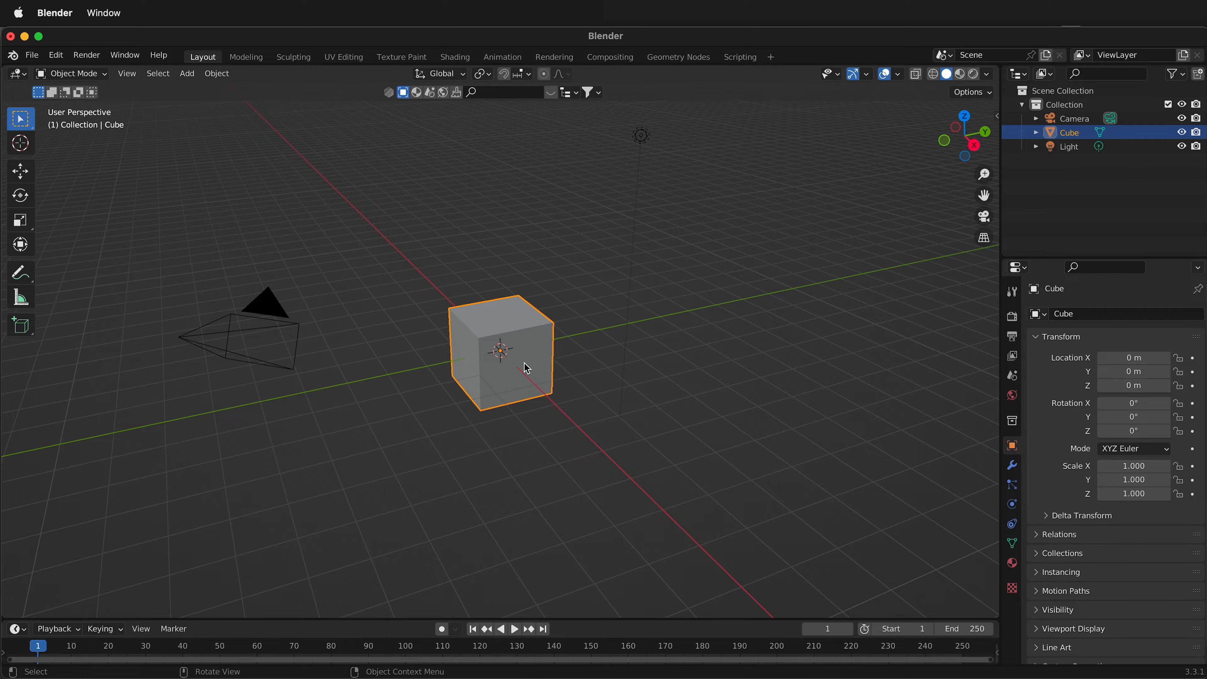
Apply AutoMirror to the cube on the X axis with Positive orientation and show its Mirror modifier settings.
left_click(1000, 120)
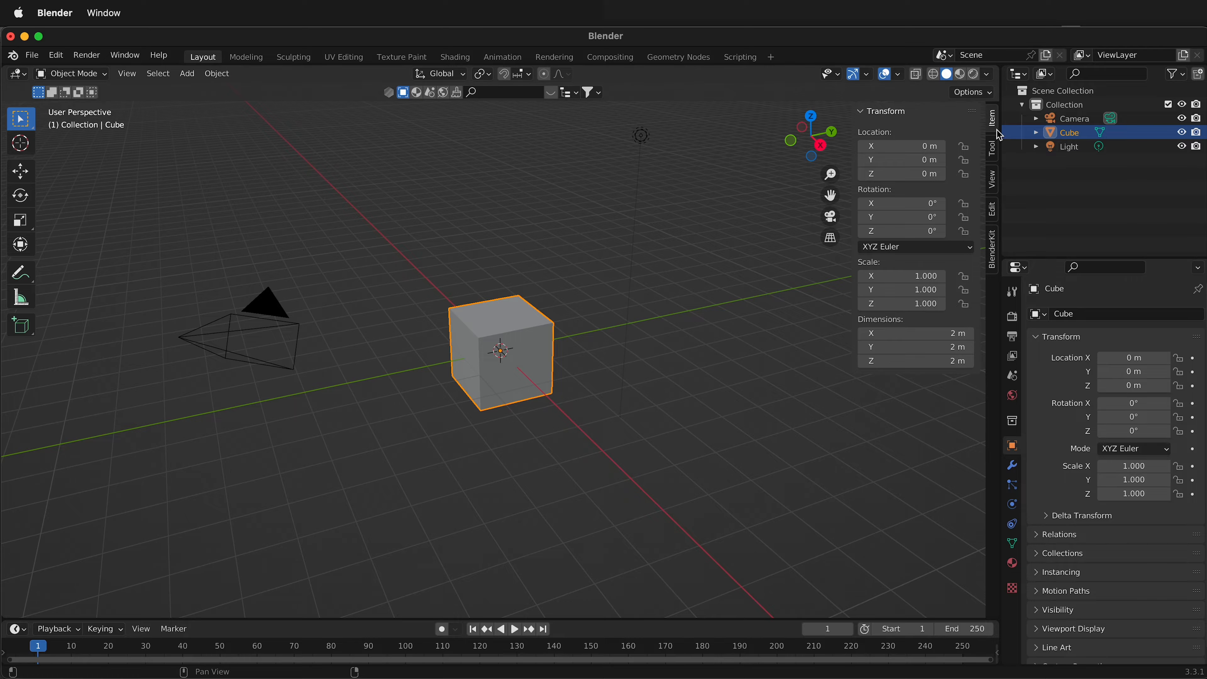
left_click(992, 211)
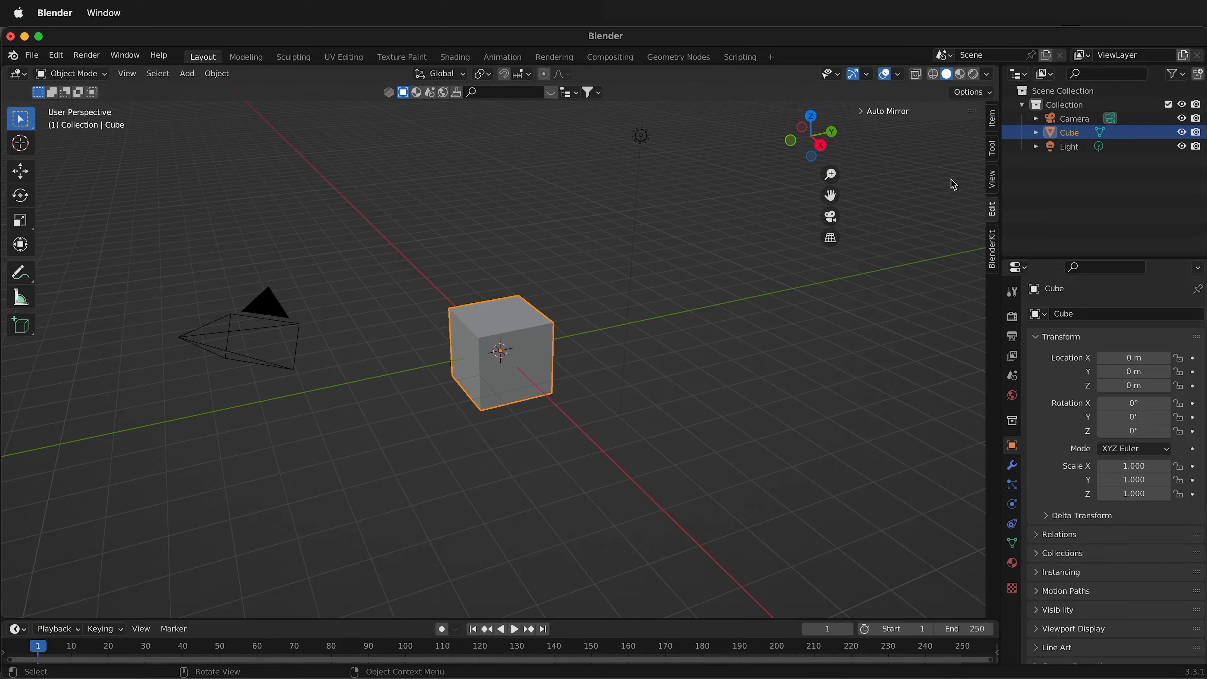
left_click(859, 110)
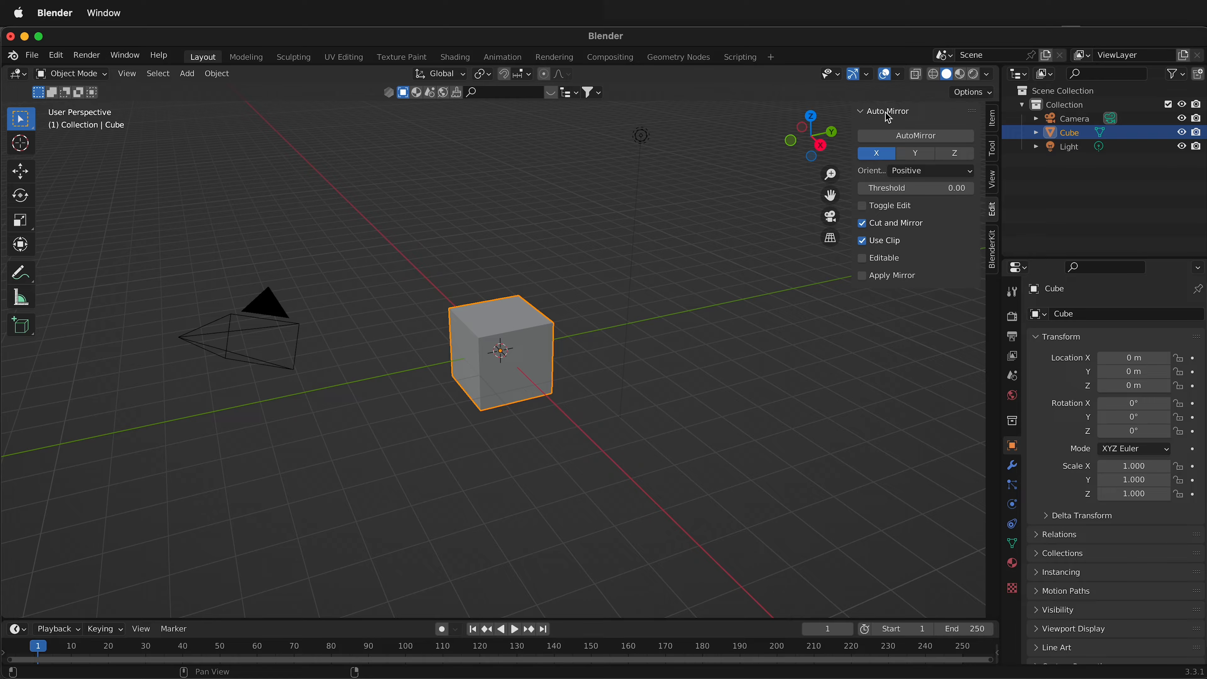
left_click(903, 138)
left_click(55, 56)
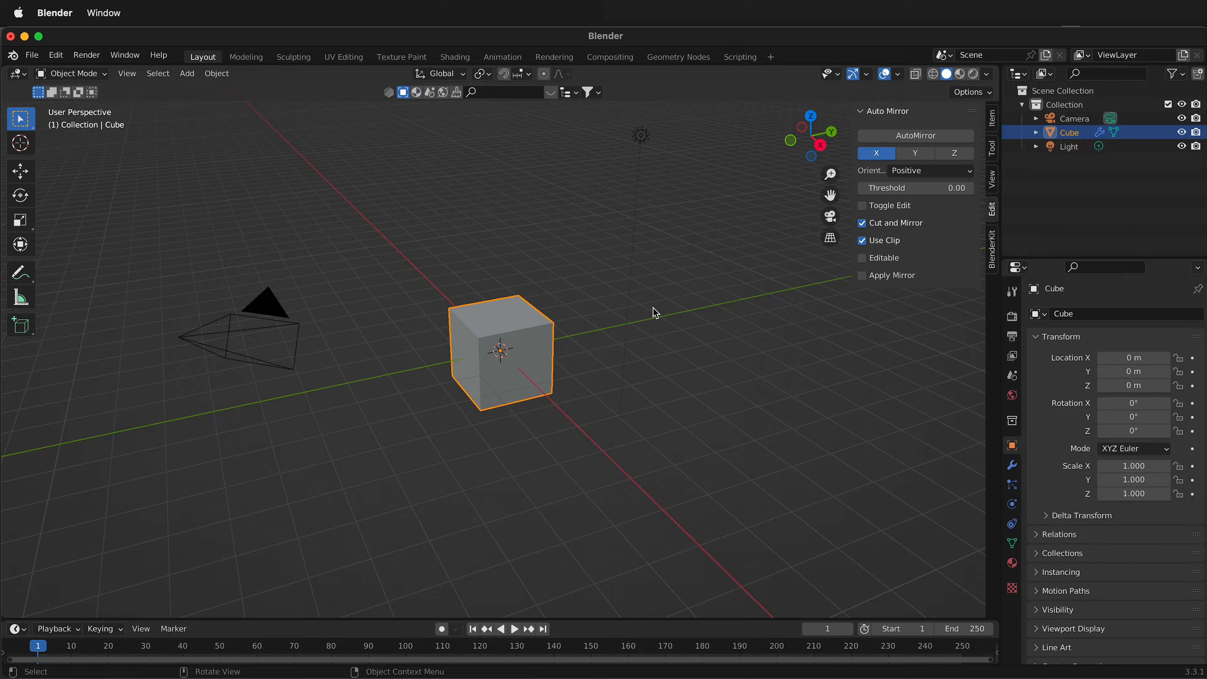
left_click(675, 323)
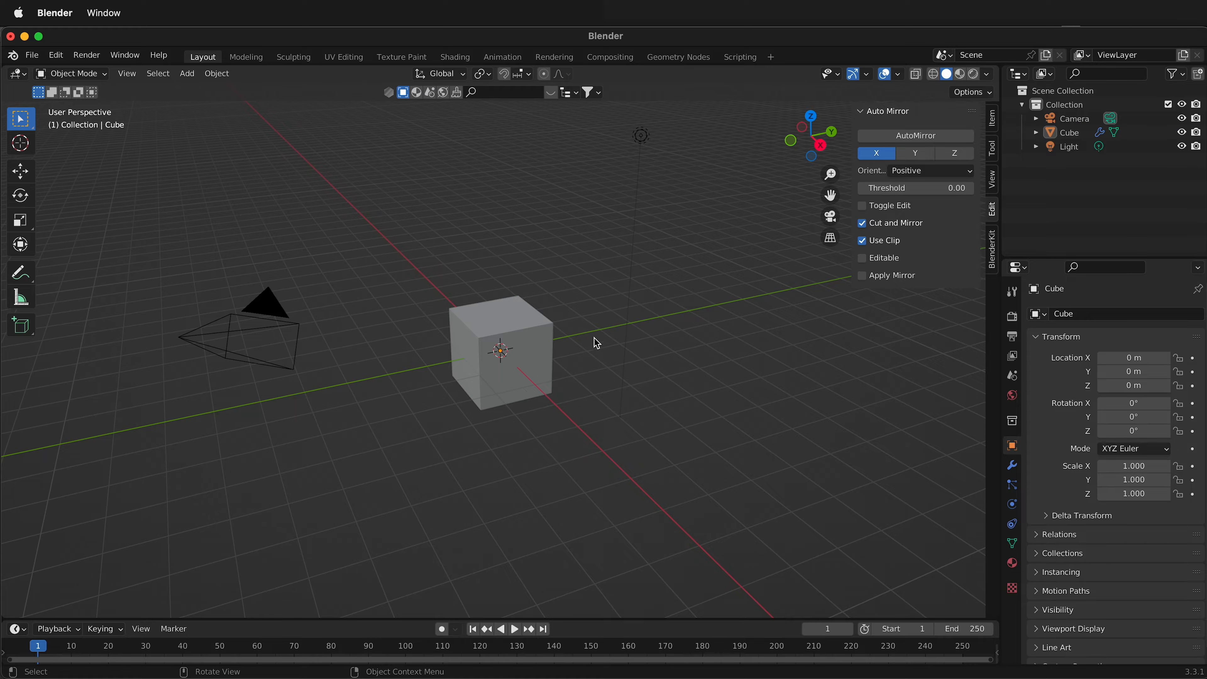
left_click(1013, 463)
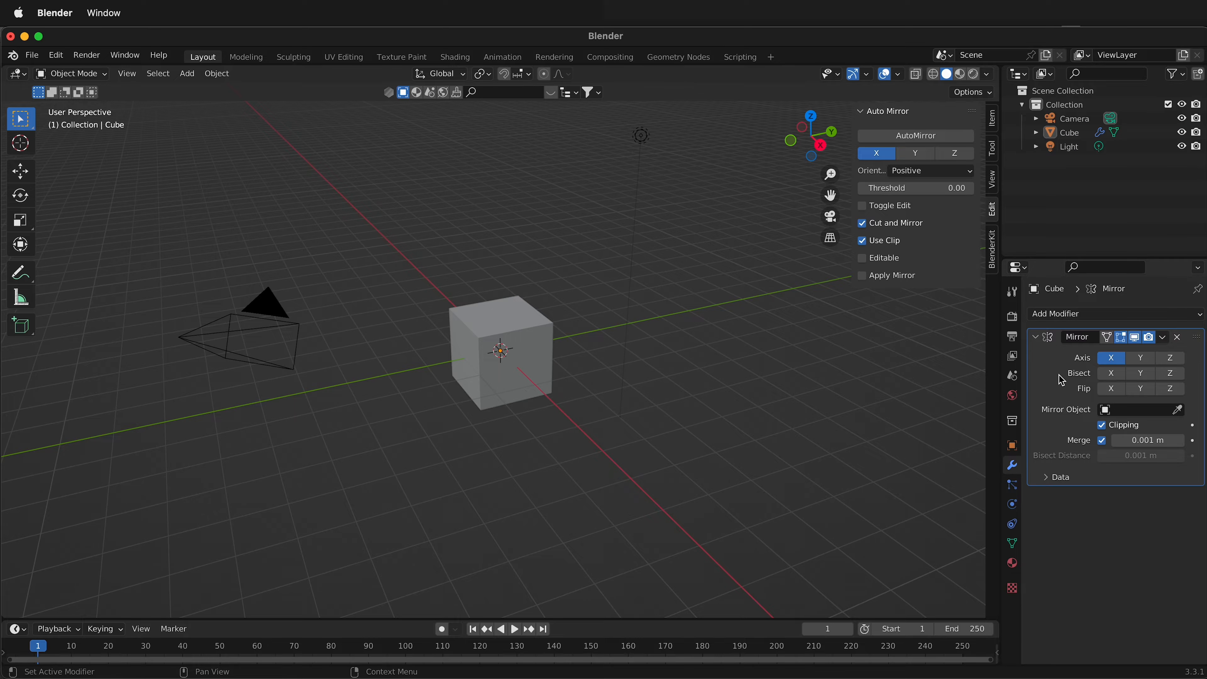
Select the mirrored cube and enter Edit Mode to work on its mesh.
middle_click_drag(430, 386, 488, 356)
left_click(472, 379)
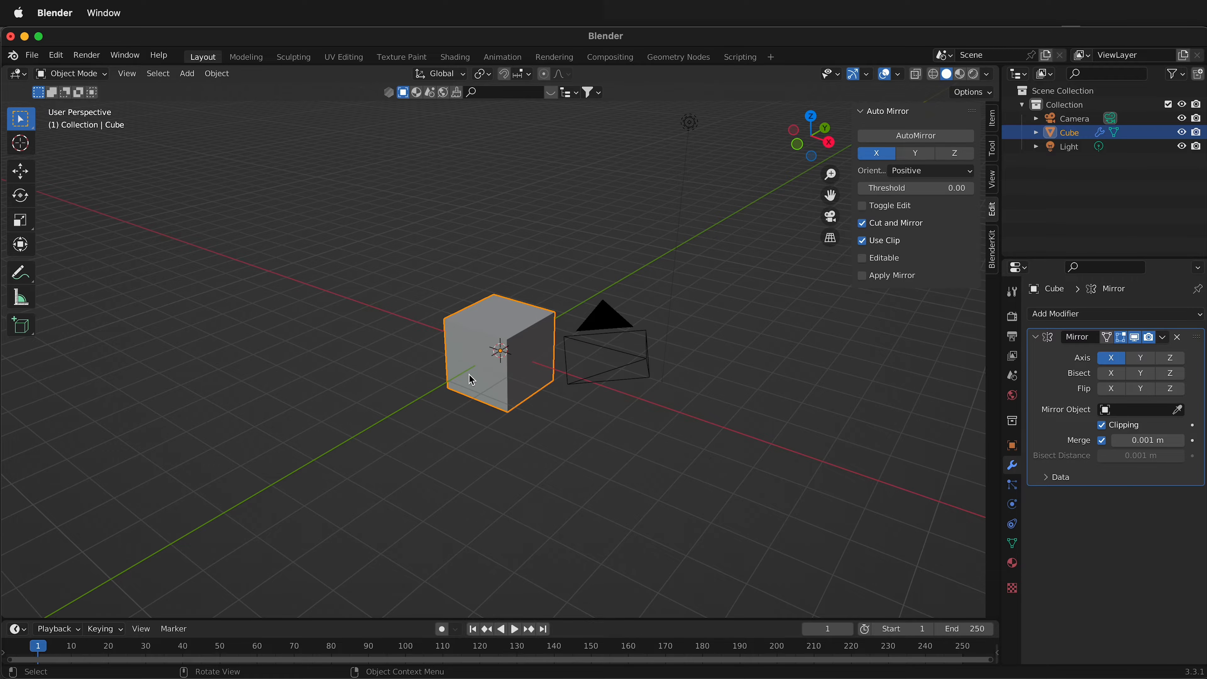
key("Tab")
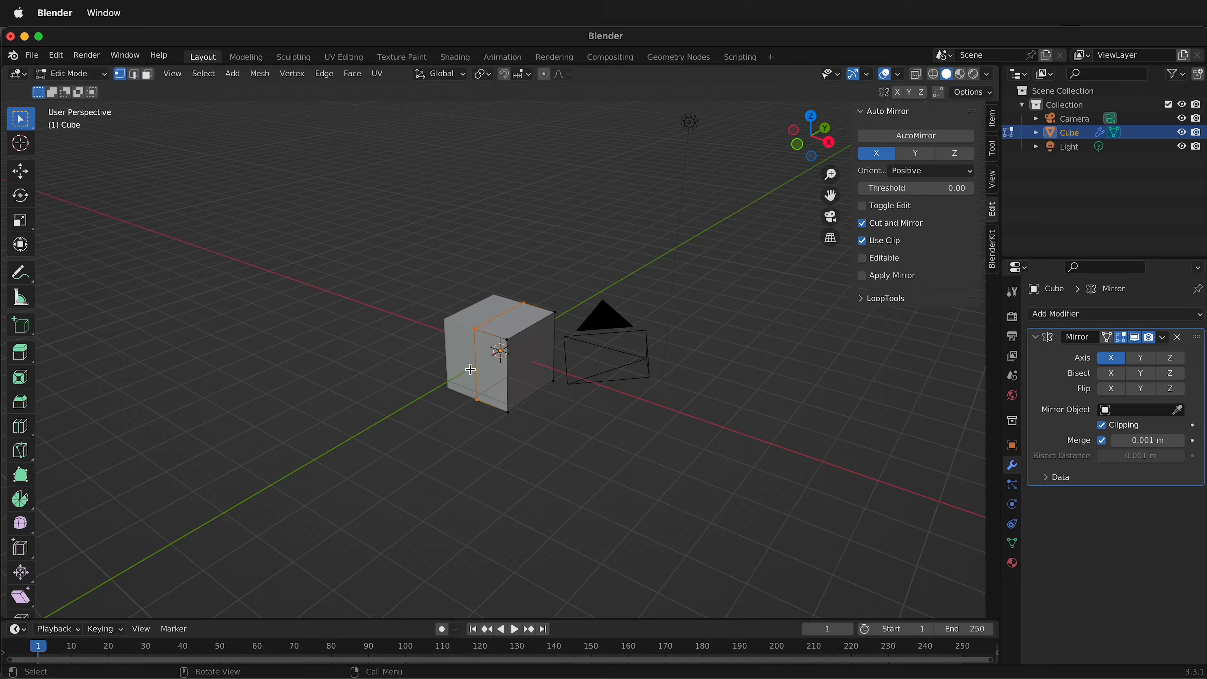
middle_click_drag(480, 370, 420, 366)
scroll(460, 336, "up", 7)
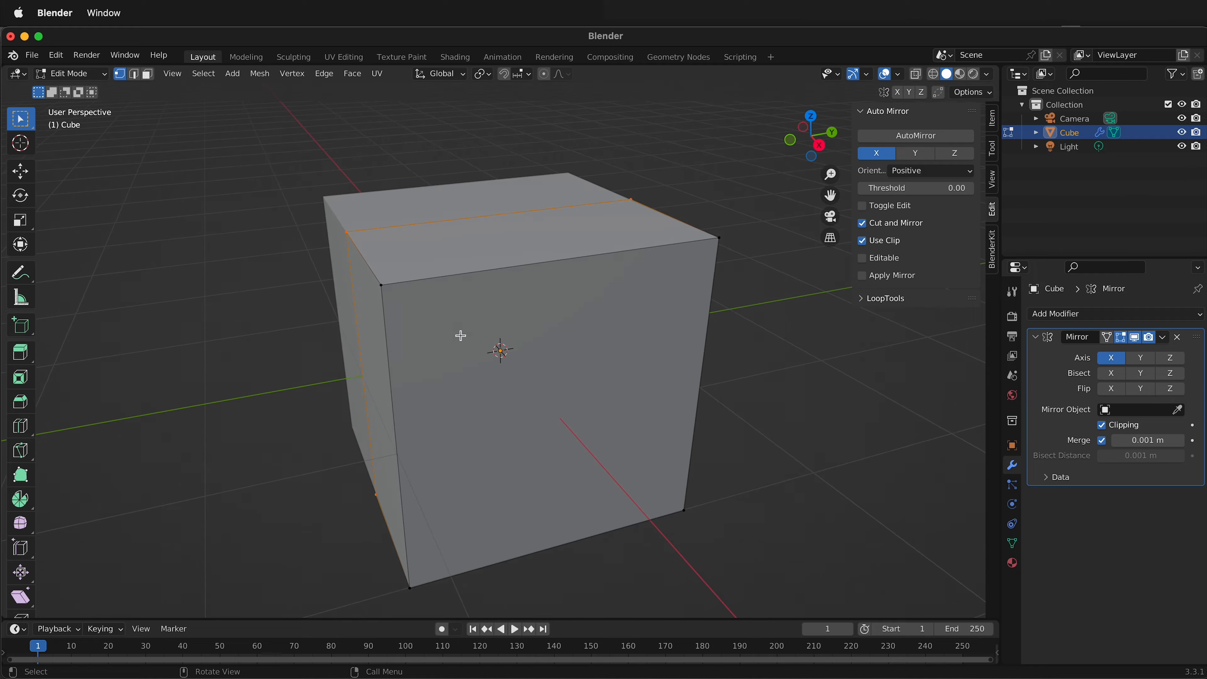
scroll(460, 336, "down", 2)
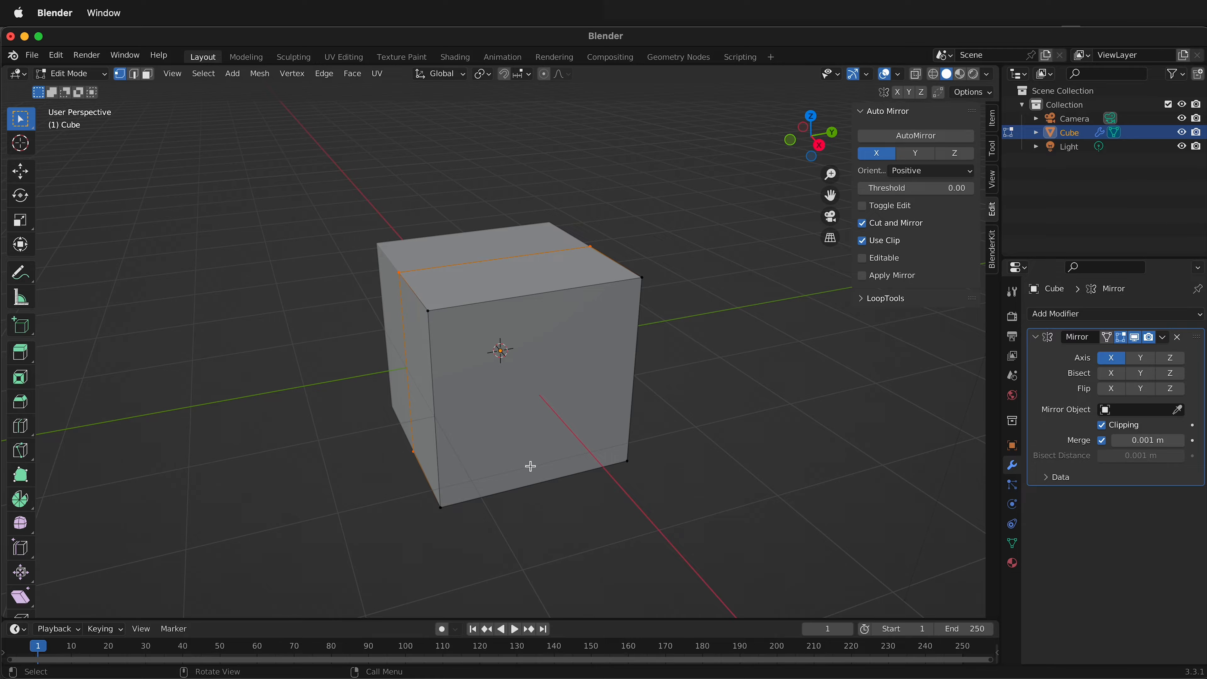
scroll(622, 439, "down", 3)
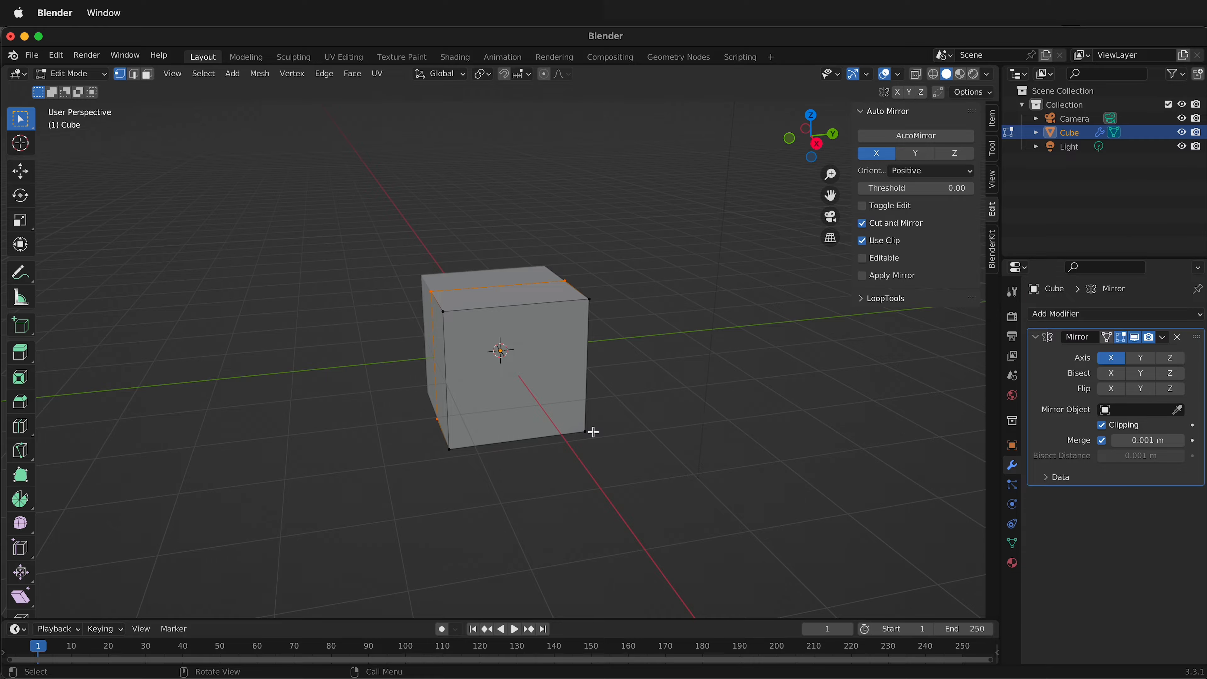
Switch to face selection and move the cube's negative-Y end face outward along the Y axis.
key("3")
left_click(438, 353)
key("g")
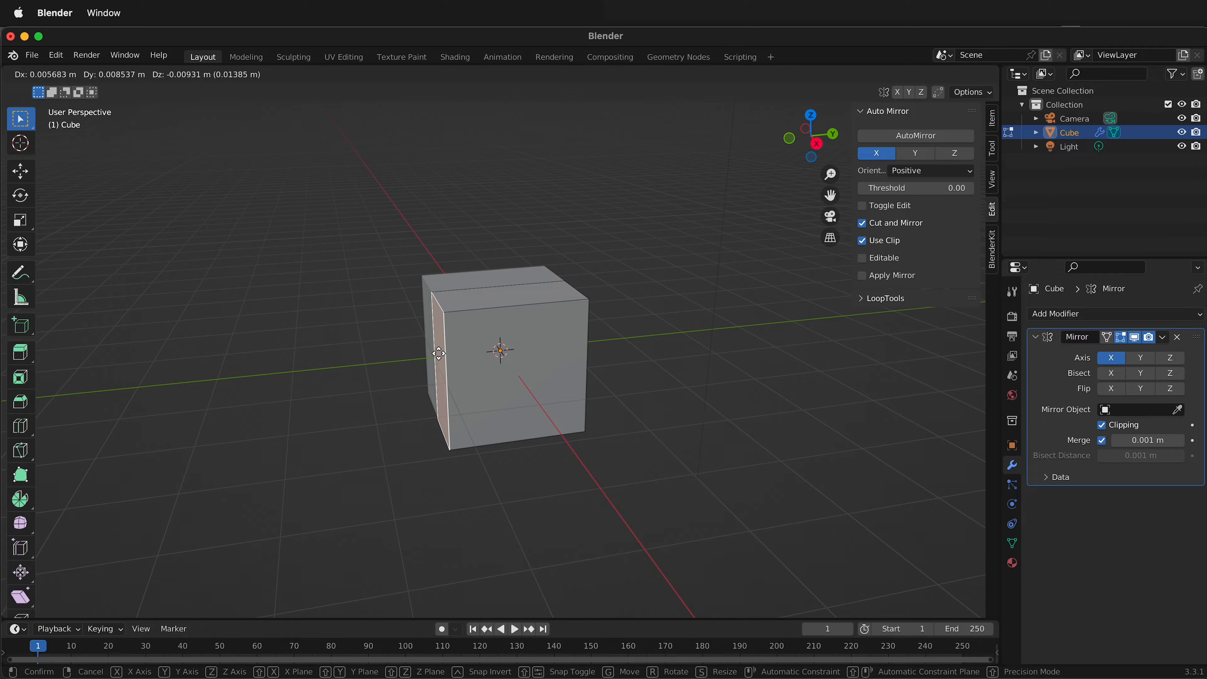
key("y")
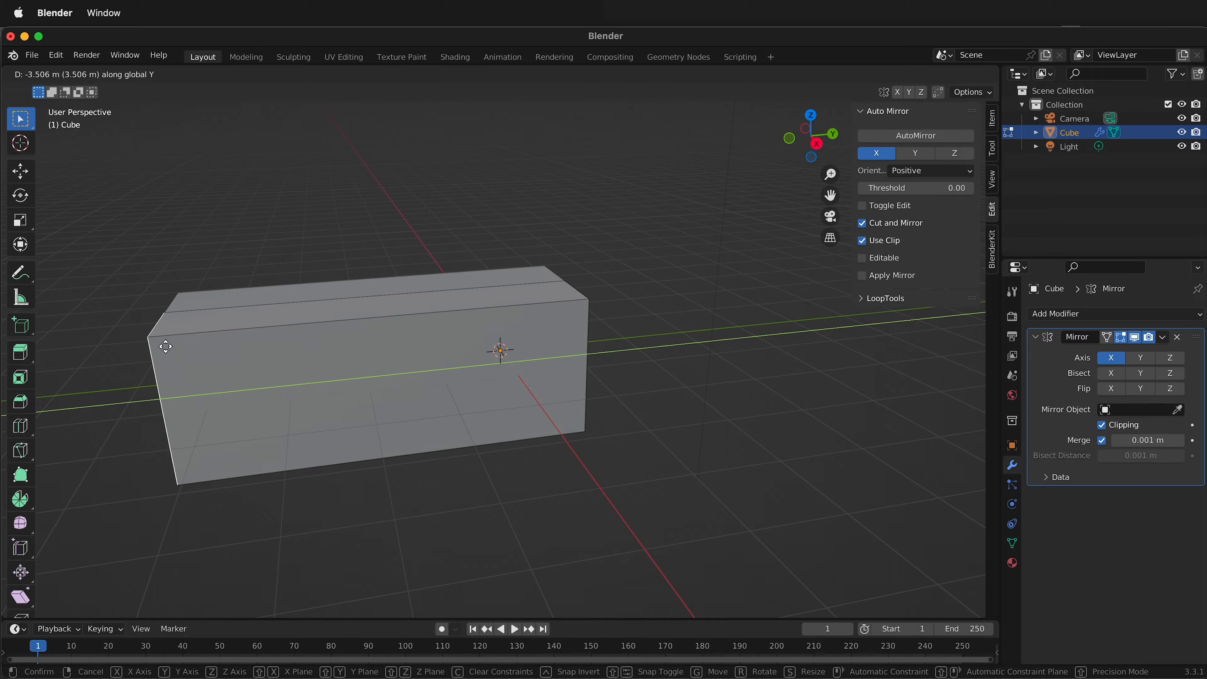
left_click(278, 347)
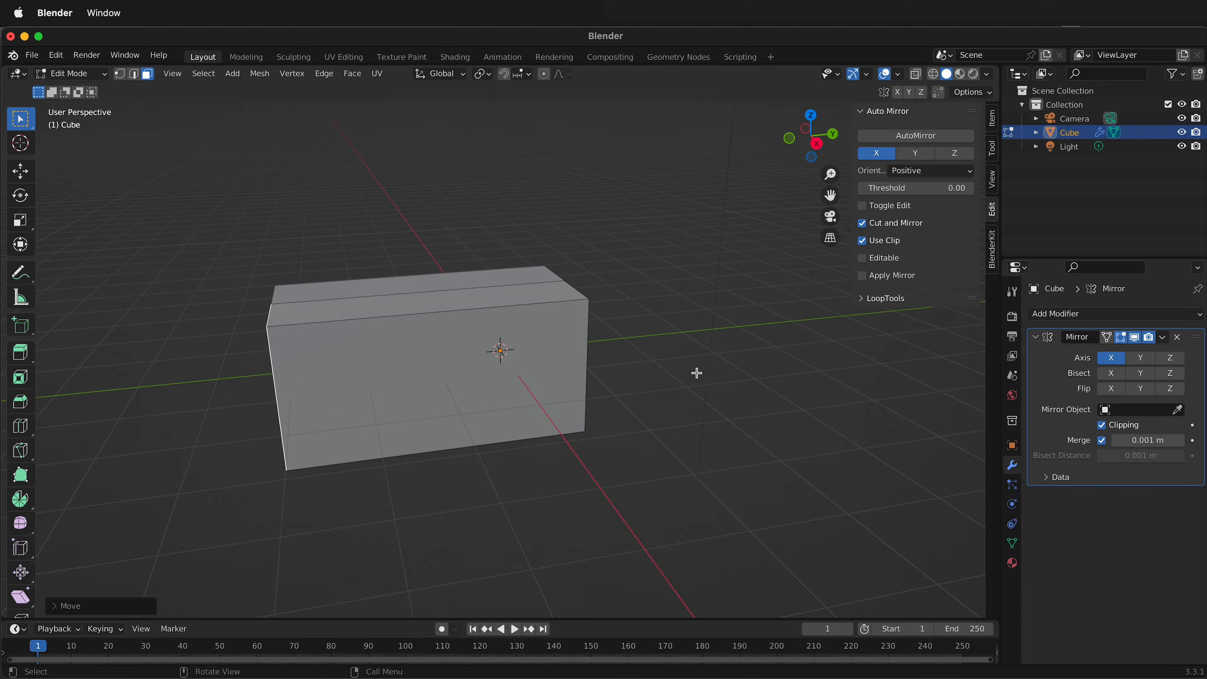
Move the positive-Y end face outward along the Y axis to lengthen the box at that end.
middle_click_drag(697, 373, 542, 375)
left_click(542, 375)
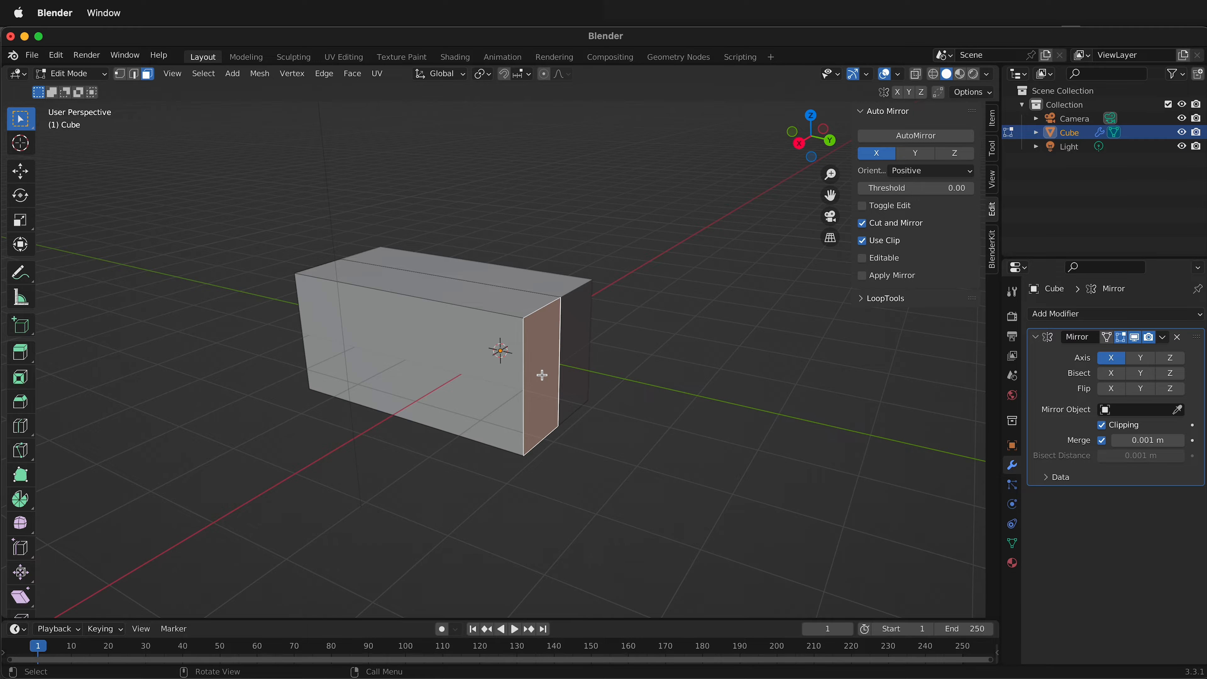
key("g")
key("x")
left_click(561, 405)
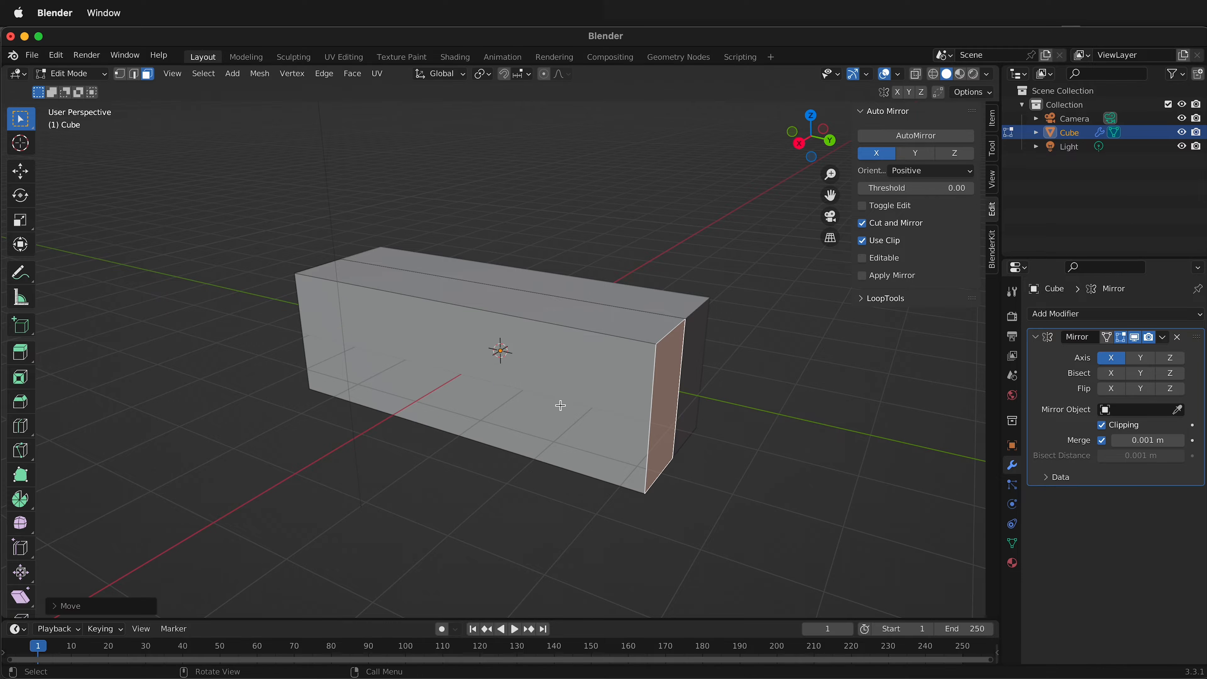
Select the whole mesh and move it up 1 m along Z.
middle_click_drag(561, 405, 626, 372)
key("a")
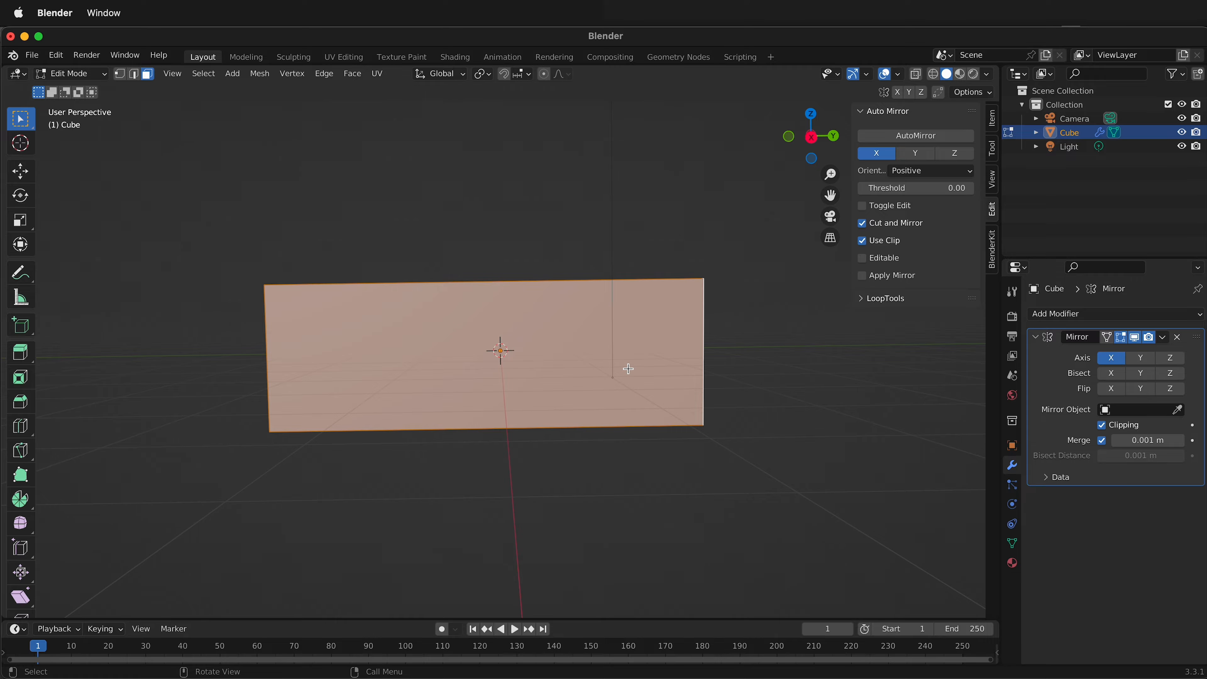
key("g")
key("z")
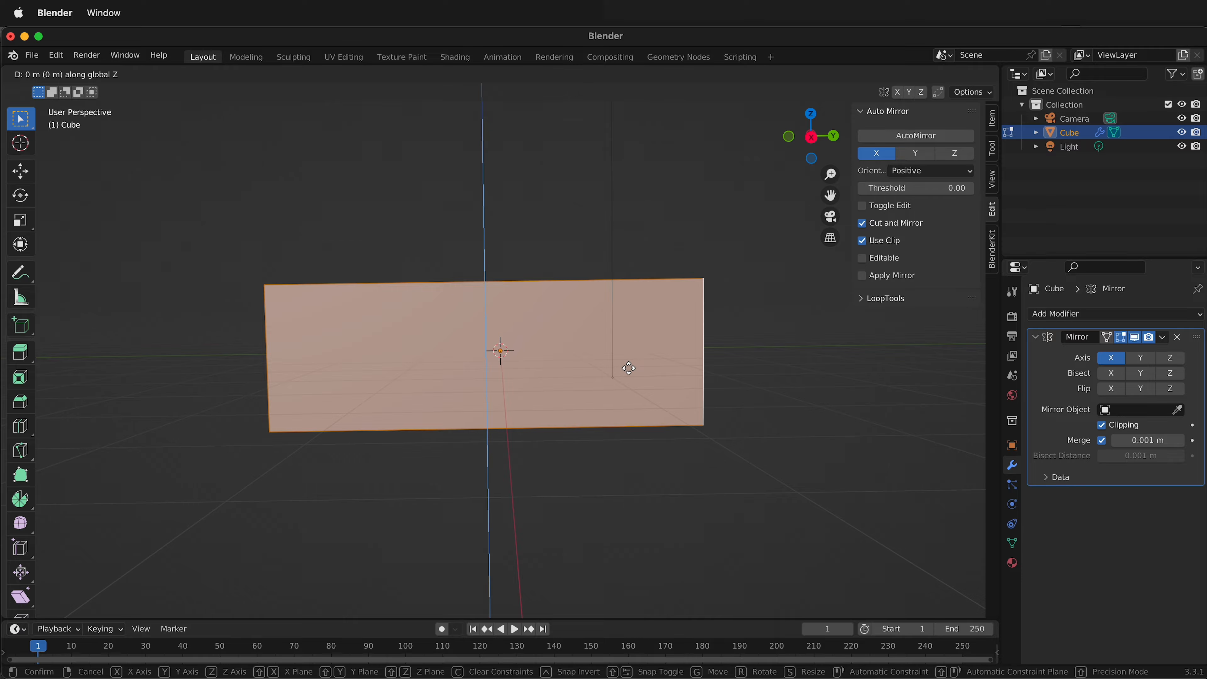
key("1")
key("Return")
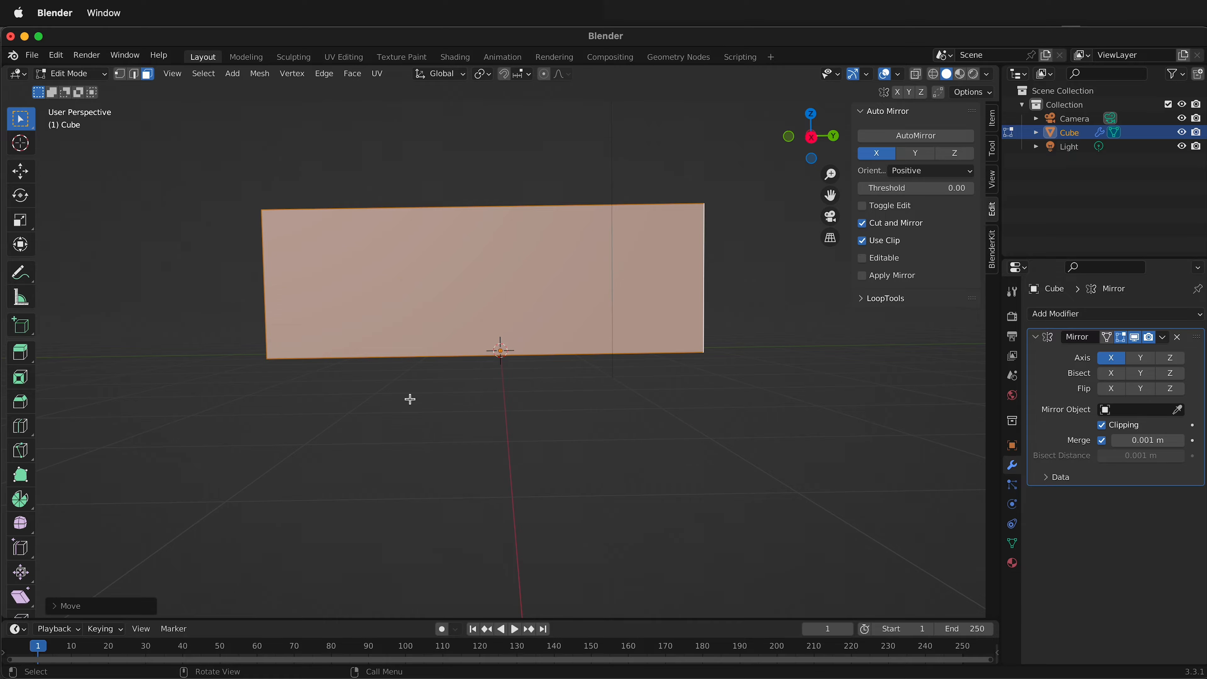
Deselect everything and add six vertical loop cuts spread along the box's Y length.
mouse_move(462, 339)
middle_mouse_down()
mouse_move(448, 347)
mouse_move(458, 361)
middle_mouse_up()
left_click(586, 313)
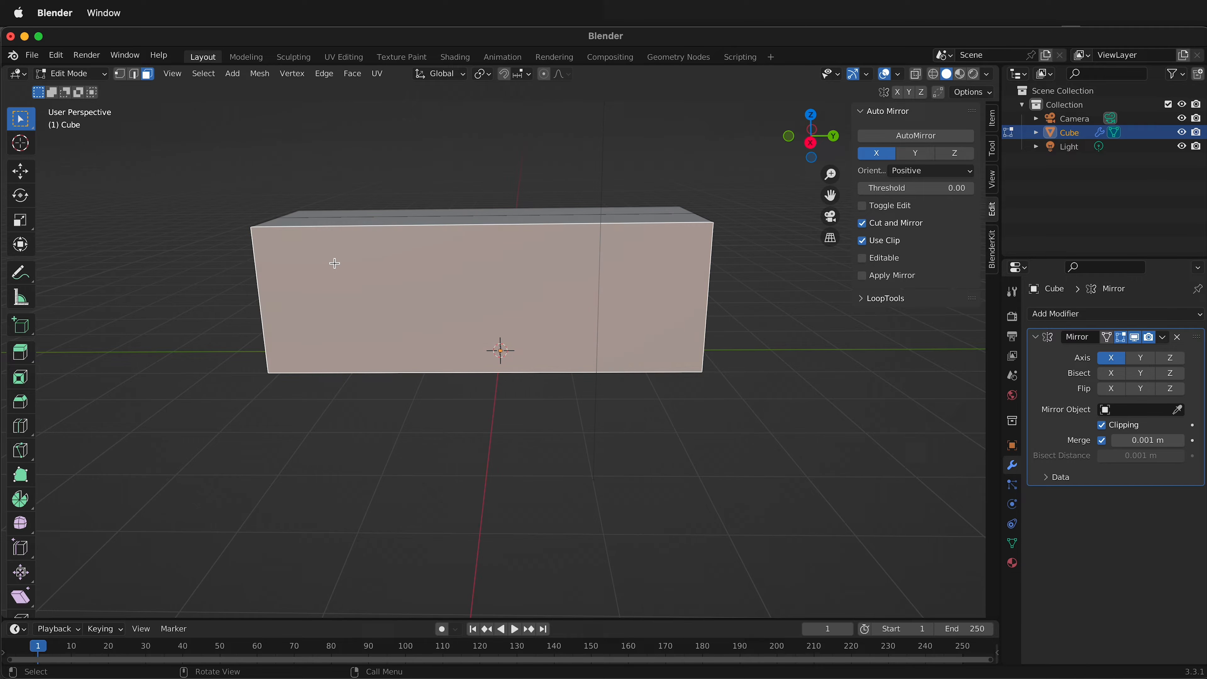
left_click(854, 348)
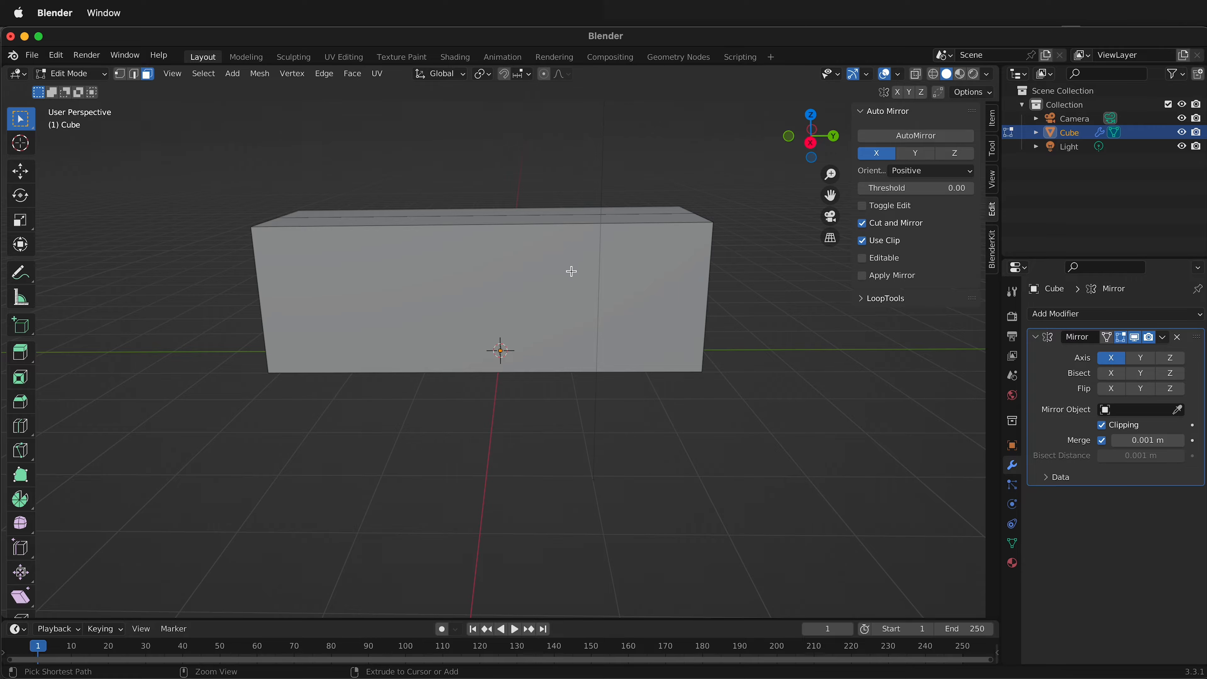
key("ctrl+r")
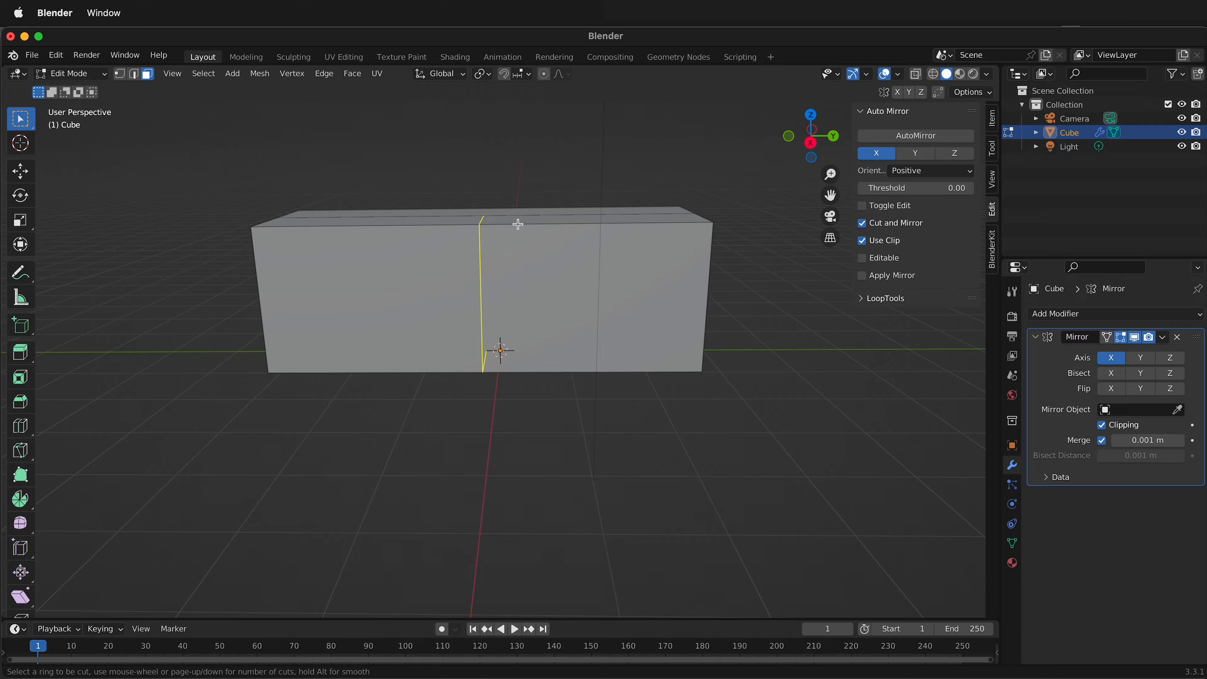
scroll(518, 223, "up", 3)
scroll(517, 224, "up", 1)
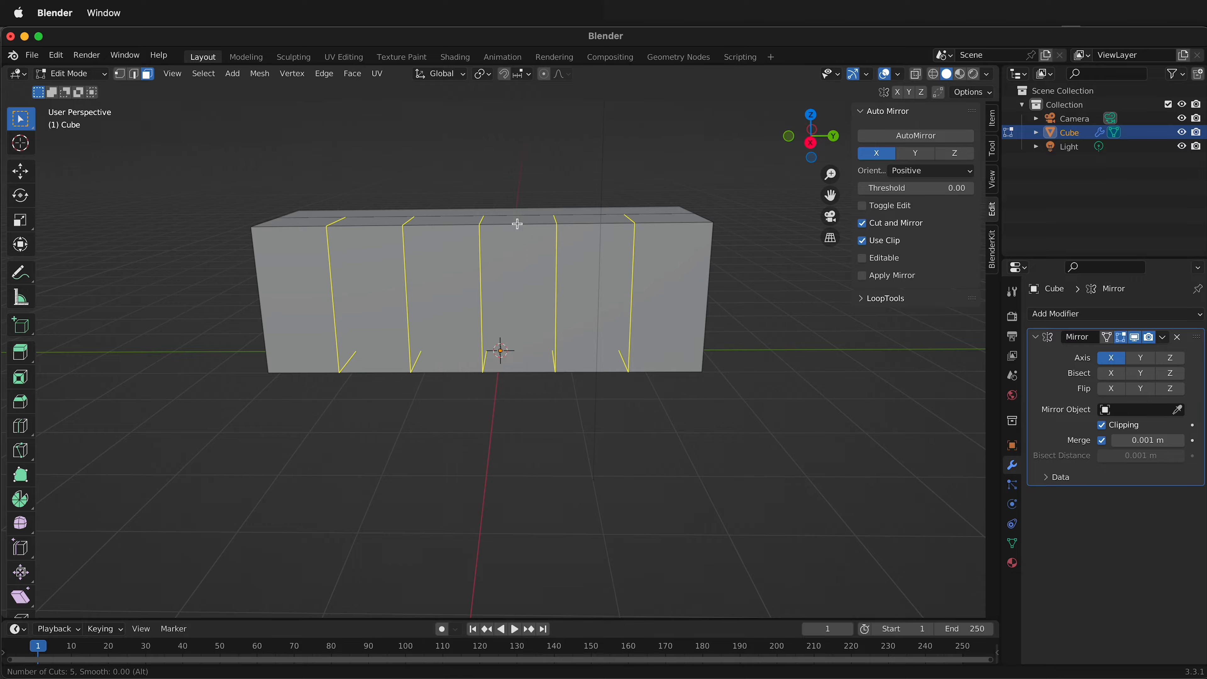
scroll(518, 223, "up", 1)
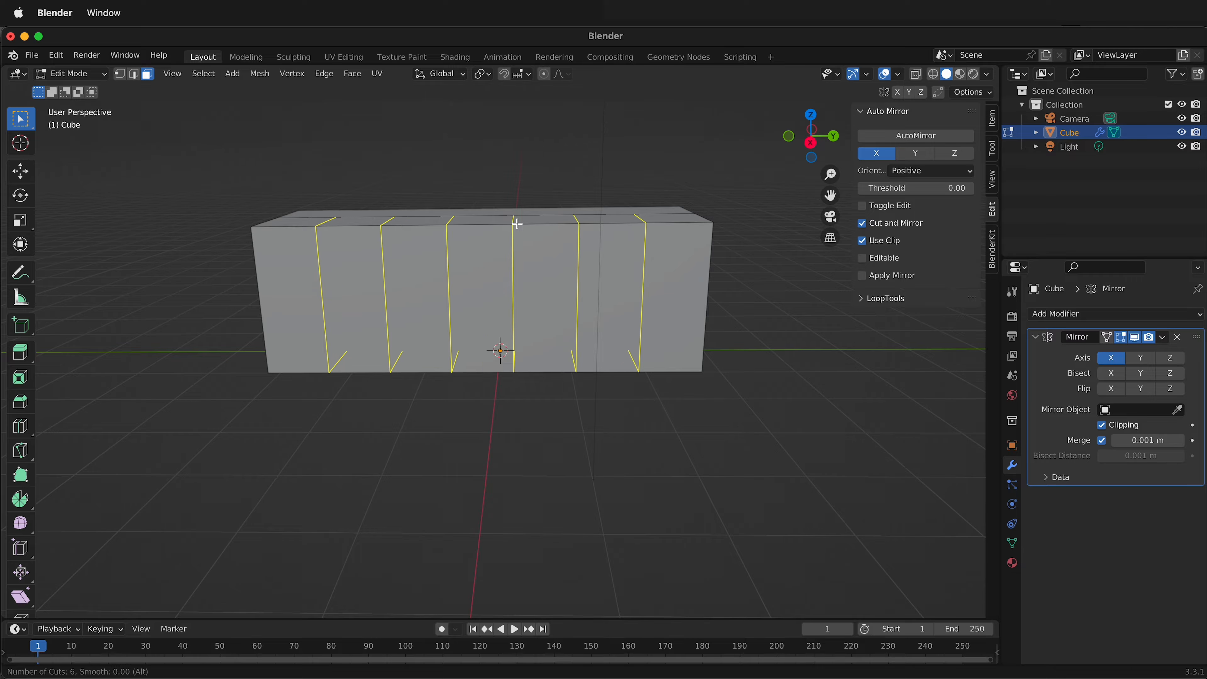
left_click(515, 224)
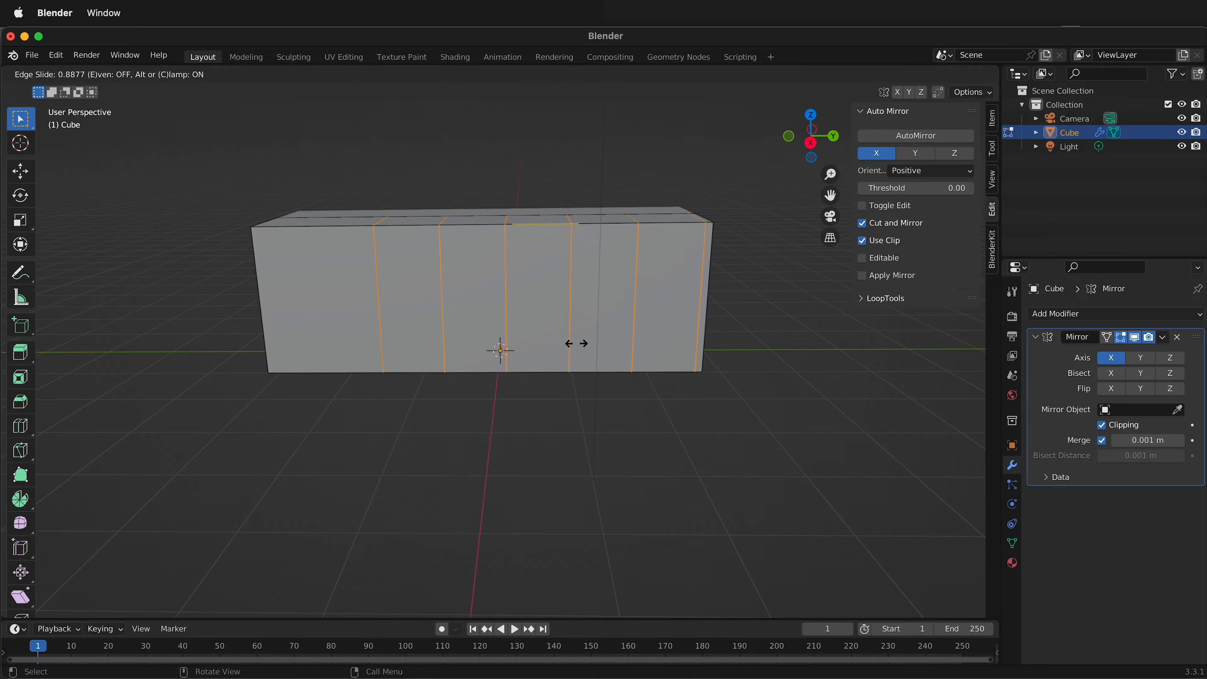
left_click(510, 334)
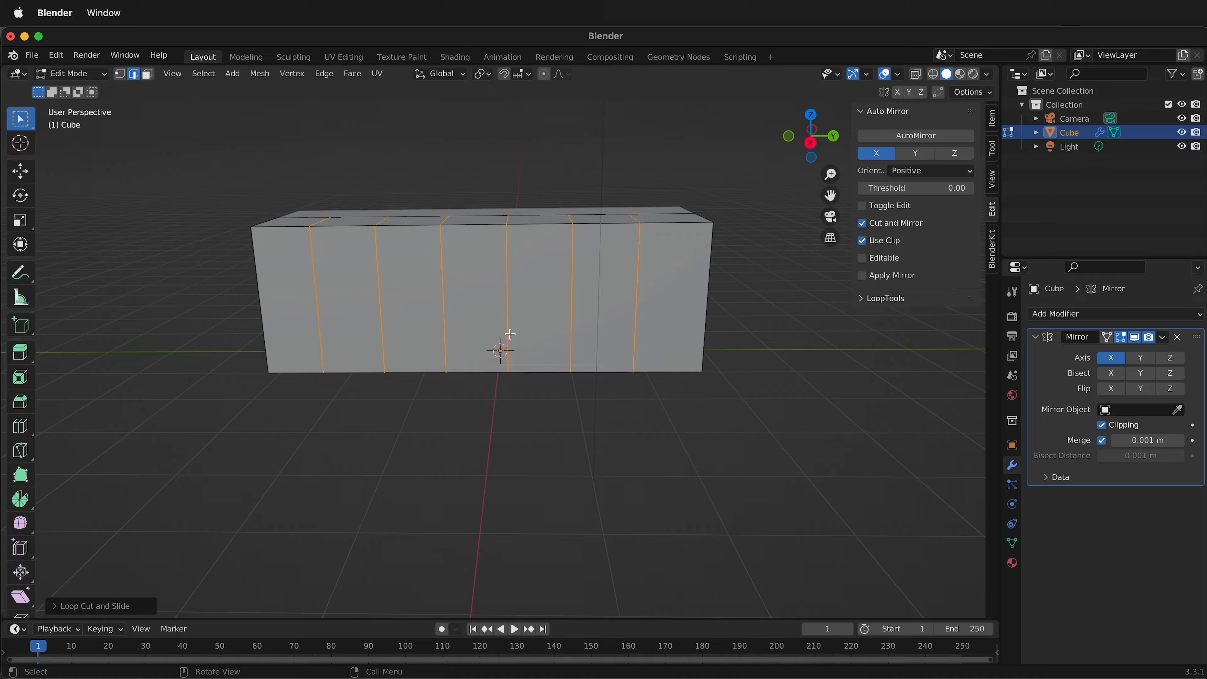
Add two horizontal loop cuts around the box, dividing its height into three roughly equal rows.
key("ctrl+r")
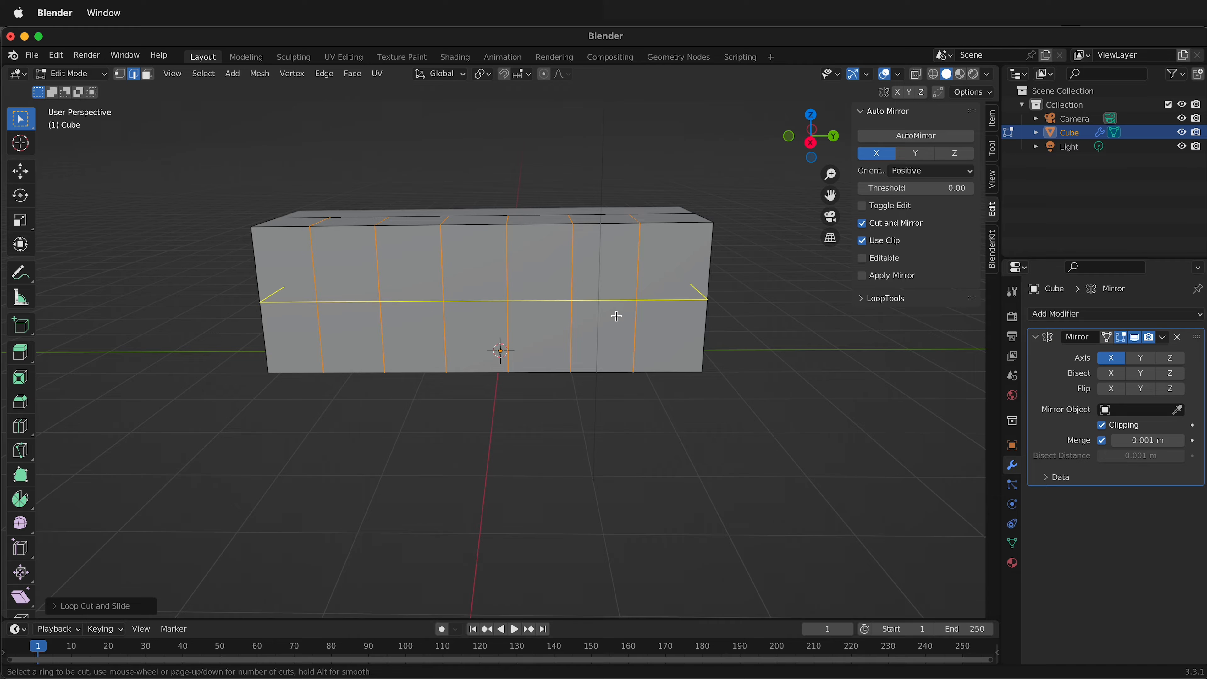
left_click(611, 331)
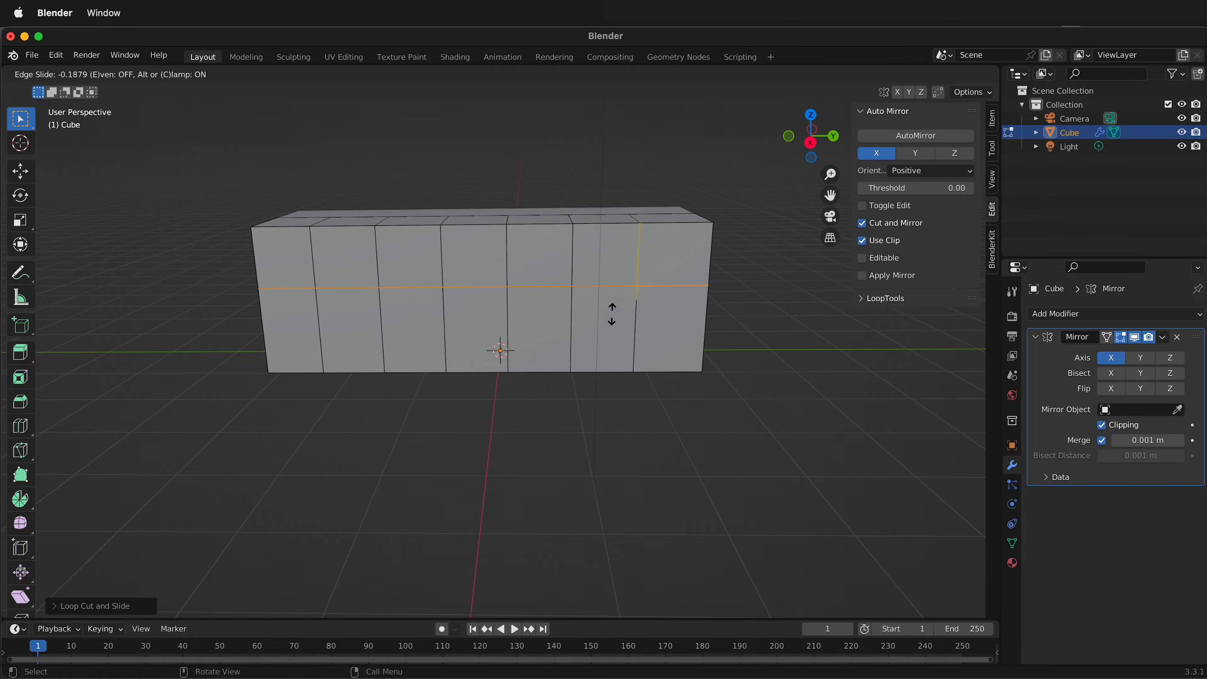
left_click(615, 352)
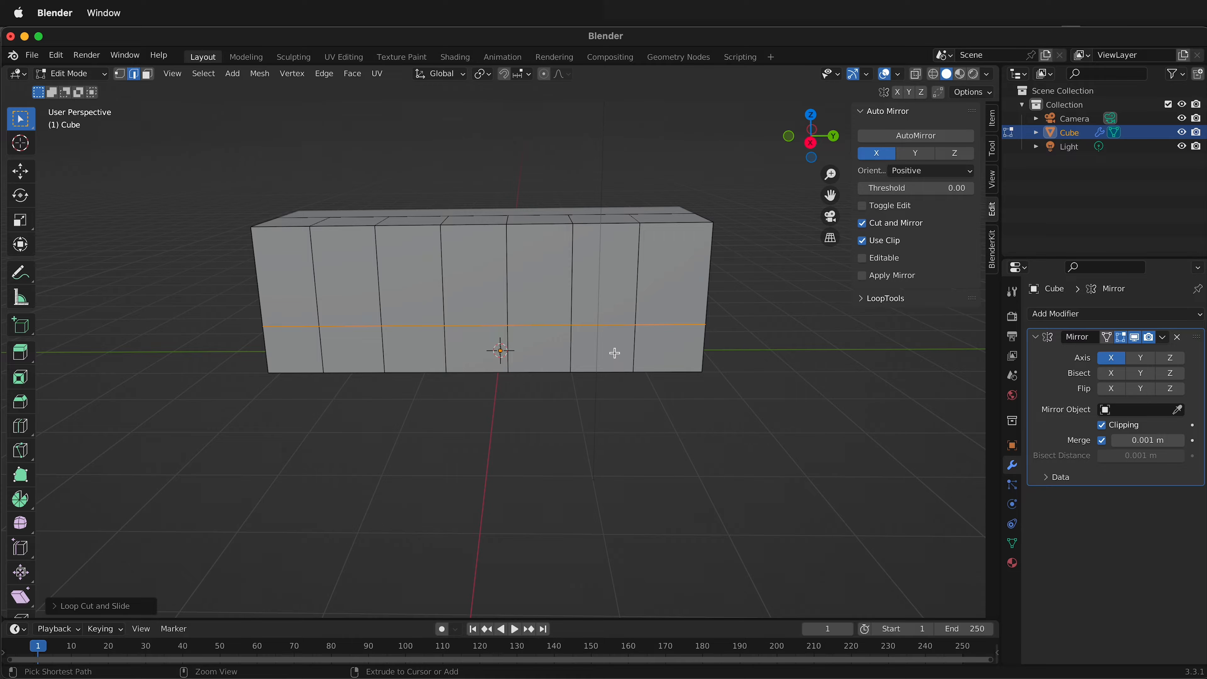
key("ctrl+r")
left_click(610, 293)
left_click(612, 291)
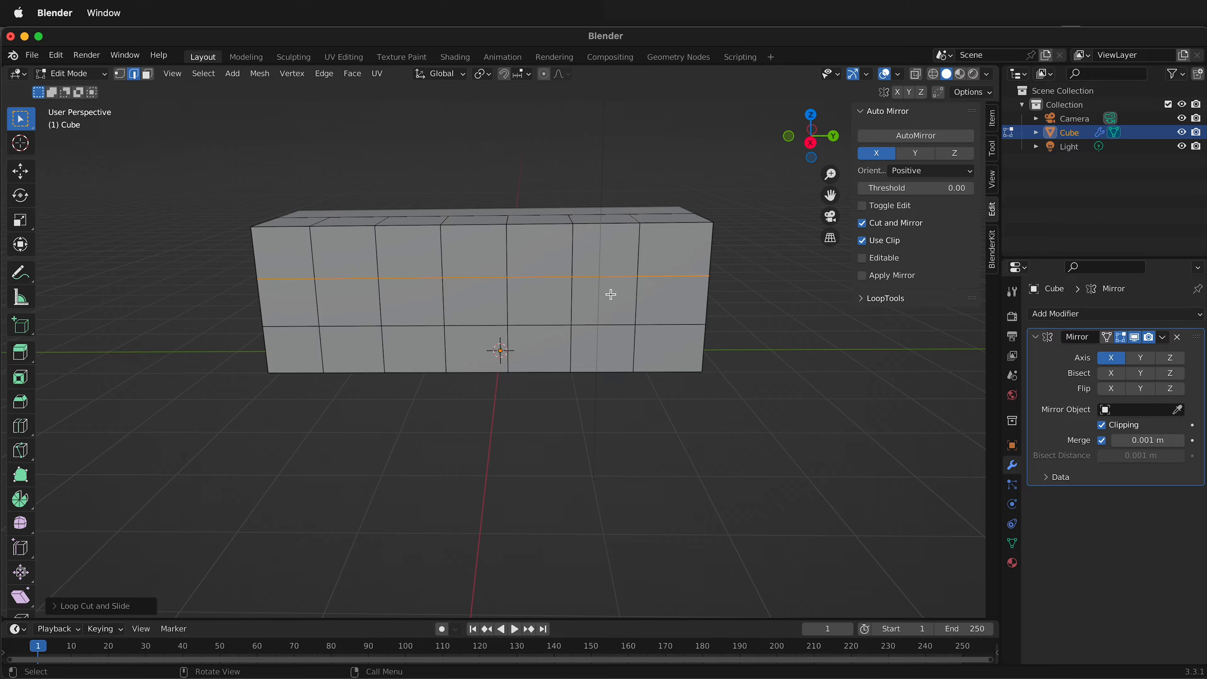
Select the six edges arching around the lower two rows near the negative-Y end and round them with LoopTools Circle at a -32° angle.
middle_click_drag(631, 409, 634, 390)
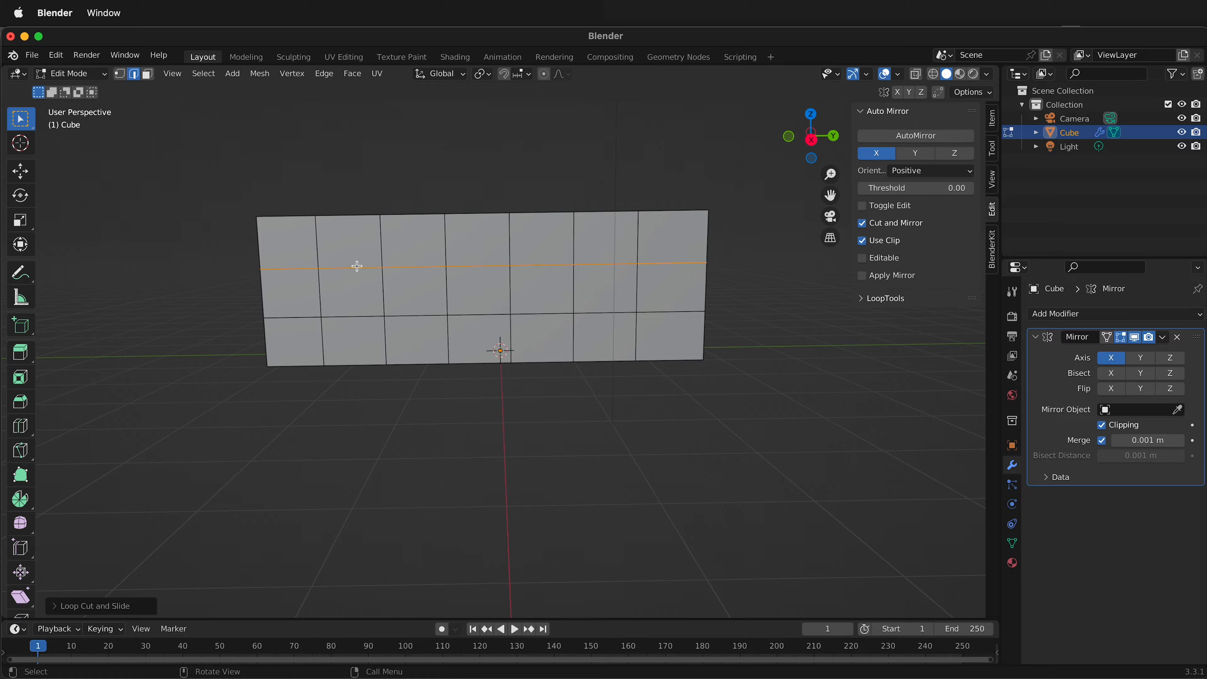
left_click(323, 299)
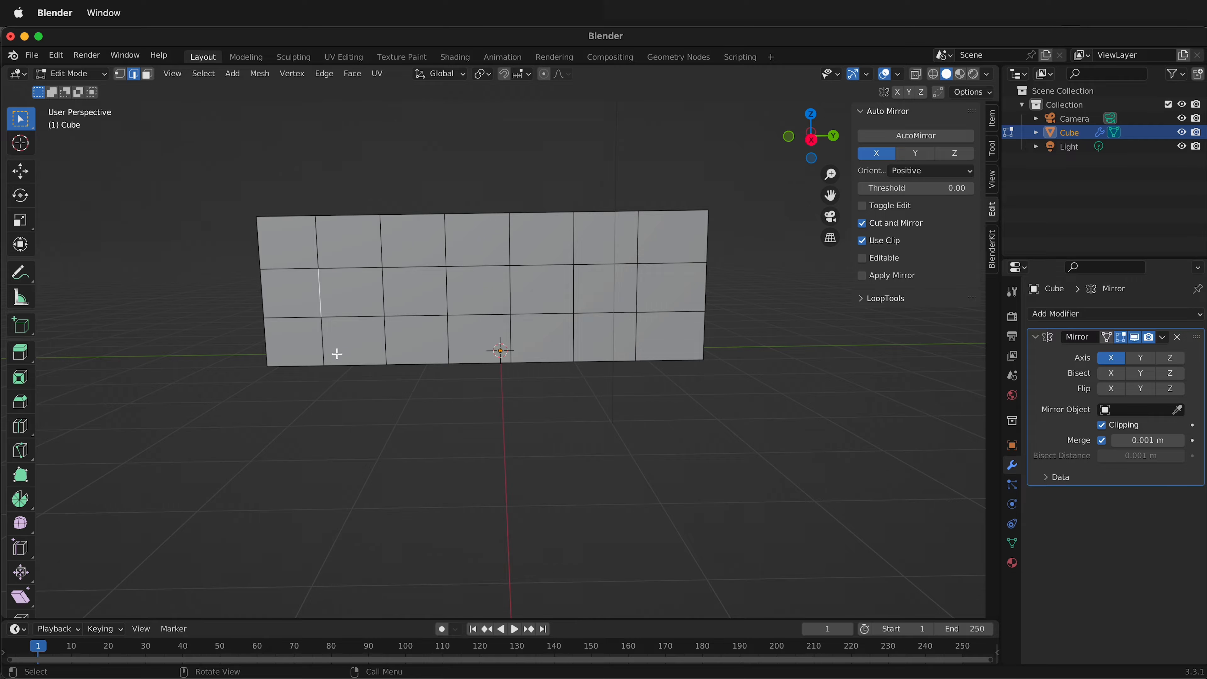
left_click(325, 350, "shift")
left_click(358, 269, "shift")
left_click(430, 268, "shift")
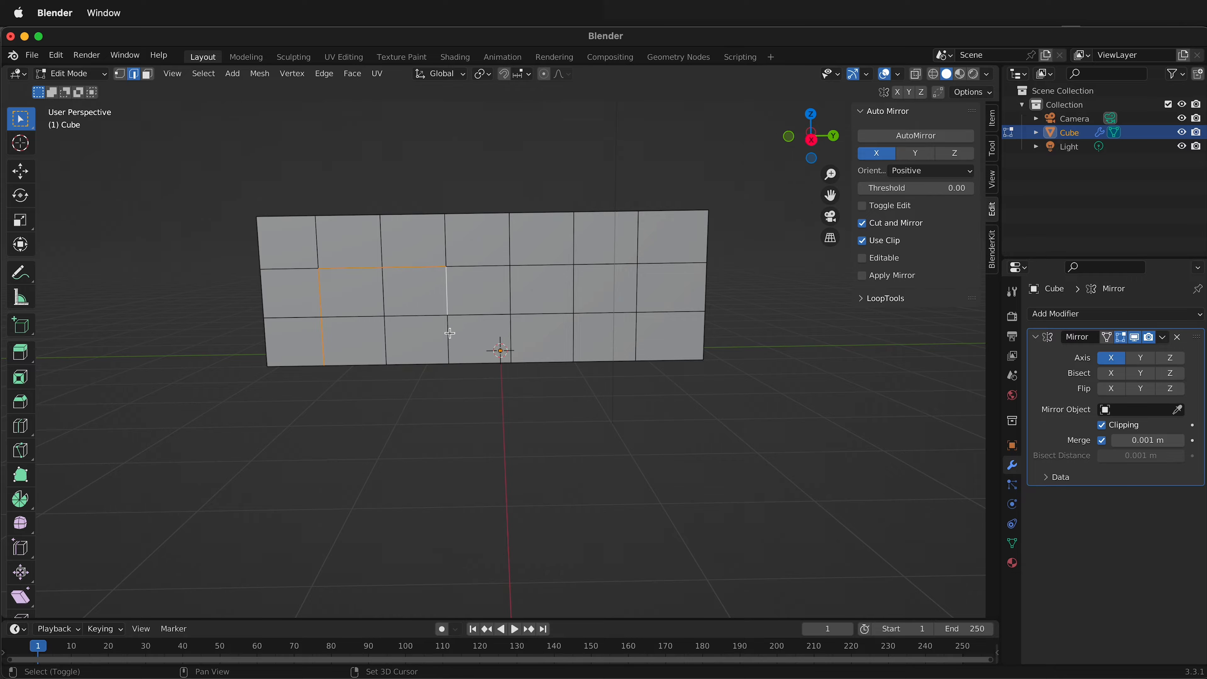
right_click(453, 344)
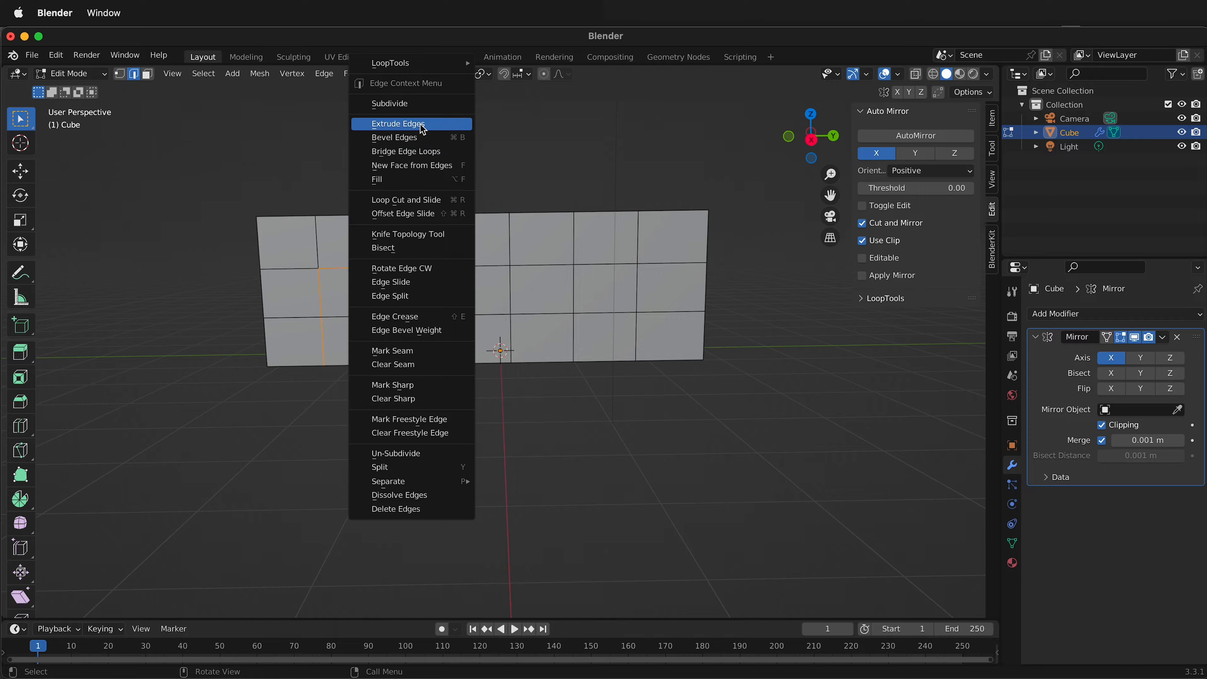
mouse_move(408, 63)
left_click(547, 75)
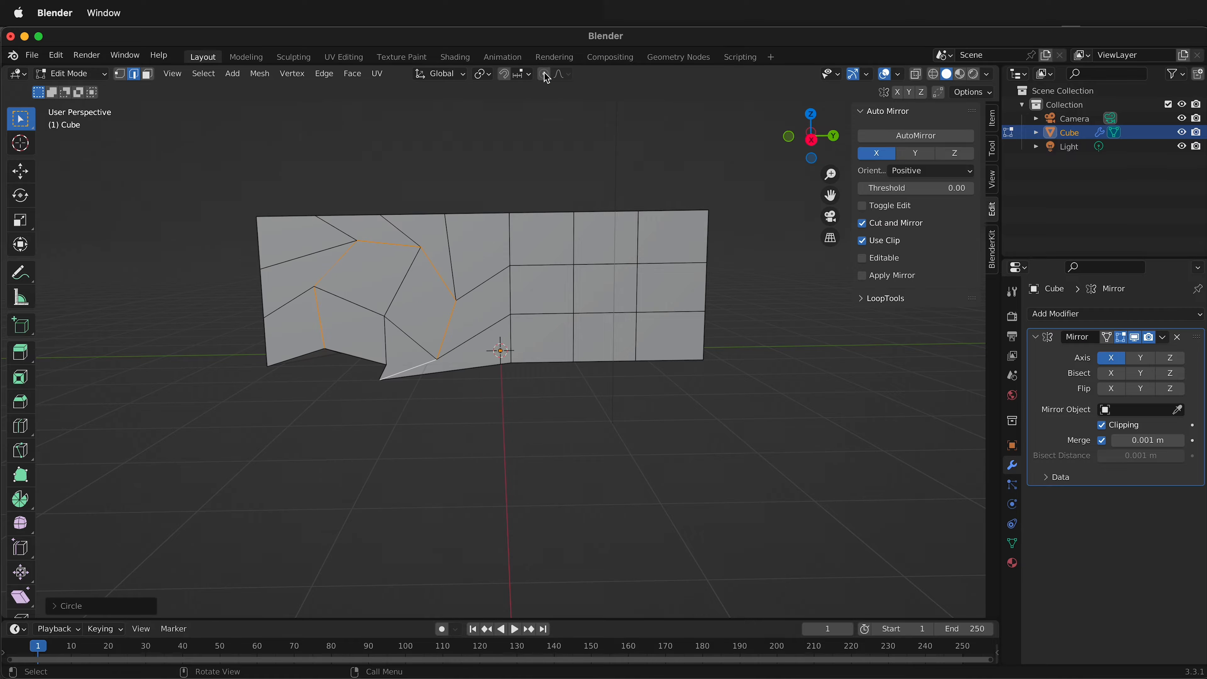
left_click(54, 609)
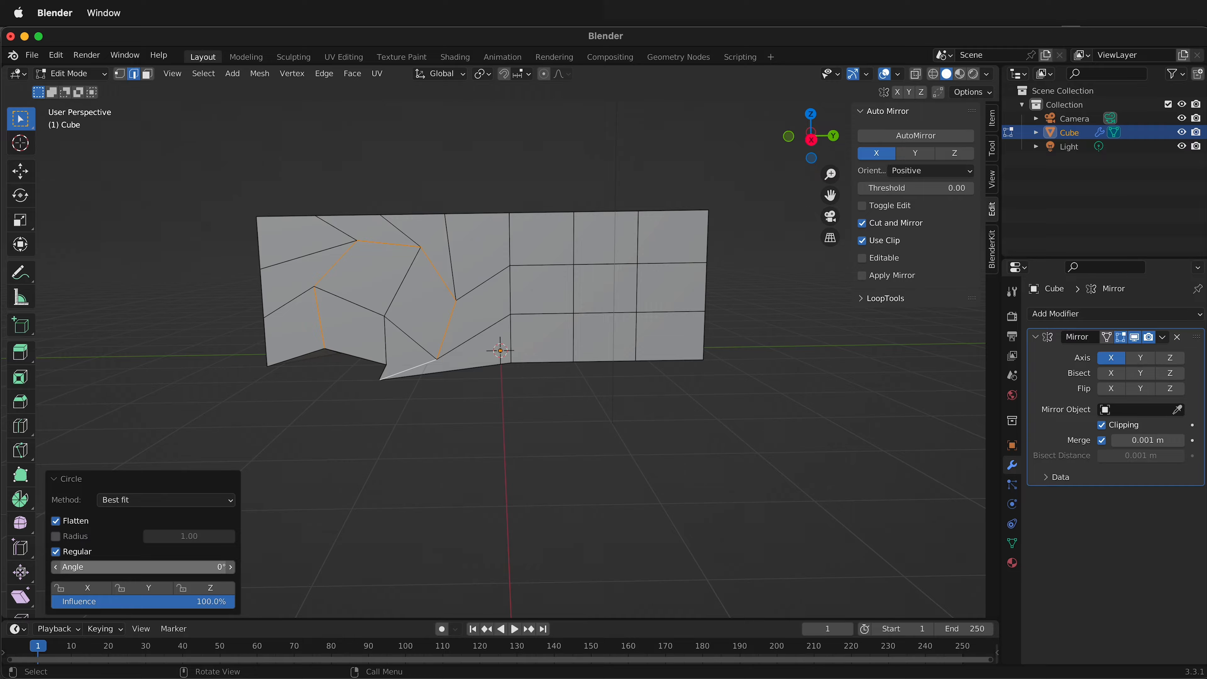
left_click_drag(221, 570, 19, 598)
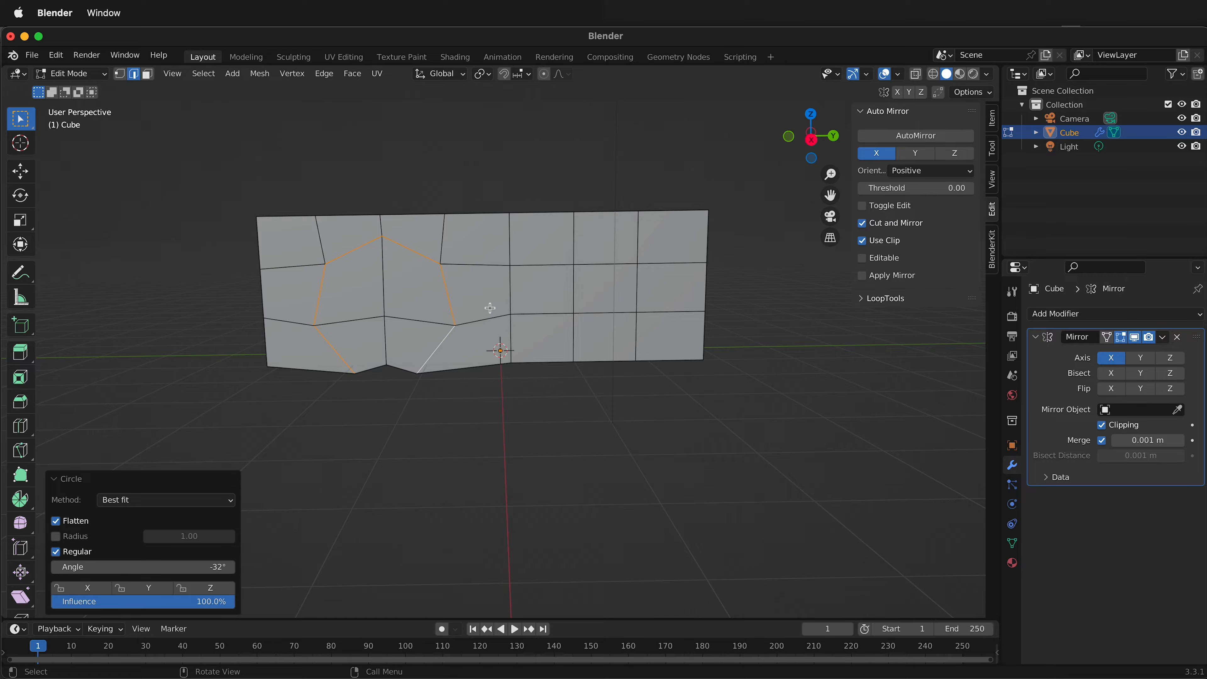
Select the six edges forming a matching two-column arch near the positive-Y end, round them with LoopTools Circle, and clear the selection.
middle_click_drag(493, 316, 548, 281)
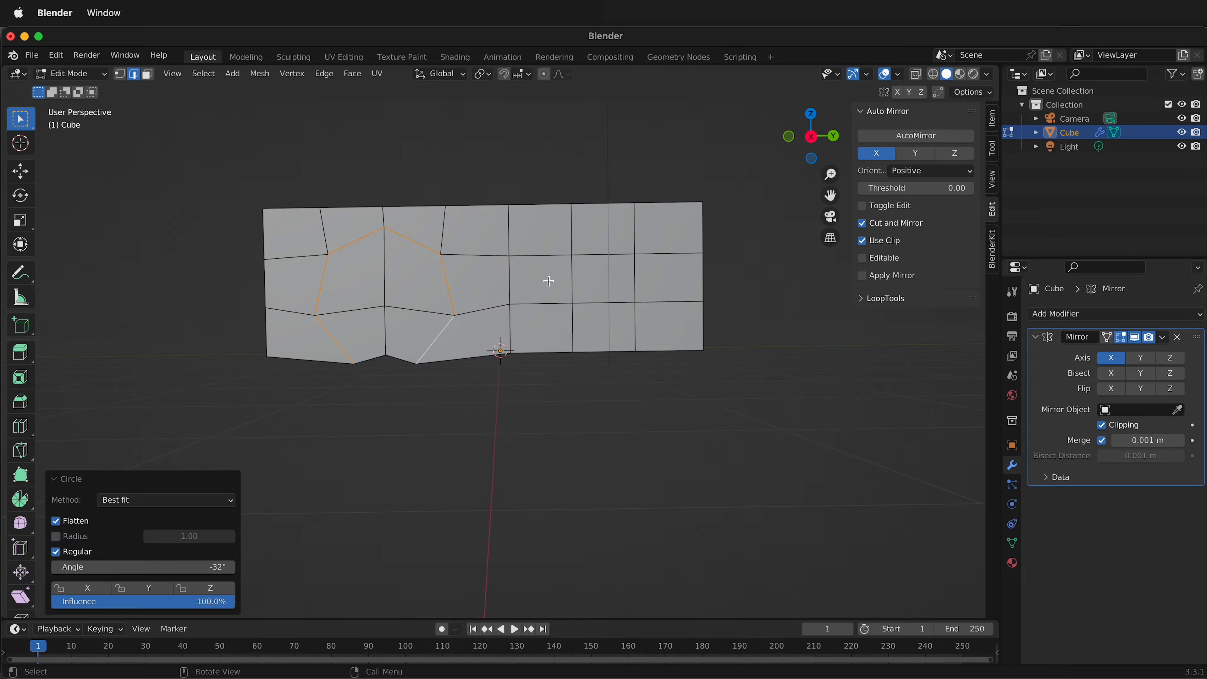
left_click(524, 291)
left_click(509, 335)
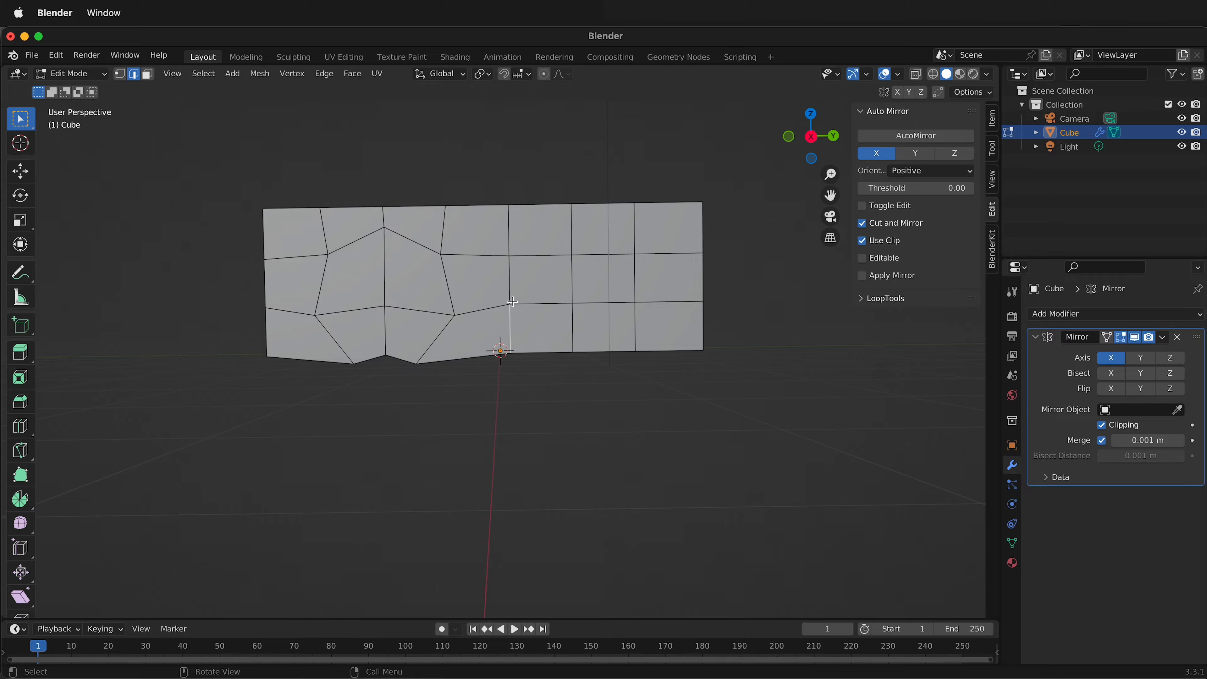
left_click(541, 256, "shift")
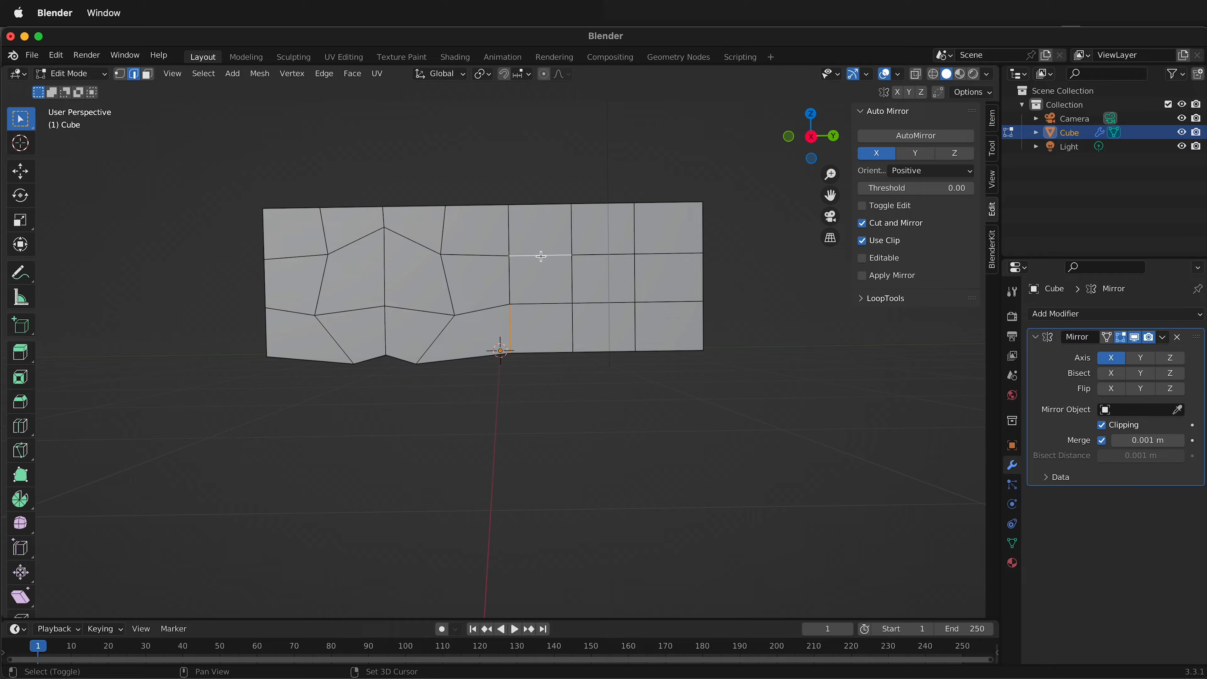
left_click(507, 280, "shift")
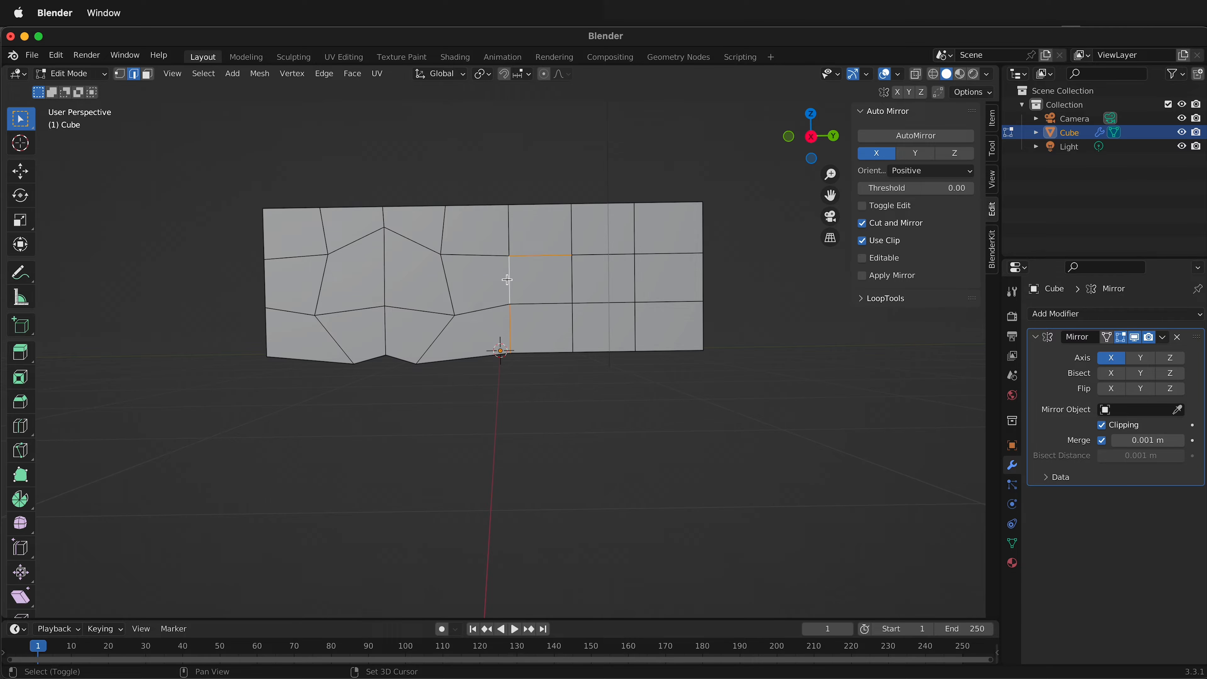
left_click(594, 255, "shift")
left_click(632, 276, "shift")
left_click(634, 325, "shift")
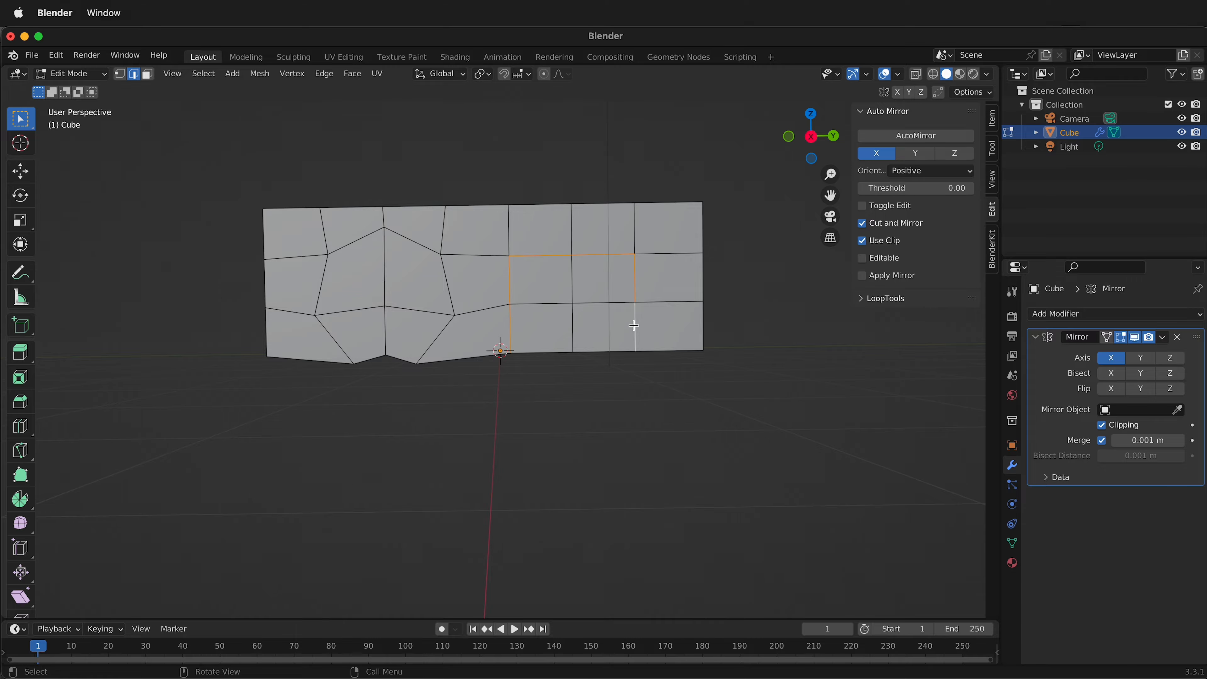
right_click(634, 325)
mouse_move(628, 219)
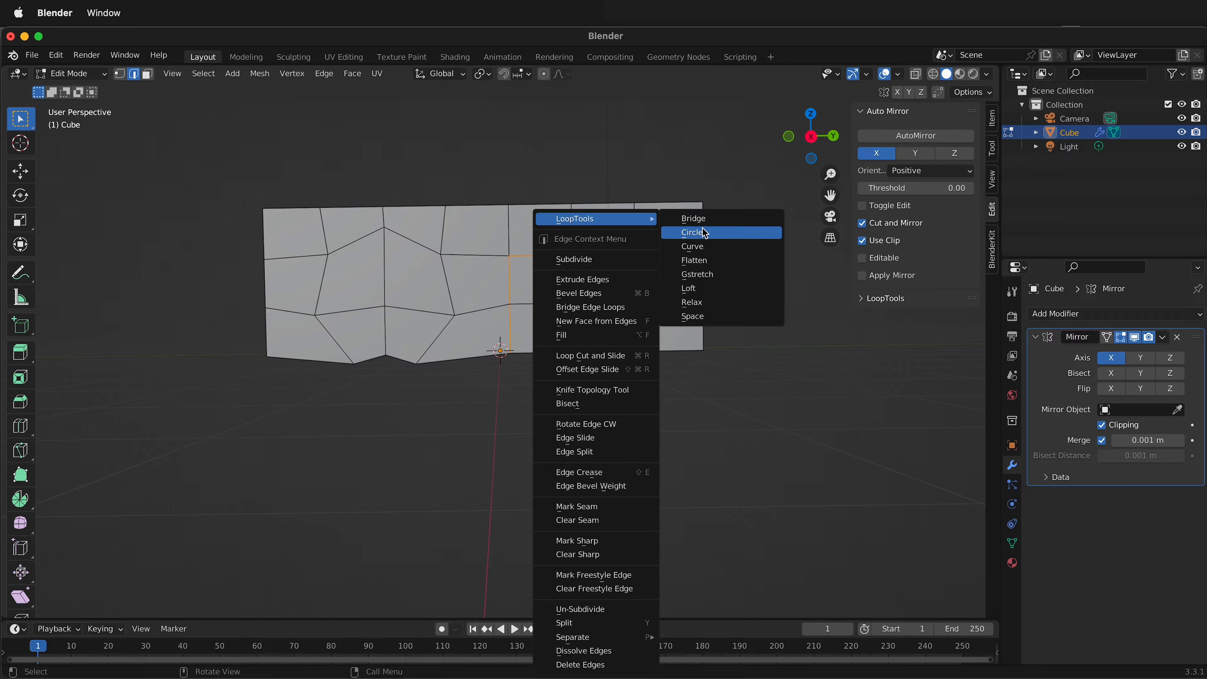
left_click(704, 232)
left_click(633, 416)
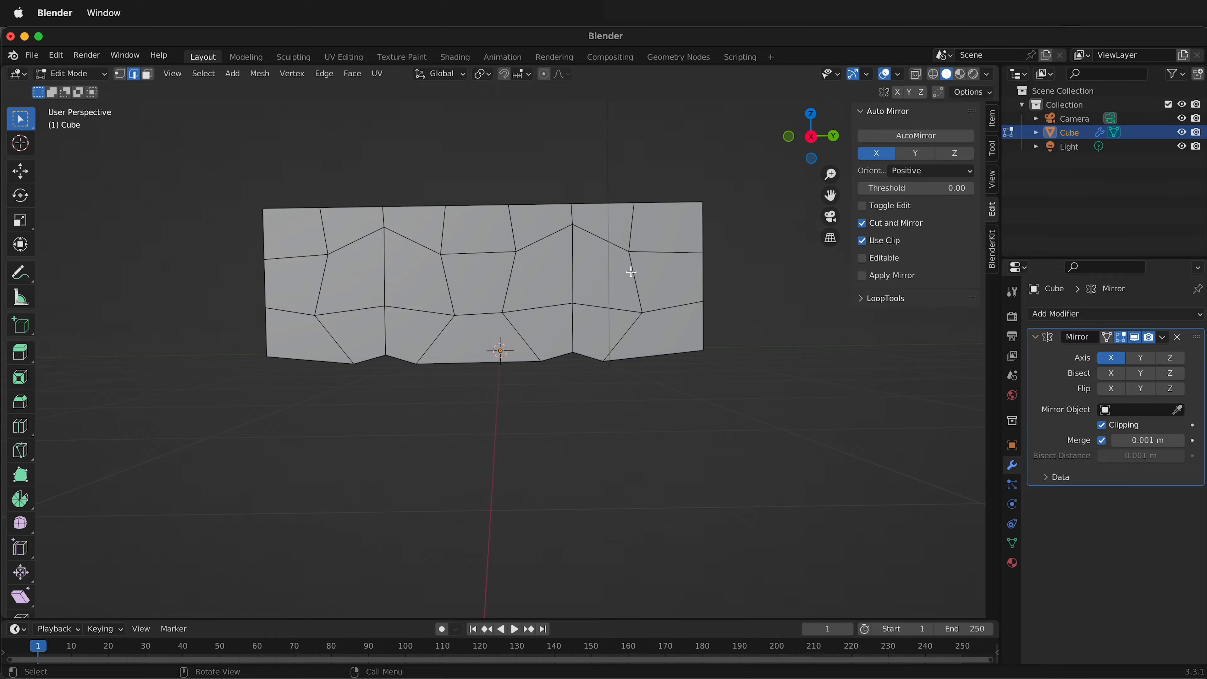
Switch to vertex selection with X-ray enabled and view the mesh in right orthographic projection.
middle_click_drag(592, 291, 666, 312)
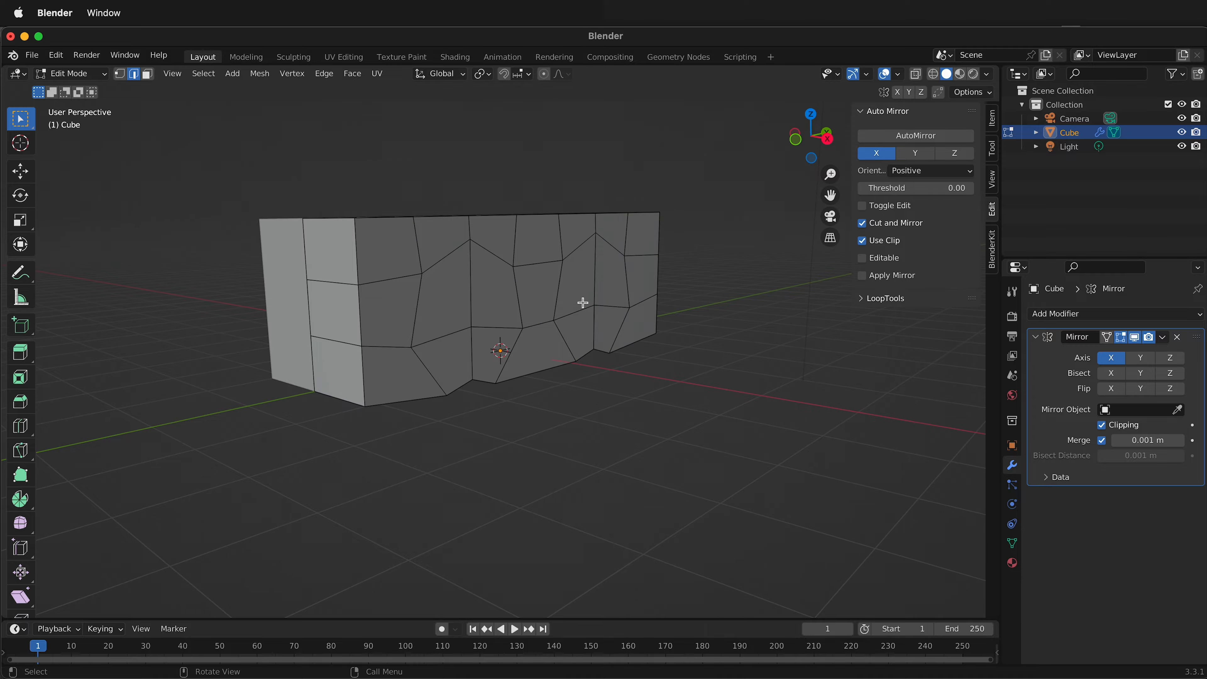
middle_click_drag(584, 284, 414, 279)
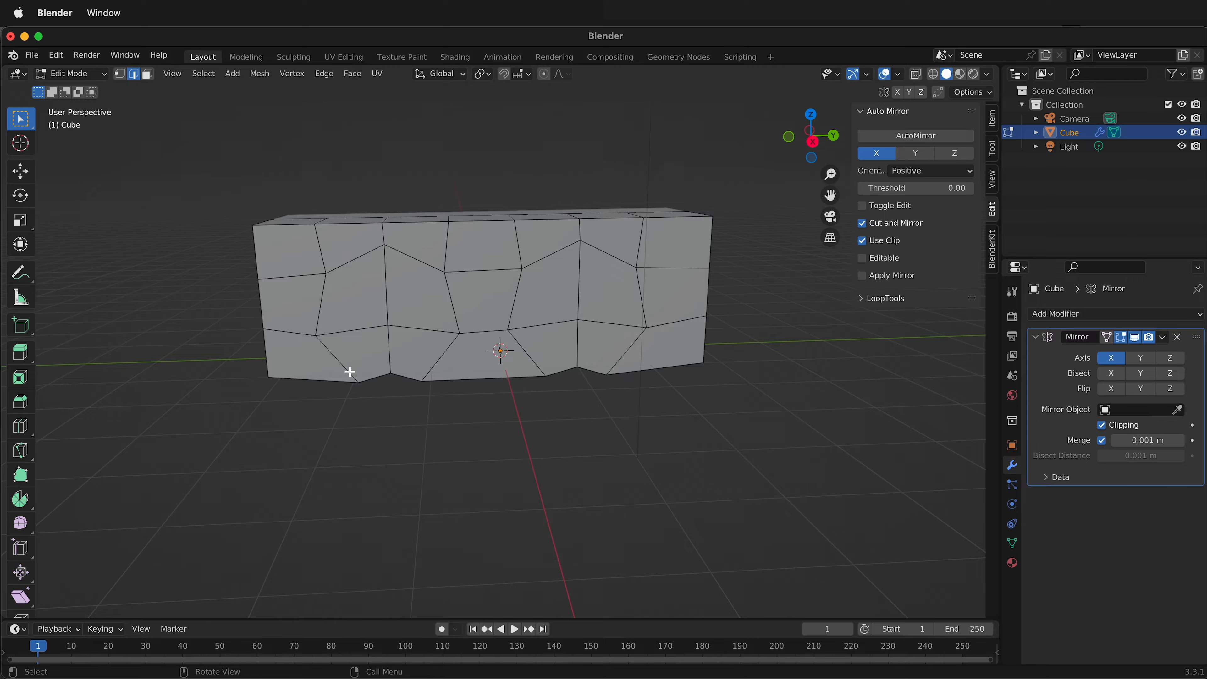
key("1")
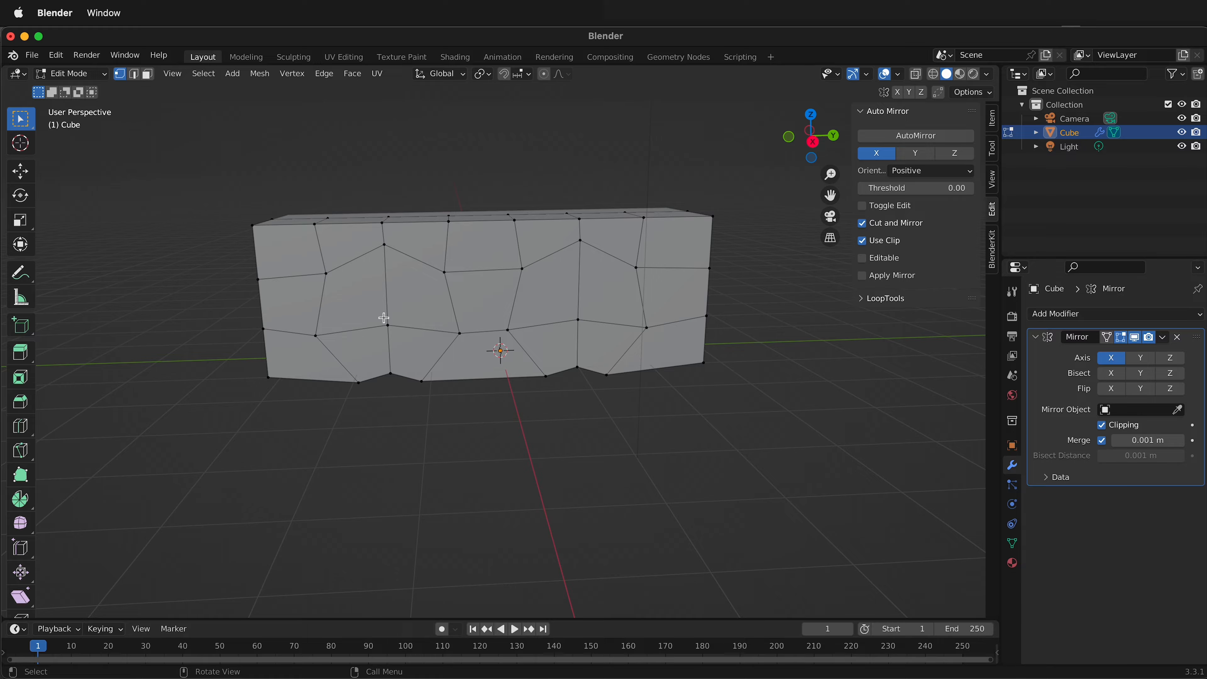
left_click(915, 74)
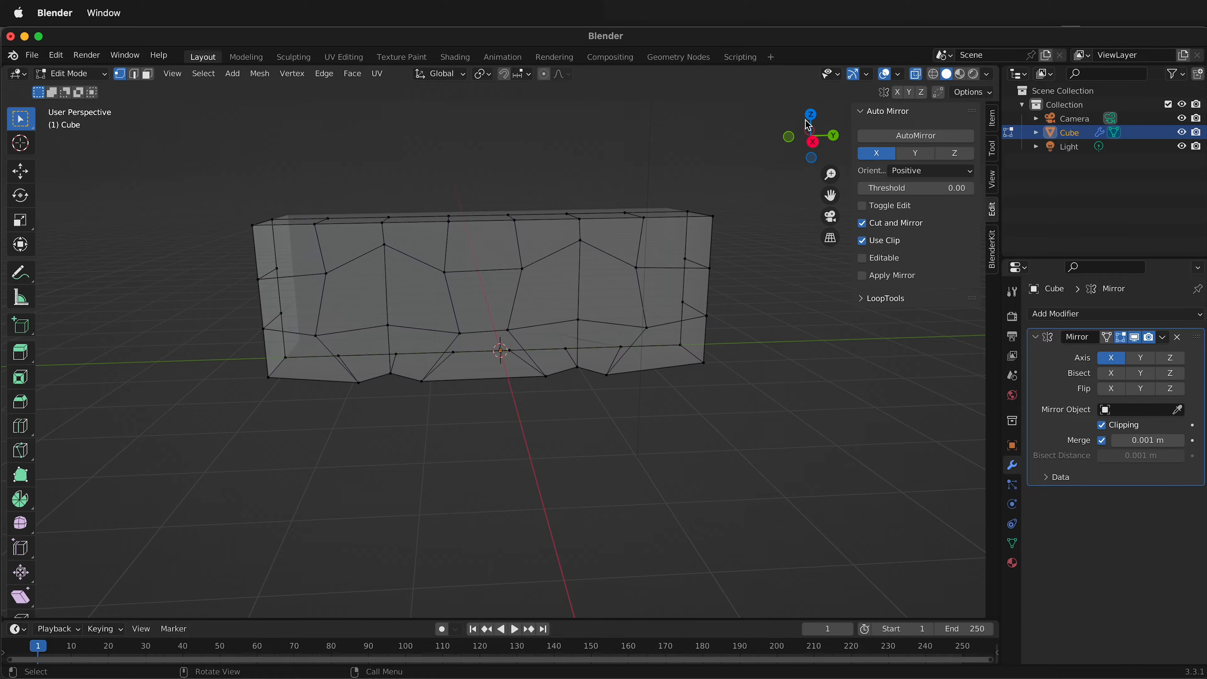
left_click(813, 145)
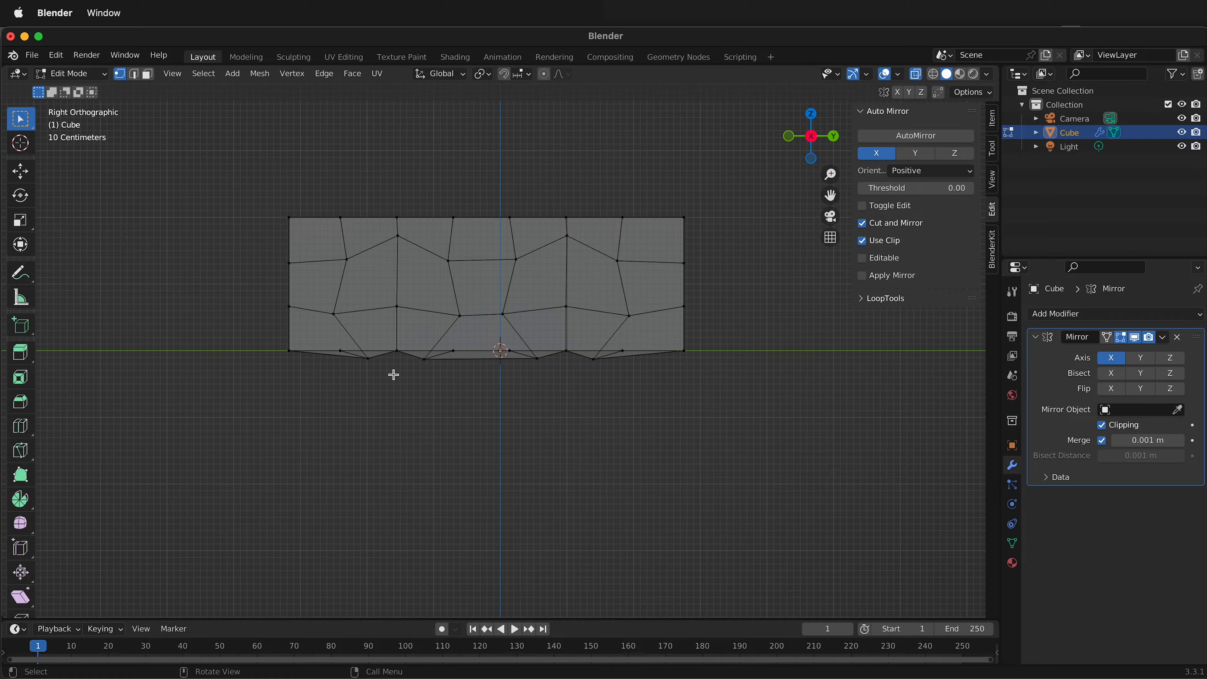
Move the negative-Y arch's outer bottom vertex about 0.2 m outward along Y and set the snap target to Vertex.
left_click(369, 357)
key("g")
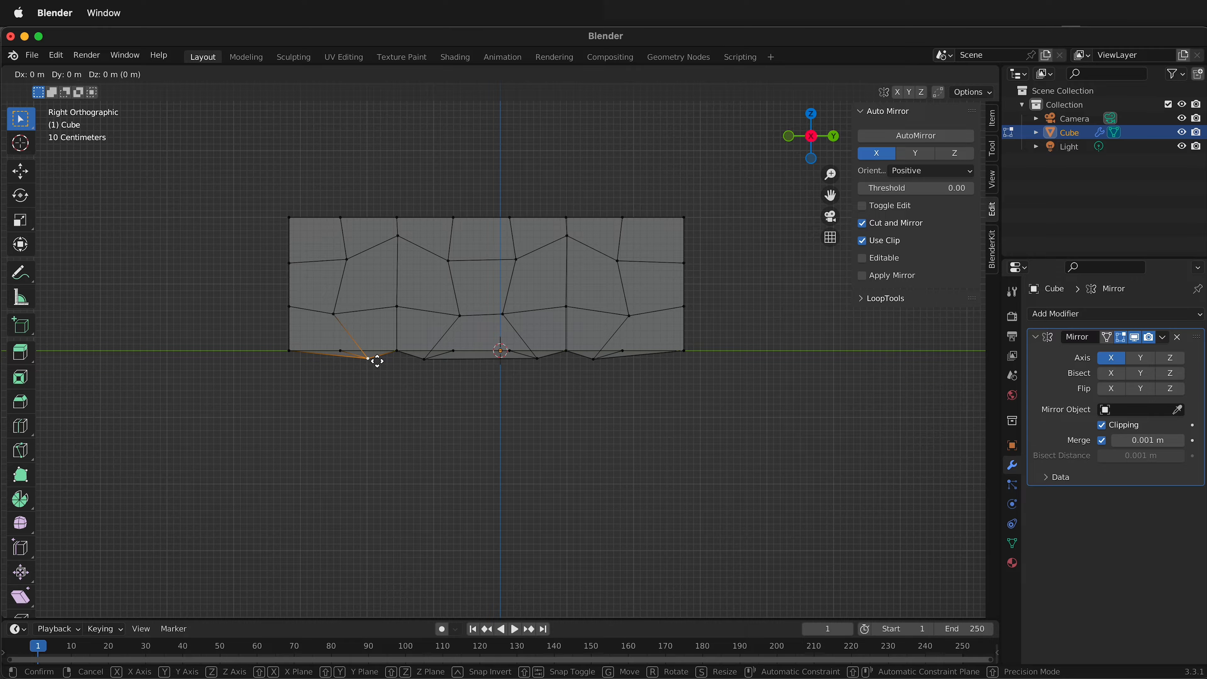
key("y")
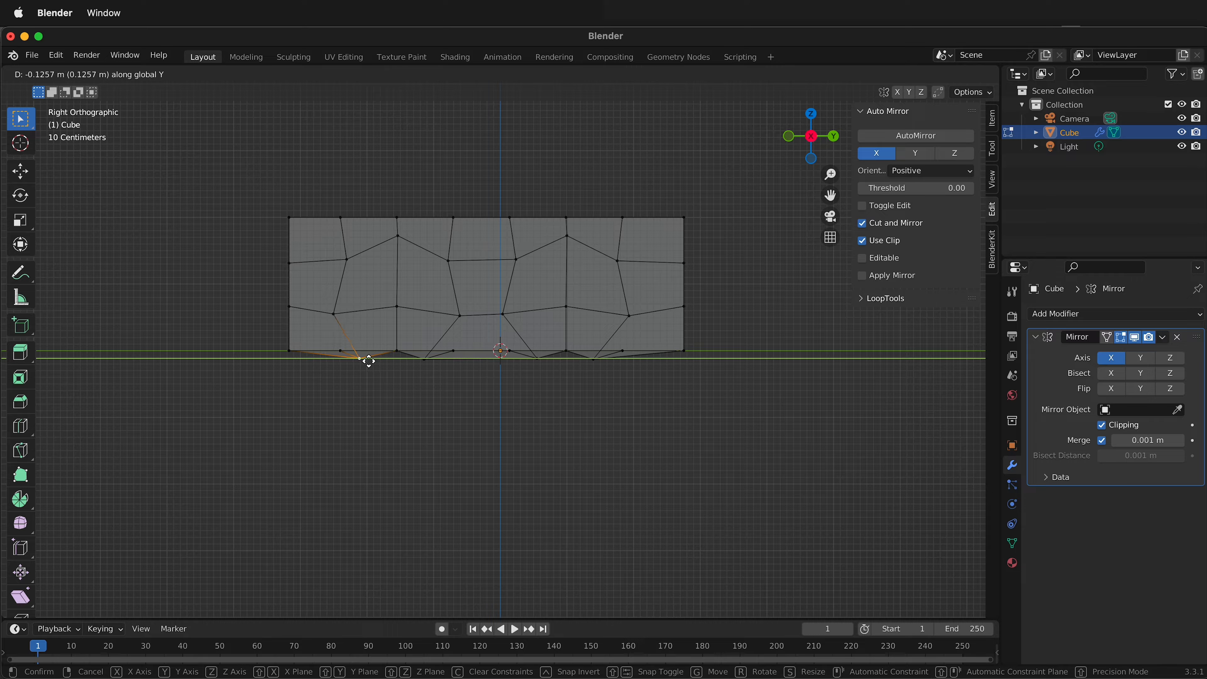
left_click(358, 359)
left_click(524, 77)
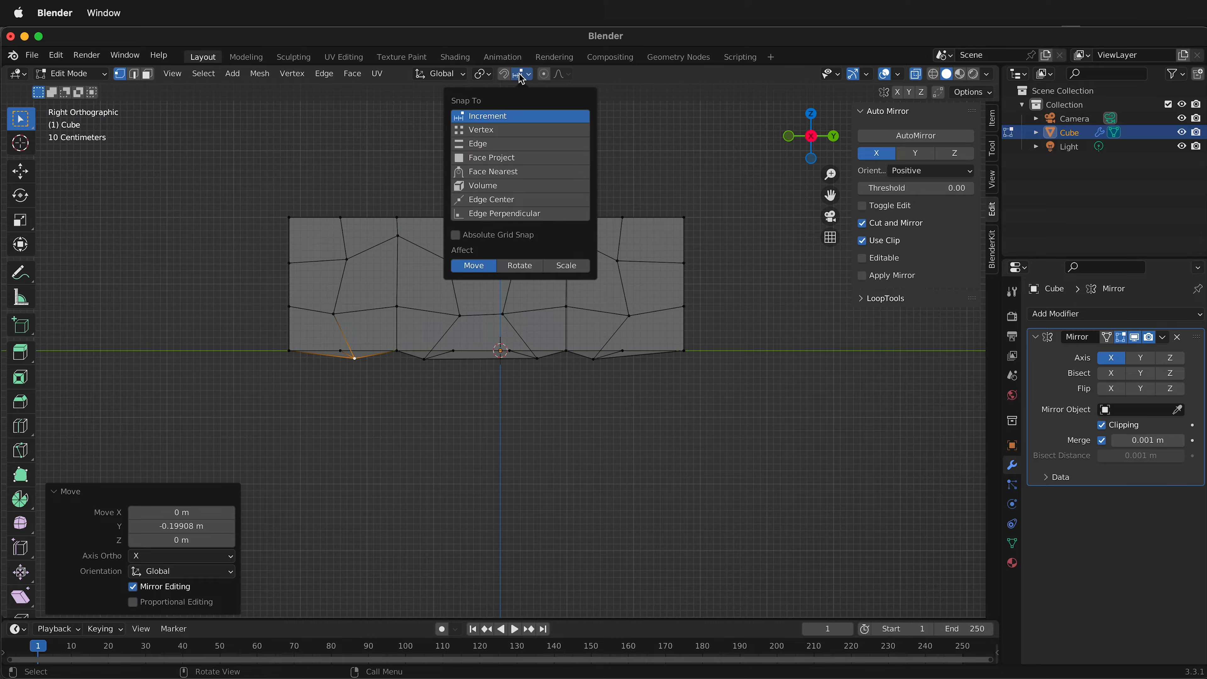
left_click(491, 124, "shift")
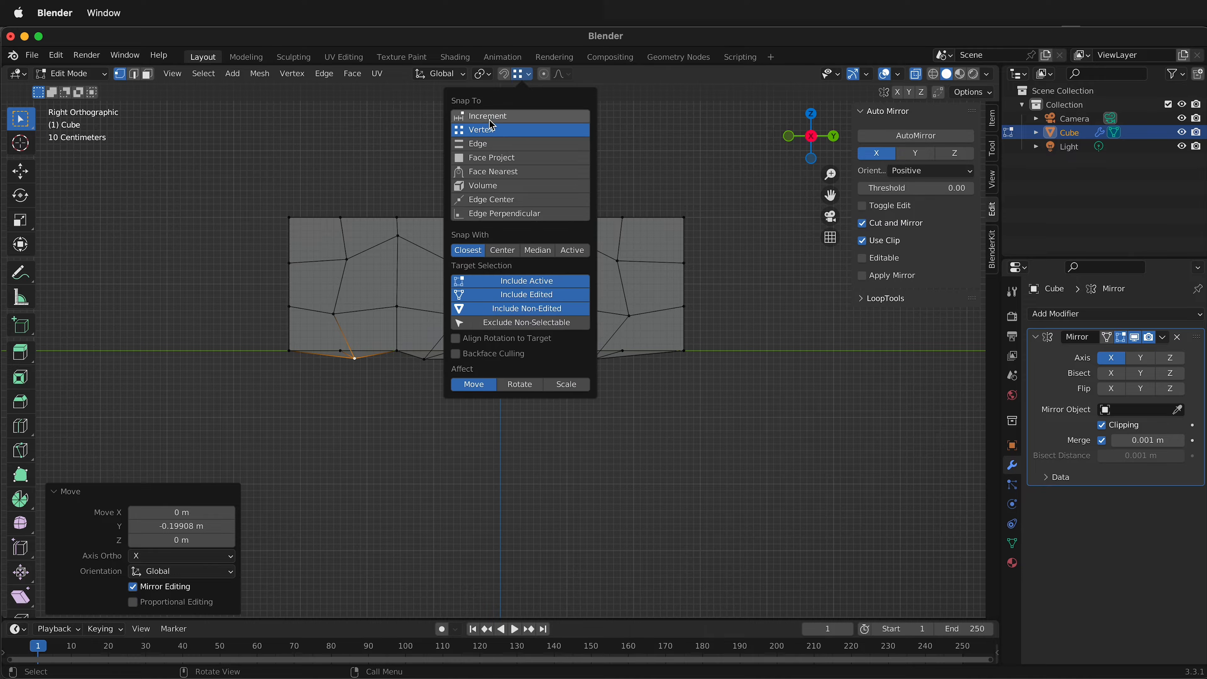
left_click(396, 396)
key("g")
key("y")
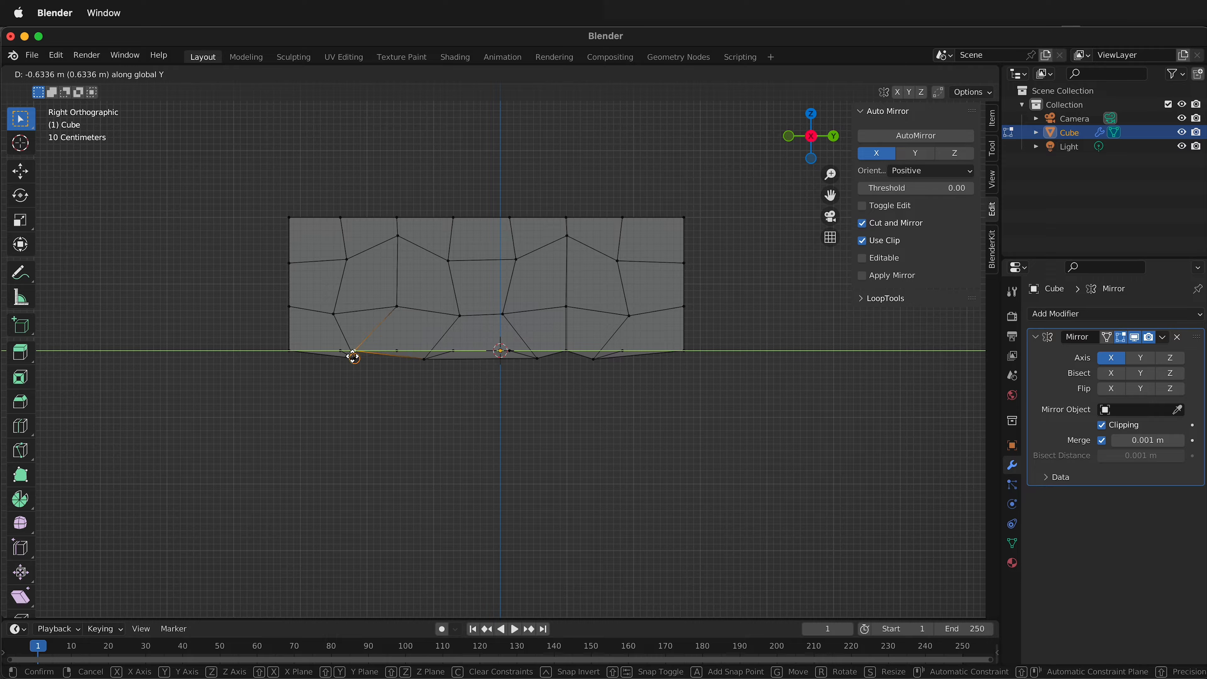
left_click(353, 356)
Move the negative-Y arch's outer bottom vertex a further -0.213 m along Y, in line with its original loop-cut column.
left_click(356, 363)
key("g")
key("y")
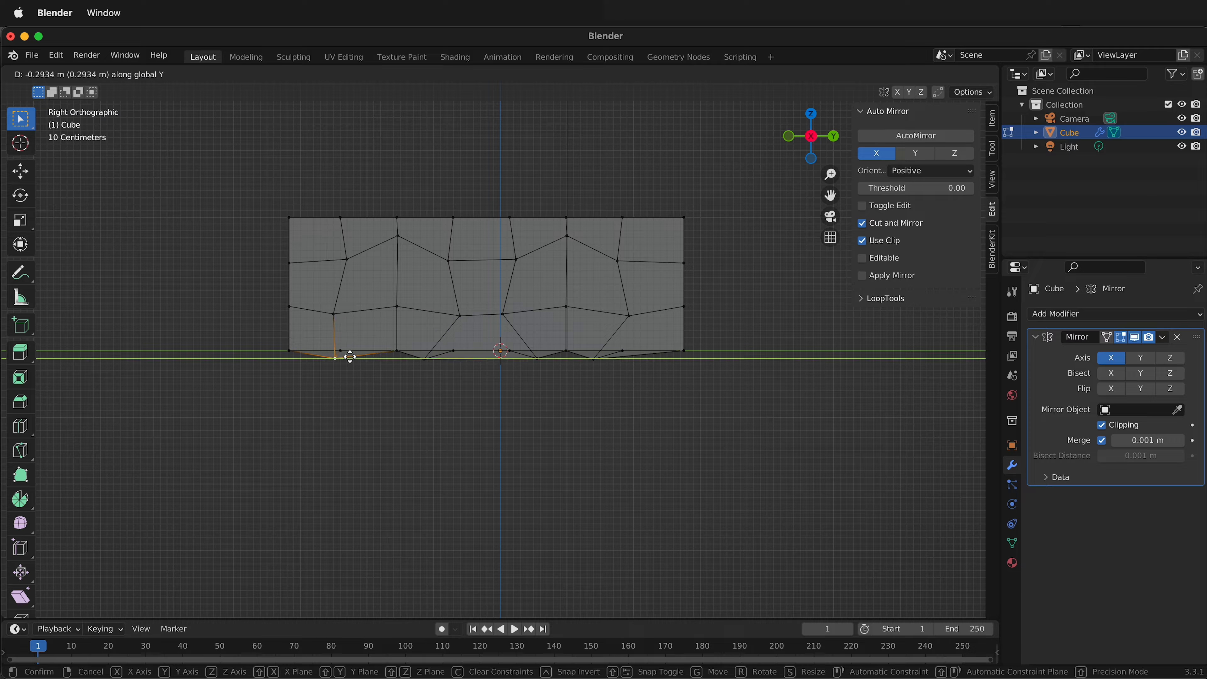
left_click(337, 349)
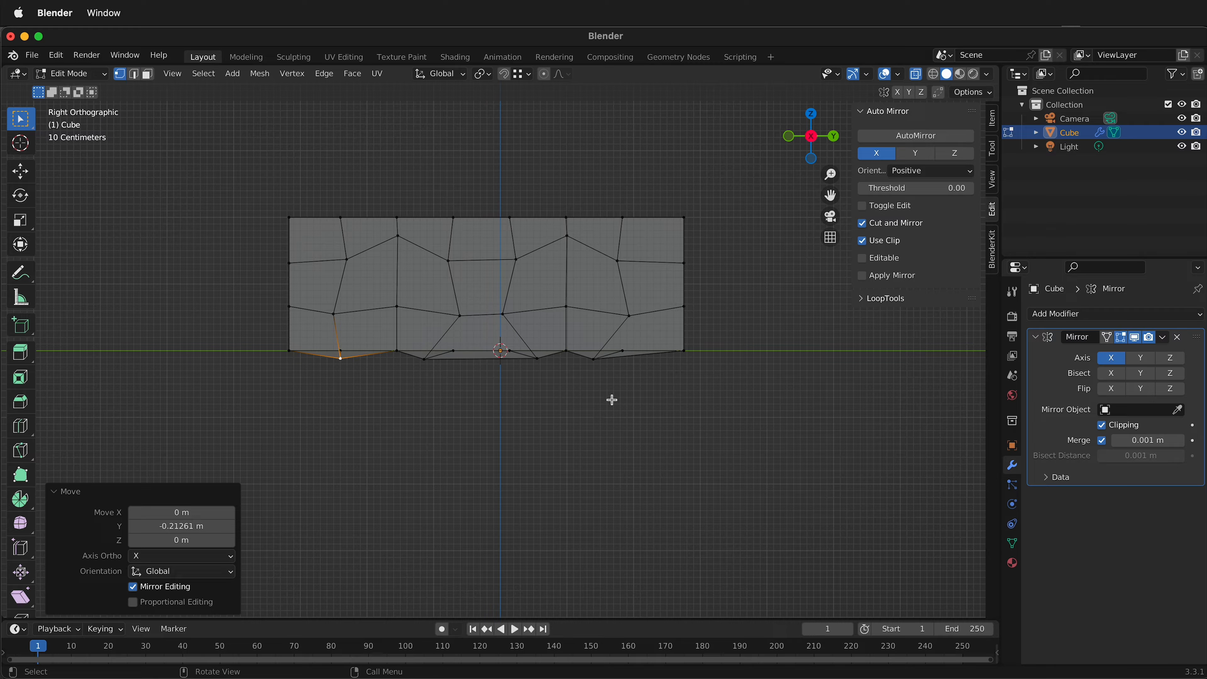
Move the negative-Y arch's inner bottom vertex about 0.437 m along Y, snapping it in line with its original loop-cut column.
left_click(424, 358)
key("g")
key("y")
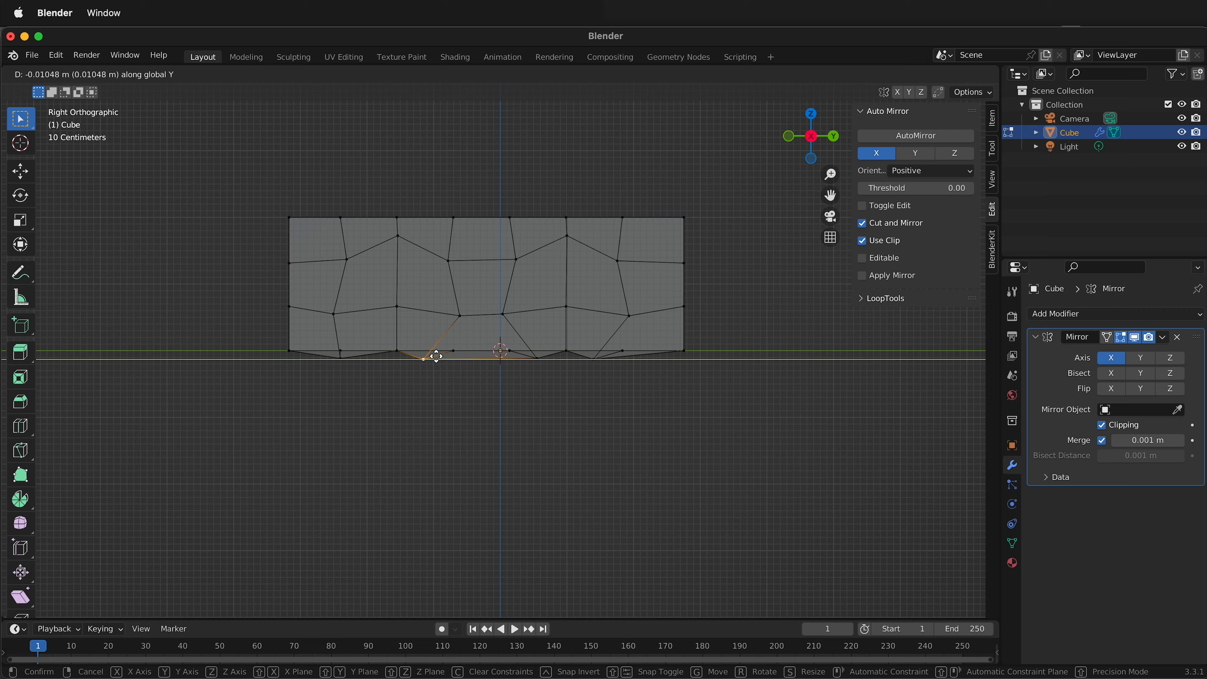
left_click(461, 352)
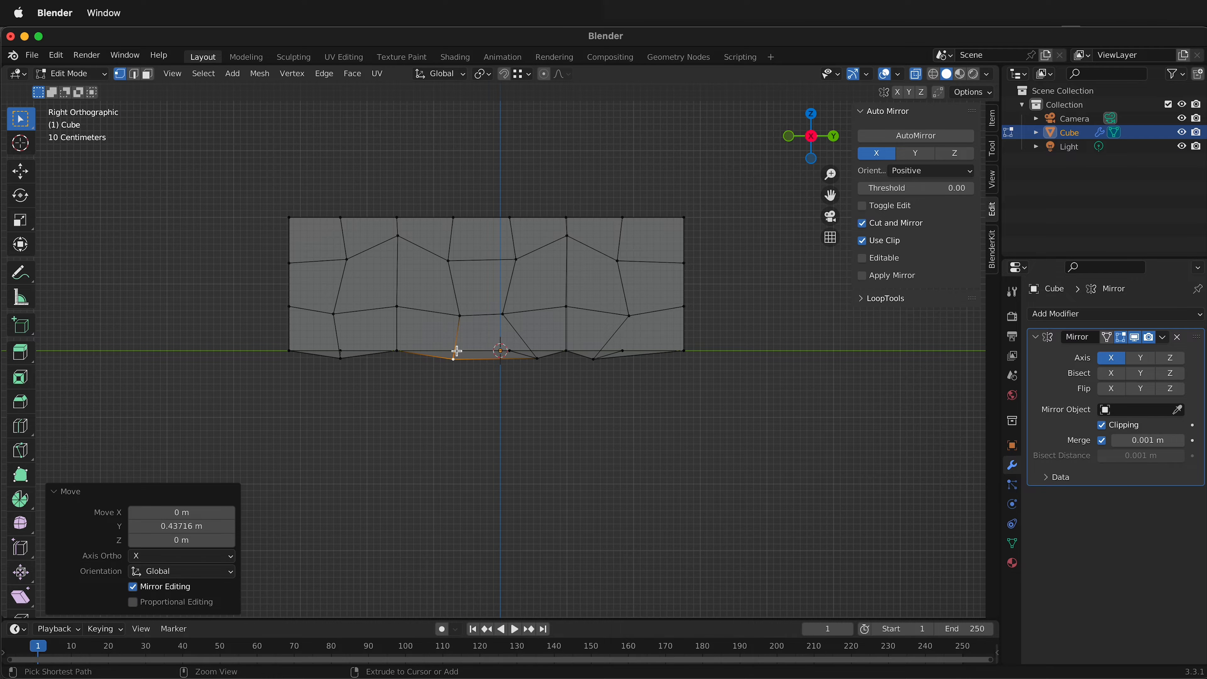
Move the positive-Y arch's inner bottom vertex toward negative Y, snapping it in line with its original loop-cut column.
left_click(538, 359)
key("g")
key("y")
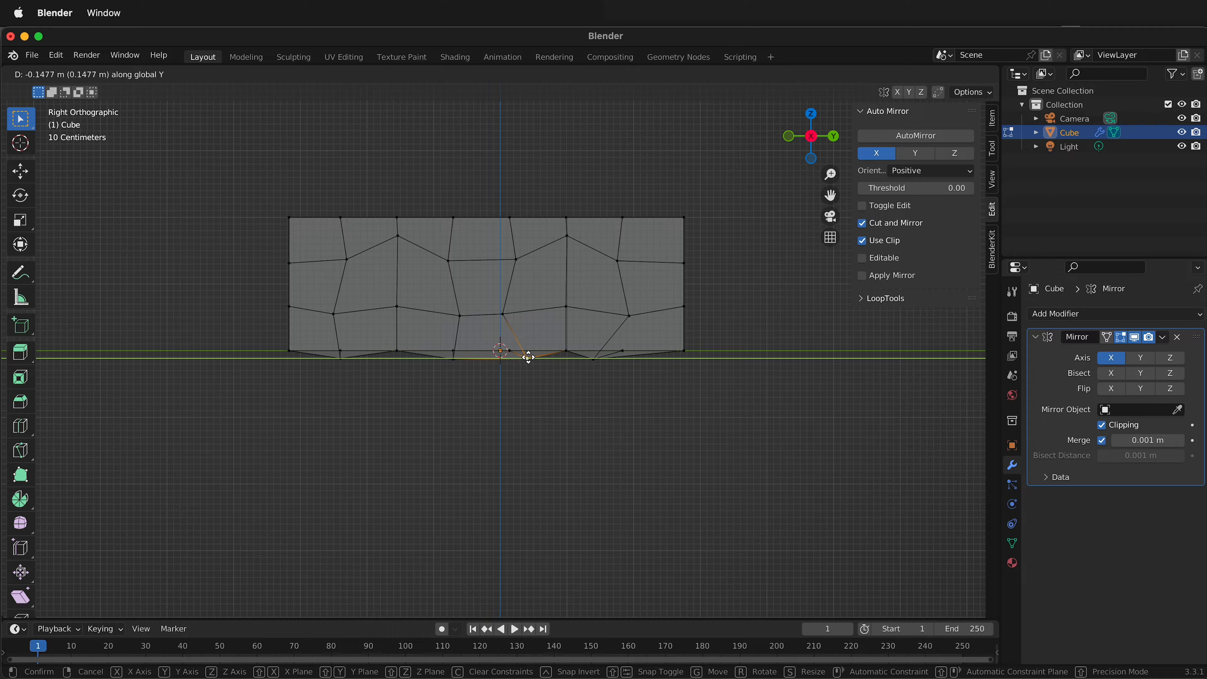
left_click(509, 354)
left_click(592, 359)
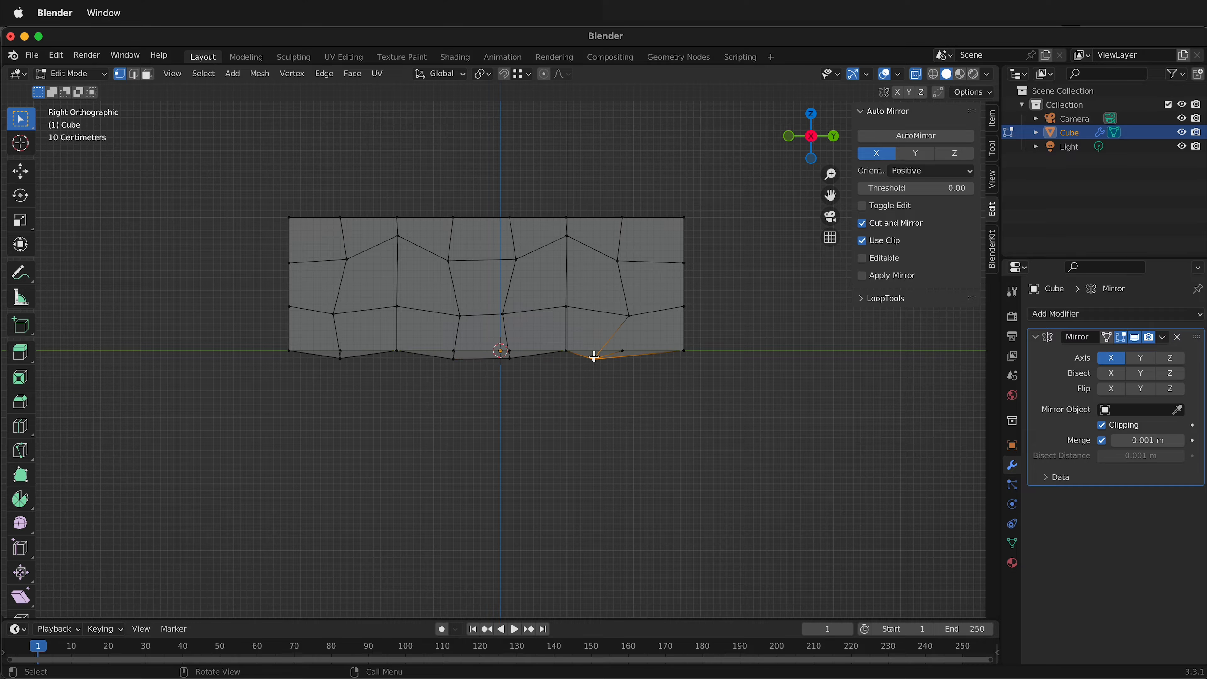
key("g")
key("y")
left_click(622, 350)
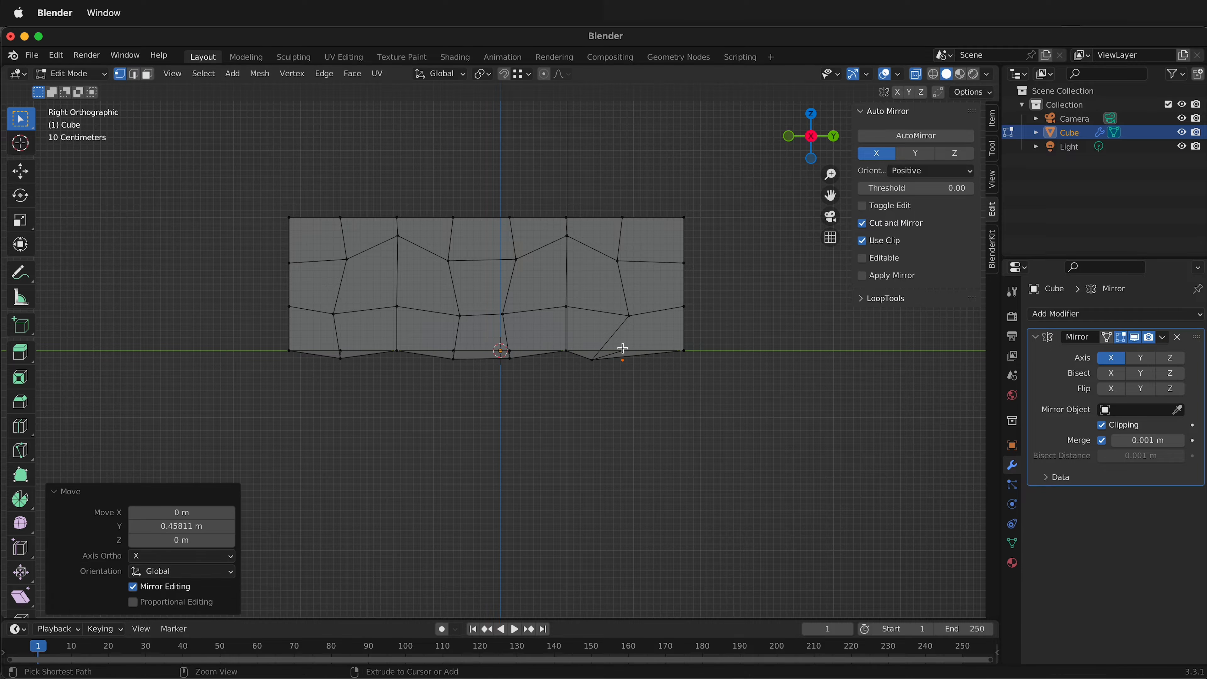
key("super+z")
key("super+z")
Move the positive-Y arch's outer bottom vertex about 0.458 m along Y, in line with its original loop-cut column.
key("g")
key("y")
left_click(620, 352)
Turn off X-ray and scale the negative-Y wheel arch's outline edges to about 0.849 along Z.
middle_click_drag(619, 352, 556, 397)
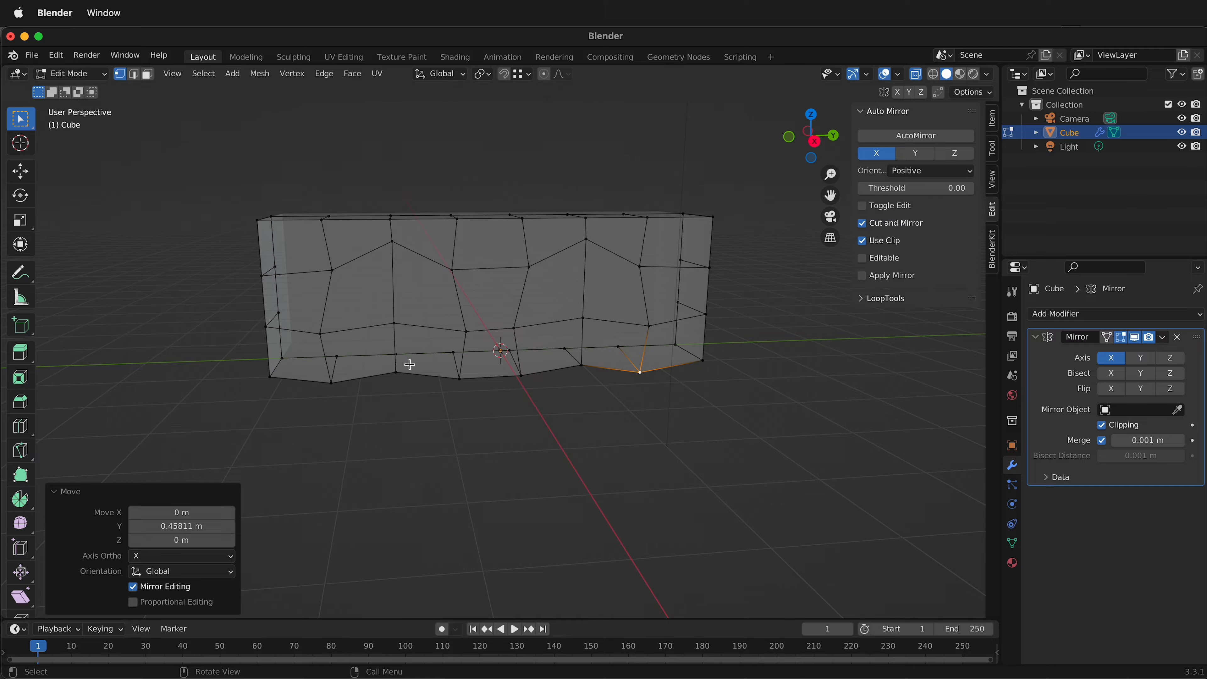
key("2")
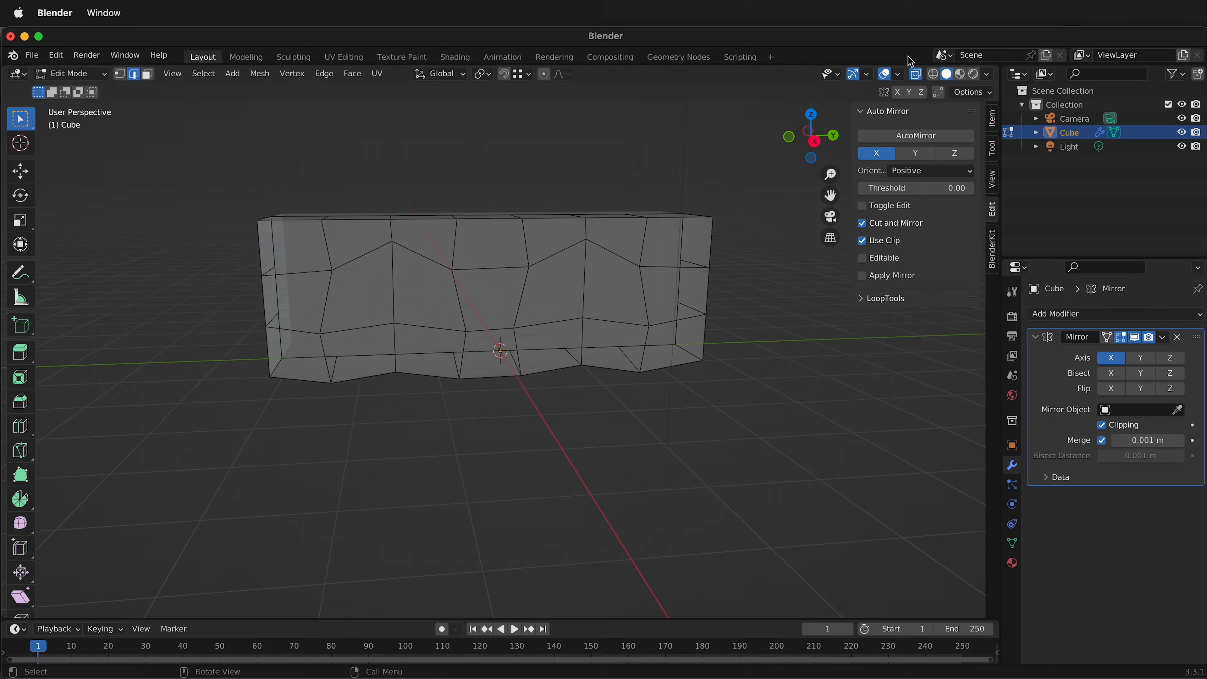
left_click(915, 76)
left_click(327, 369)
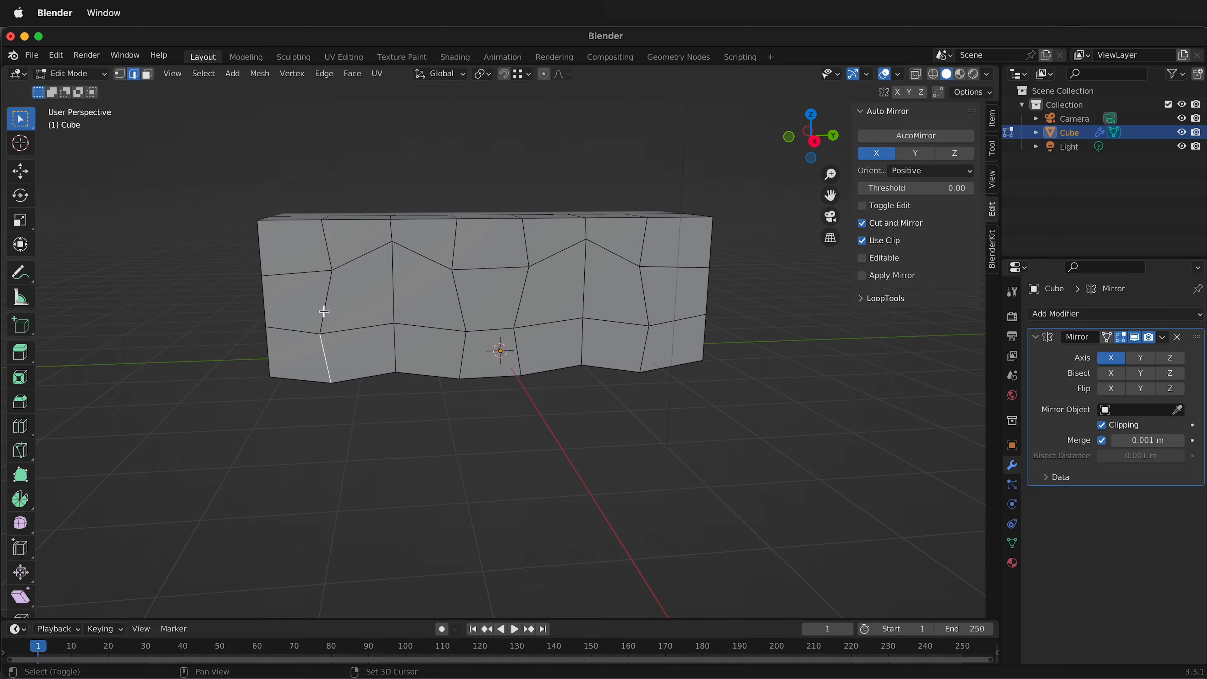
left_click(323, 310, "shift")
left_click(356, 252, "shift")
left_click(434, 257, "shift")
left_click(459, 295, "shift")
left_click(464, 348, "shift")
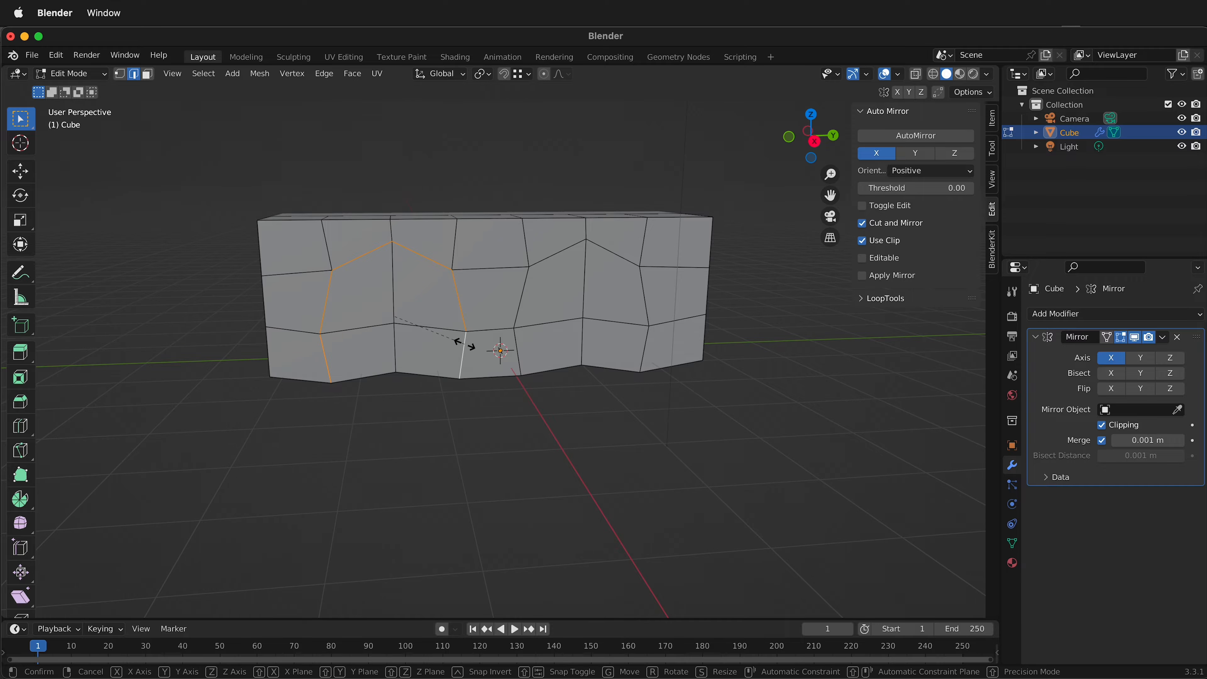
key("s")
key("z")
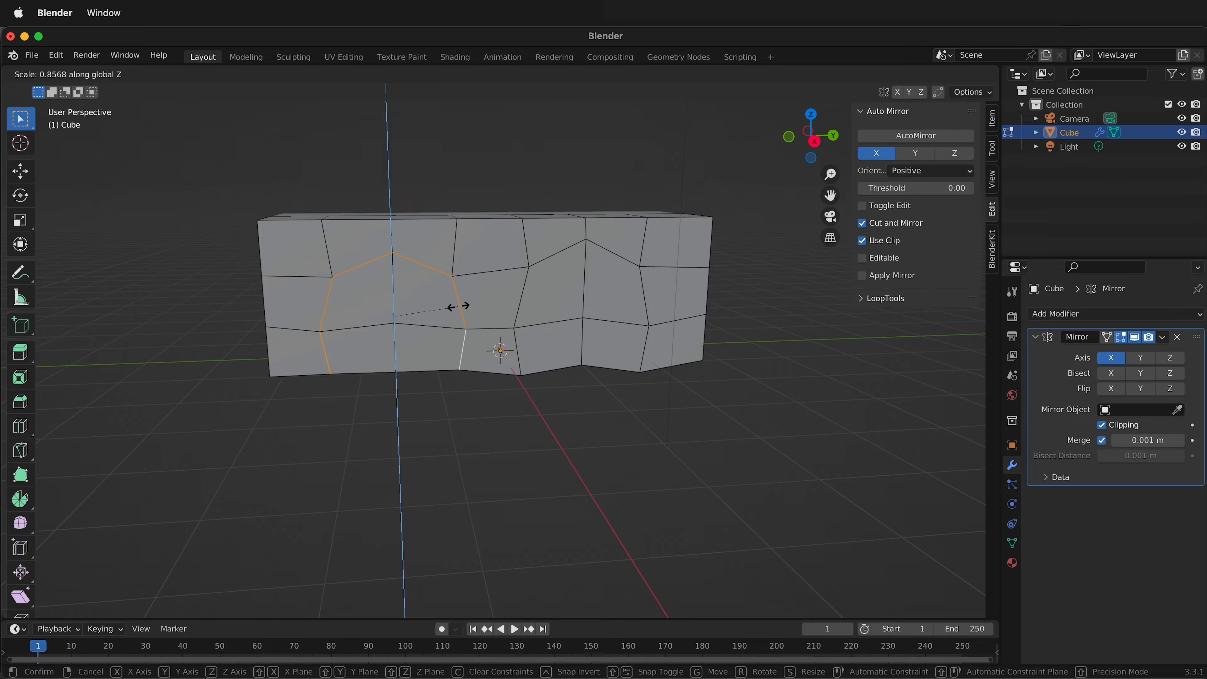
left_click(459, 321)
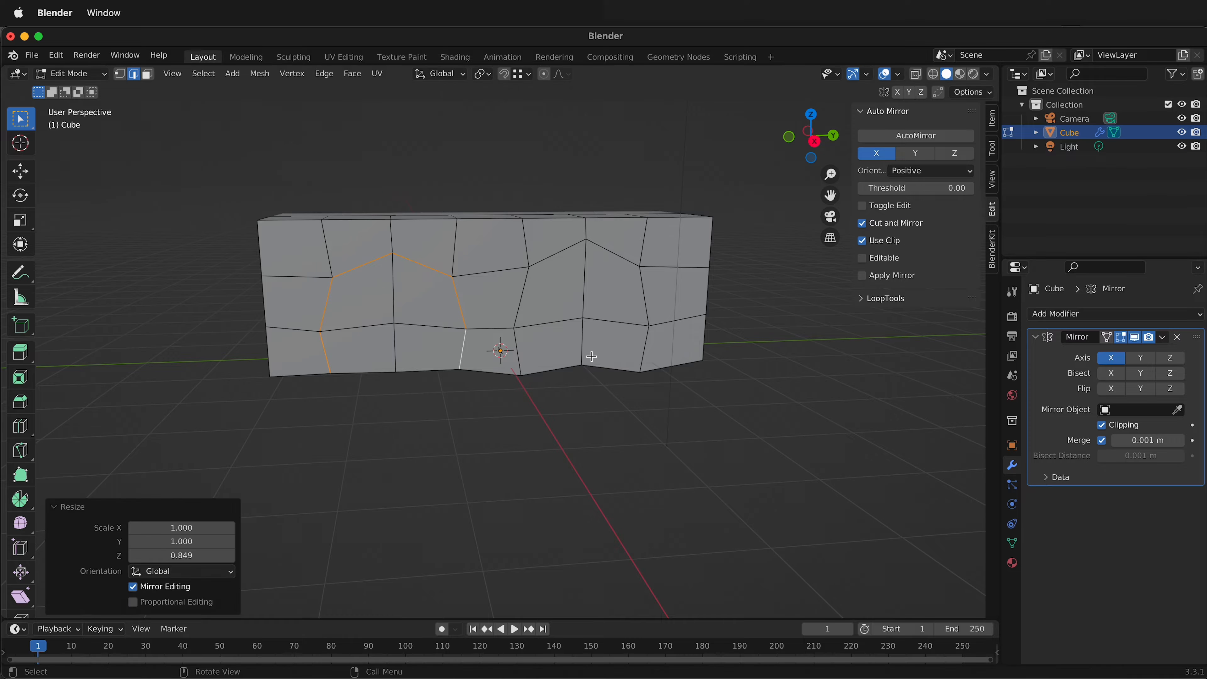
Scale the positive-Y wheel arch's outline edges to about 0.826 along Z to match the other arch.
left_click(518, 355)
left_click(524, 295, "shift")
left_click(550, 256, "shift")
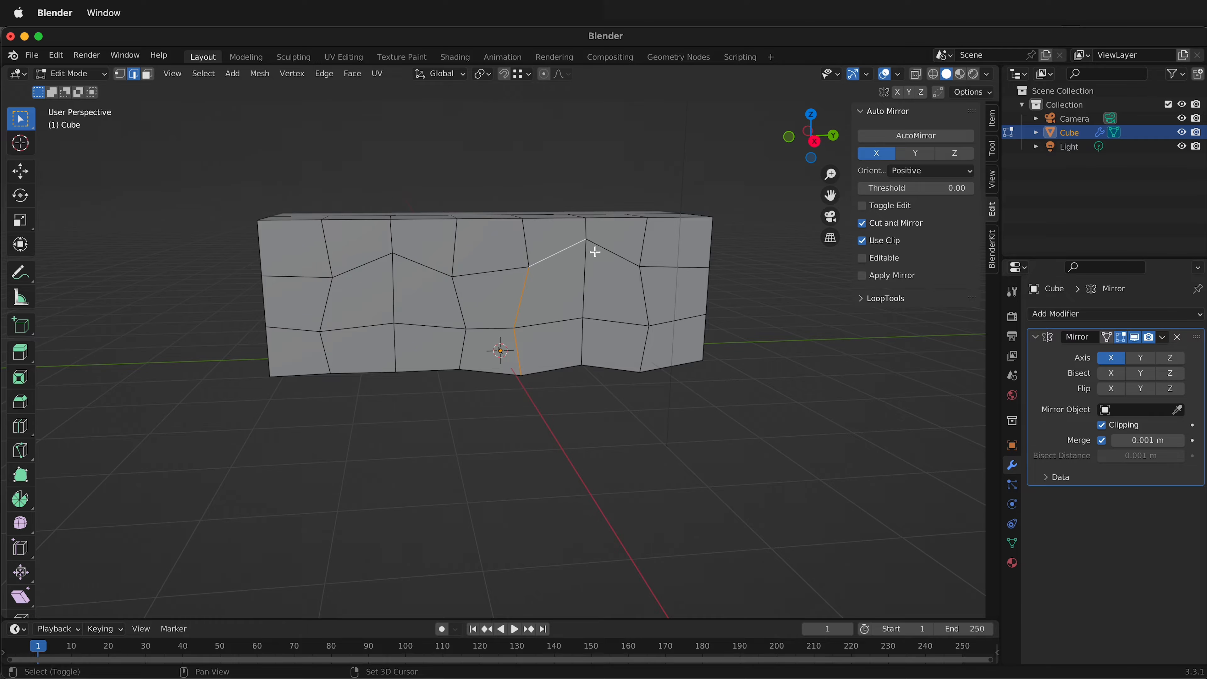
left_click(621, 255, "shift")
left_click(647, 299, "shift")
left_click(642, 350, "shift")
key("s")
key("z")
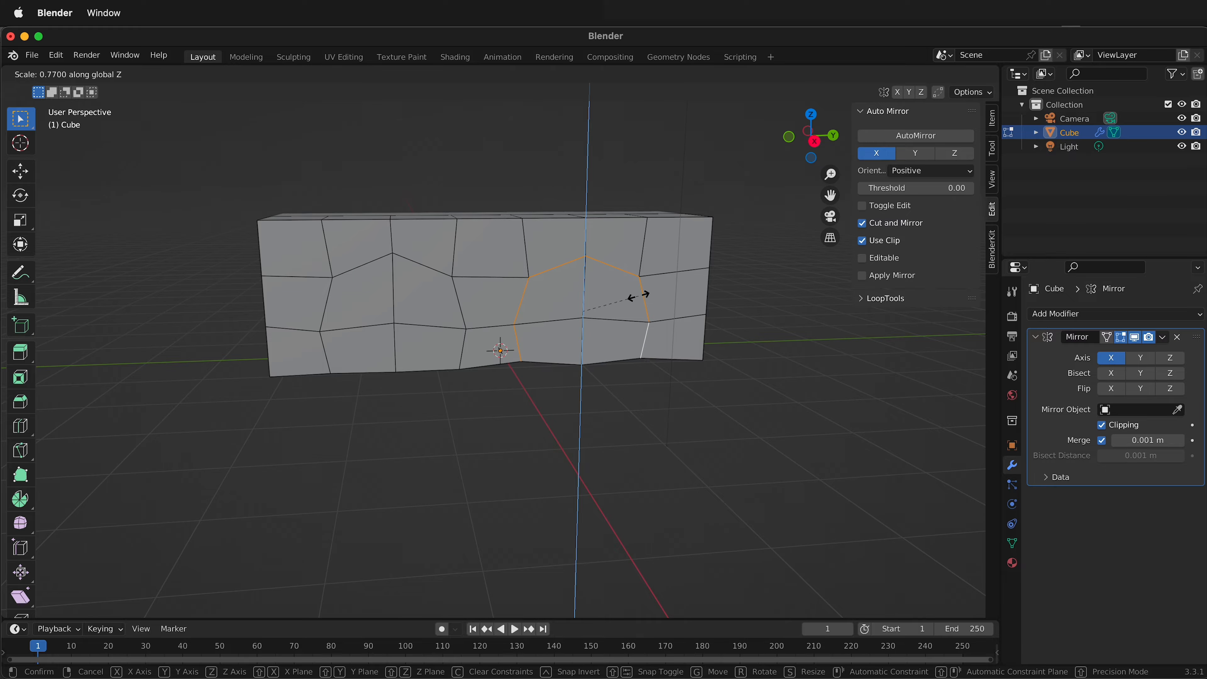
left_click(639, 334)
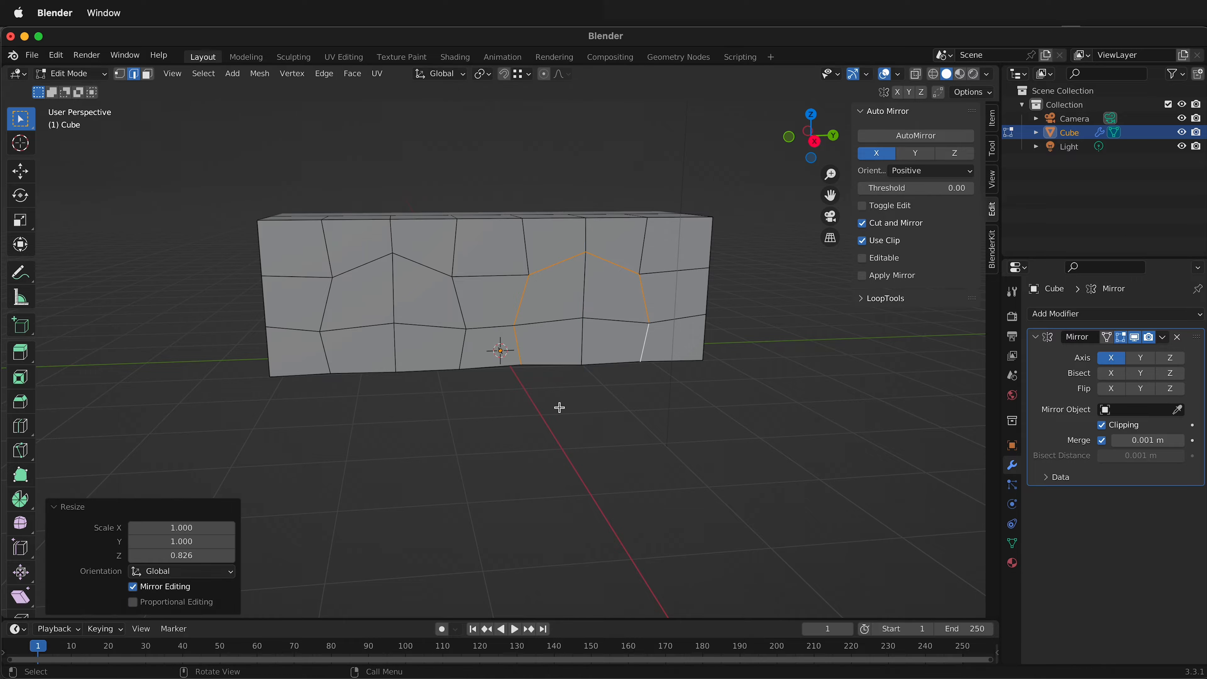
Inset the negative-Y arch's four side faces and two underside faces by about 0.126 m, with Boundary turned off.
middle_click_drag(559, 407, 429, 323)
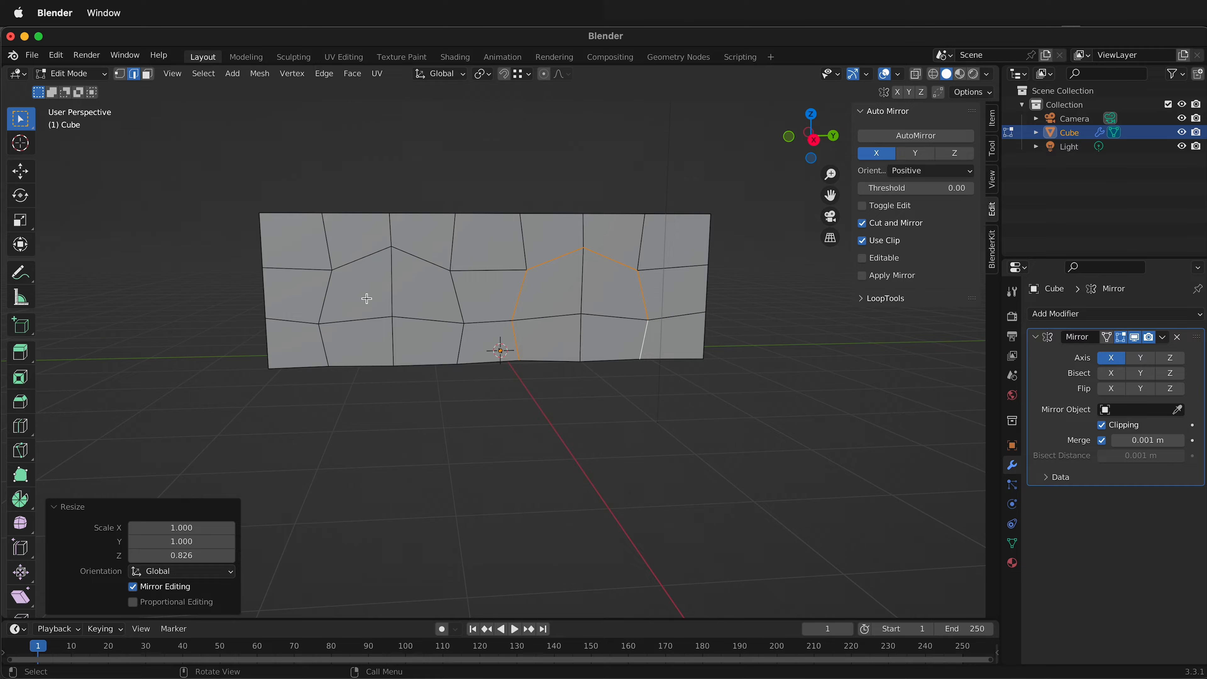
key("3")
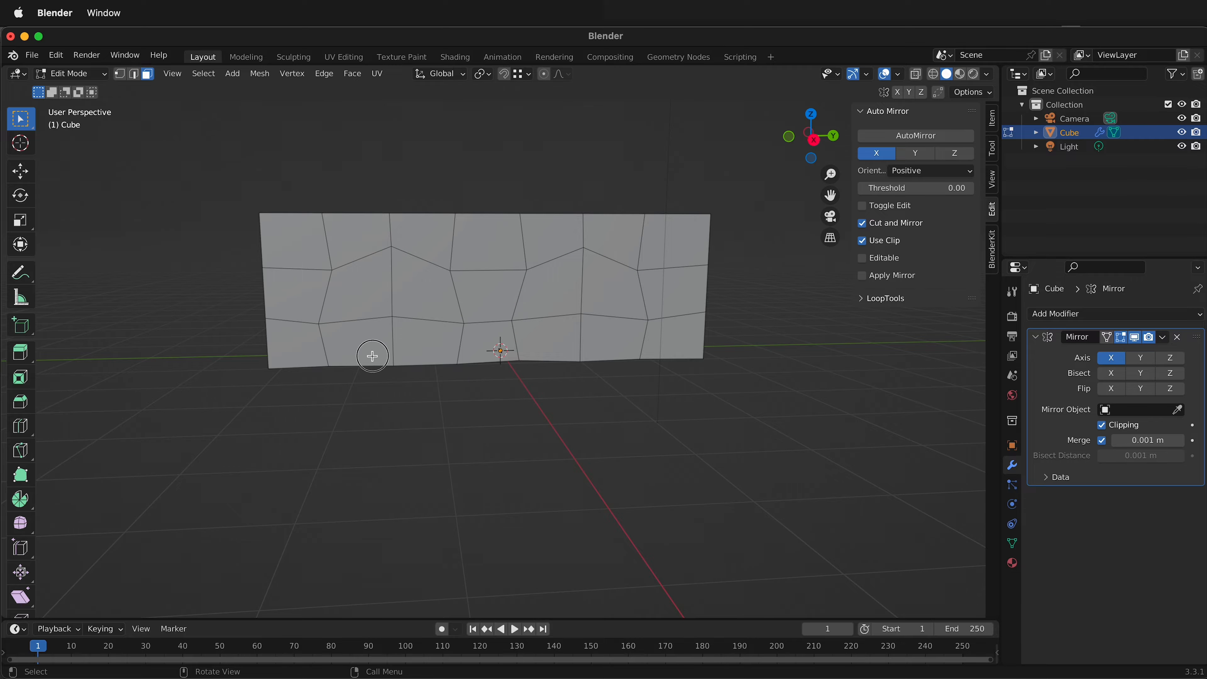
left_click(372, 355)
left_click(367, 296, "shift")
left_click(429, 282, "shift")
left_click(426, 357, "shift")
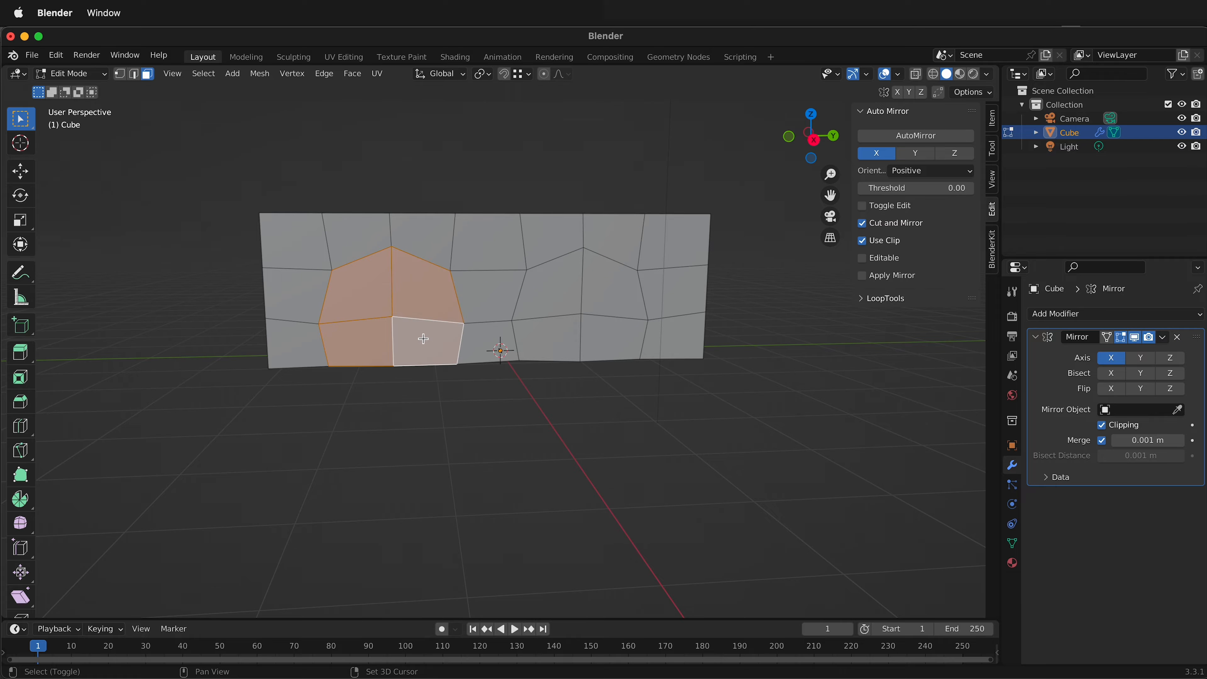
middle_click_drag(423, 339, 372, 345)
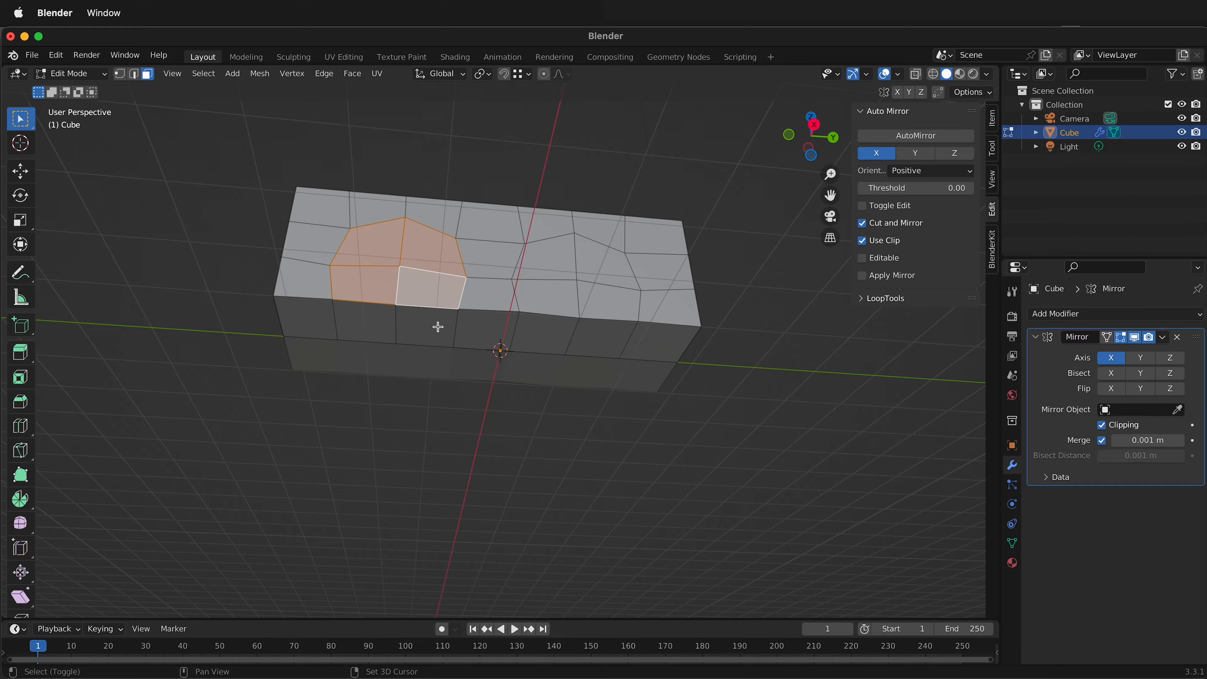
left_click(365, 324)
left_click(425, 328, "shift")
left_click(435, 282, "shift")
left_click(364, 289, "shift")
left_click(386, 230, "shift")
left_click(430, 249, "shift")
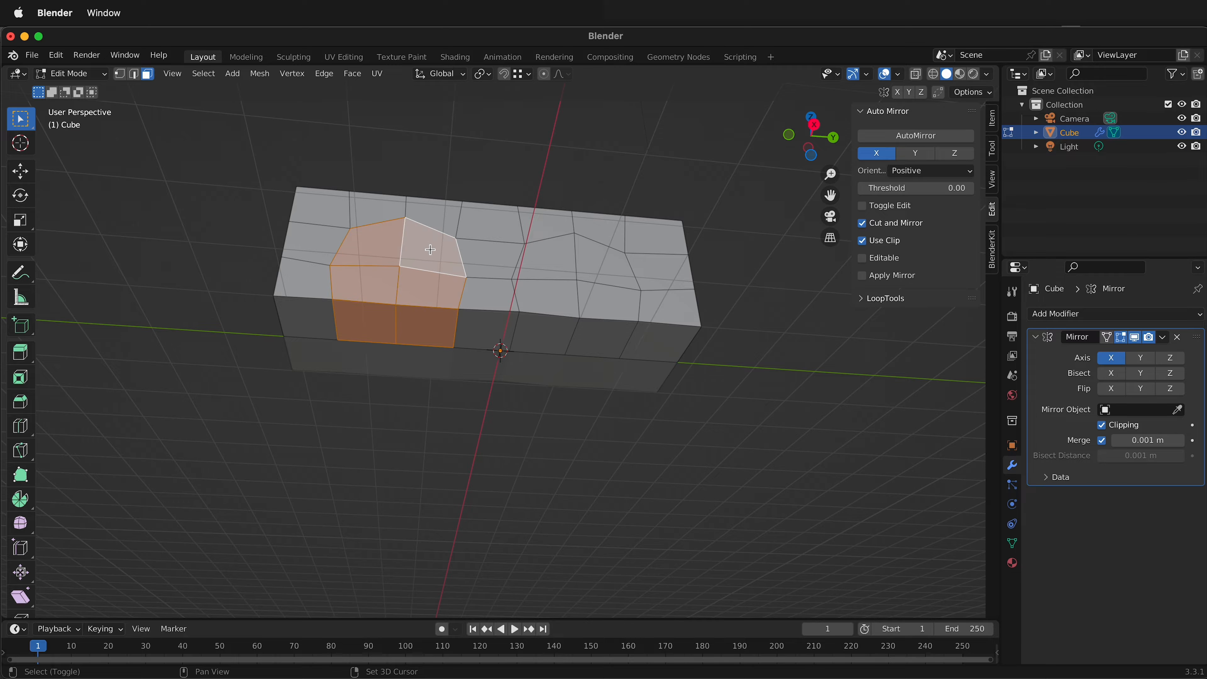
middle_click_drag(430, 250, 541, 280)
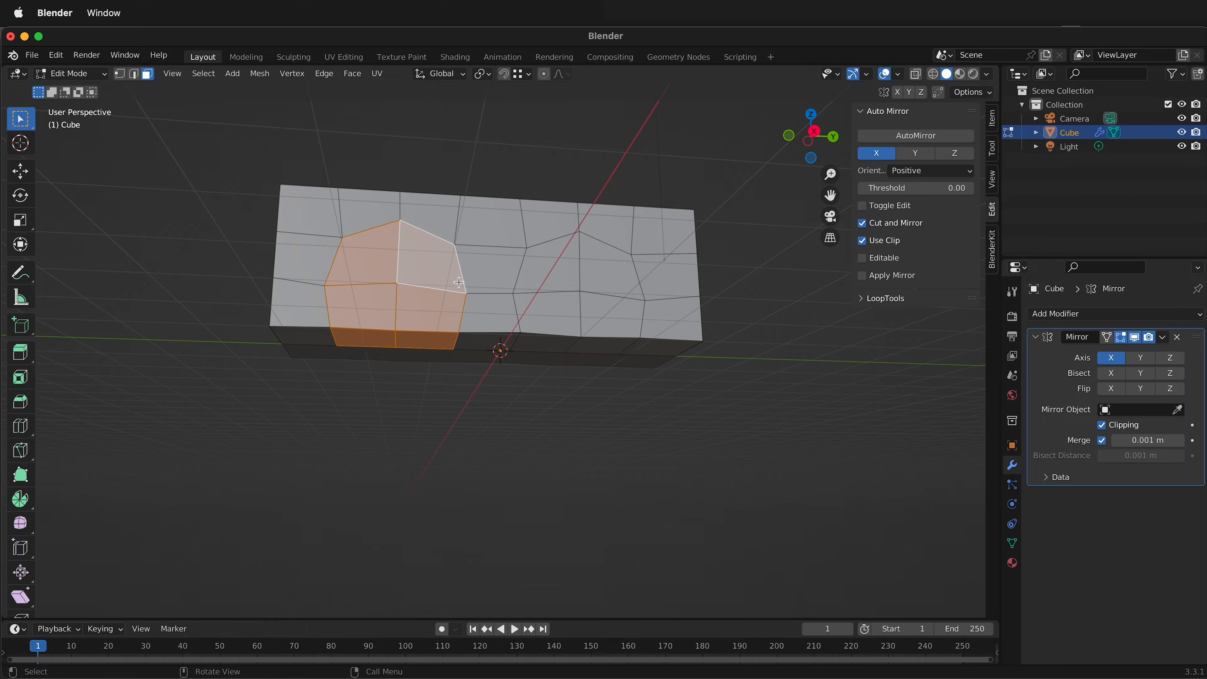
key("i")
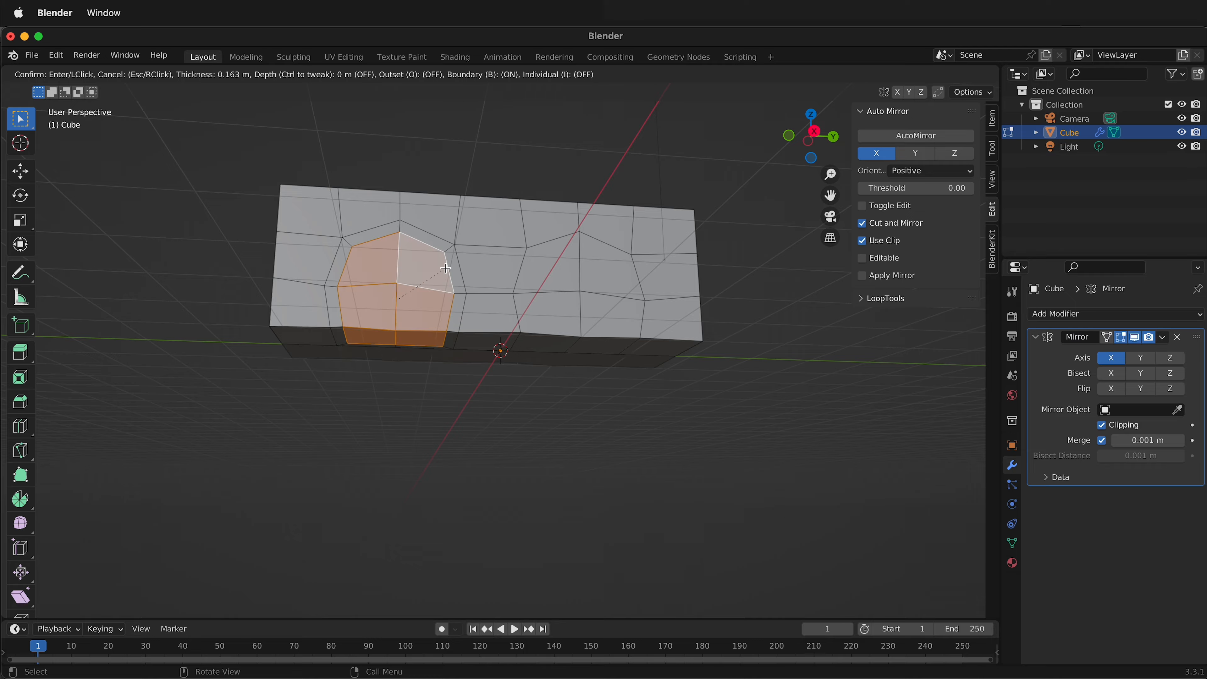
left_click(448, 266)
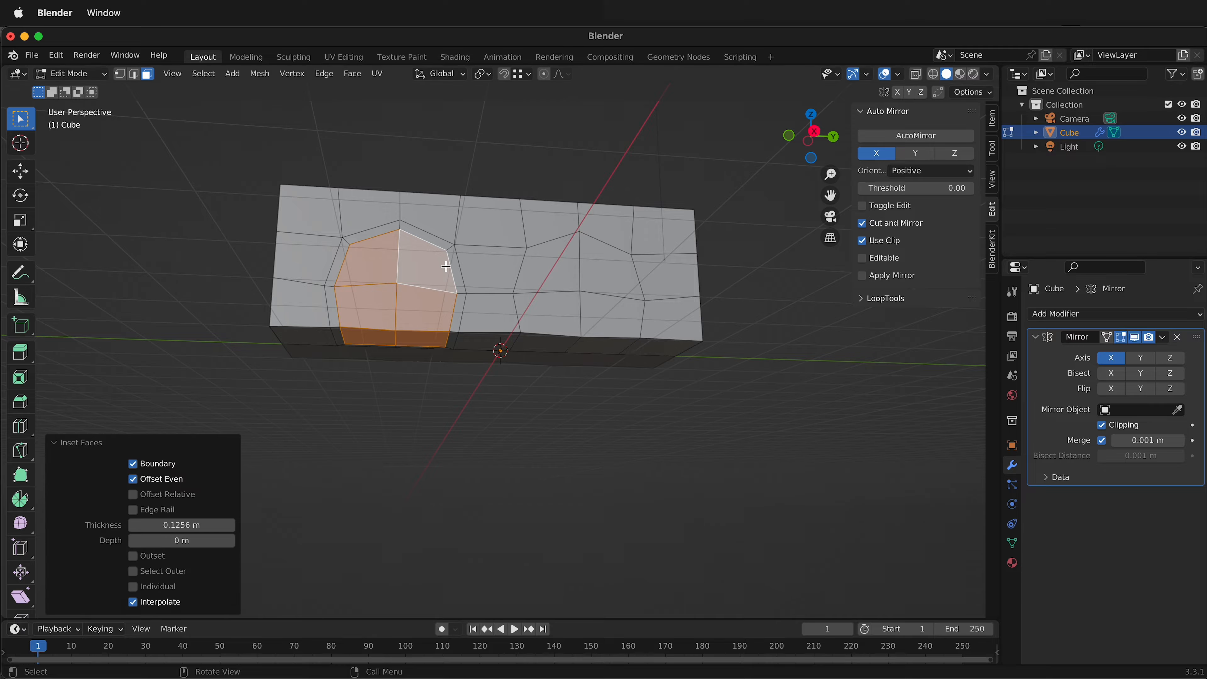
middle_click_drag(447, 266, 472, 248)
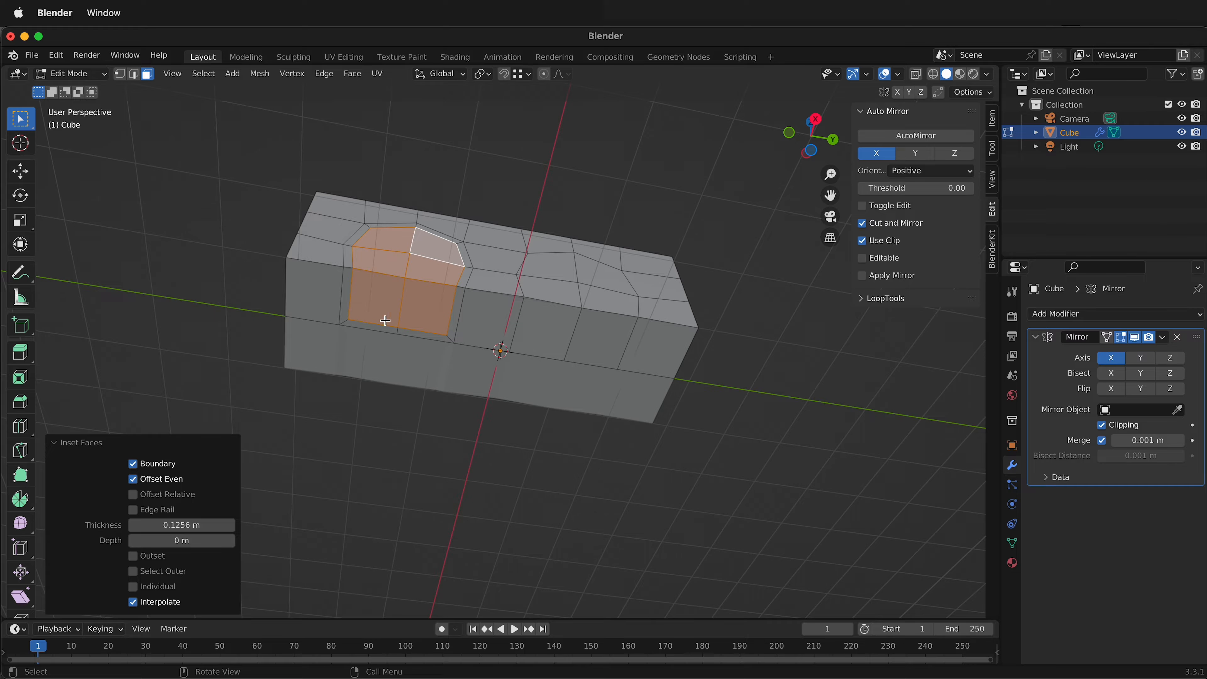
left_click(132, 469)
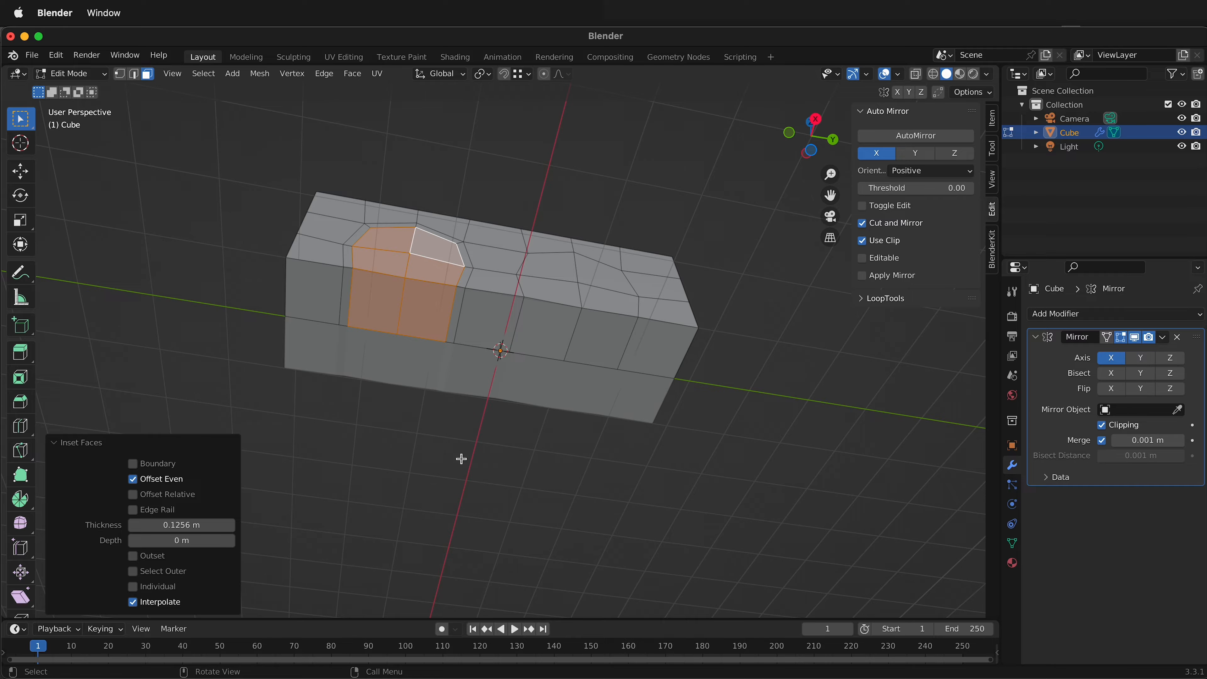
Inset the positive-Y arch's four side faces and two underside faces by about 0.122 m, keeping Boundary off.
key("alt+a")
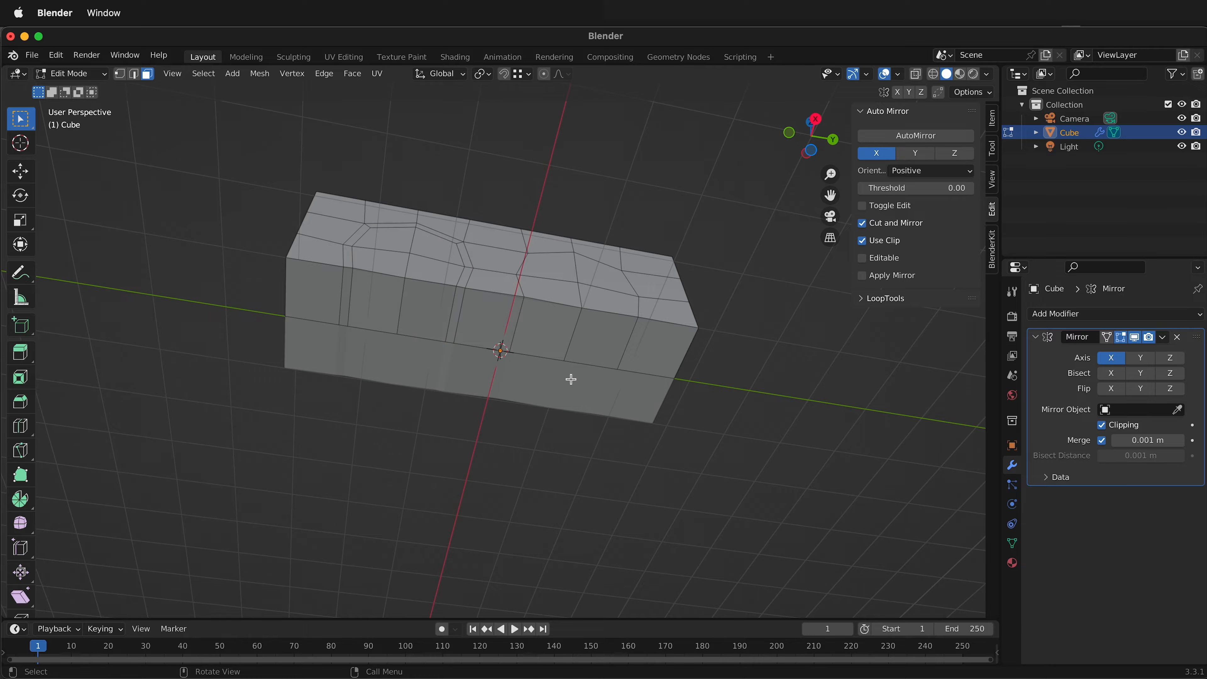
middle_click_drag(568, 380, 552, 353)
left_click(557, 349)
left_click(601, 338, "shift")
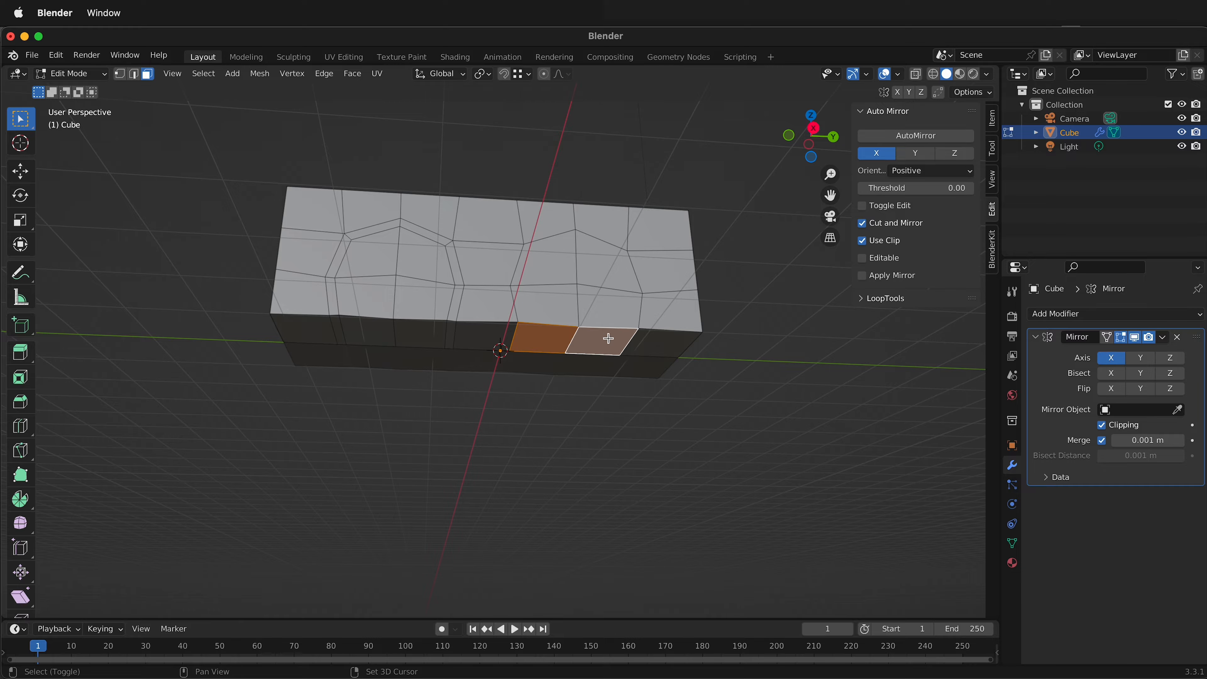
left_click(590, 315, "shift")
left_click(537, 309, "shift")
left_click(541, 278, "shift")
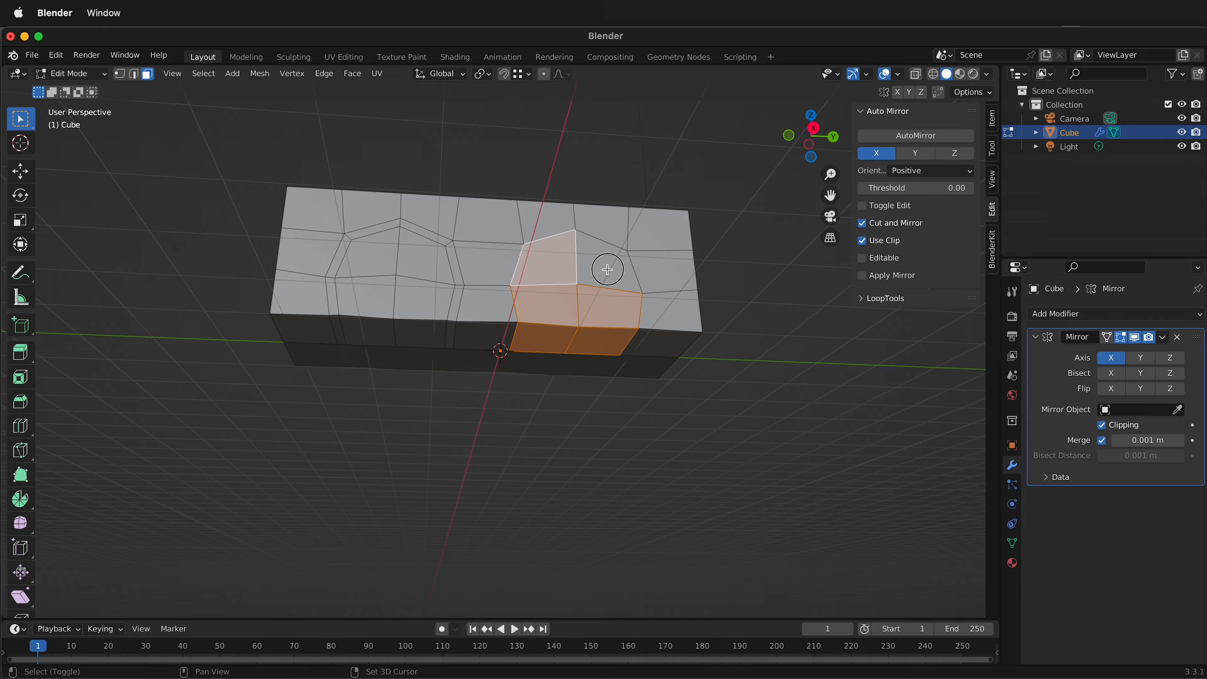
left_click(608, 269, "shift")
key("i")
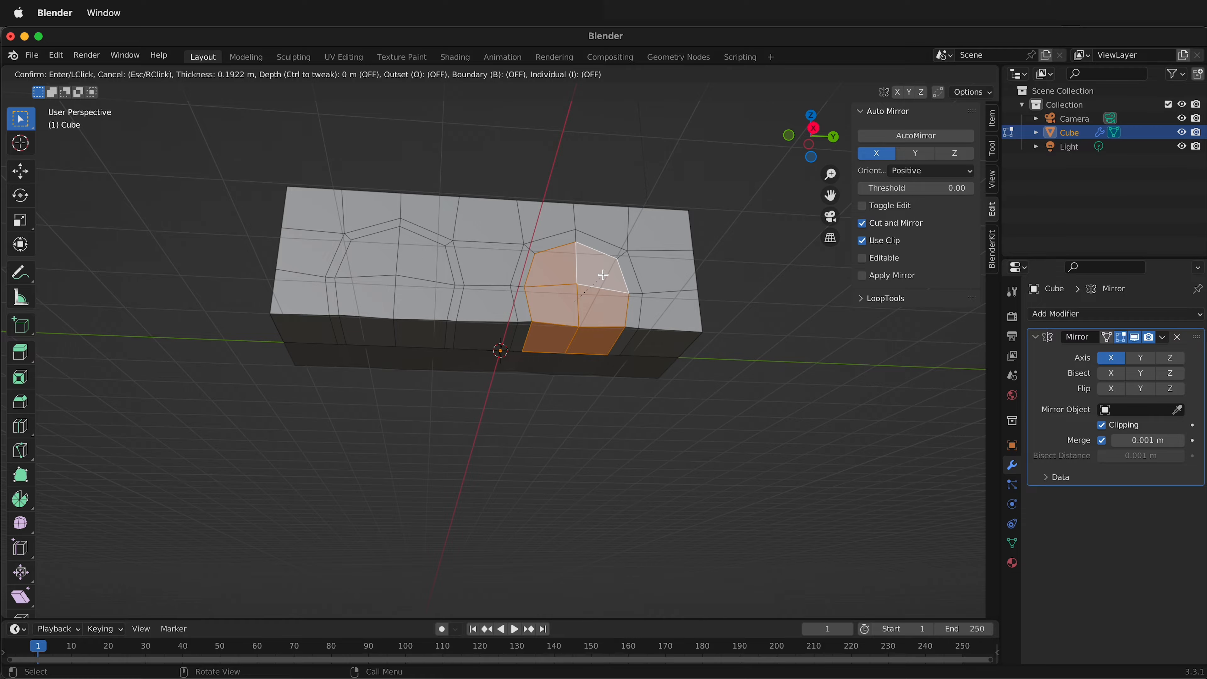
left_click(603, 271)
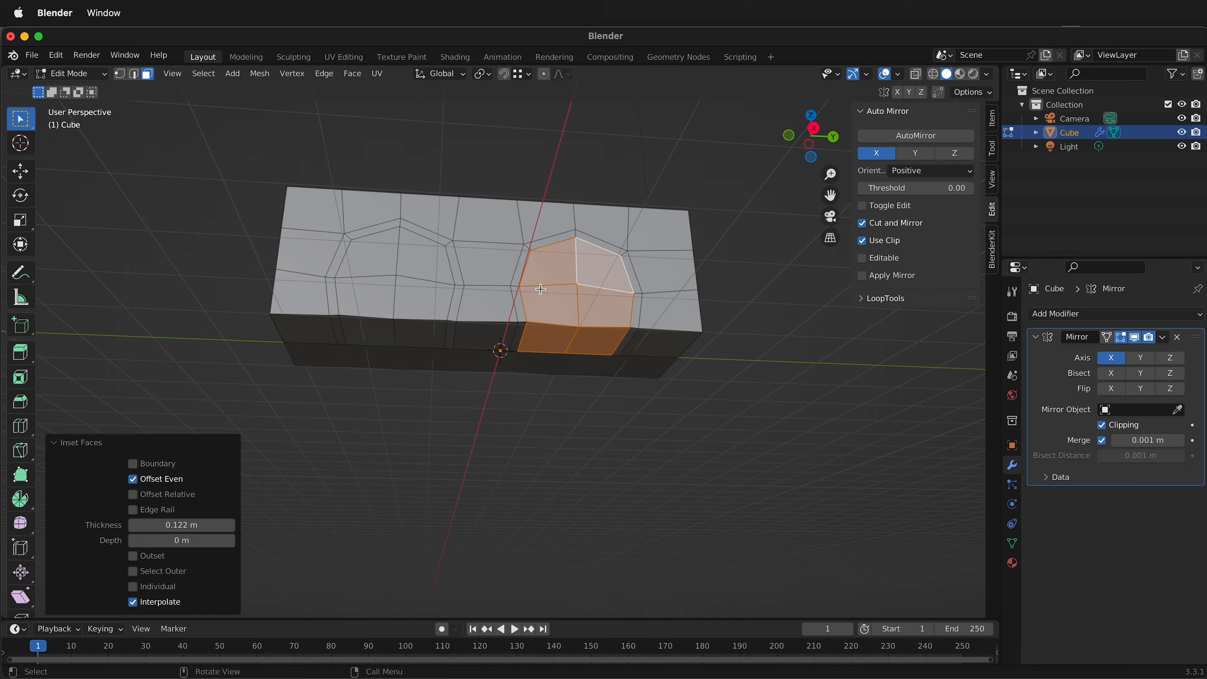
Move all faces of the body's positive-X side inward along X to narrow the mirrored body, and deselect them.
middle_click_drag(541, 289, 531, 344)
middle_click_drag(400, 370, 521, 328)
middle_click_drag(584, 349, 550, 369)
scroll(549, 368, "down", 2)
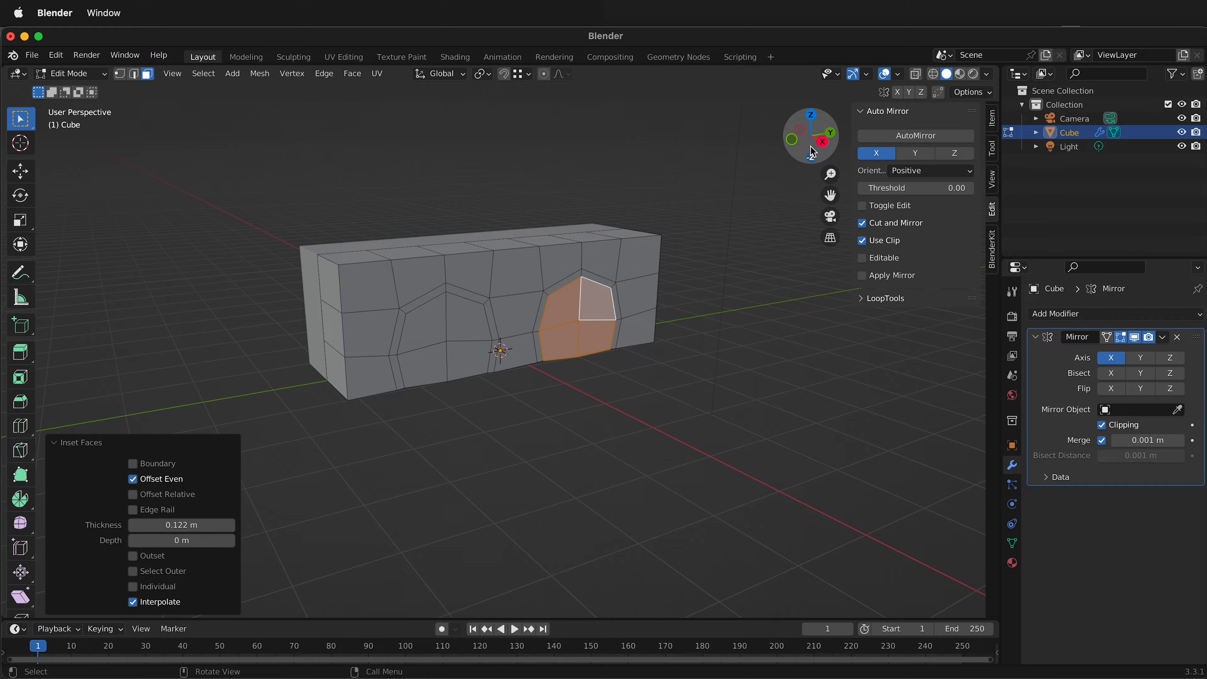
left_click(821, 143)
left_click_drag(272, 213, 687, 460)
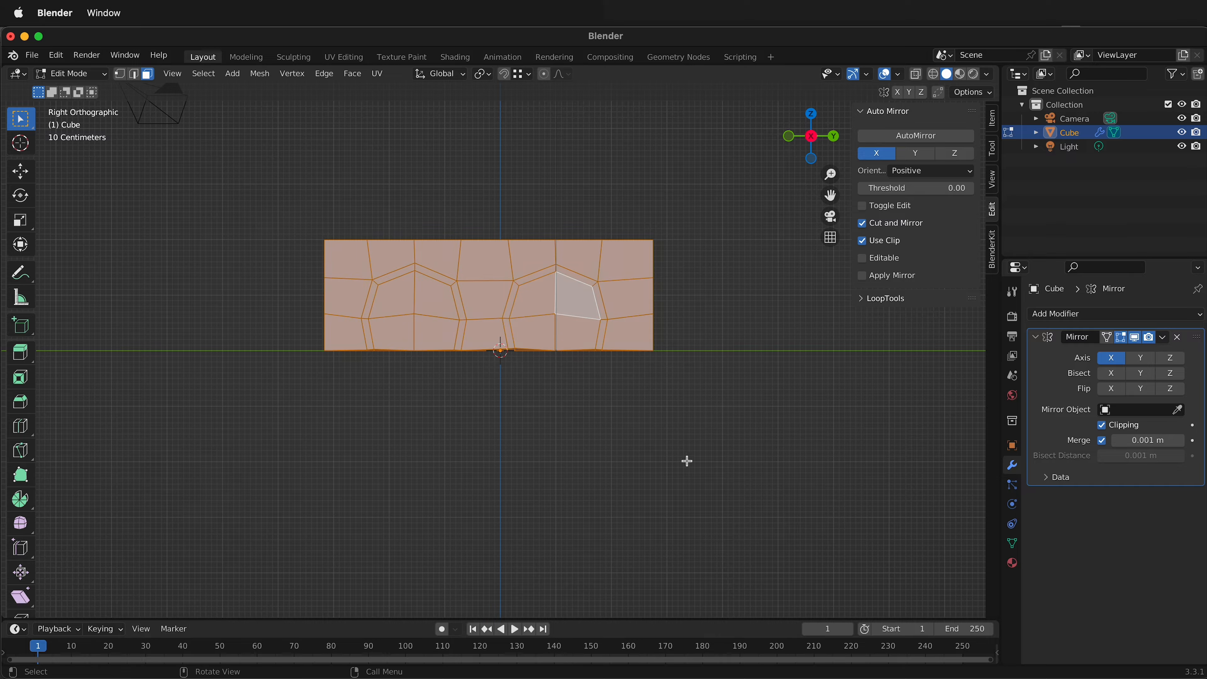
middle_click_drag(494, 417, 614, 458)
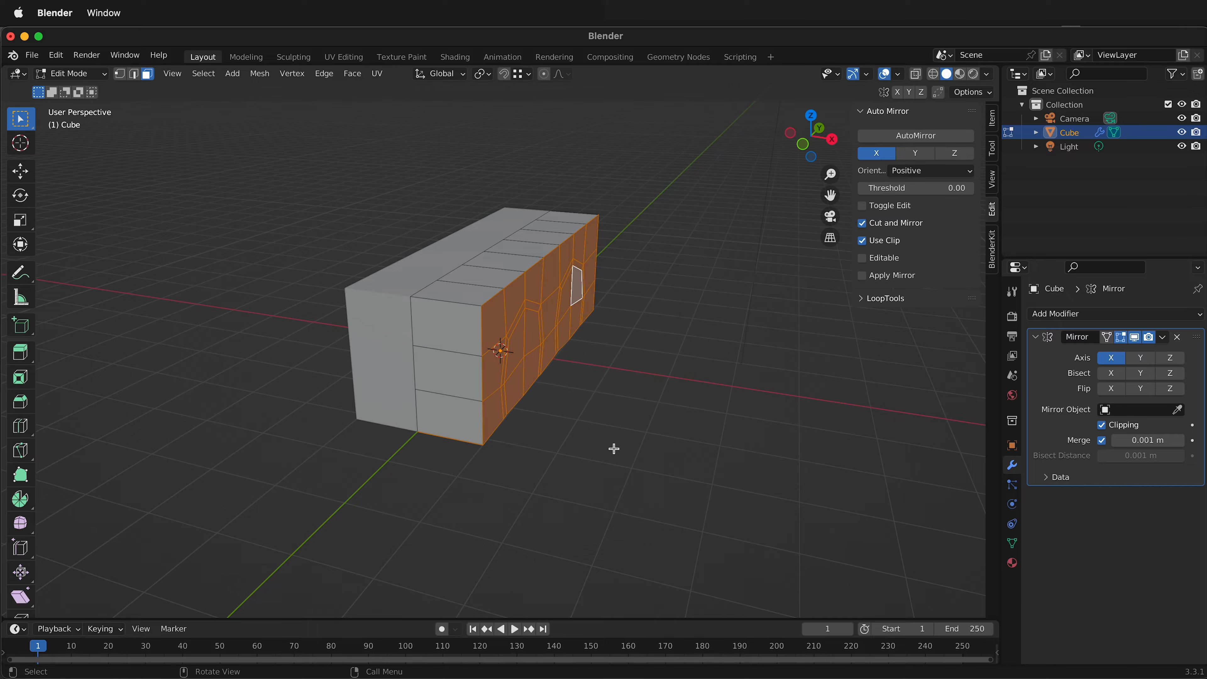
key("g")
key("x")
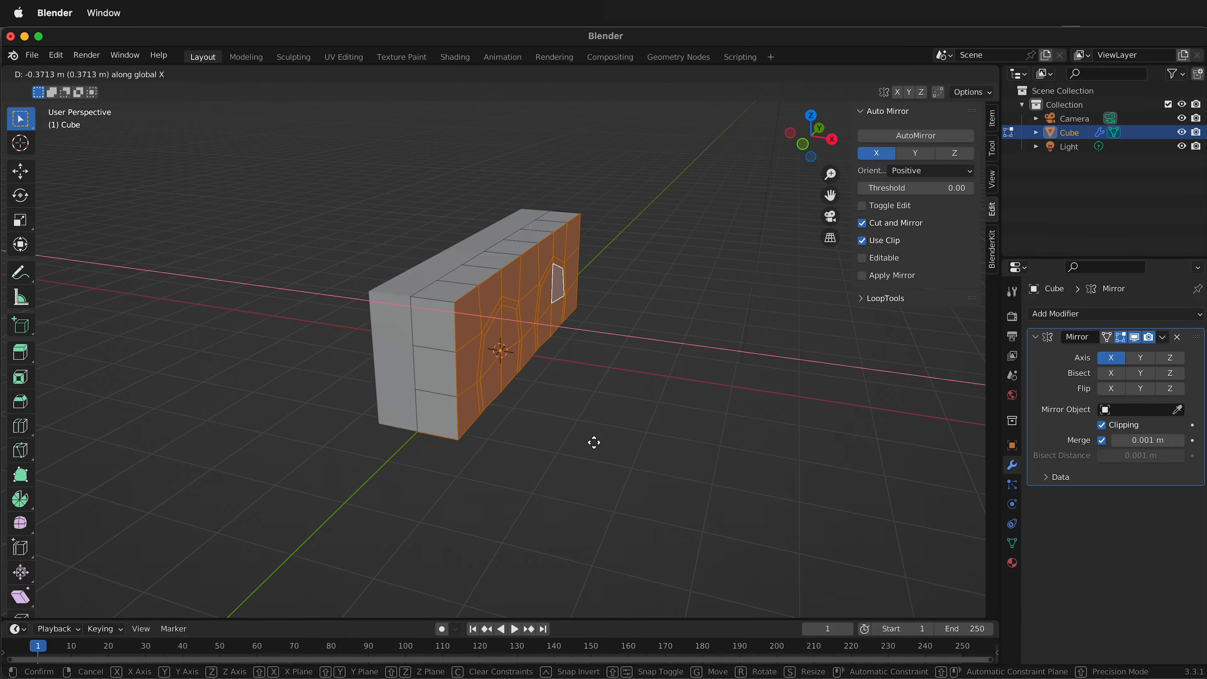
left_click(588, 443)
left_click(587, 517)
Turn on X-ray and flatten all bottom vertices of the body by scaling them to 0 along Z.
middle_click_drag(588, 518, 458, 259)
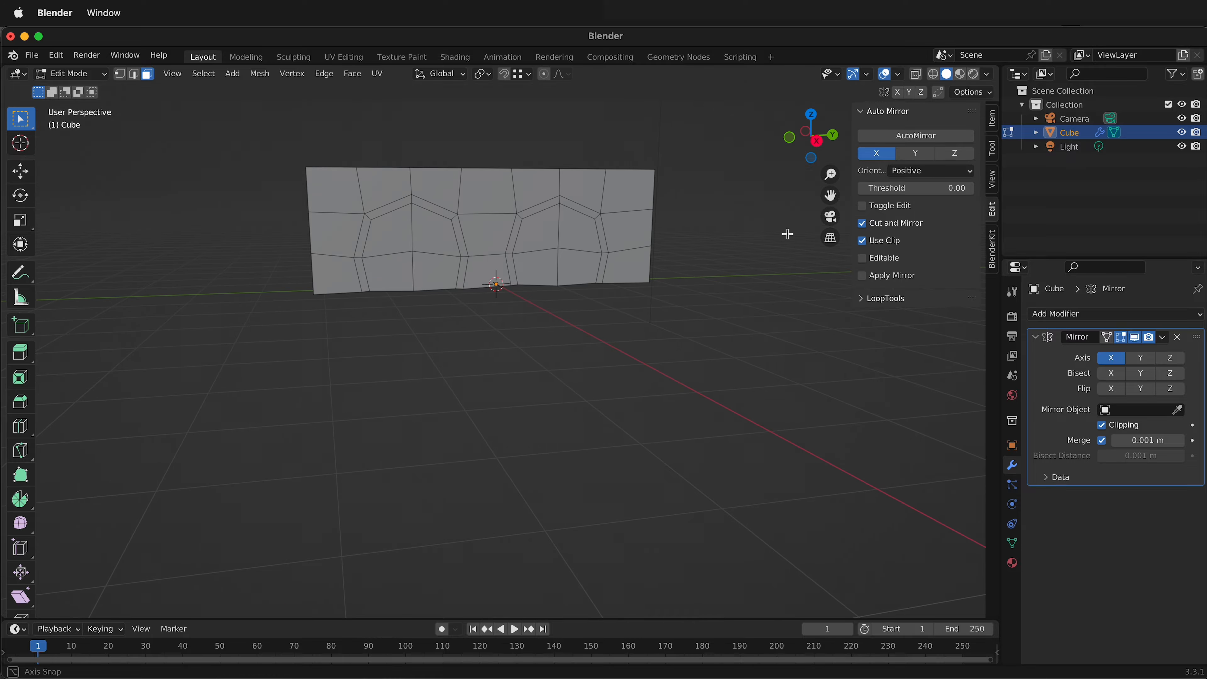
mouse_move(485, 191)
middle_mouse_down()
mouse_move(560, 200)
mouse_move(524, 213)
mouse_move(495, 204)
middle_mouse_up()
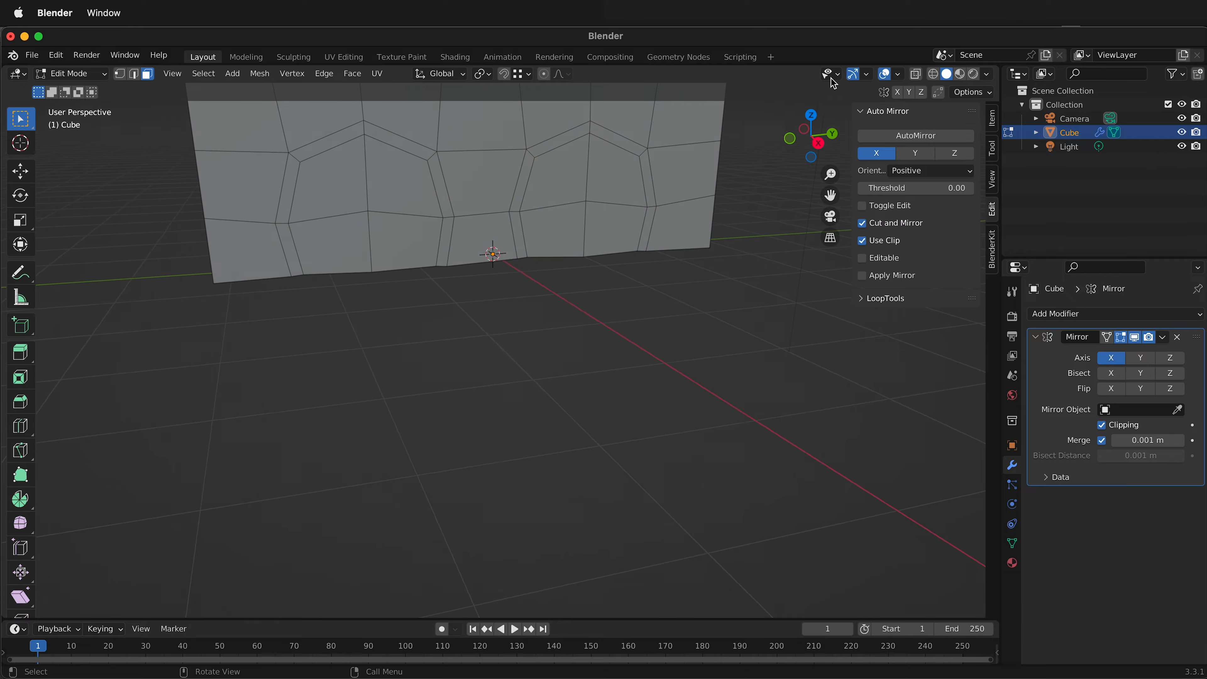
left_click(919, 73)
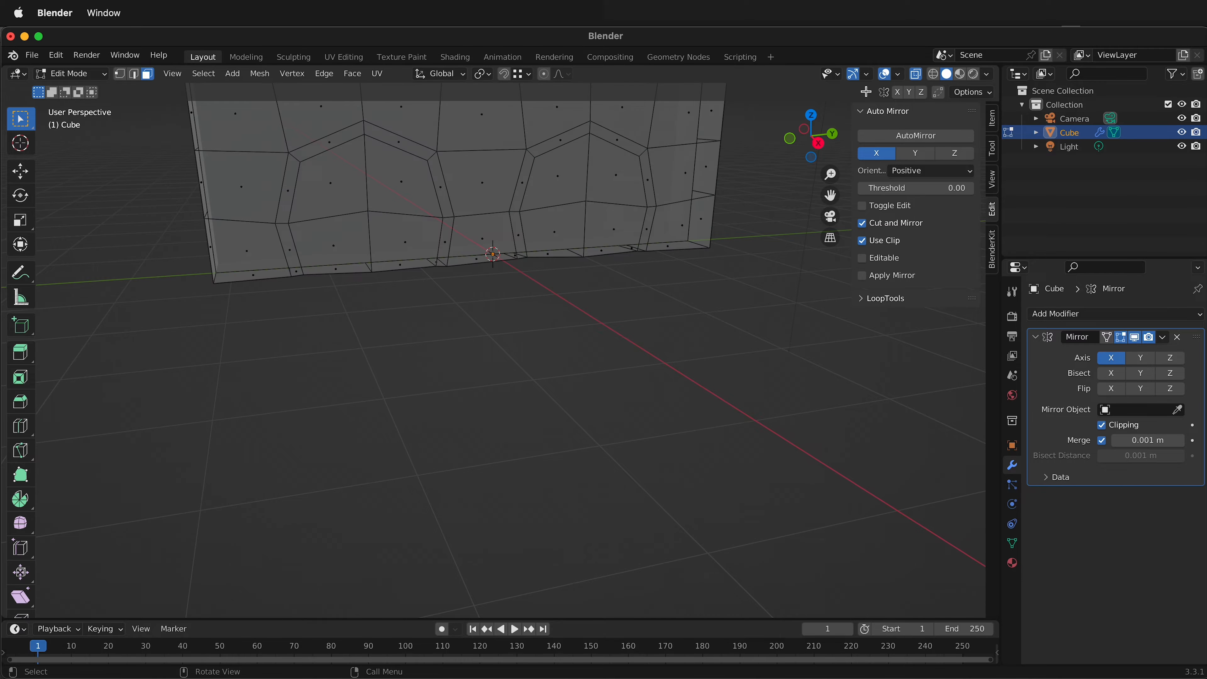
left_click(821, 147)
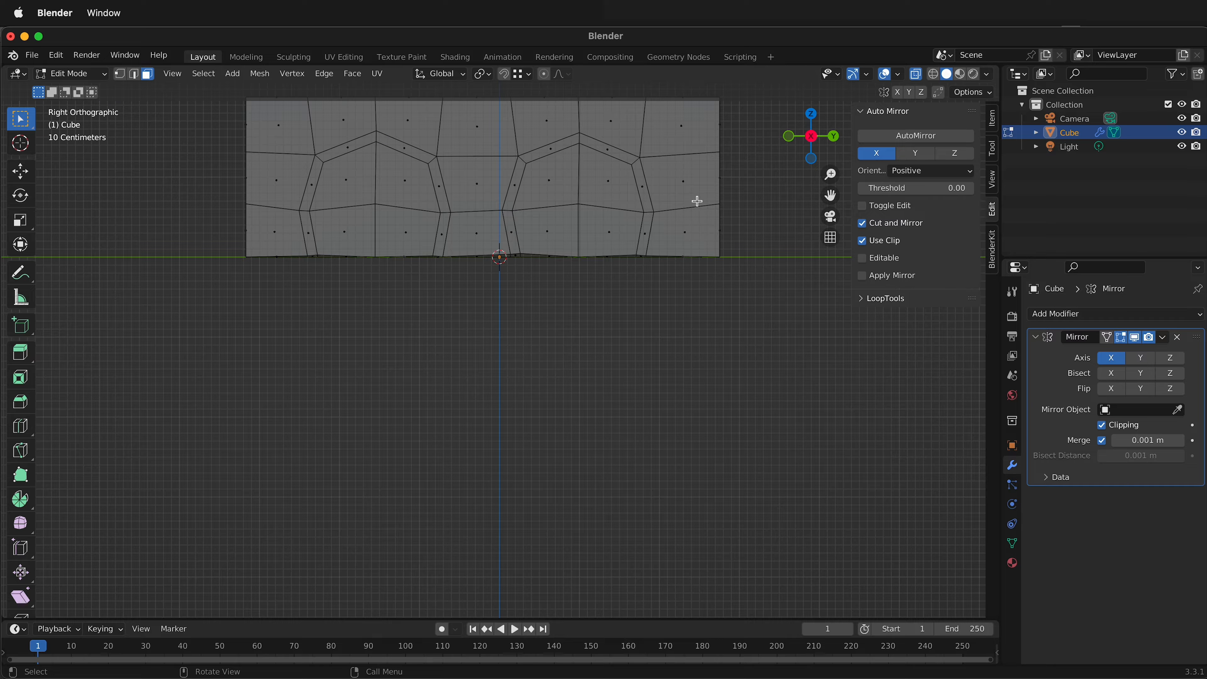
key("1")
left_click_drag(209, 234, 770, 282)
key("s")
key("z")
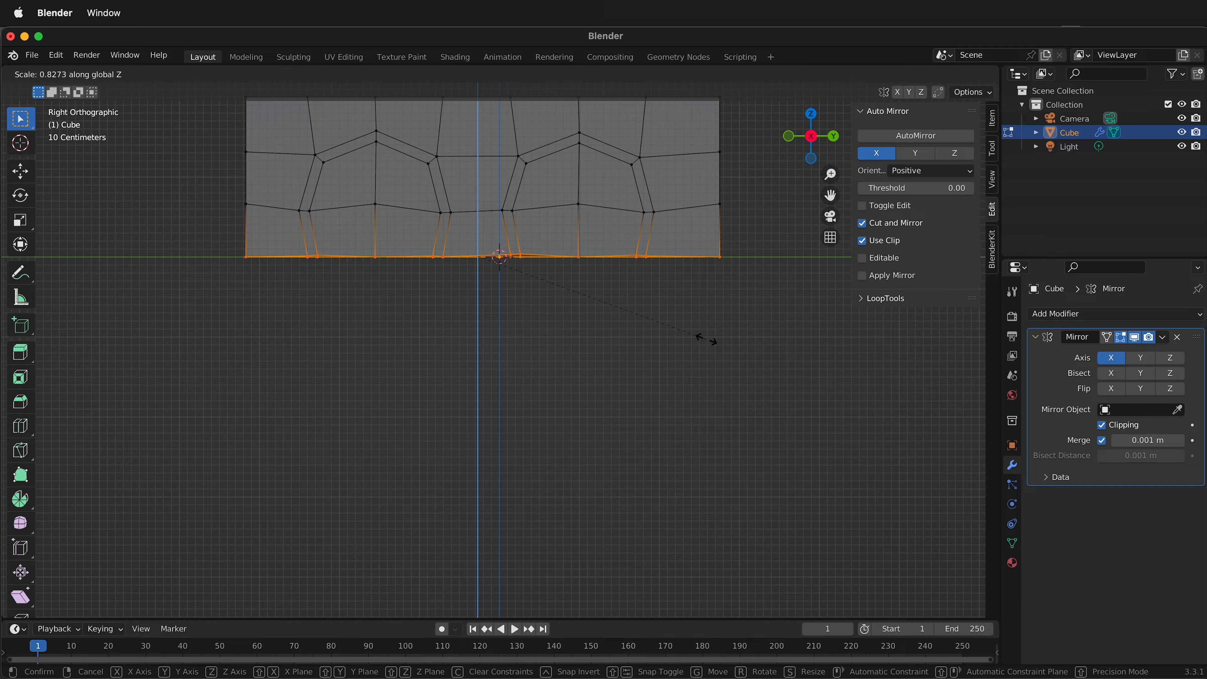
type("0")
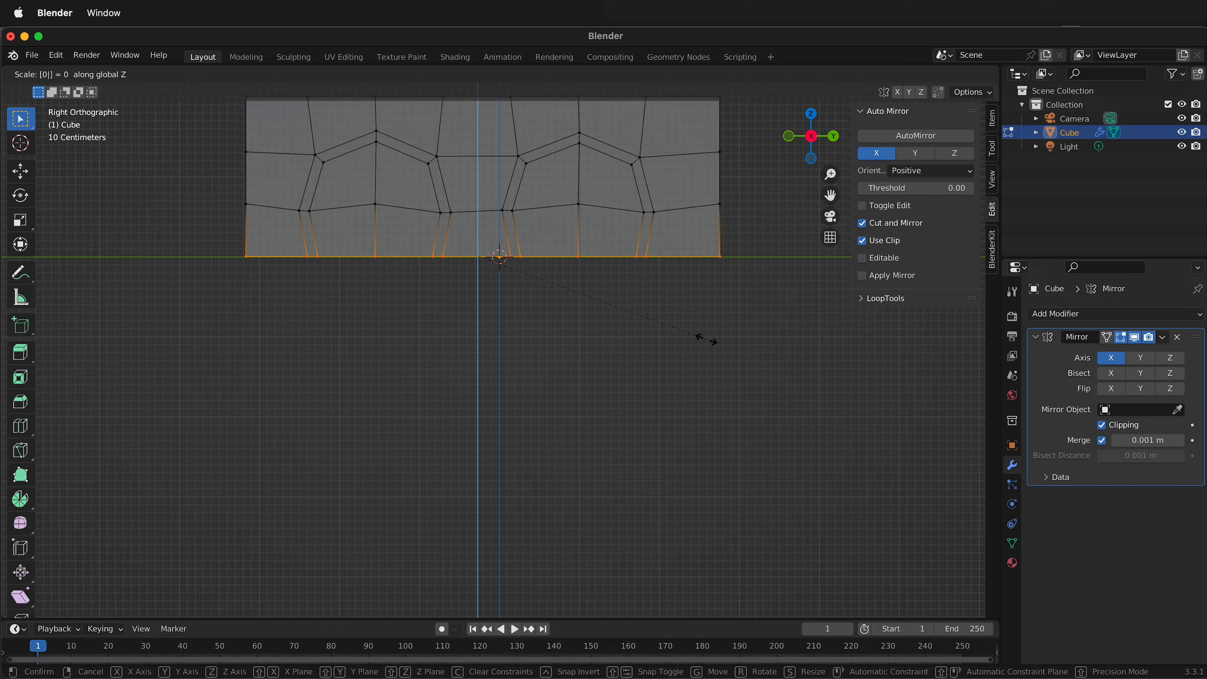
key("Return")
middle_click_drag(616, 311, 636, 307)
key("KP_3")
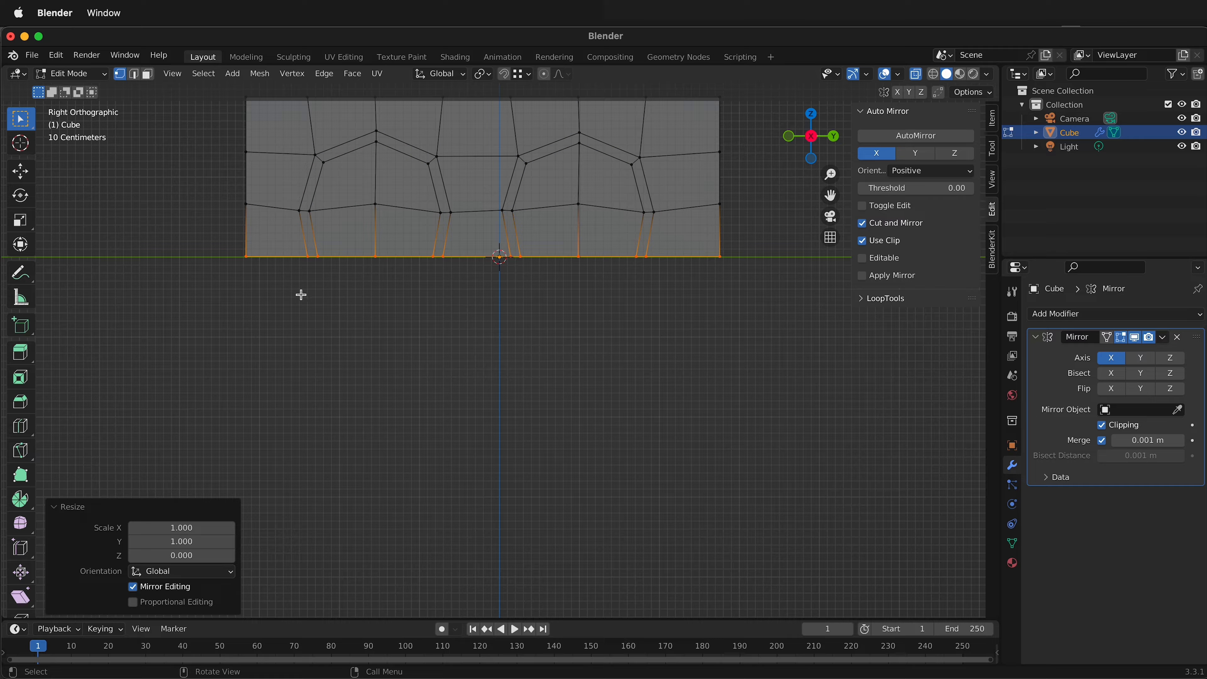
Turn off X-ray, select the body's positive-X side faces except those inside the two wheel arches, and extrude them 0.56 m along X.
middle_click_drag(301, 295, 348, 319)
key("3")
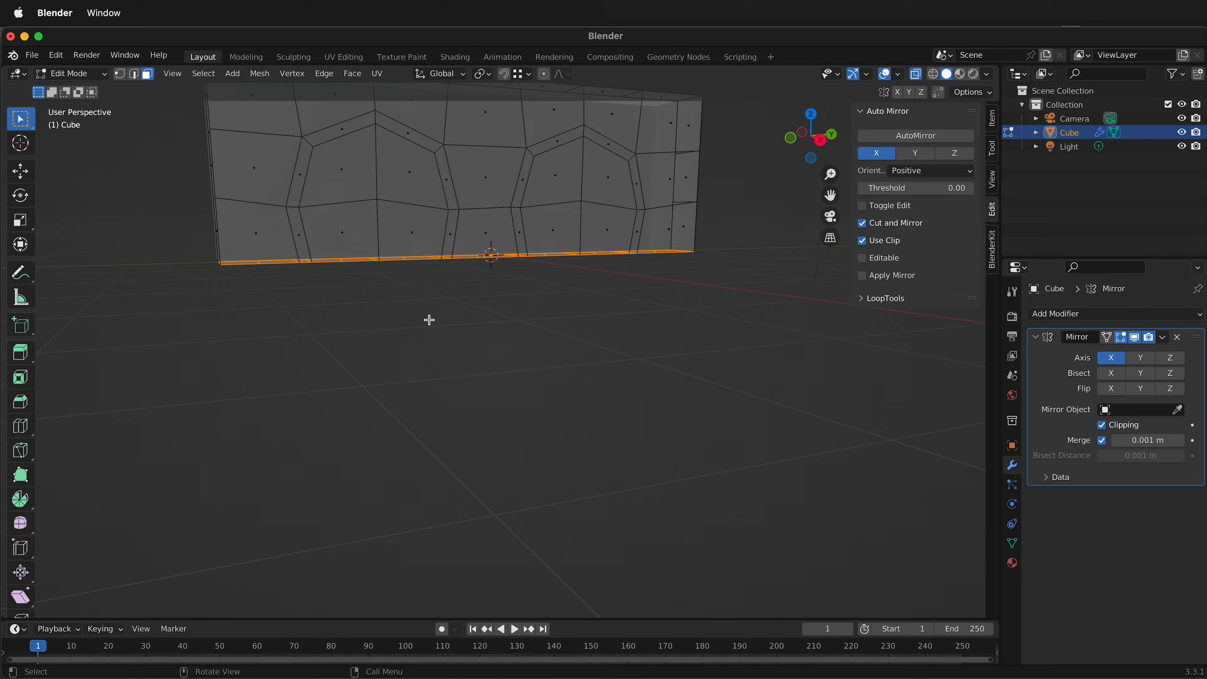
scroll(430, 332, "down", 5)
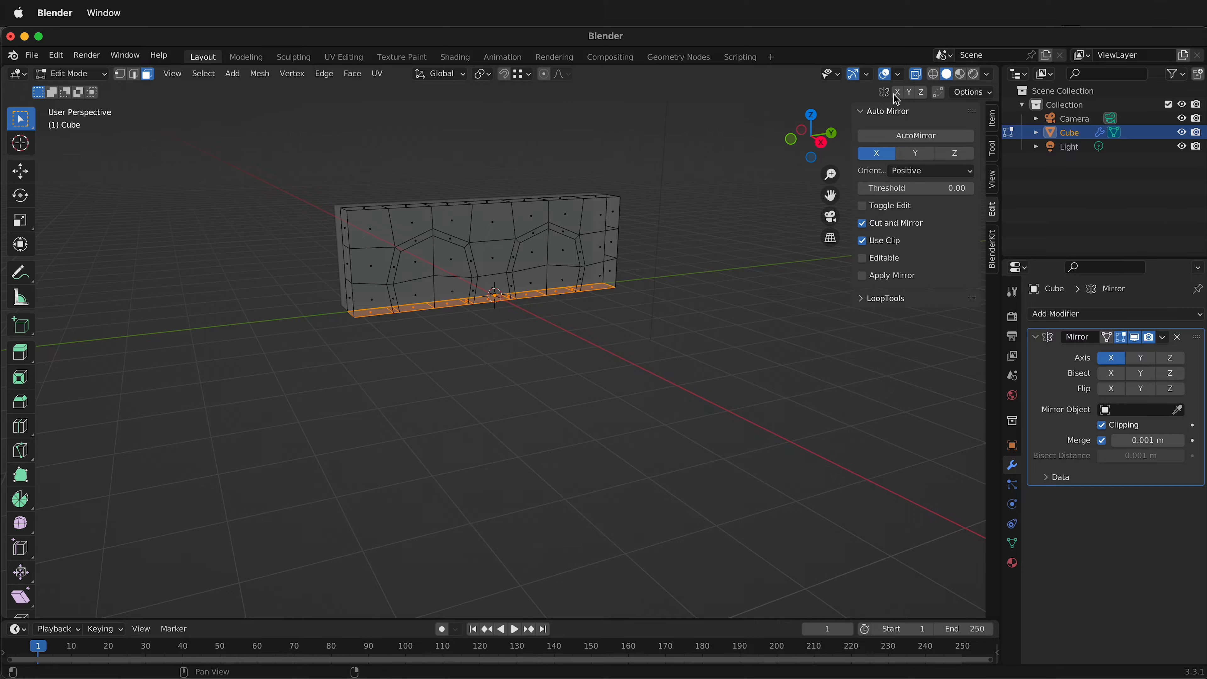
left_click(913, 76)
middle_click_drag(535, 344, 496, 343)
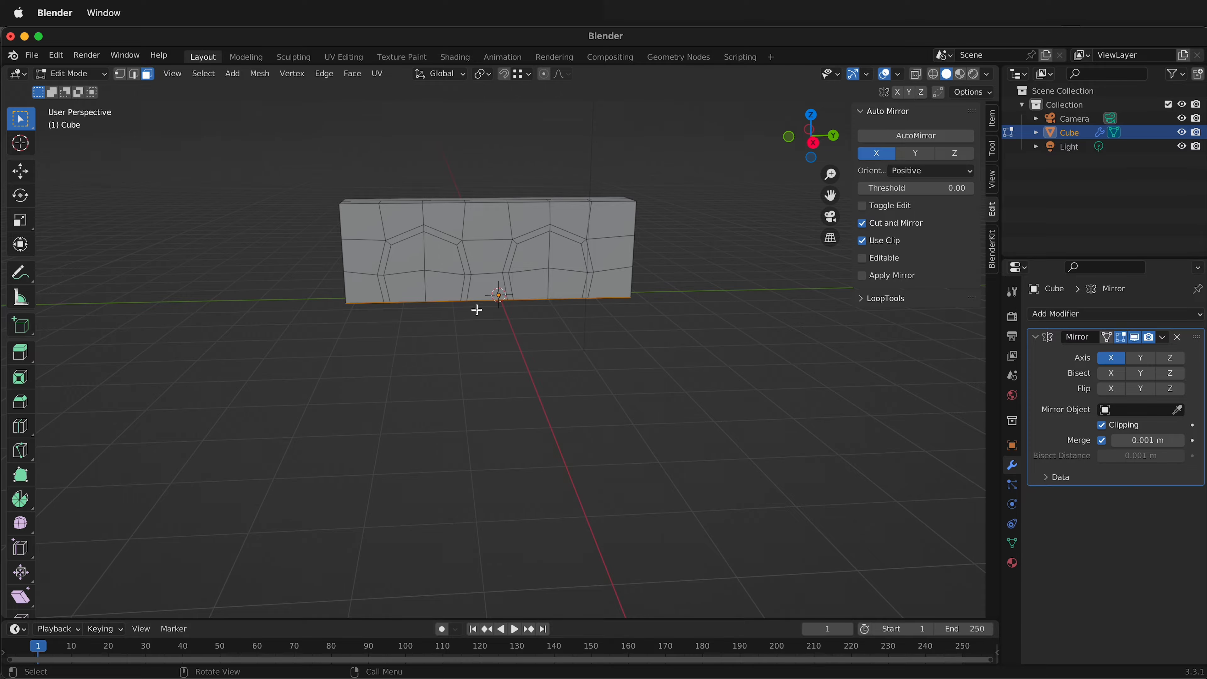
left_click(820, 148)
key("a")
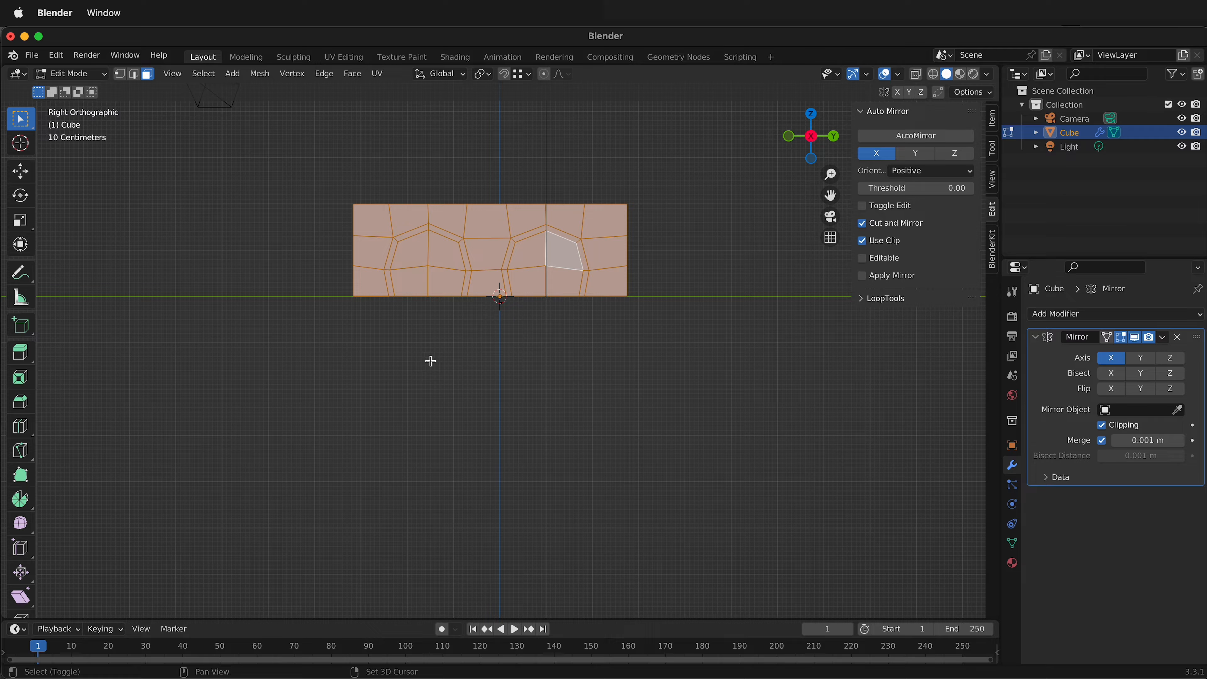
middle_click_drag(431, 362, 493, 409, "shift")
left_click(479, 307, "shift")
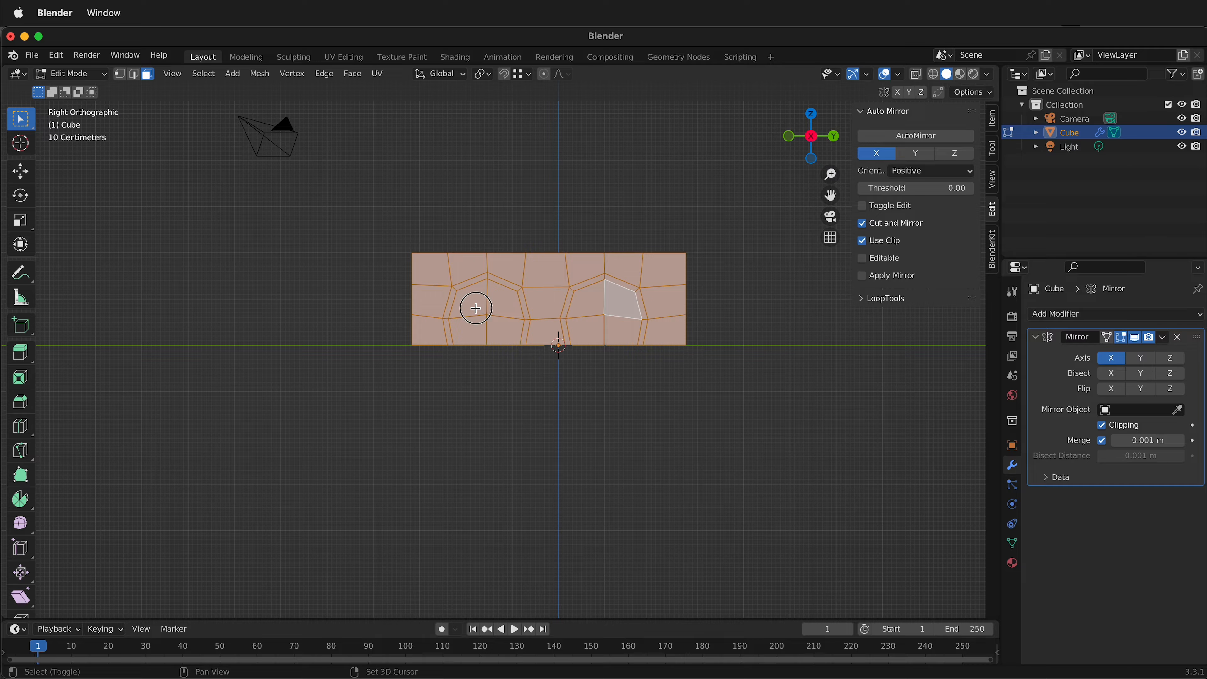
left_click(470, 328, "shift")
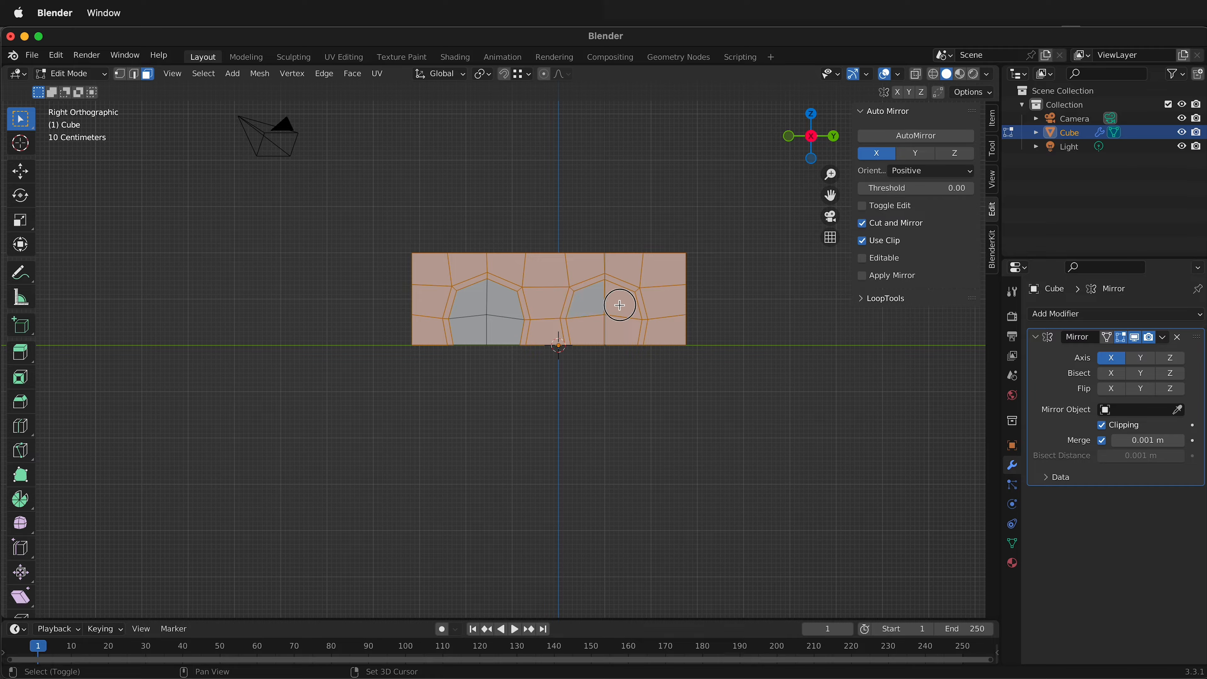
middle_click_drag(577, 331, 519, 370)
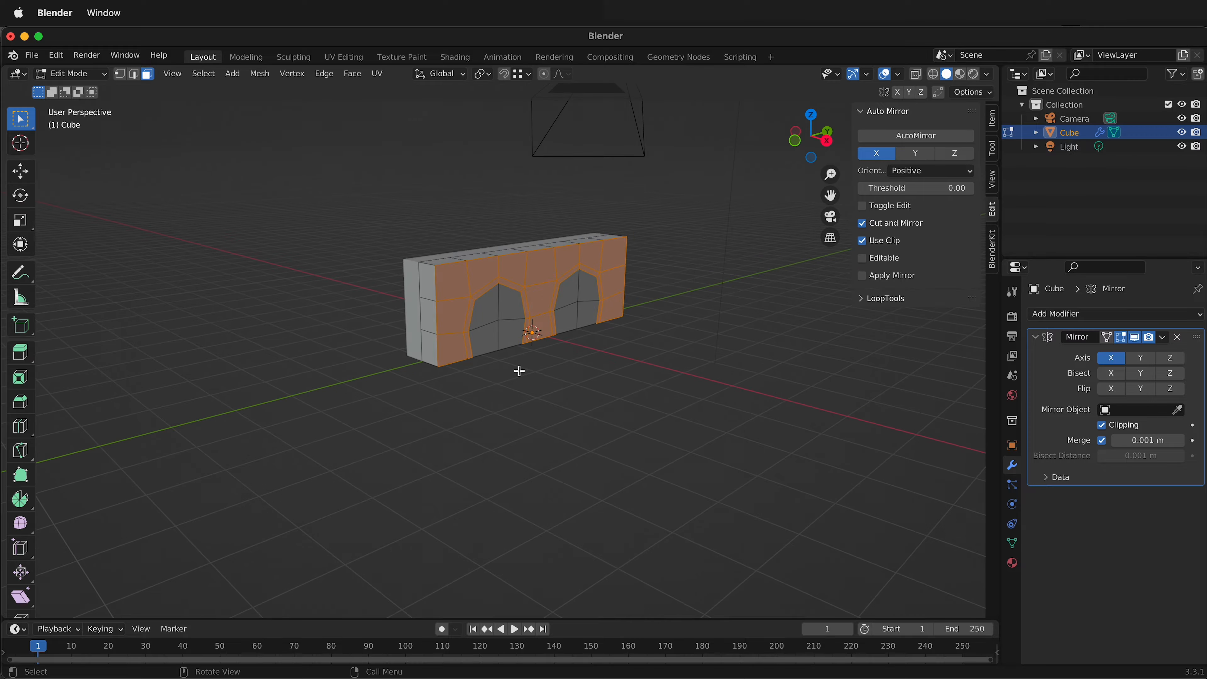
key("g")
key("x")
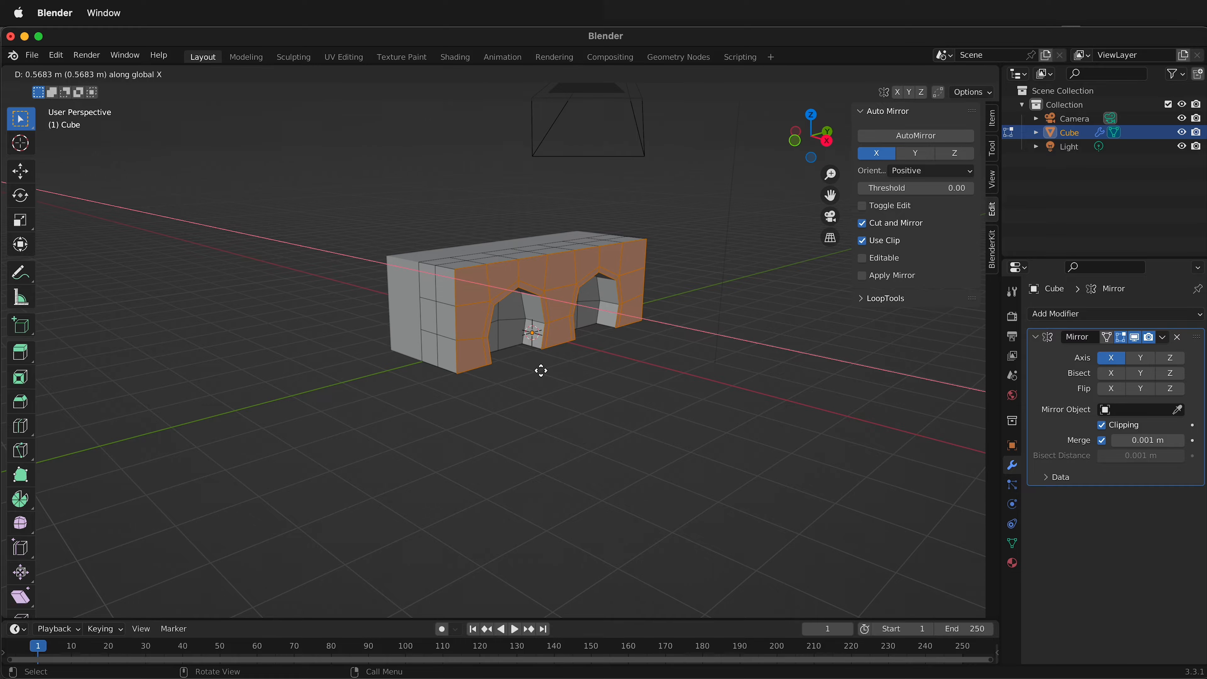
left_click(540, 370)
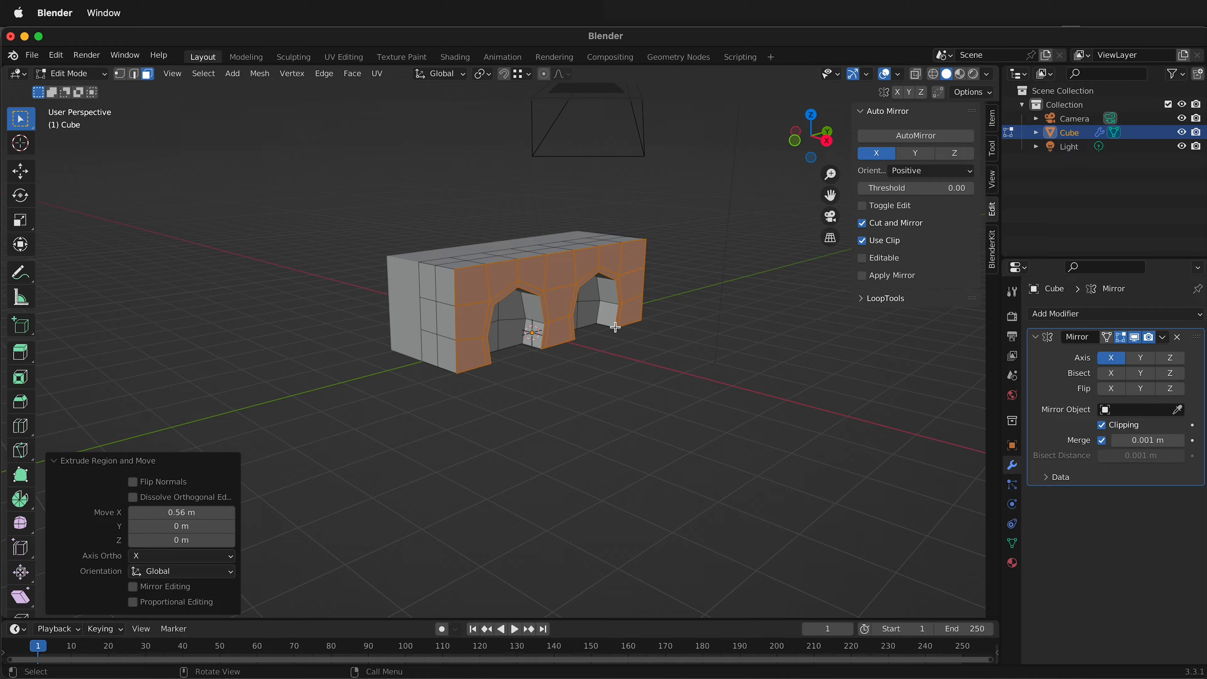
Move the top edges of the body's negative-Y end about 0.05 m along Y and -0.425 m along Z, with X locked.
middle_click_drag(615, 327, 492, 240)
scroll(516, 328, "up", 2)
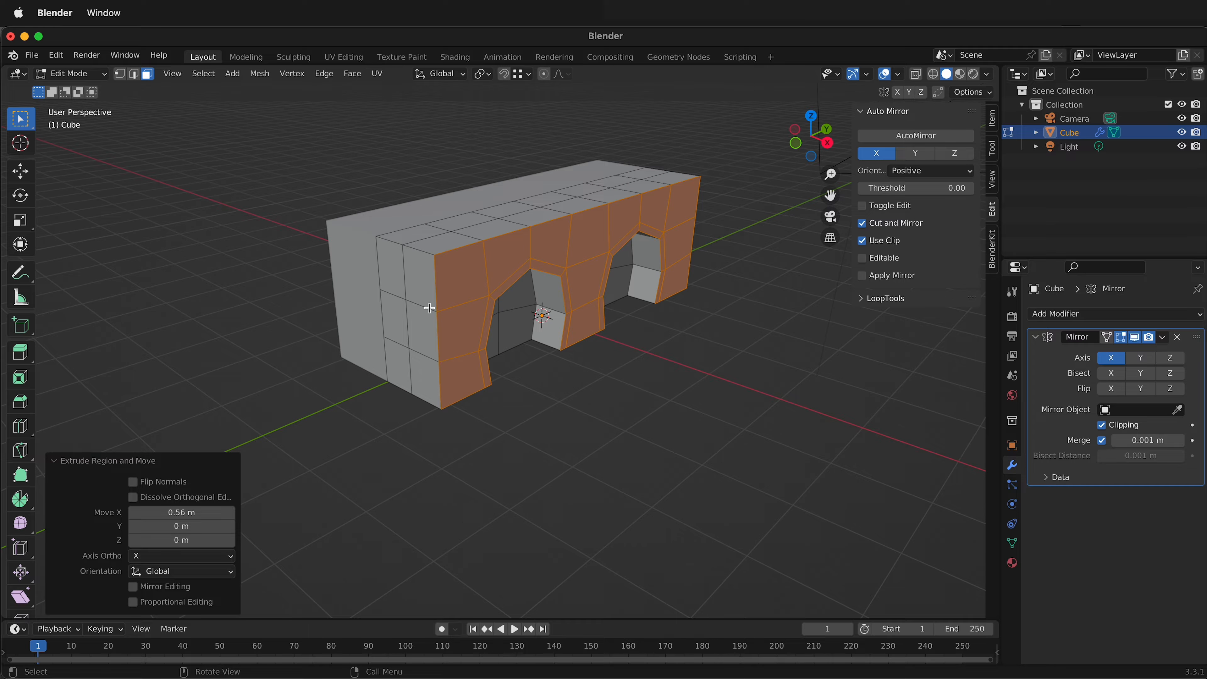
middle_click_drag(459, 349, 385, 234)
key("2")
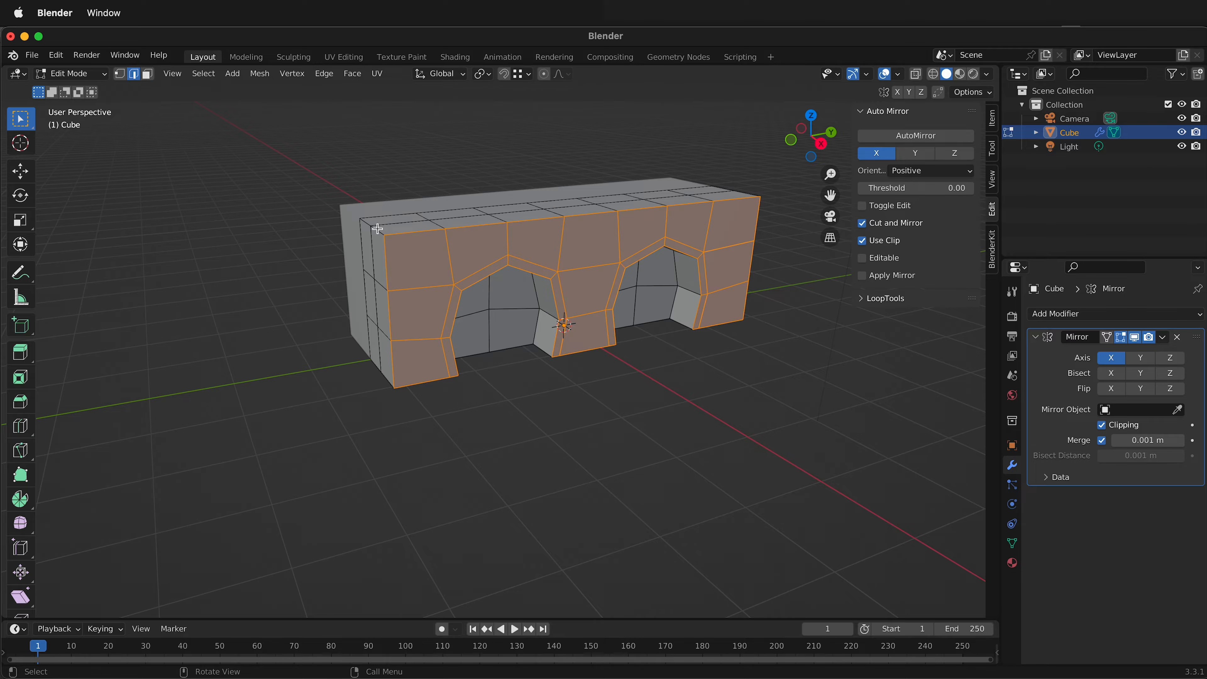
left_click(365, 221)
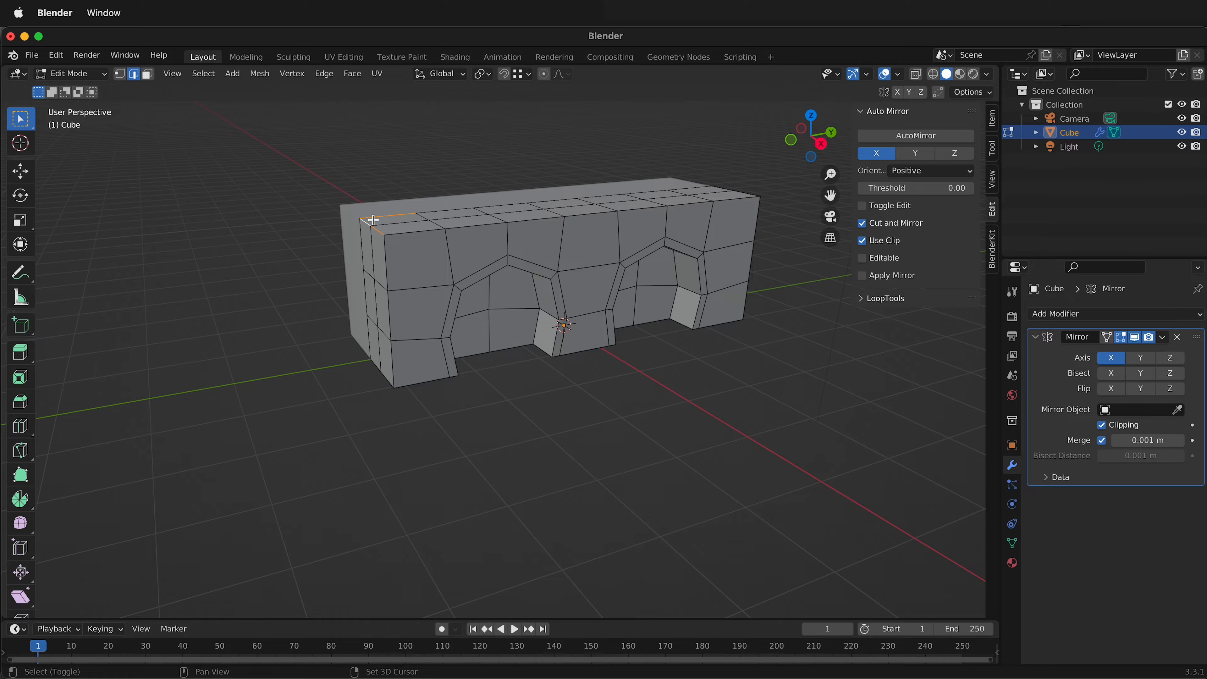
key("g")
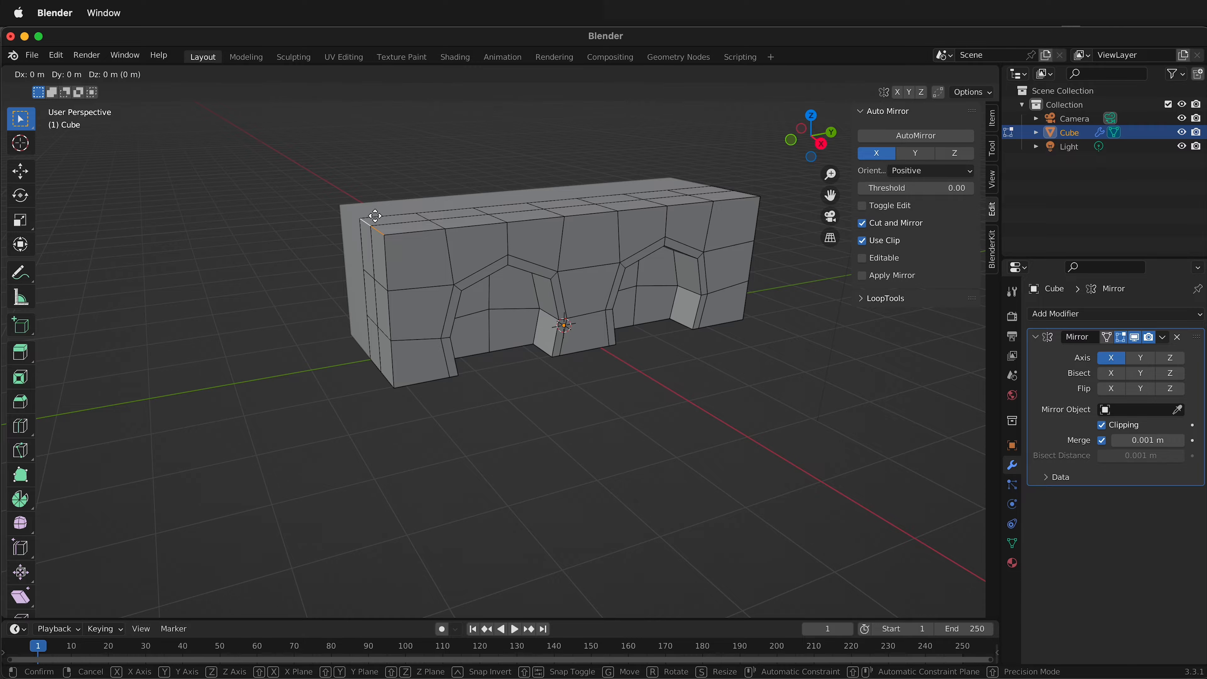
key("shift+x")
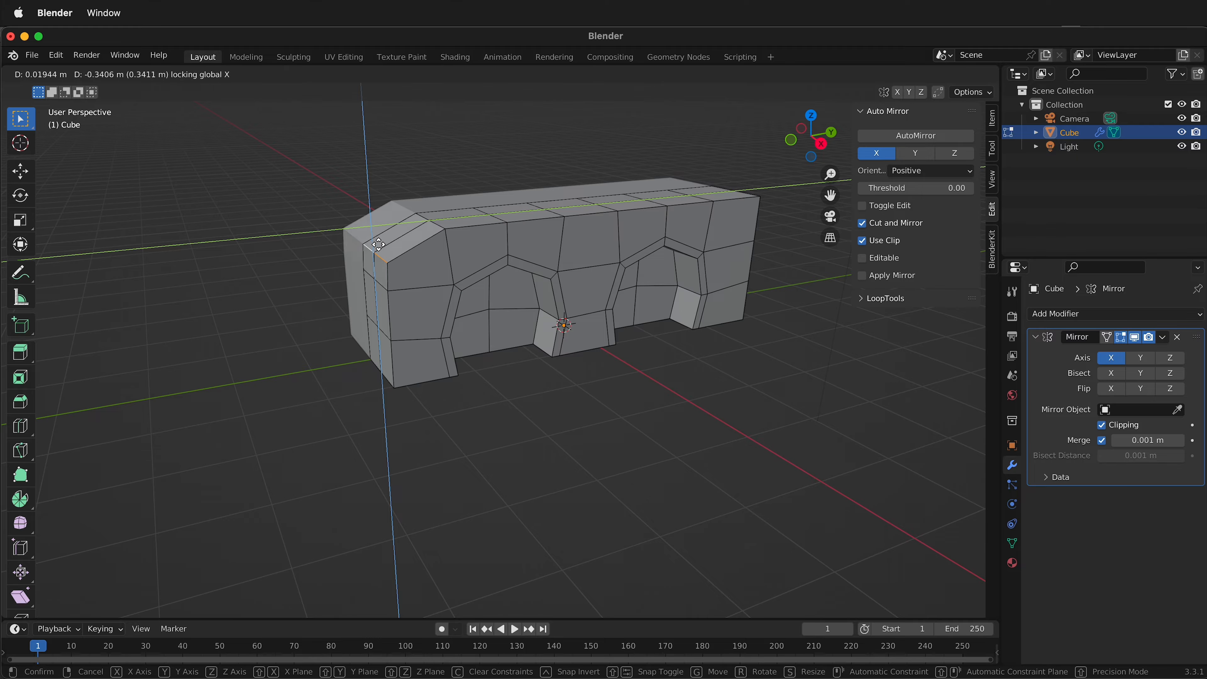
left_click(380, 250)
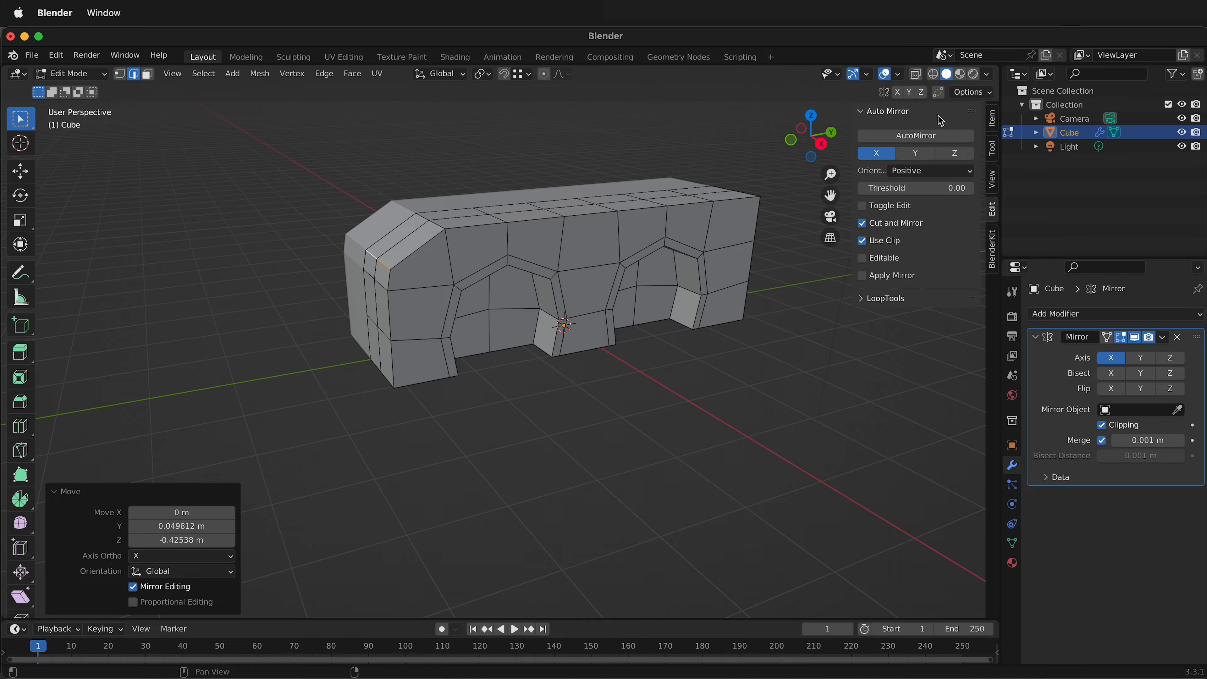
With X-ray on, move the whole negative-Y end about -0.606 m along Y and 0.192 m along Z, and scale it to 0.692.
left_click(916, 75)
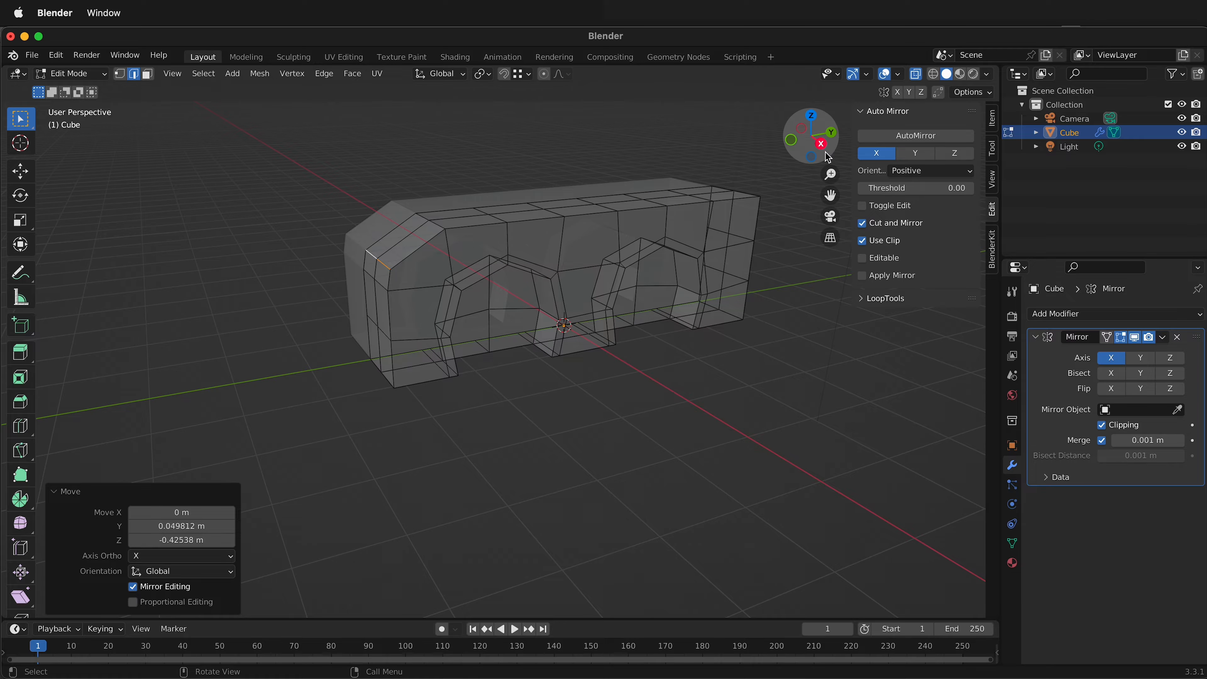
left_click(821, 143)
left_click_drag(338, 221, 403, 361)
key("g")
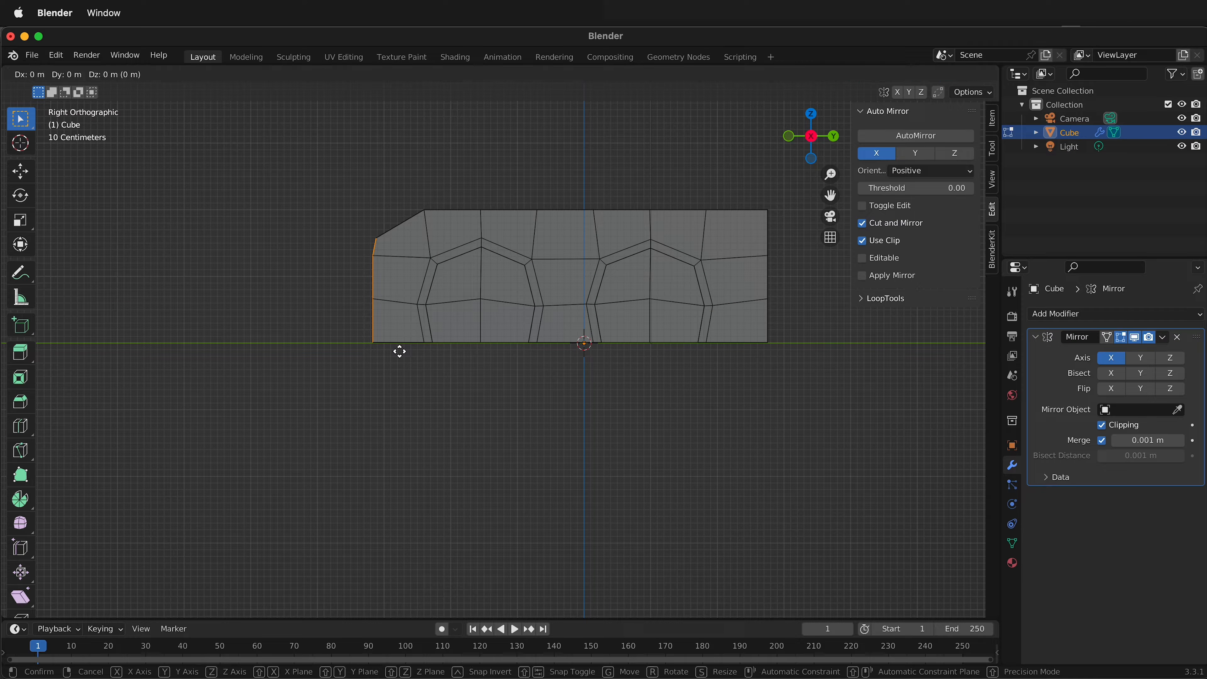
key("shift+x")
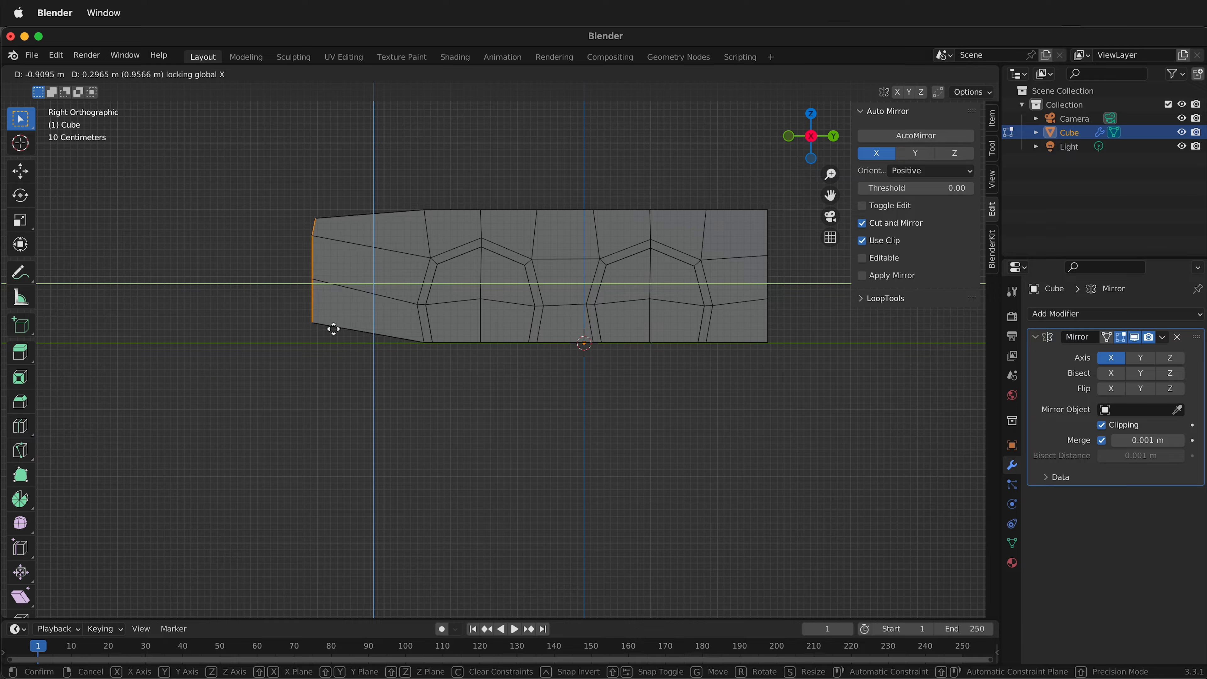
left_click(352, 334)
key("s")
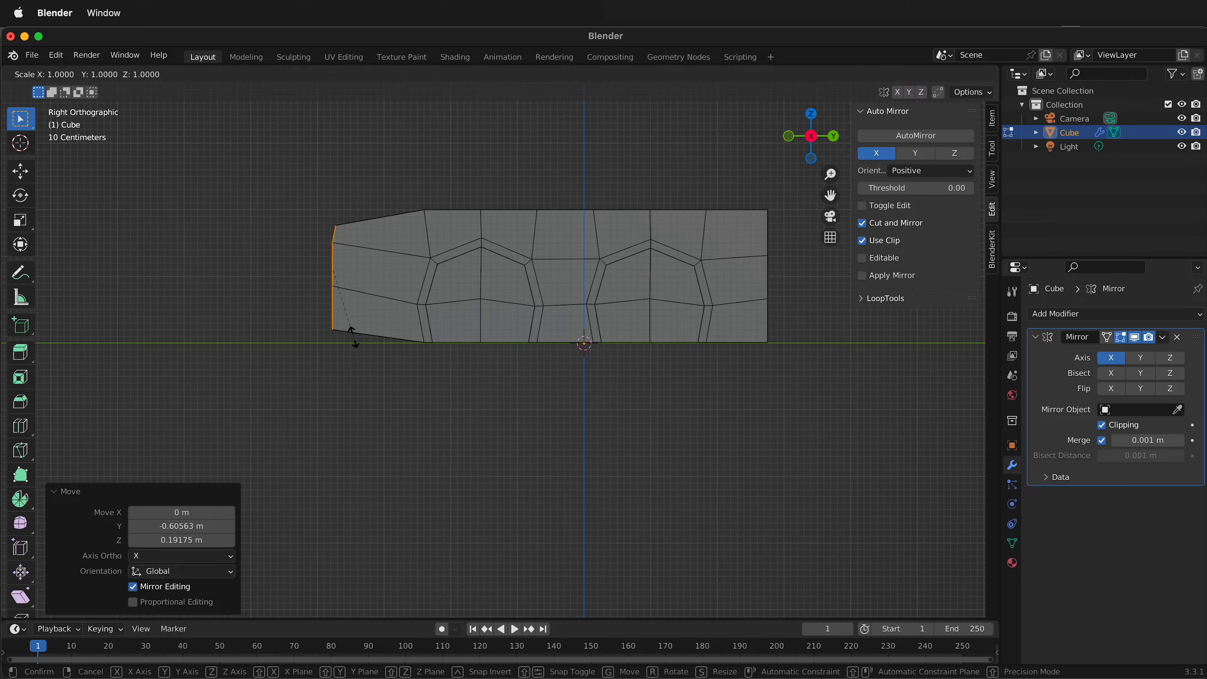
left_click(350, 315)
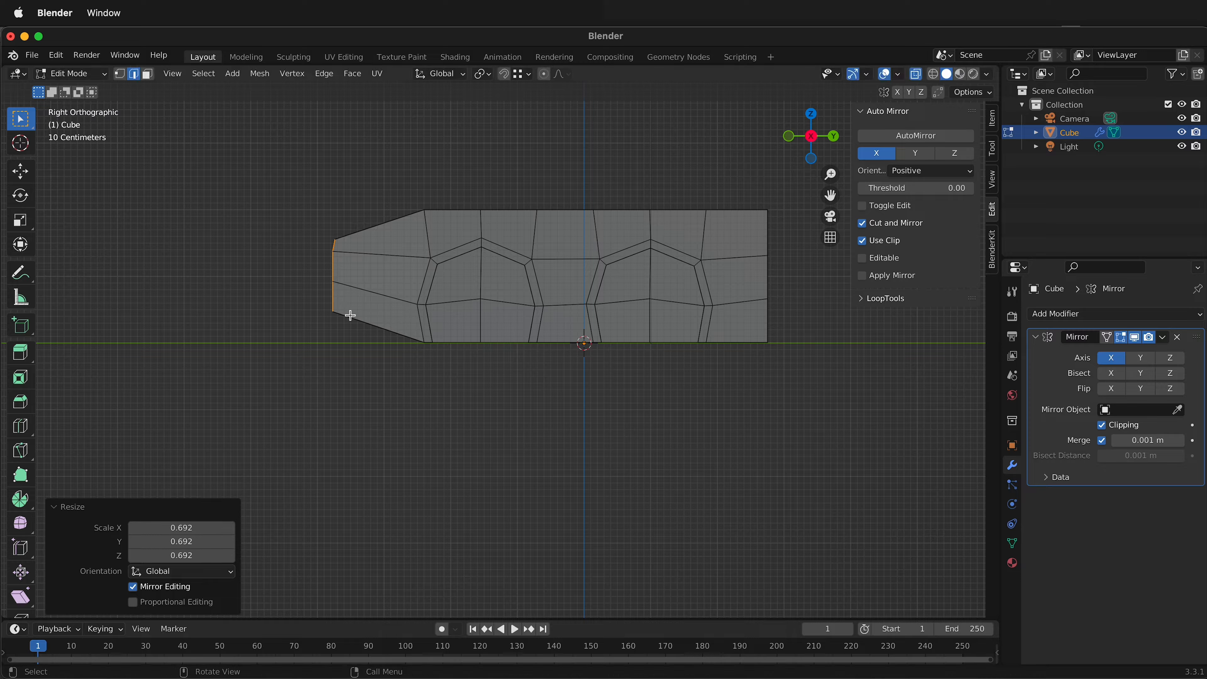
Rotate the negative-Y end by -16.6° in side view and shift it about 0.093 m along Y and -0.137 m along Z.
key("r")
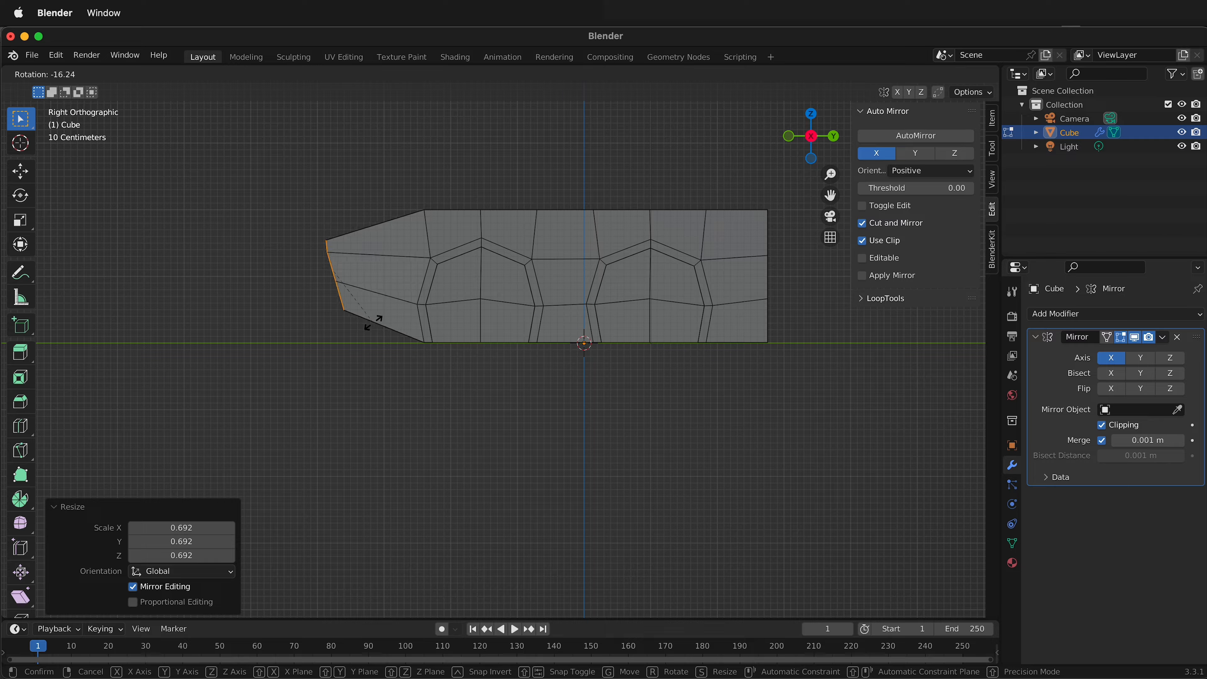
left_click(373, 322)
key("g")
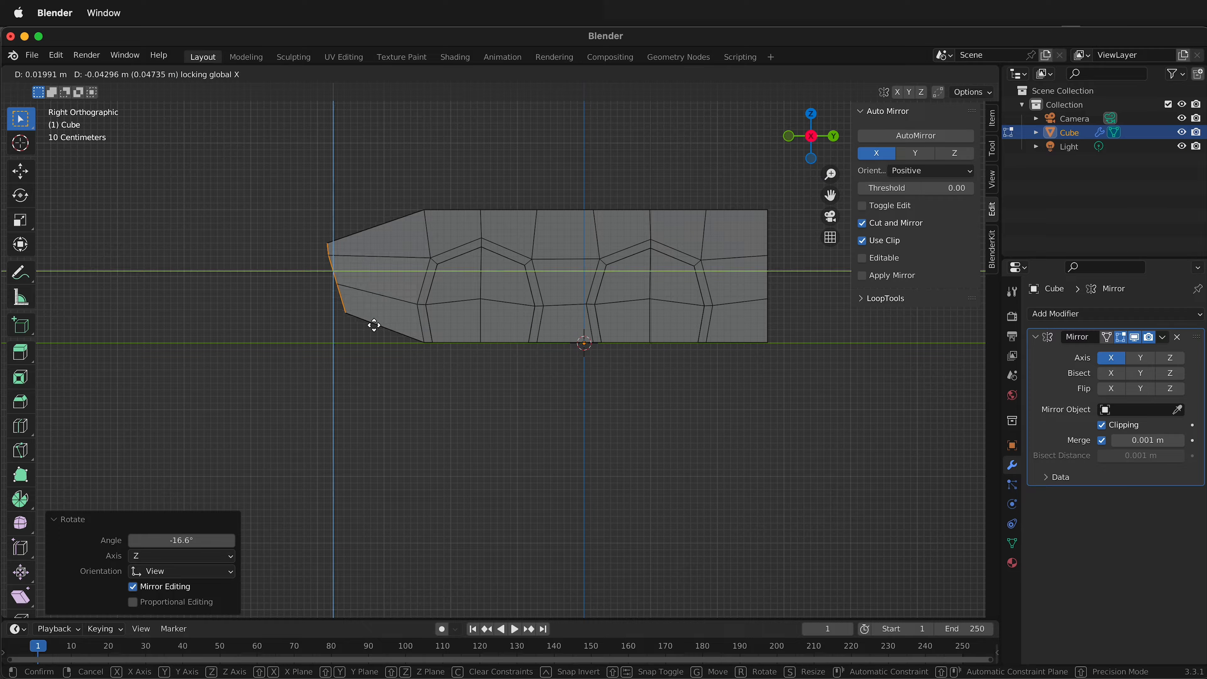
left_click(379, 332)
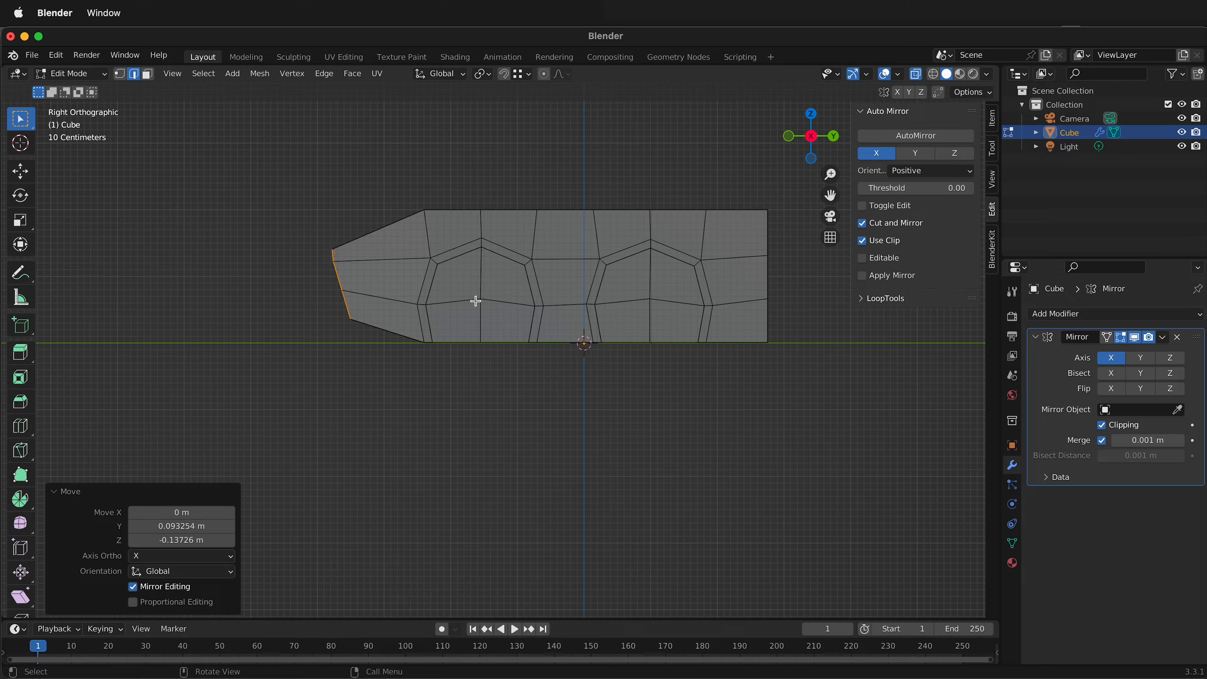
Move the whole positive-Y end about 0.696 m along Y and 0.108 m along Z, and scale it to 0.684.
left_click_drag(733, 194, 857, 422)
key("g")
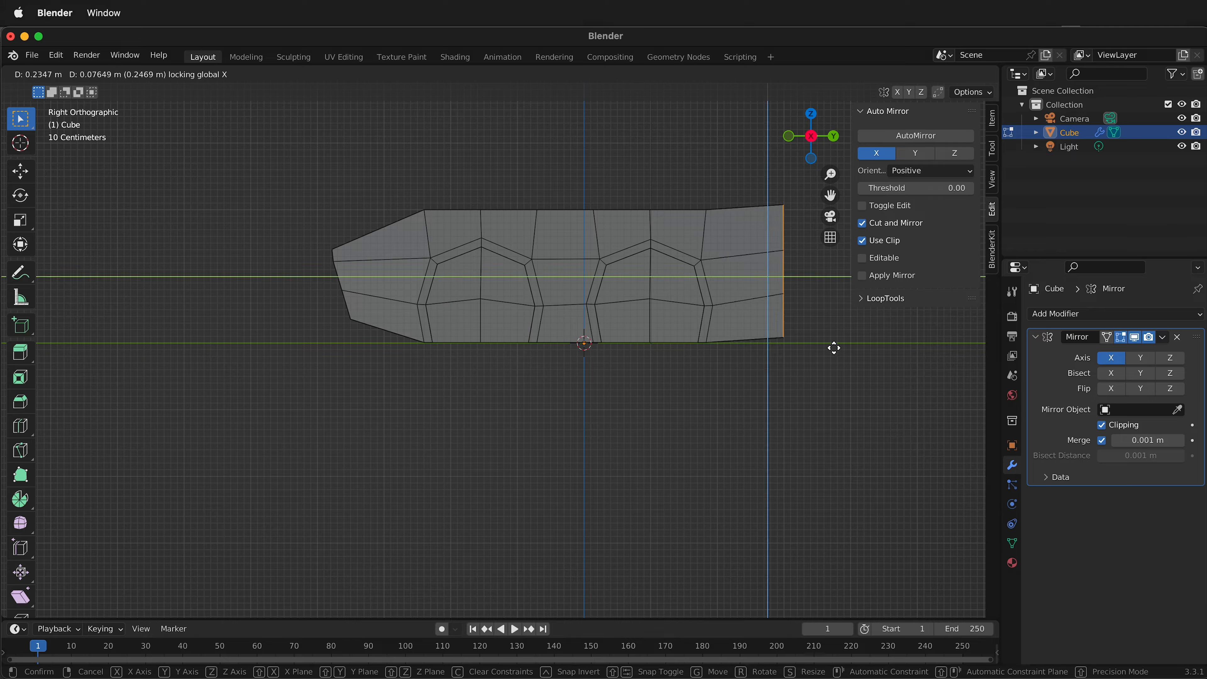
left_click(848, 349)
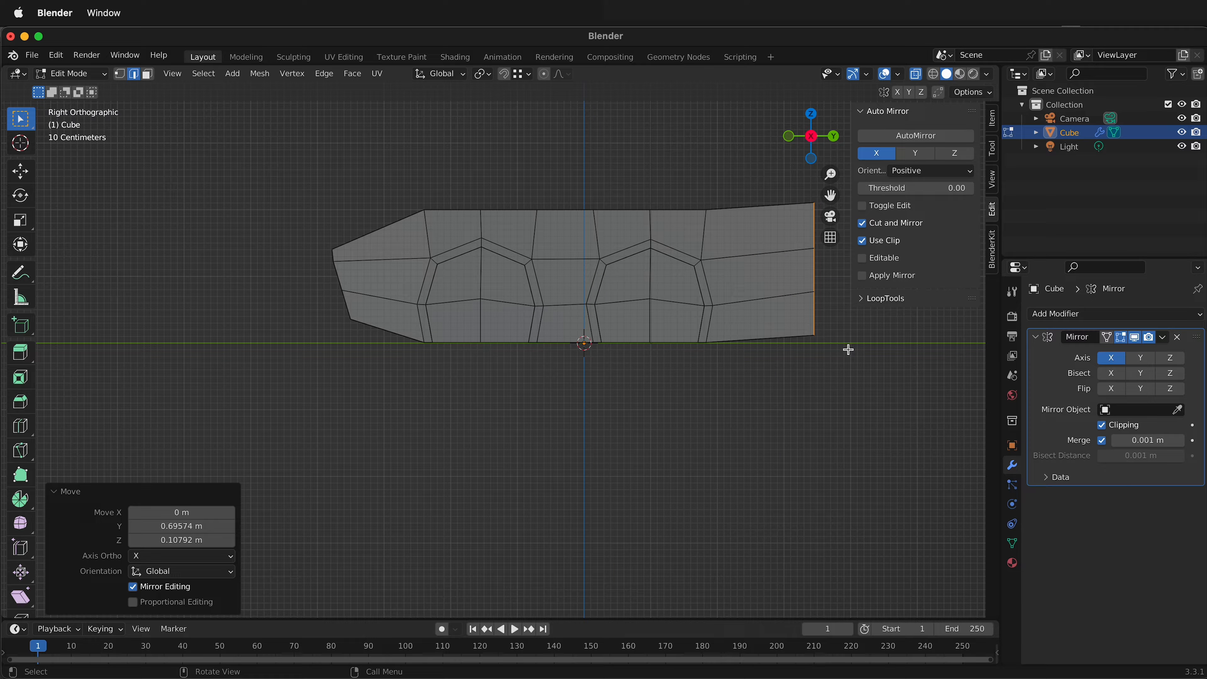
key("s")
left_click(838, 324)
Rotate the positive-Y end by -18.6° in side view and shift it about -0.243 m along Y and 0.176 m along Z.
key("r")
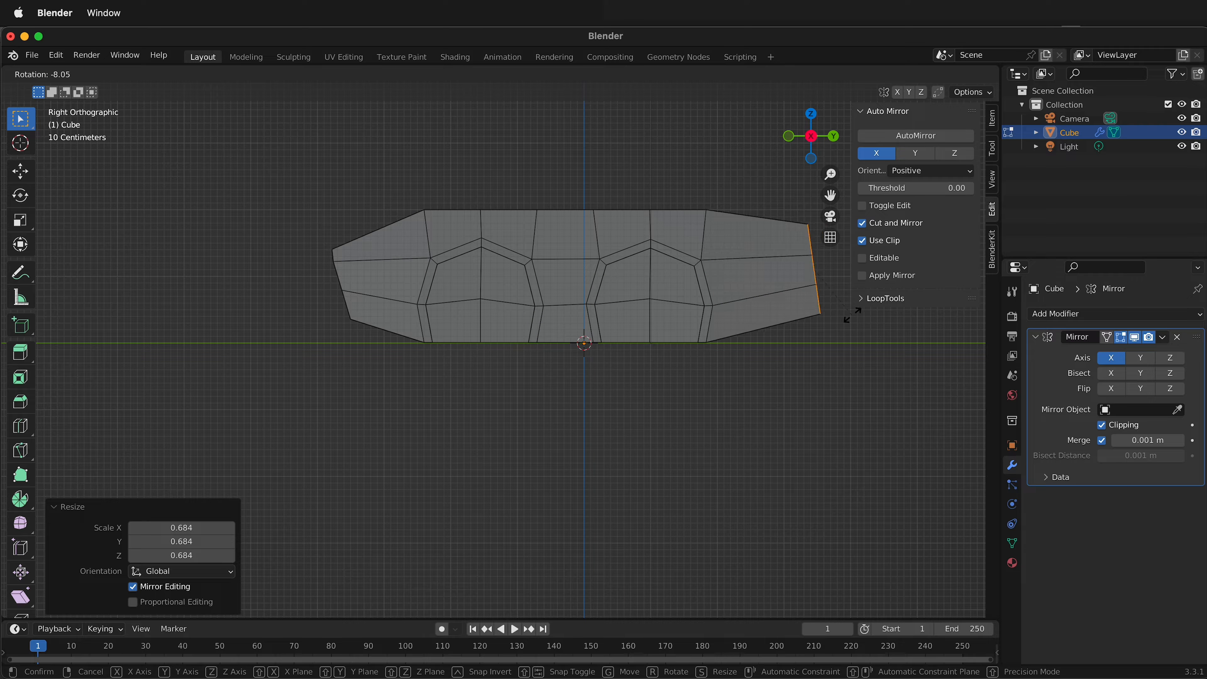
left_click(858, 307)
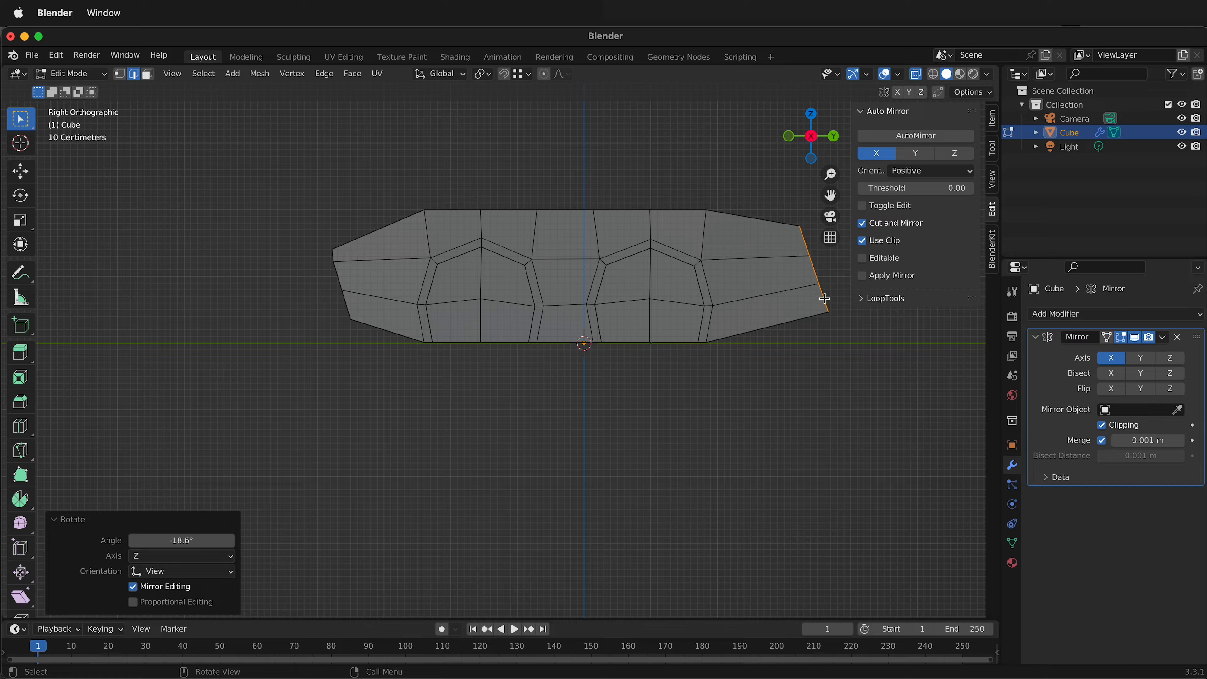
key("g")
key("shift+x")
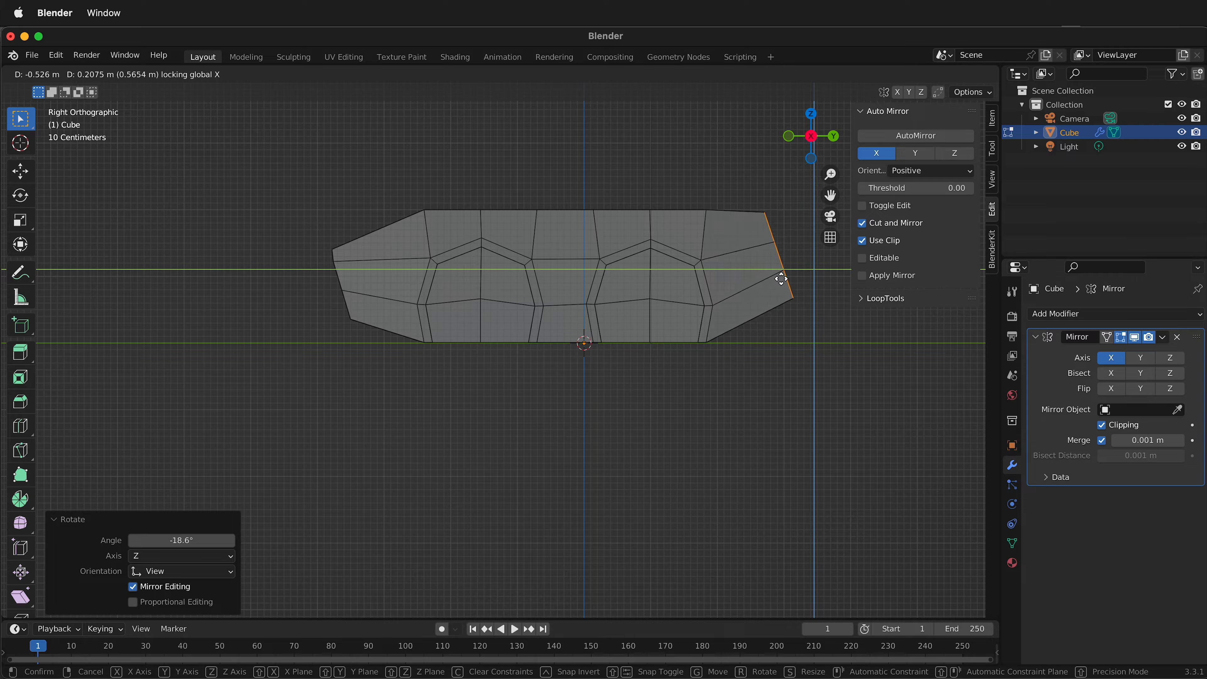
left_click(800, 281)
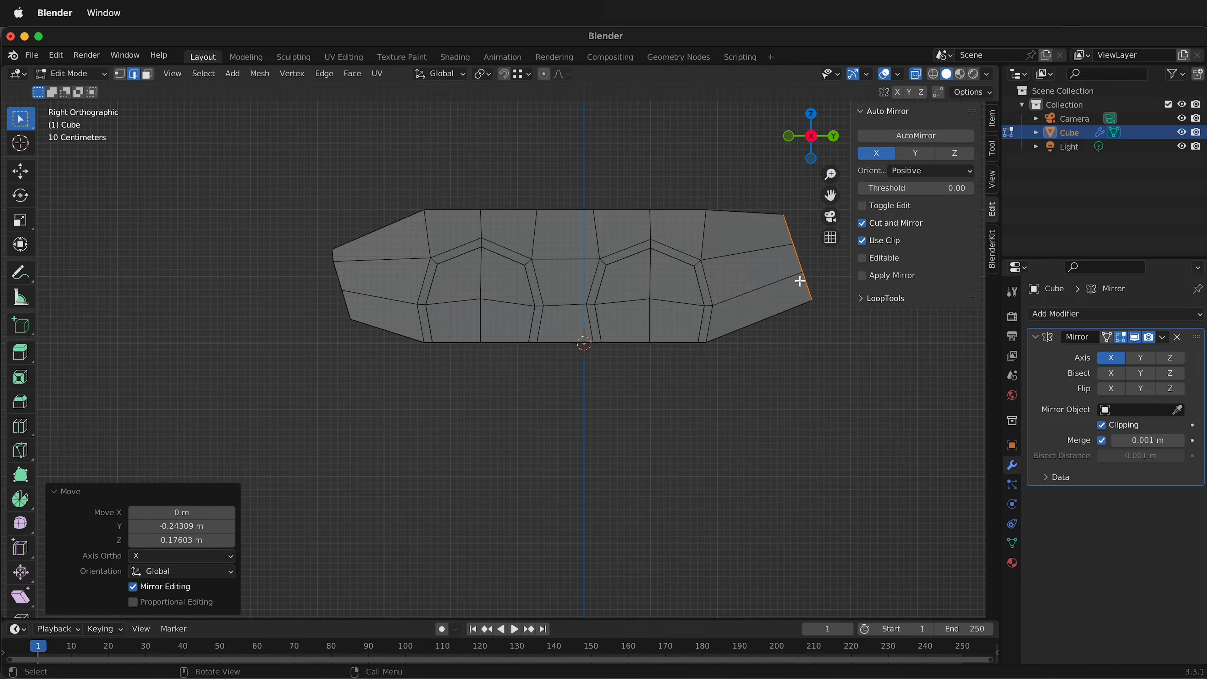
Move the negative-Y end about -0.585 m along Y and 0.215 m along Z, with X locked, and turn off X-ray.
left_click_drag(266, 229, 388, 350)
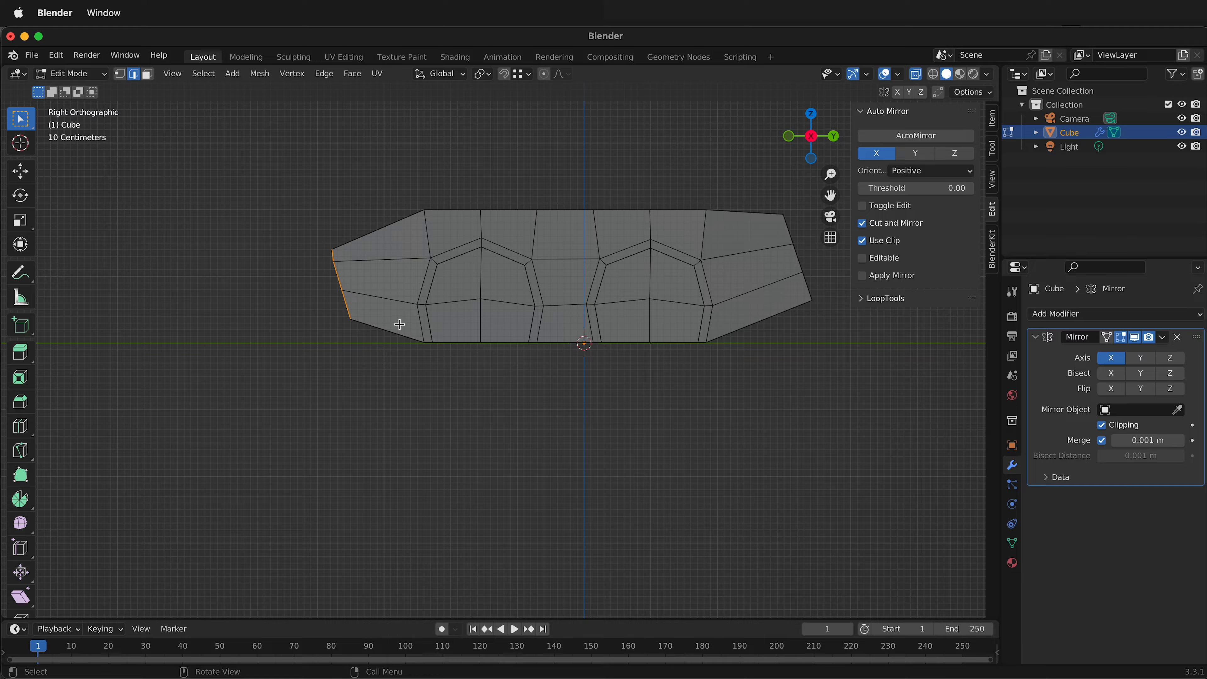
key("g")
key("shift+x")
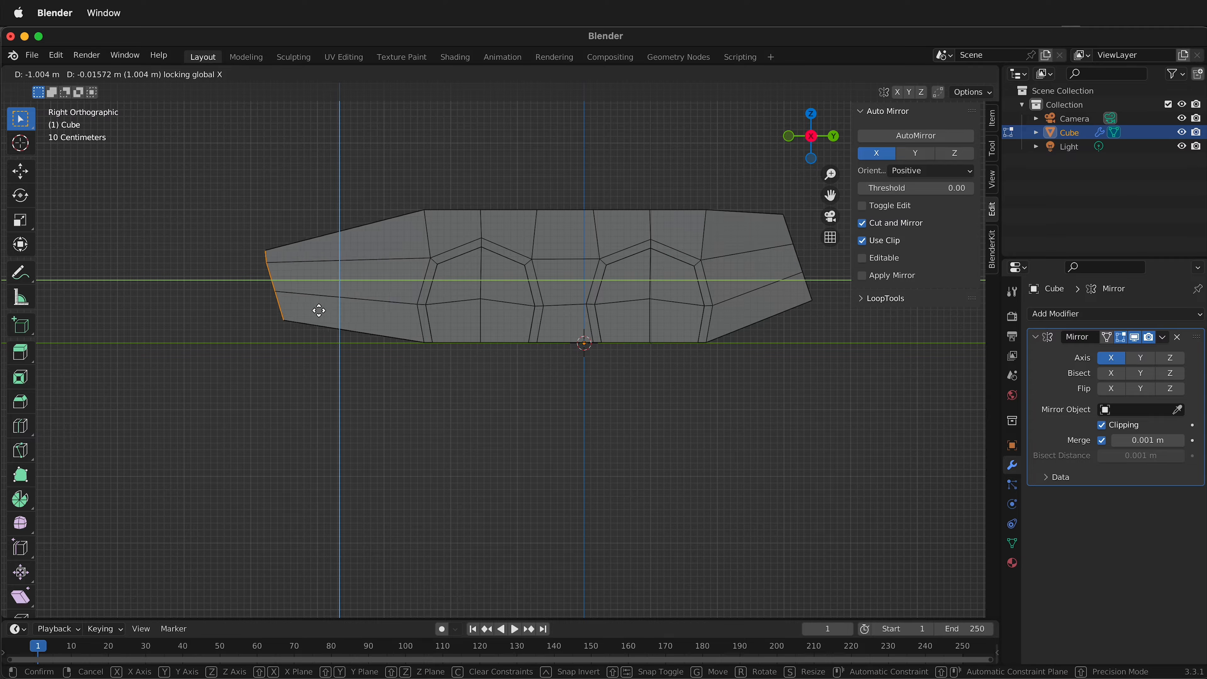
left_click(346, 297)
middle_click_drag(500, 277, 596, 386)
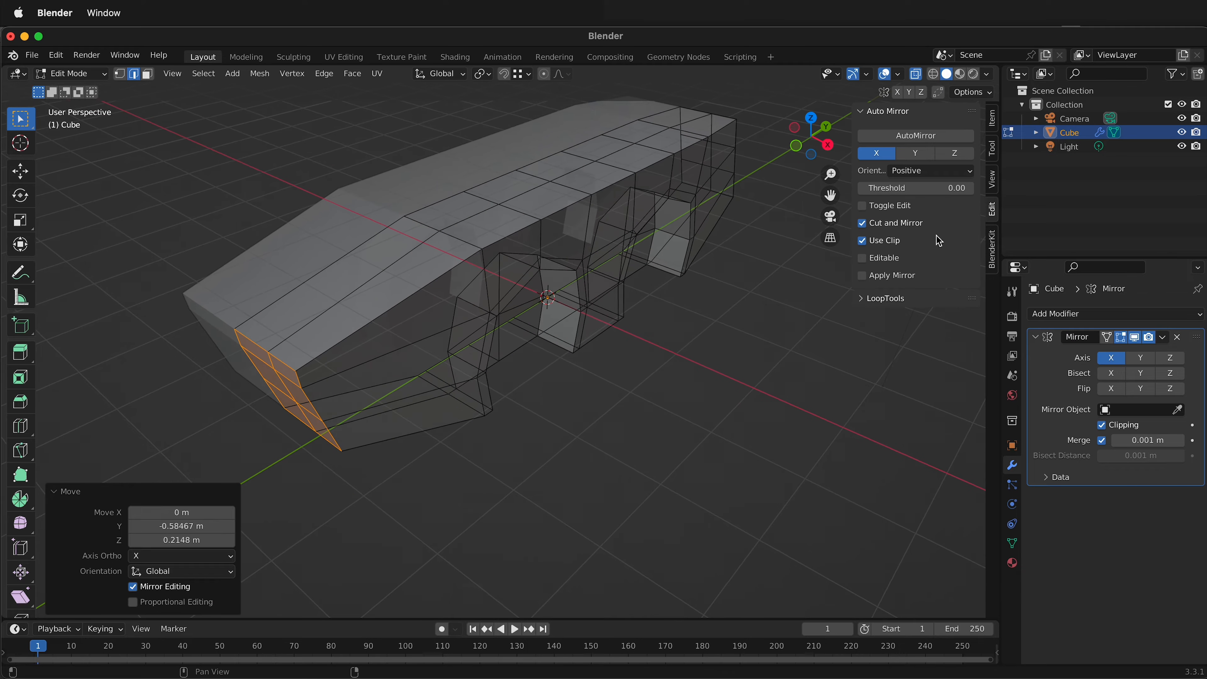
key("alt+z")
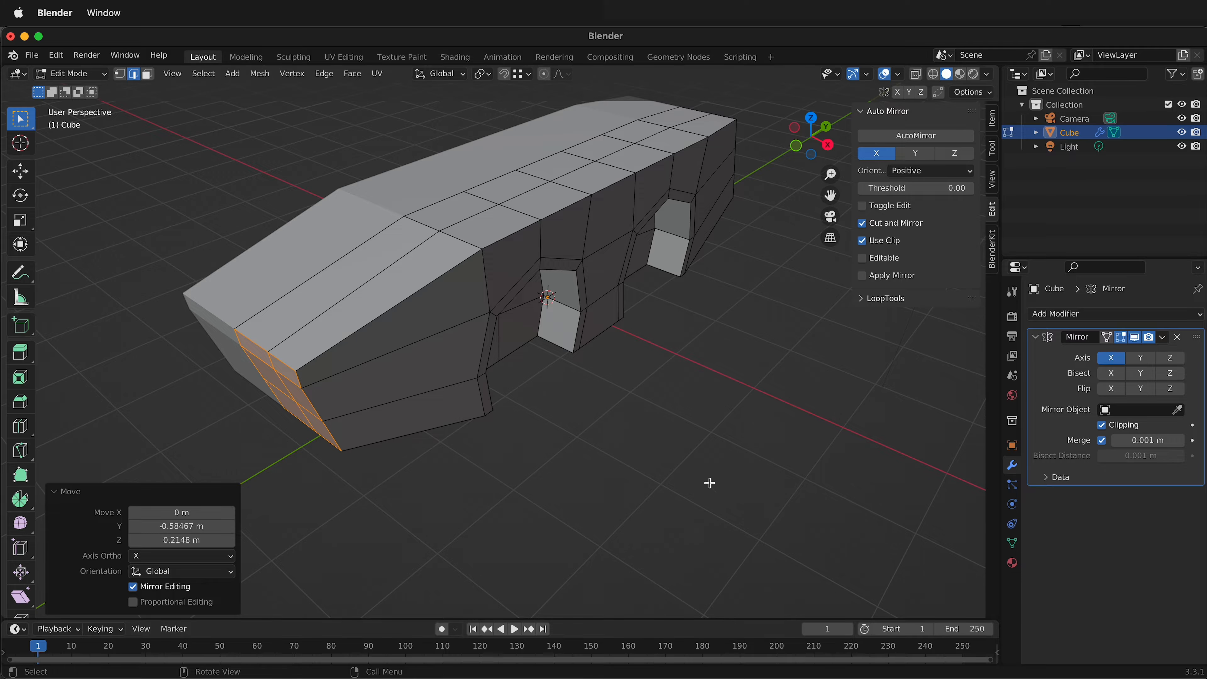
Inset the ten central top faces on the mirrored half of the body by about 0.166 m.
middle_click_drag(708, 483, 592, 475)
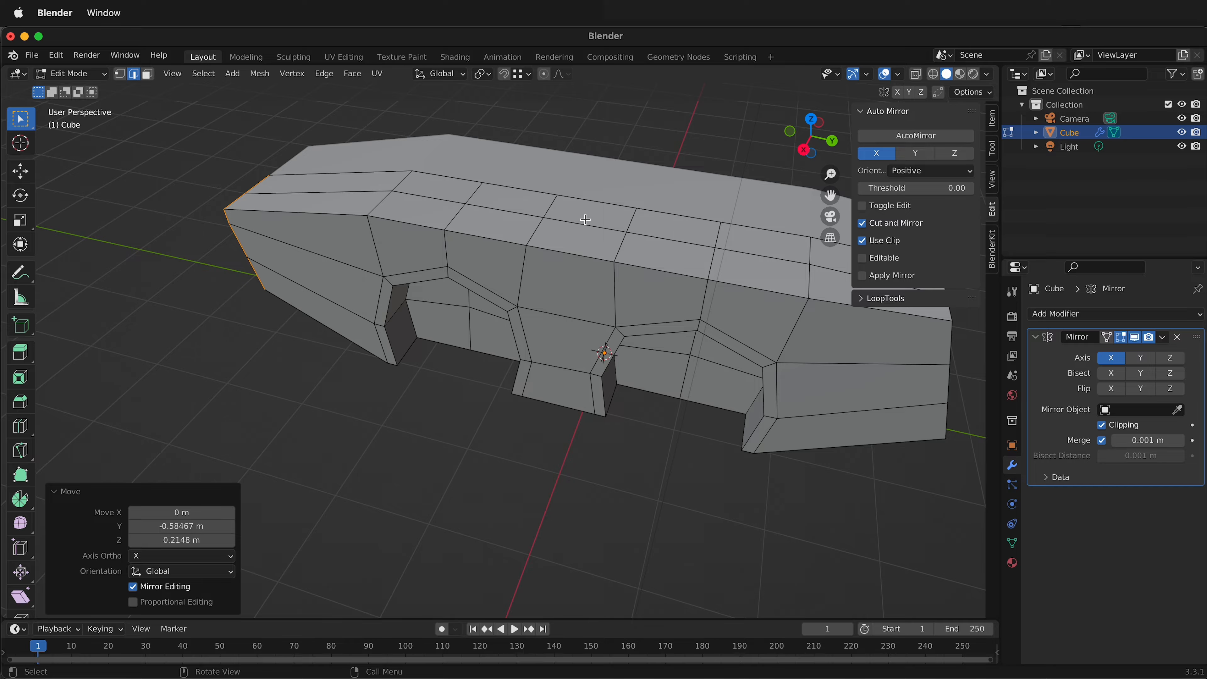
key("3")
left_click(429, 217)
left_click(512, 217, "shift")
left_click(627, 245, "shift")
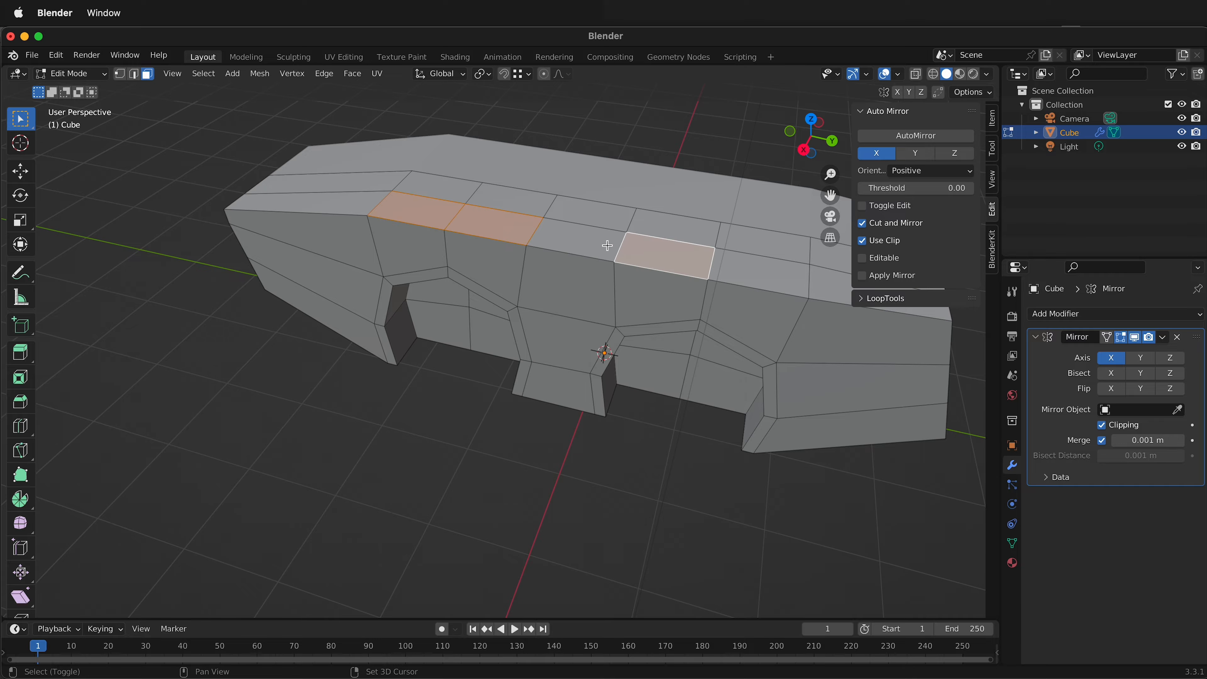
left_click(766, 280, "shift")
left_click(686, 232, "shift")
left_click(504, 200, "shift")
left_click(436, 189, "shift")
left_click(589, 213, "shift")
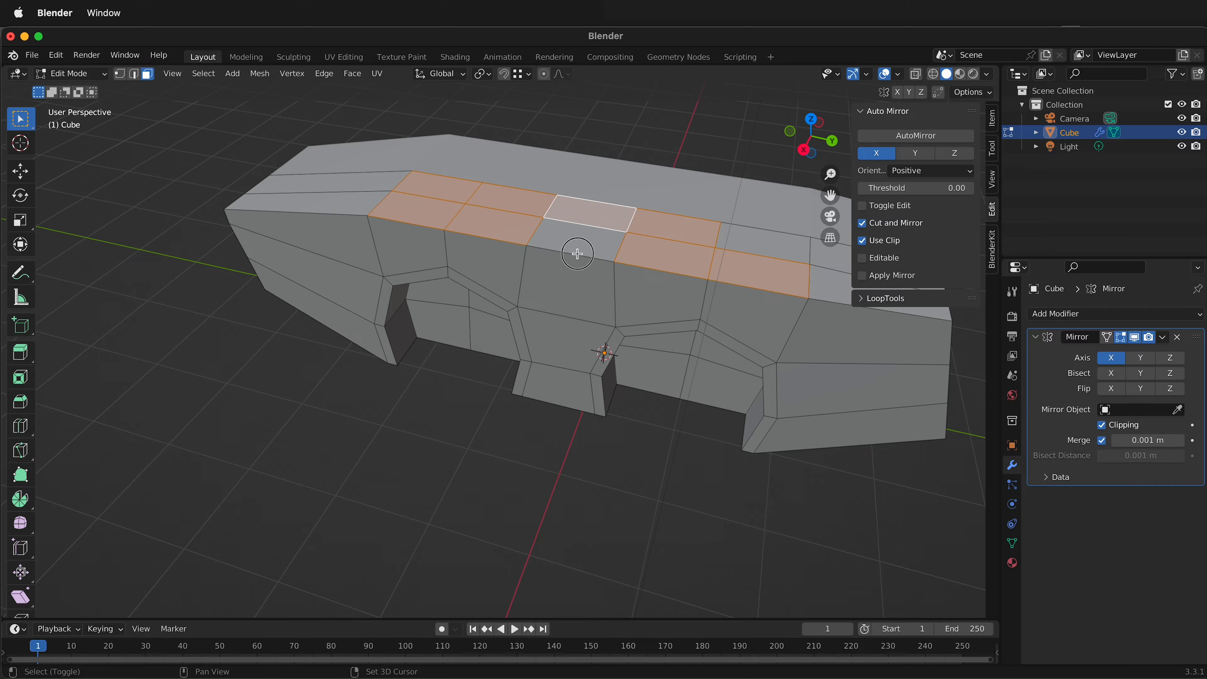
left_click(579, 240, "shift")
left_click(740, 235, "shift")
key("i")
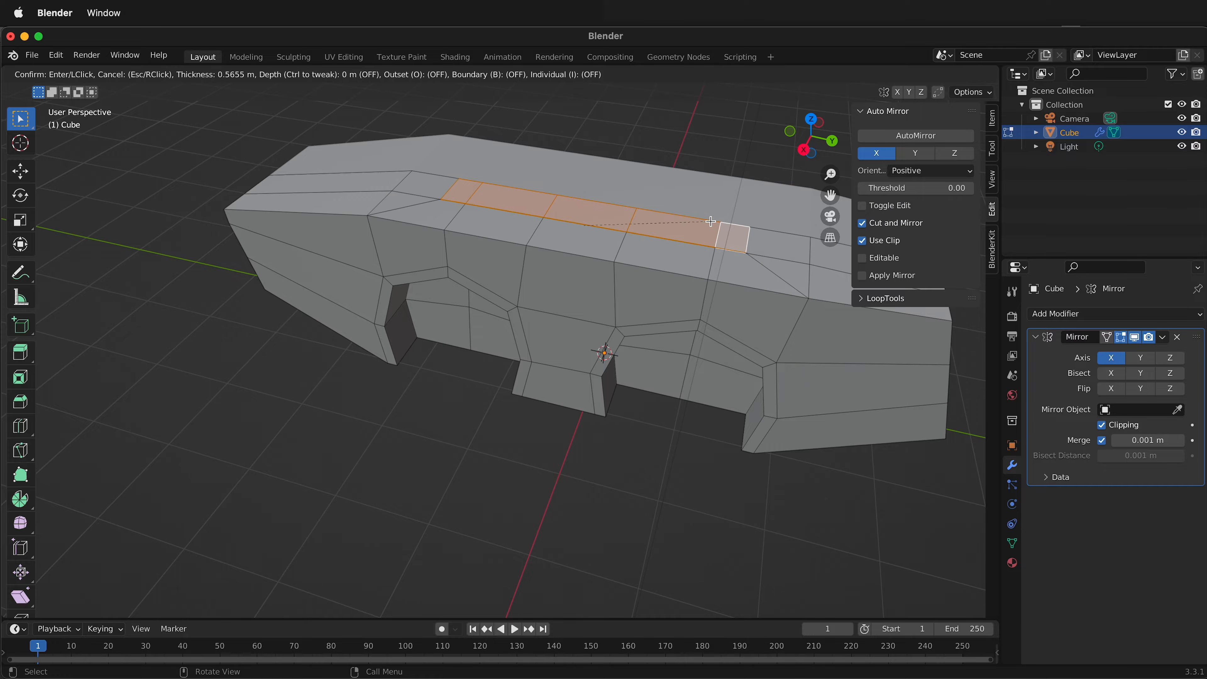
left_click(732, 224)
Extrude the inset top faces about 0.682 m upward along Z to form a cabin.
key("e")
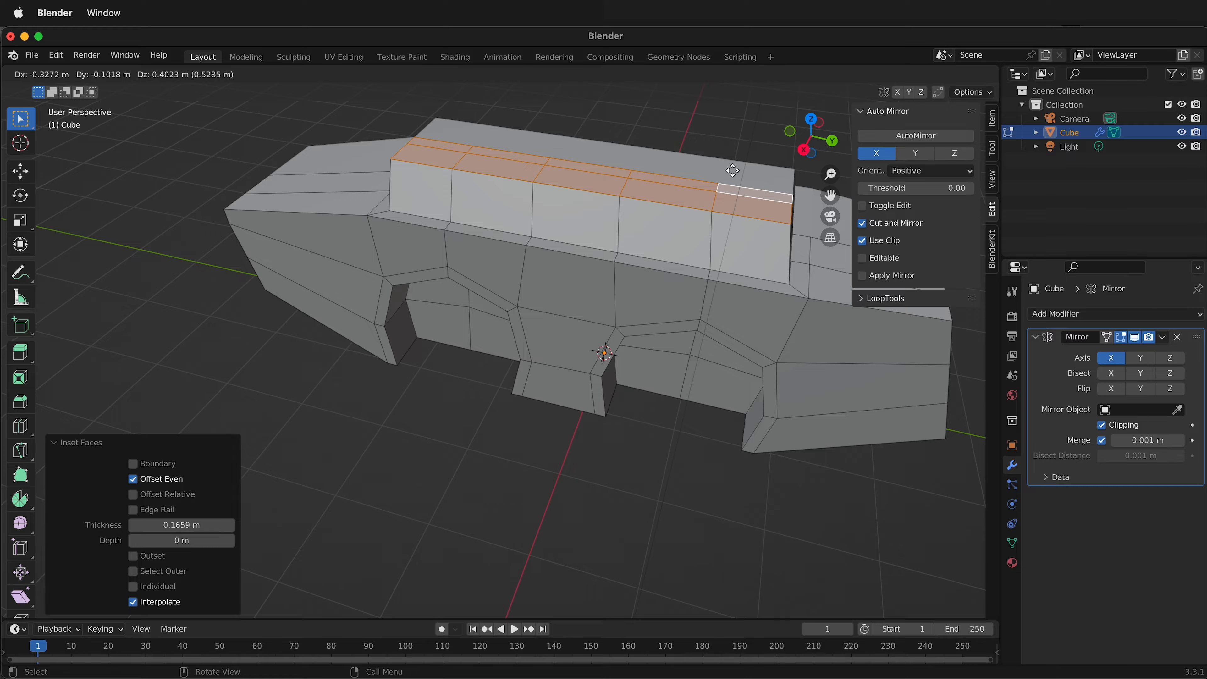
key("z")
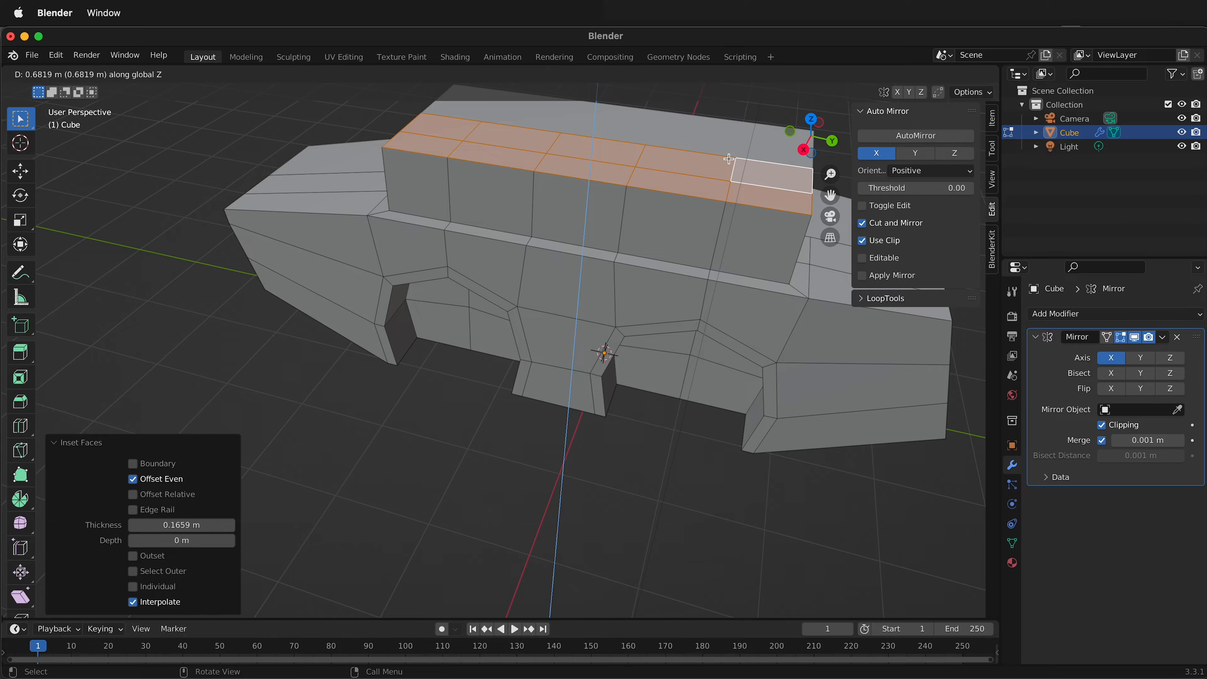
left_click(728, 159)
Scale the cabin's roof faces to 0.689 and raise them about 0.471 m along Z.
middle_click_drag(729, 158, 797, 232)
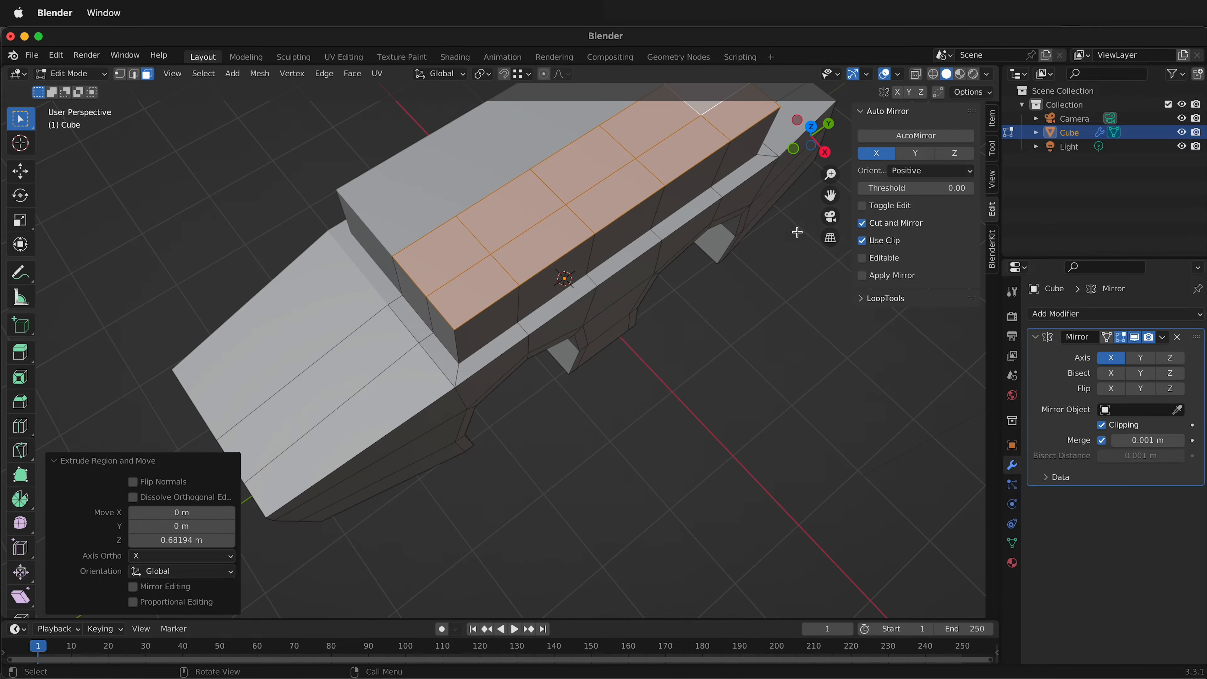
scroll(789, 236, "down", 3)
key("s")
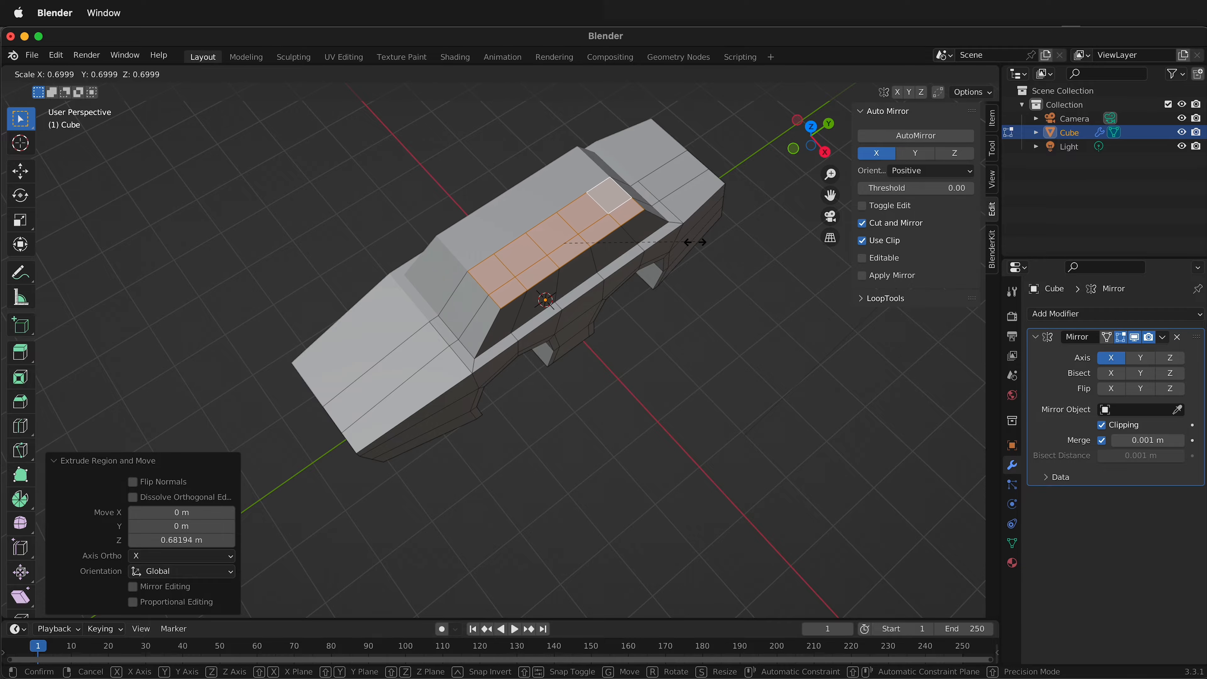
left_click(693, 247)
middle_click_drag(699, 350, 610, 270)
key("g")
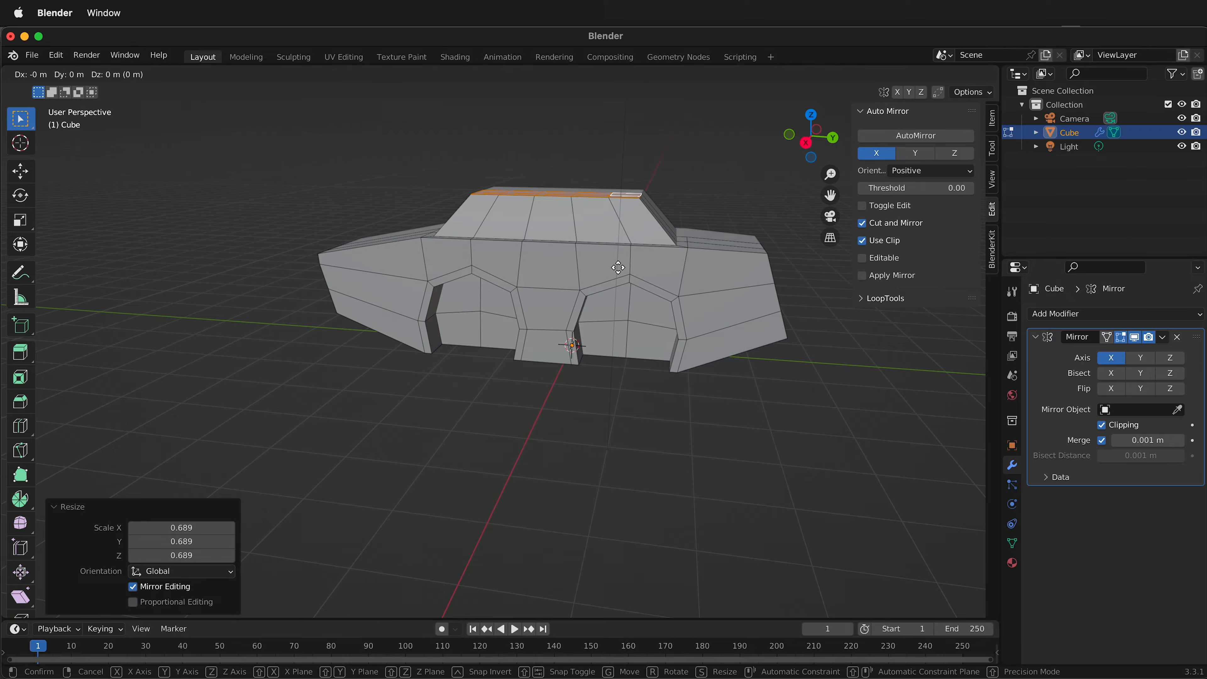
key("z")
left_click(617, 238)
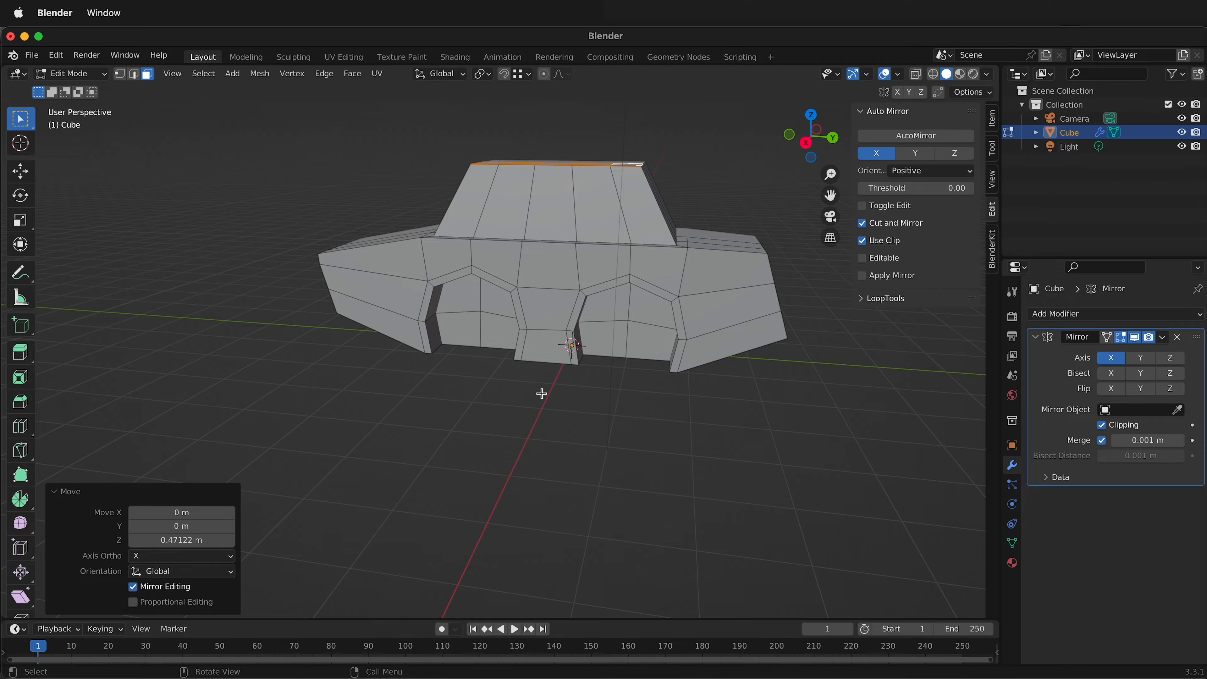
Move the positive-Y end's upper outer corner vertex about -0.097 m along X and -0.036 m along Z, with Y locked.
middle_click_drag(538, 391, 407, 425)
middle_click_drag(438, 423, 471, 307)
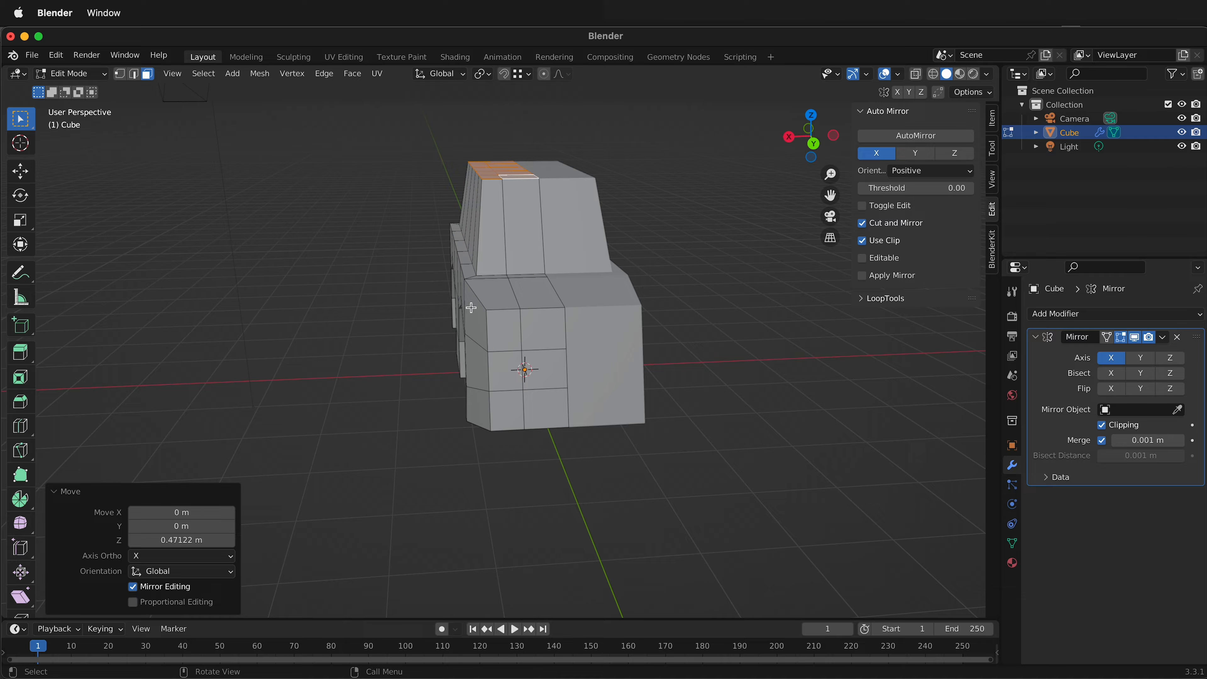
key("1")
left_click(496, 301)
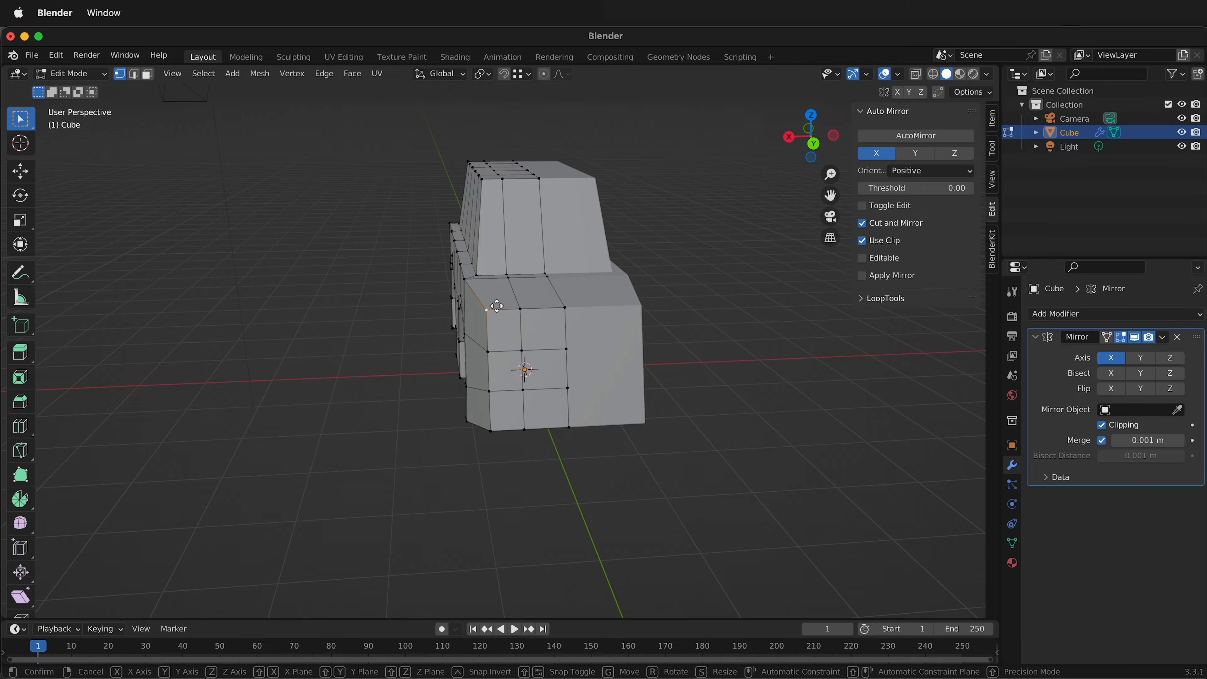
key("g")
key("shift+y")
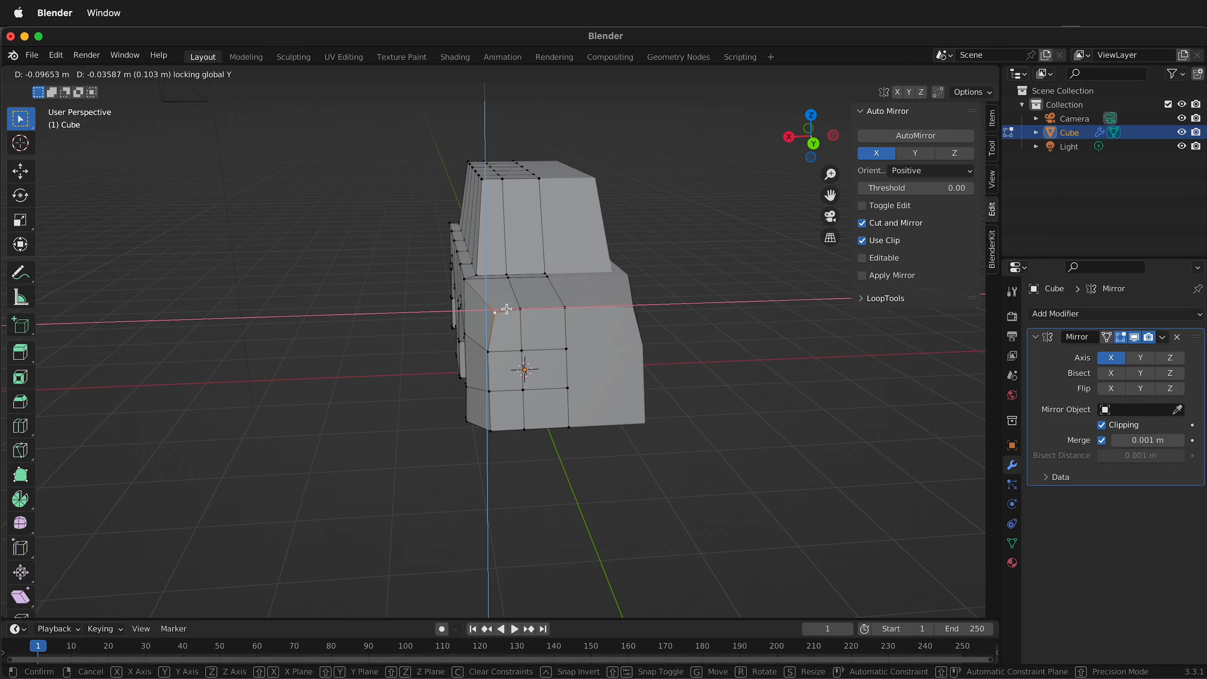
left_click(505, 309)
Move the positive-Y end's lower outer corner vertex about -0.066 m along X and 0.069 m along Z, with Y locked.
left_click(494, 429)
key("g")
key("shift+y")
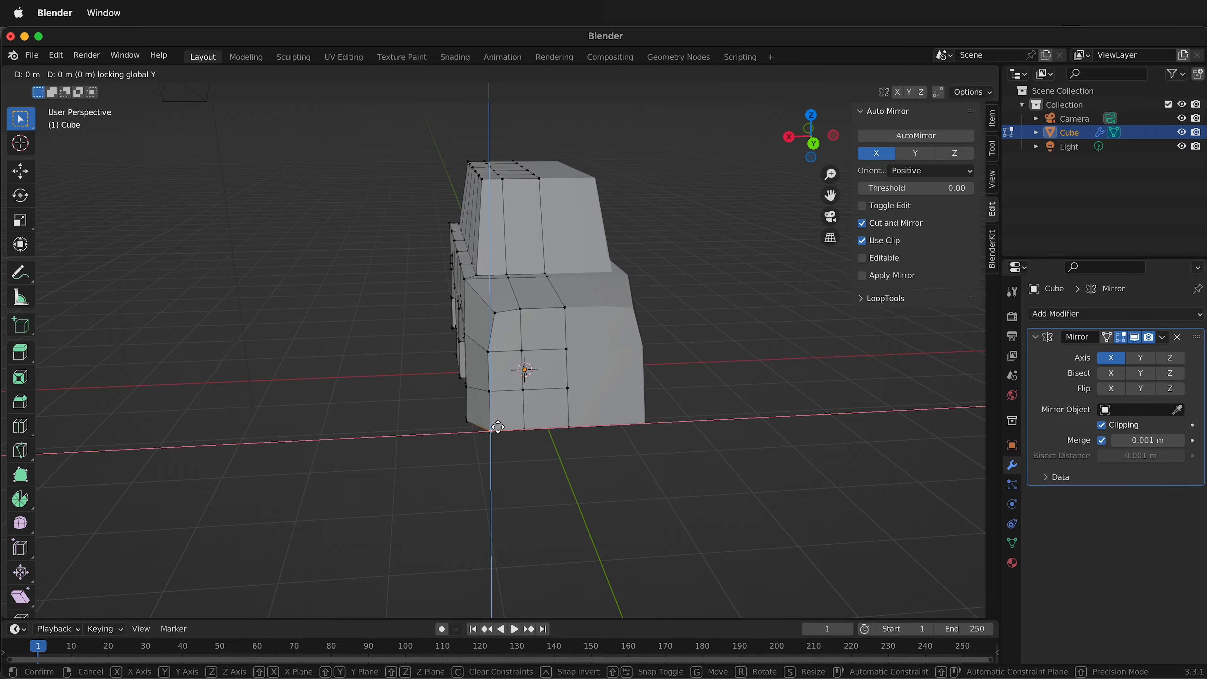
left_click(475, 425)
Move the horizontal side edge between the two wheel arches about 0.09 m outward along X, and clear the selection.
middle_click_drag(506, 420, 442, 321)
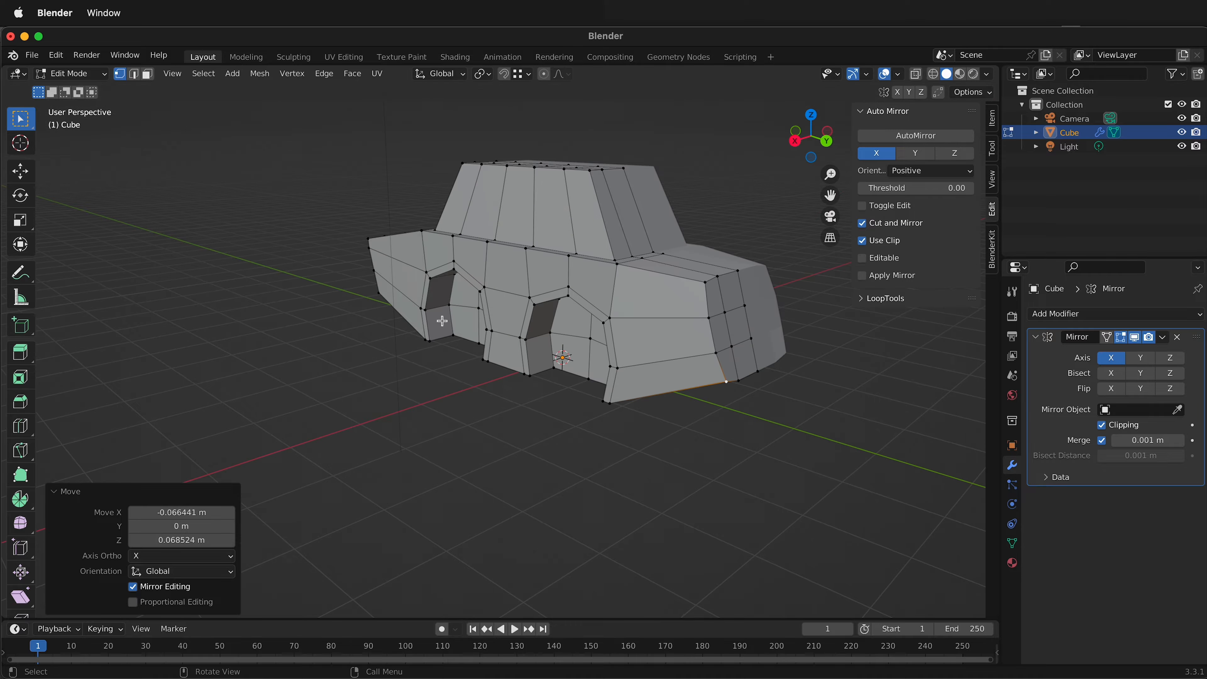
middle_click_drag(496, 349, 491, 287)
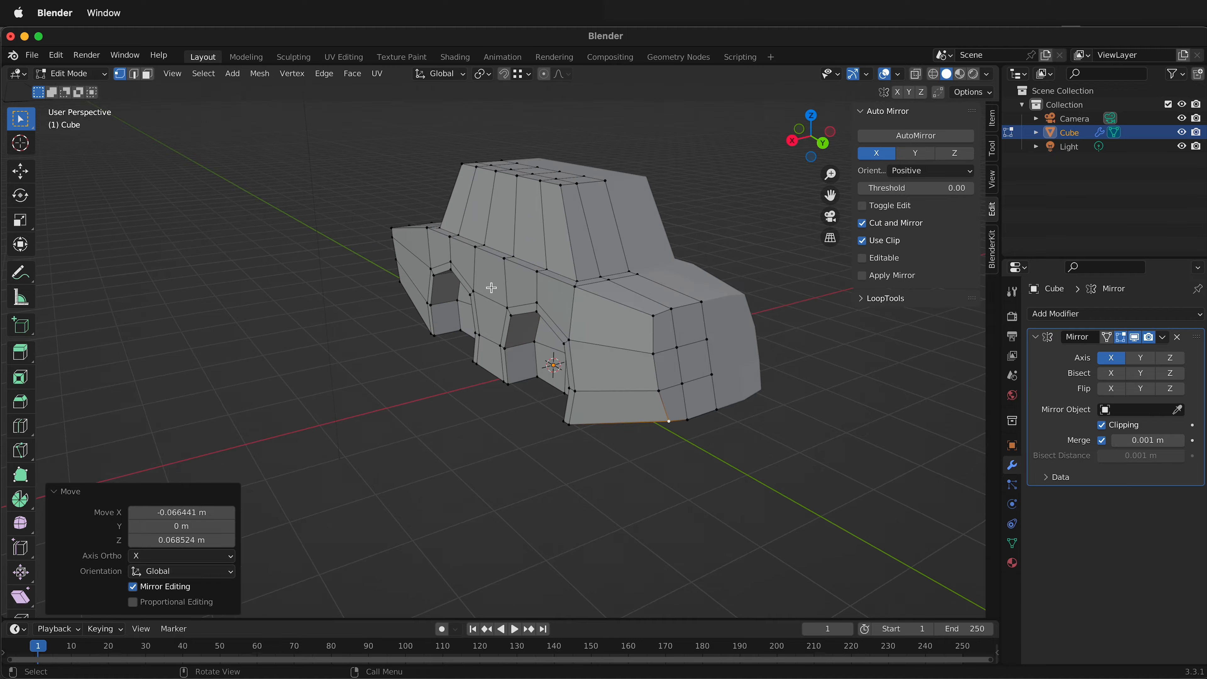
key("2")
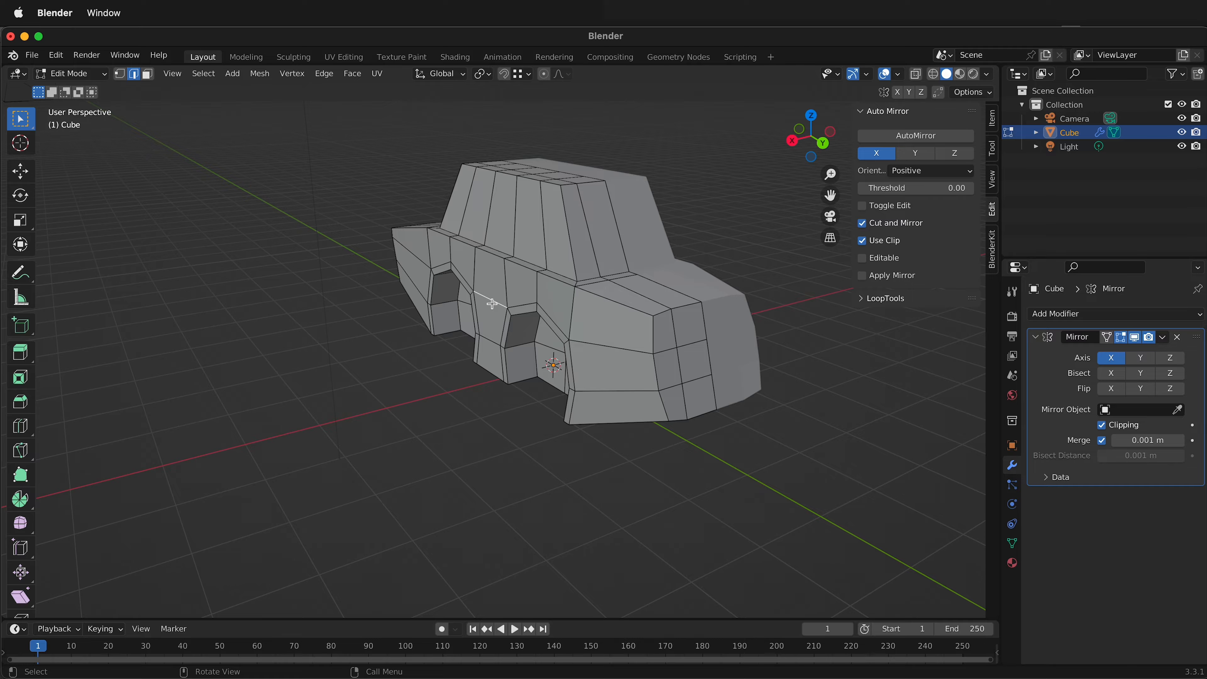
key("g")
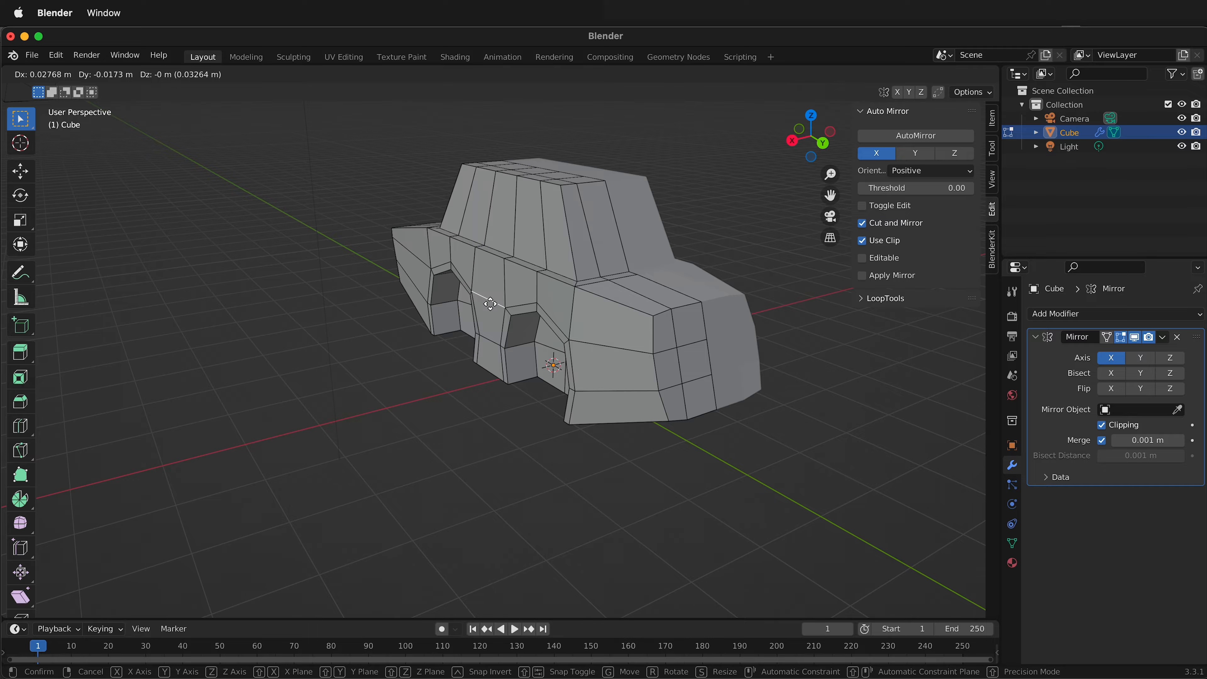
key("x")
left_click(493, 306)
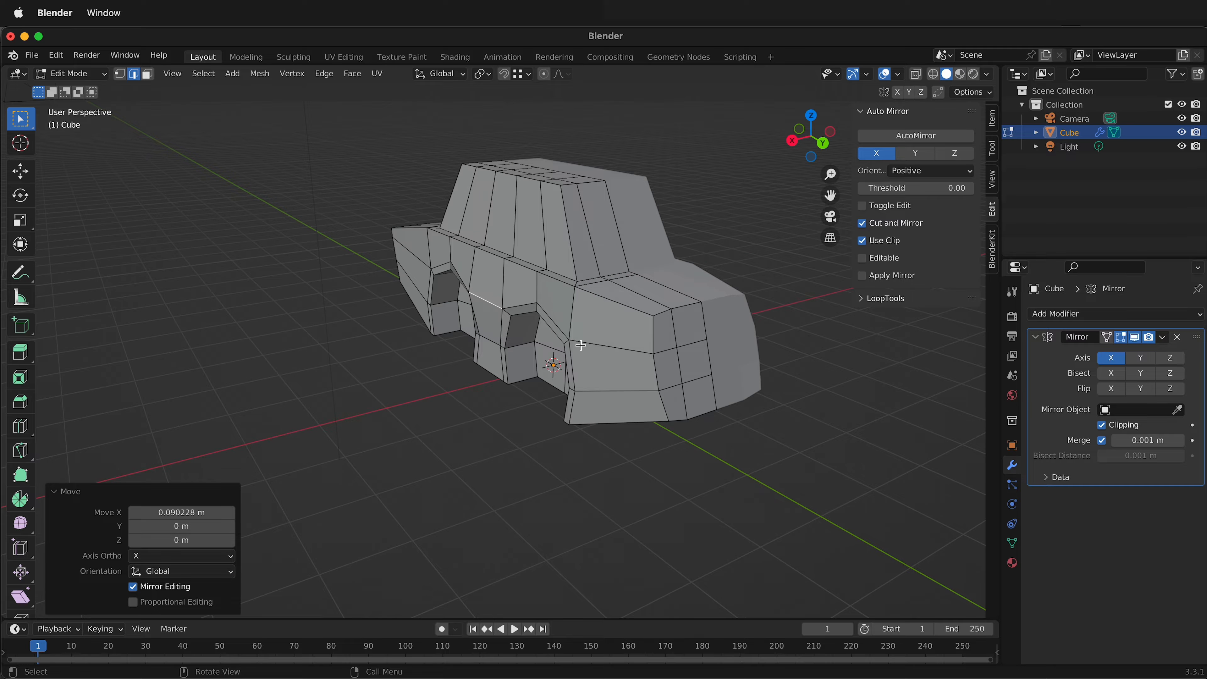
left_click(615, 339)
Move the negative-Y end's upper outer corner vertex about -0.094 m along X and -0.011 m along Z, with Y locked.
middle_click_drag(594, 356, 808, 341)
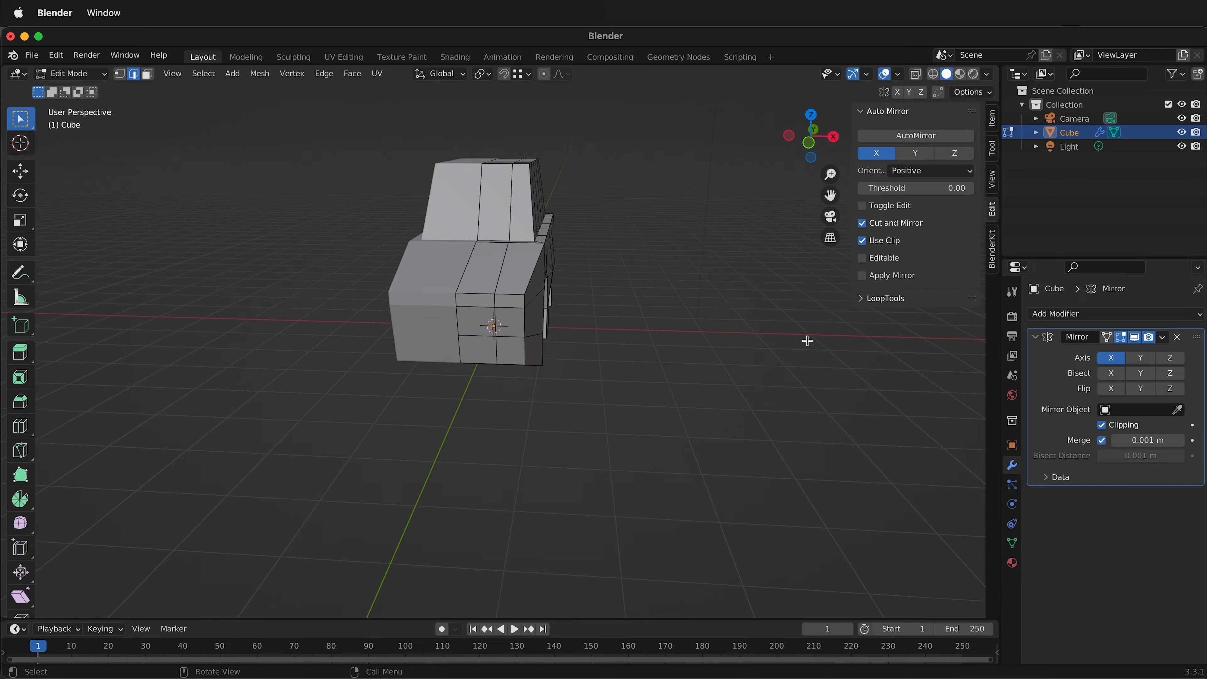
key("1")
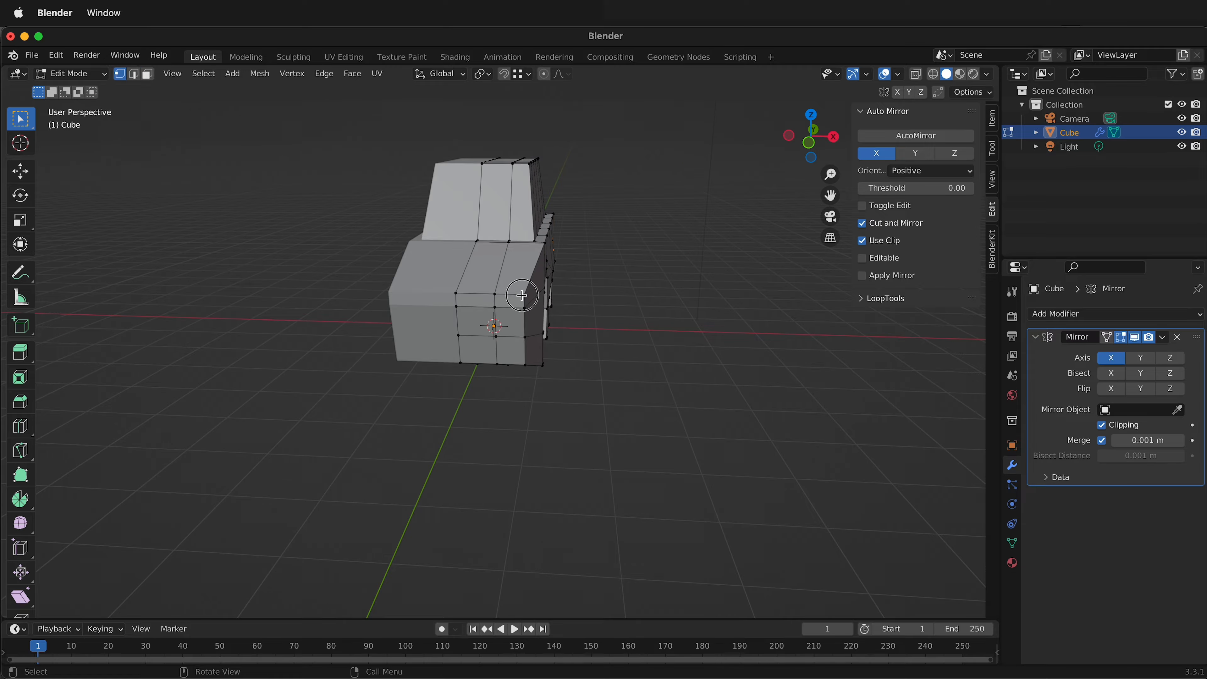
left_click(524, 295)
key("g")
key("shift+y")
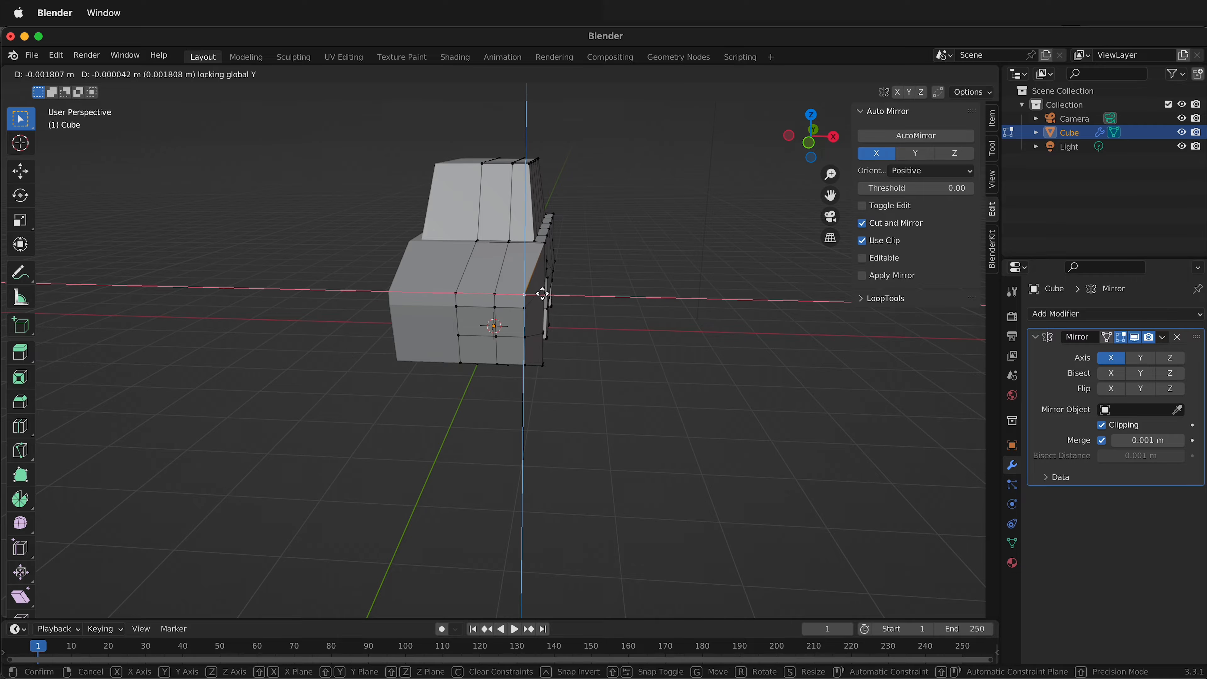
left_click(528, 294)
Add a loop cut across the negative-Y hood section and flatten it by scaling to 0 along Y.
middle_click_drag(566, 267, 426, 312)
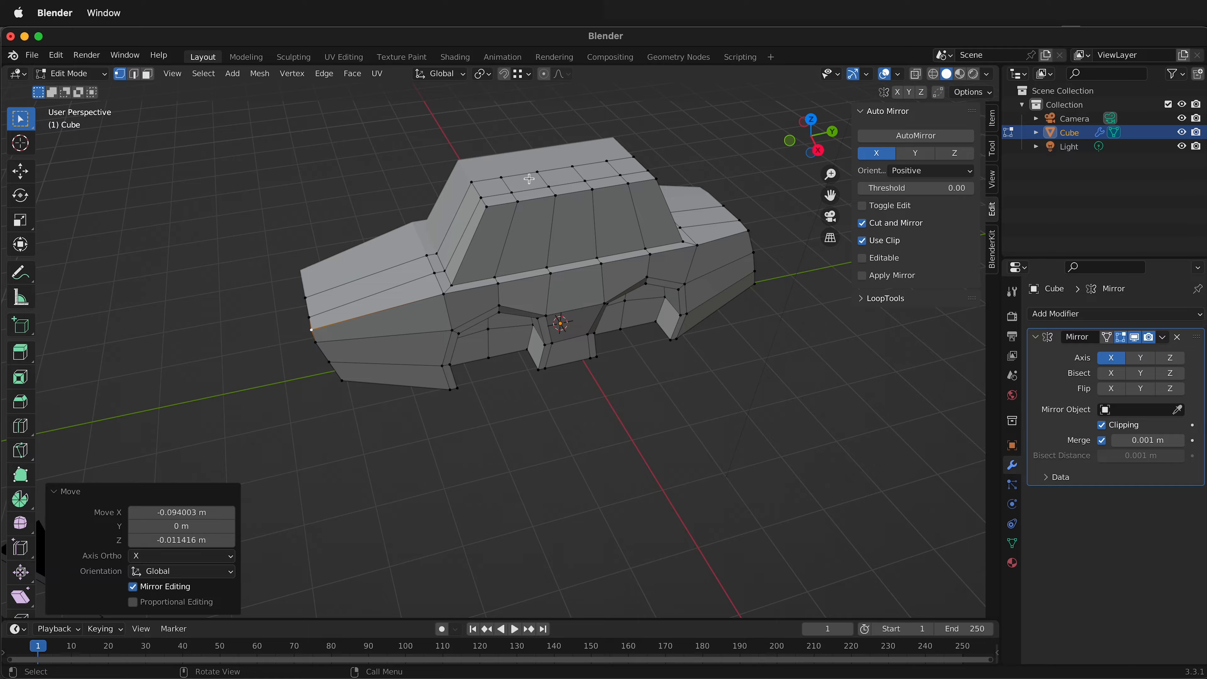
middle_click_drag(464, 244, 428, 291)
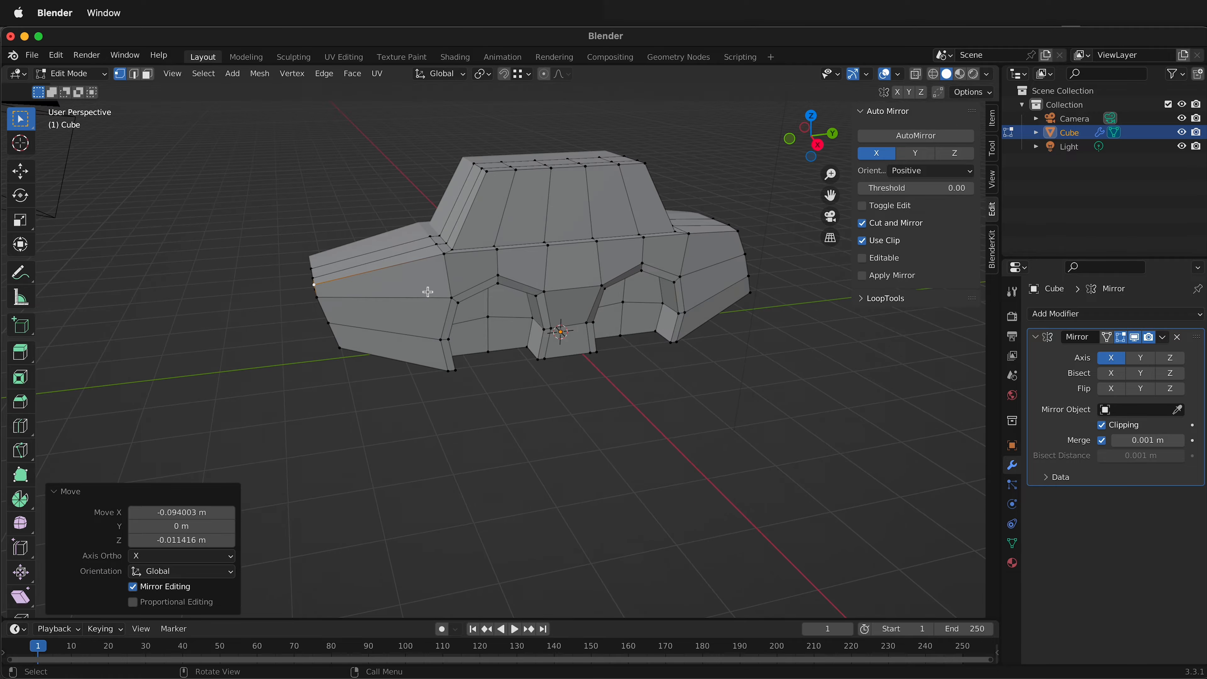
key("ctrl+r")
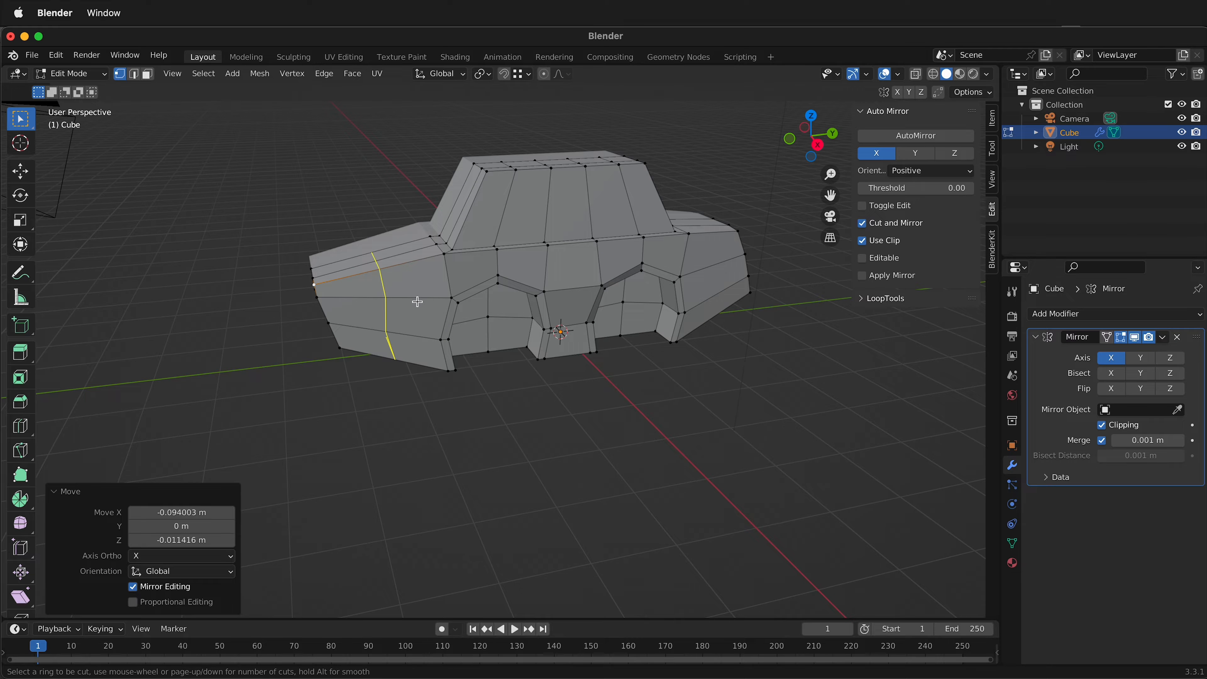
left_click(421, 297)
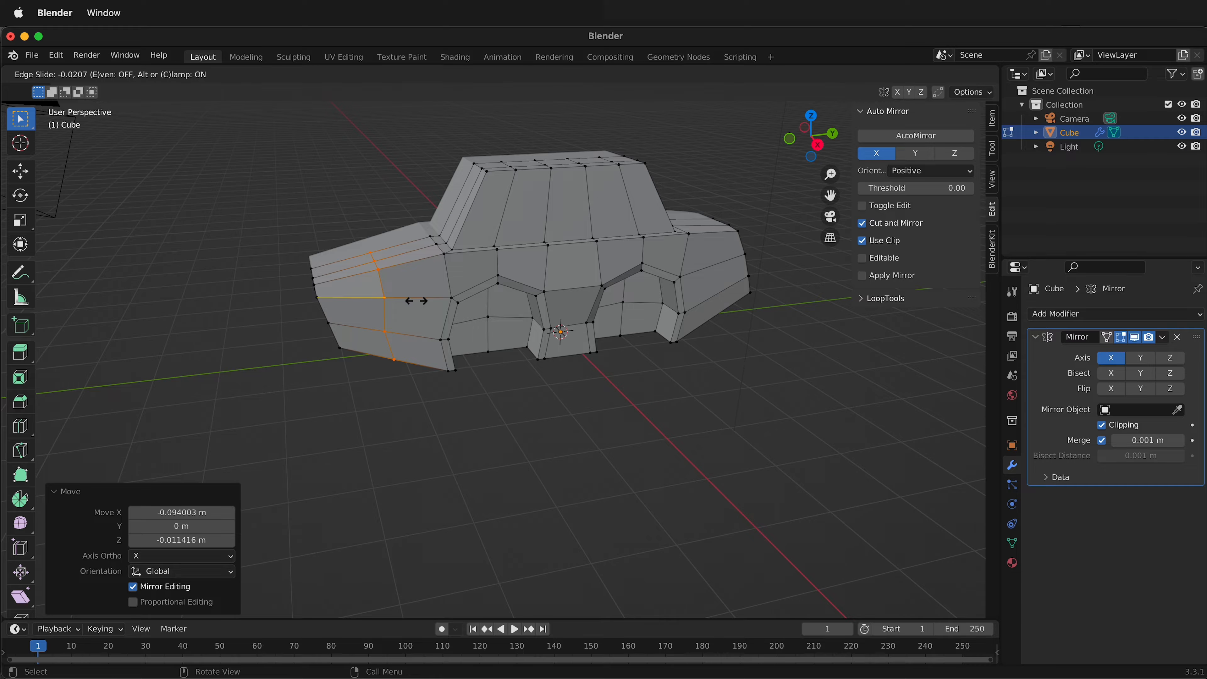
key("s")
key("y")
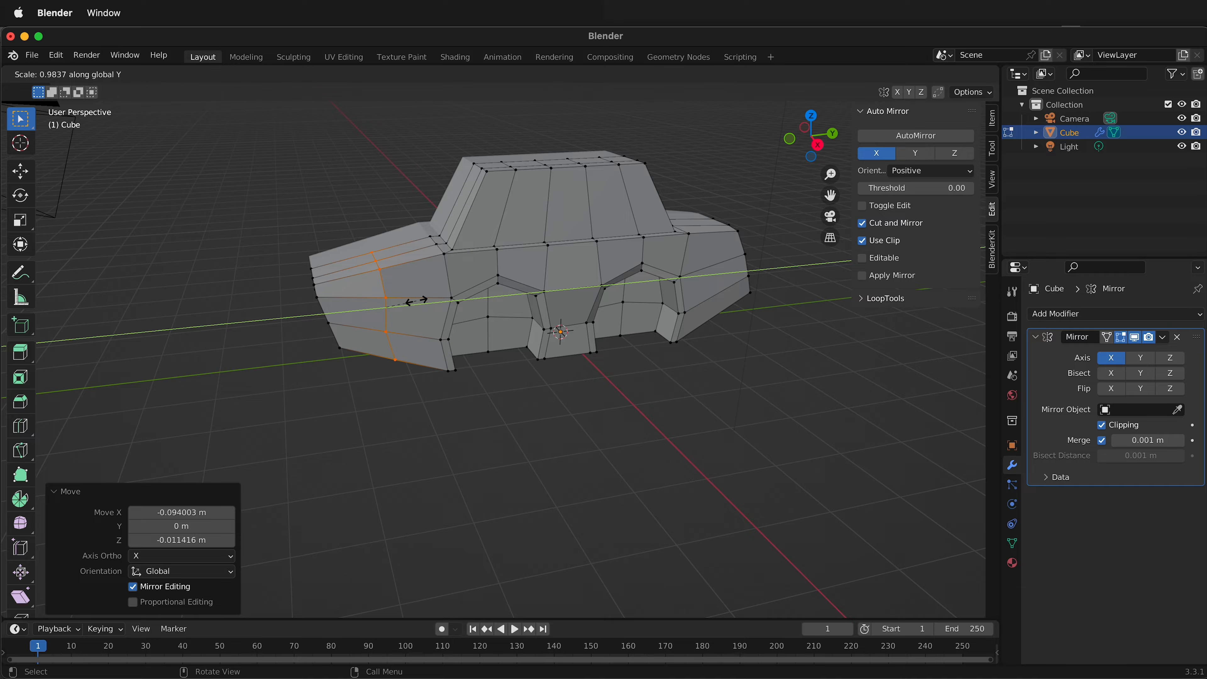
key("0")
key("Return")
Raise the hood's two inner loop-cut vertices about 0.103 m along Z.
middle_click_drag(382, 278, 433, 300)
left_click(430, 306)
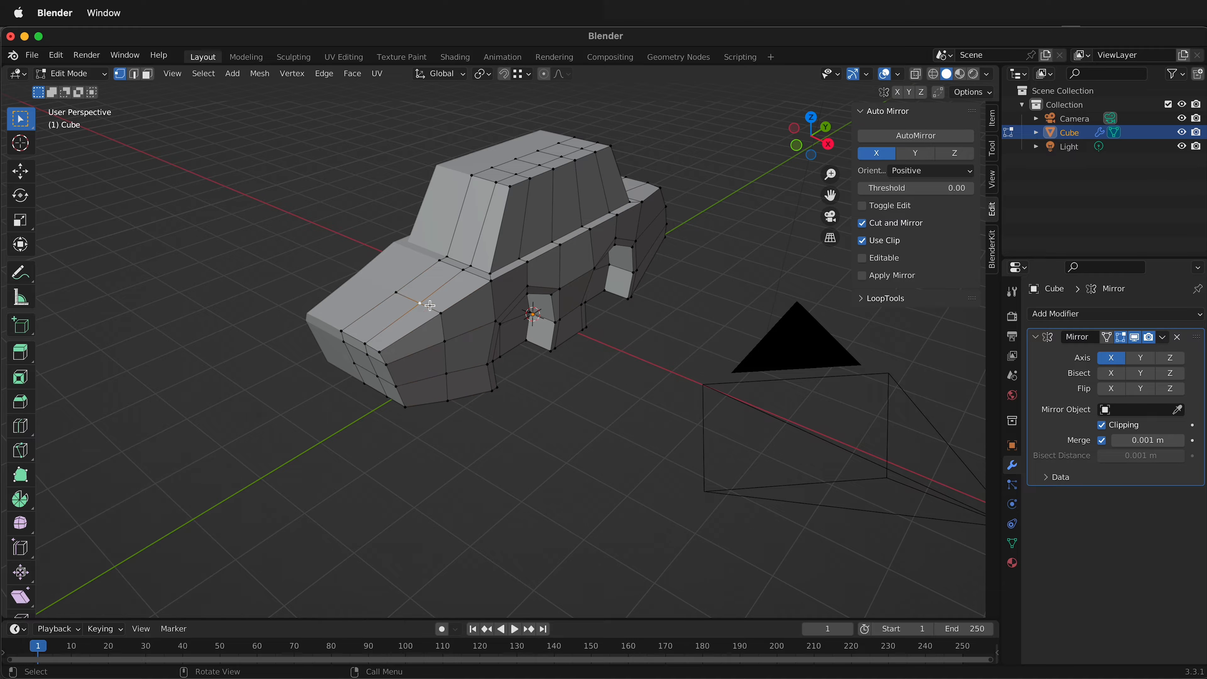
left_click(396, 291, "shift")
key("g")
key("z")
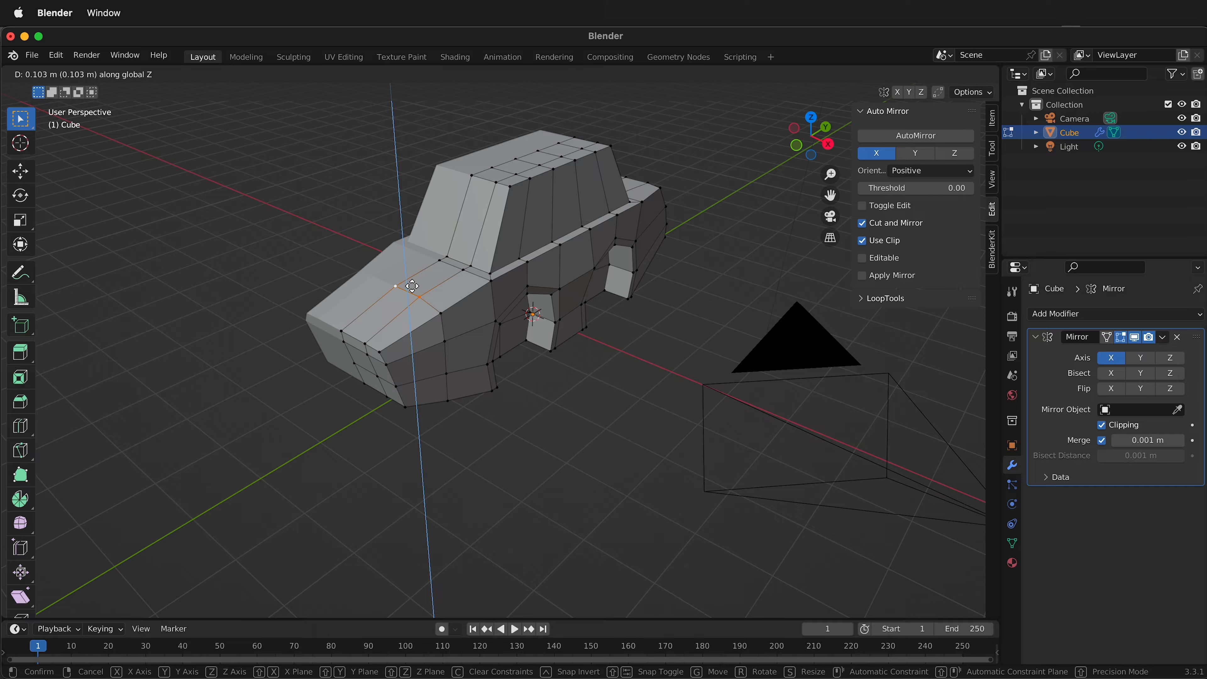
left_click(412, 286)
middle_click_drag(412, 285, 424, 355)
key("2")
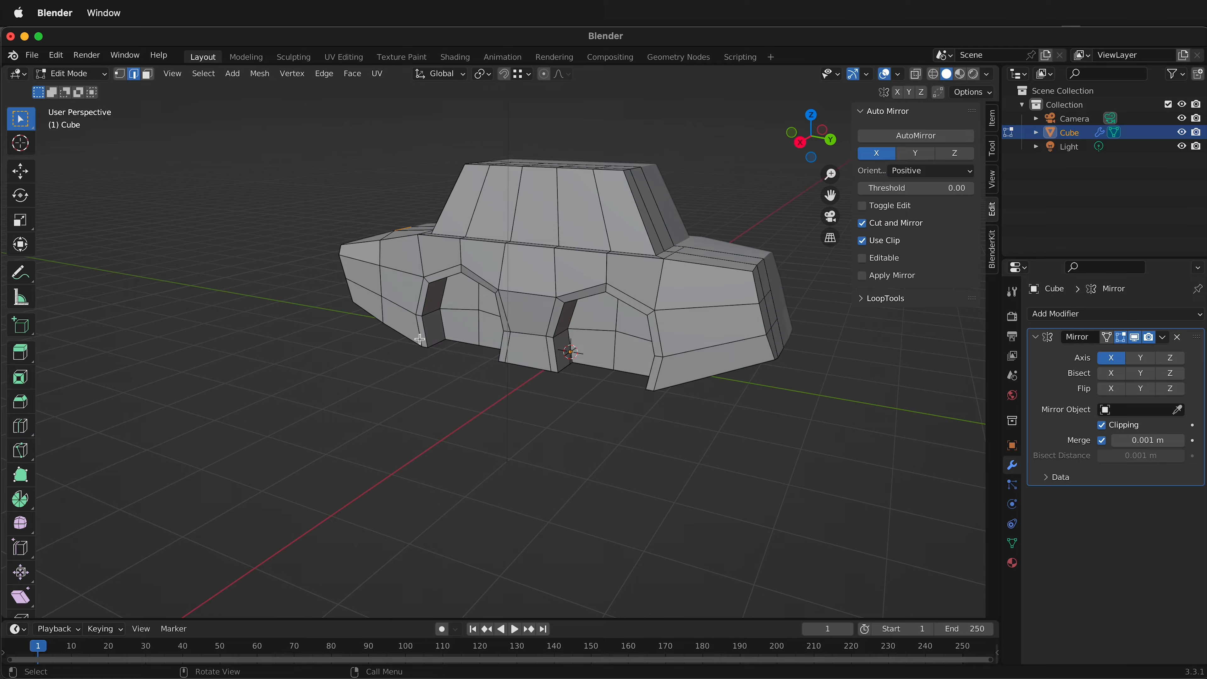
left_click(419, 339)
left_click(420, 297, "shift")
left_click(440, 271, "shift")
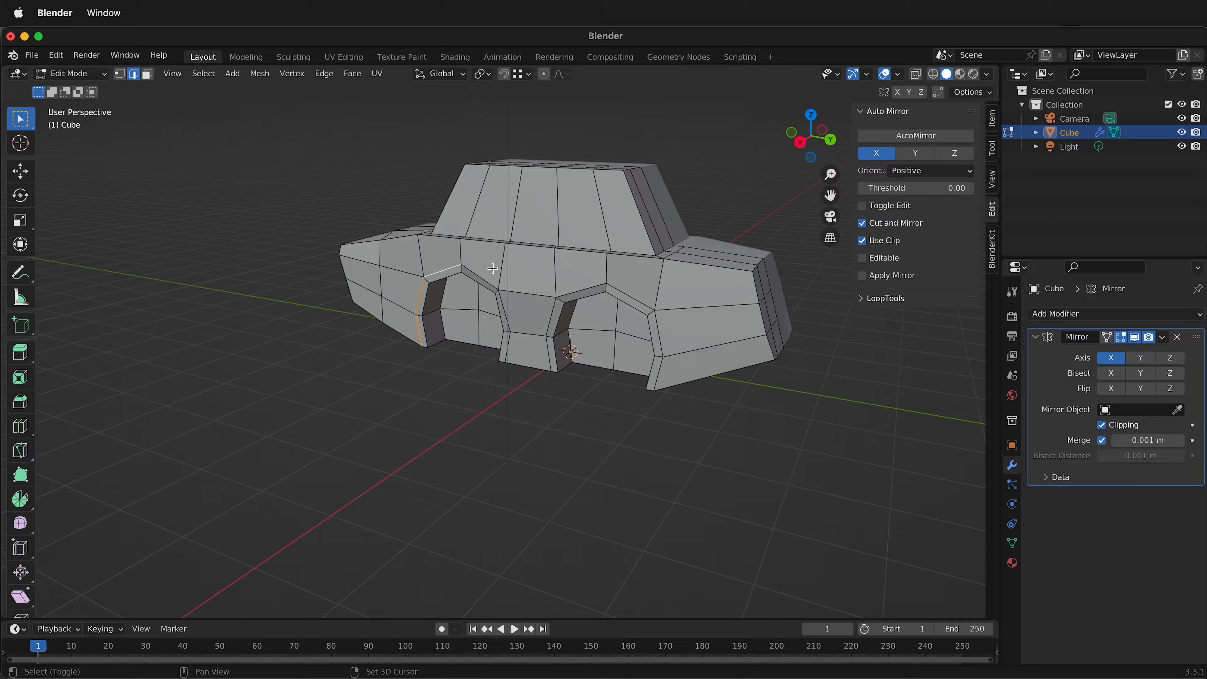
left_click(477, 278, "shift")
Select the rim faces around both wheel arches and move them about 0.129 m outward along X.
key("3")
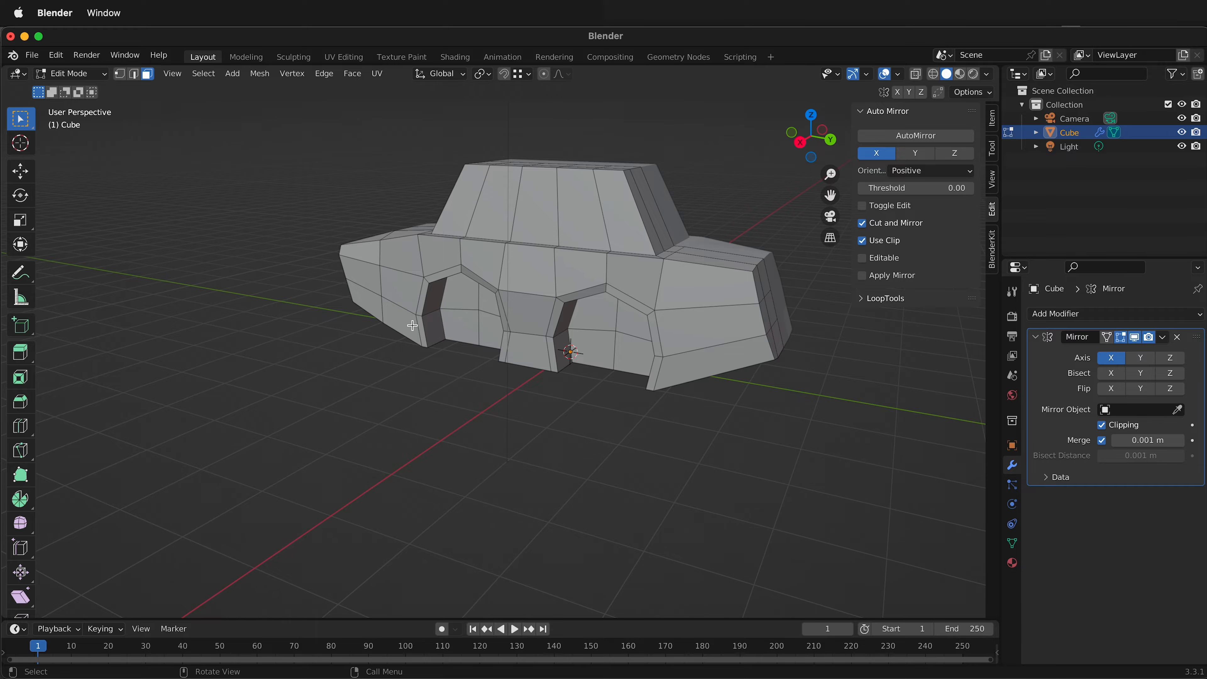
left_click(420, 332)
left_click(424, 295, "shift")
left_click(442, 272, "shift")
left_click(480, 278, "shift")
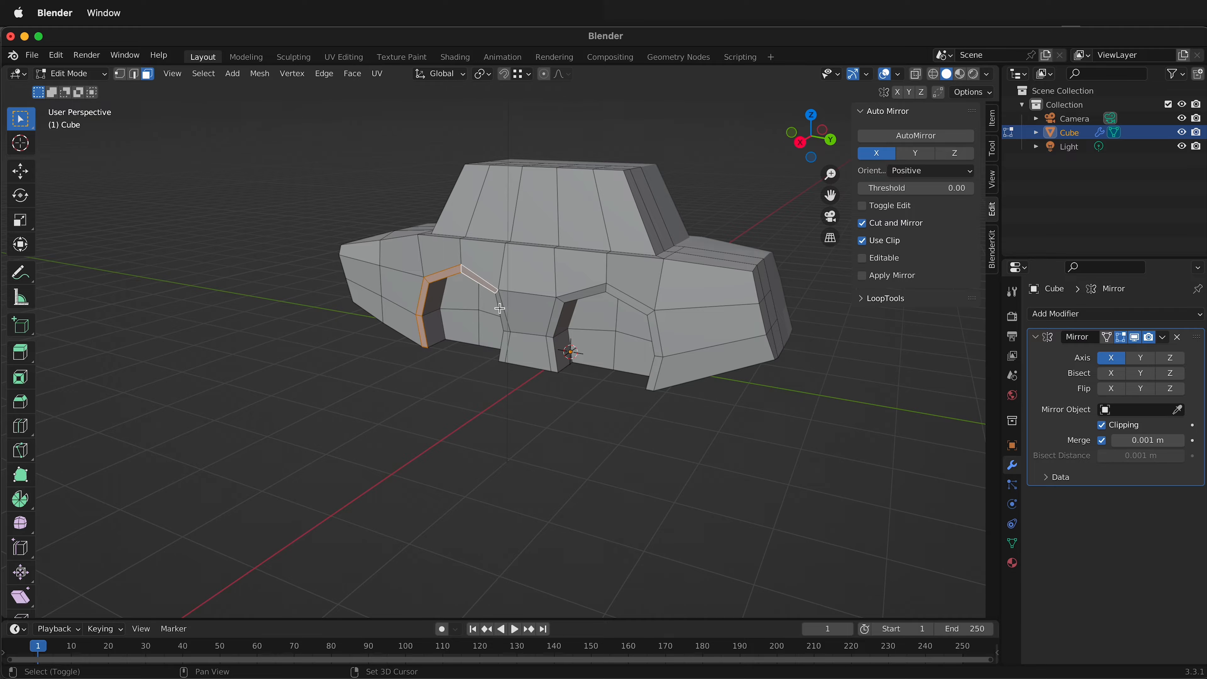
left_click(499, 305, "shift")
left_click(506, 346, "shift")
left_click(557, 354, "shift")
left_click(557, 313, "shift")
left_click(577, 291, "shift")
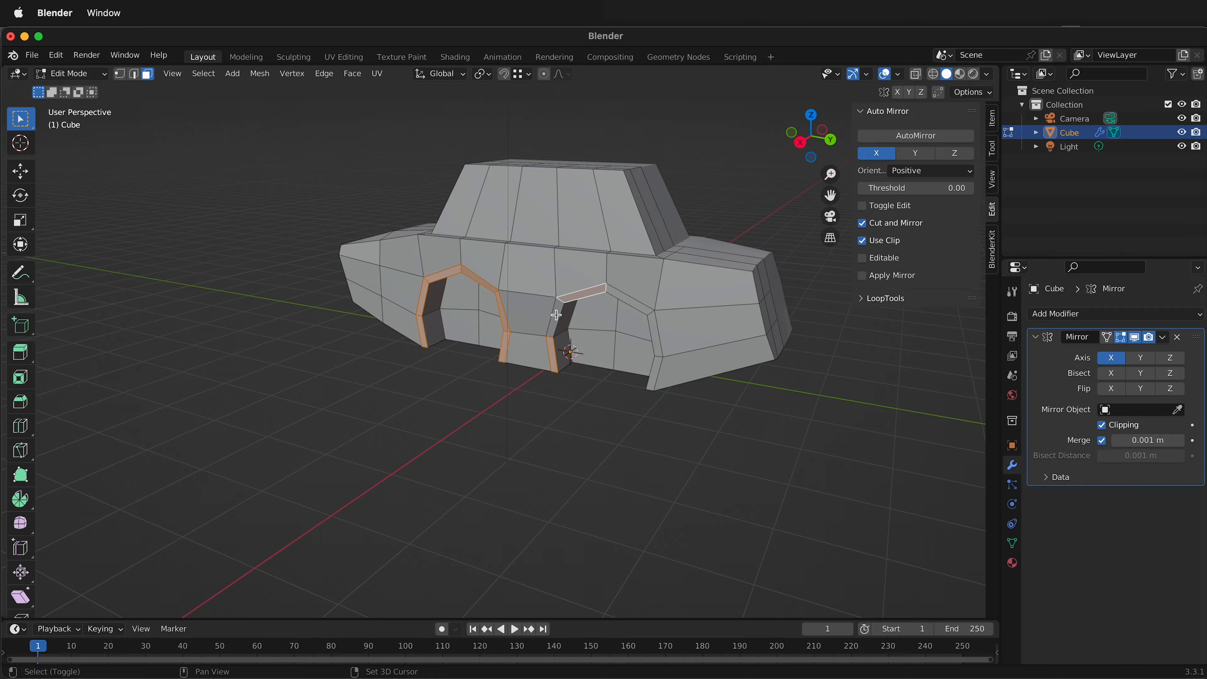
left_click(644, 314, "shift")
left_click(656, 334, "shift")
left_click(655, 370, "shift")
middle_click_drag(655, 369, 605, 367)
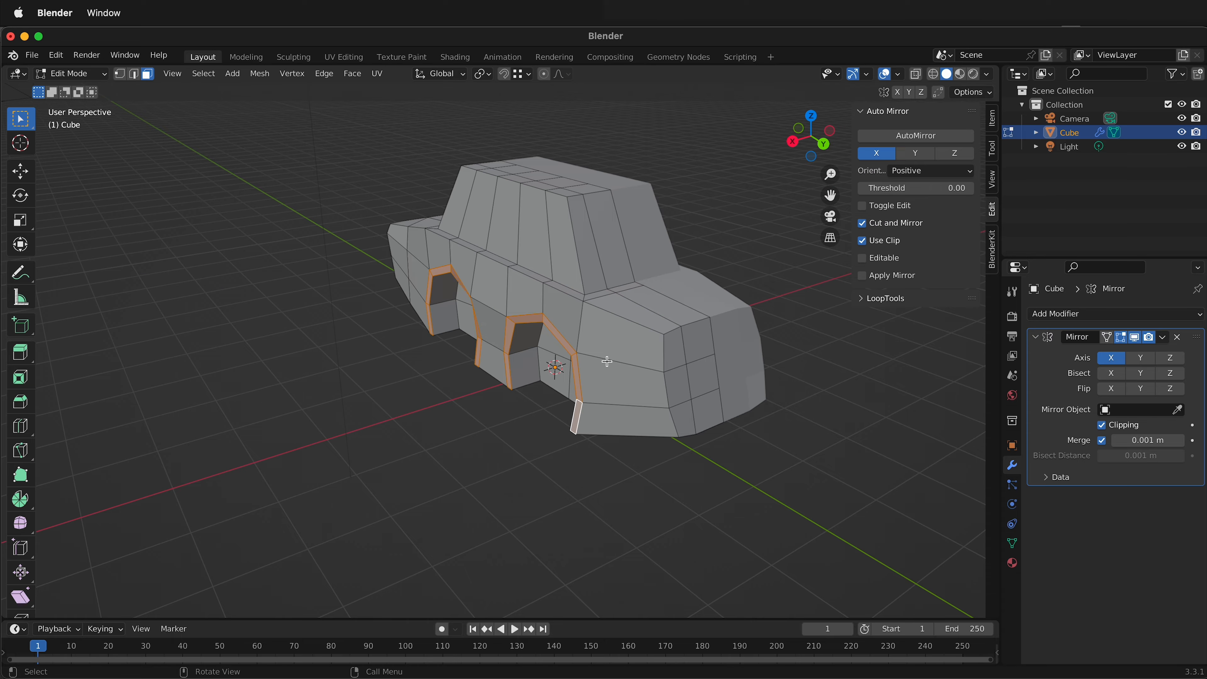
key("g")
key("x")
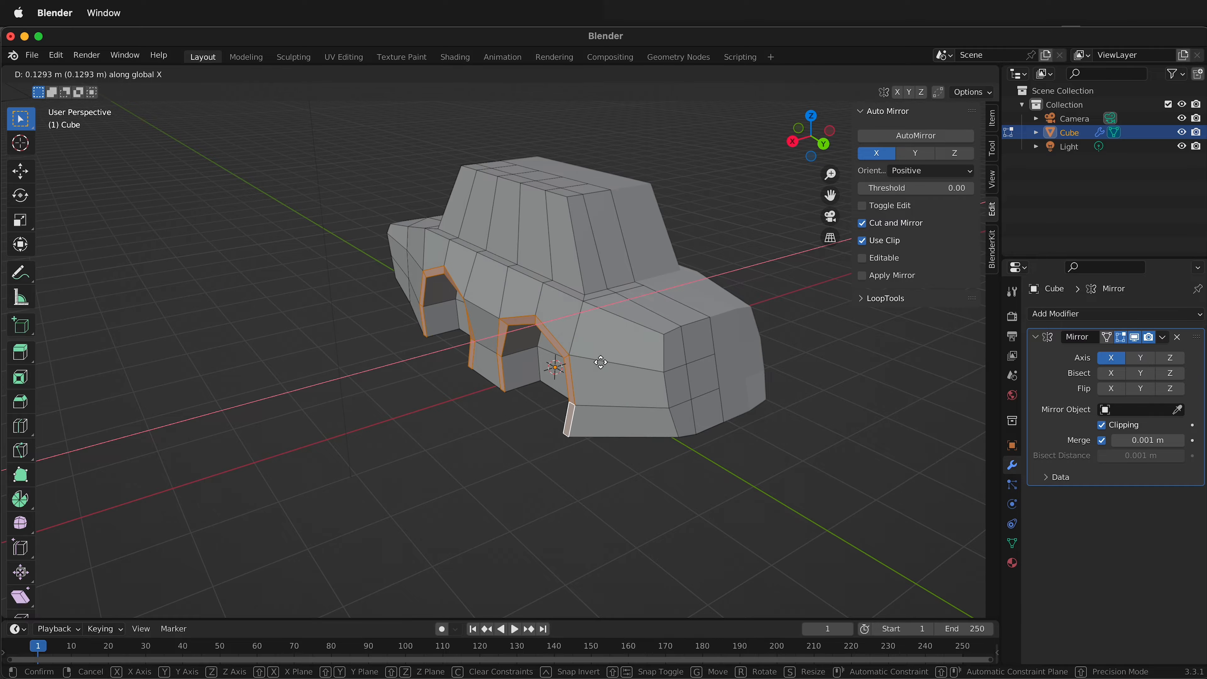
left_click(600, 362)
Move the horizontal side edge between the two wheel arches about -0.09 m along X.
middle_click_drag(600, 362, 520, 329)
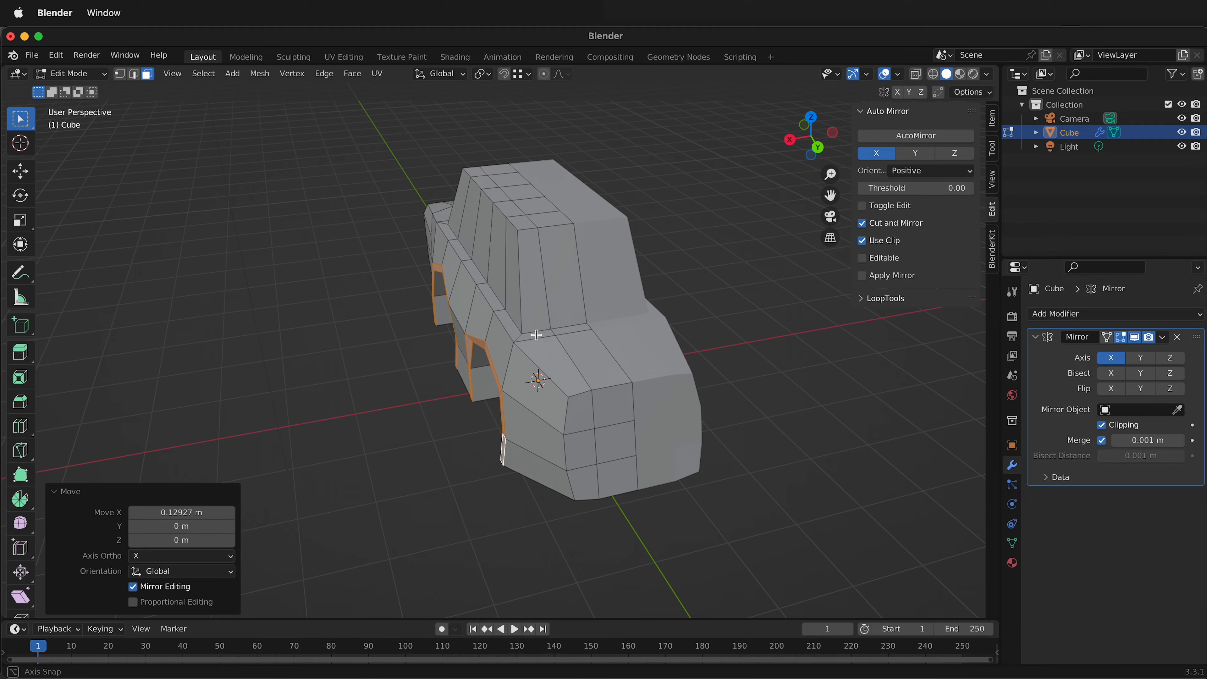
left_click(457, 311)
key("2")
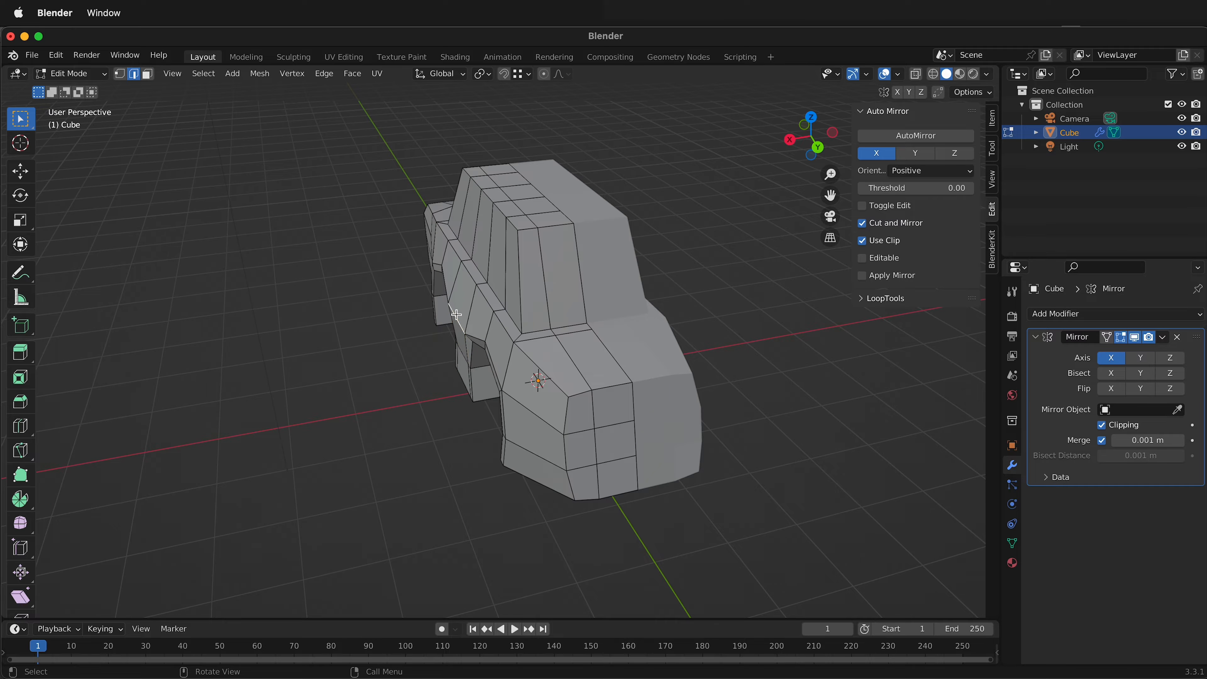
key("g")
key("y")
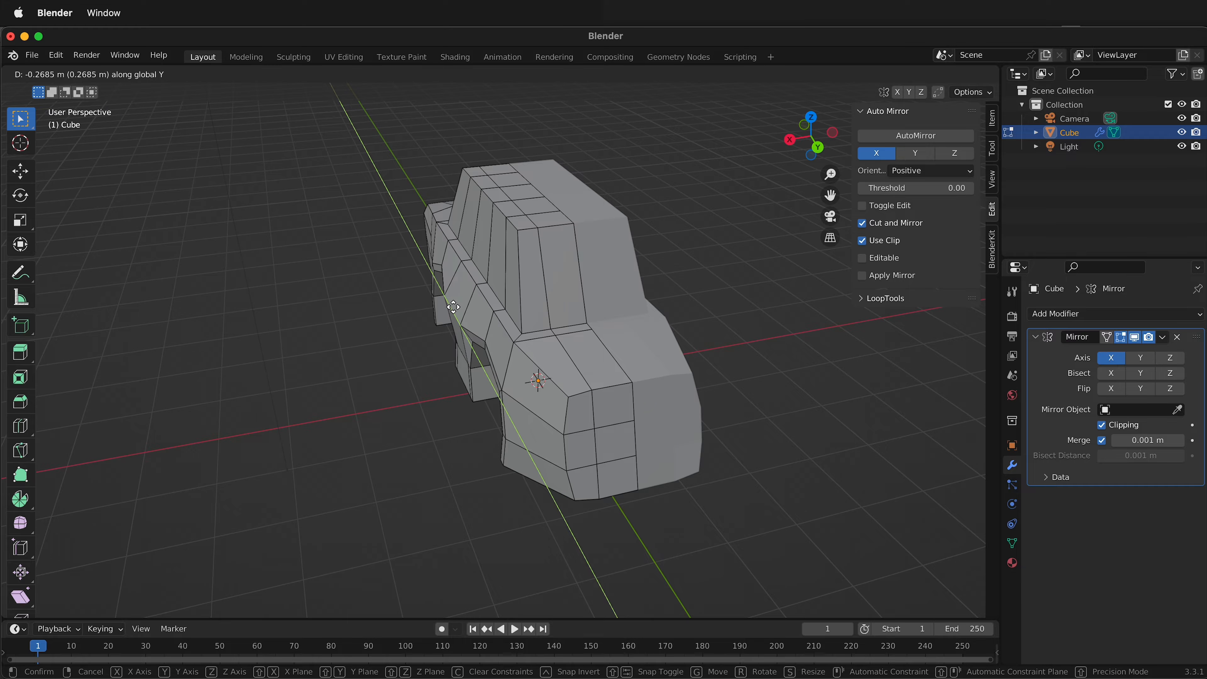
key("x")
left_click(472, 343)
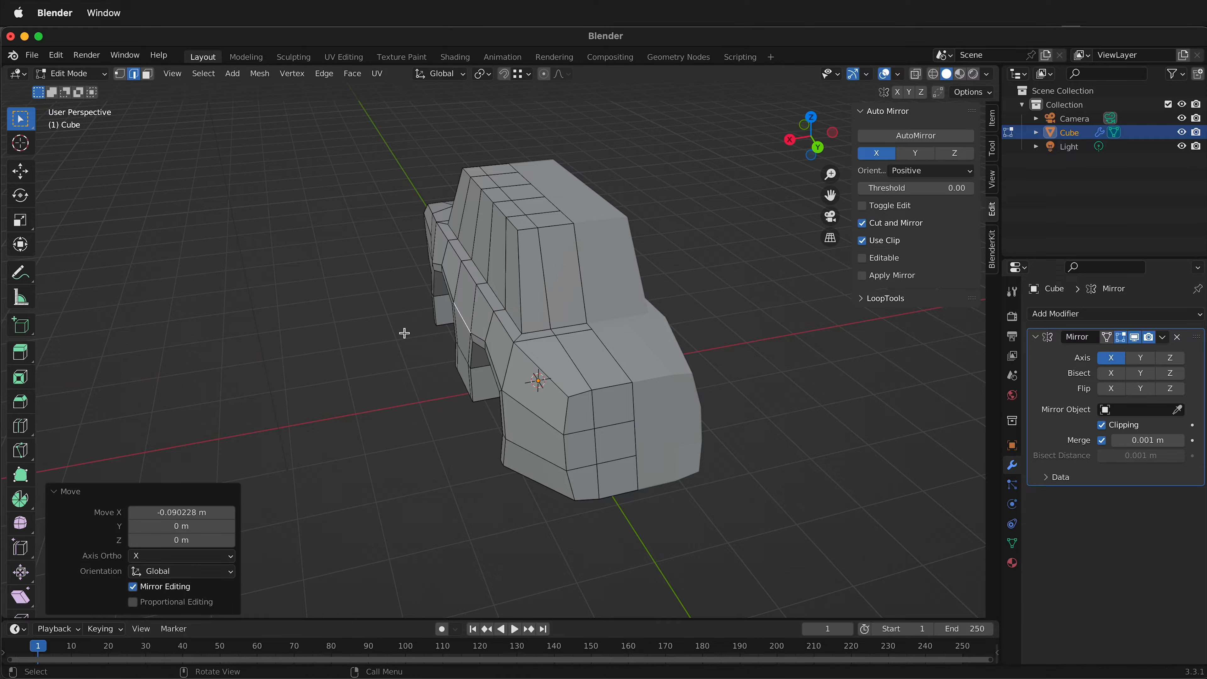
Inset the two windshield faces on the negative-Y side of the cabin together by about 0.082 m.
middle_click_drag(404, 334, 459, 226)
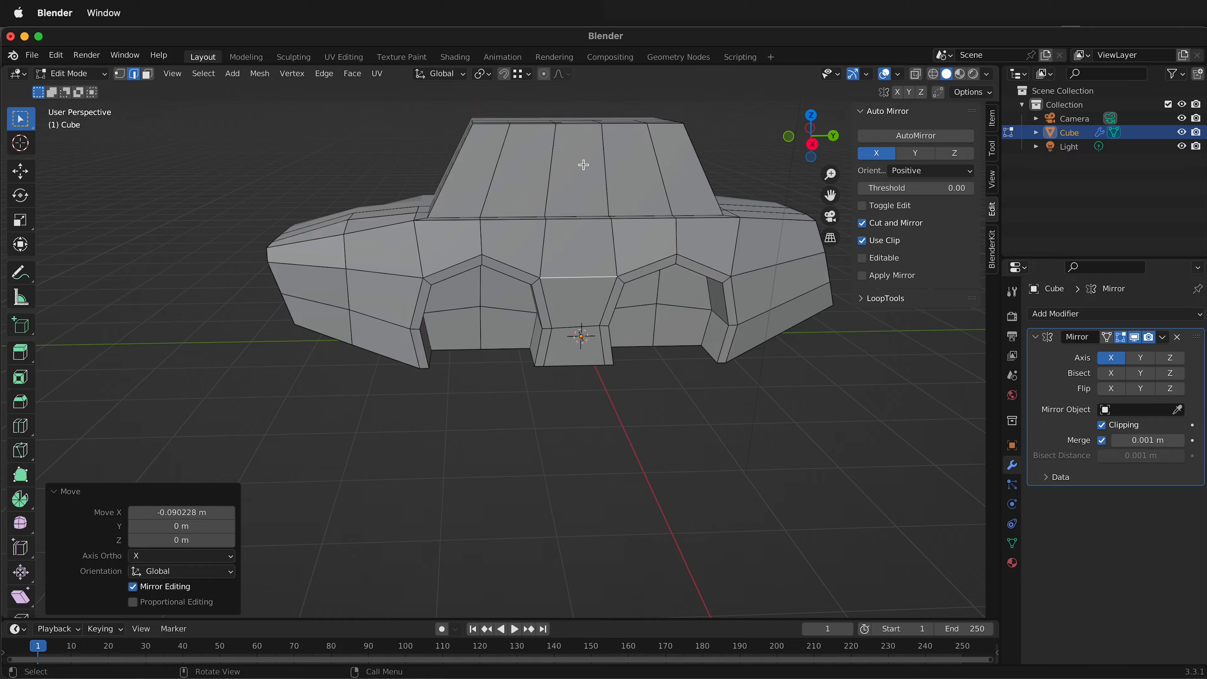
mouse_move(635, 283)
middle_mouse_down()
mouse_move(458, 318)
mouse_move(552, 348)
mouse_move(778, 289)
mouse_move(502, 242)
mouse_move(487, 283)
mouse_move(523, 307)
mouse_move(627, 274)
middle_mouse_up()
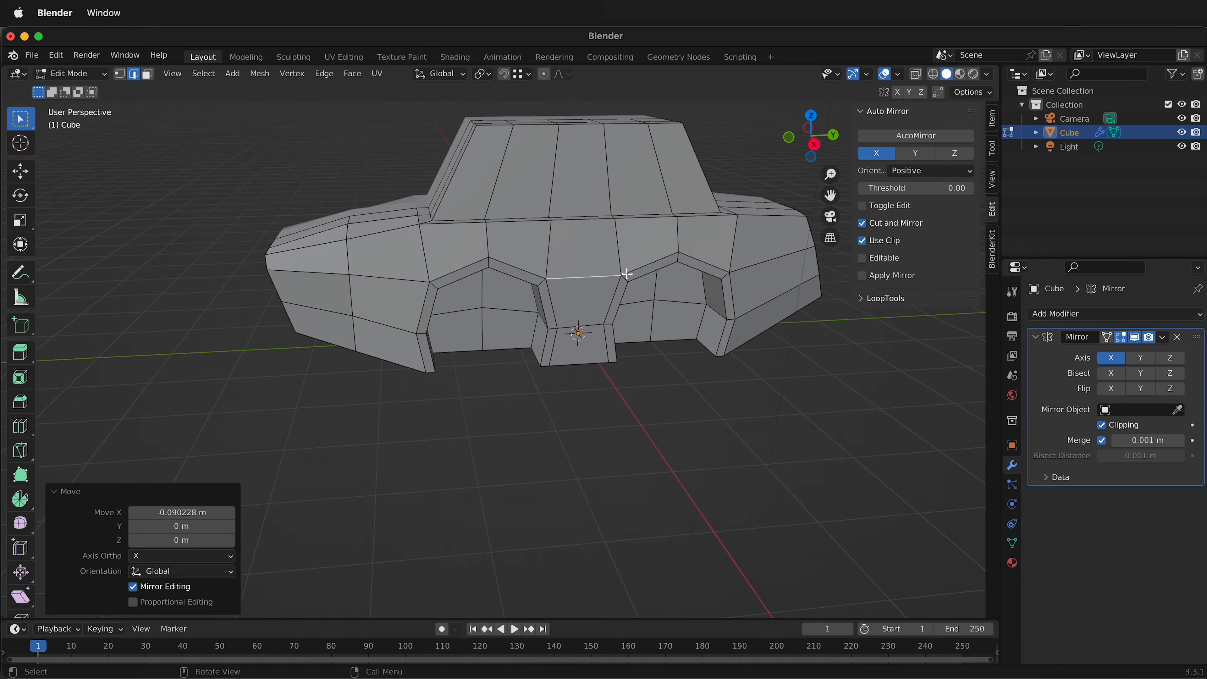
middle_click_drag(462, 198, 538, 203)
key("3")
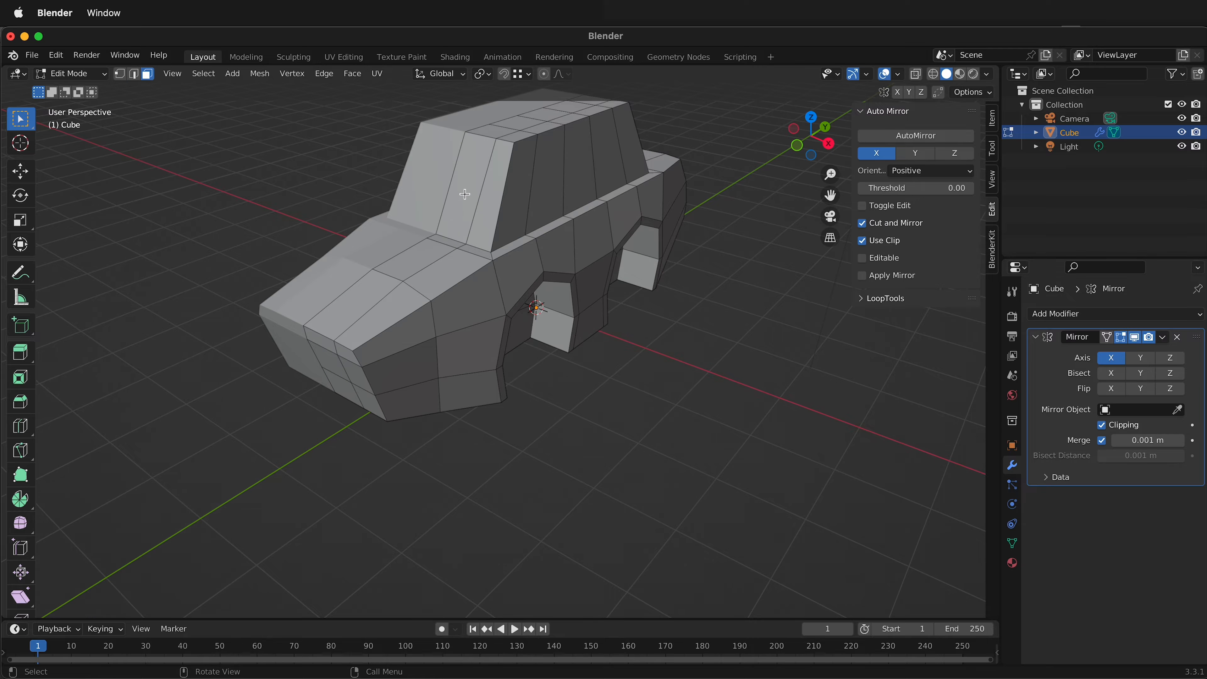
left_click(463, 191)
left_click(494, 193, "shift")
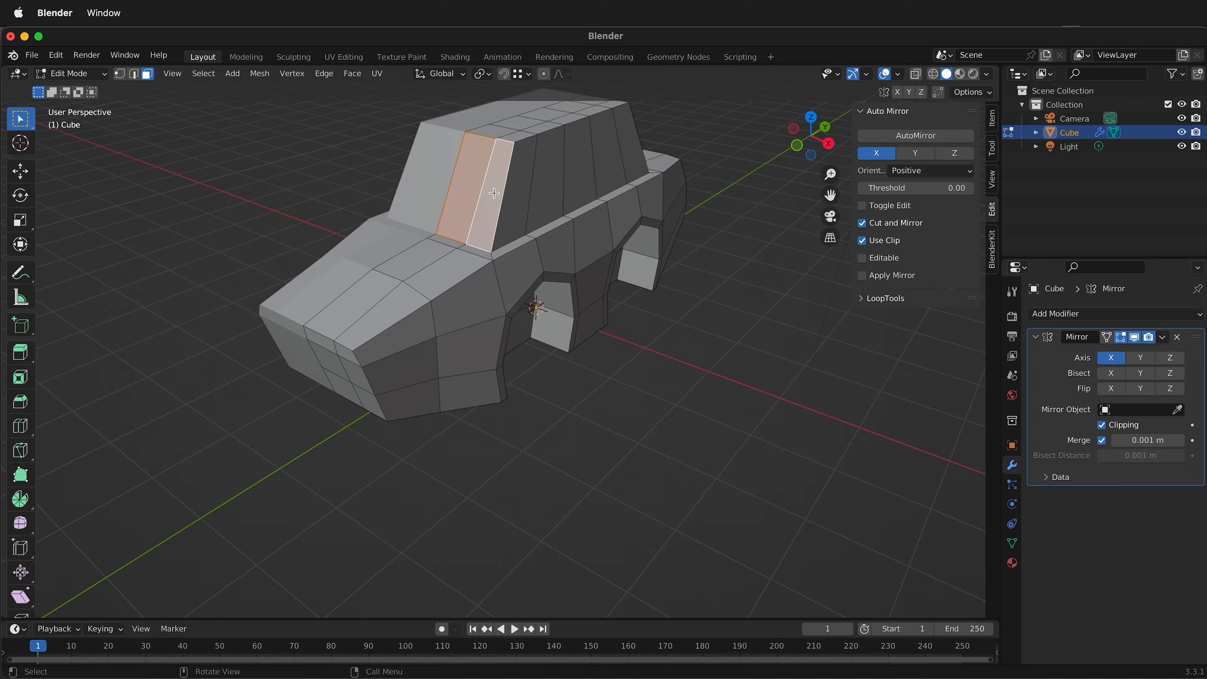
key("i")
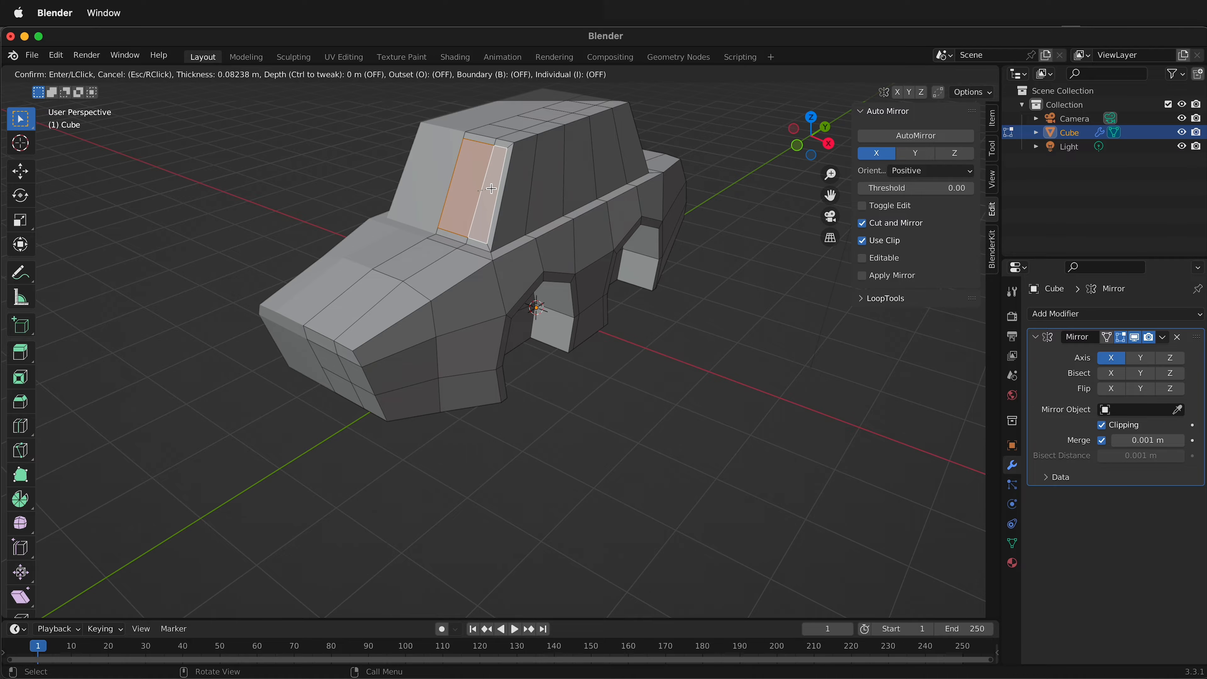
left_click(491, 189)
Add one centred vertical loop cut through the side section between the two wheel arches and up the cabin.
middle_click_drag(574, 198, 479, 191)
left_click(478, 195)
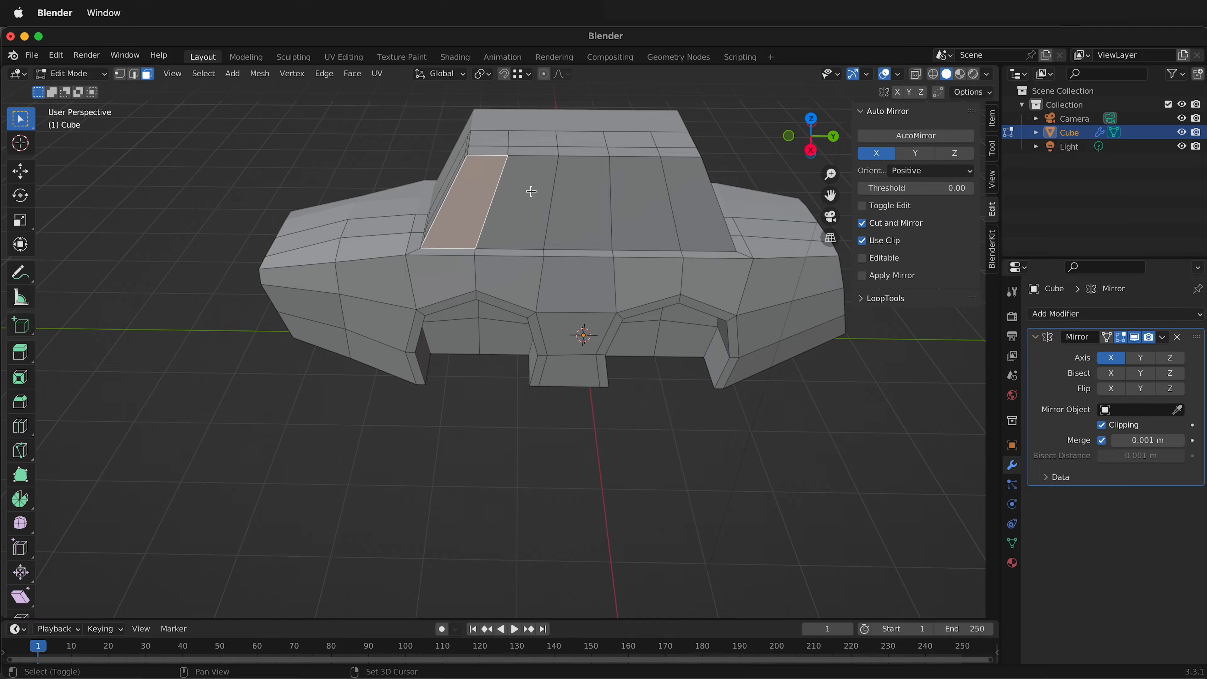
left_click(532, 202, "shift")
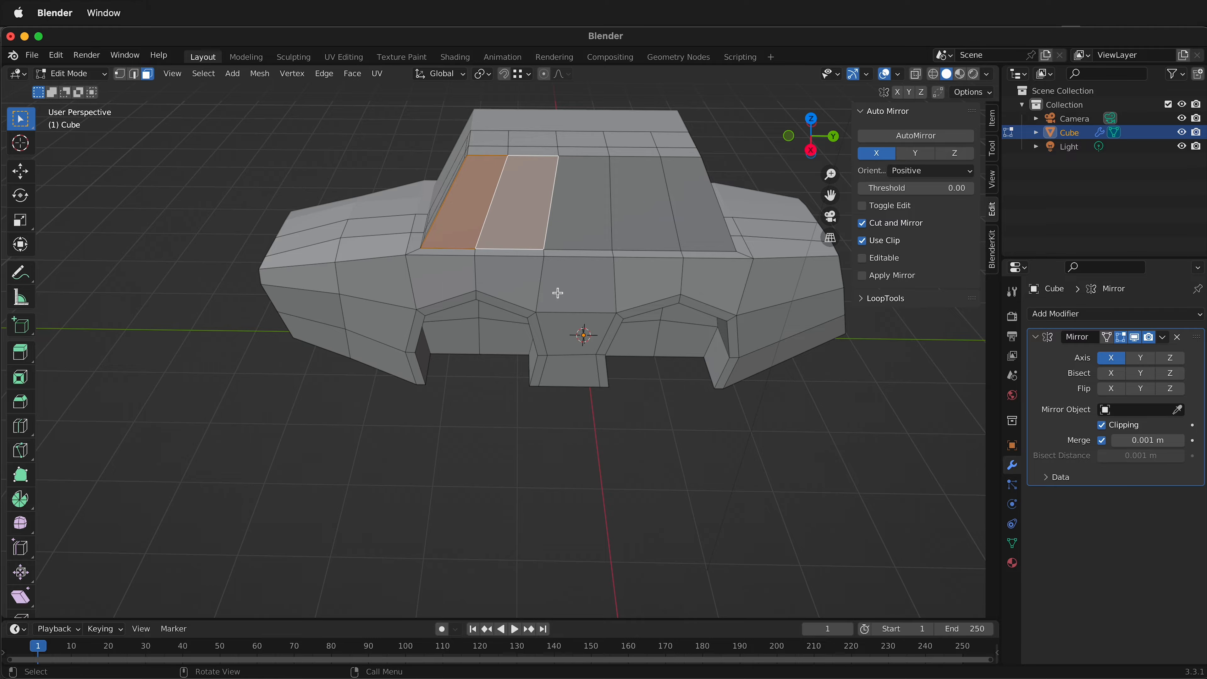
key("ctrl+r")
left_click(571, 291)
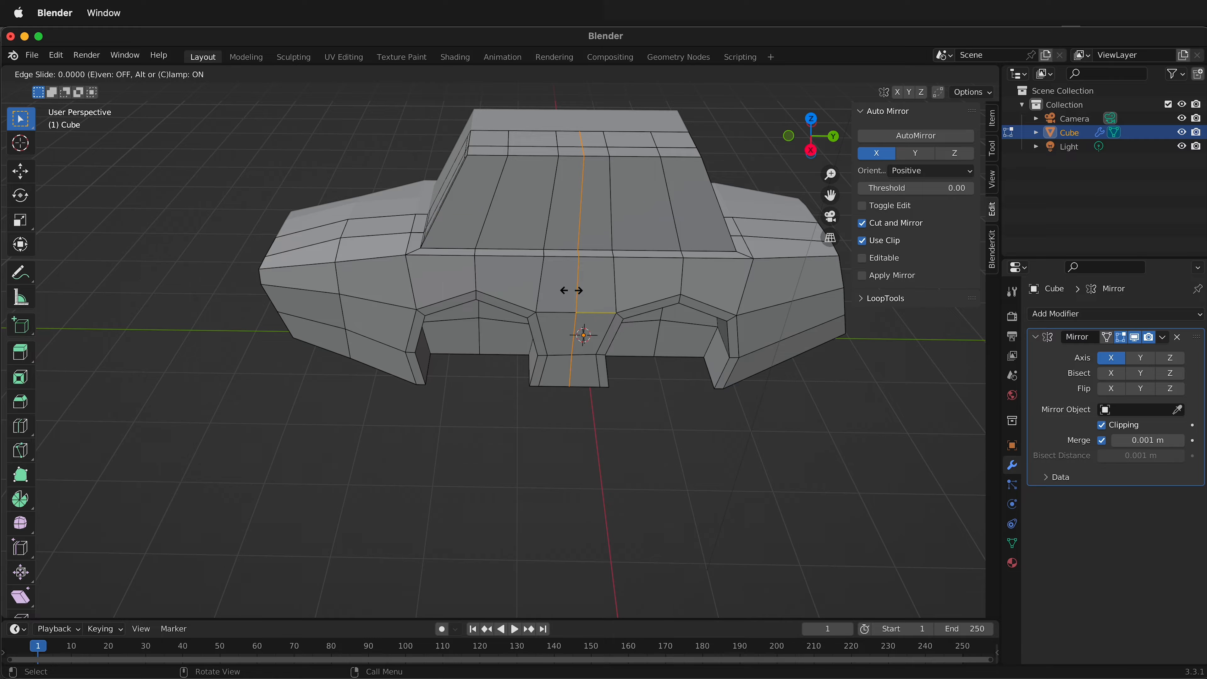
right_click(572, 290)
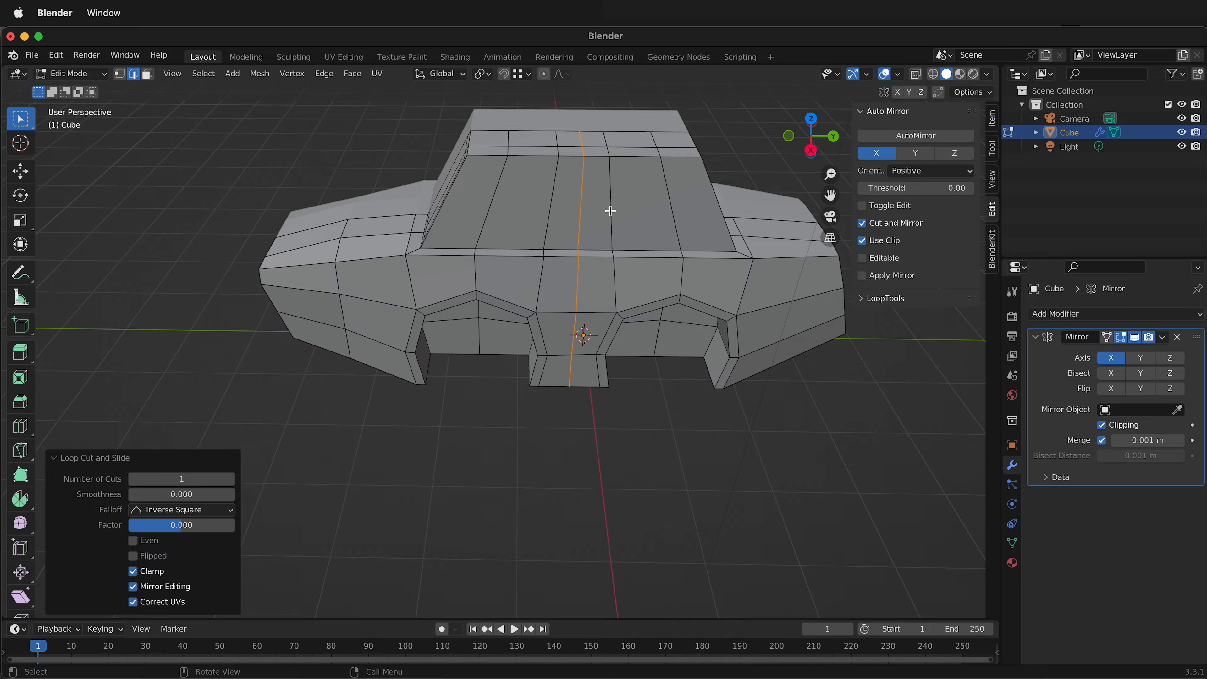
Inset the three cabin side faces on the negative-Y side of the new loop cut together by about 0.081 m.
key("3")
left_click(472, 210)
left_click(516, 214, "shift")
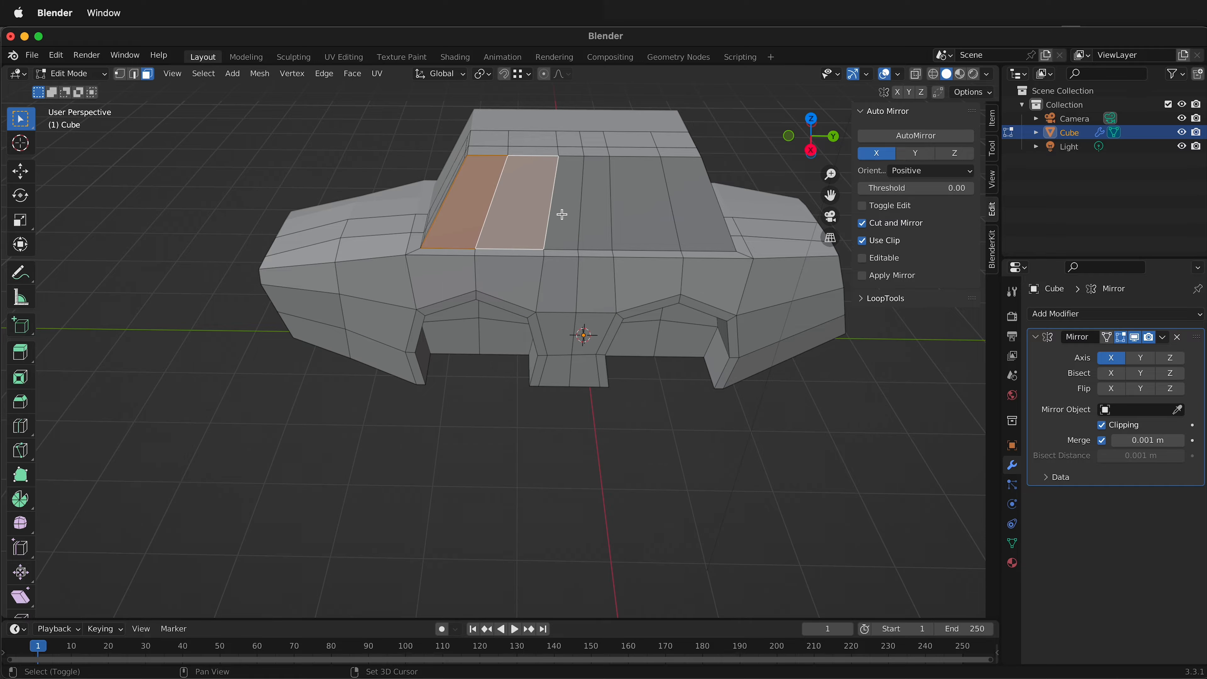
left_click(564, 215, "shift")
key("i")
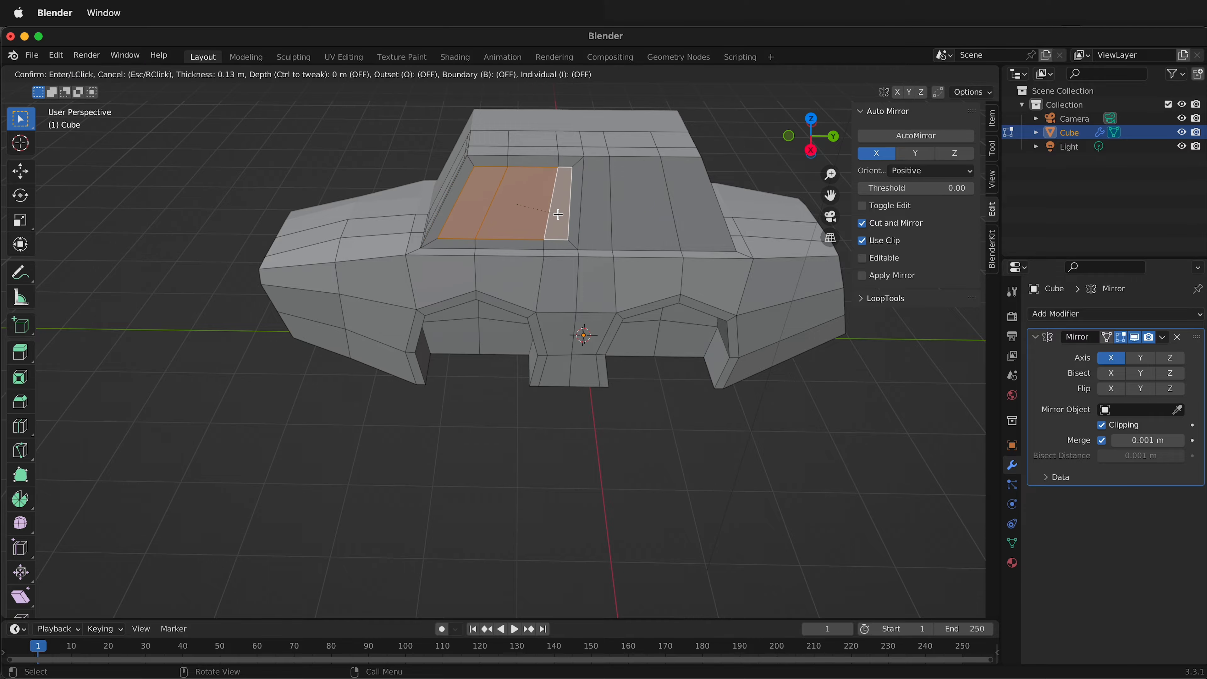
left_click(561, 214)
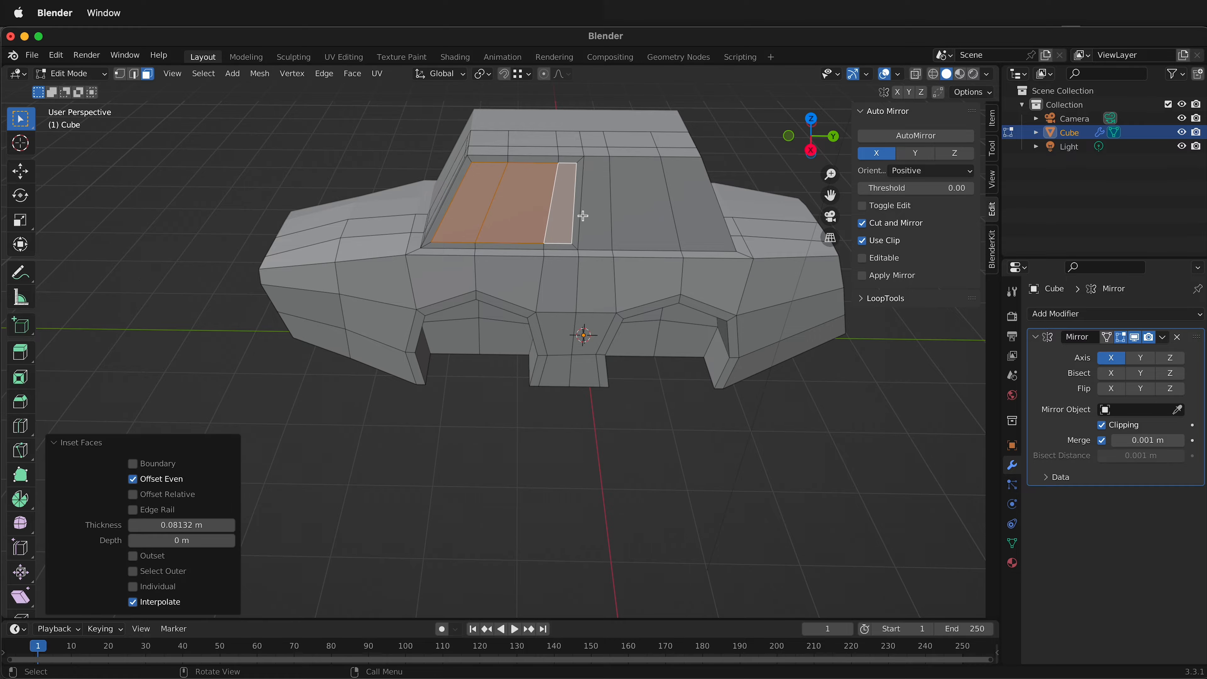
Inset the three cabin side faces on the positive-Y side of the middle loop together by about 0.073 m.
left_click(592, 214)
left_click(639, 215, "shift")
left_click(695, 216, "shift")
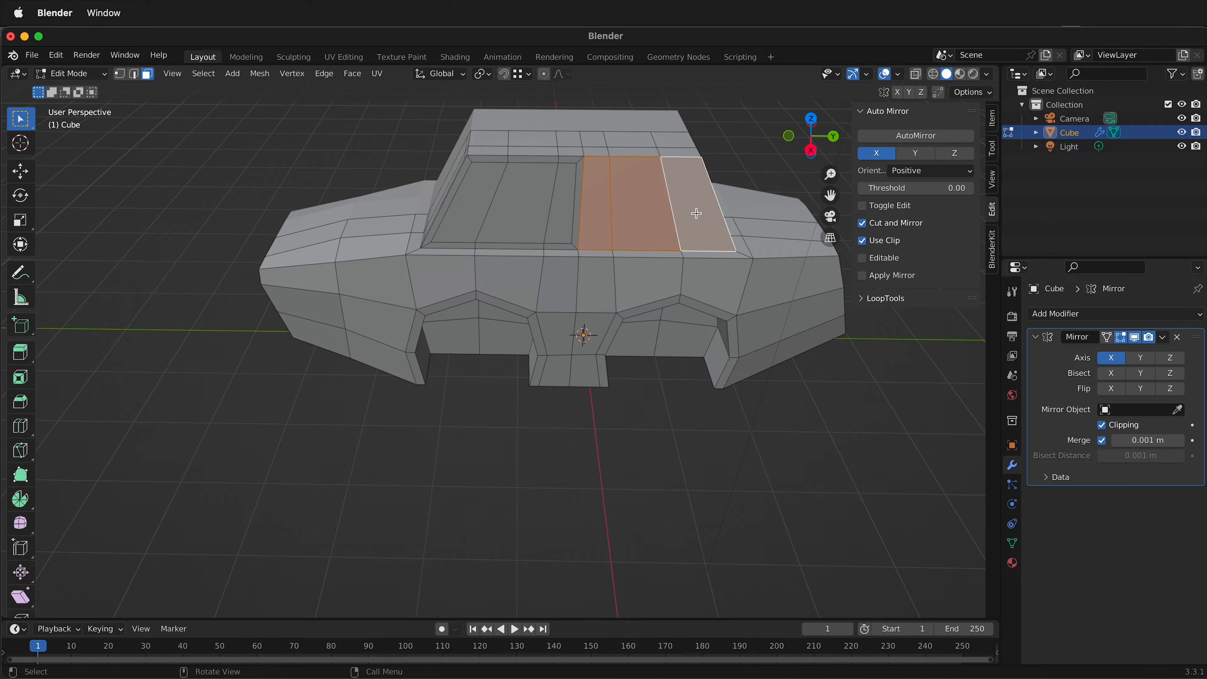
key("i")
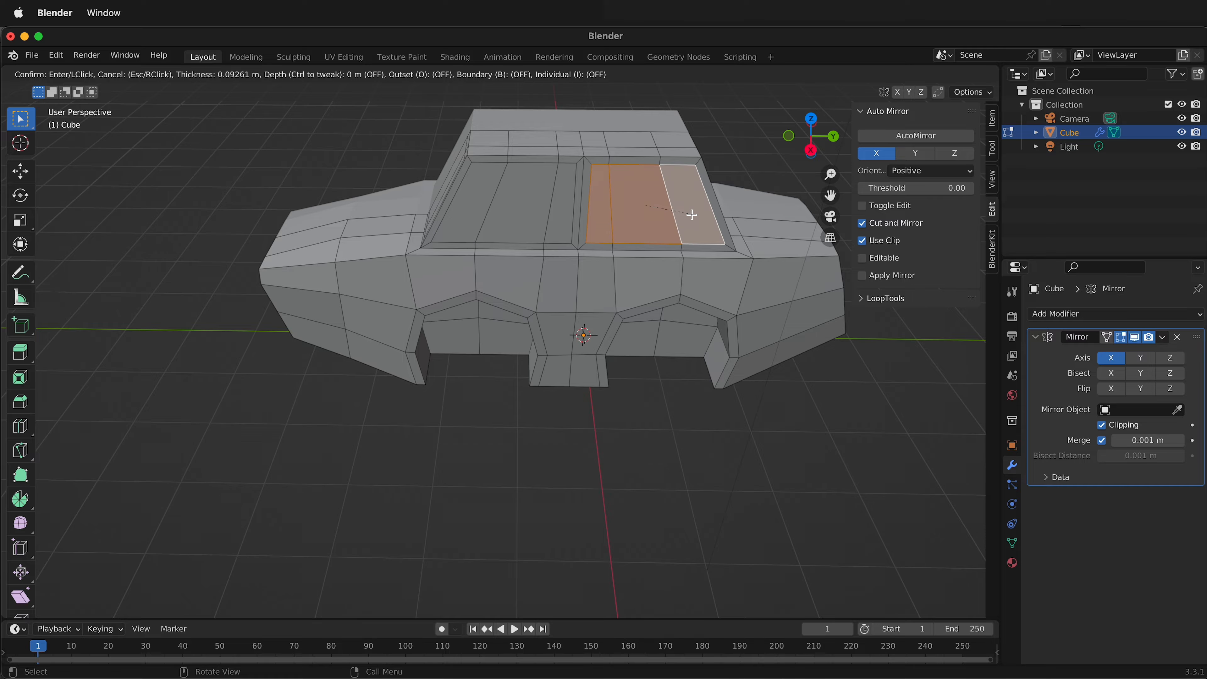
left_click(692, 215)
Inset the two window faces on the positive-Y end of the cabin together by about 0.087 m.
middle_click_drag(694, 218, 566, 257)
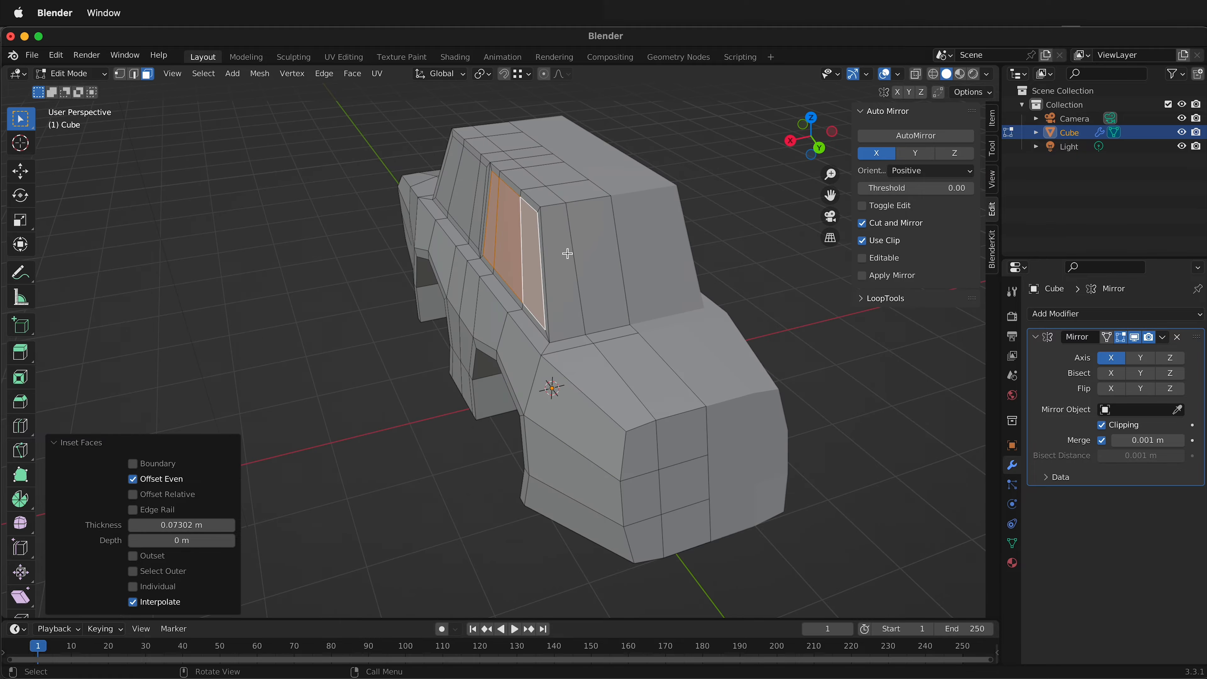
left_click(566, 262)
left_click(602, 255, "shift")
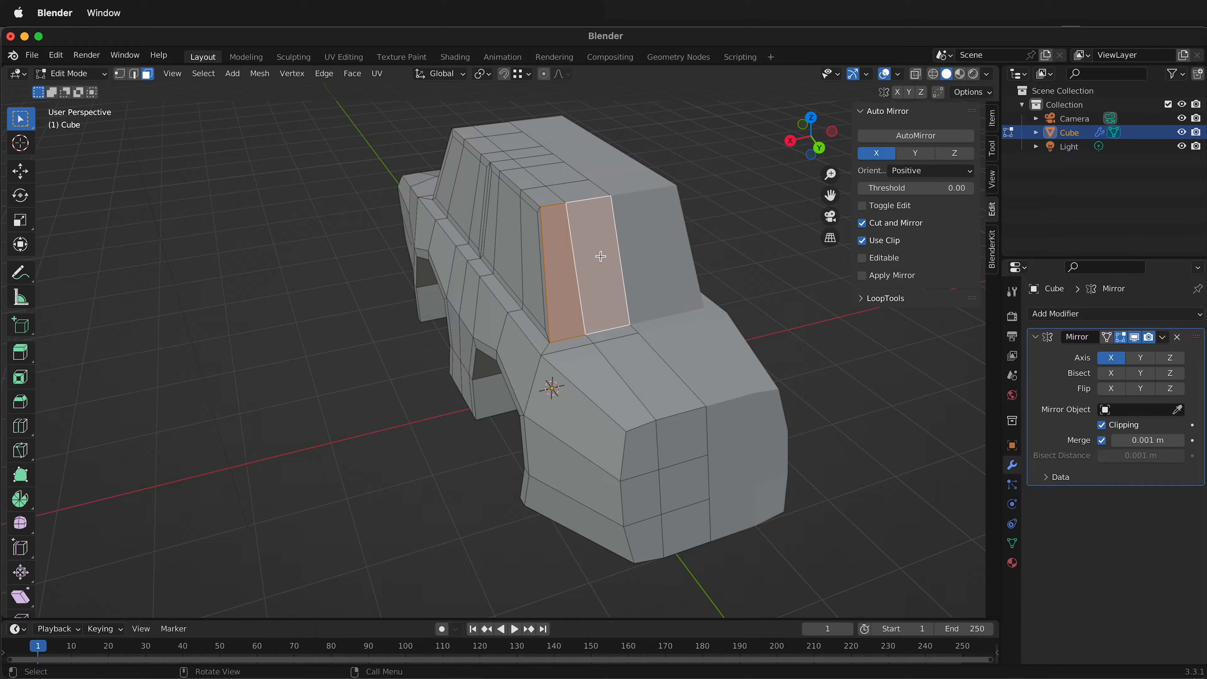
key("i")
left_click(596, 257)
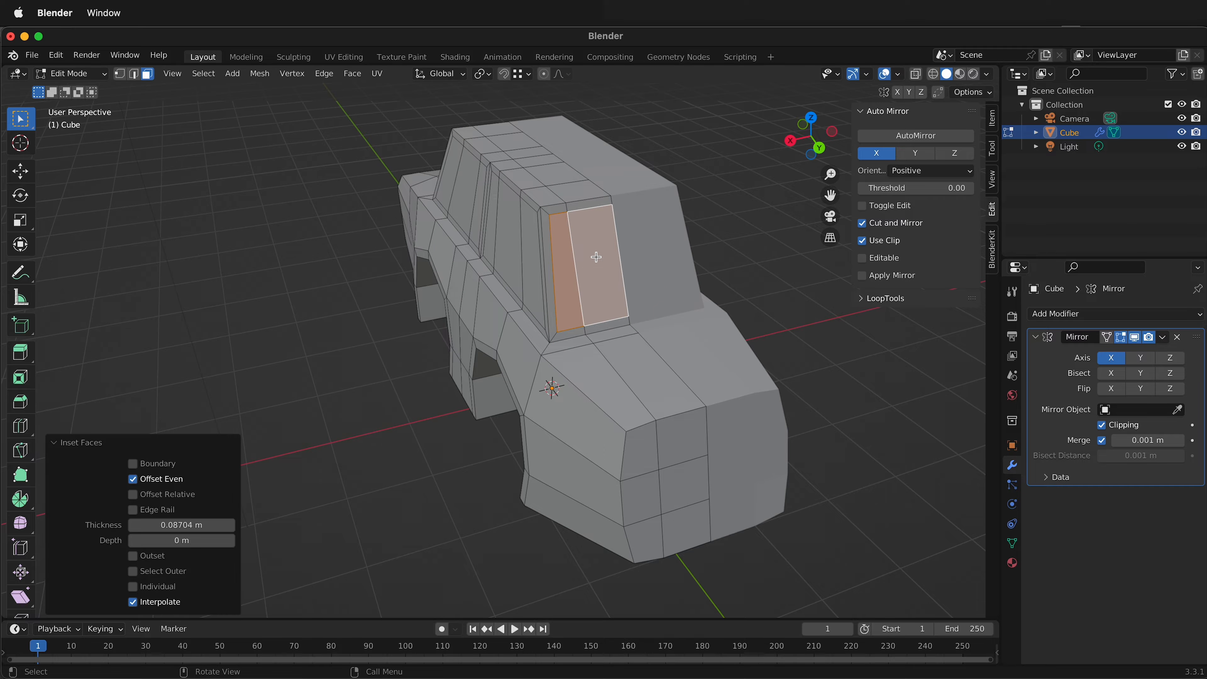
Select all inset window faces at the side and both ends of the cabin and extrude them along normals by about -0.062 m.
middle_click_drag(545, 277, 666, 266)
left_click(710, 204, "shift")
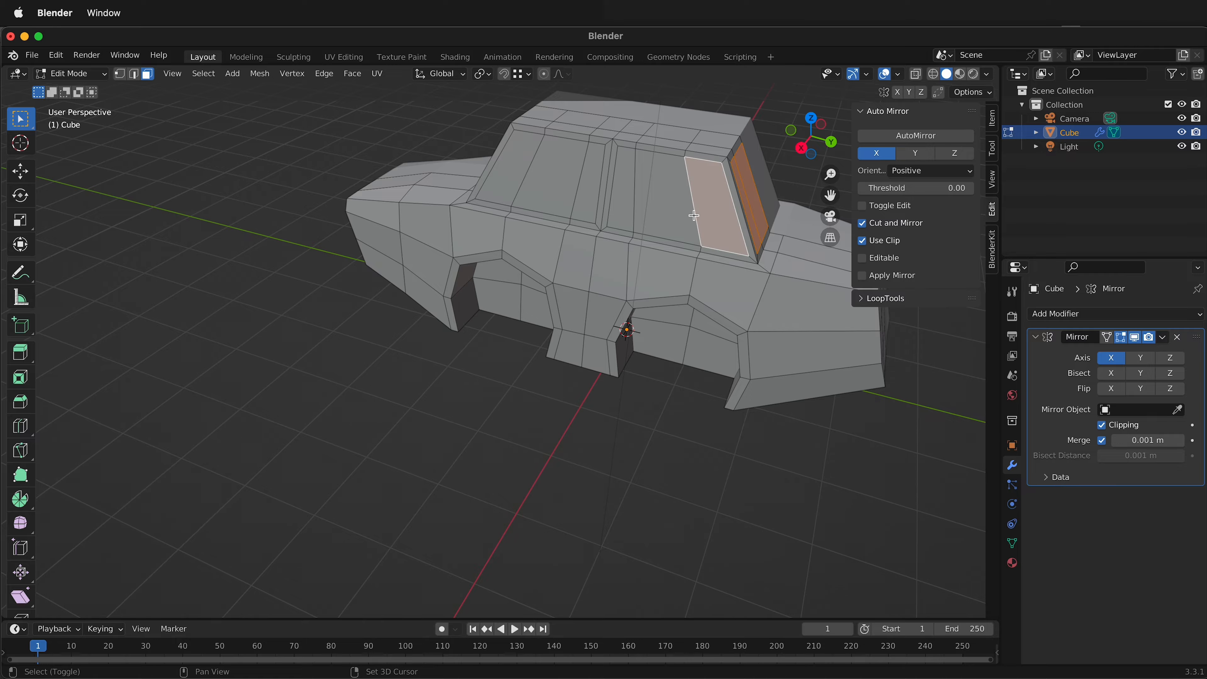
left_click(663, 202, "shift")
left_click(625, 200, "shift")
left_click(584, 192, "shift")
left_click(535, 180, "shift")
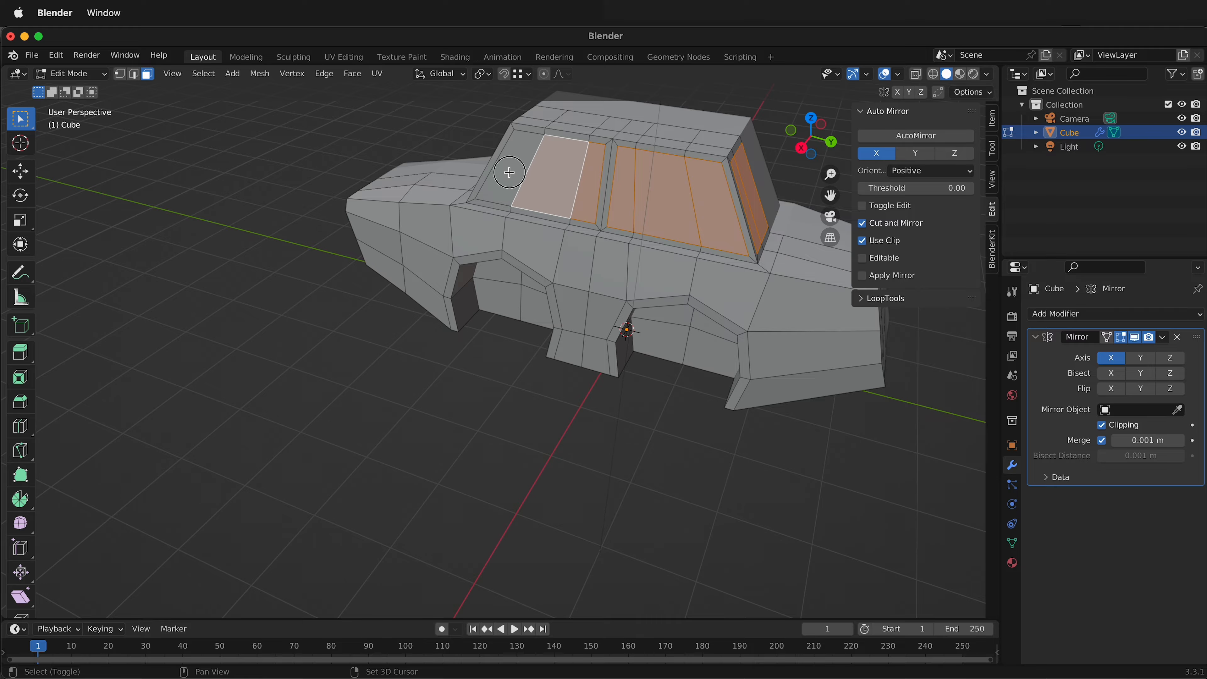
middle_click_drag(508, 172, 476, 185)
left_click(447, 194, "shift")
middle_click_drag(687, 278, 428, 401)
key("alt+e")
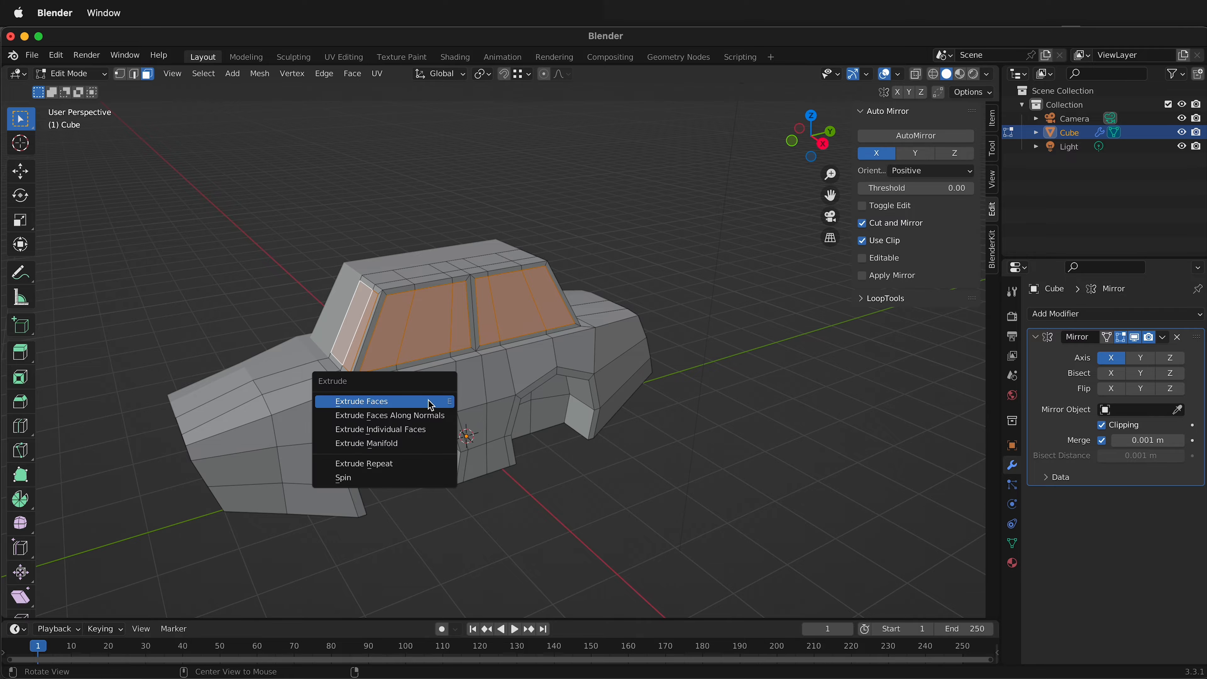
left_click(431, 414)
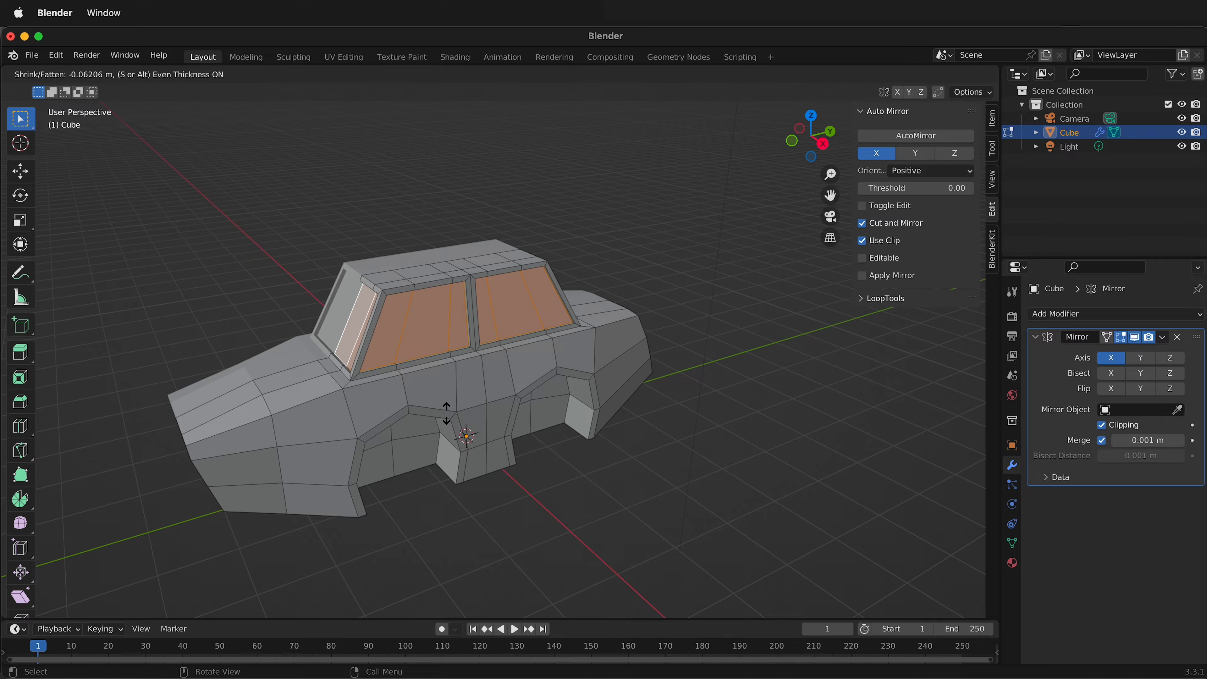
left_click(446, 412)
Clear the selection and move the outer vertex beside the windshield base about -0.098 m along X.
middle_click_drag(530, 328, 590, 302)
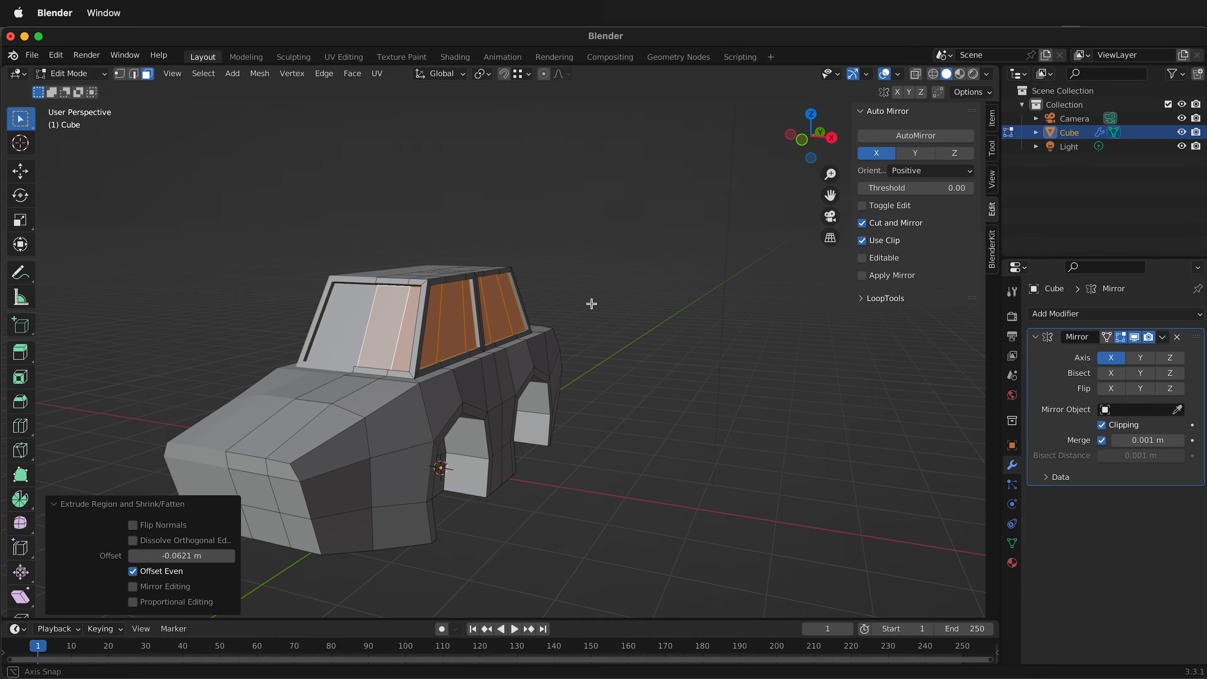
left_click(574, 476)
middle_click_drag(574, 477, 509, 359)
middle_click_drag(539, 400, 819, 501)
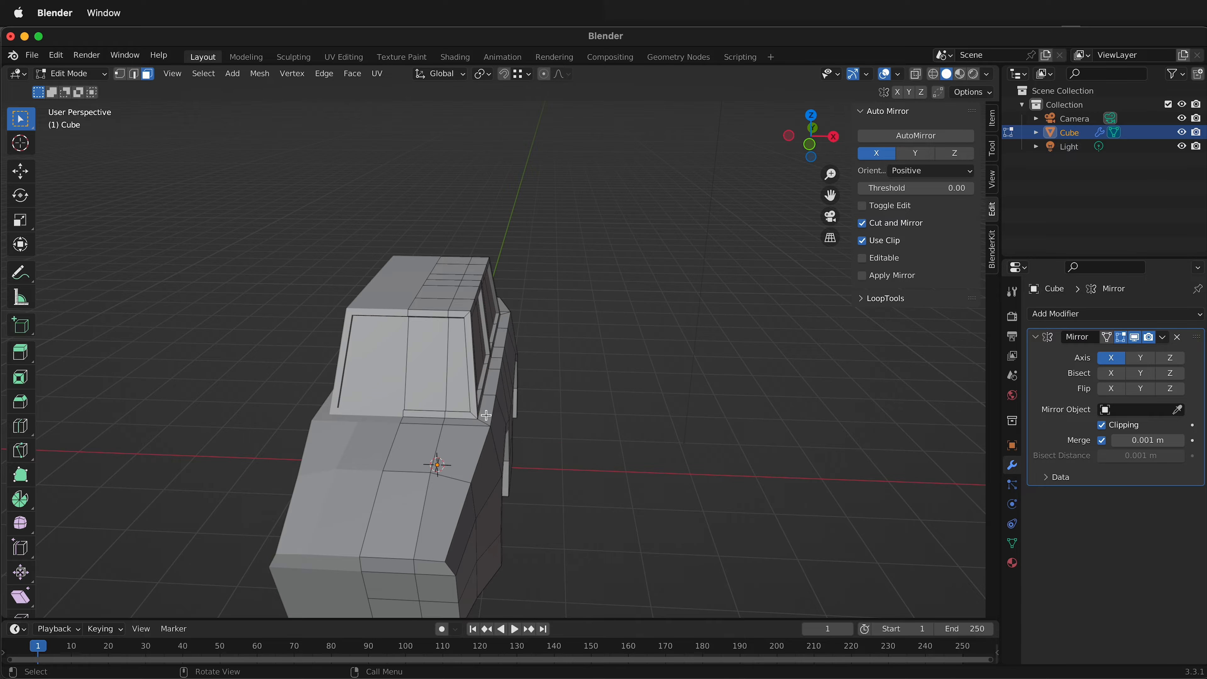
key("1")
left_click(492, 425)
key("g")
key("x")
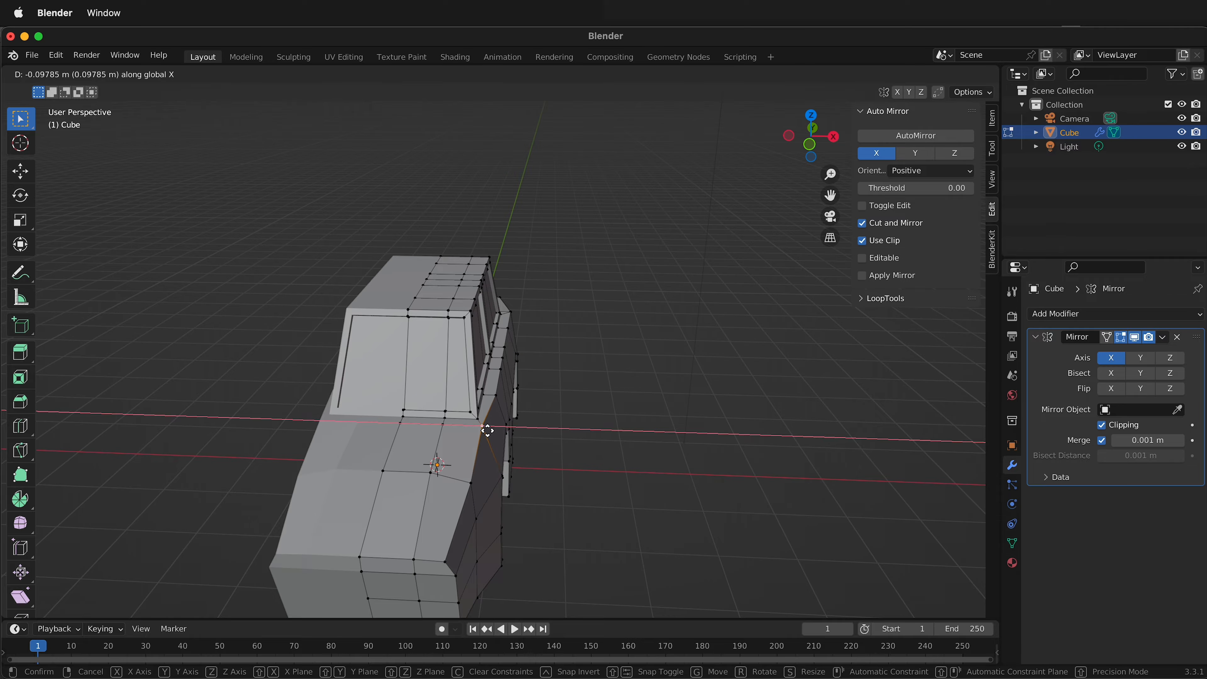
left_click(500, 408)
Move the outer body vertex beside the rear window base about -0.096 m along X.
left_click(509, 313)
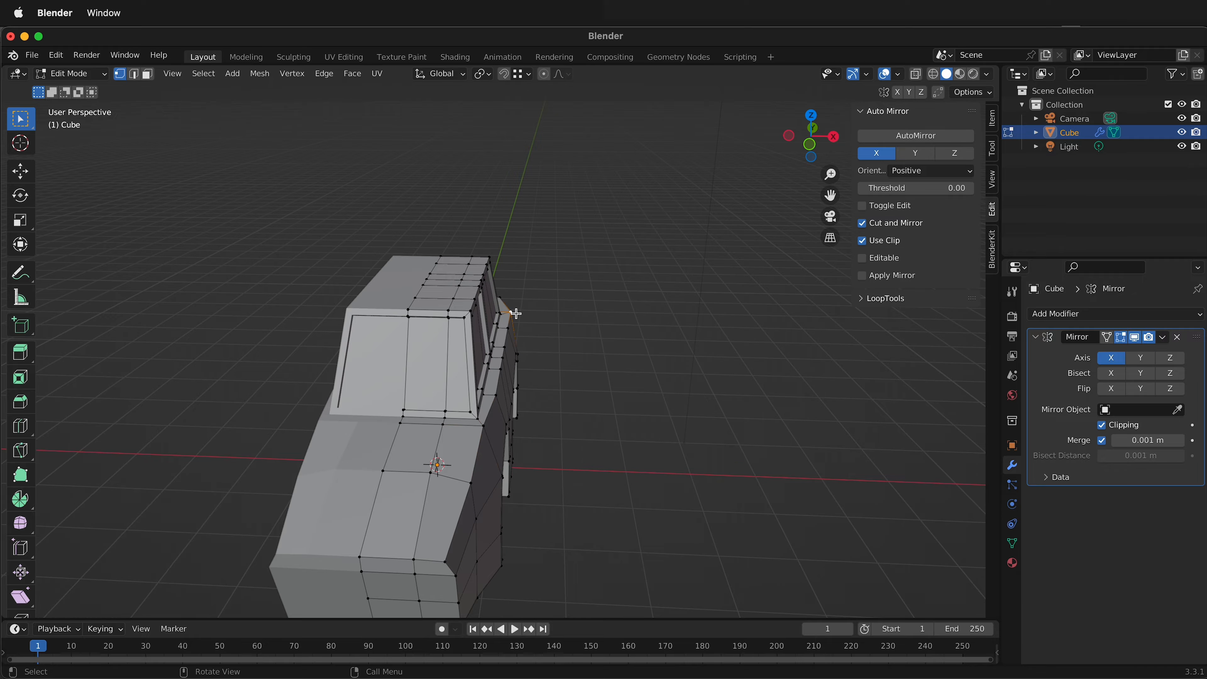
key("g")
key("x")
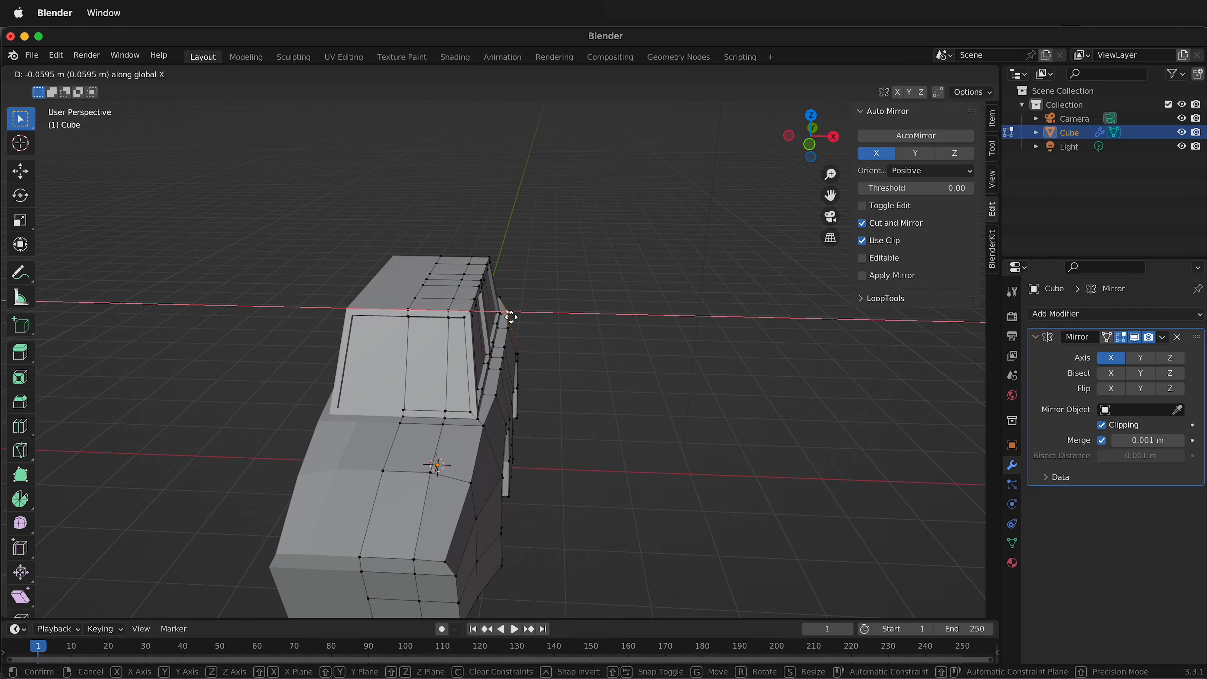
left_click(510, 320)
Select the two narrow faces in the middle of the roof's inner row and raise them slightly along Z.
middle_click_drag(480, 444, 390, 414)
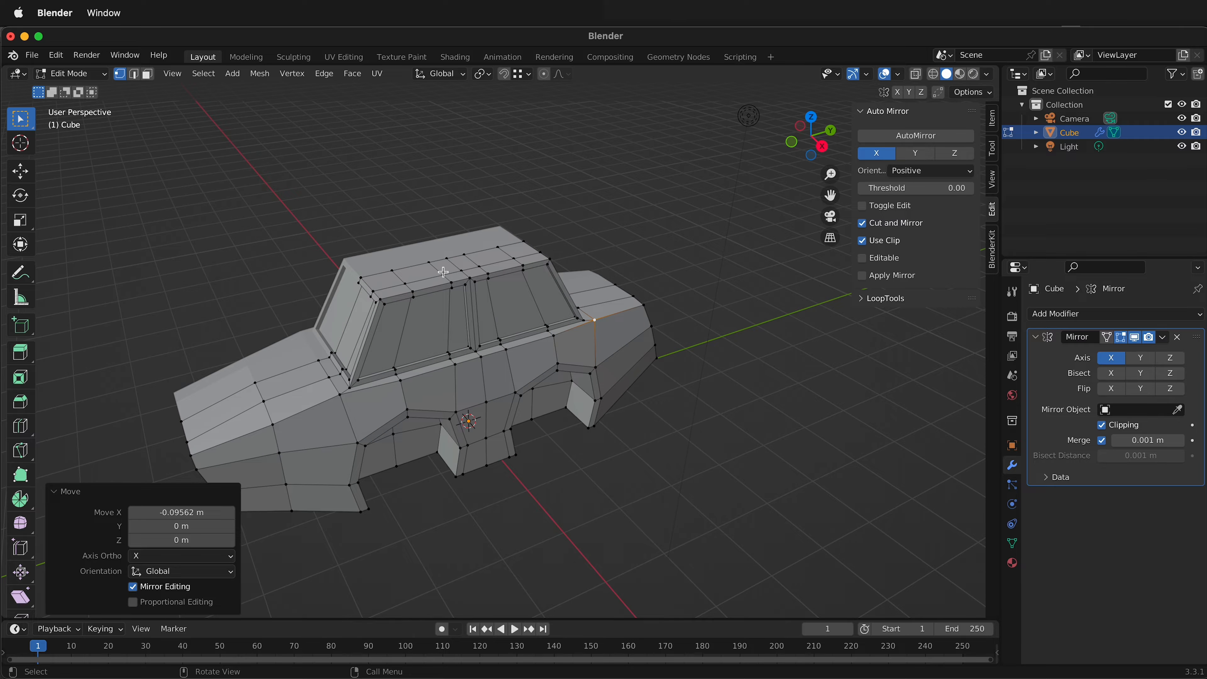
key("3")
left_click(432, 272)
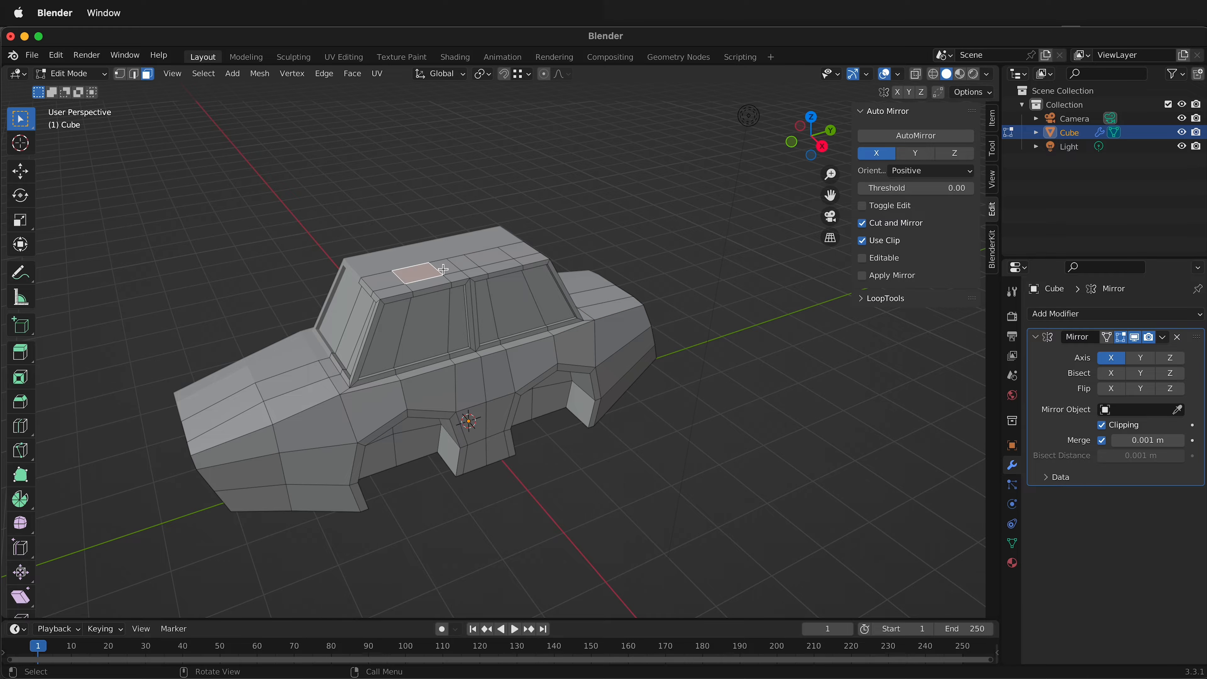
left_click(447, 267, "shift")
left_click(464, 262, "shift")
left_click(483, 257, "shift")
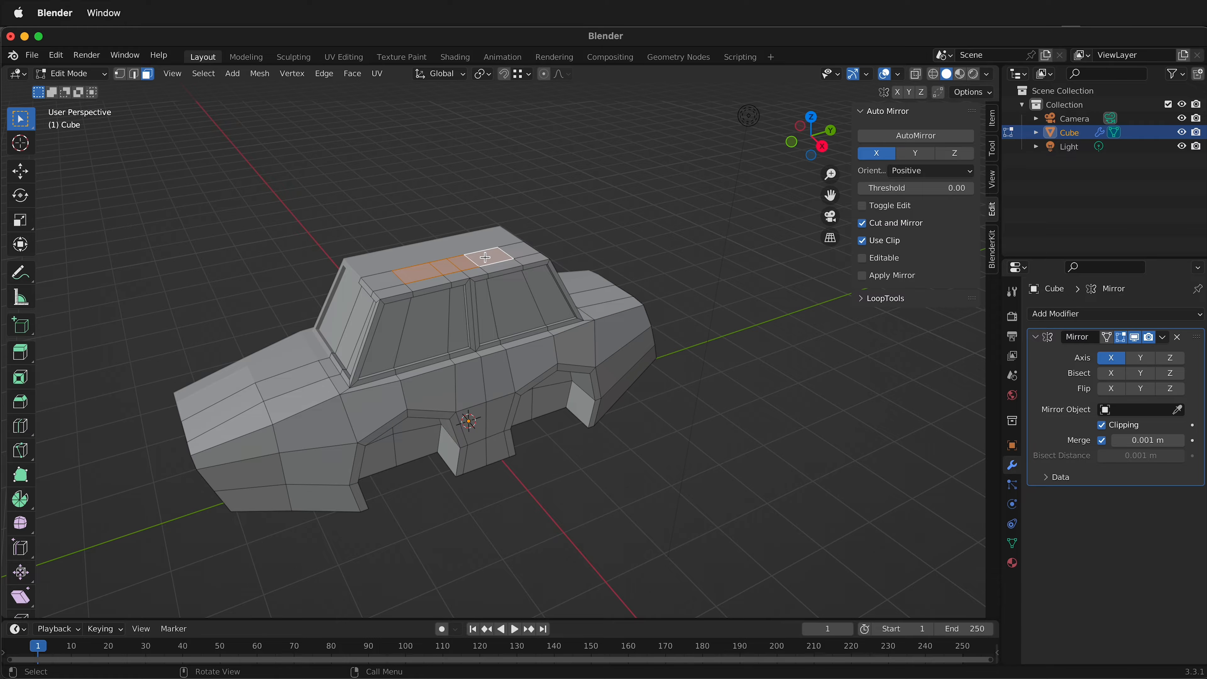
left_click(481, 259)
left_click(448, 268)
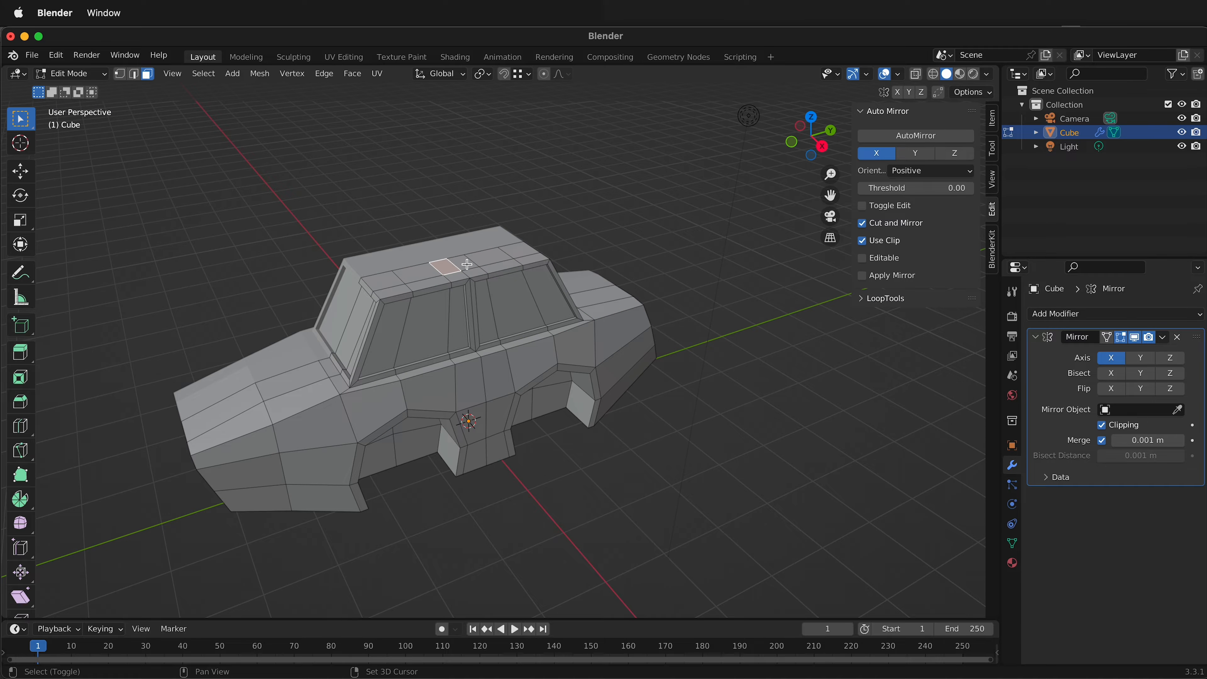
key("g")
key("z")
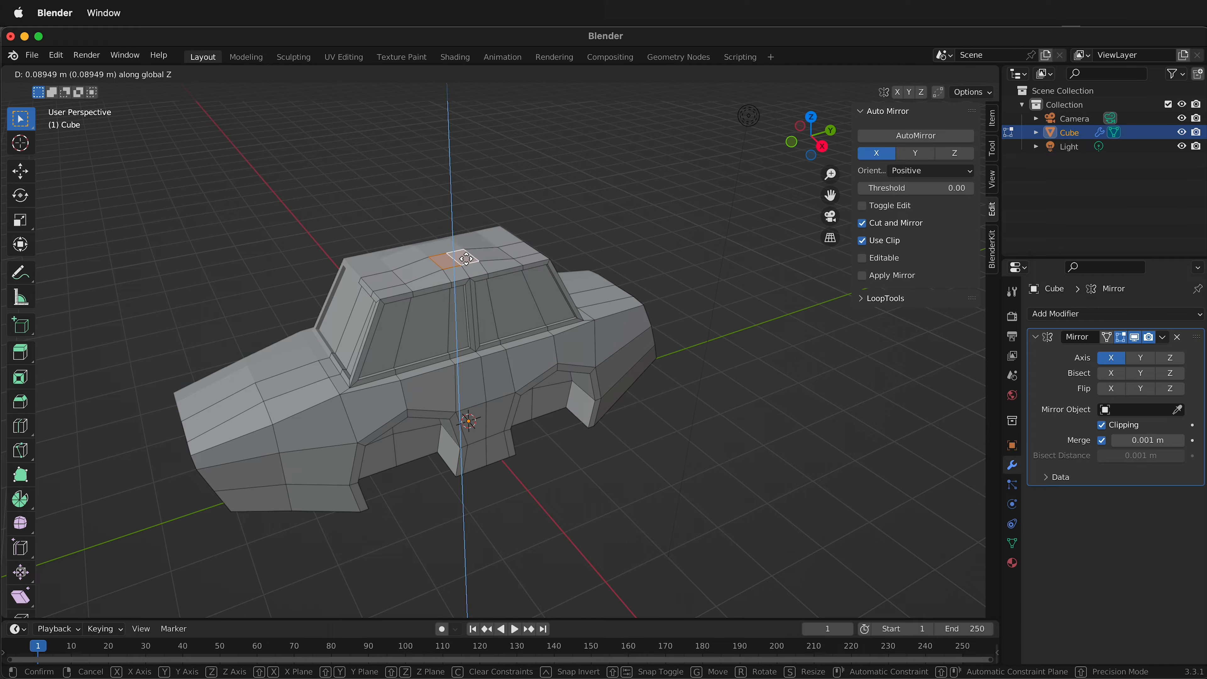
left_click(466, 262)
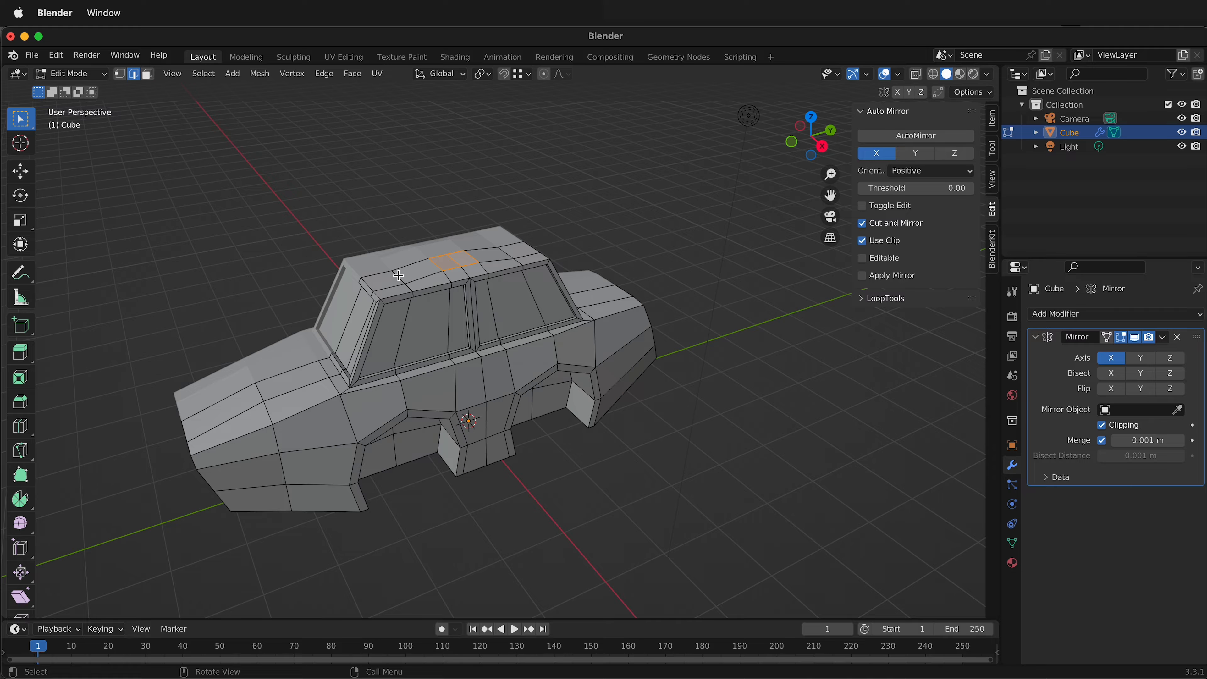
Clear the selection and raise the crosswise roof edge nearest the windshield by about 0.053 m along Z.
key("alt+a")
key("g")
key("z")
left_click(401, 275)
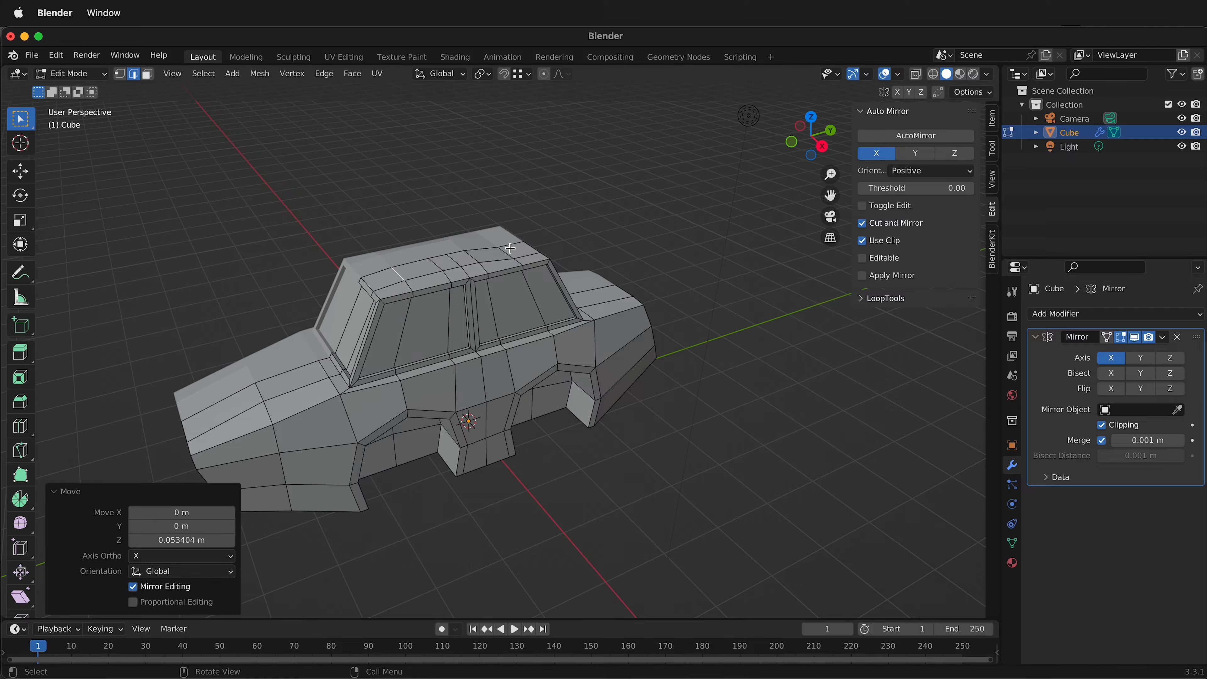
Raise the crosswise roof edge nearest the rear window by about 0.034 m along Z.
left_click(508, 251)
key("g")
key("z")
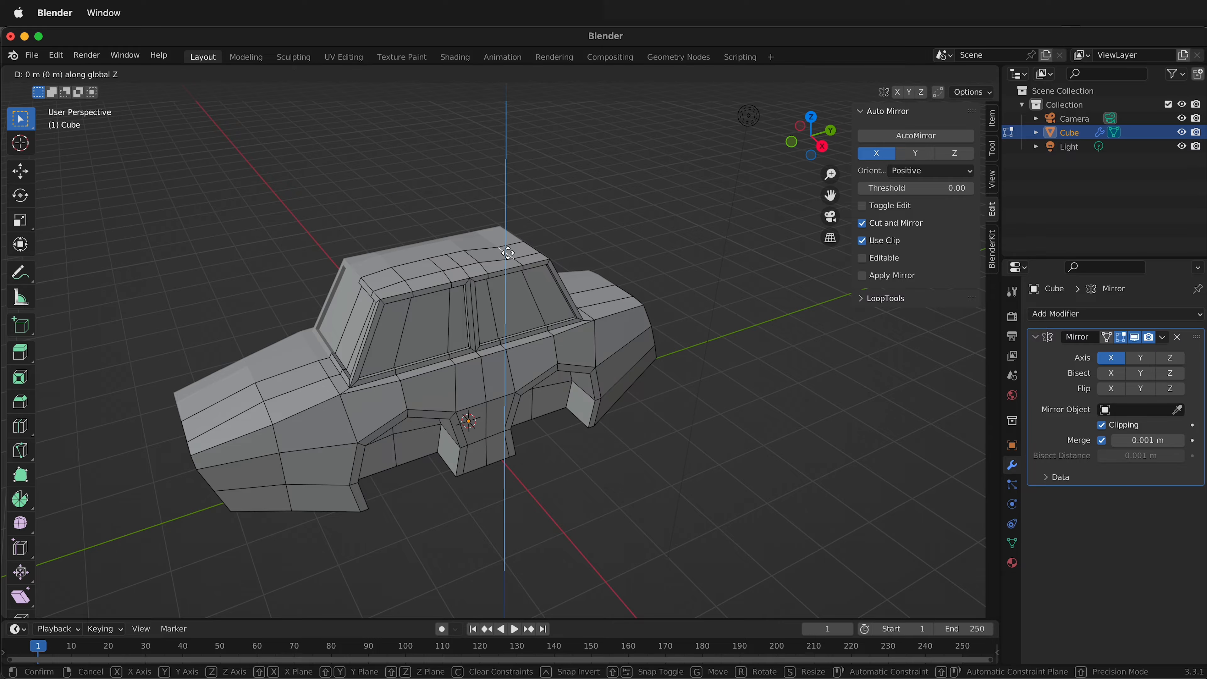
left_click(500, 334)
Cut an edge loop around the trunk behind the rear wheel arch at factor 0.022 and flatten it with a Y scale of 0.
middle_click_drag(500, 334, 714, 387)
key("ctrl+r")
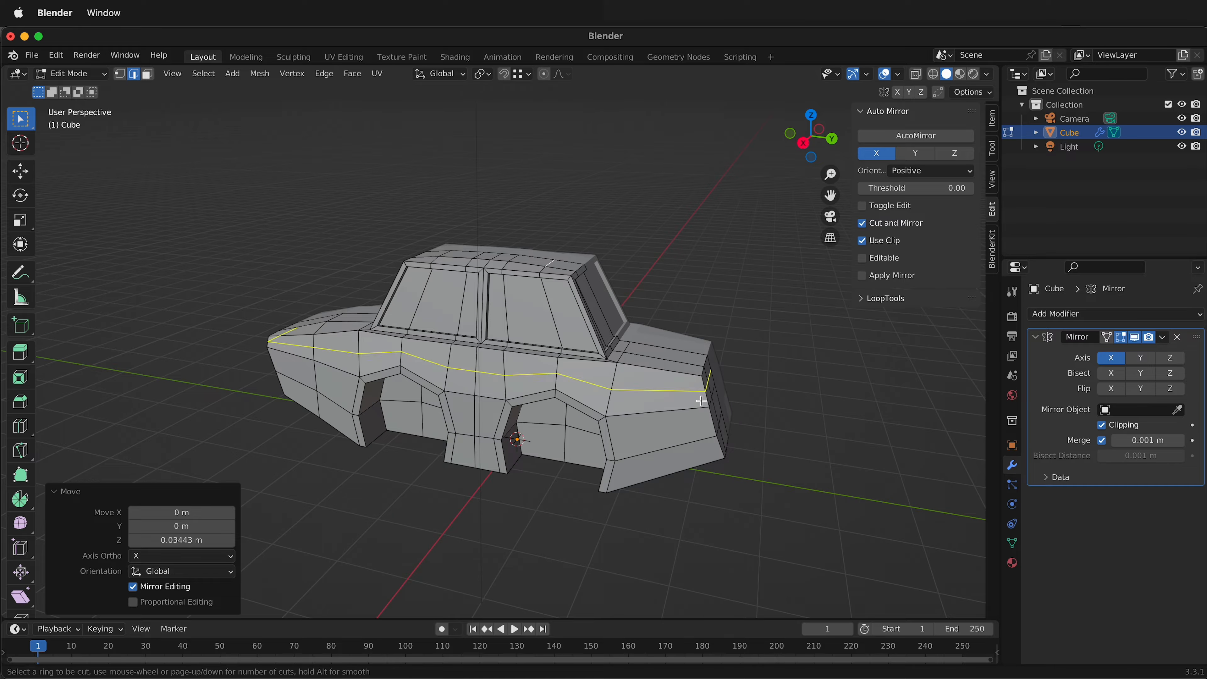
left_click(690, 447)
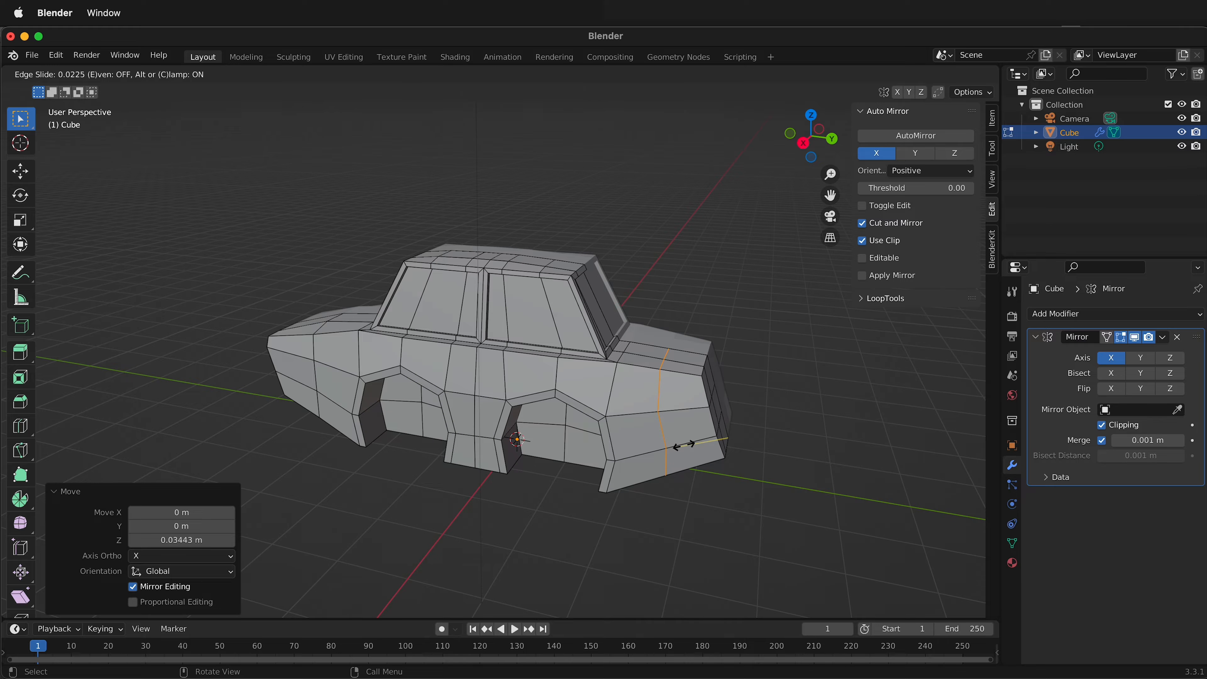
left_click(683, 445)
key("s")
key("y")
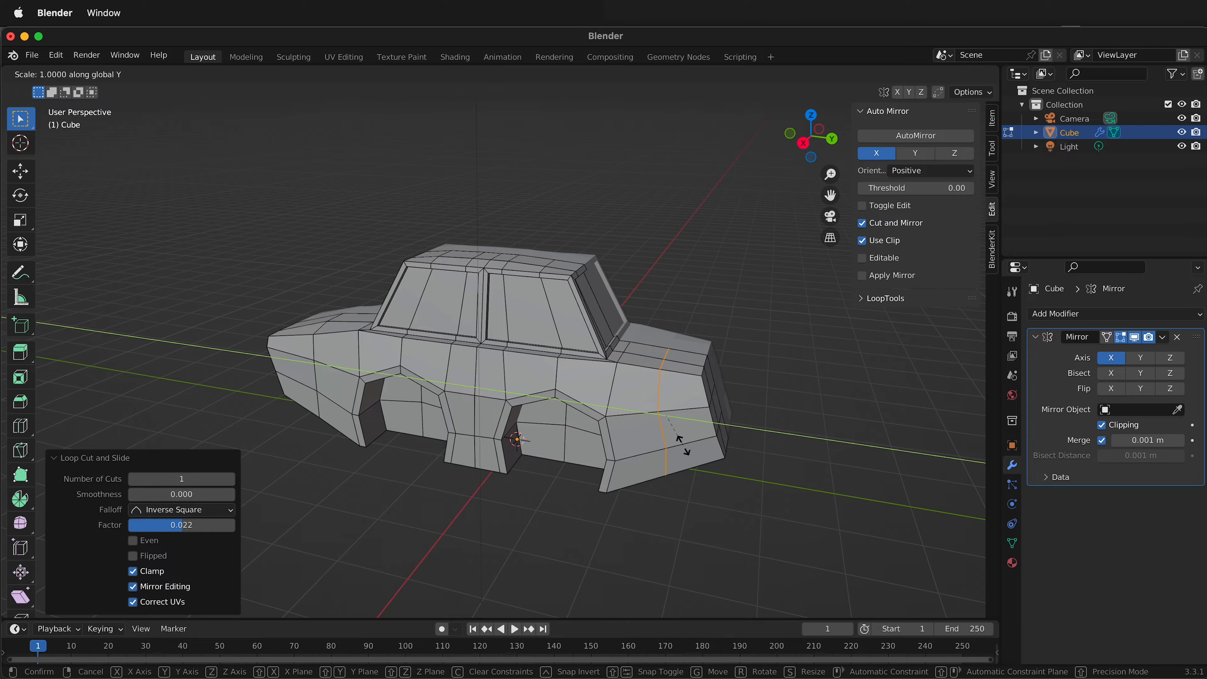
key("0")
key("Return")
Raise the inner top edge of the new trunk loop, beside the centerline, by about 0.038 m along Z.
middle_click_drag(731, 428, 574, 447)
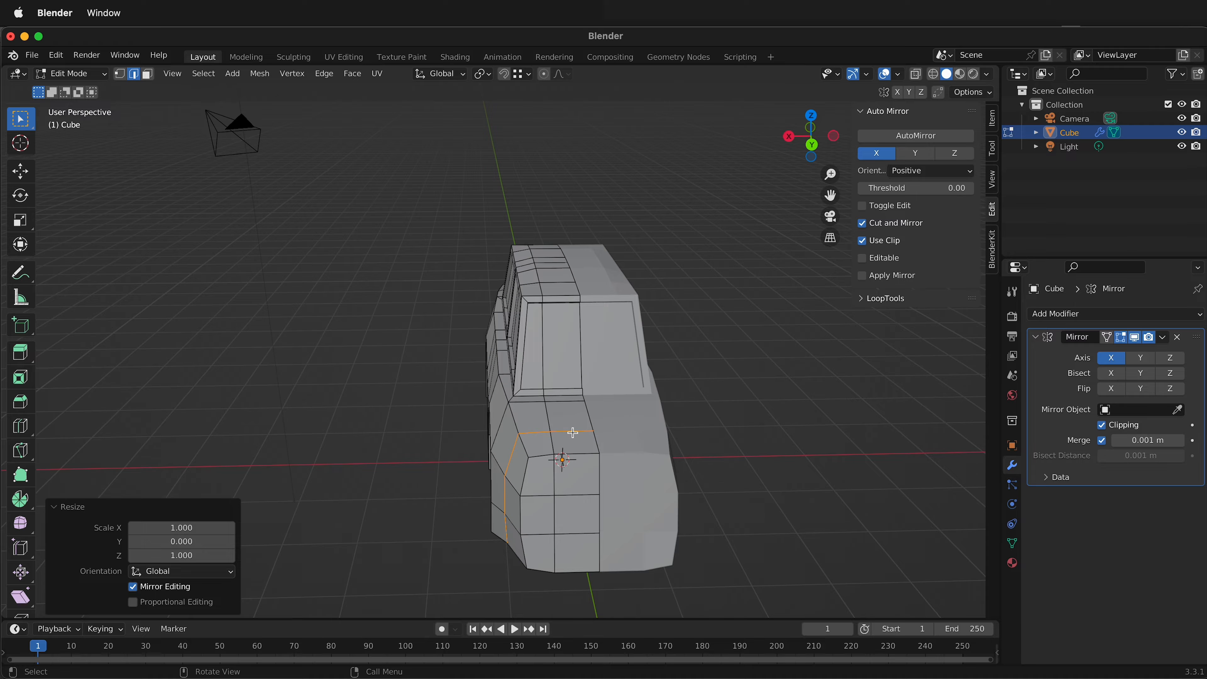
left_click(572, 432)
key("g")
key("z")
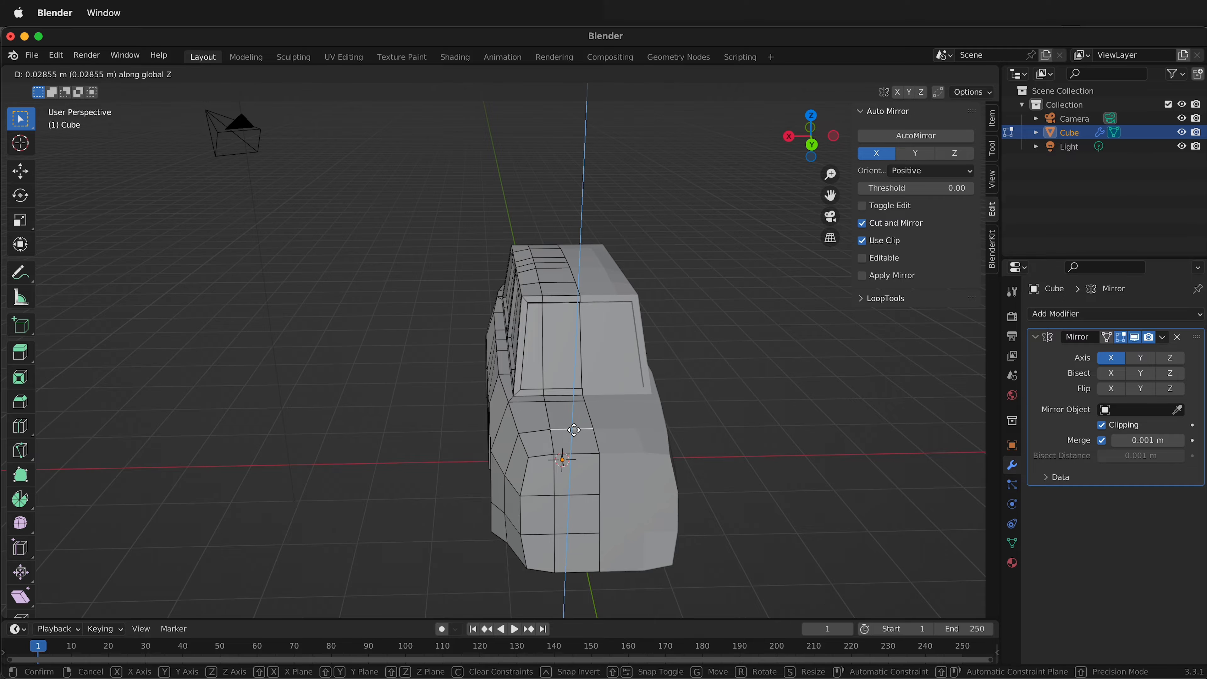
left_click(573, 429)
Move the inner trunk edge near the rear window base freely by about -0.012 m in Y and 0.019 m in Z.
middle_click_drag(573, 430, 614, 359)
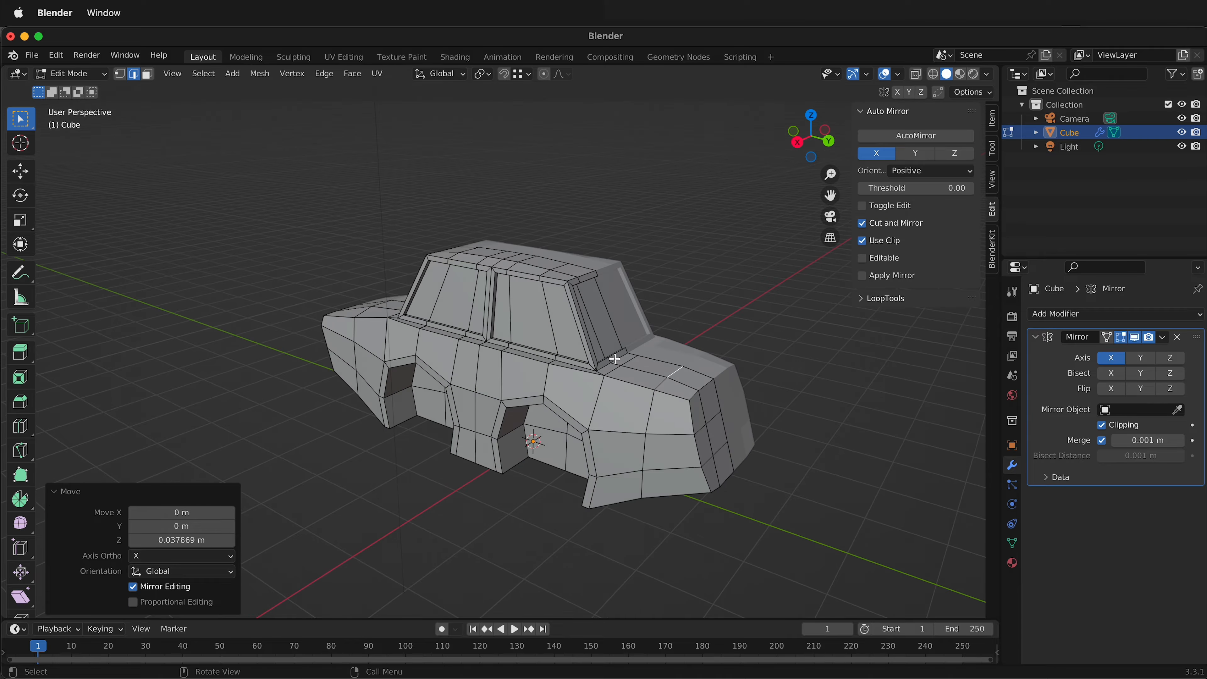
left_click(630, 363)
key("g")
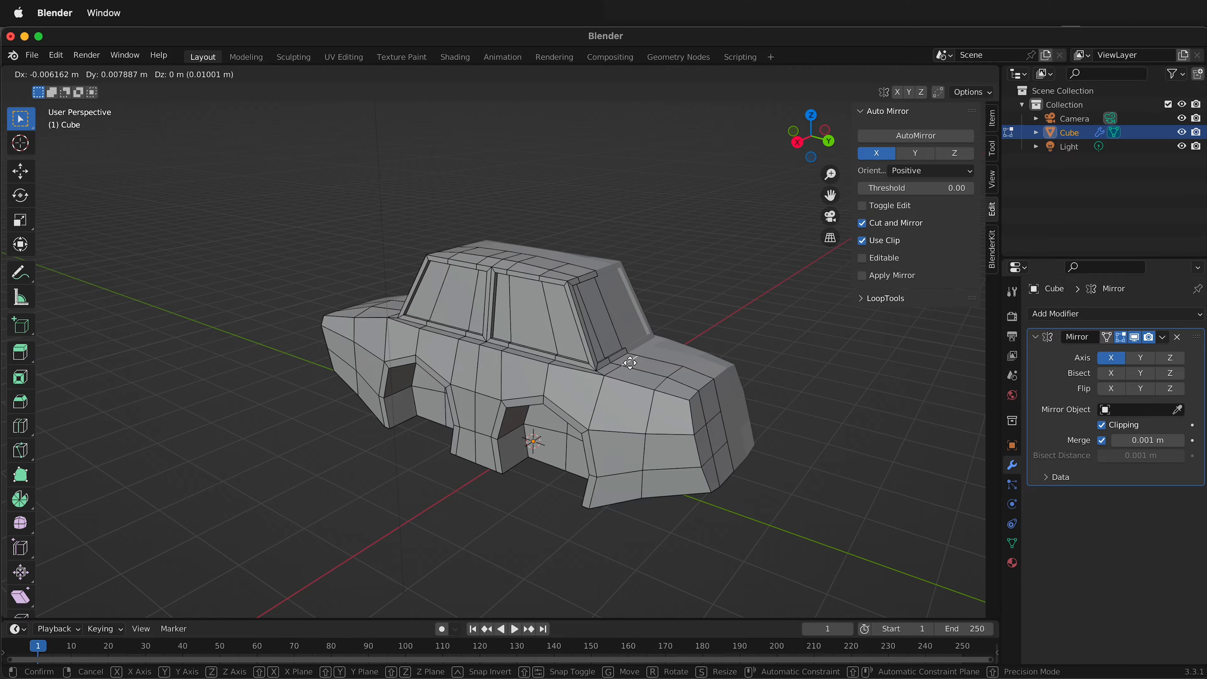
left_click(628, 360)
Add one centered edge loop around the nose, between the front end and the front wheel arch, without sliding it.
middle_click_drag(701, 430, 800, 402)
scroll(725, 412, "down", 4)
scroll(345, 381, "up", 2)
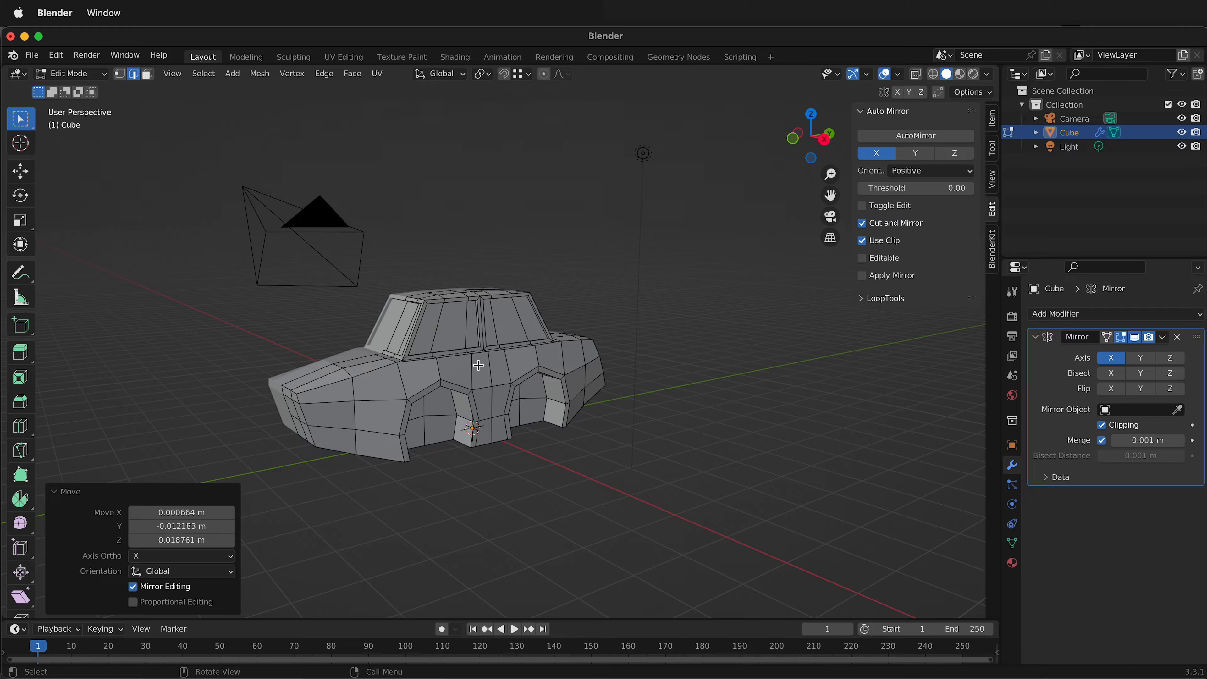
middle_click_drag(479, 364, 491, 390)
scroll(392, 438, "up", 3)
middle_click_drag(394, 434, 690, 274, "shift")
middle_click_drag(569, 391, 517, 304)
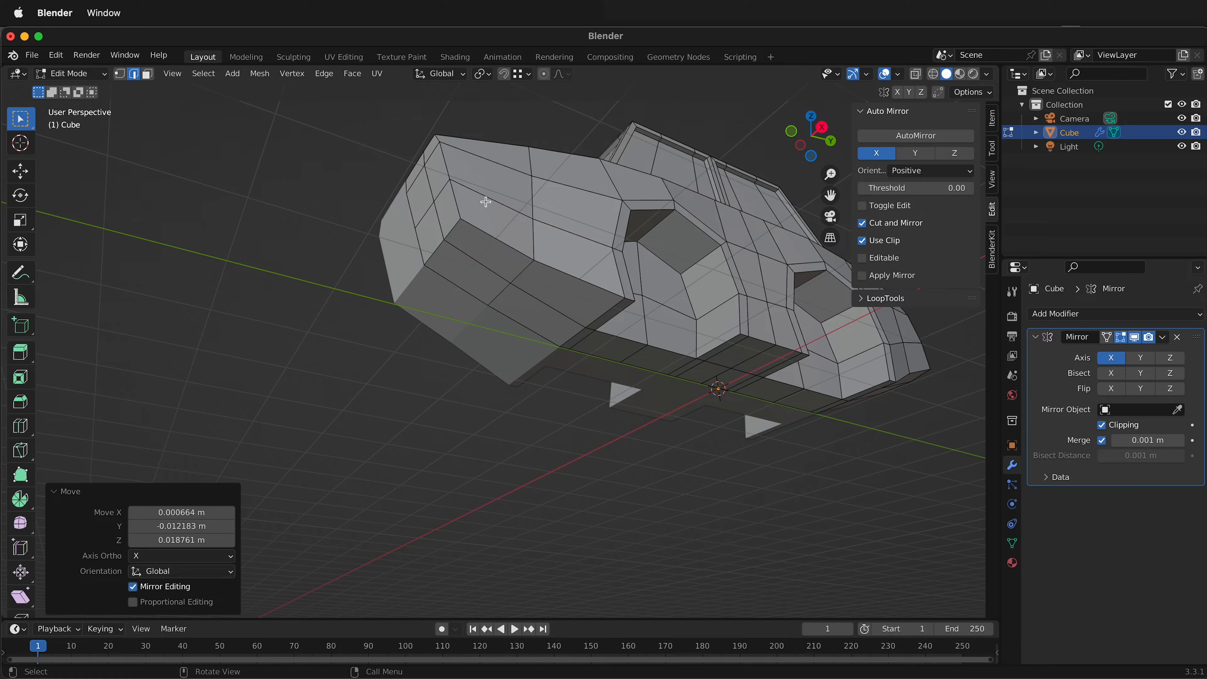
key("ctrl+r")
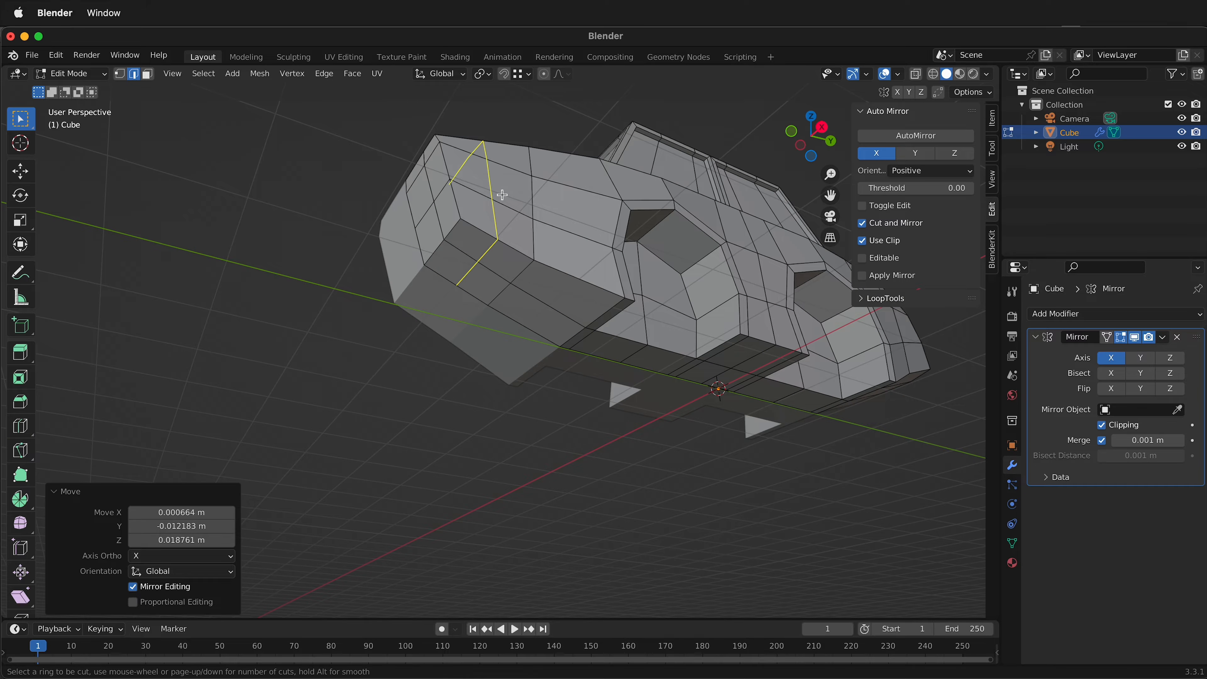
left_click(503, 194)
right_click(503, 194)
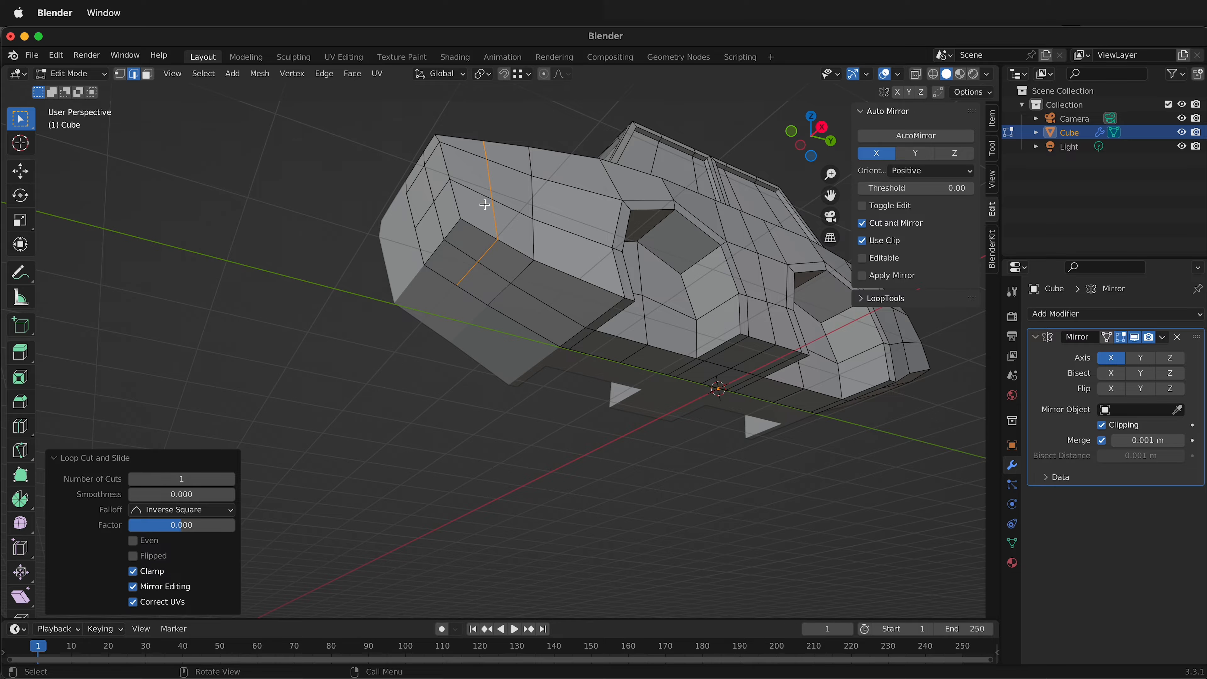
Select the lower nose corner faces on the front, side and underside and extrude them along normals.
key("3")
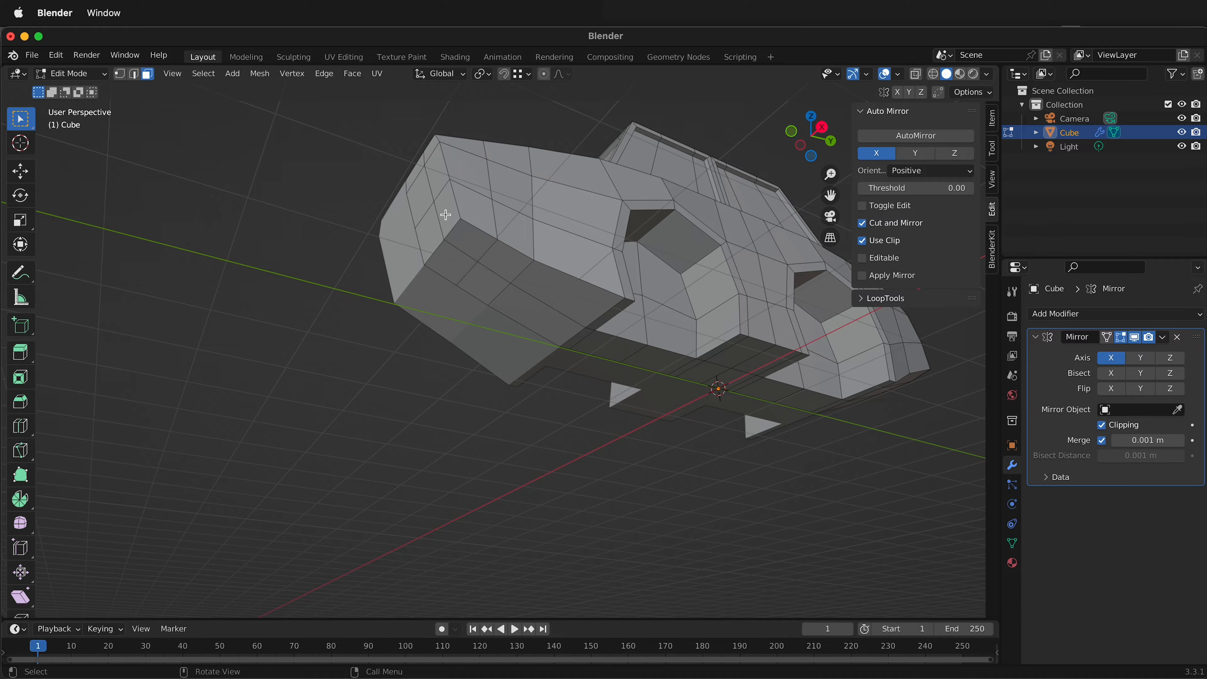
left_click(443, 222)
left_click(435, 240, "shift")
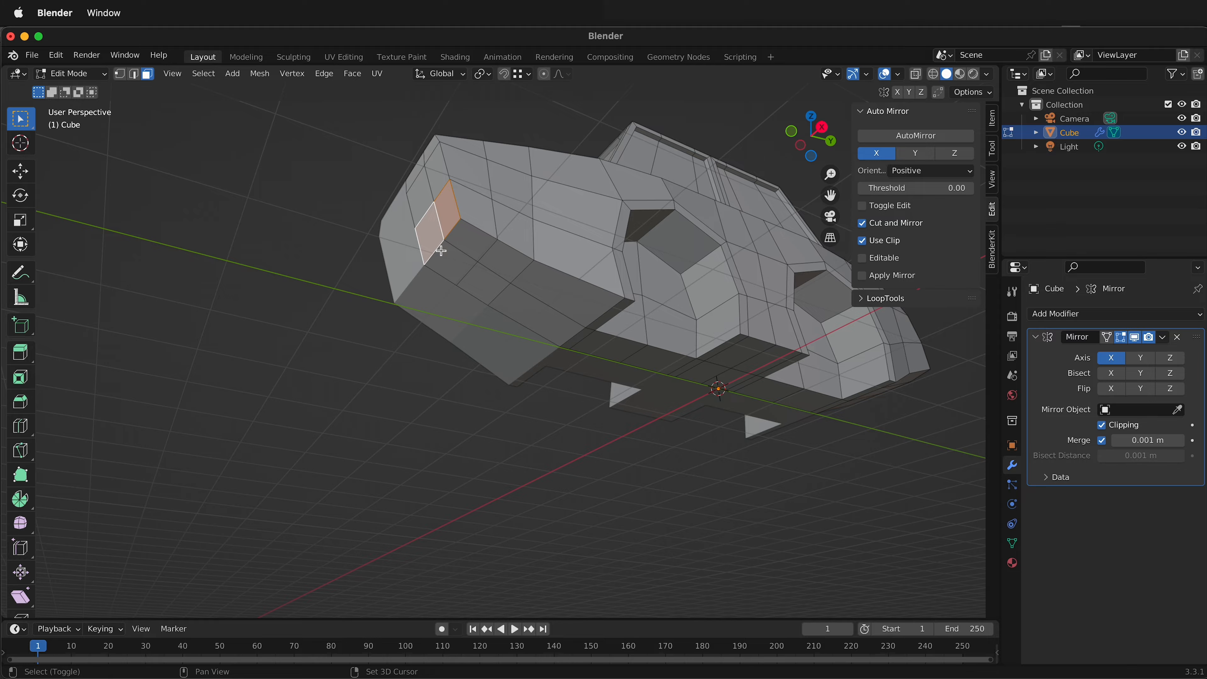
left_click(472, 211, "shift")
left_click(472, 237, "shift")
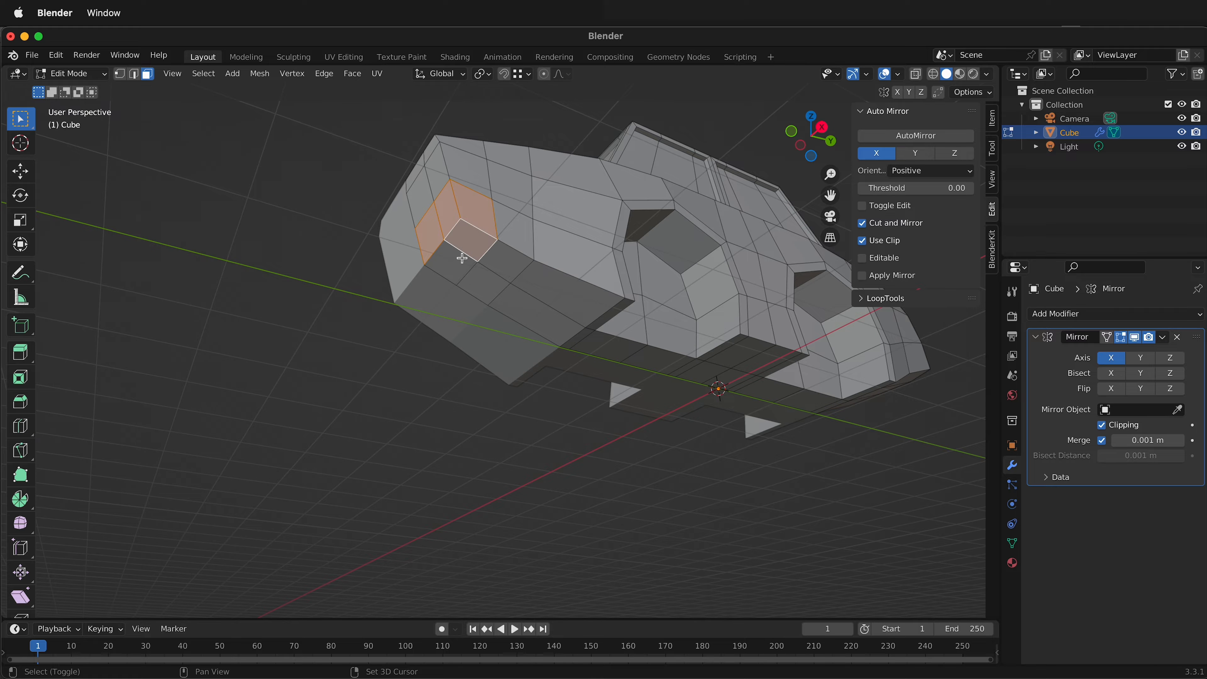
left_click(463, 259, "shift")
middle_click_drag(463, 260, 458, 284)
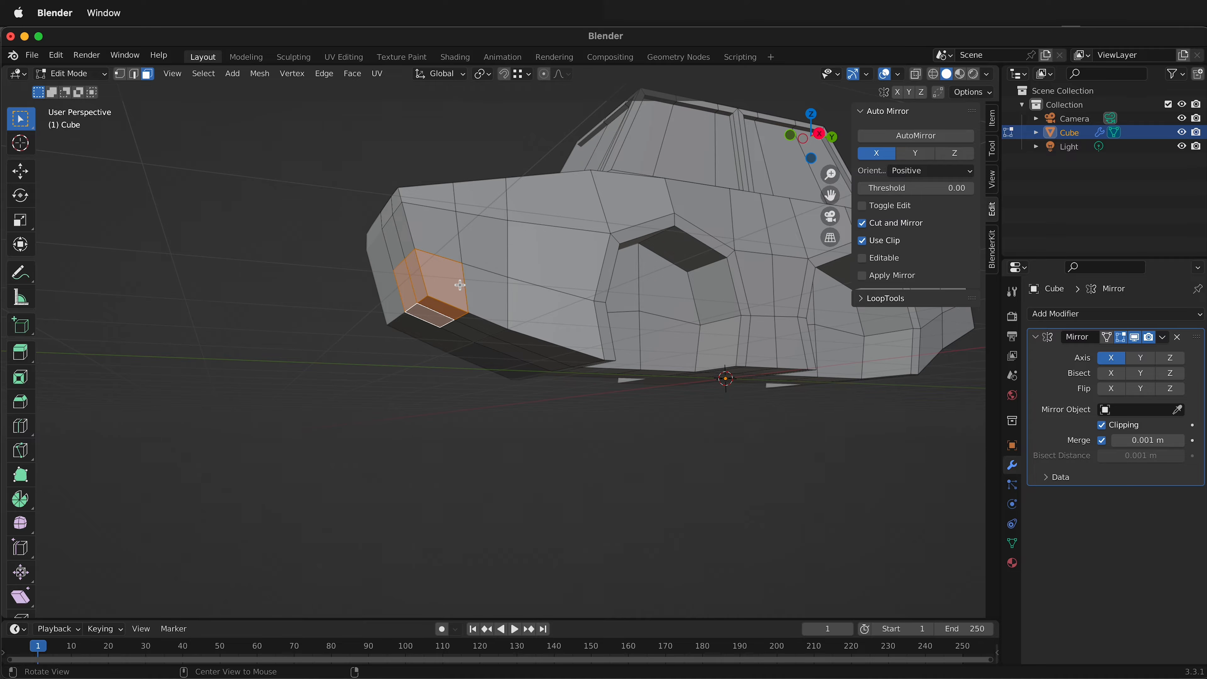
key("alt+e")
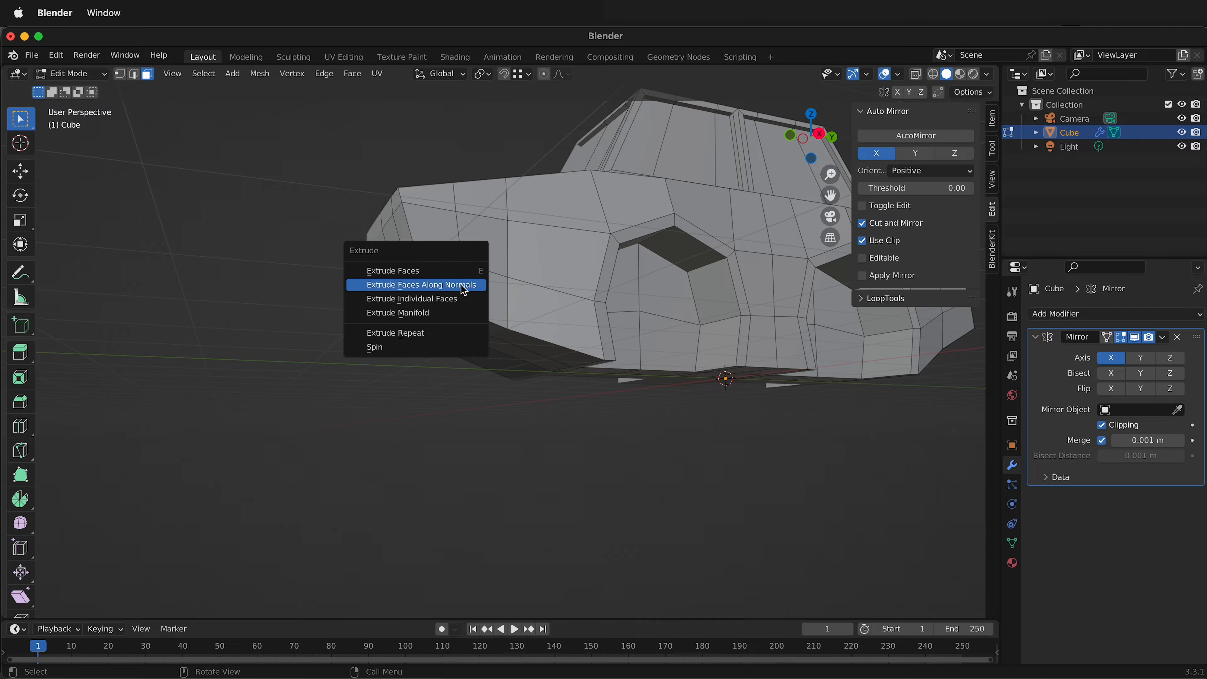
left_click(461, 284)
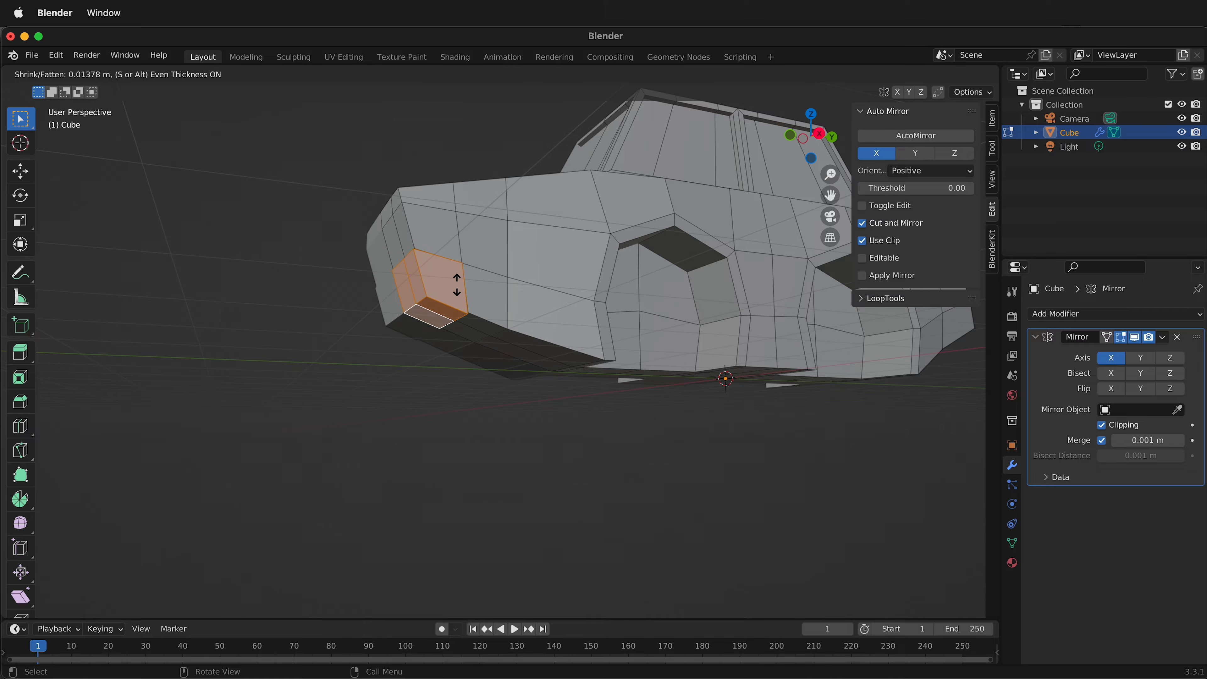
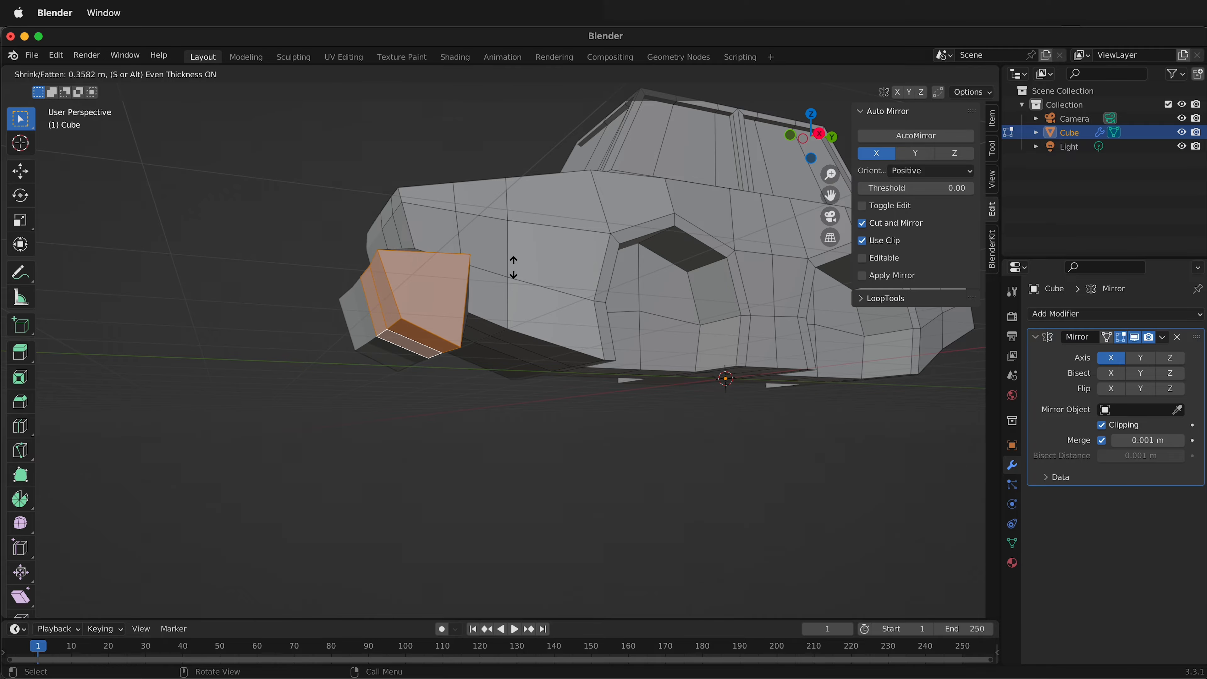
Set the lower nose extrusion's thickness to about 0.14 m with even thickness to form the front bumper.
left_click(460, 277)
middle_click_drag(459, 277, 668, 384)
Add one centered edge loop around the tail, between the rear wheel arch and the rear end, without sliding it.
middle_click_drag(702, 324, 352, 359)
middle_click_drag(736, 310, 591, 328)
left_click(592, 328)
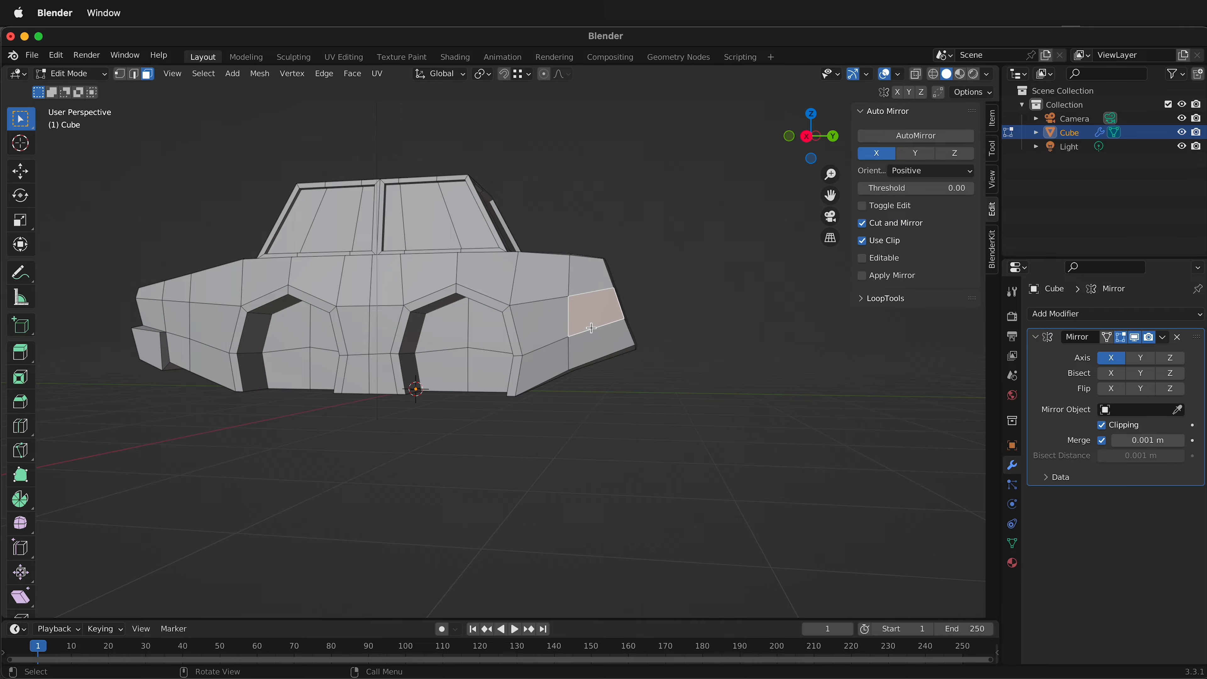
key("ctrl+r")
left_click(593, 327)
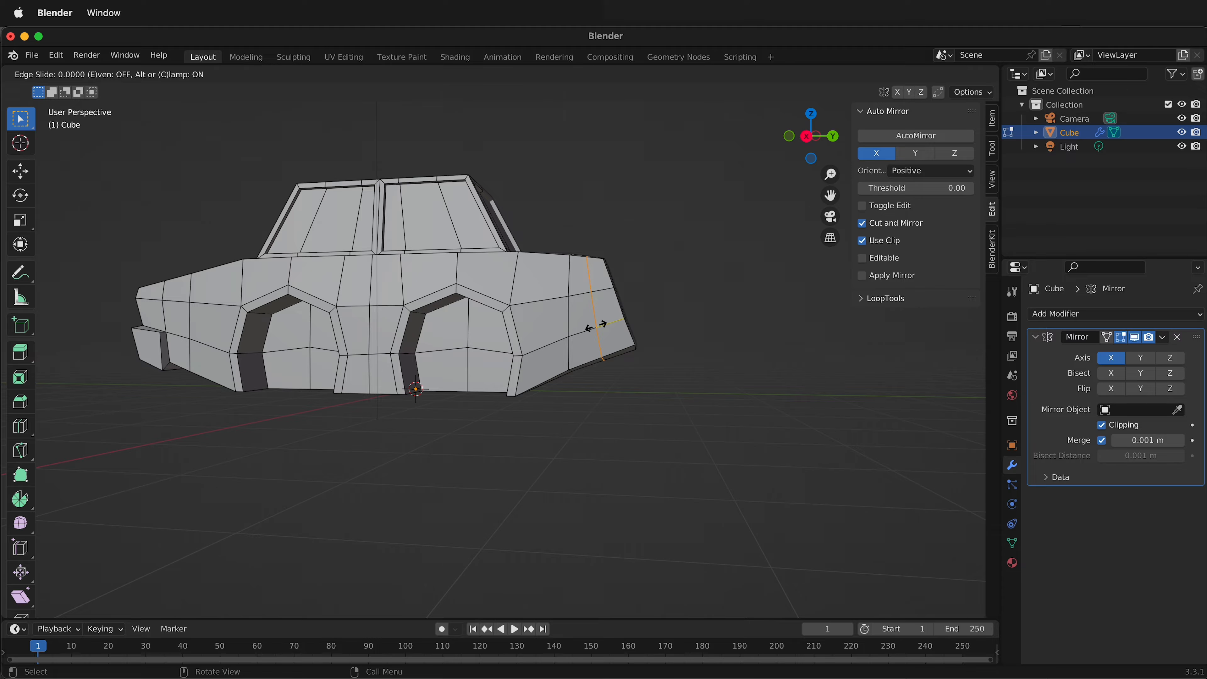
right_click(596, 326)
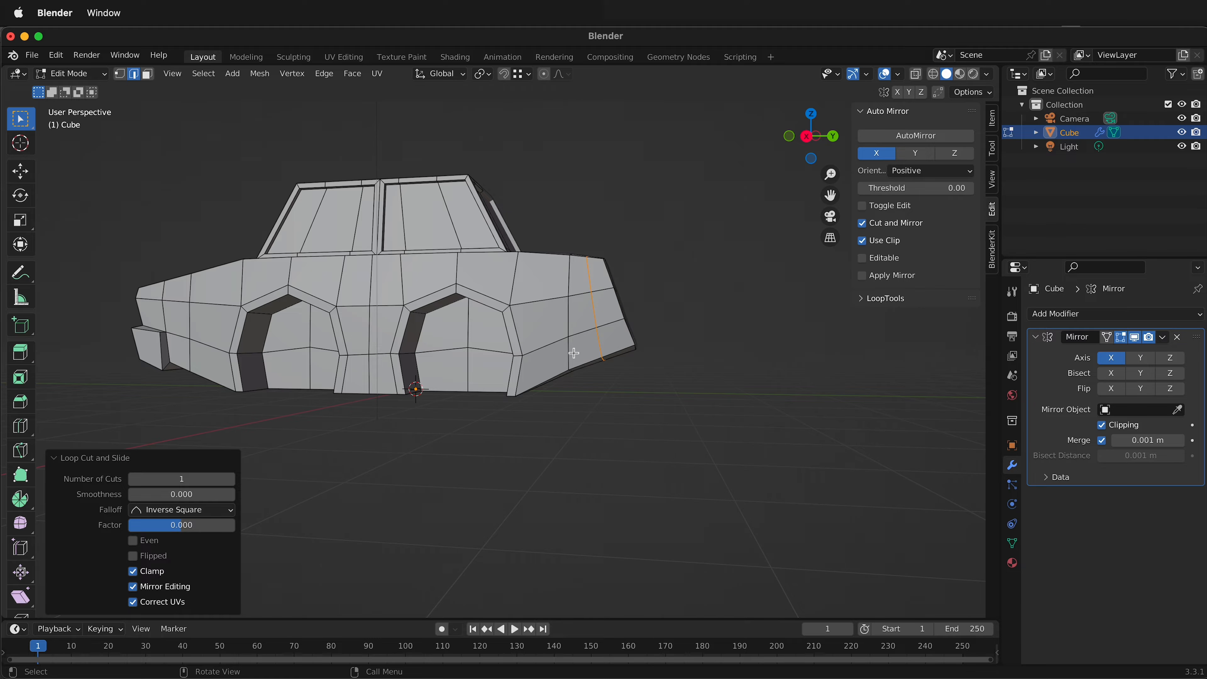
Select the lower tail faces on the side, rear and underside and extrude them along normals by about 0.075 m with even offset.
middle_click_drag(574, 353, 554, 354)
key("3")
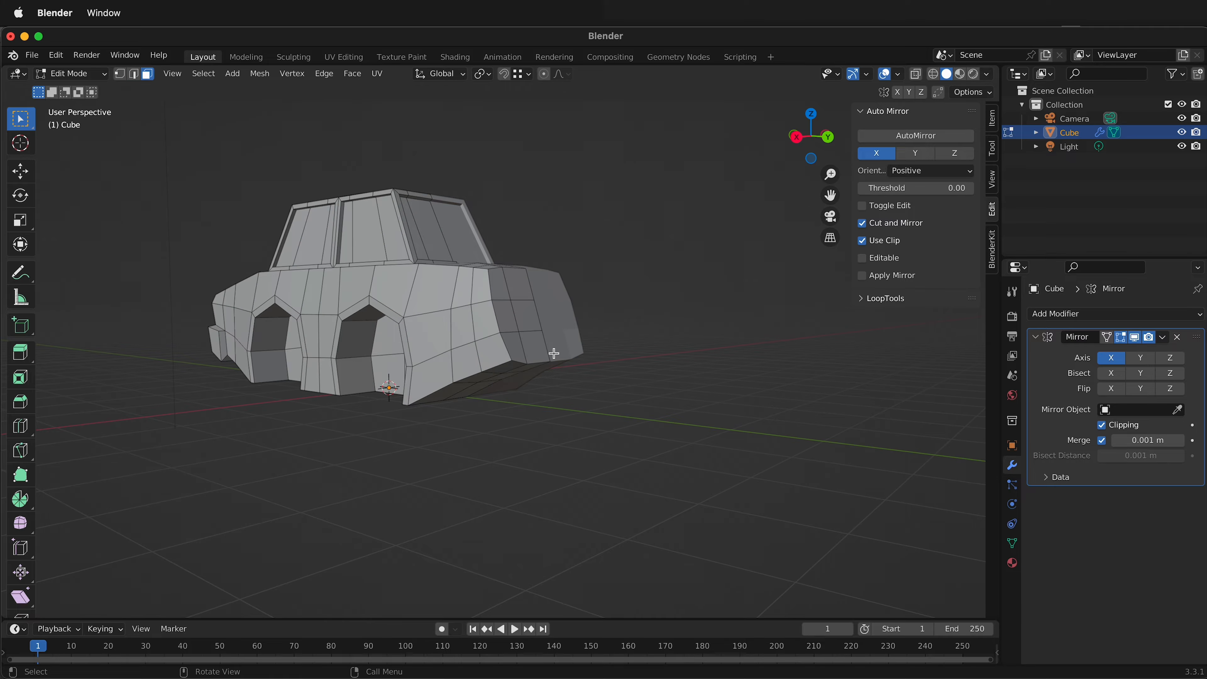
left_click(502, 356)
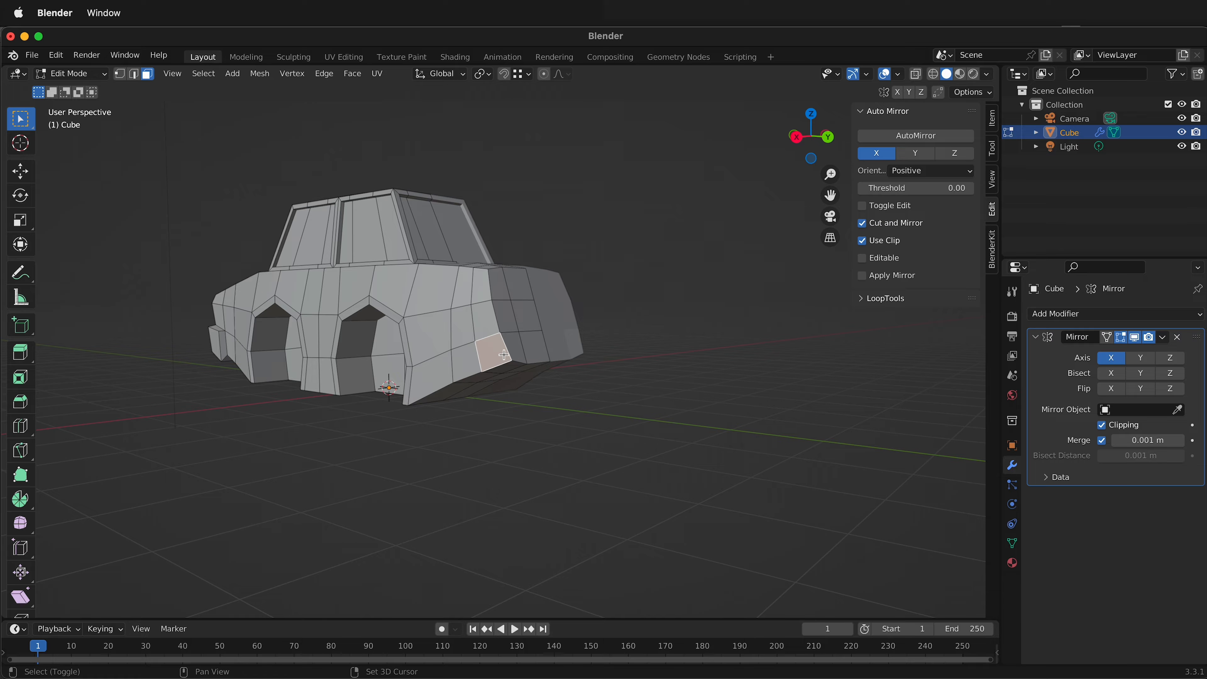
left_click(530, 346, "shift")
middle_click_drag(537, 345, 532, 302)
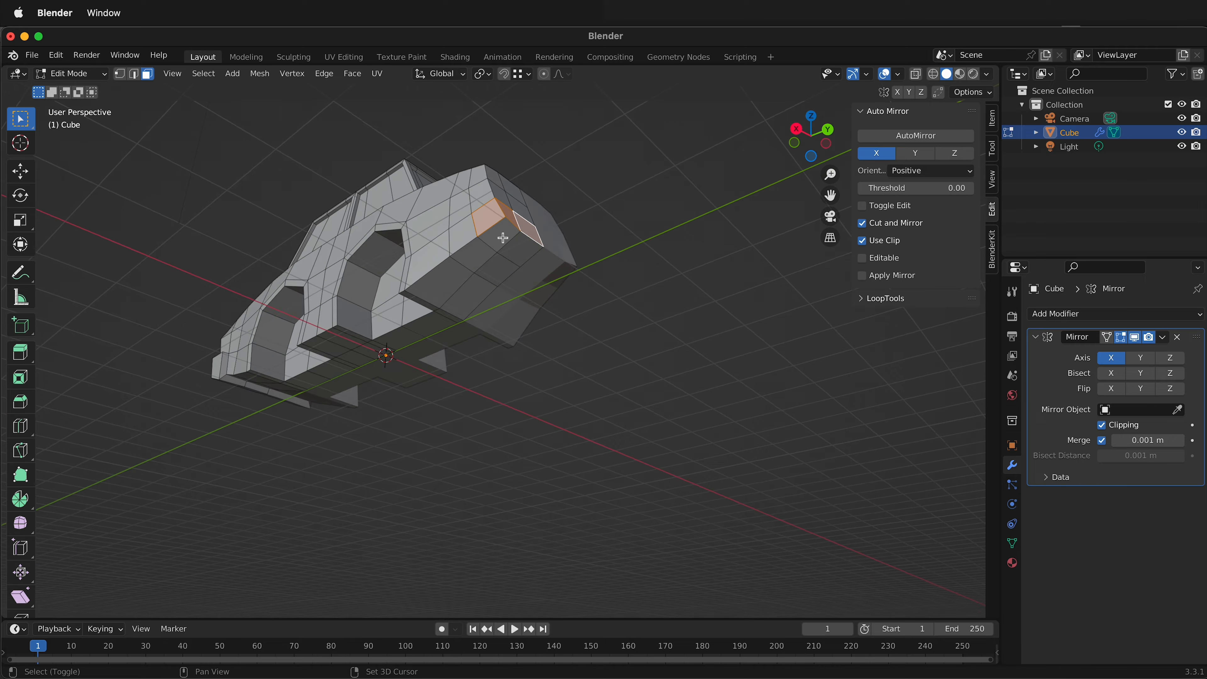
left_click(503, 238, "shift")
left_click(523, 253, "shift")
middle_click_drag(520, 246, 514, 292)
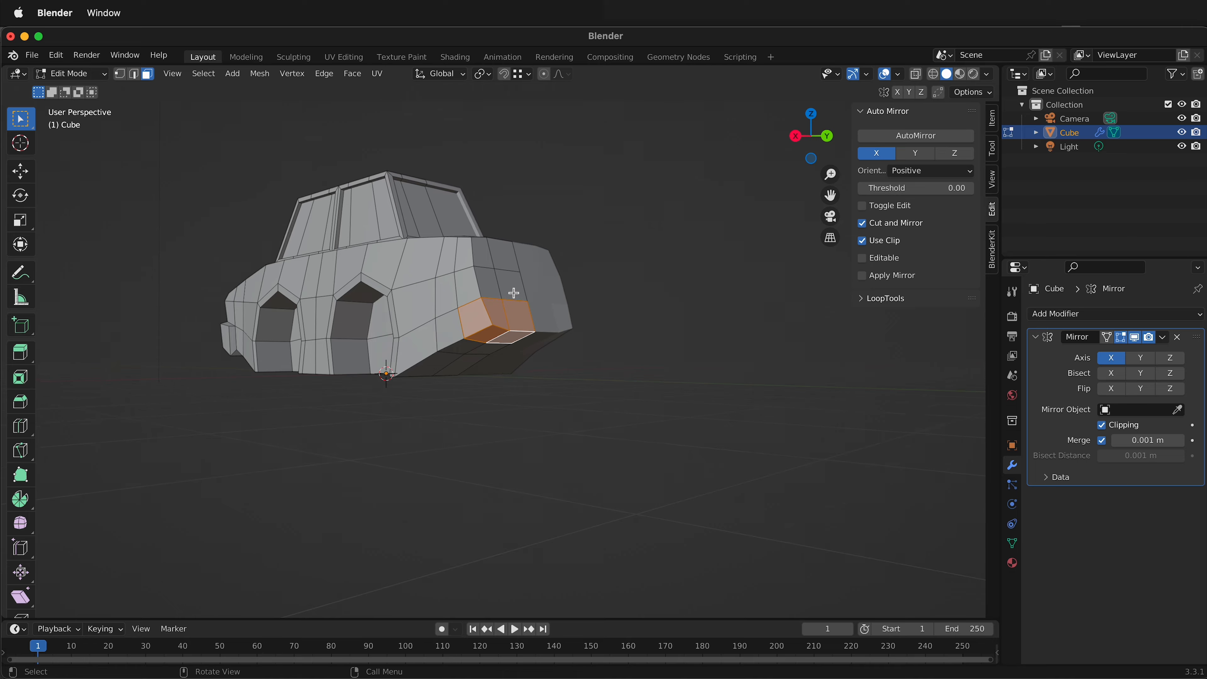
key("alt+e")
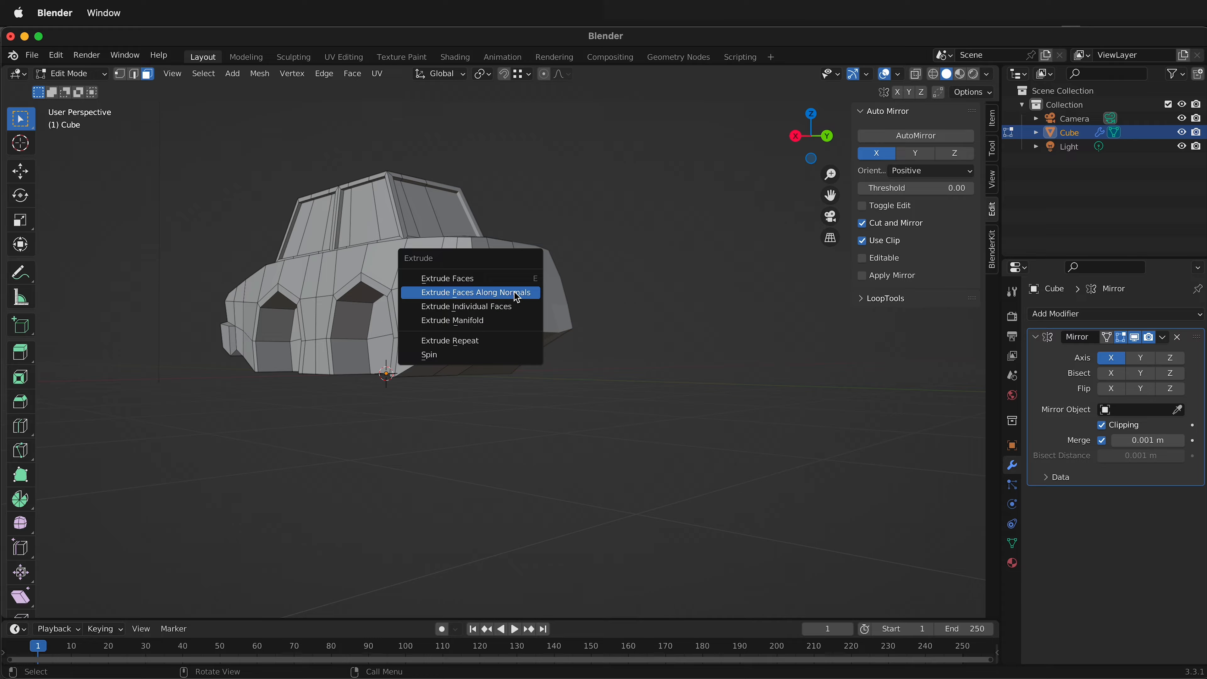
left_click(514, 291)
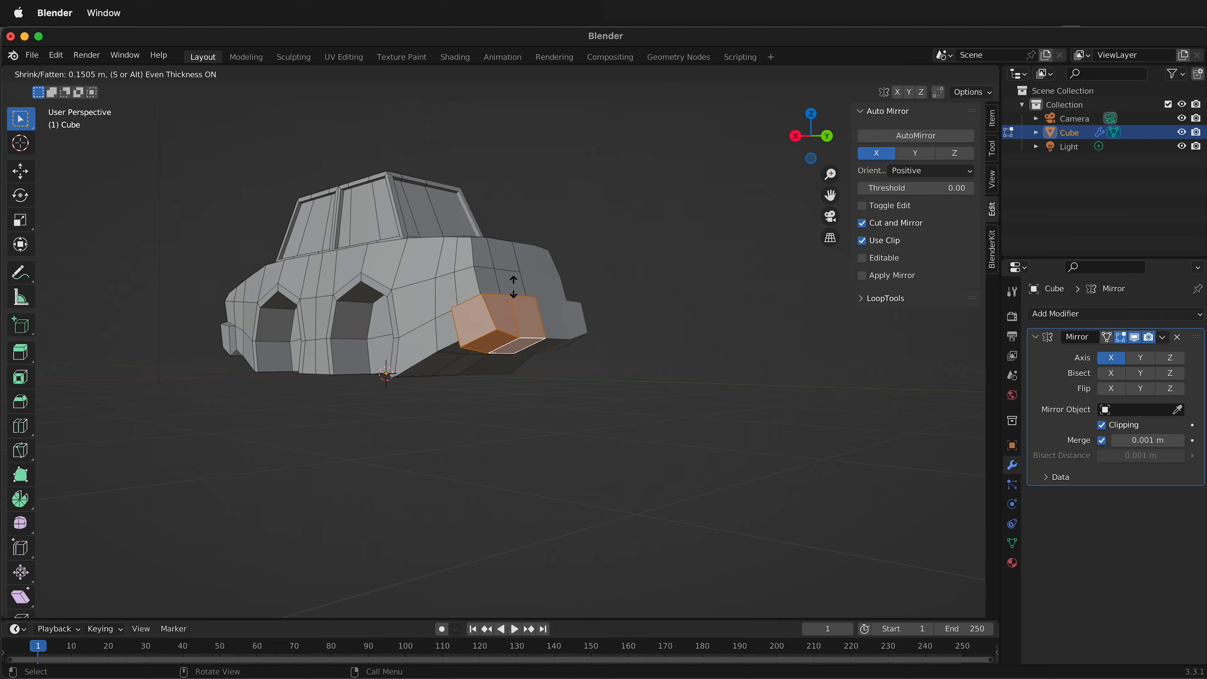
left_click(513, 290)
Inset the two stacked nose faces beside the centerline, above the front bumper, together by about 0.056 m.
middle_click_drag(512, 289, 755, 302)
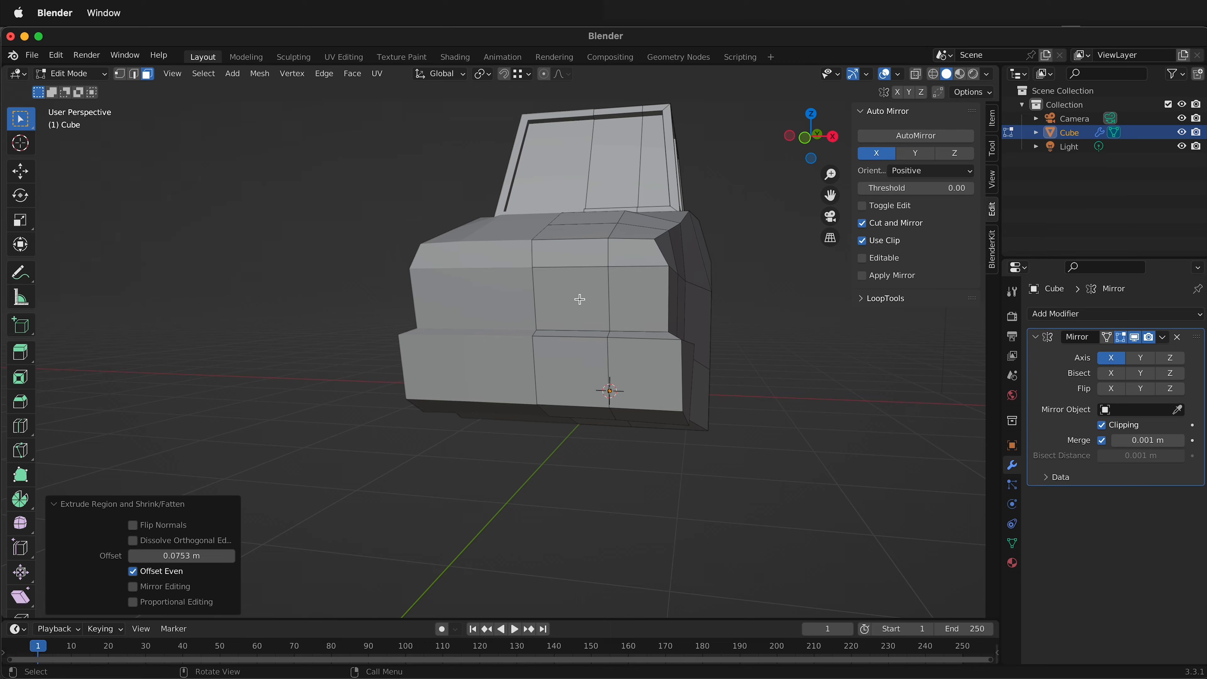
left_click(569, 311)
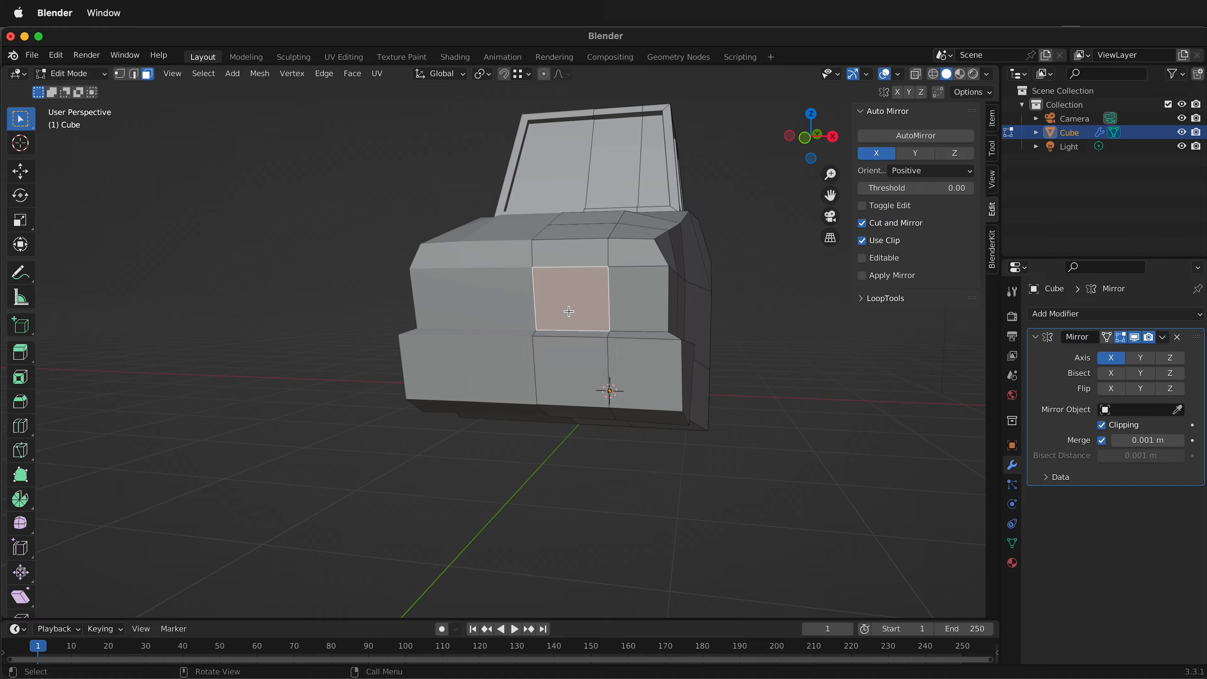
left_click(566, 255, "shift")
key("i")
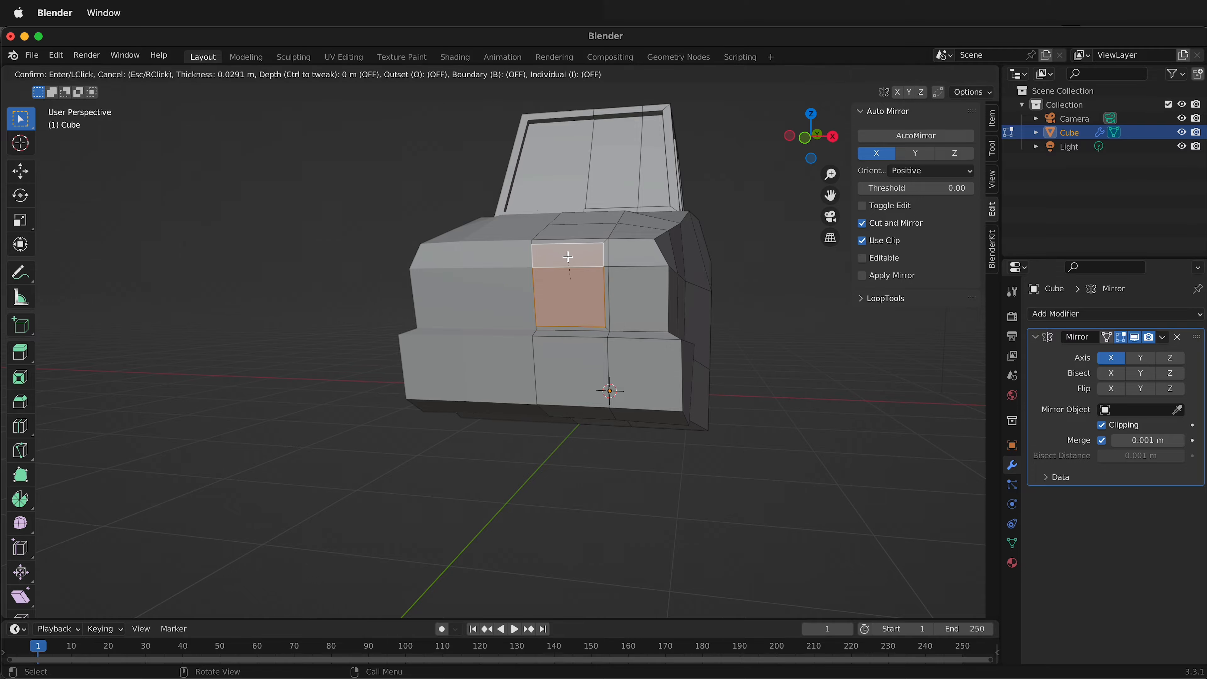
left_click(566, 255)
Extrude the inset grille faces outward along their normals by about 0.059 m.
middle_click_drag(568, 261, 454, 350)
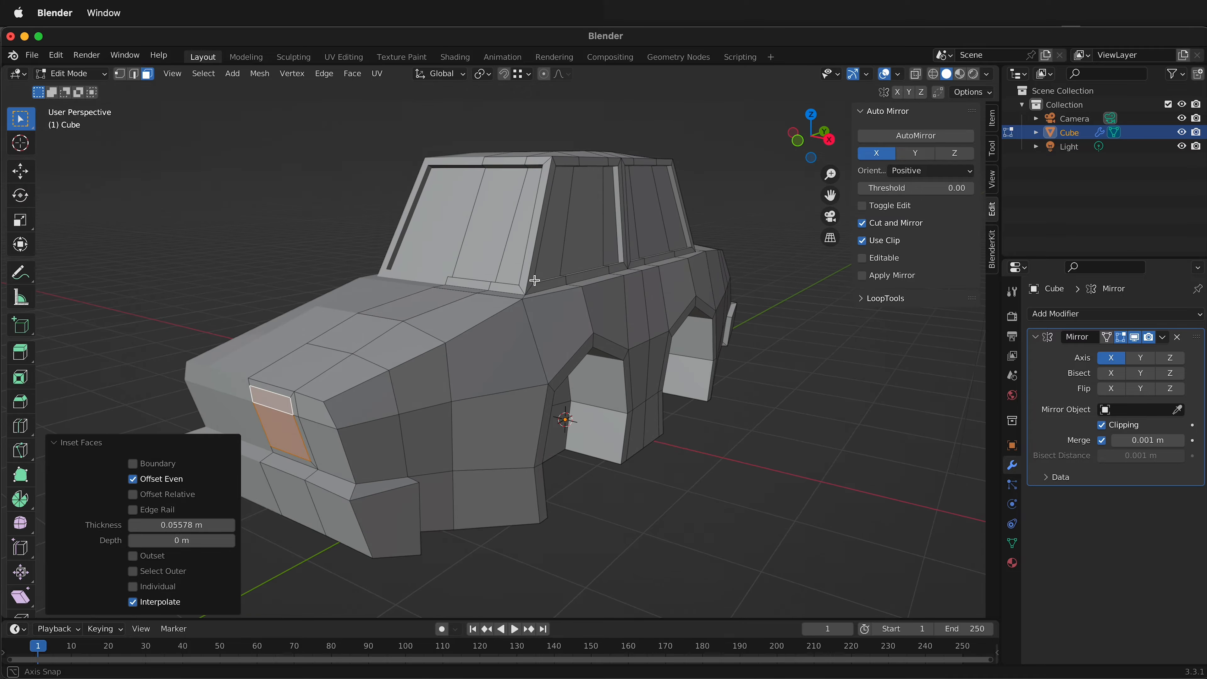
key("alt+e")
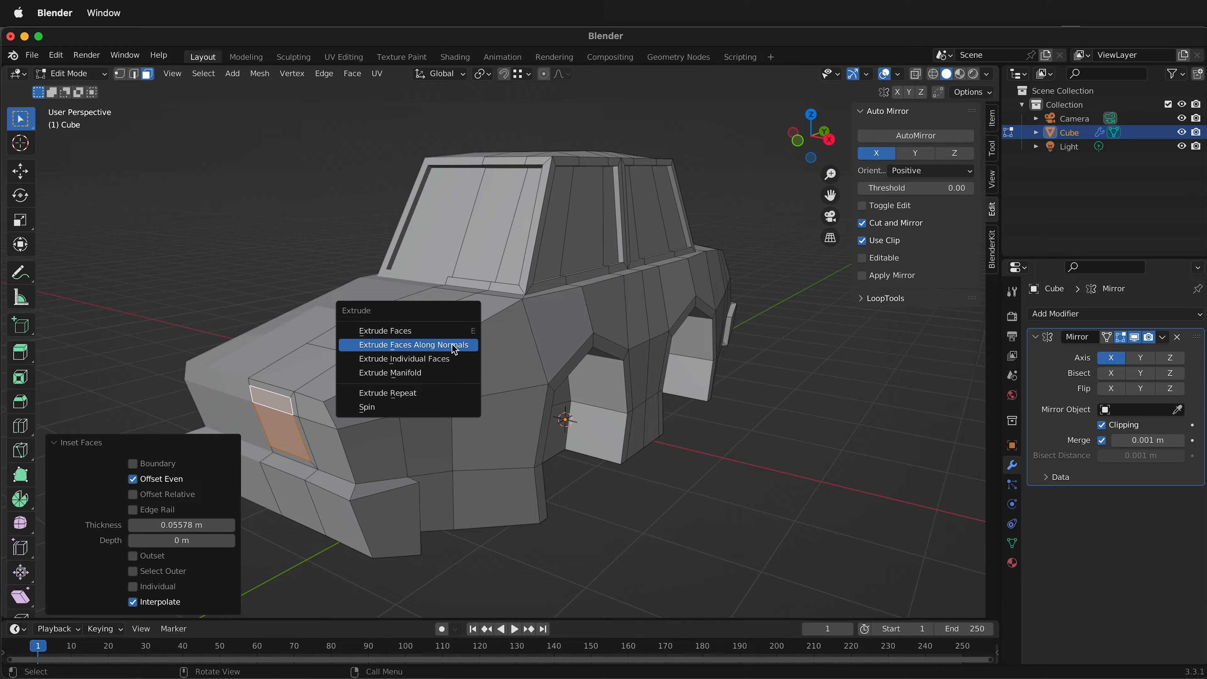
left_click(455, 350)
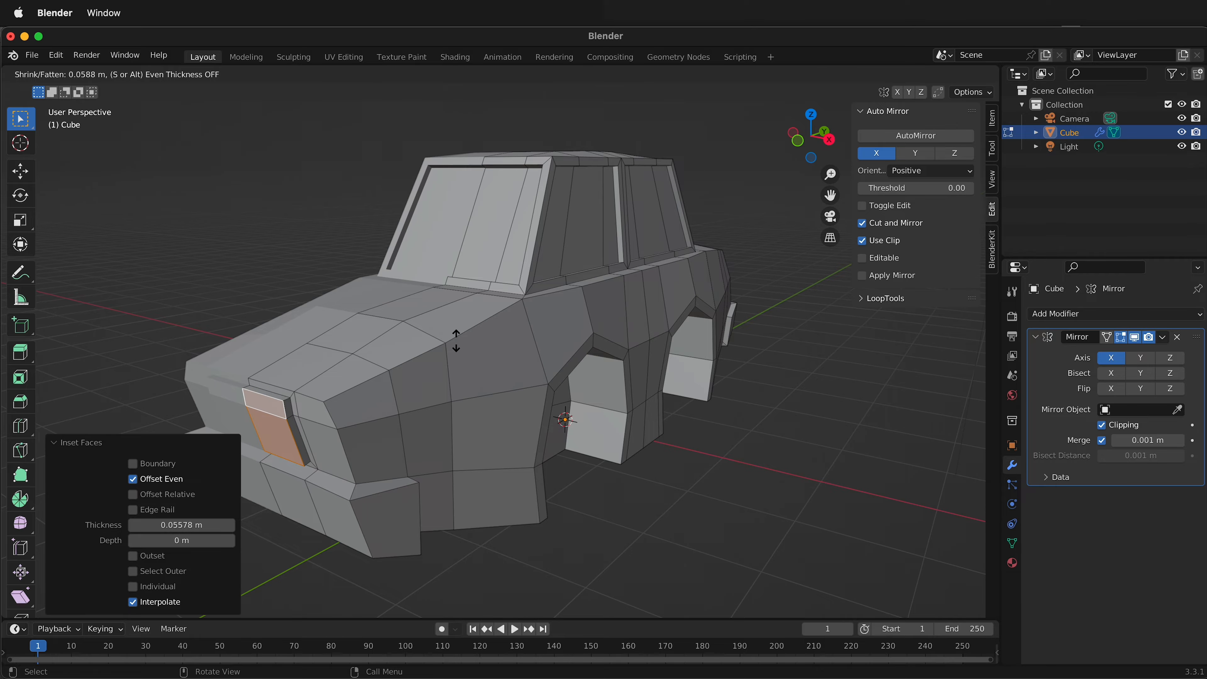
left_click(456, 341)
Inset the two outer nose faces beside the grille, above the front bumper, by about 0.051 m for the headlight.
middle_click_drag(460, 383, 647, 350)
left_click(731, 333)
middle_click_drag(731, 333, 660, 331)
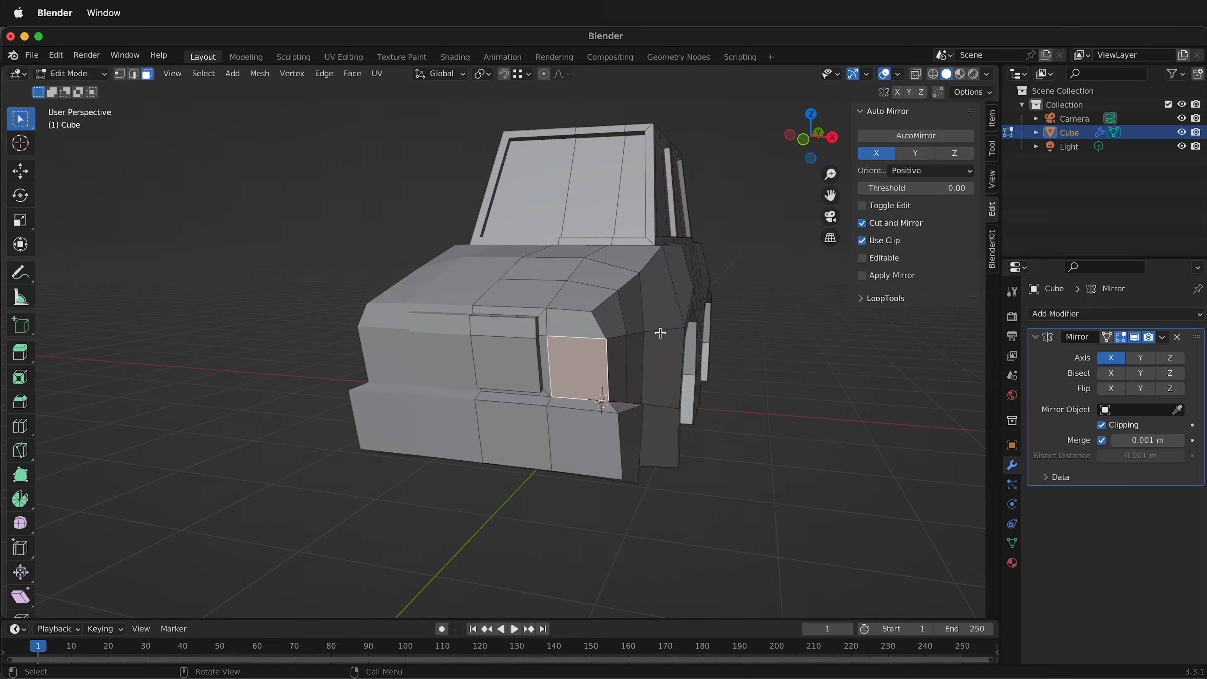
left_click(583, 330, "shift")
key("i")
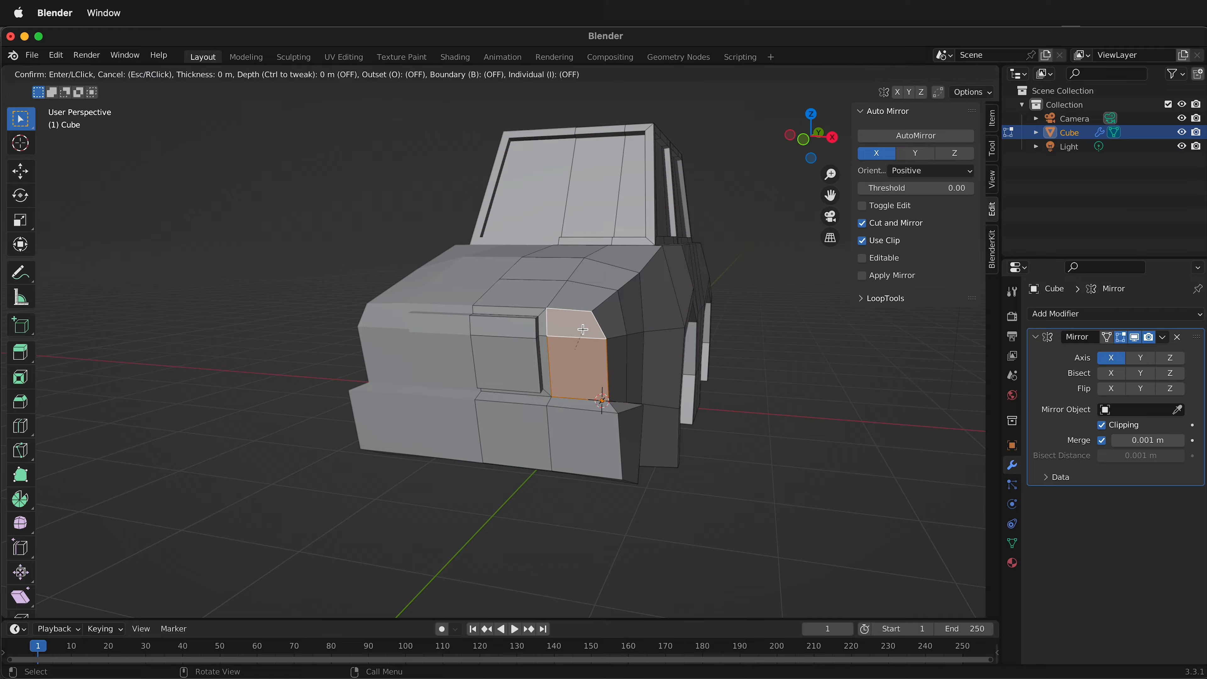
left_click(577, 335)
Extrude the inset headlight faces along normals by about -0.048 m to recess them.
middle_click_drag(577, 335, 535, 343)
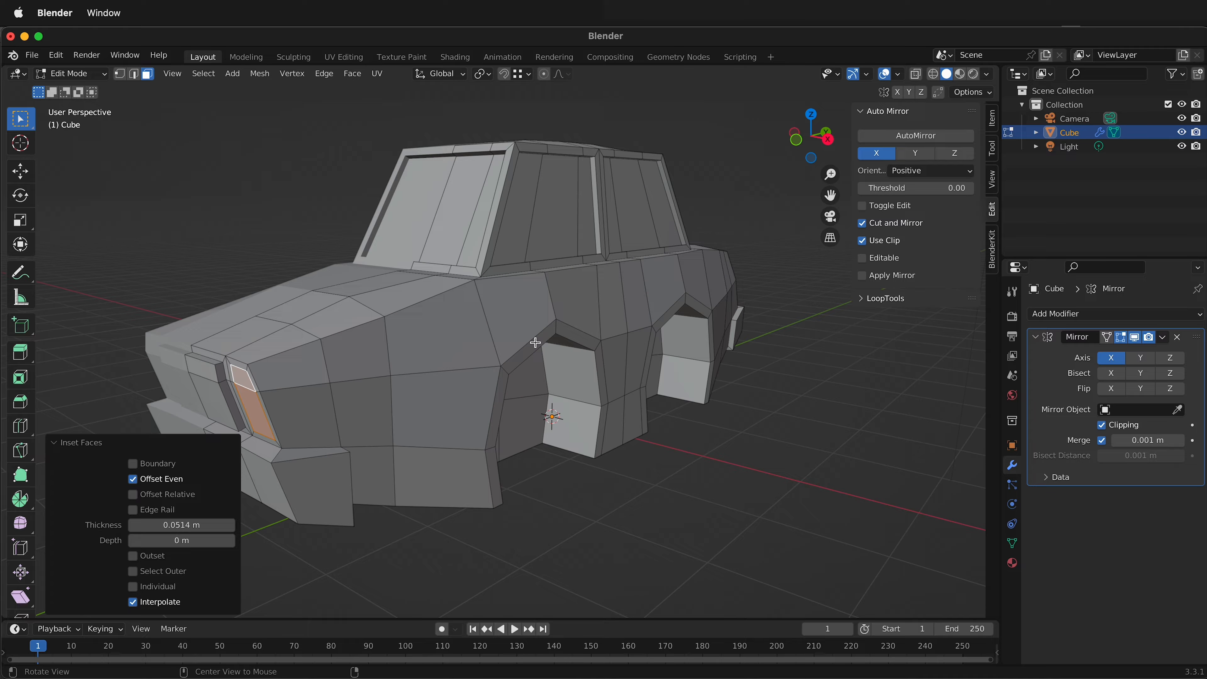
key("alt+e")
left_click(538, 343)
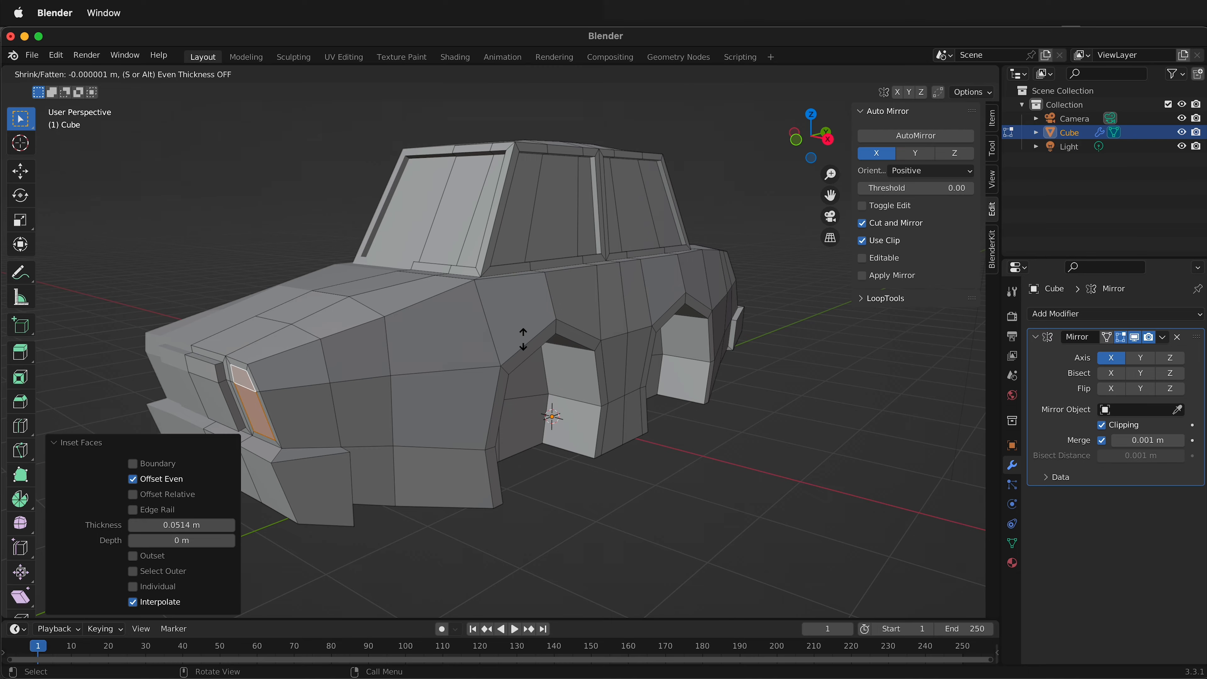
left_click(506, 343)
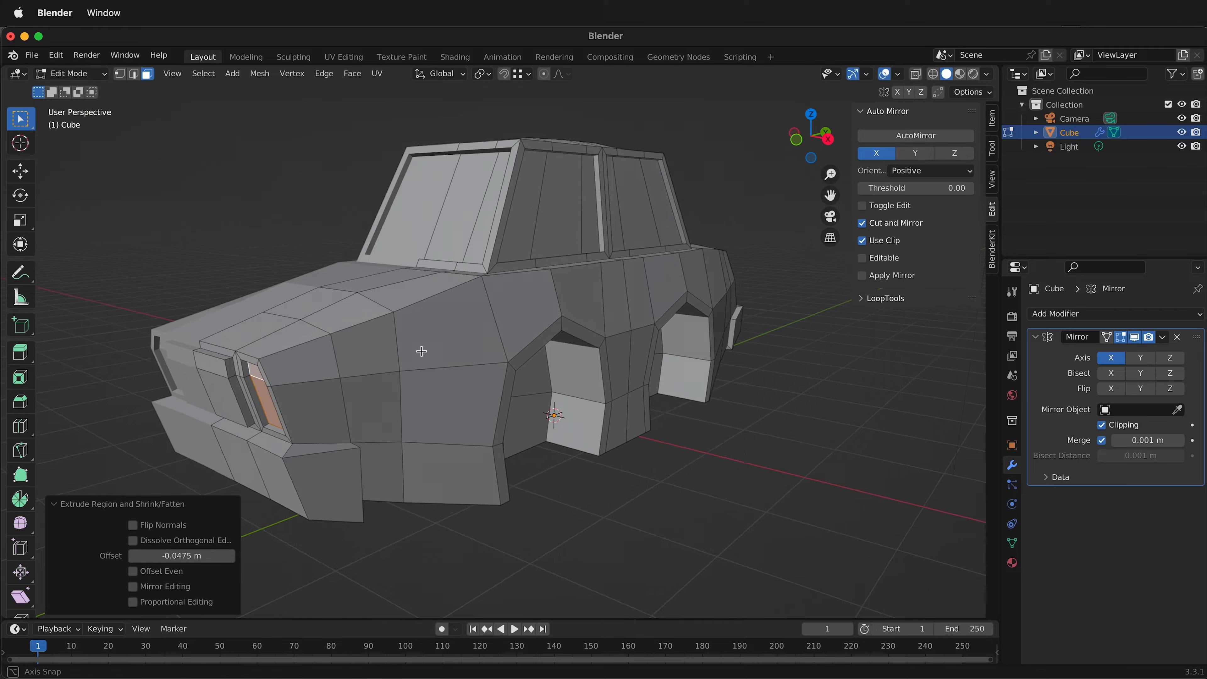
Inset the recessed headlight faces again by about 0.044 m.
middle_click_drag(420, 350, 439, 337)
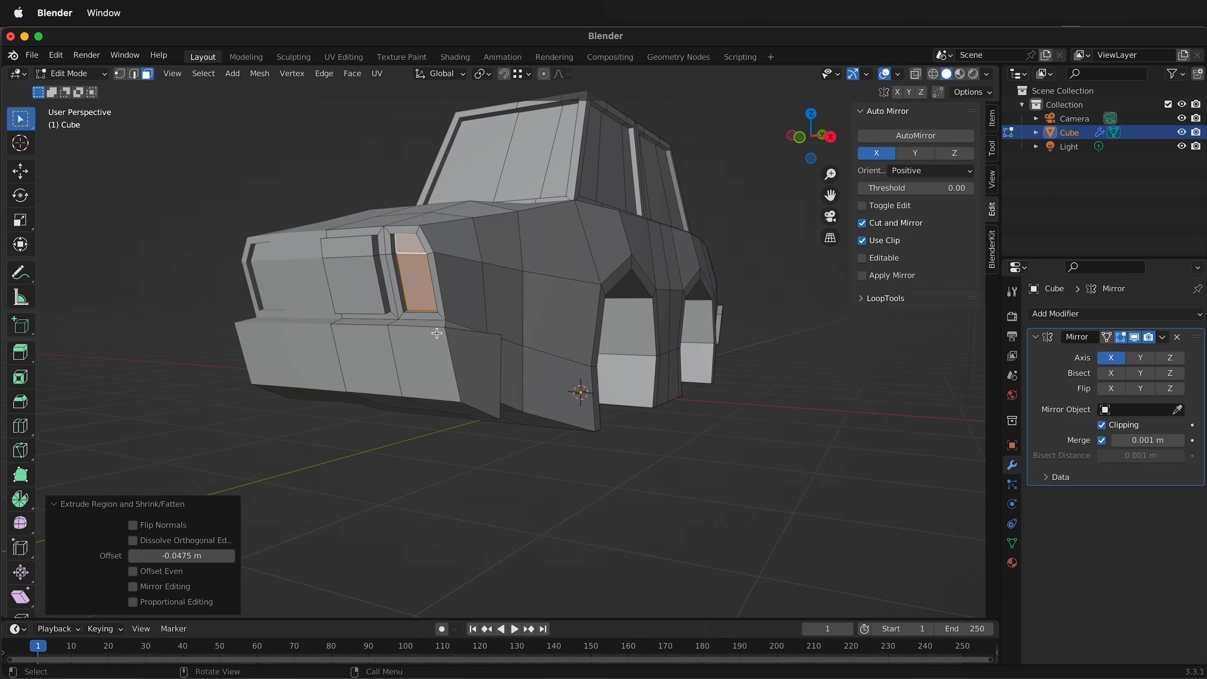
key("i")
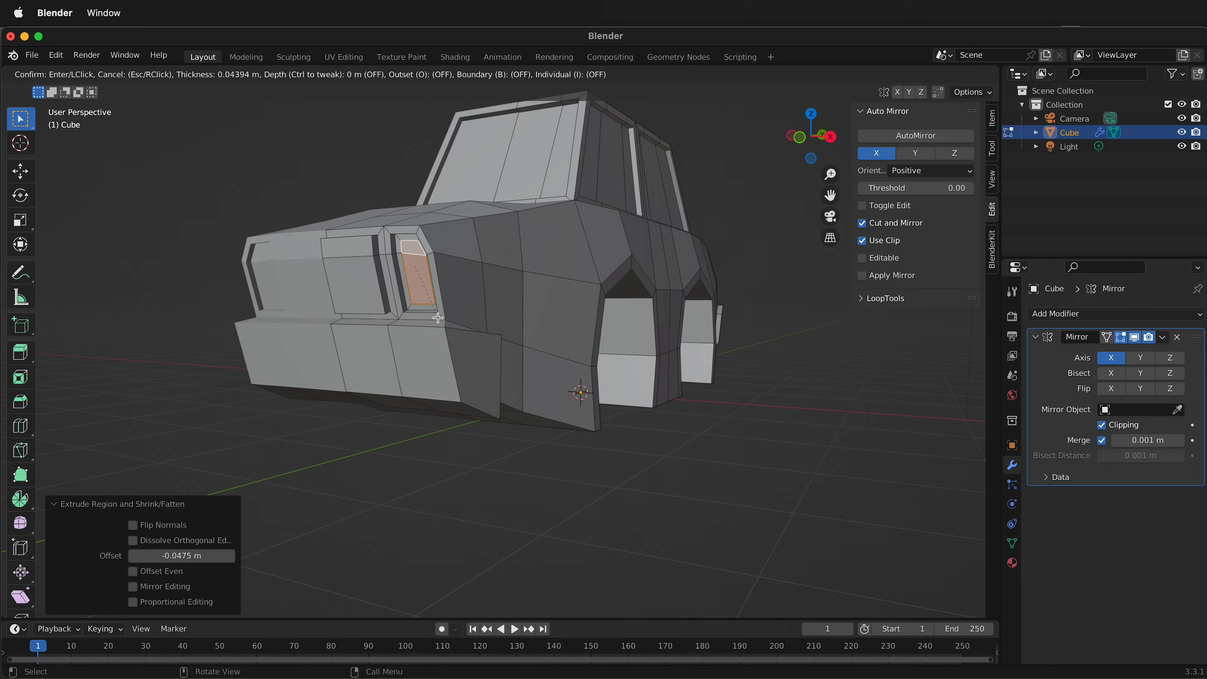
left_click(437, 317)
Extrude the inner headlight faces outward along normals by about 0.055 m.
middle_click_drag(438, 317, 436, 319)
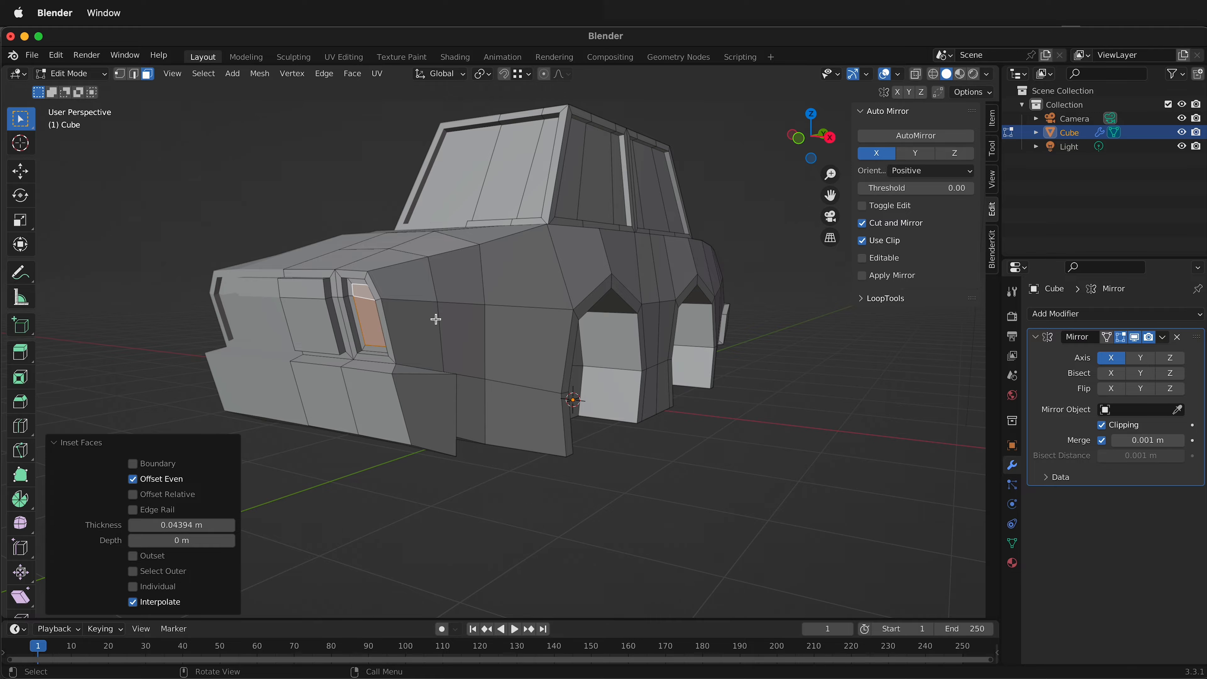
key("alt+e")
left_click(436, 317)
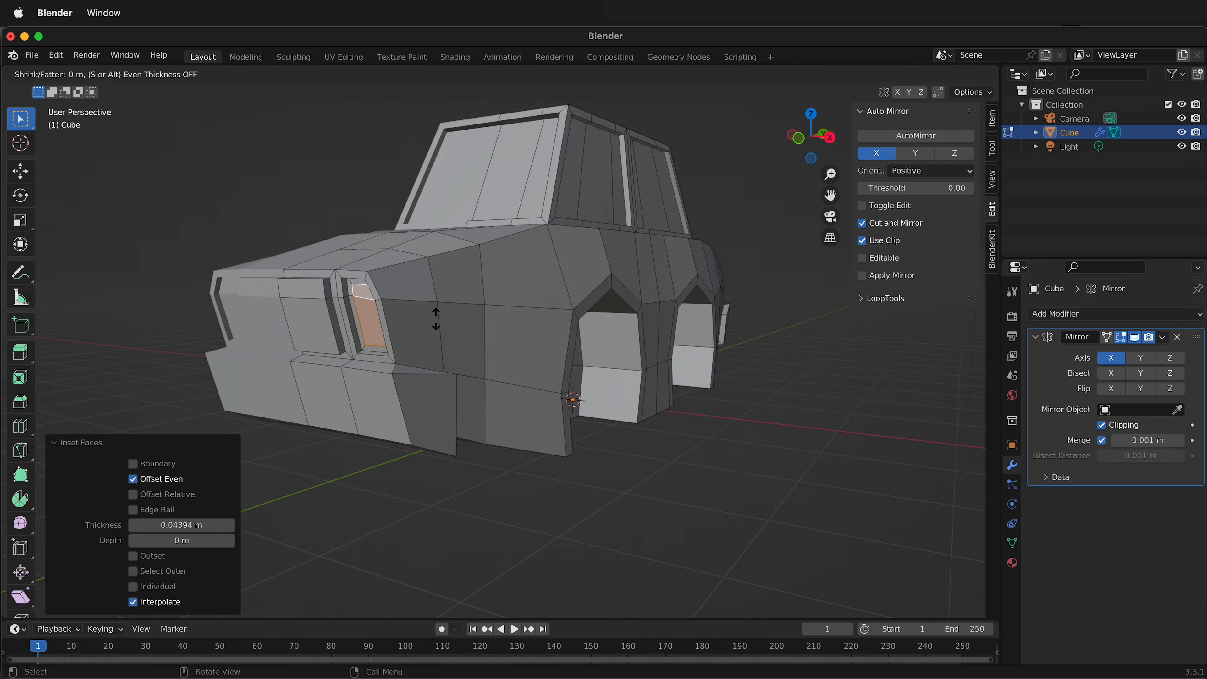
left_click(442, 315)
Inset the two outer rear faces above the rear bumper by about 0.046 m for the taillight.
mouse_move(442, 314)
middle_mouse_down()
mouse_move(455, 399)
mouse_move(552, 416)
mouse_move(434, 409)
mouse_move(459, 322)
middle_mouse_up()
scroll(455, 399, "down", 5)
scroll(459, 321, "up", 5)
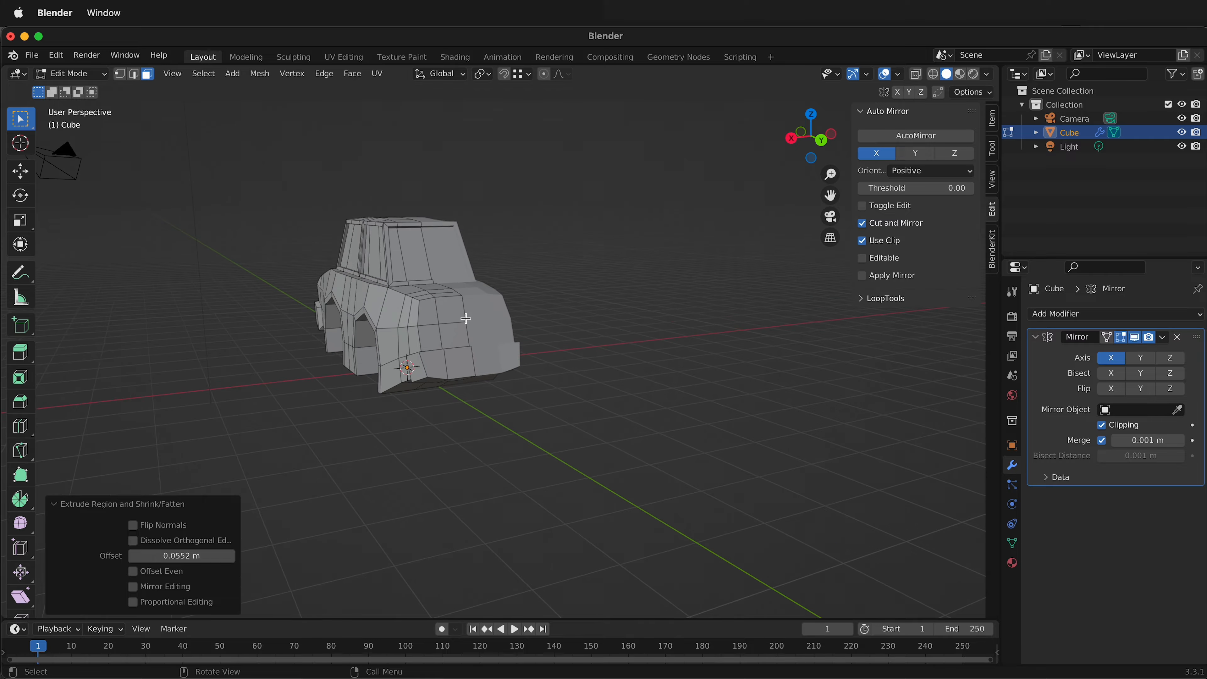
left_click(351, 285)
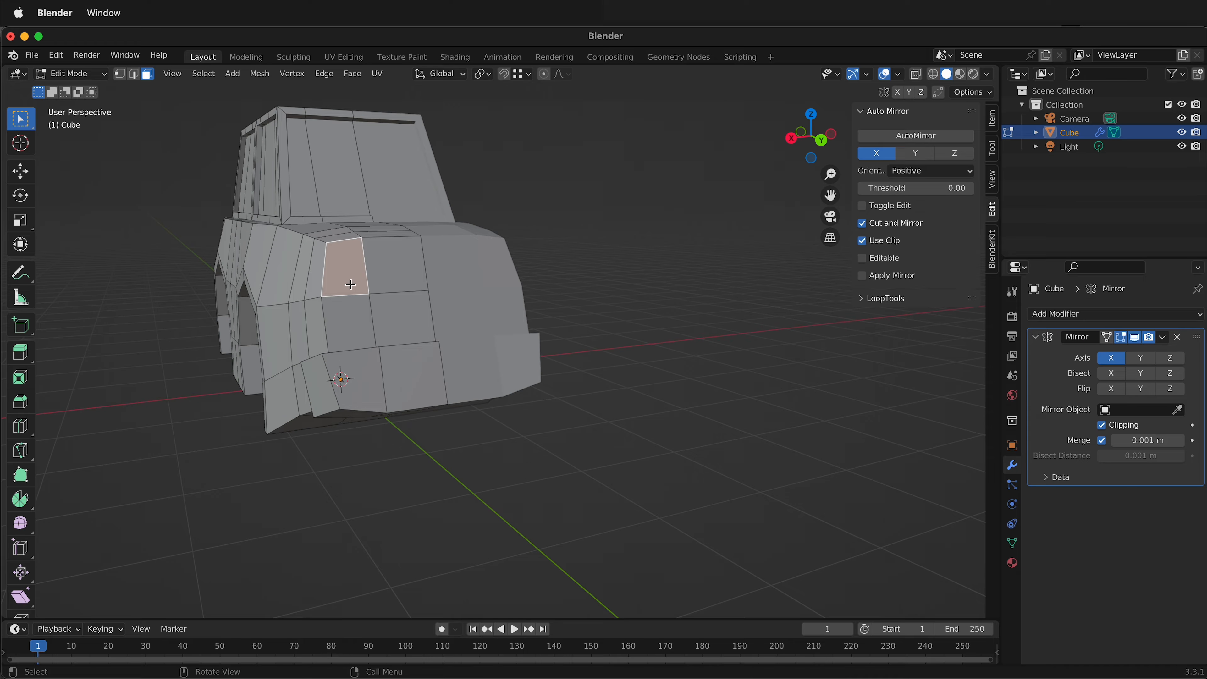
left_click(336, 337, "shift")
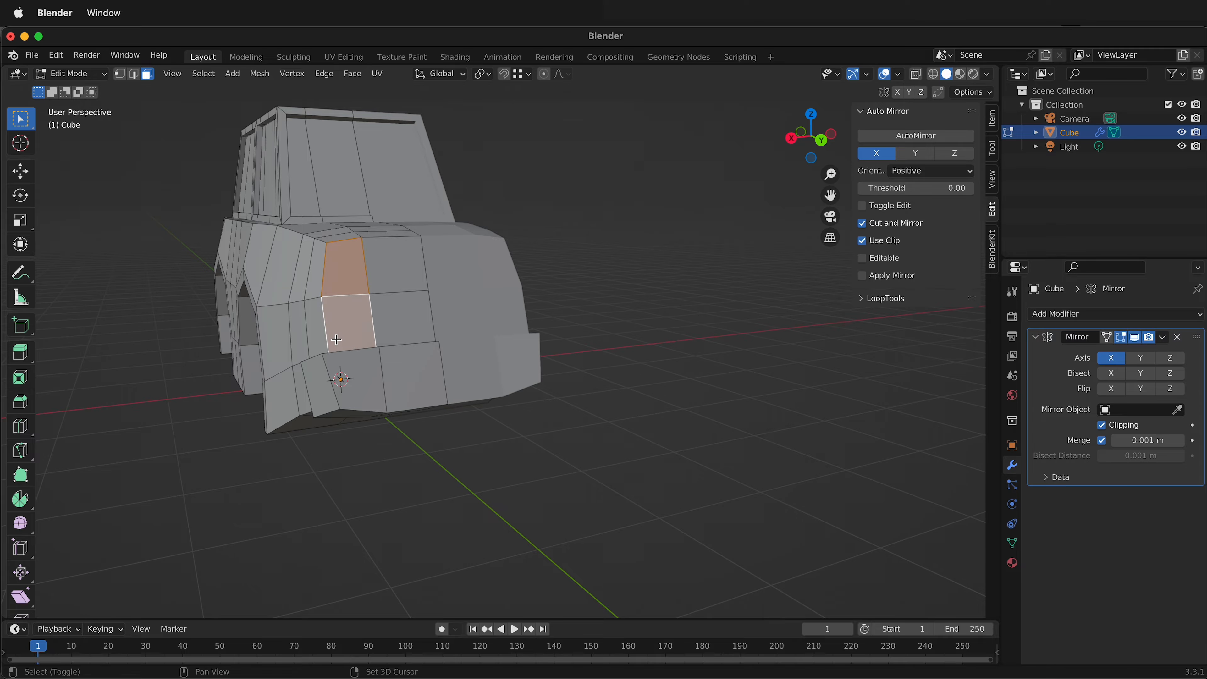
key("i")
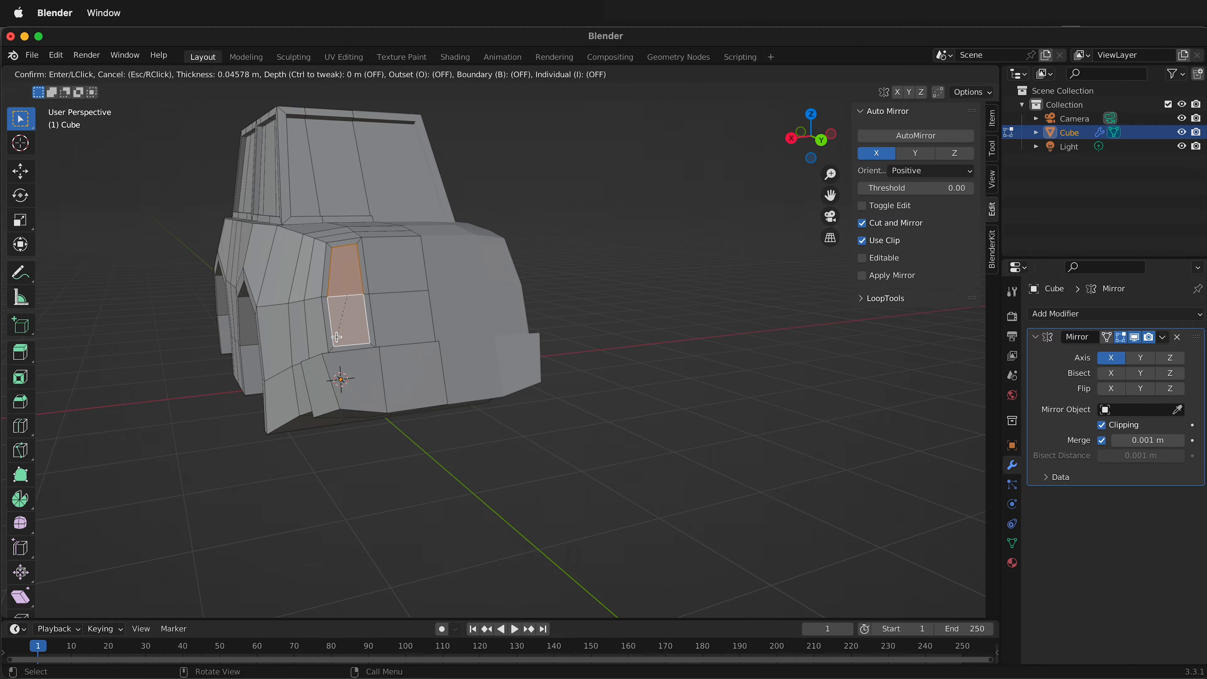
left_click(337, 336)
Extrude the inset taillight faces outward along normals by about 0.054 m.
middle_click_drag(336, 336, 422, 345)
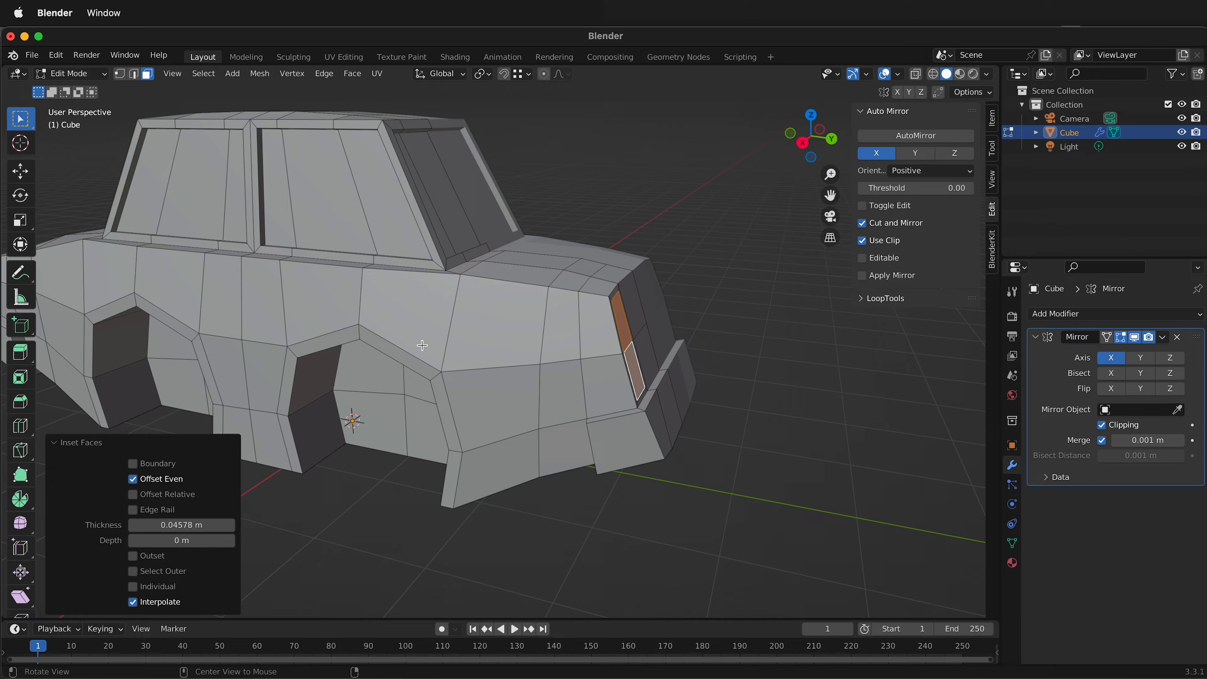
key("alt+e")
left_click(422, 346)
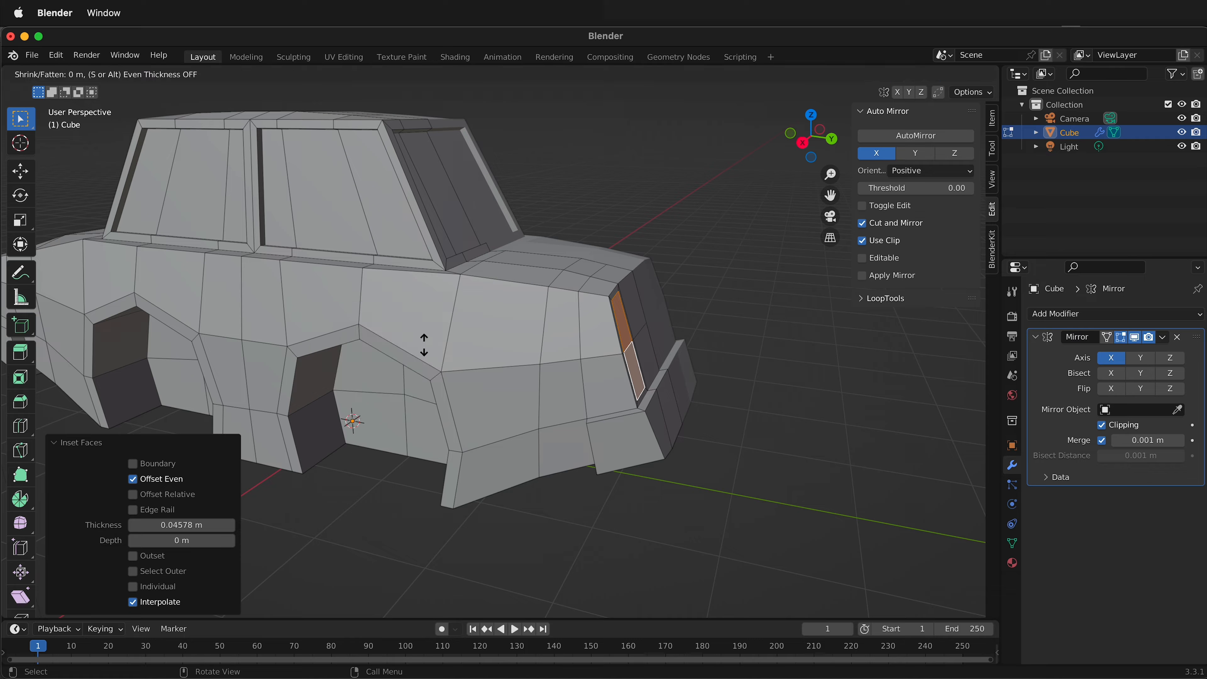
left_click(523, 340)
Inset the side face above the front wheel arch by about 0.117 m and scale the inner face down to about 0.79.
middle_click_drag(519, 342, 566, 343)
scroll(661, 347, "down", 5)
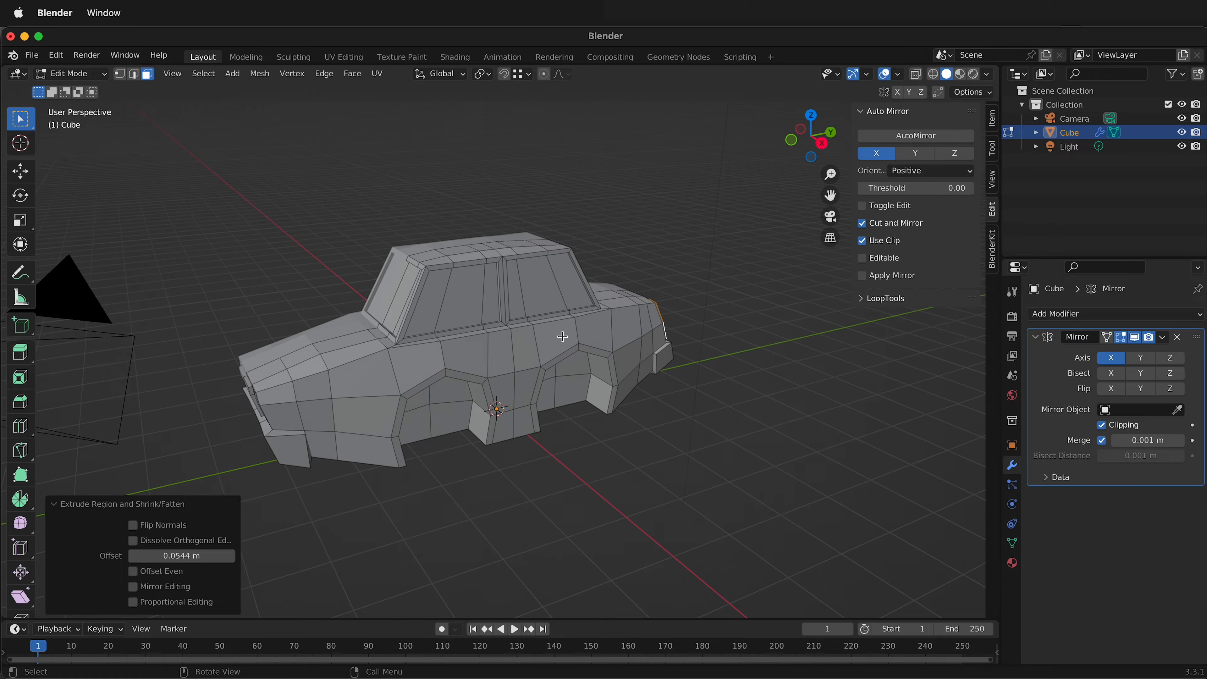
scroll(566, 342, "up", 2)
scroll(460, 352, "up", 3)
middle_click_drag(429, 378, 587, 351)
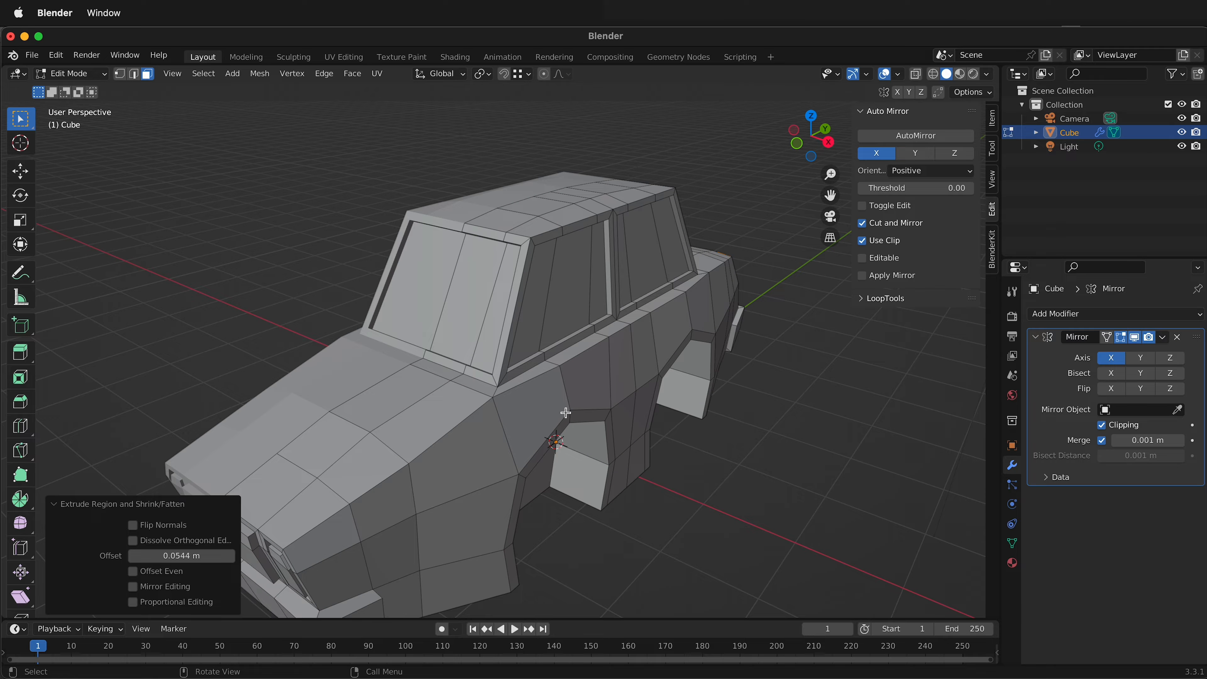
left_click(533, 403)
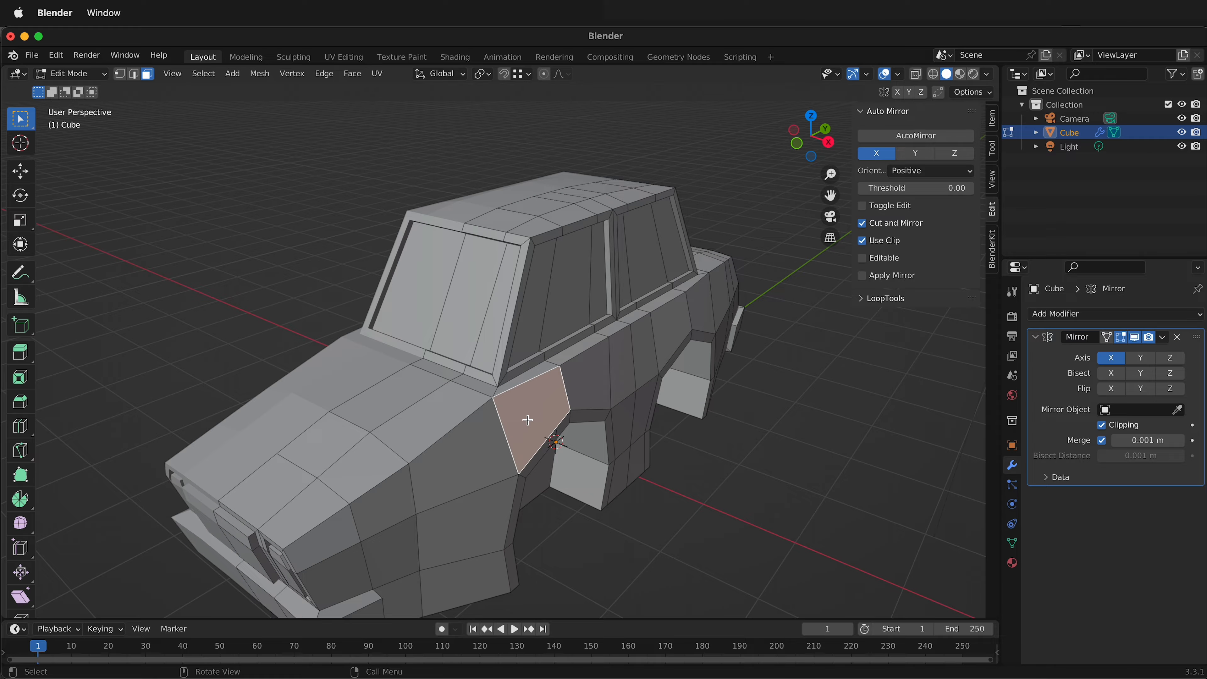
scroll(527, 420, "up", 4)
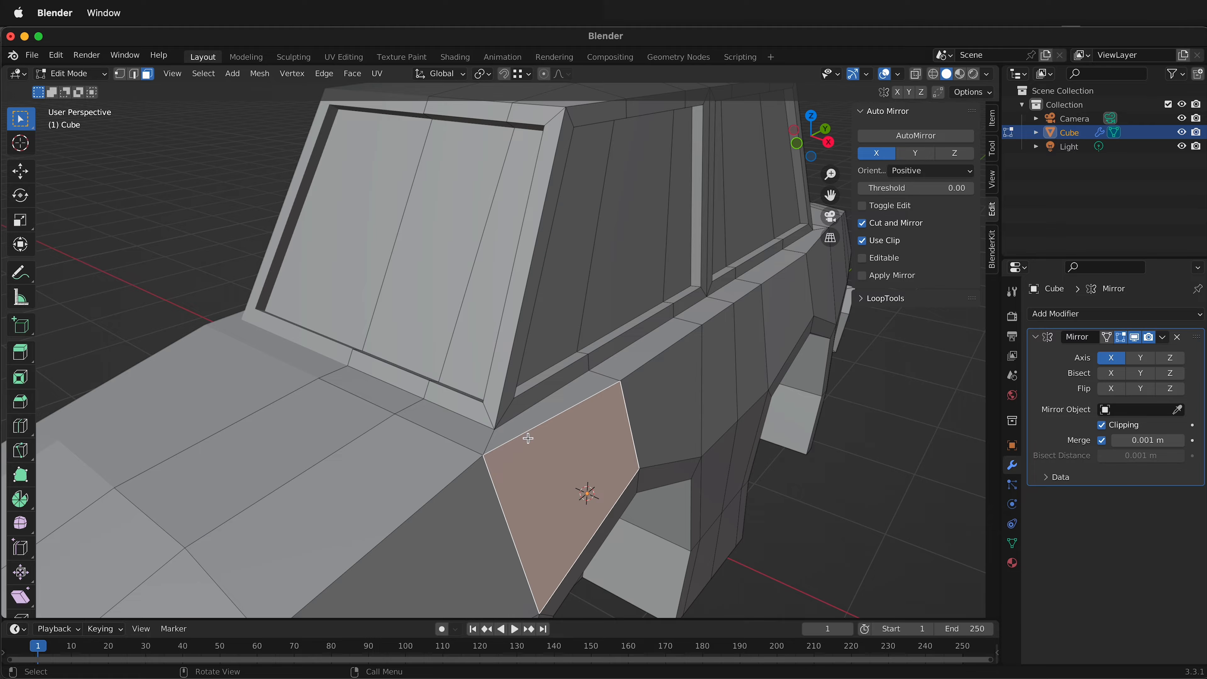
scroll(527, 458, "down", 2)
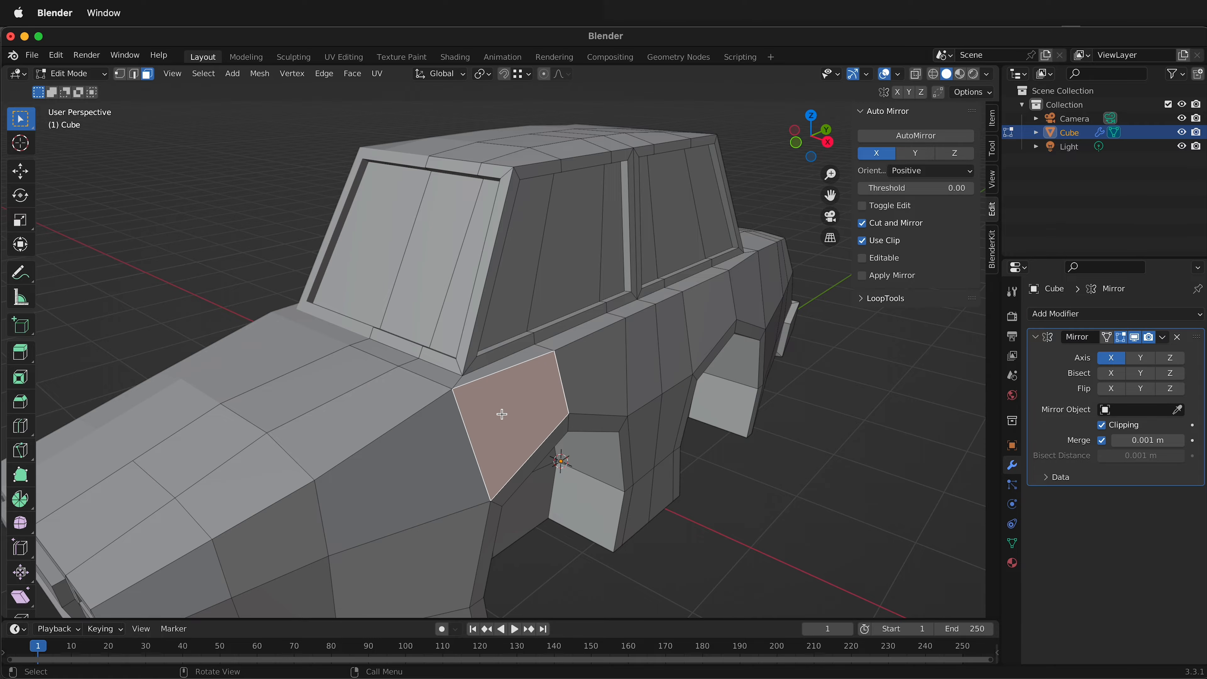
middle_click_drag(502, 413, 477, 308)
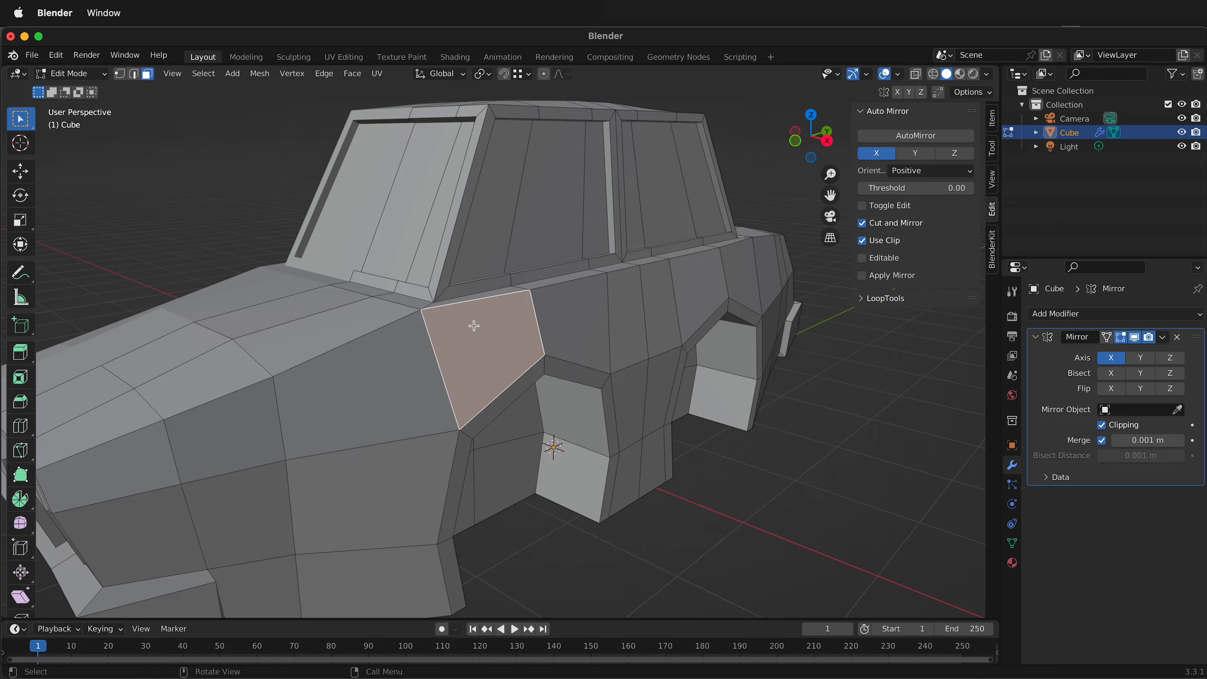
key("i")
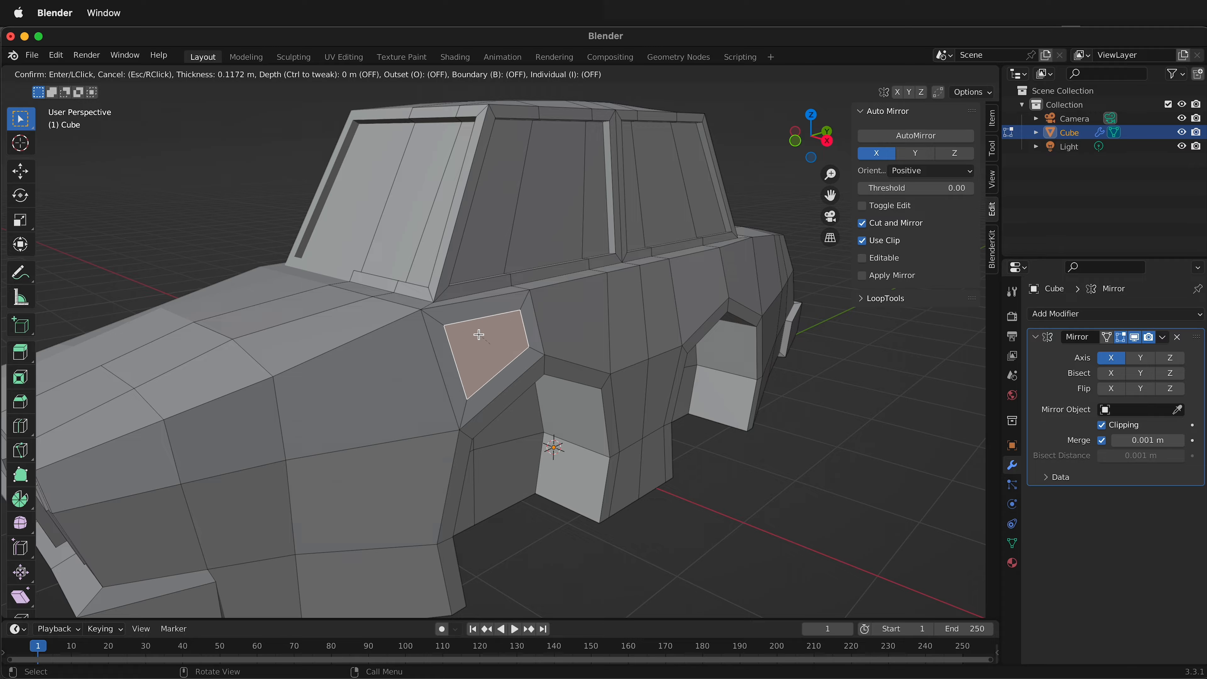
left_click(479, 334)
key("s")
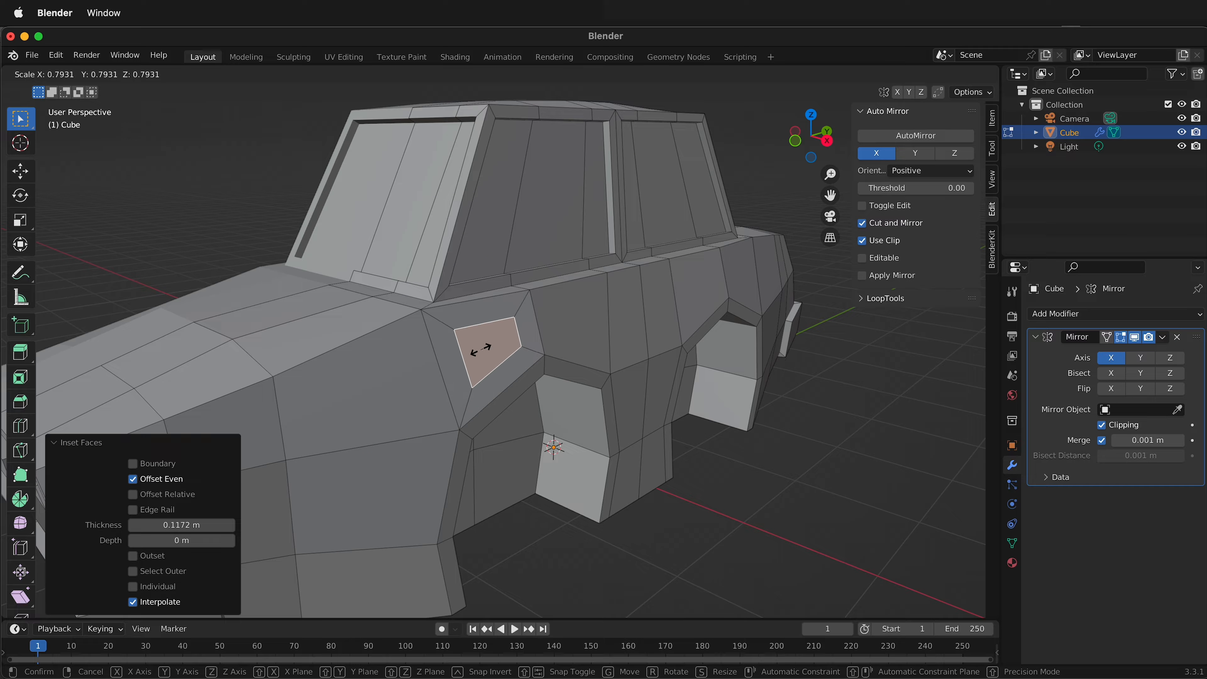
left_click(488, 345)
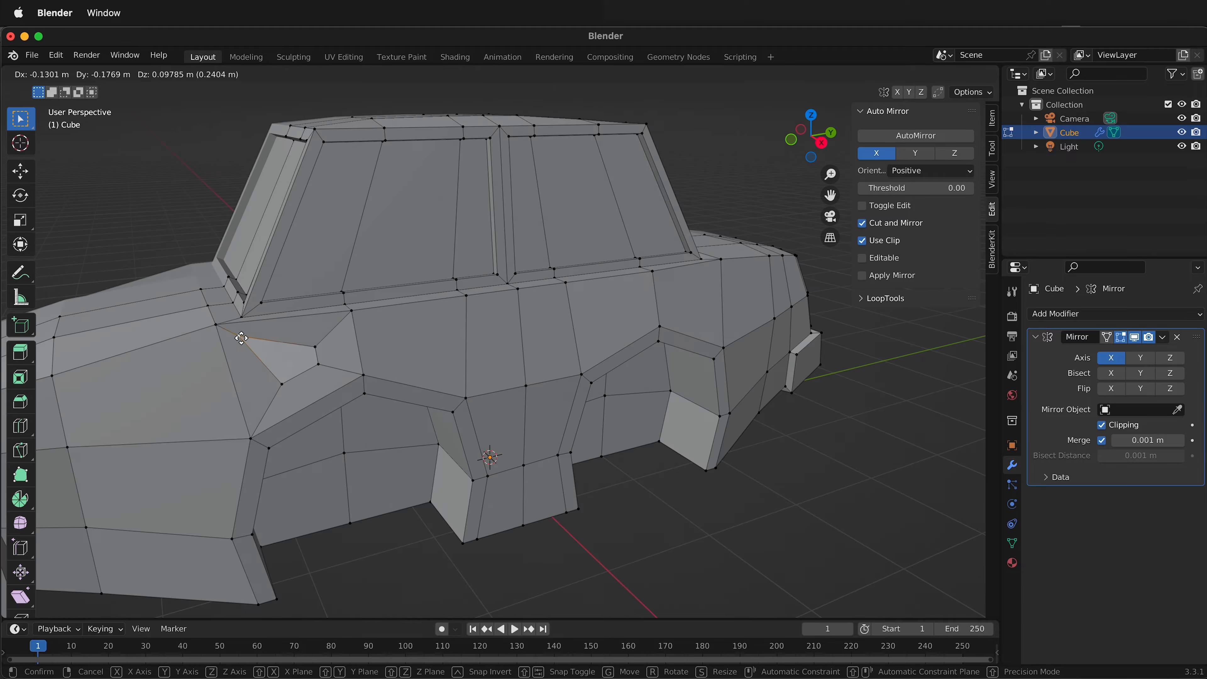
Move the inner face's upper front vertex toward the panel's upper front corner and slide its other three vertices there by factors of about 0.7 to 0.75.
left_click(235, 335)
key("g")
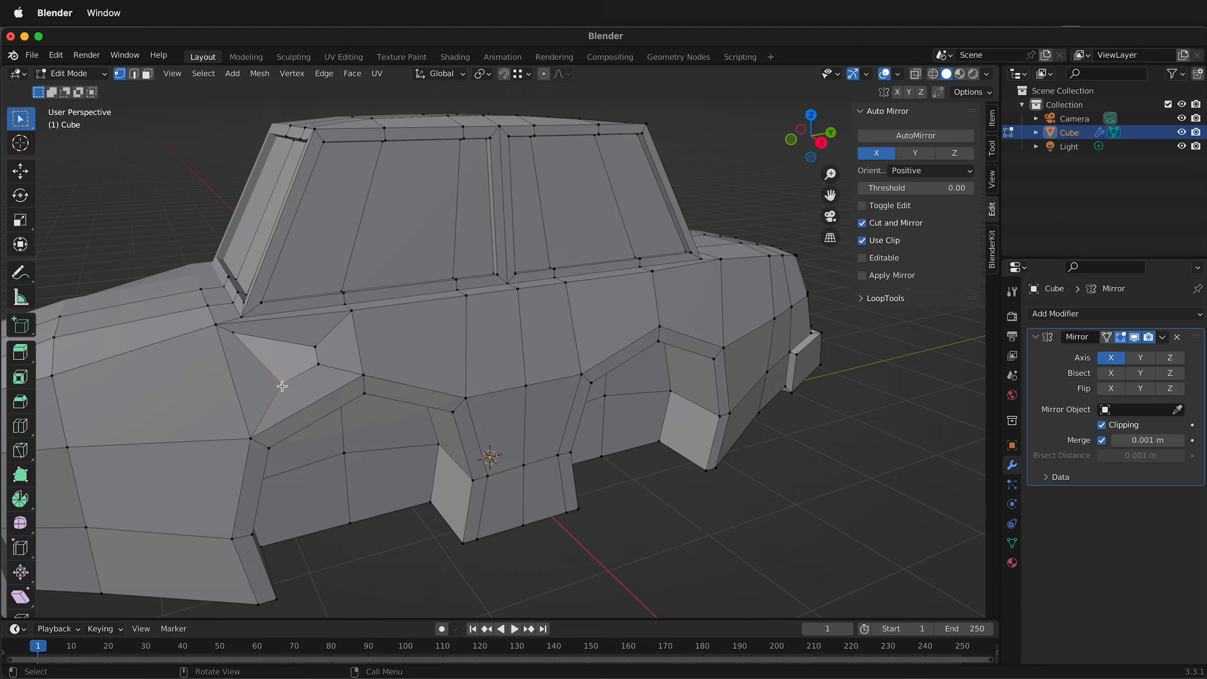
key("g")
left_click(243, 352)
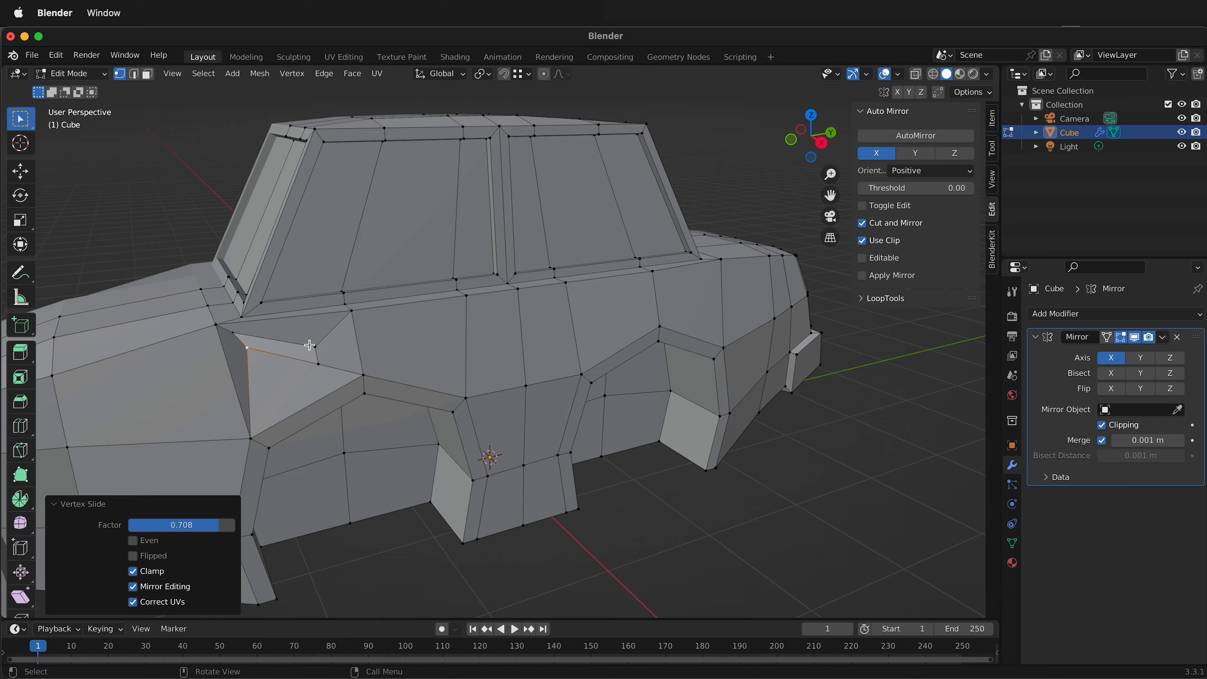
key("g")
key("g")
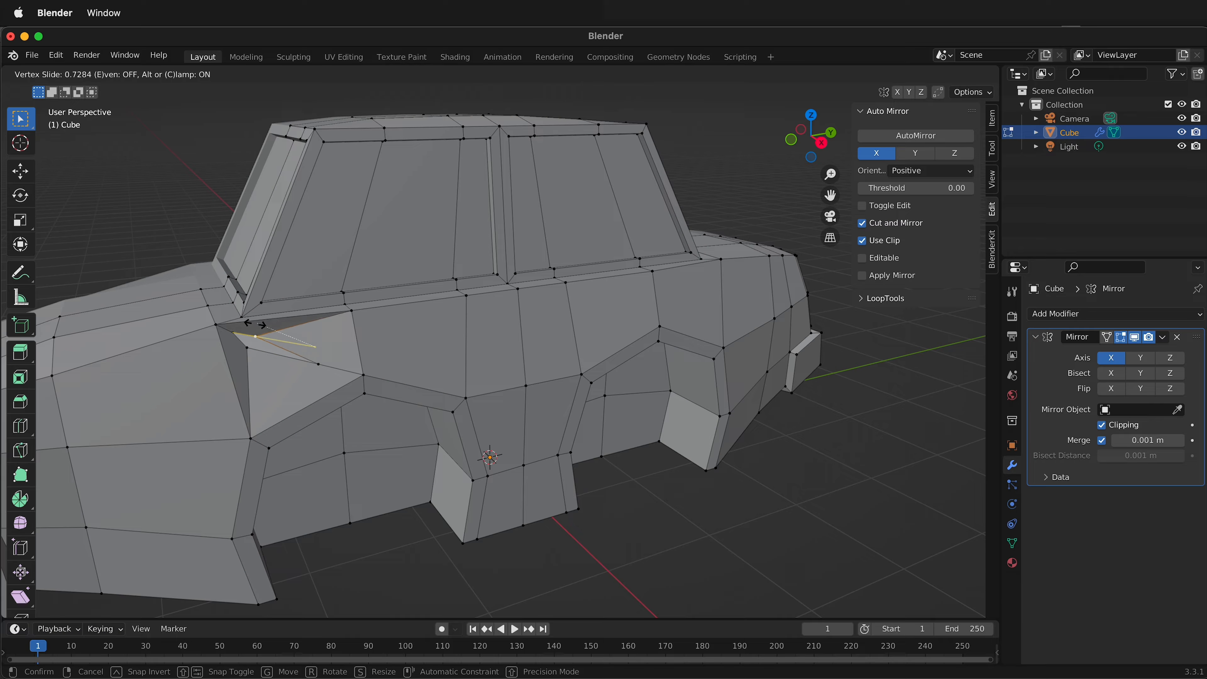
left_click(266, 328)
key("g")
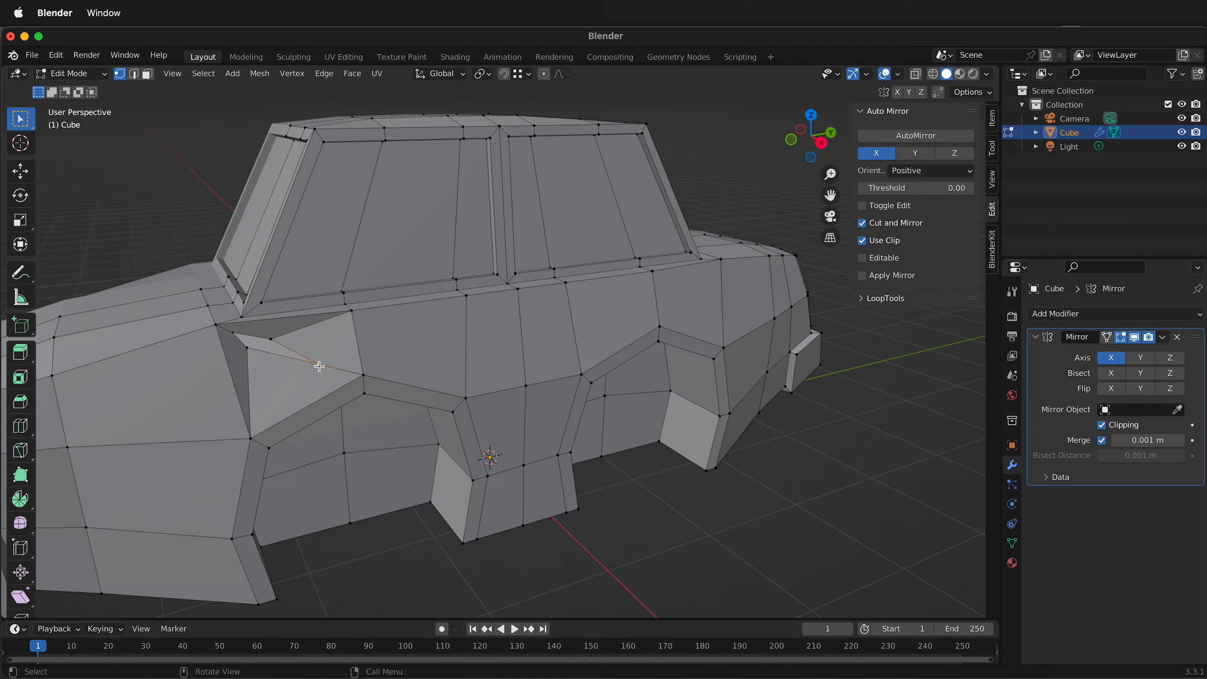
key("g")
left_click(273, 351)
Move the small inner face's two front vertices along global X, the upper one by about 0.066 m.
middle_click_drag(273, 352, 431, 420)
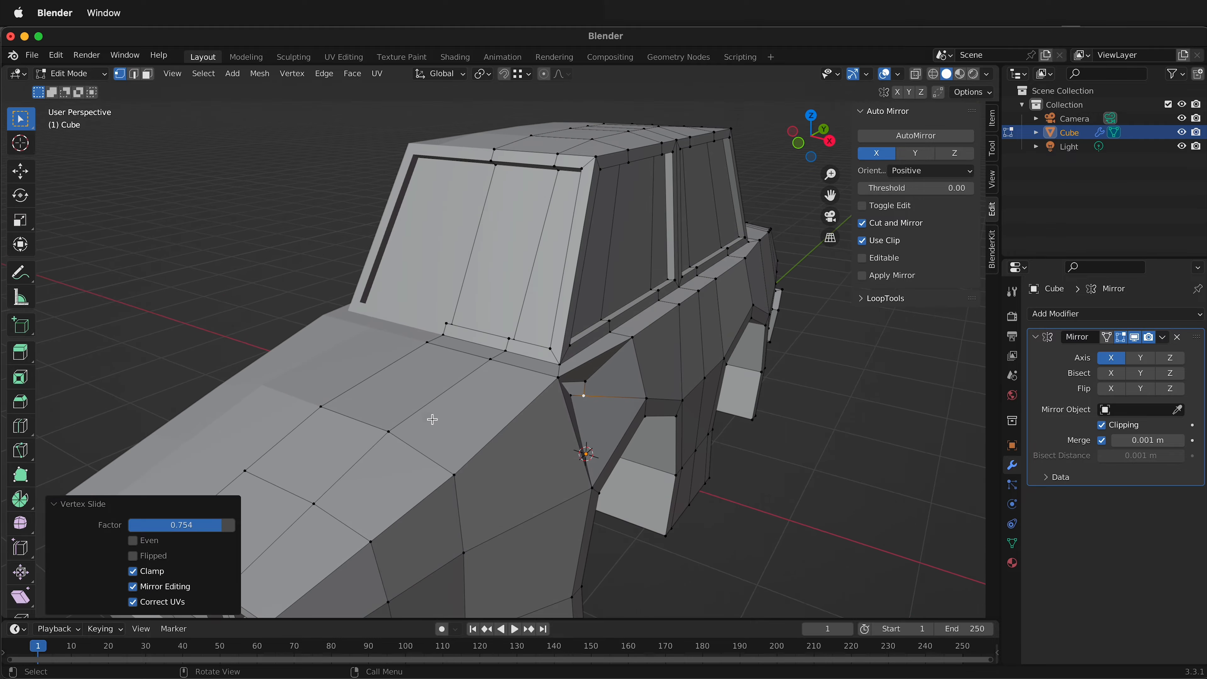
left_click(565, 383)
middle_click_drag(581, 389, 268, 311)
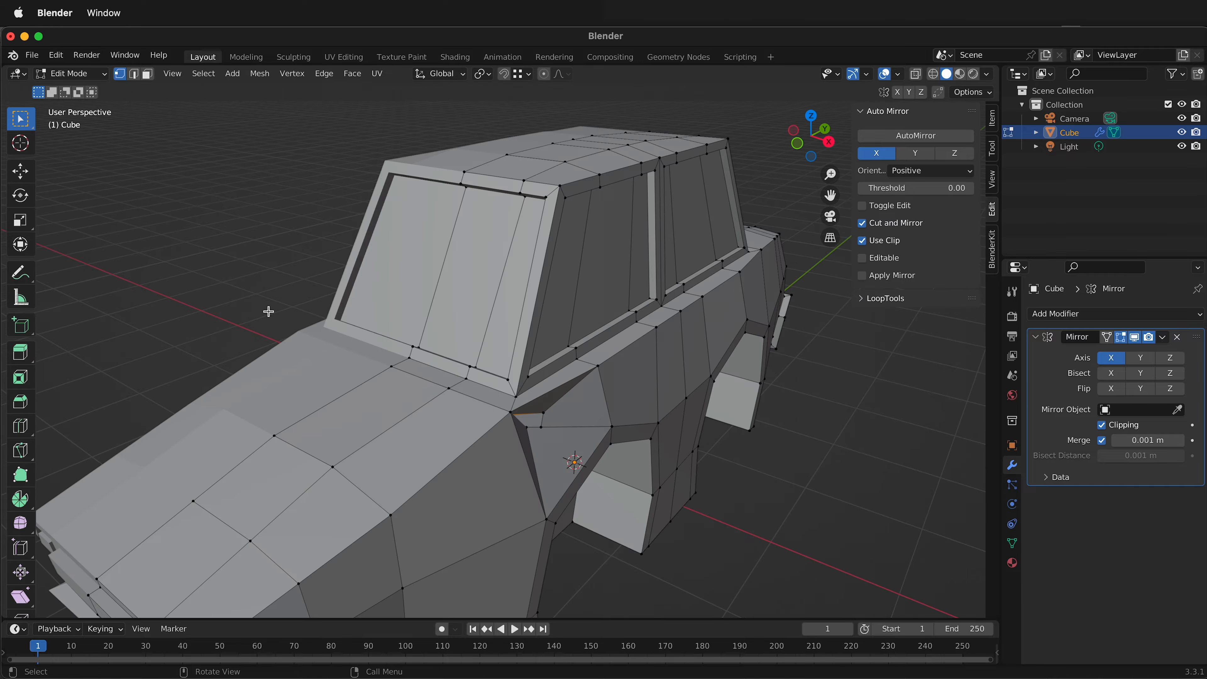
key("g")
key("x")
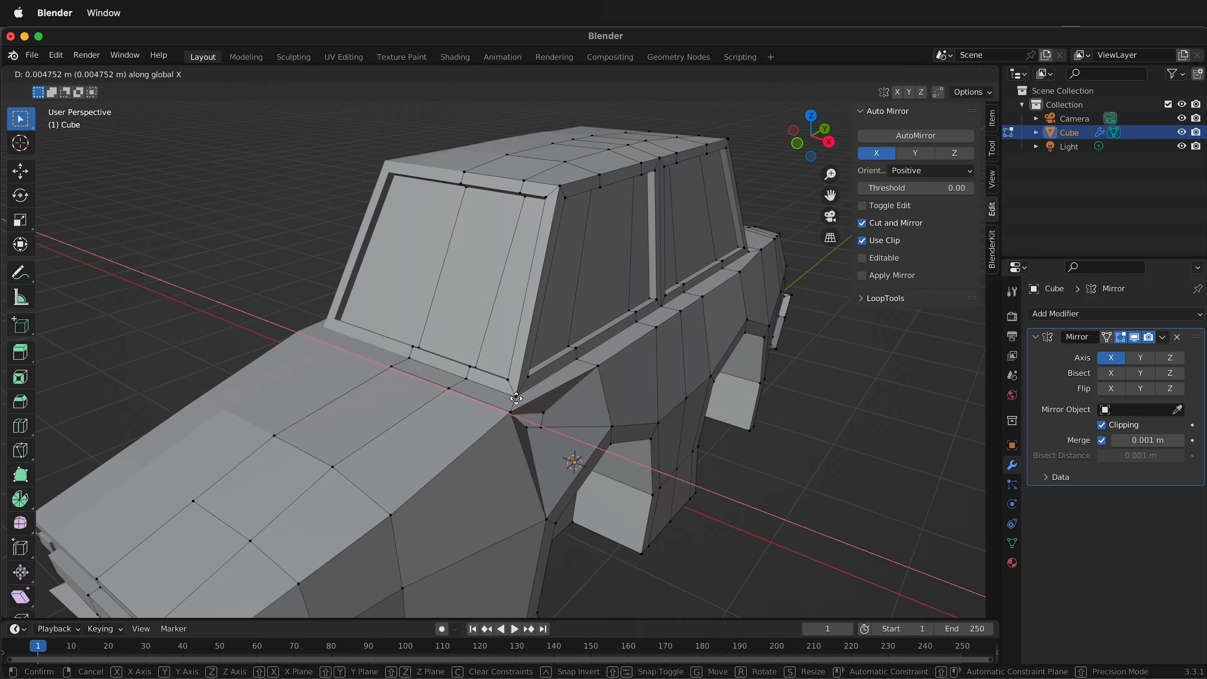
left_click(512, 421)
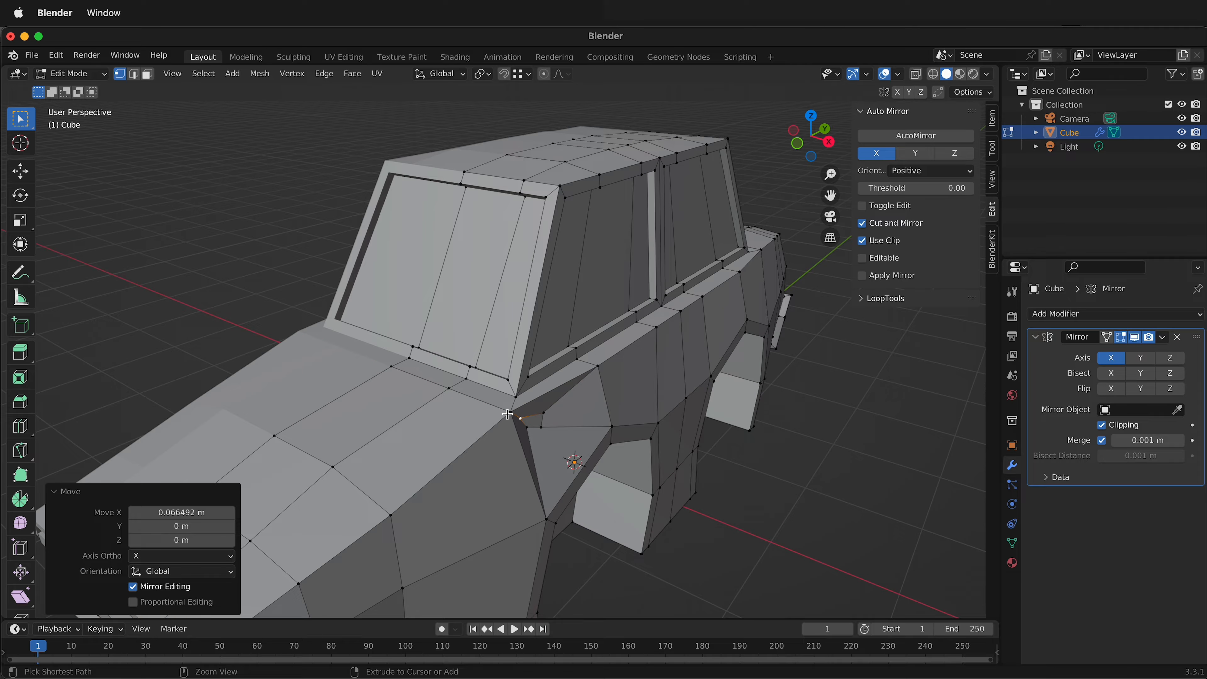
left_click(531, 426)
key("g")
key("x")
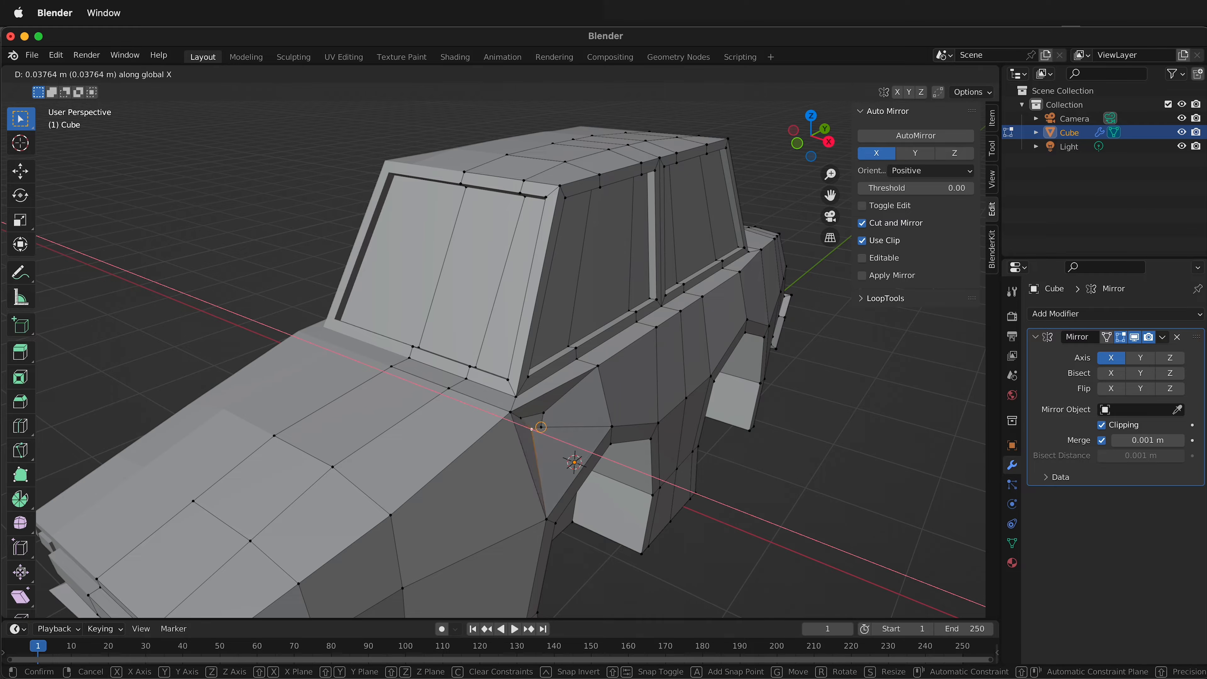
left_click(514, 412)
Move the small inner face's two rear vertices along global X, the upper one by about 0.068 m.
left_click(534, 427)
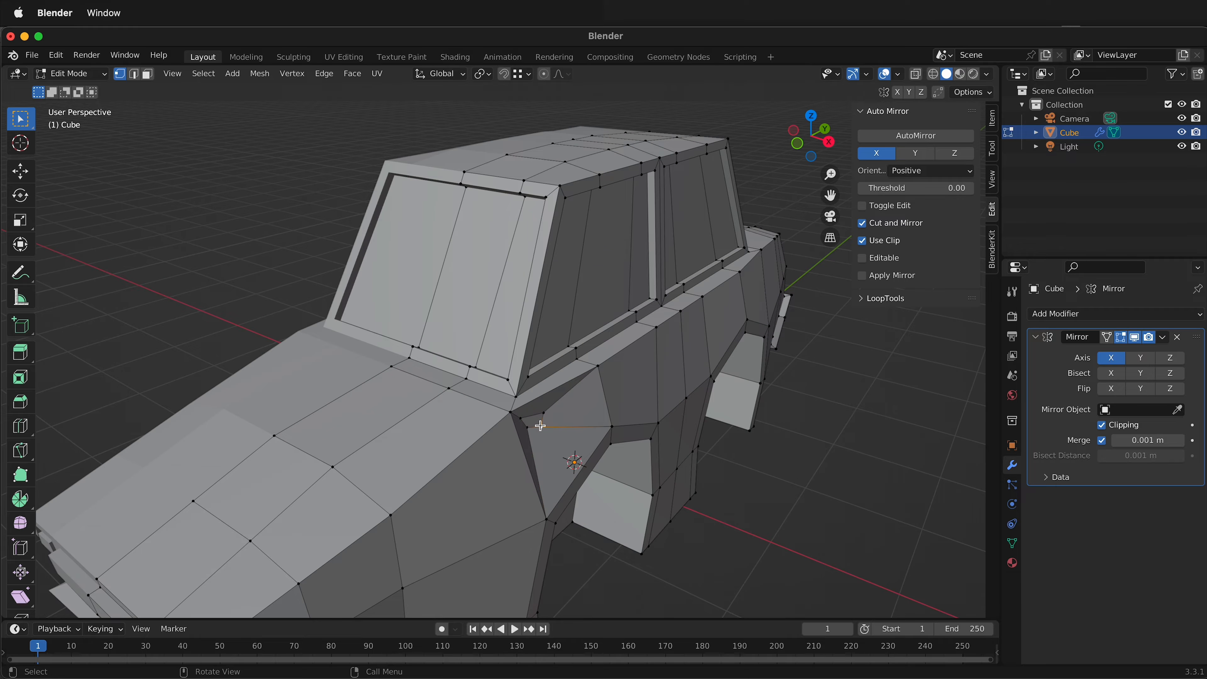
key("g")
key("x")
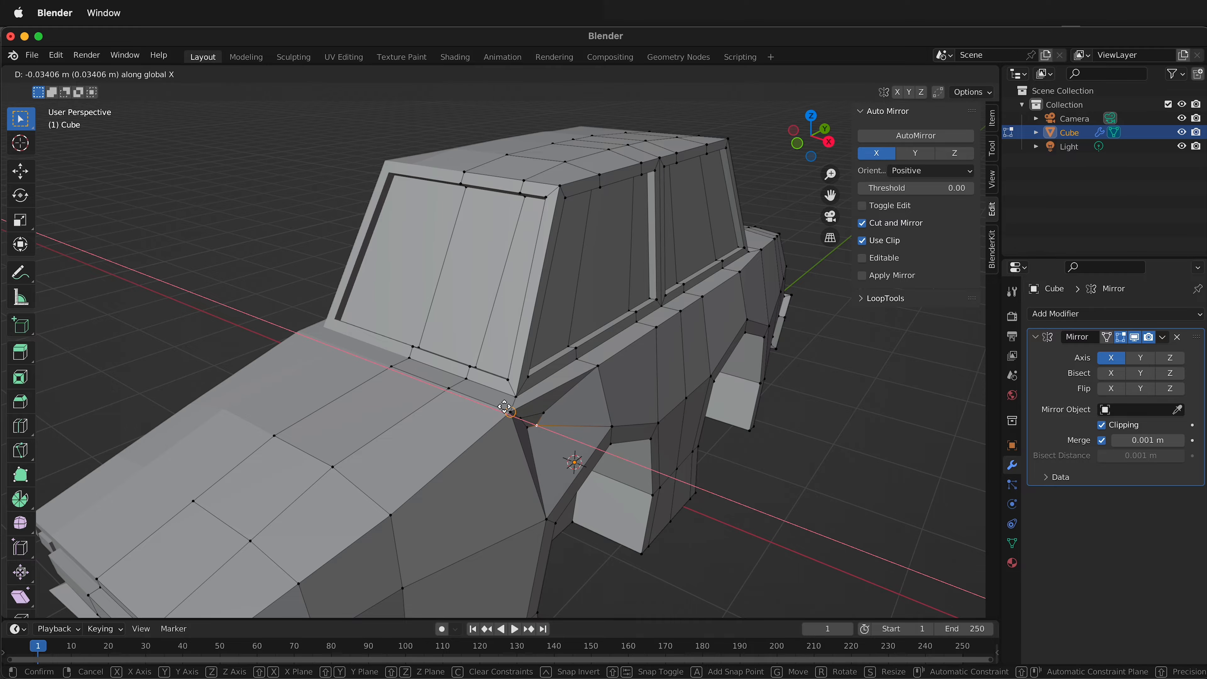
left_click(503, 412)
left_click(546, 415)
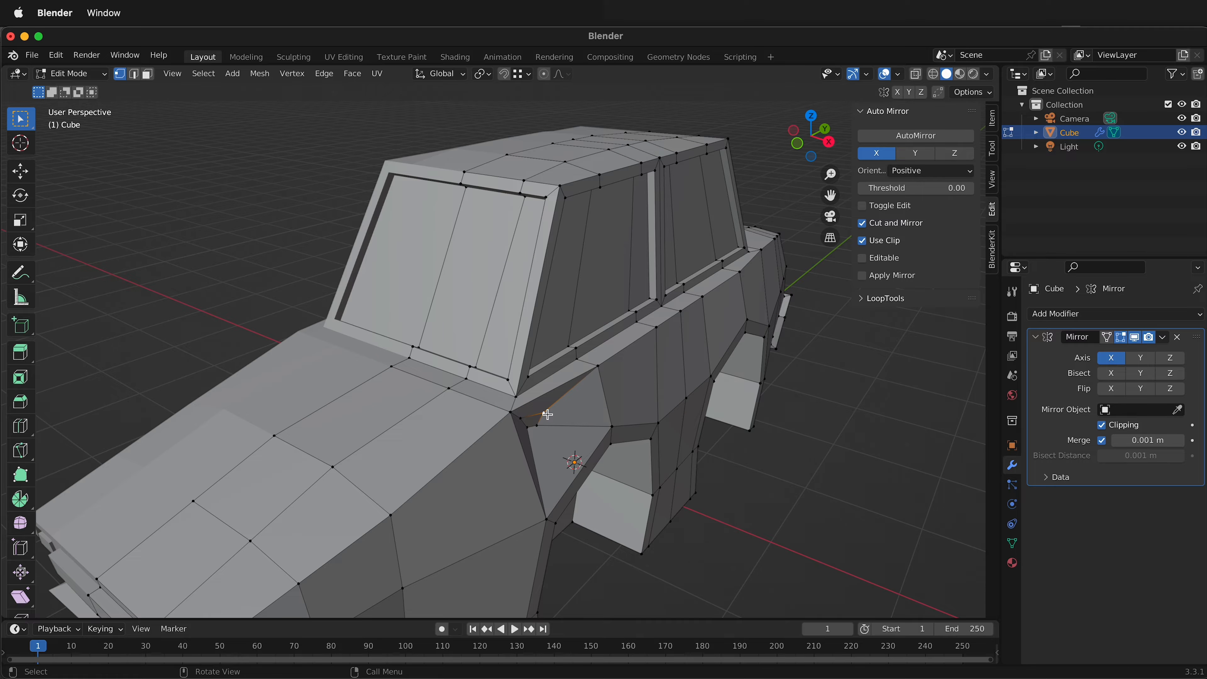
key("g")
key("x")
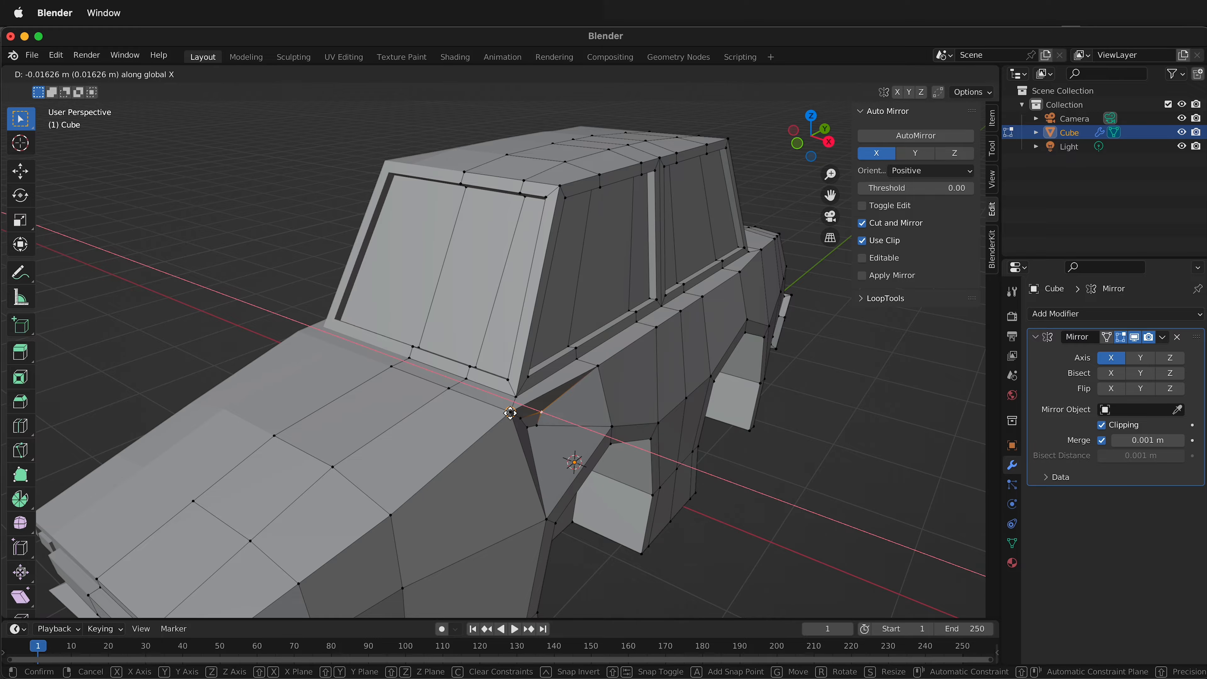
left_click(530, 416)
Flatten the small inner face together with its four surrounding faces using a best-fit plane at 100% influence.
mouse_move(530, 416)
middle_mouse_down()
mouse_move(498, 405)
mouse_move(528, 394)
middle_mouse_up()
key("3")
left_click(495, 365)
scroll(542, 397, "up", 3)
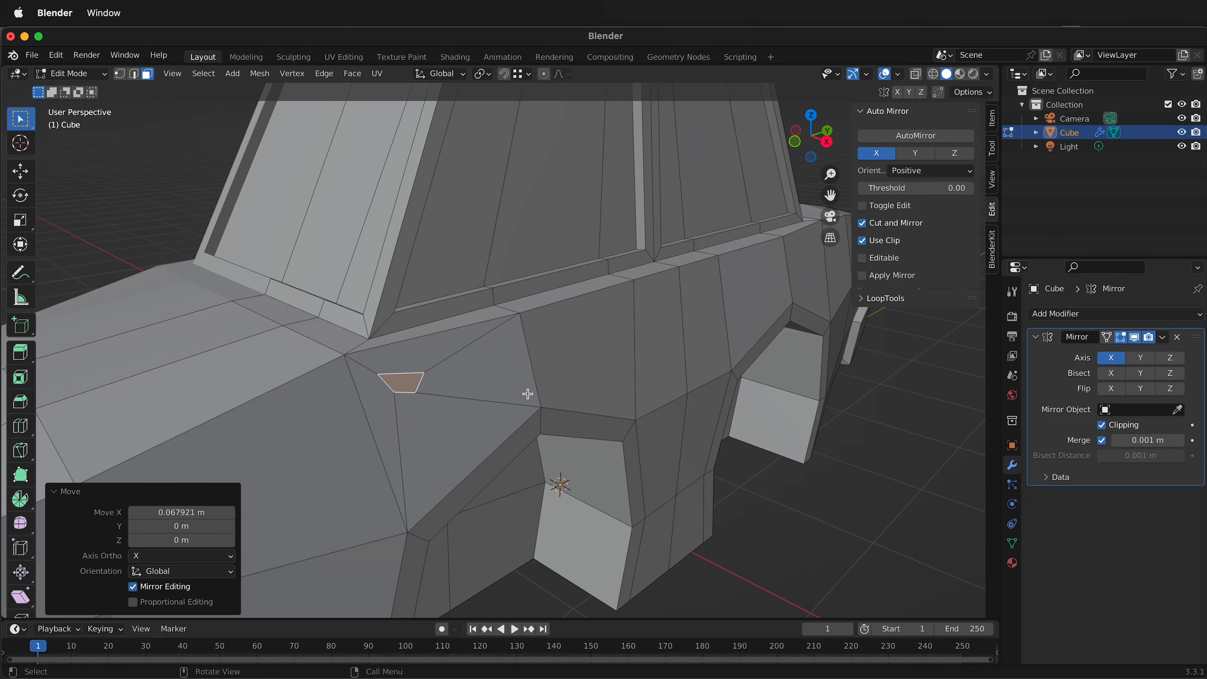
left_click(389, 418)
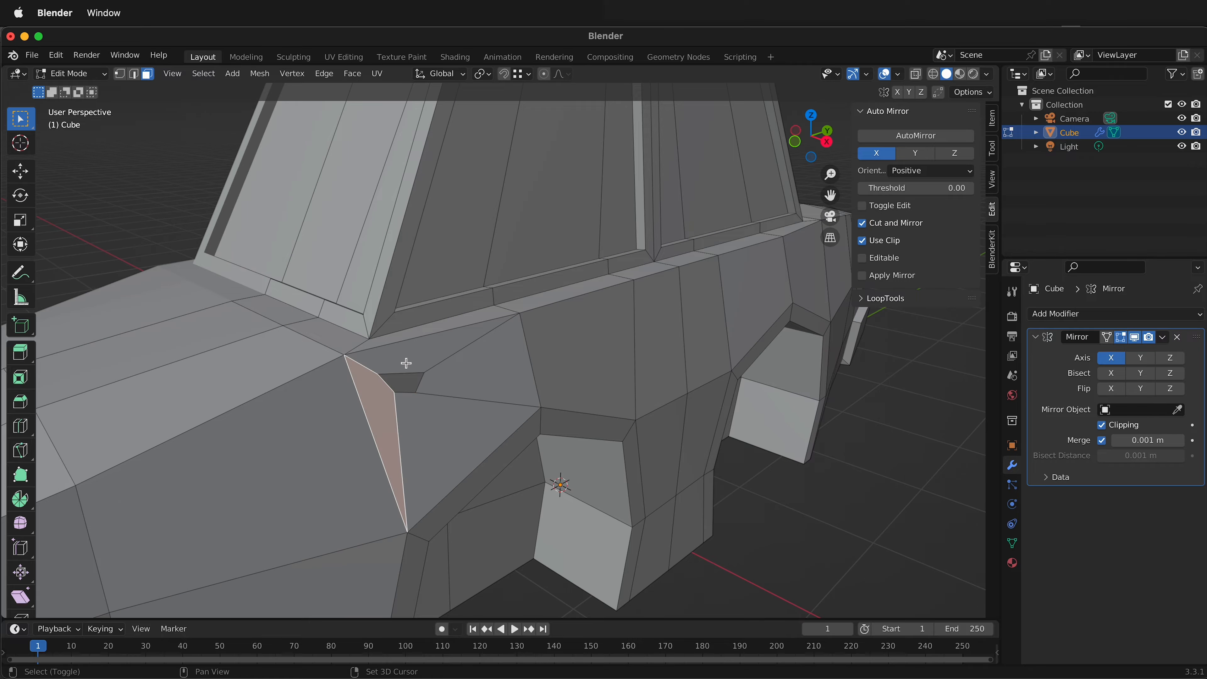
left_click(499, 367, "shift")
left_click(408, 379, "shift")
left_click(414, 357, "shift")
left_click(434, 442, "shift")
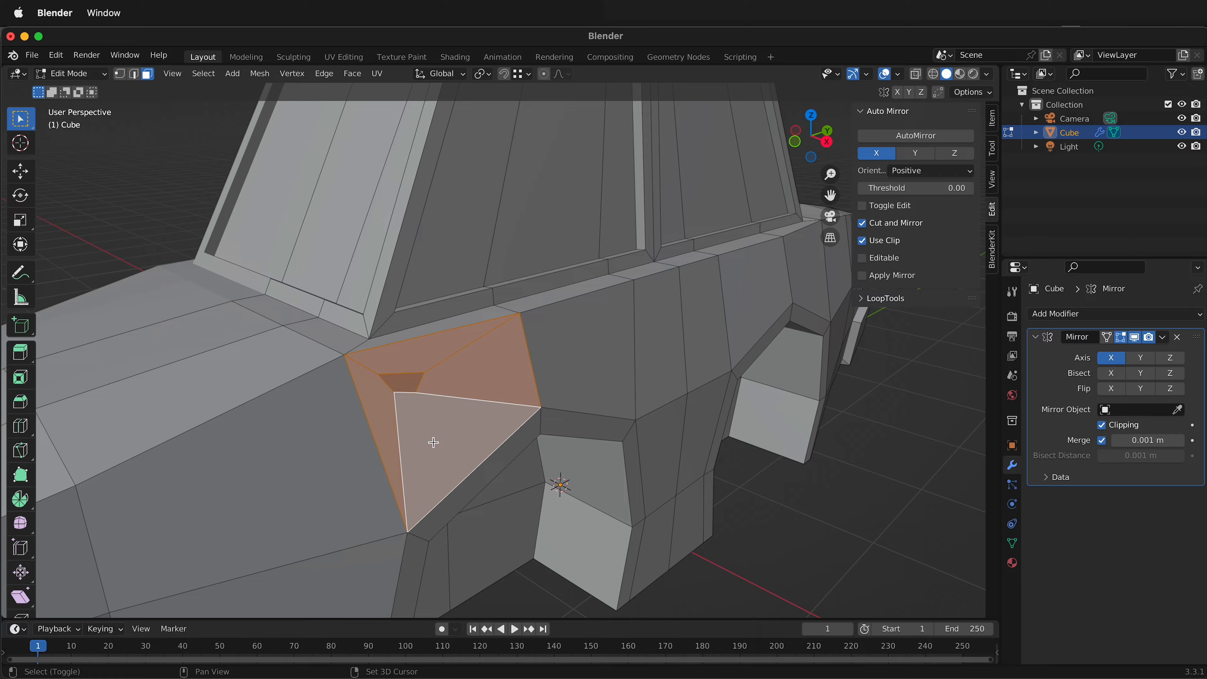
right_click(495, 400)
left_click(552, 411)
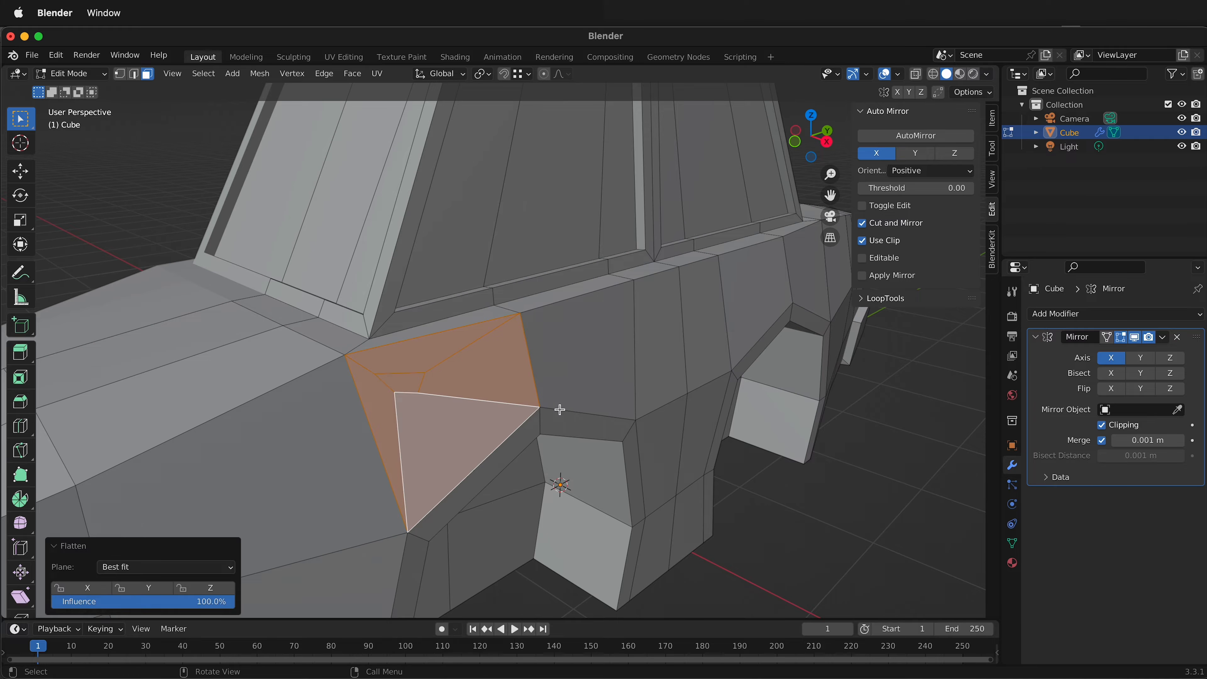
Raise the small inner face's upper rear vertex toward the body's upper edge, about 0.117 m in Z.
middle_click_drag(453, 437, 369, 428)
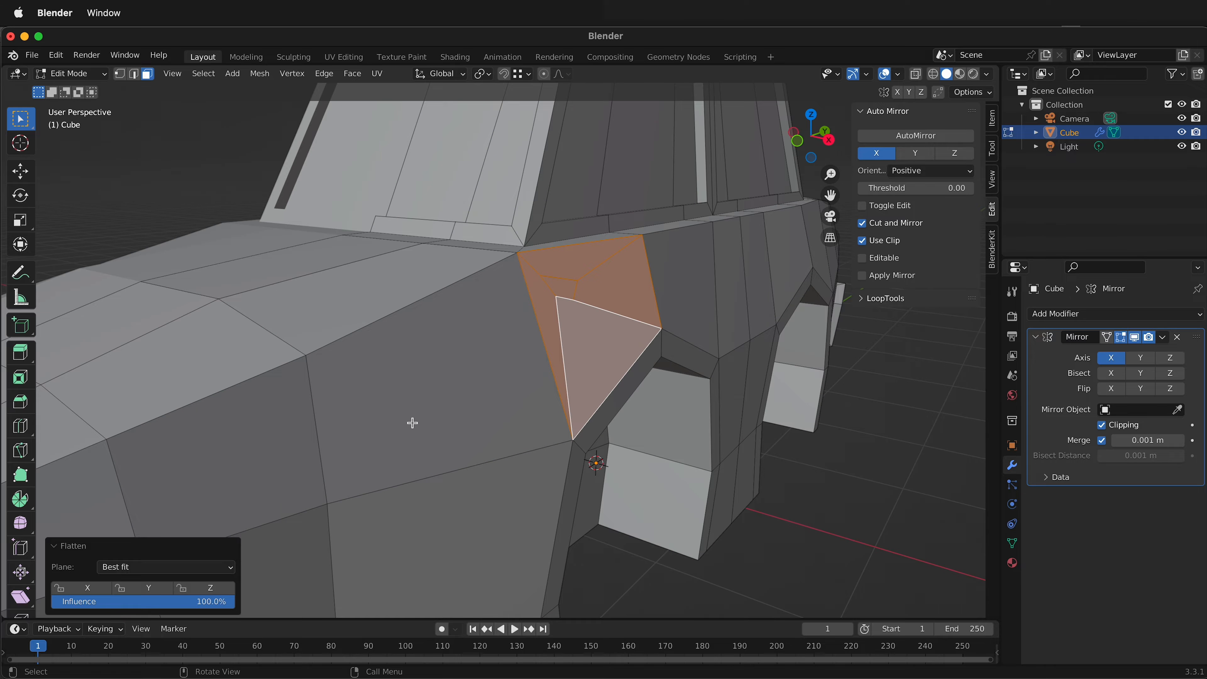
middle_click_drag(485, 402, 499, 450)
left_click(453, 520)
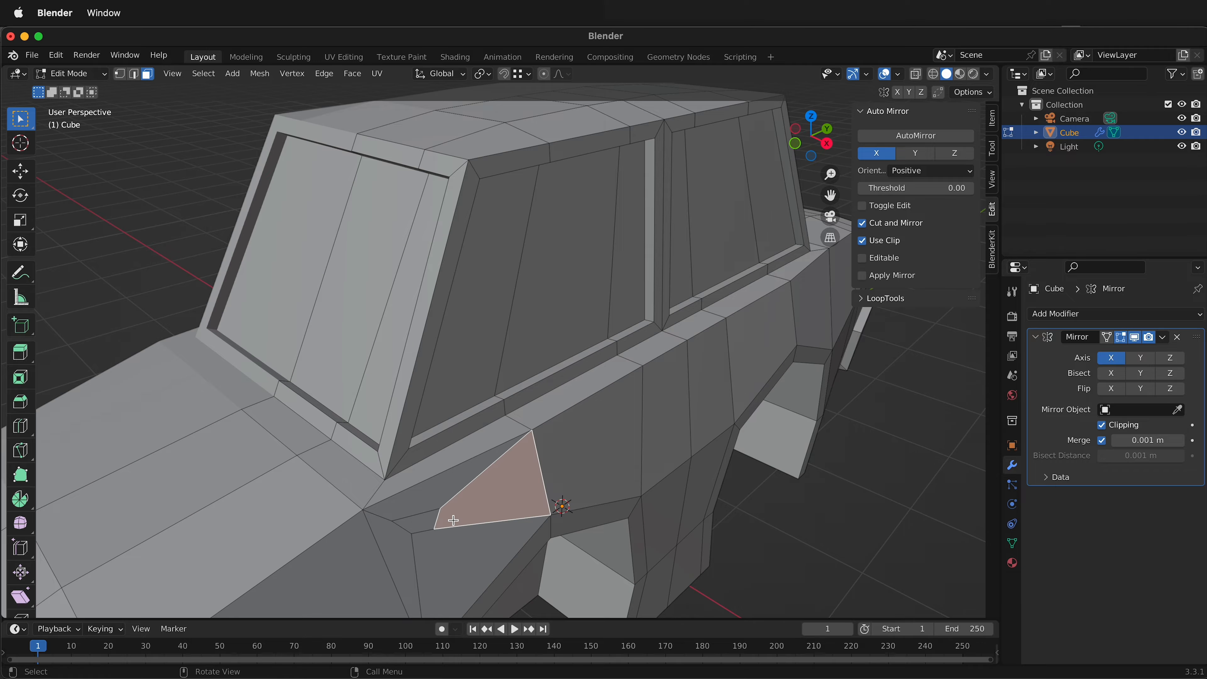
key("1")
middle_click_drag(453, 521, 453, 513)
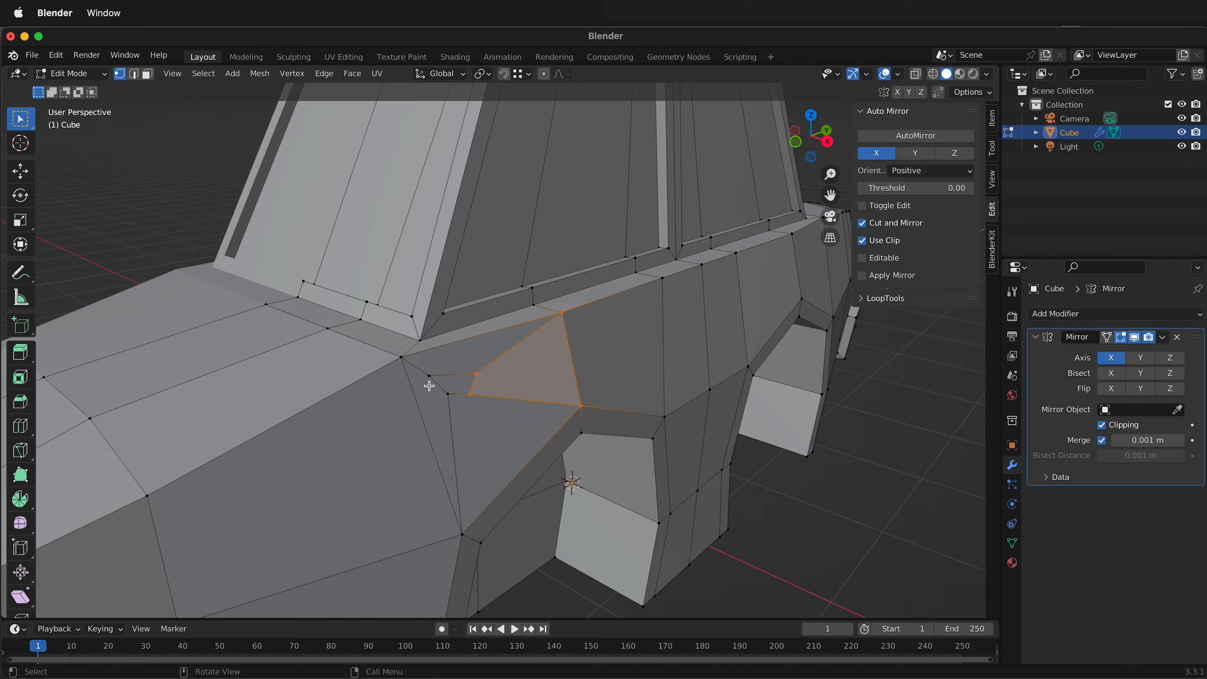
left_click_drag(429, 378, 469, 367)
middle_click_drag(469, 367, 452, 376)
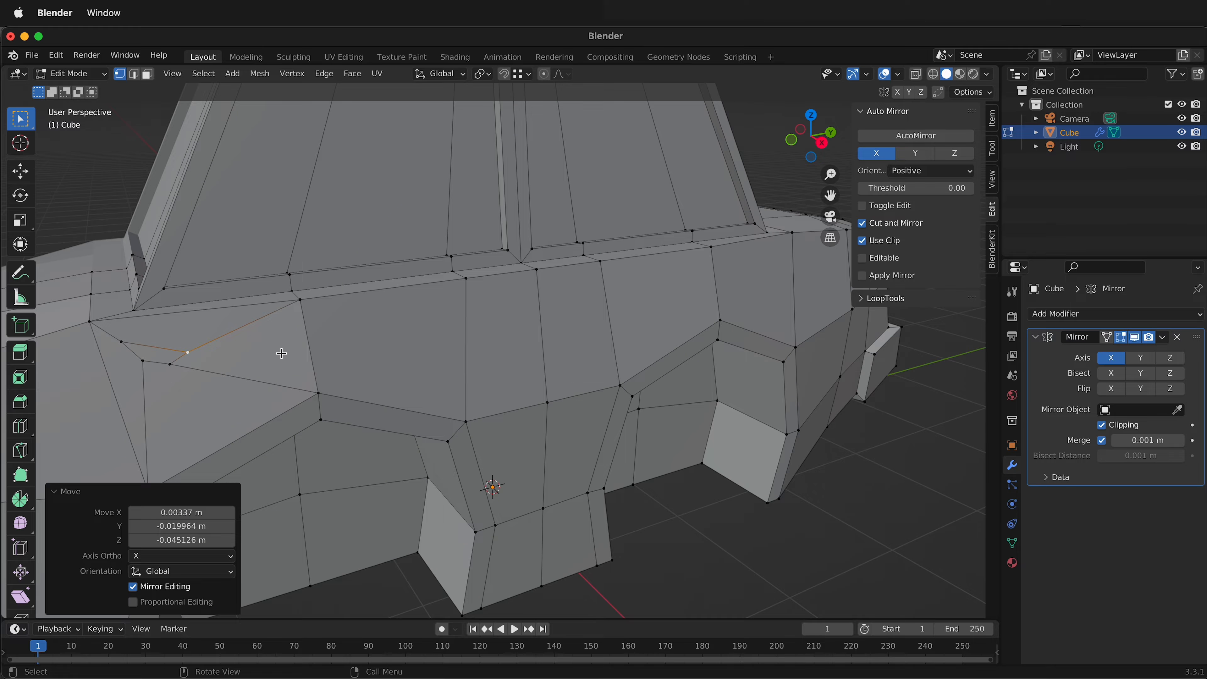
key("g")
left_click(264, 321)
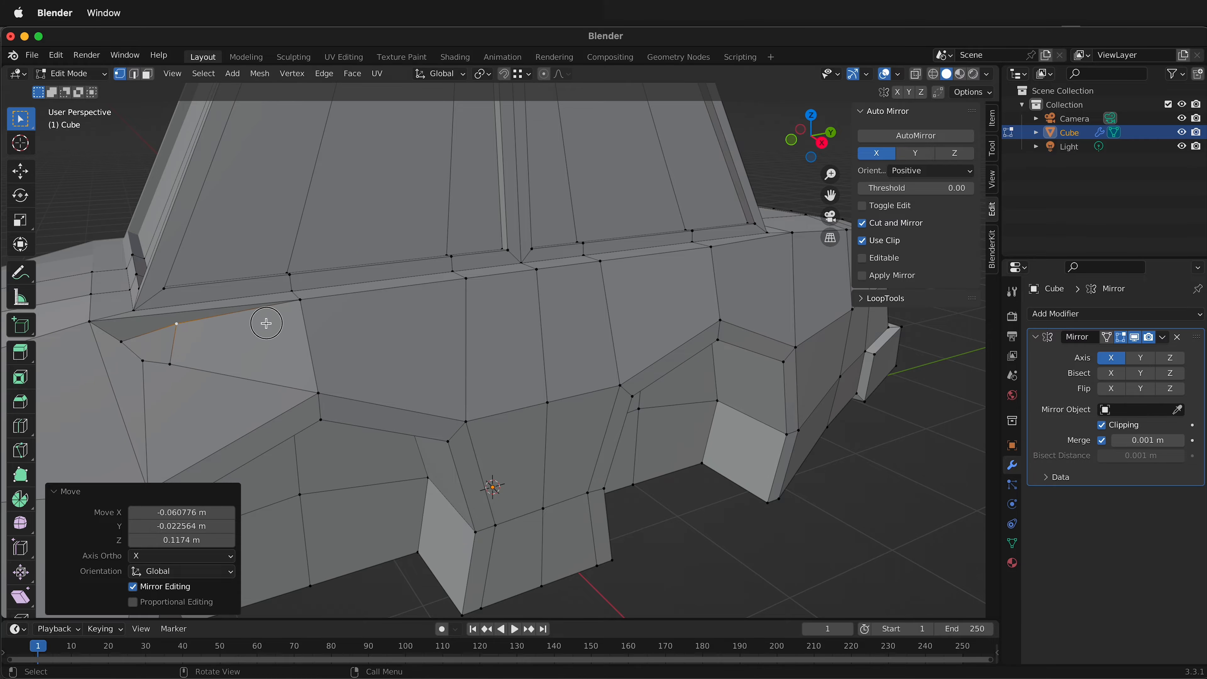
Raise the small inner face's two front vertices, the upper one by about 0.039 m and the lower one by about 0.053 m in Z.
key("g")
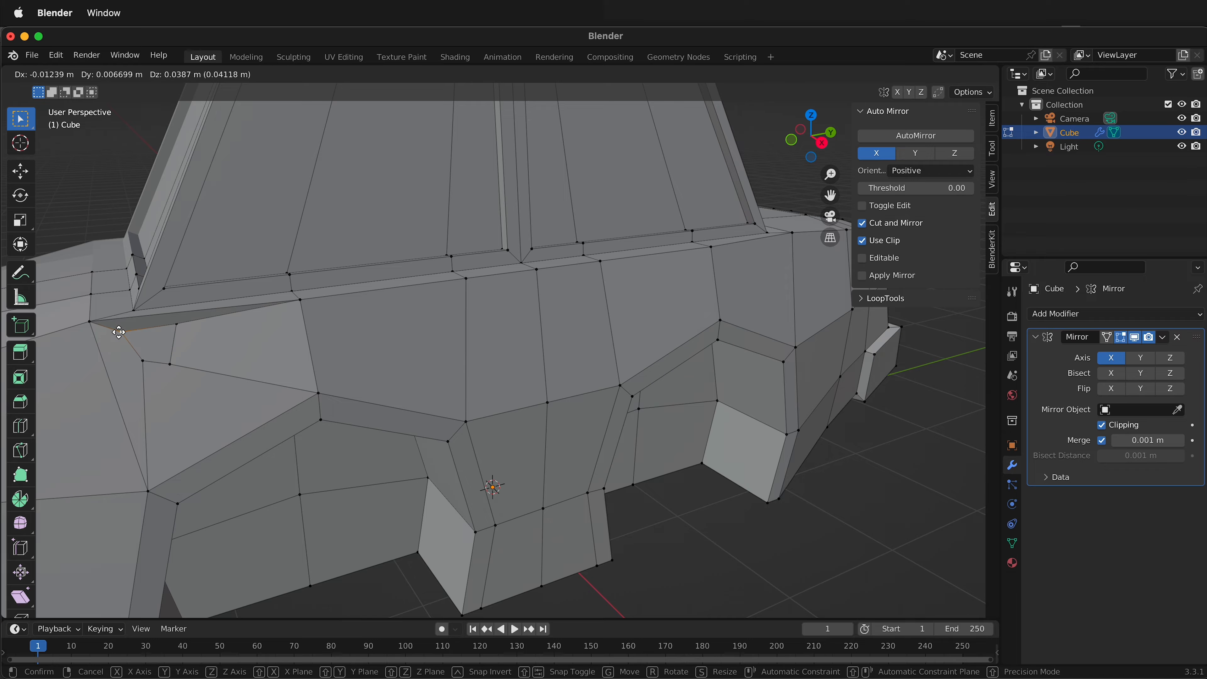
left_click(130, 349)
key("g")
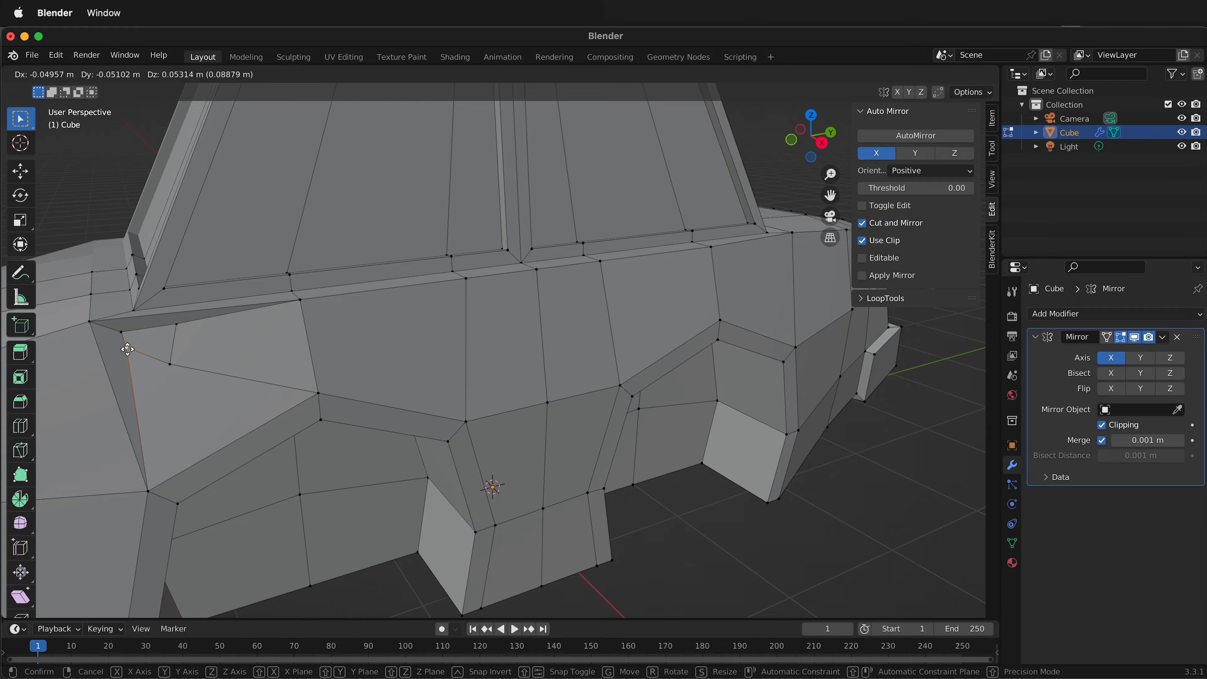
left_click(156, 355)
Raise the small inner face's lower rear vertex about 0.060 m in Z and shift its upper rear vertex about -0.054 m in Y.
key("g")
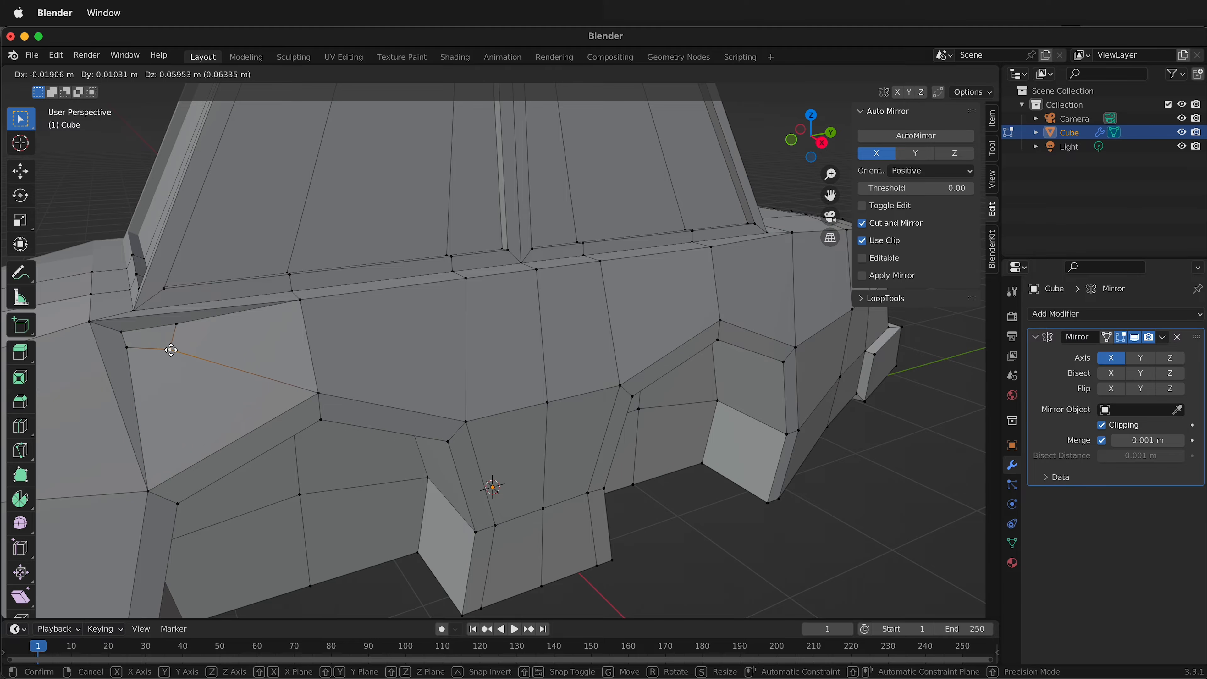
left_click(167, 348)
key("g")
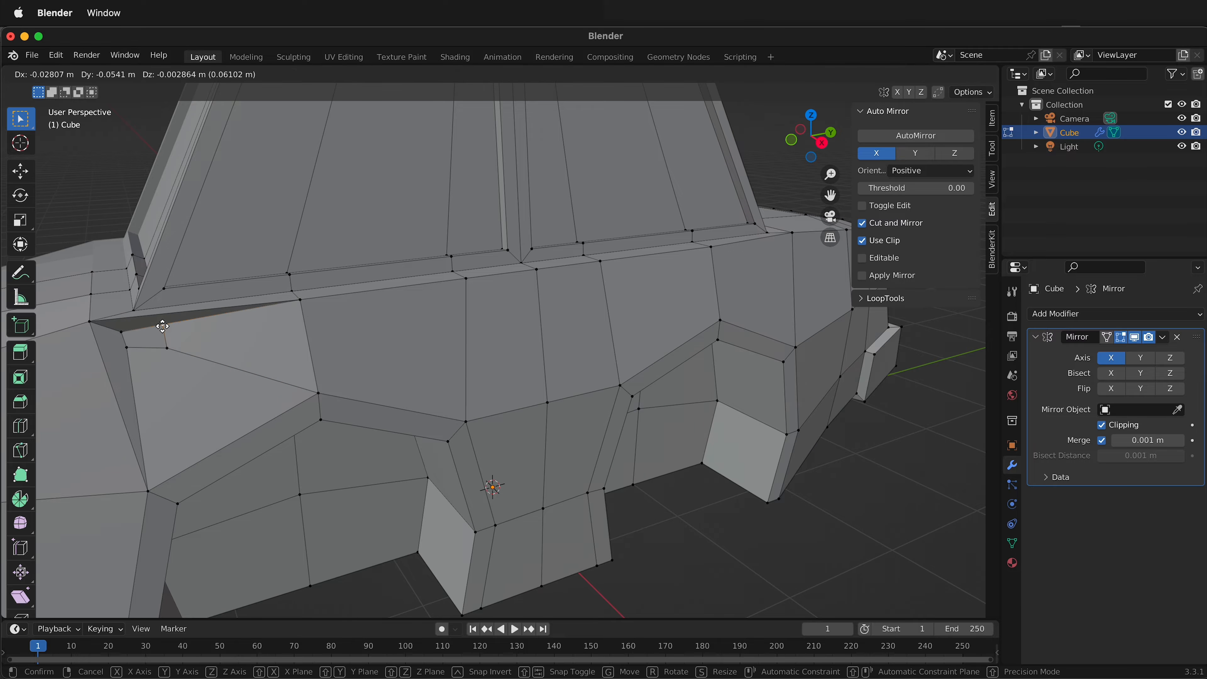
left_click(163, 327)
Flatten the faces surrounding the small inner face with the LoopTools Flatten operation.
key("3")
left_click(195, 401)
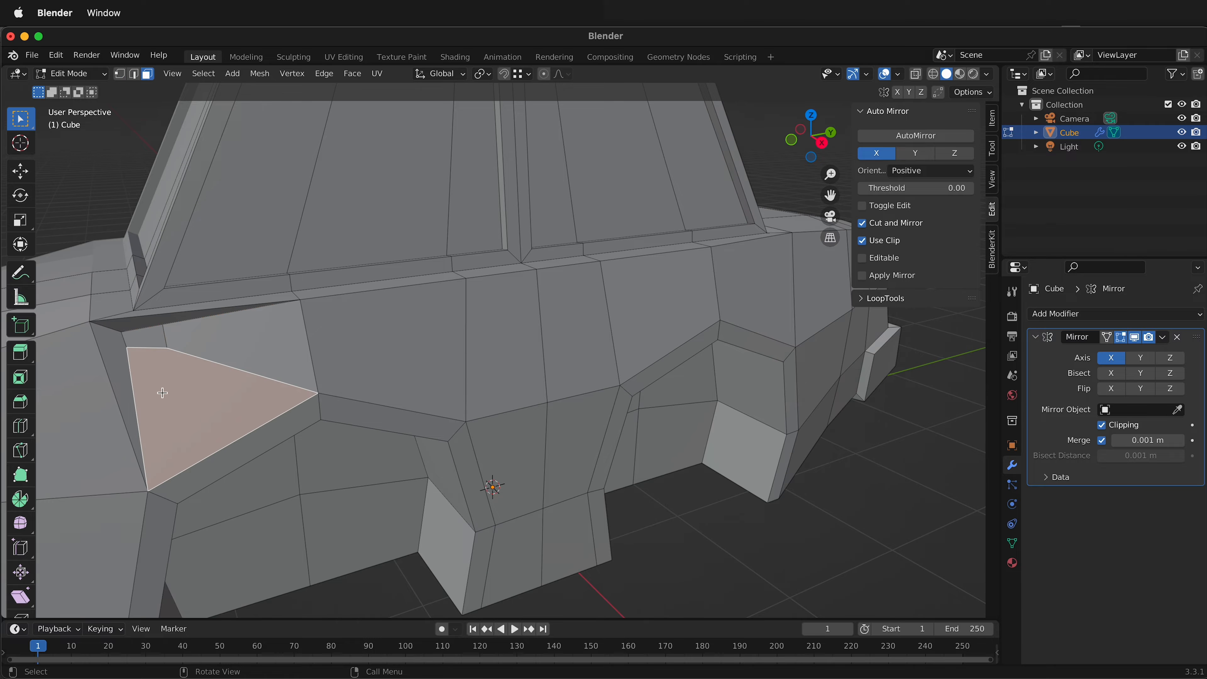
left_click(125, 318, "shift")
left_click(106, 349, "shift")
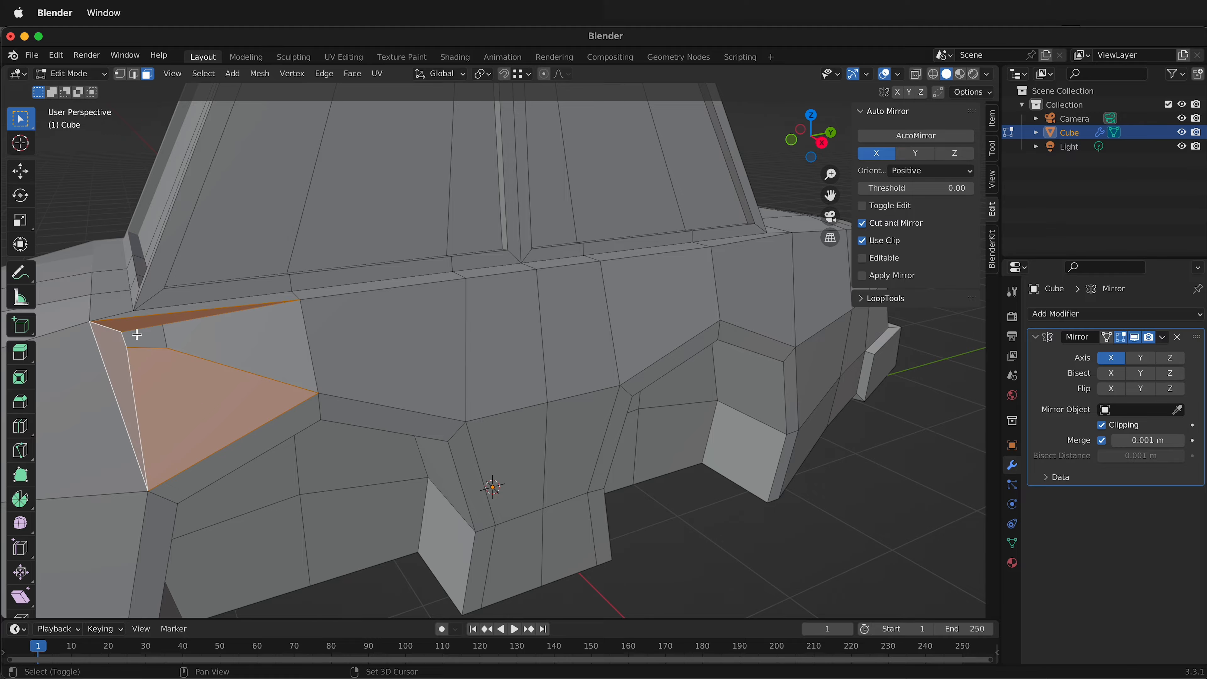
left_click(206, 336, "shift")
right_click(205, 336)
mouse_move(206, 336)
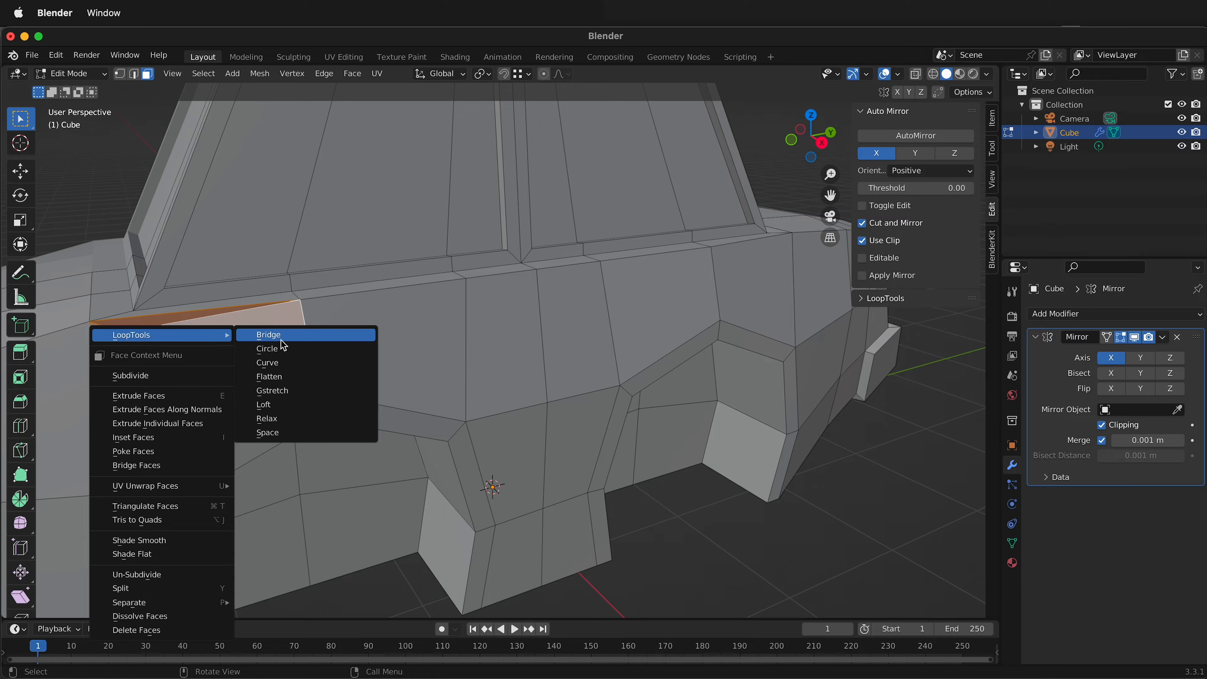
left_click(282, 383)
Extrude the small inner face outward by about 0.076 m and scale its end to 0.592 to start the side mirror arm.
middle_click_drag(282, 383, 510, 393)
left_click(637, 380)
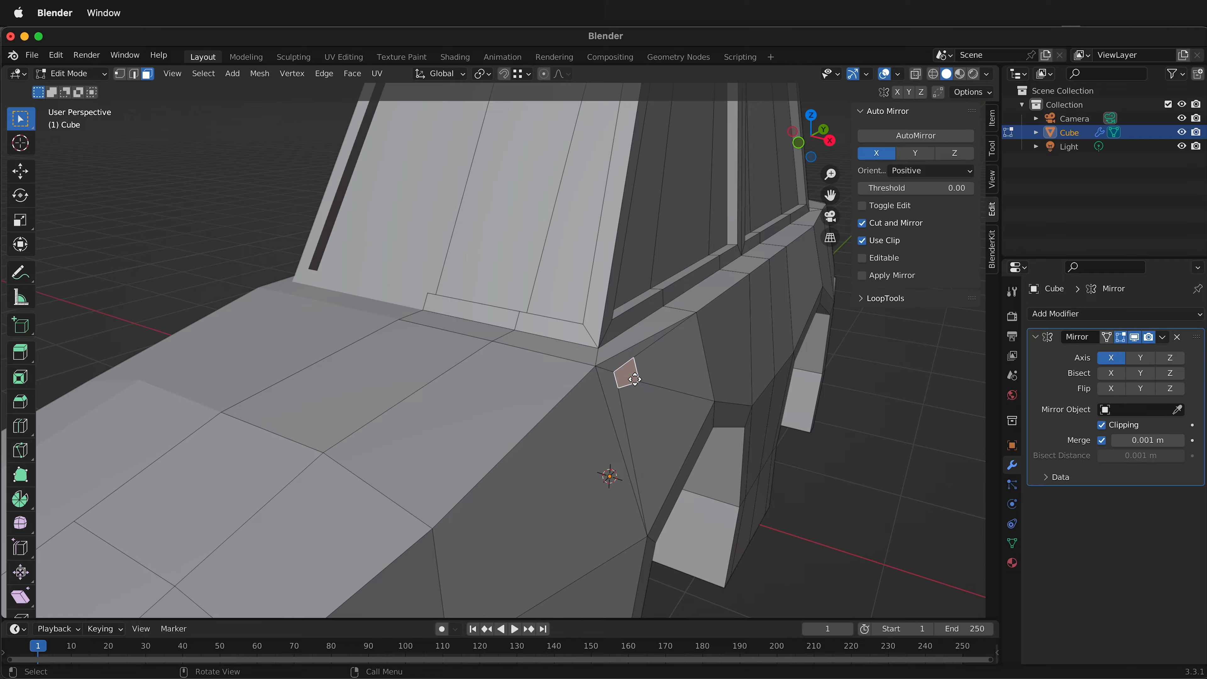
key("e")
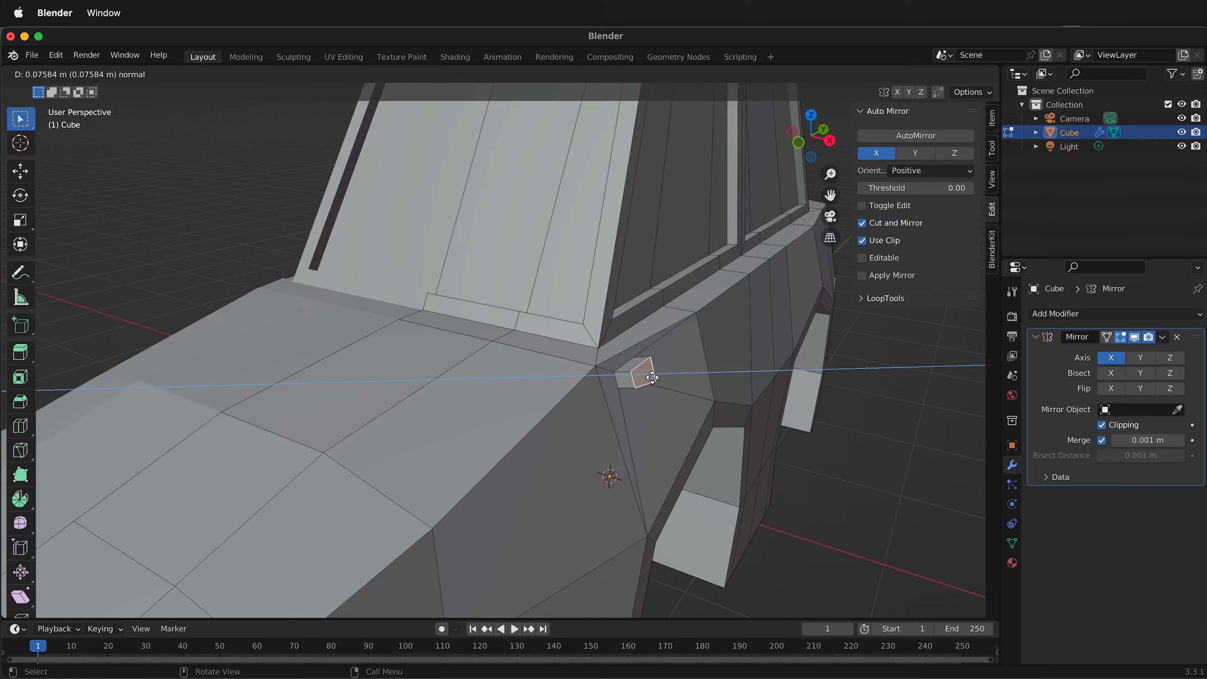
left_click(652, 378)
key("s")
left_click(653, 376)
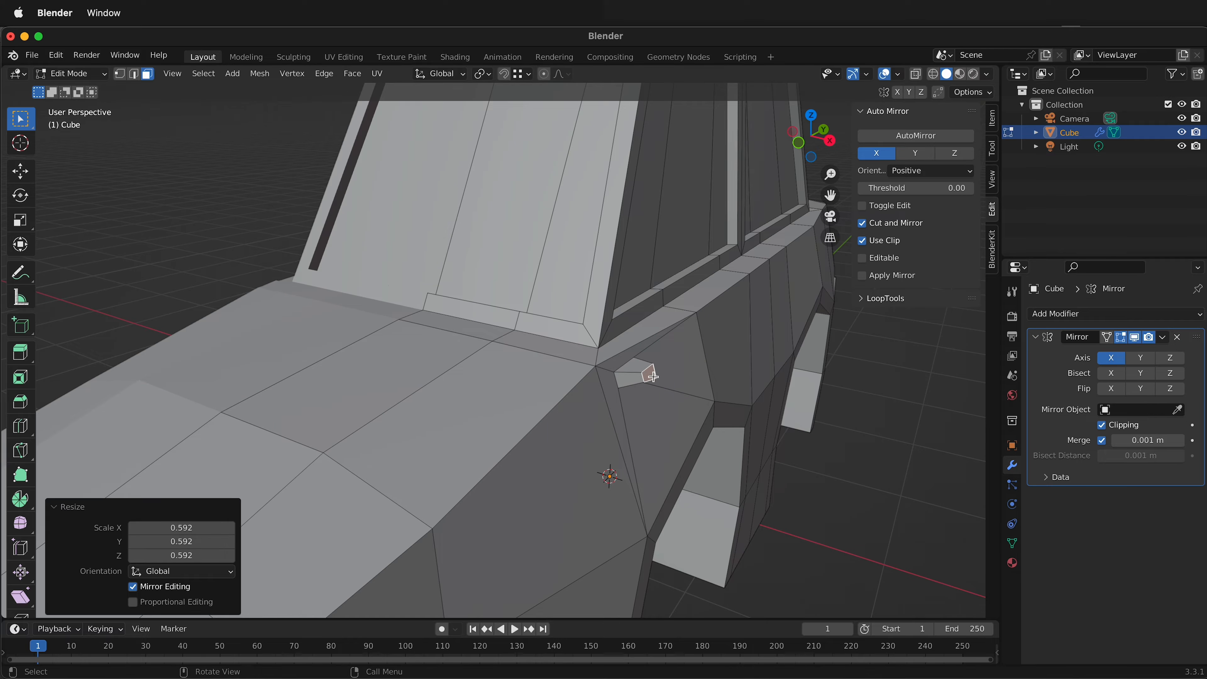
Extrude the mirror arm's end face outward by about 0.277 m along global X.
middle_click_drag(622, 390, 504, 433)
scroll(489, 435, "down", 5)
scroll(257, 438, "up", 2)
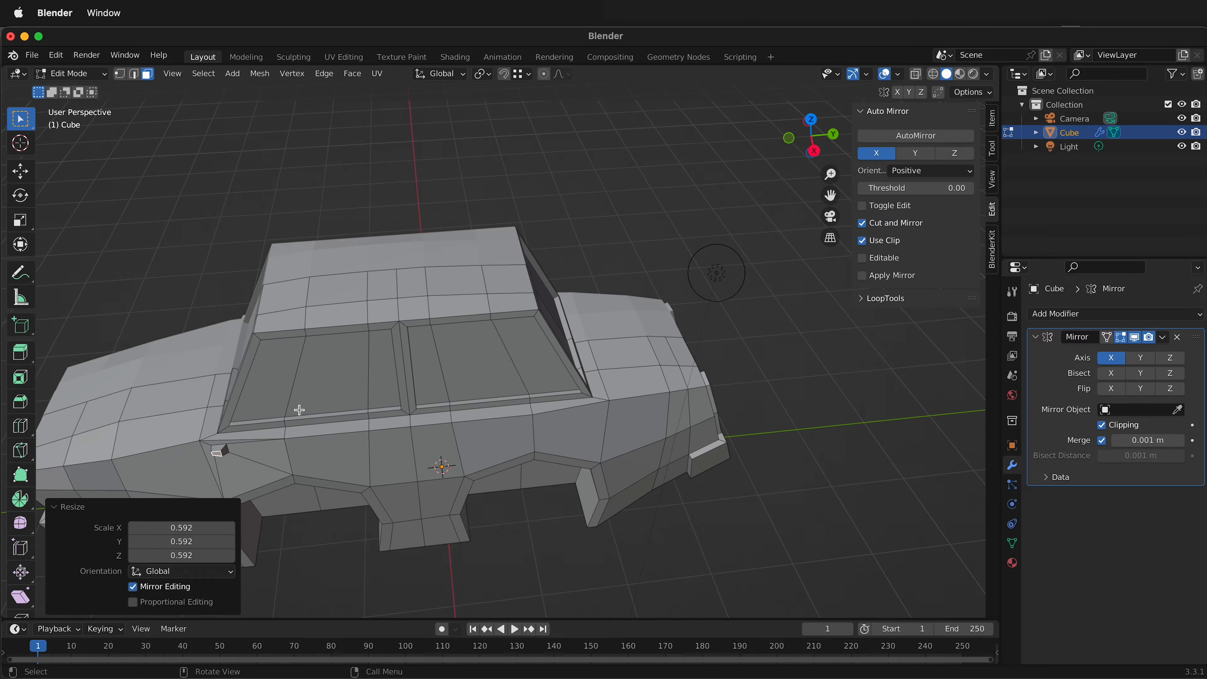
key("g")
key("x")
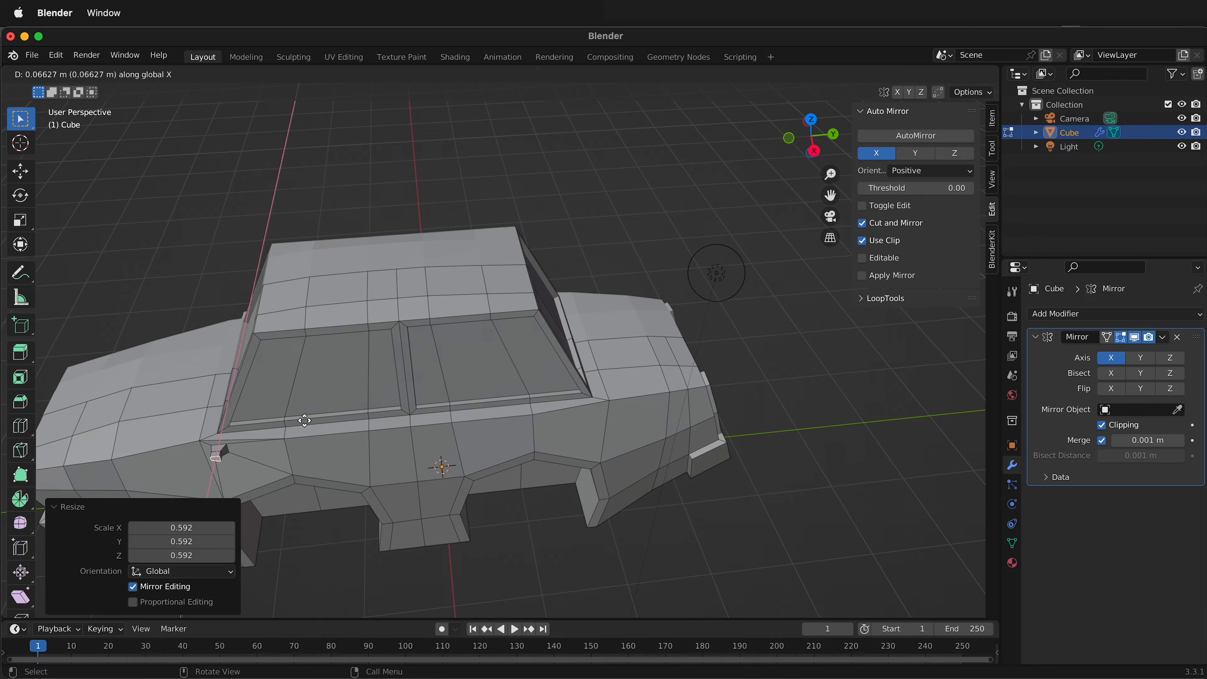
left_click(304, 437)
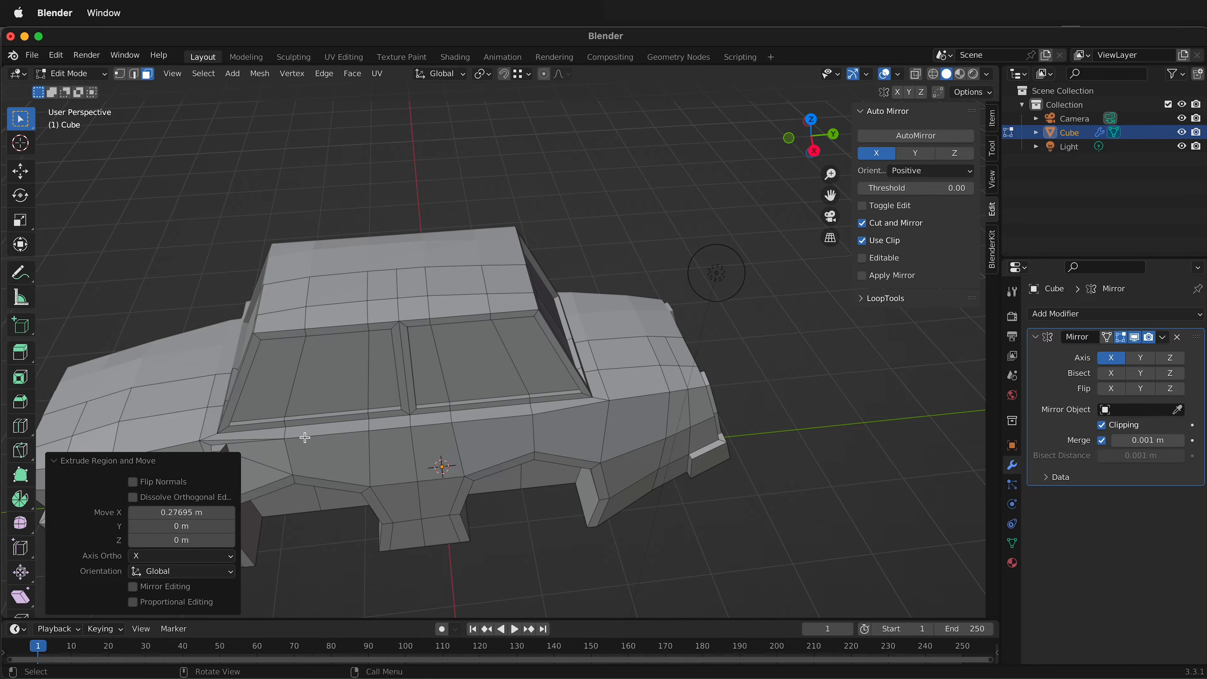
Scale the mirror arm's end face by 1.064 and again by about 3.0 to flare it out.
key("s")
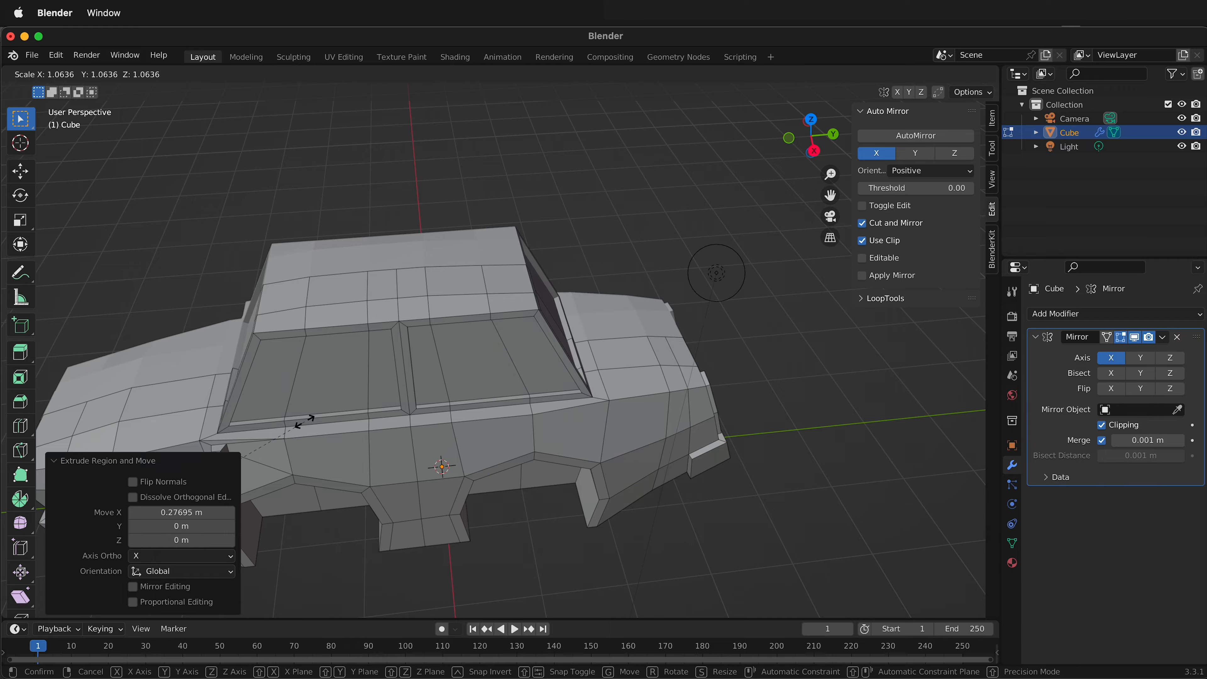
left_click(311, 421)
middle_click_drag(407, 404, 468, 370)
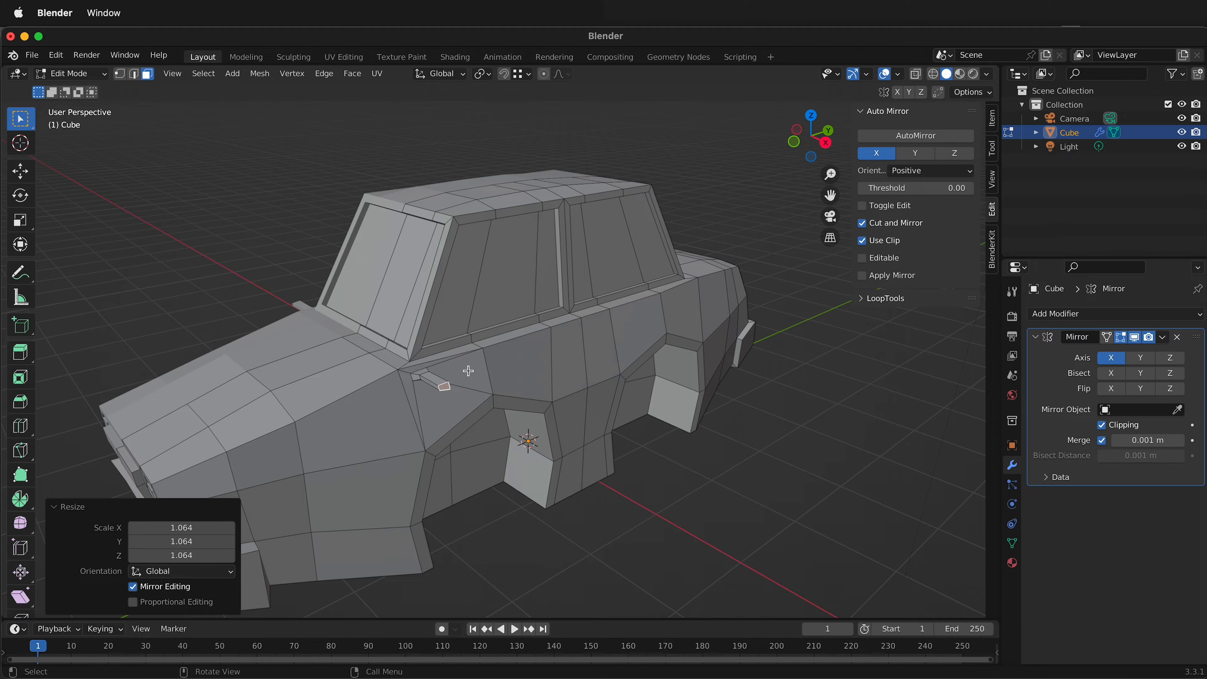
key("s")
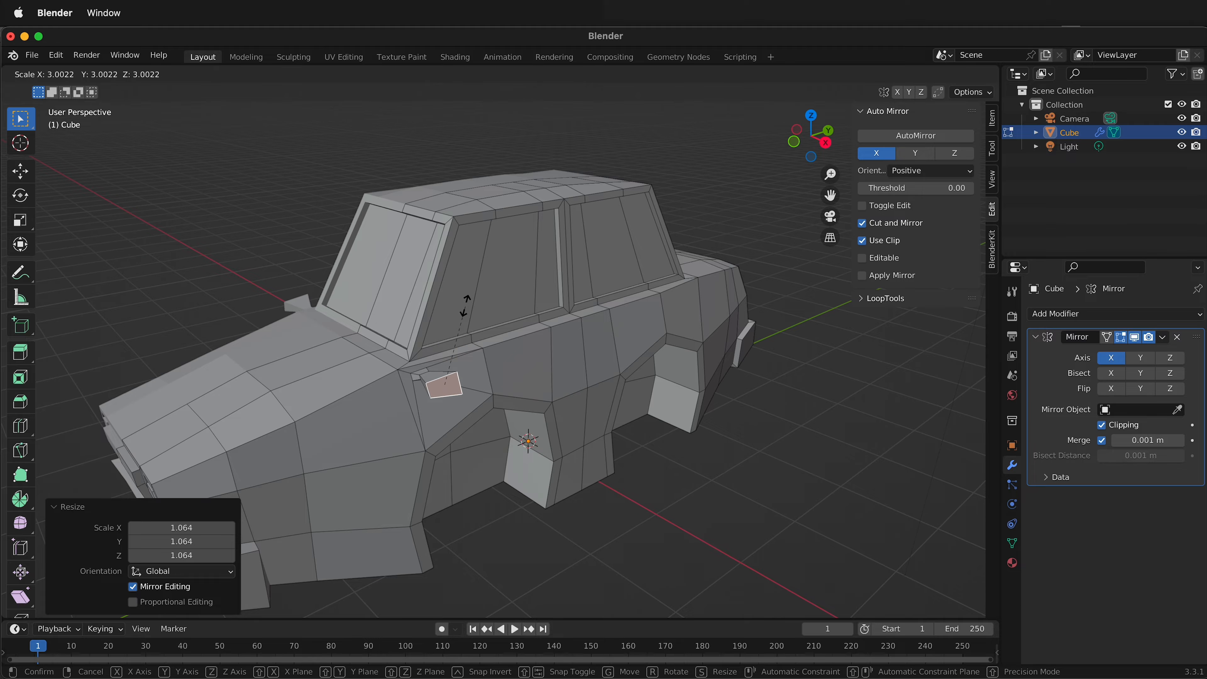
left_click(465, 299)
Move the flared mirror end face back toward the body by about 0.175 m along global X.
middle_click_drag(465, 299, 500, 405)
left_click(402, 450)
left_click(390, 459)
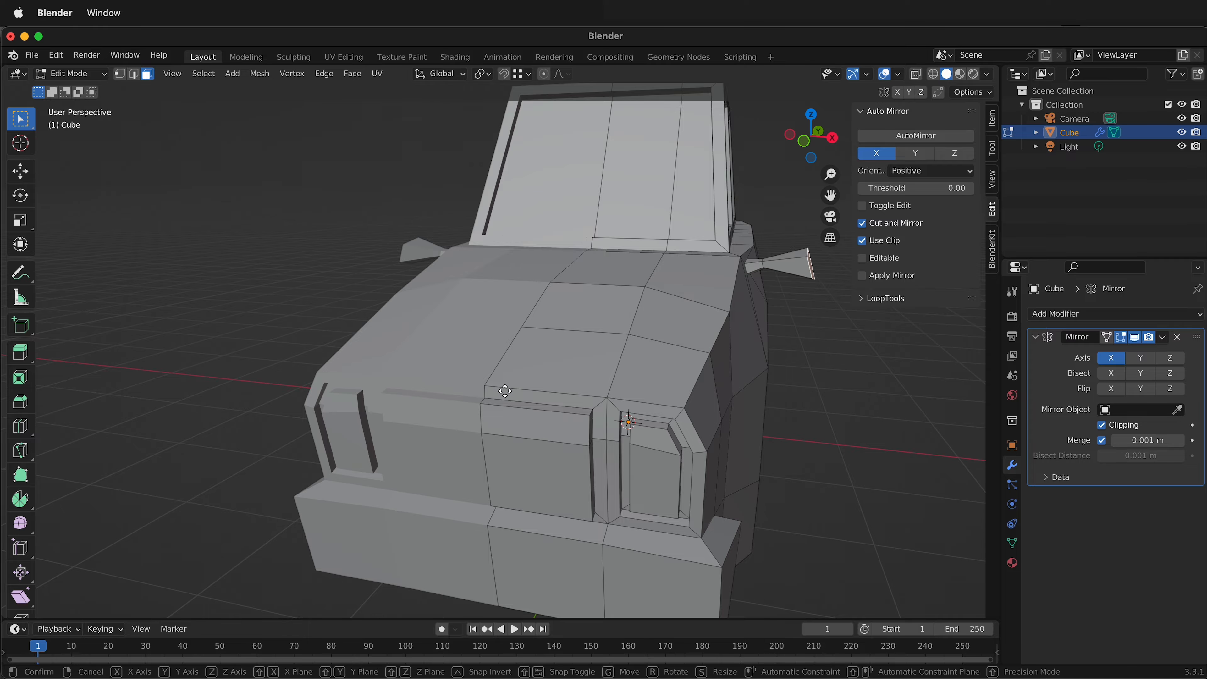
key("g")
key("x")
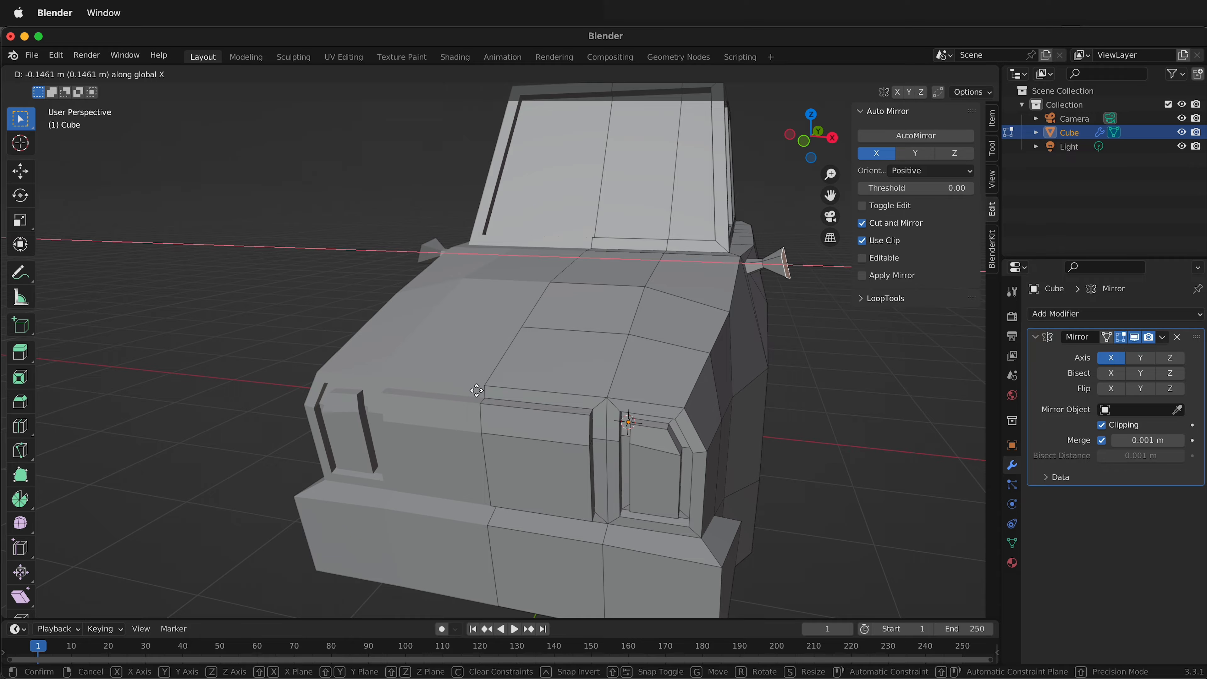
left_click(474, 391)
In top view, make the flared mirror end face flat by scaling it to 0 along global X.
middle_click_drag(658, 413, 595, 529)
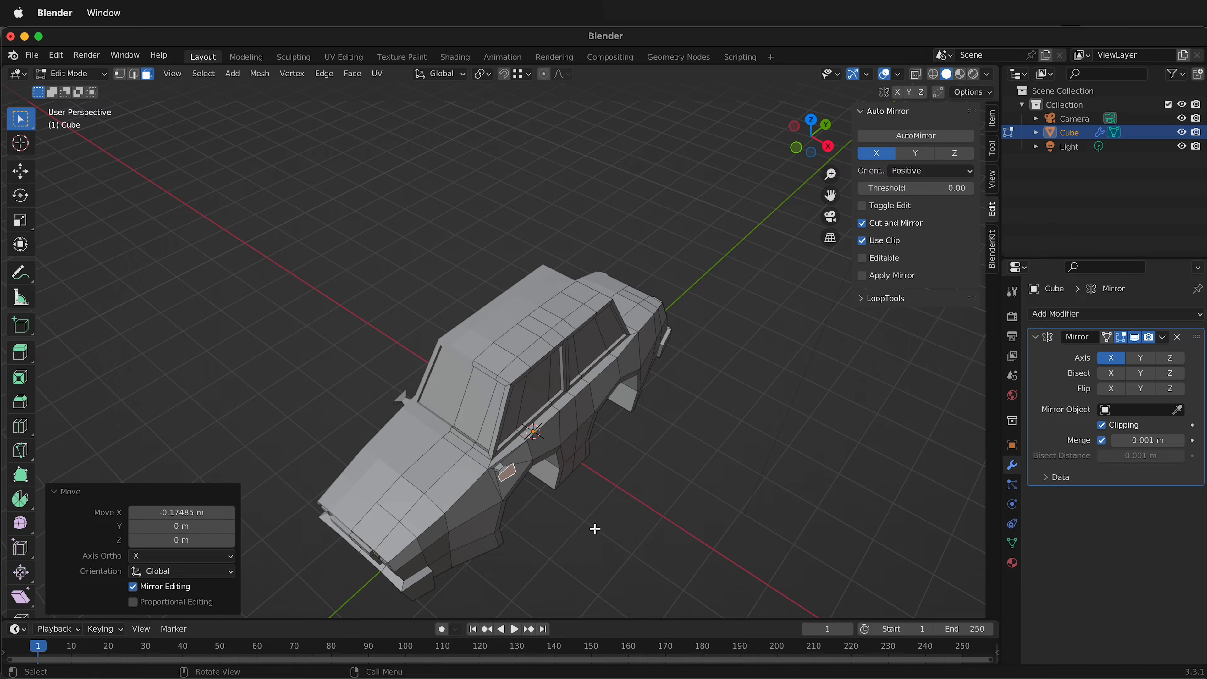
left_click(812, 119)
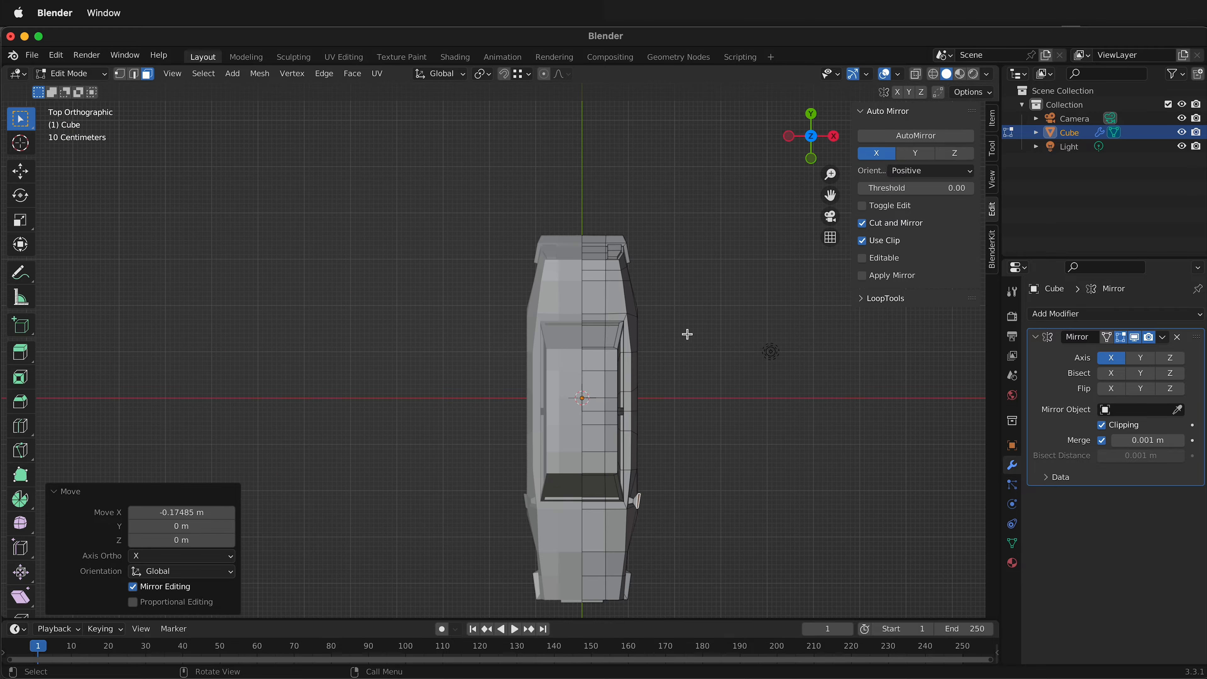
scroll(697, 471, "up", 3)
middle_click_drag(724, 485, 555, 283, "shift")
scroll(597, 410, "up", 3)
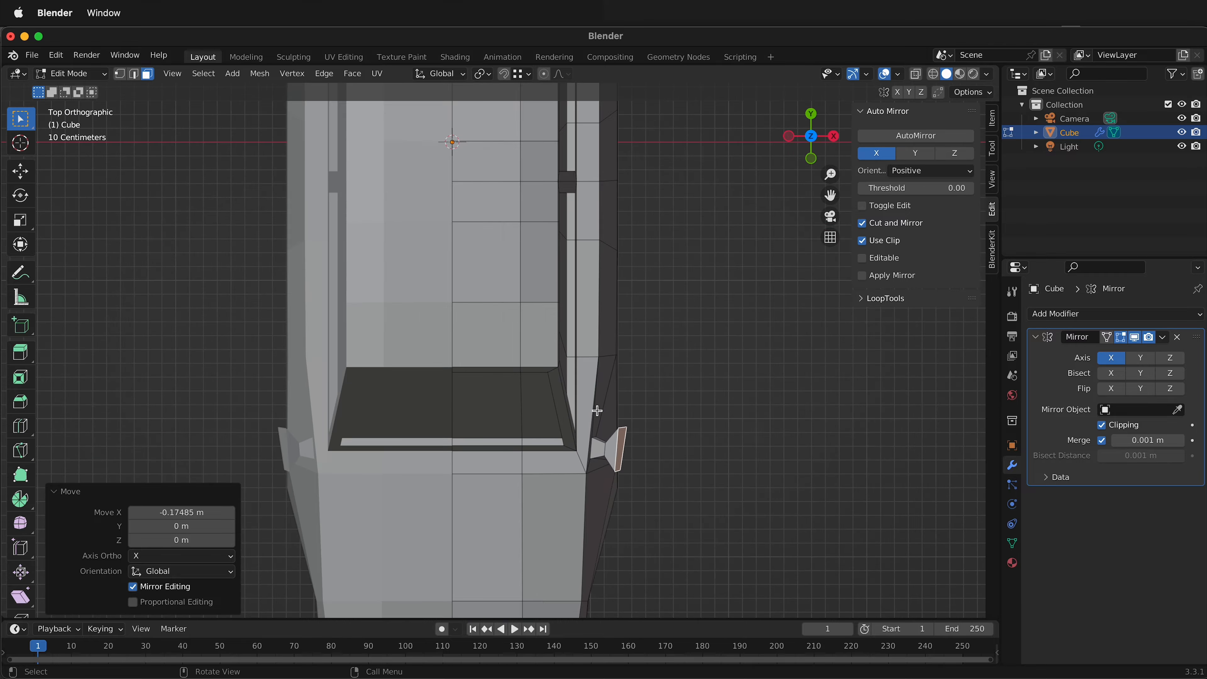
scroll(597, 411, "up", 2)
middle_click_drag(809, 479, 698, 350, "shift")
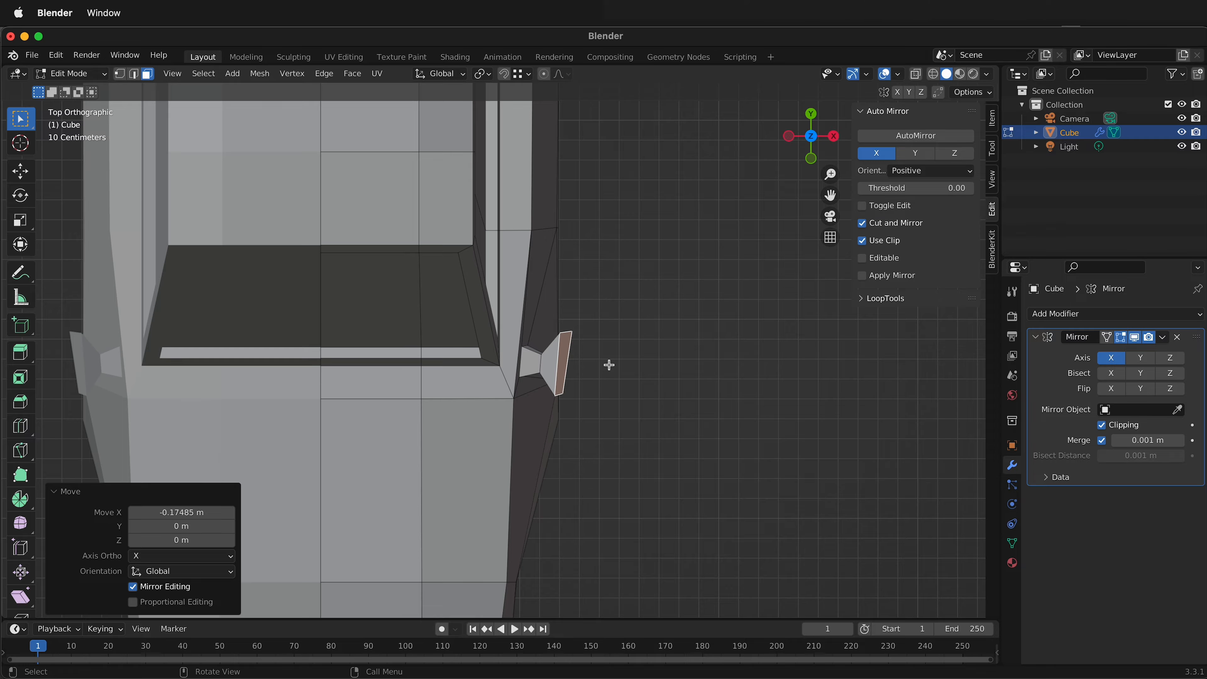
type("sx")
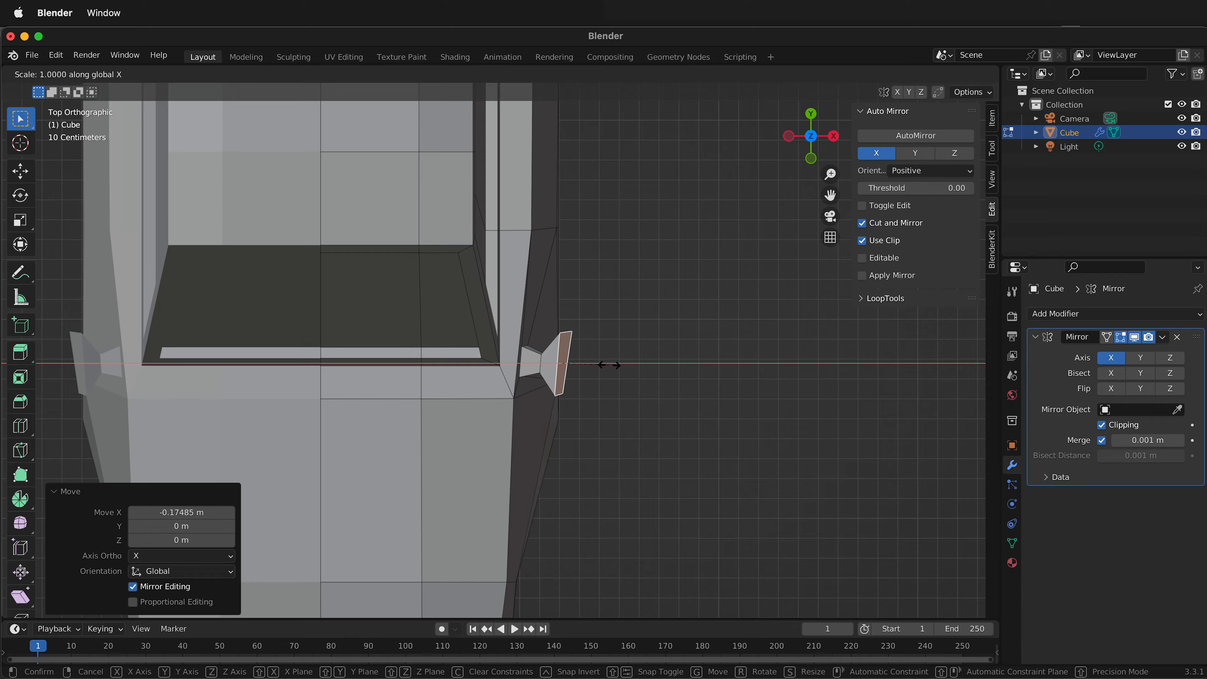
type("0")
key("Return")
Rotate the mirror end face about 29.5° around Z and extrude it about 0.104 m along its normal.
key("r")
key("z")
left_click(592, 368)
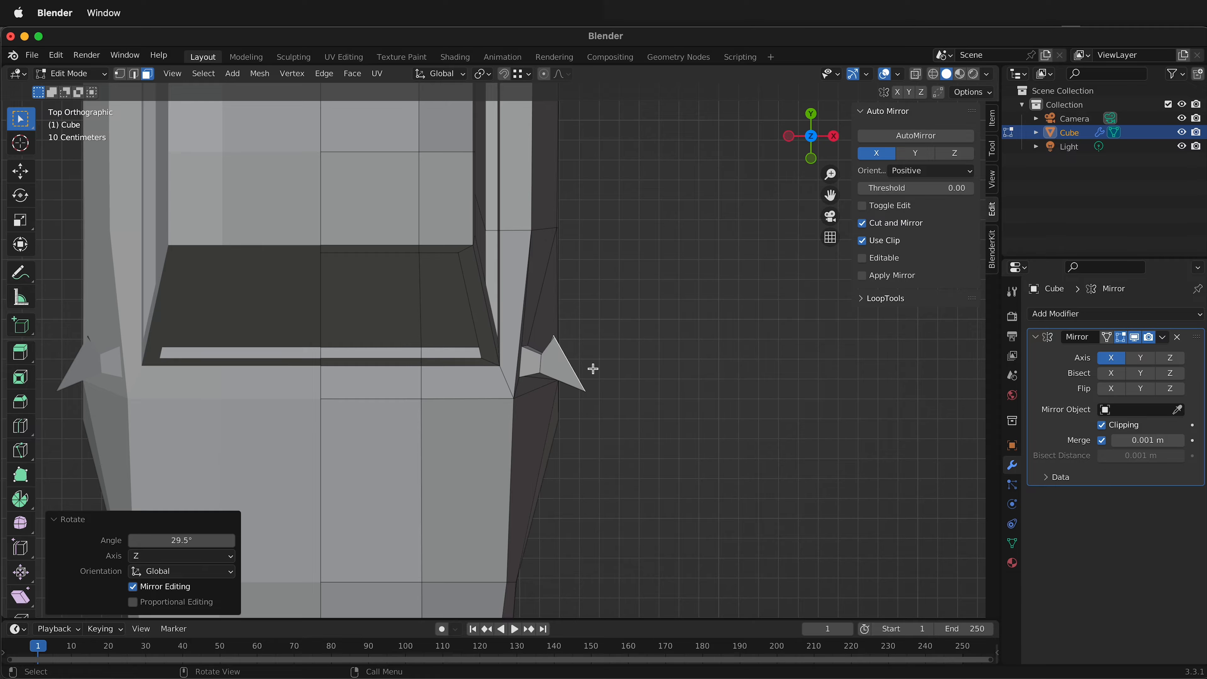
key("e")
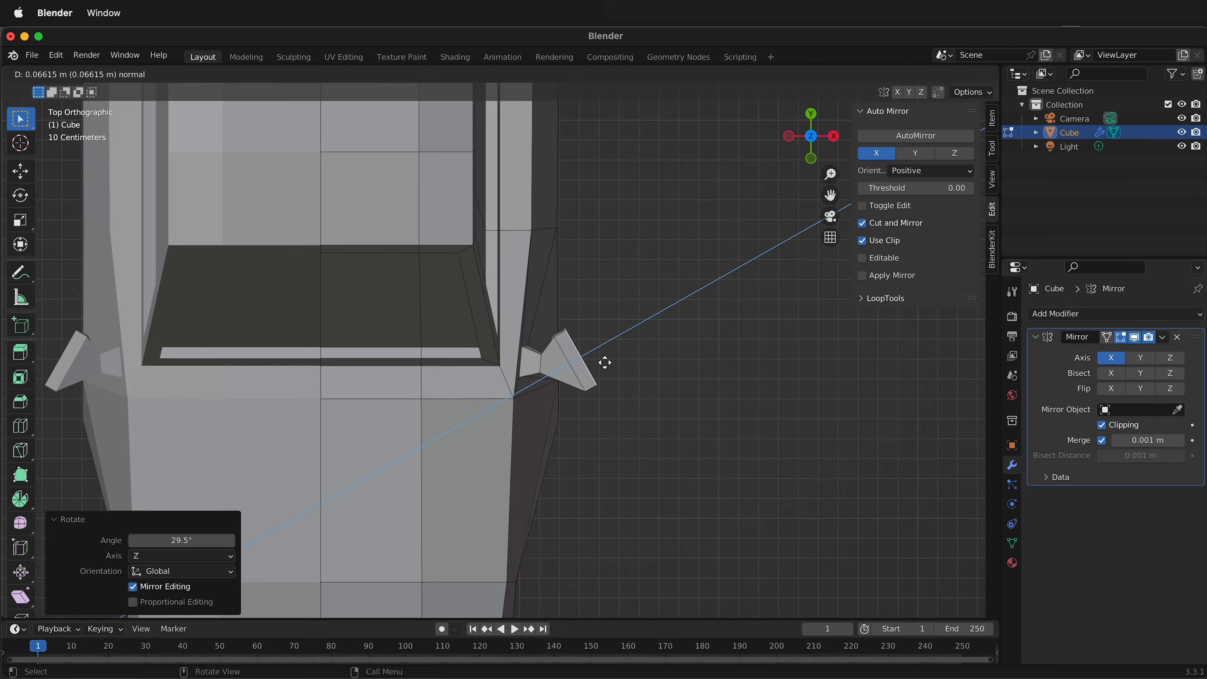
left_click(611, 358)
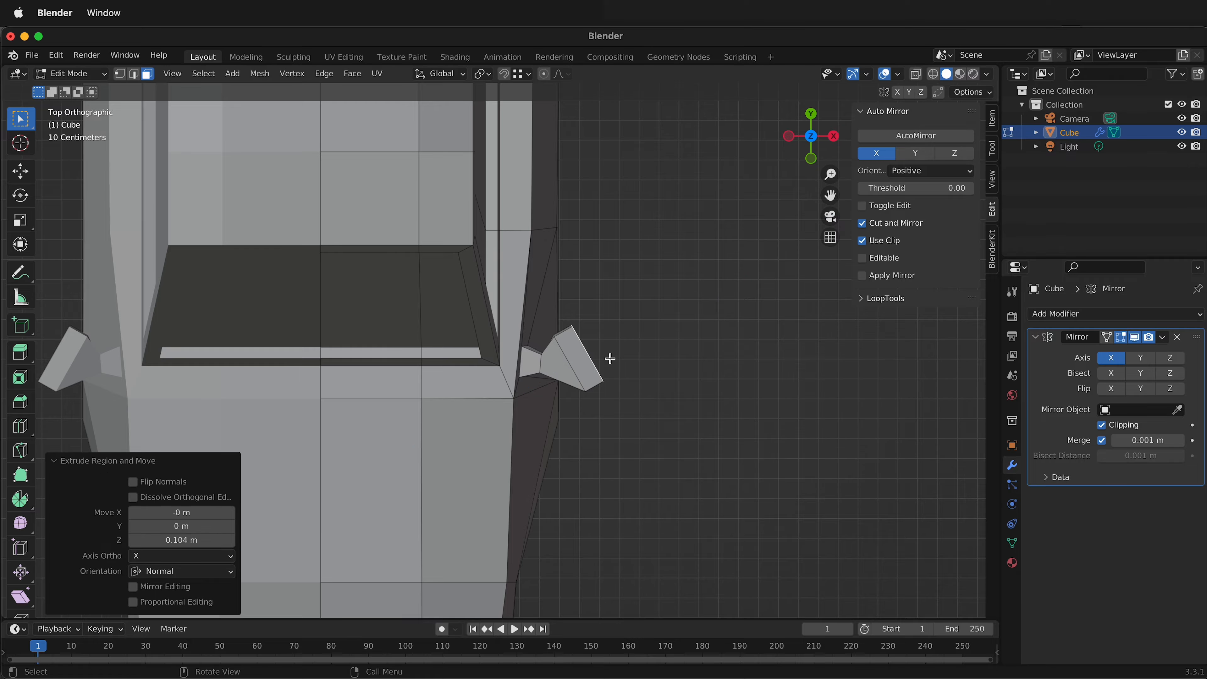
Rotate the extruded mirror end face about 36.9° around Z and shift it about -0.007 m in X and 0.060 m in Y.
key("r")
key("z")
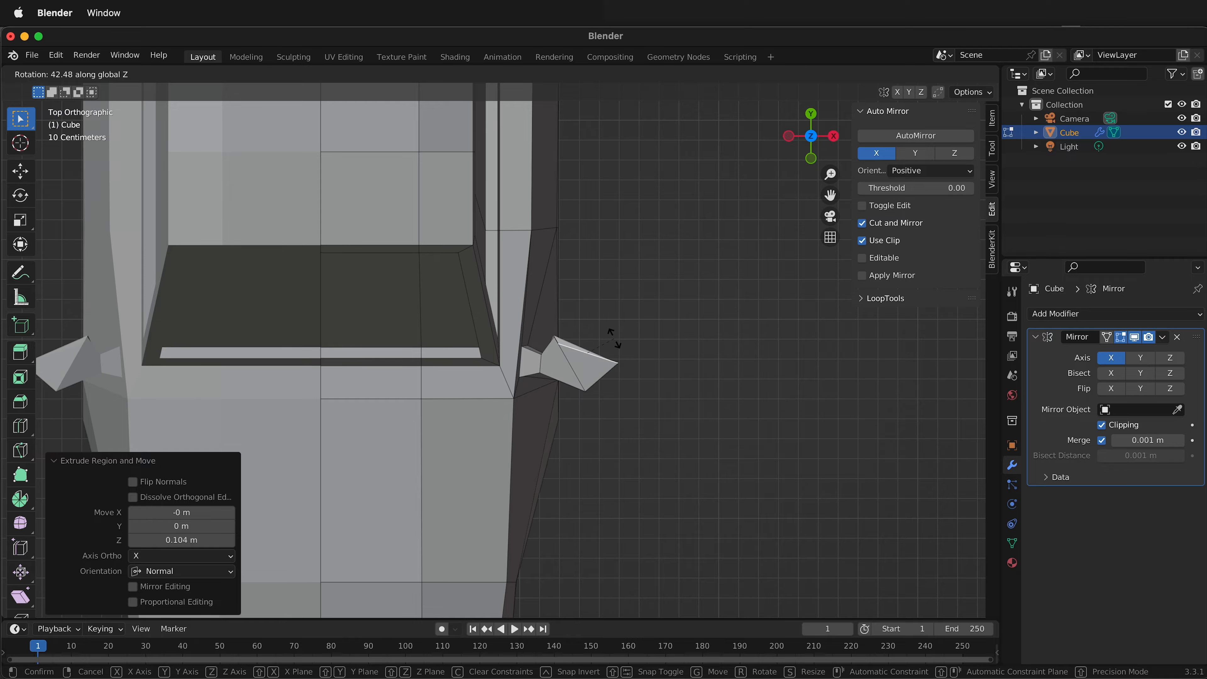
left_click(613, 341)
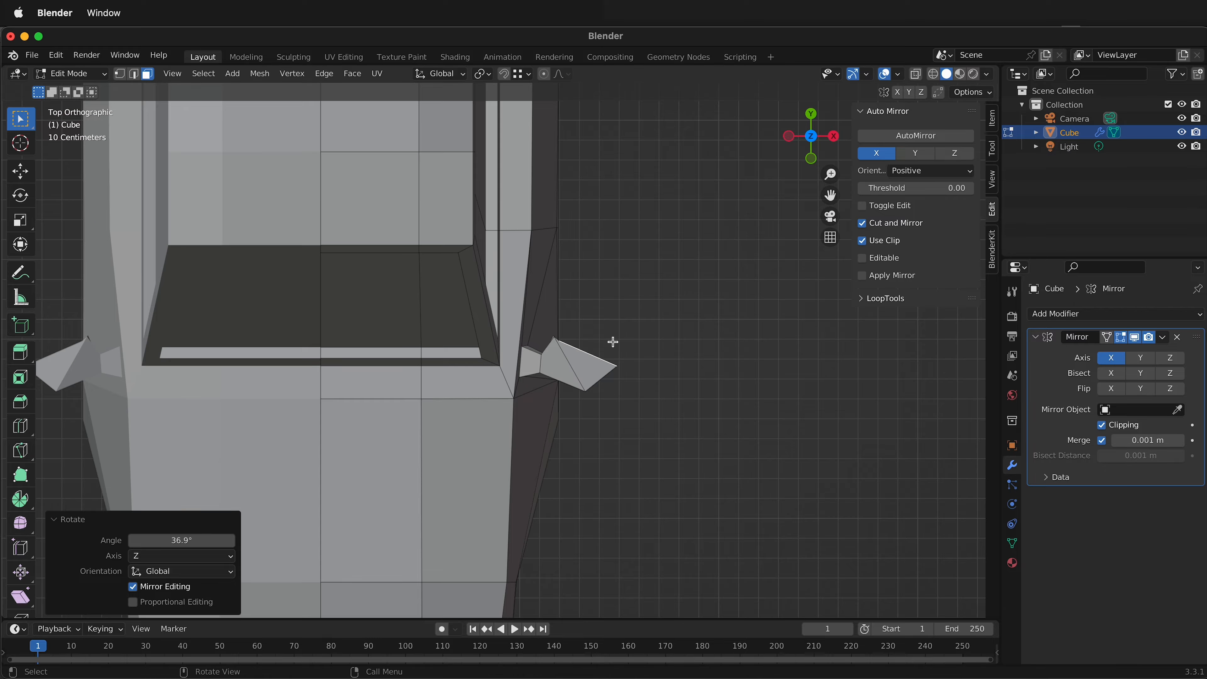
key("g")
key("shift+z")
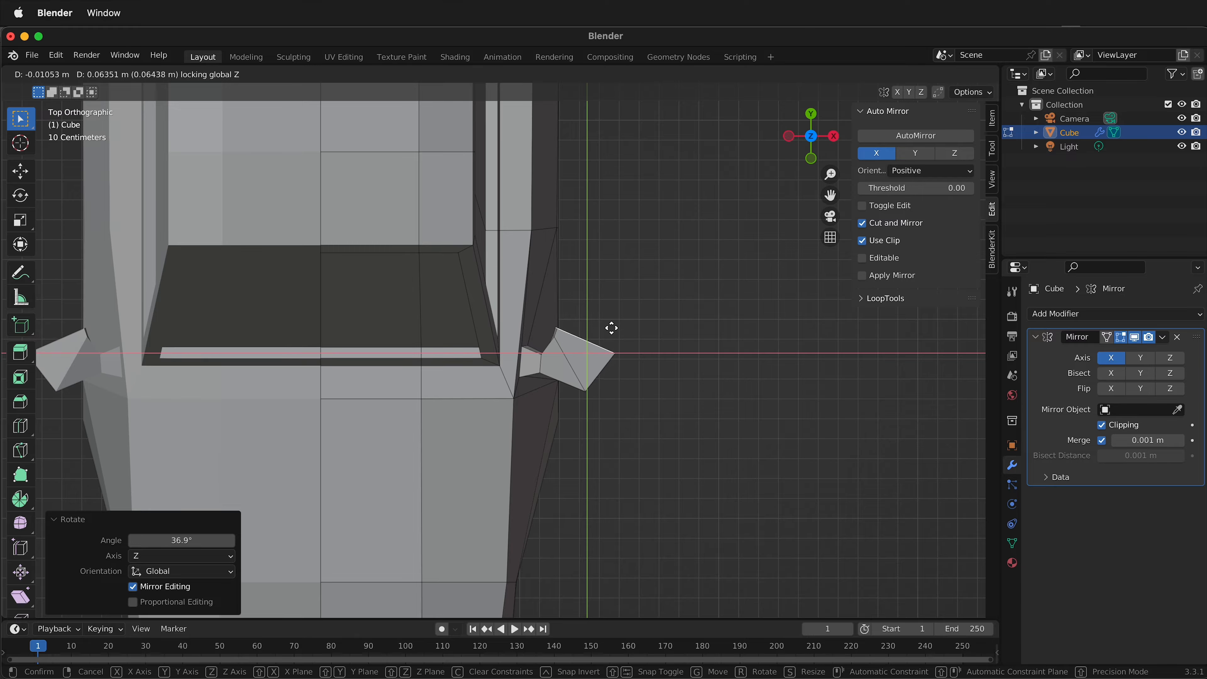
left_click(612, 330)
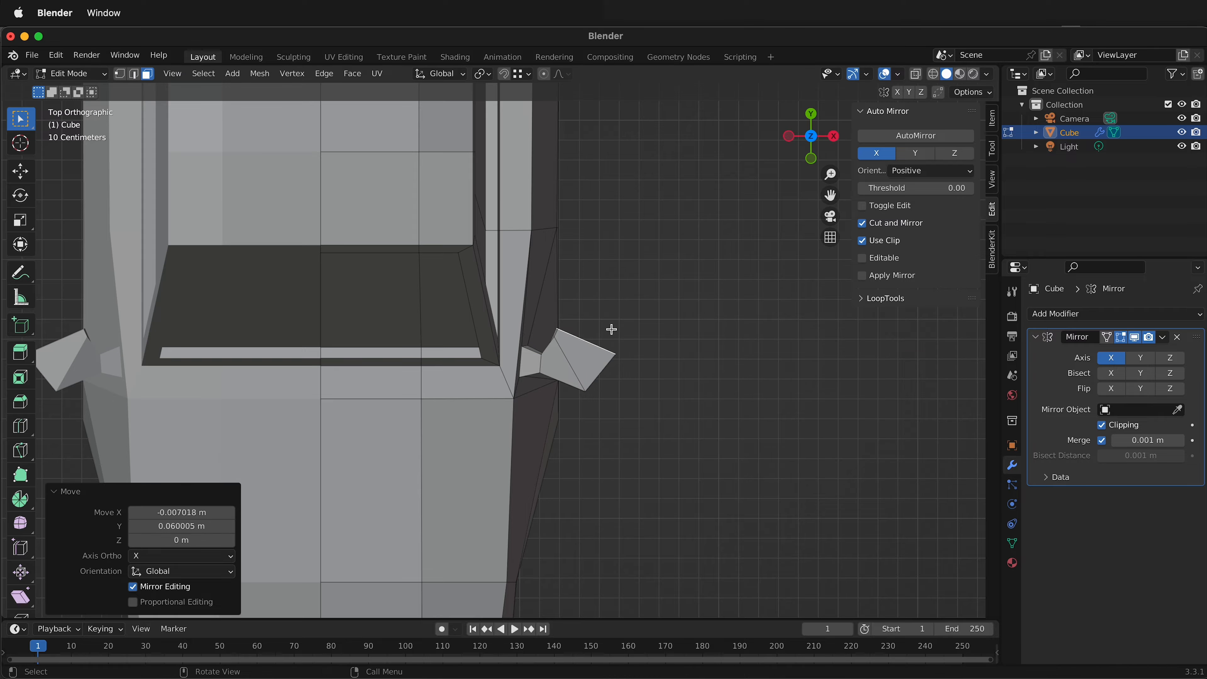
Rotate the upper edge where the mirror's flare meets its extruded end about 19.5° around Z and scale it to 0.359.
key("2")
left_click(561, 347)
left_click(561, 349)
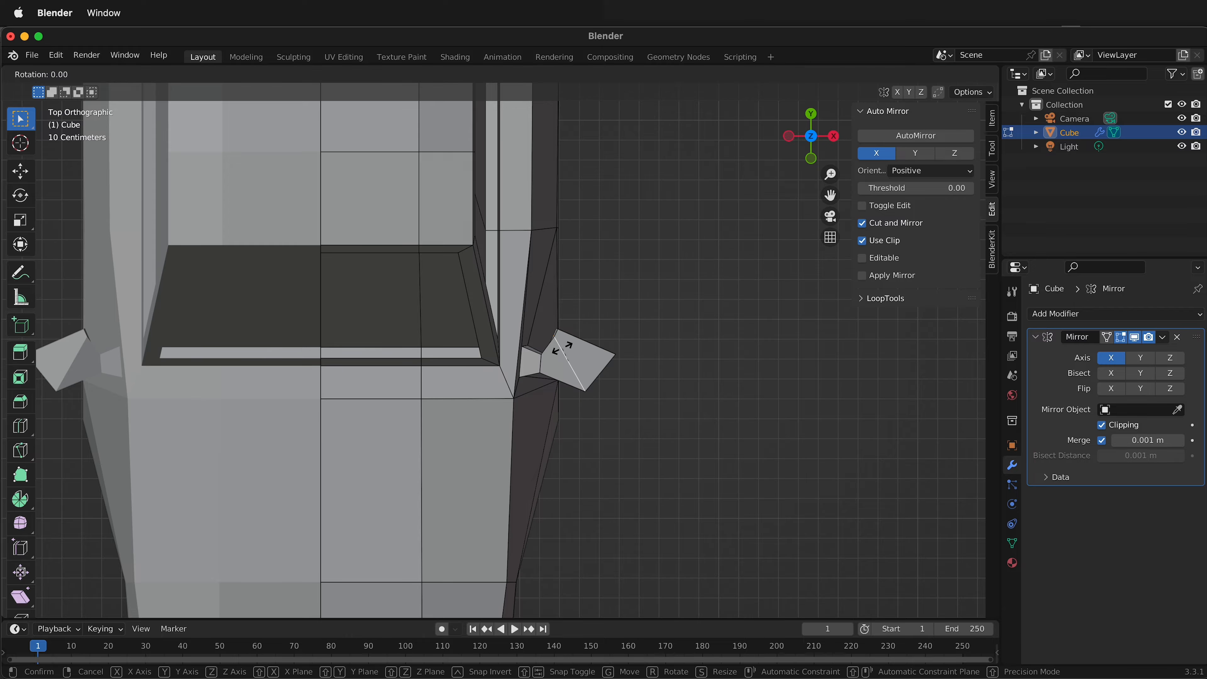
key("r")
left_click(557, 353)
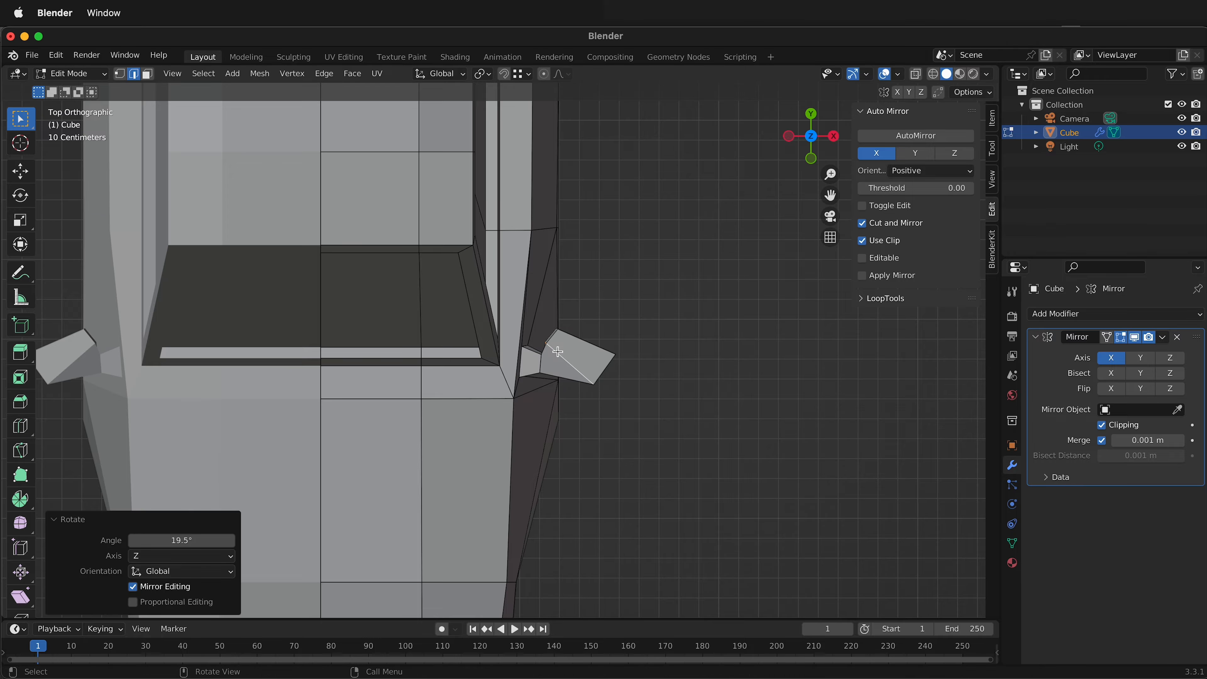
key("s")
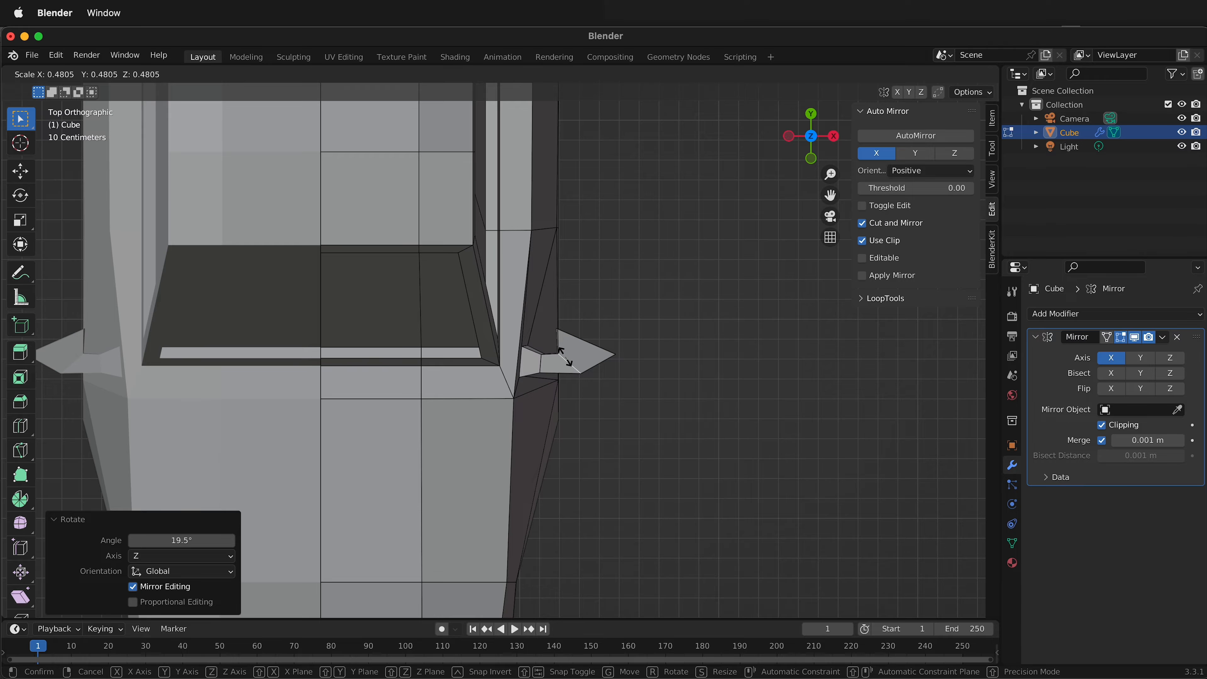
left_click(570, 356)
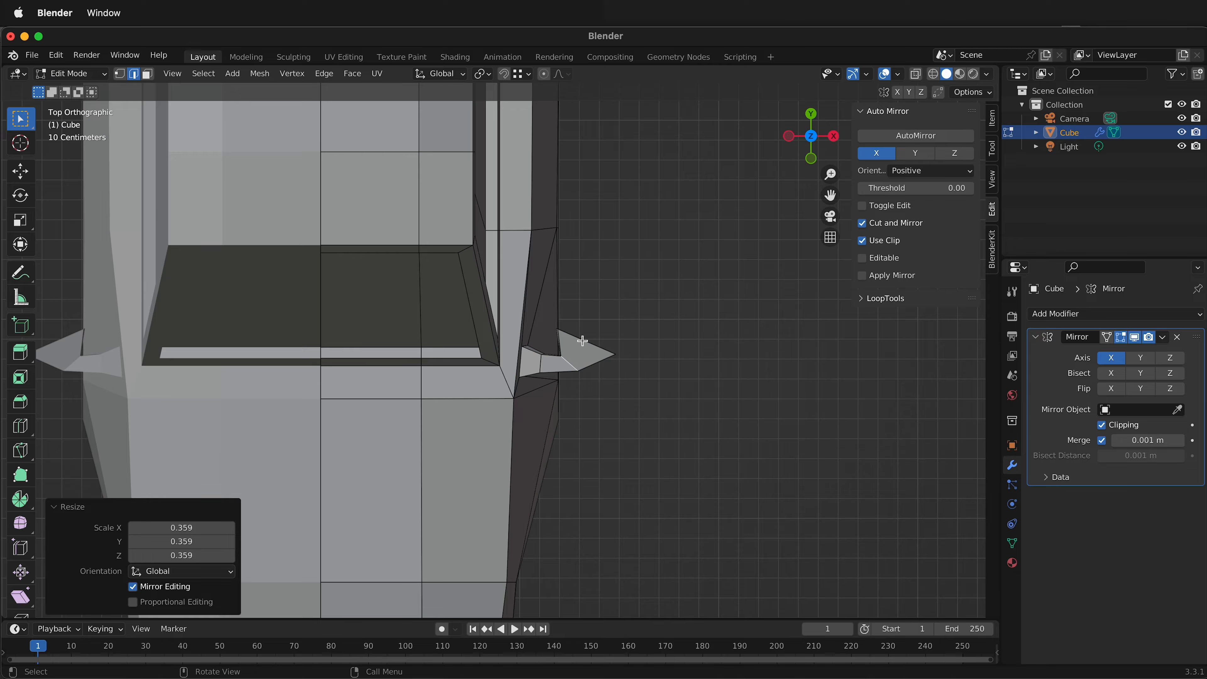
middle_click_drag(597, 364, 455, 279)
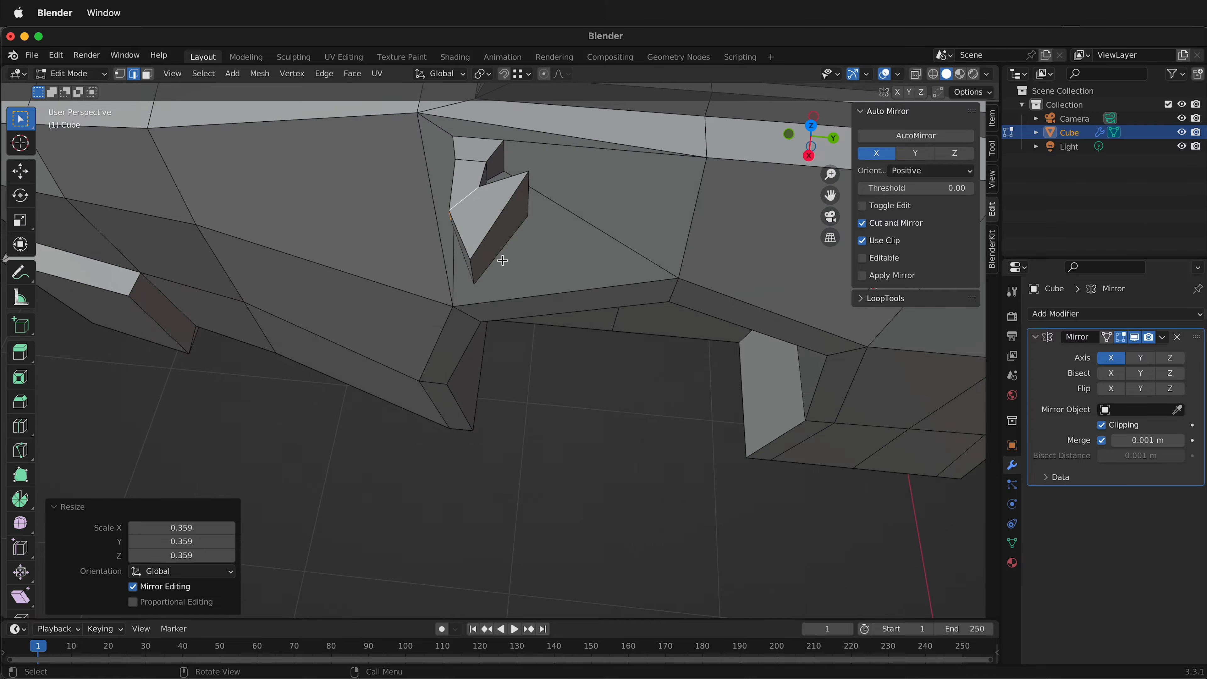
In top view, rotate the side mirror's rear-facing face about 32.4° around global Z.
left_click(494, 237)
middle_click_drag(495, 237, 657, 307)
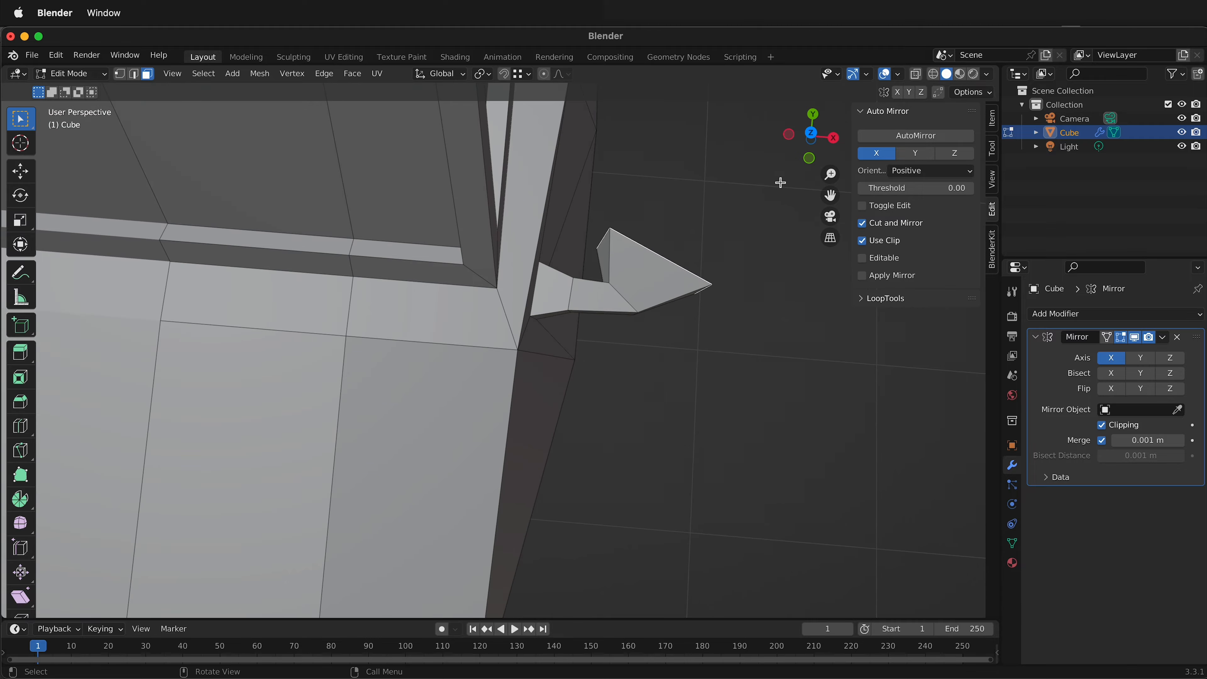
left_click(811, 137)
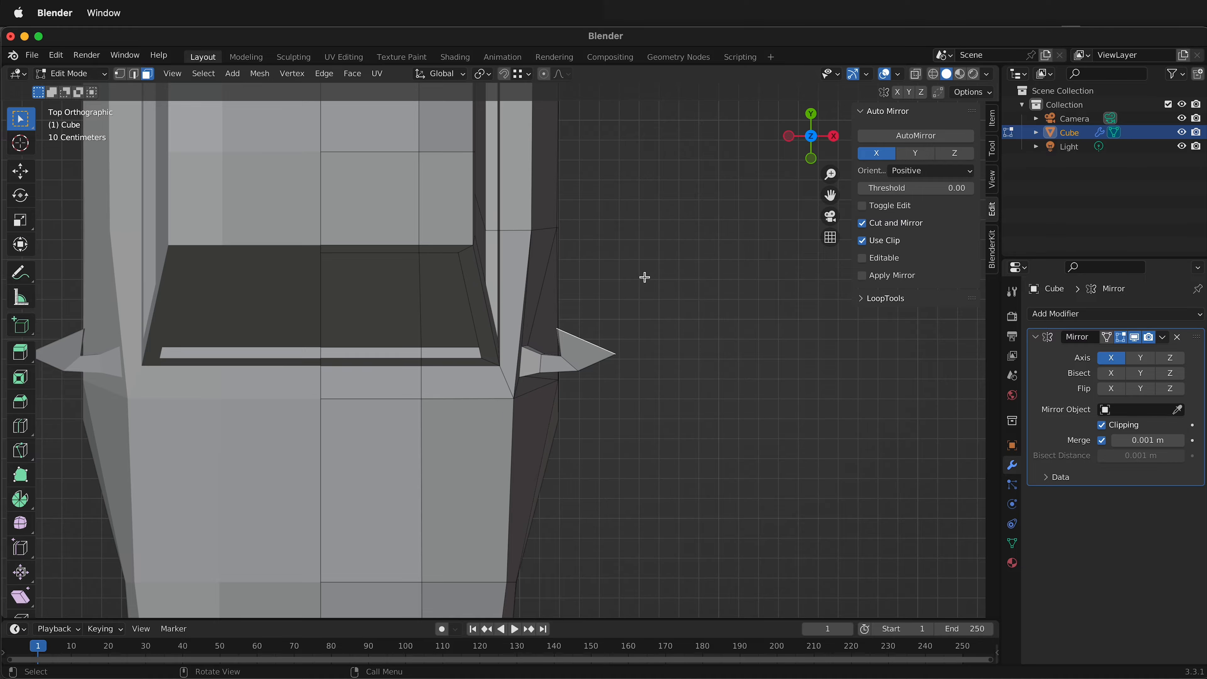
key("r")
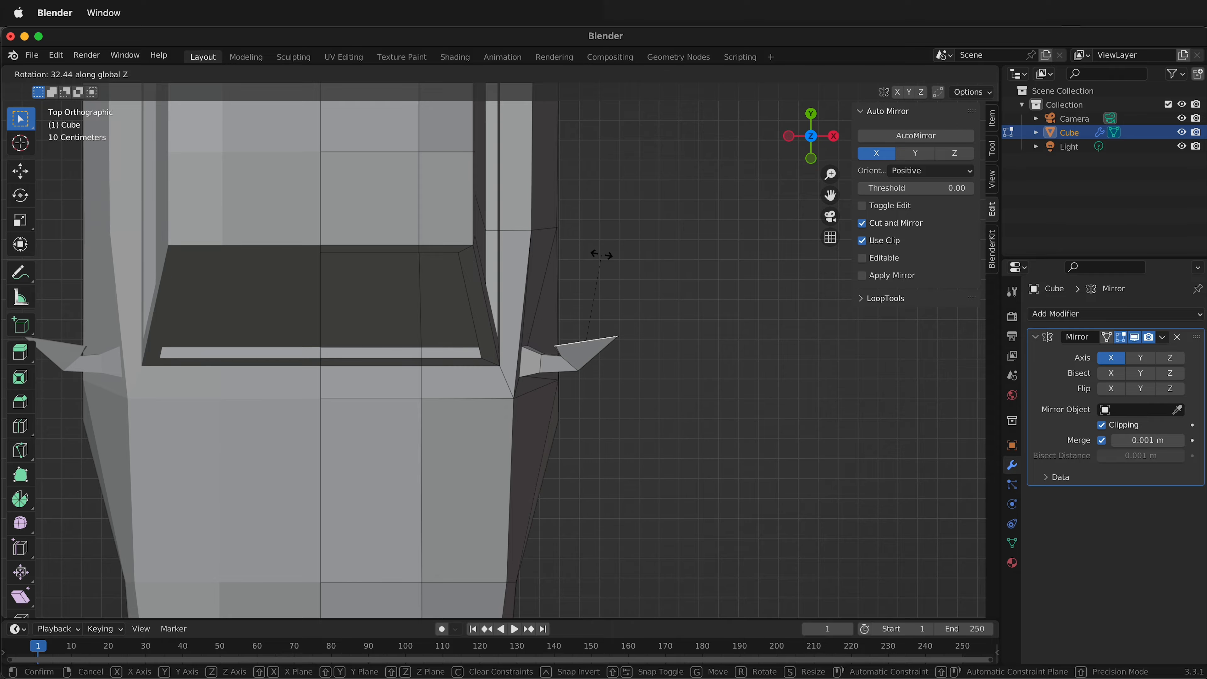
left_click(604, 256)
Inset the side mirror's rear face about 0.019 m and extrude the inner face about -0.012 m along its normal.
middle_click_drag(603, 256, 371, 320)
key("i")
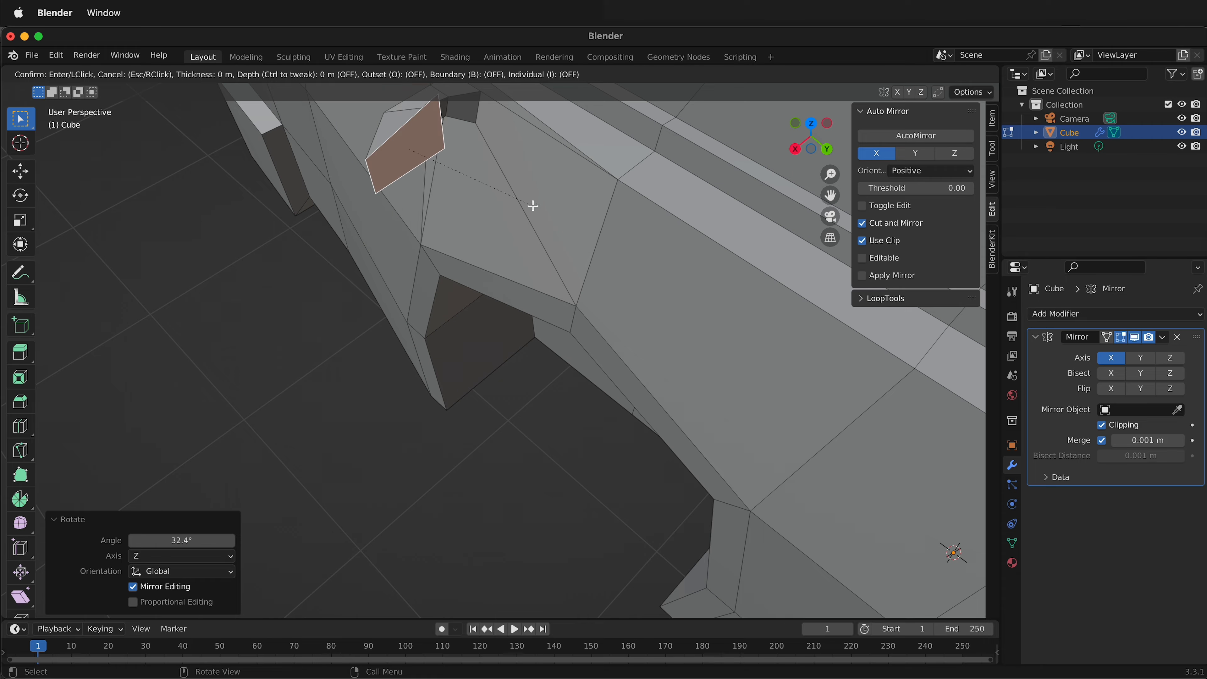
left_click(508, 189)
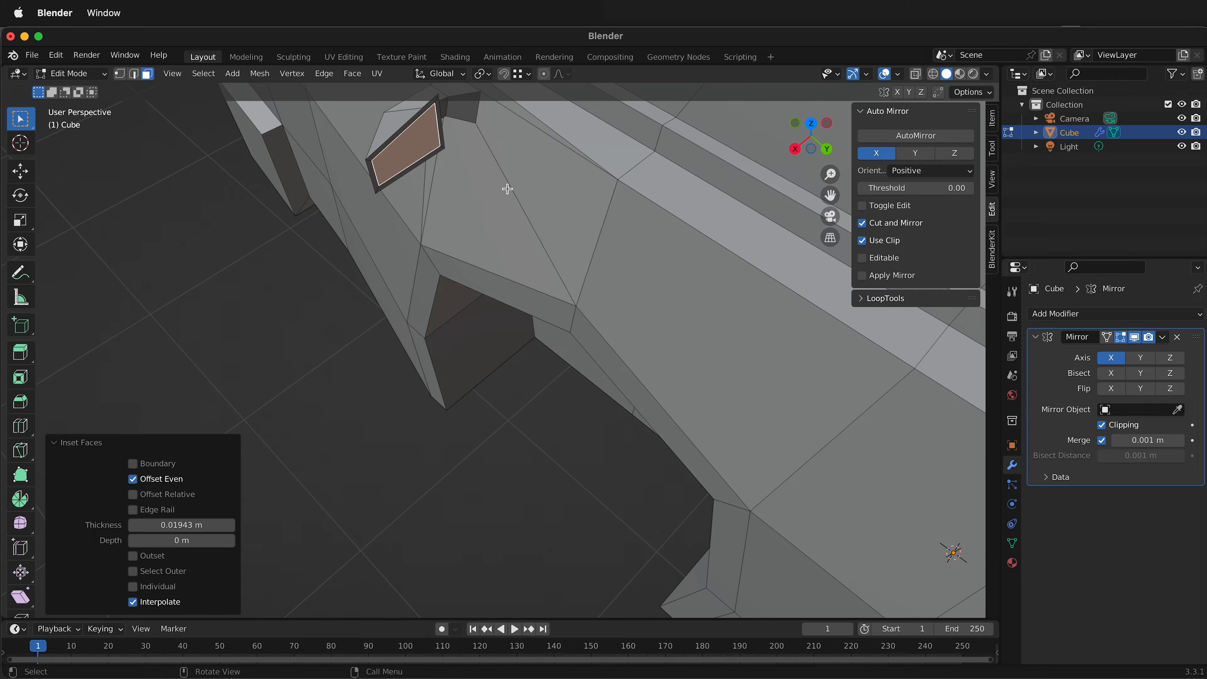
key("alt+e")
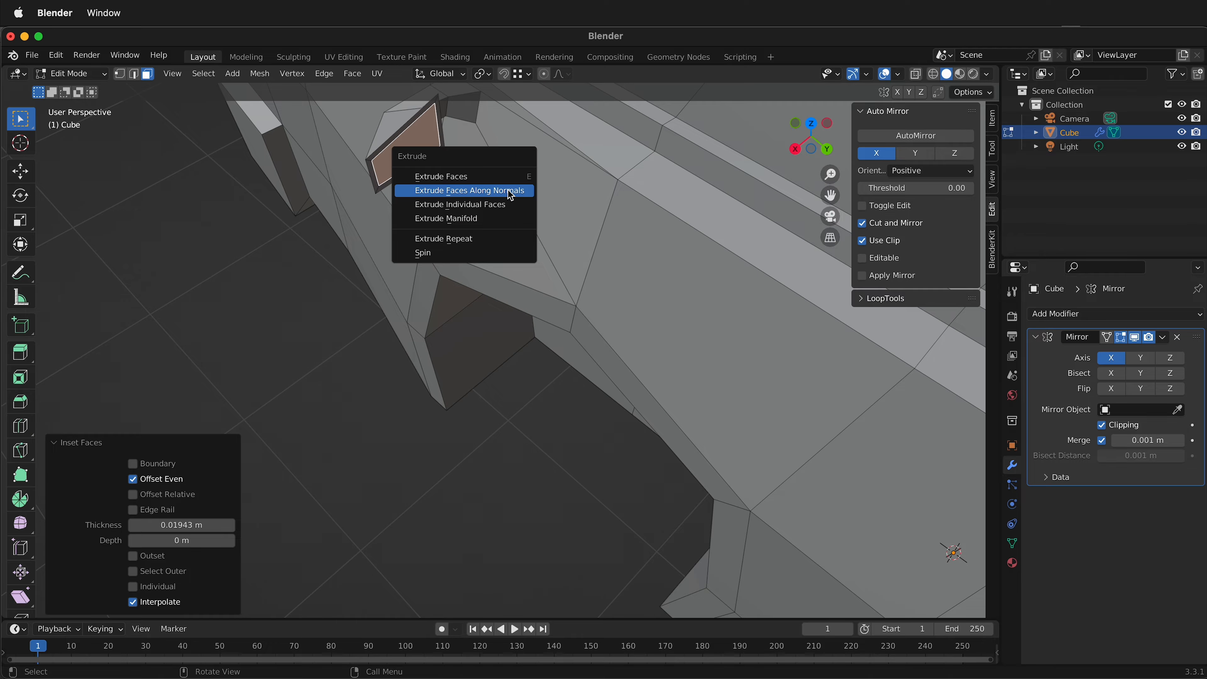
left_click(508, 191)
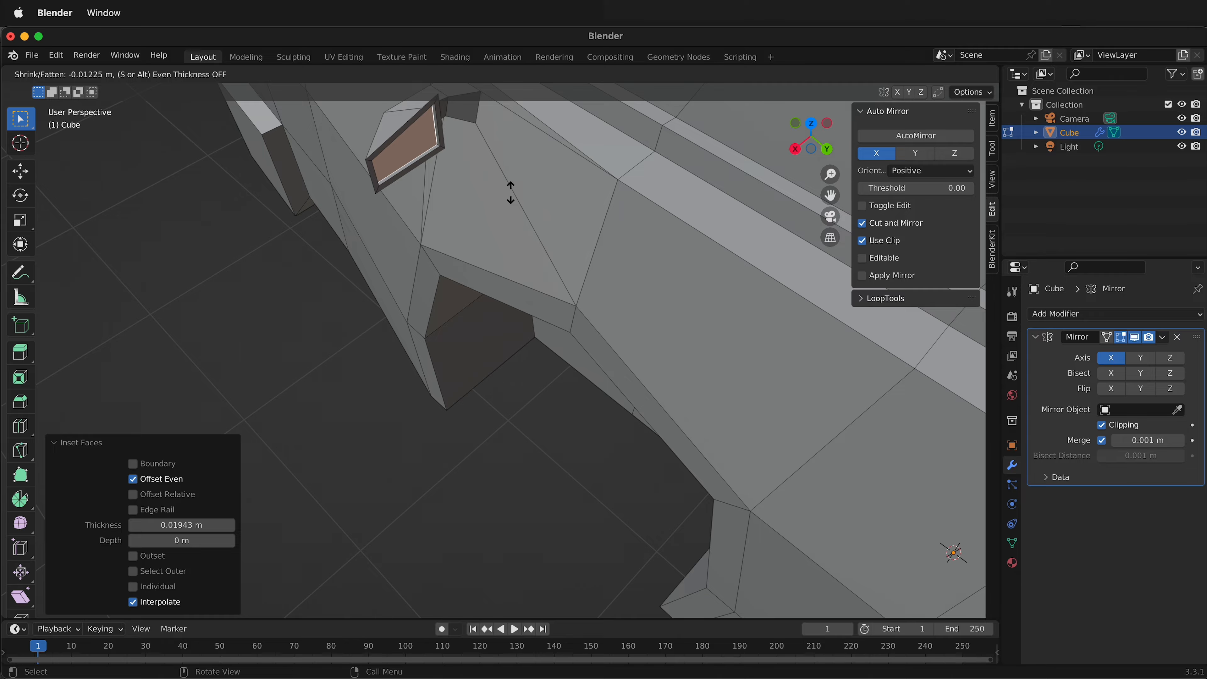
left_click(511, 192)
Inset the door-side face just below the pillar between the two side windows by about 0.072 m.
middle_click_drag(508, 285, 561, 369)
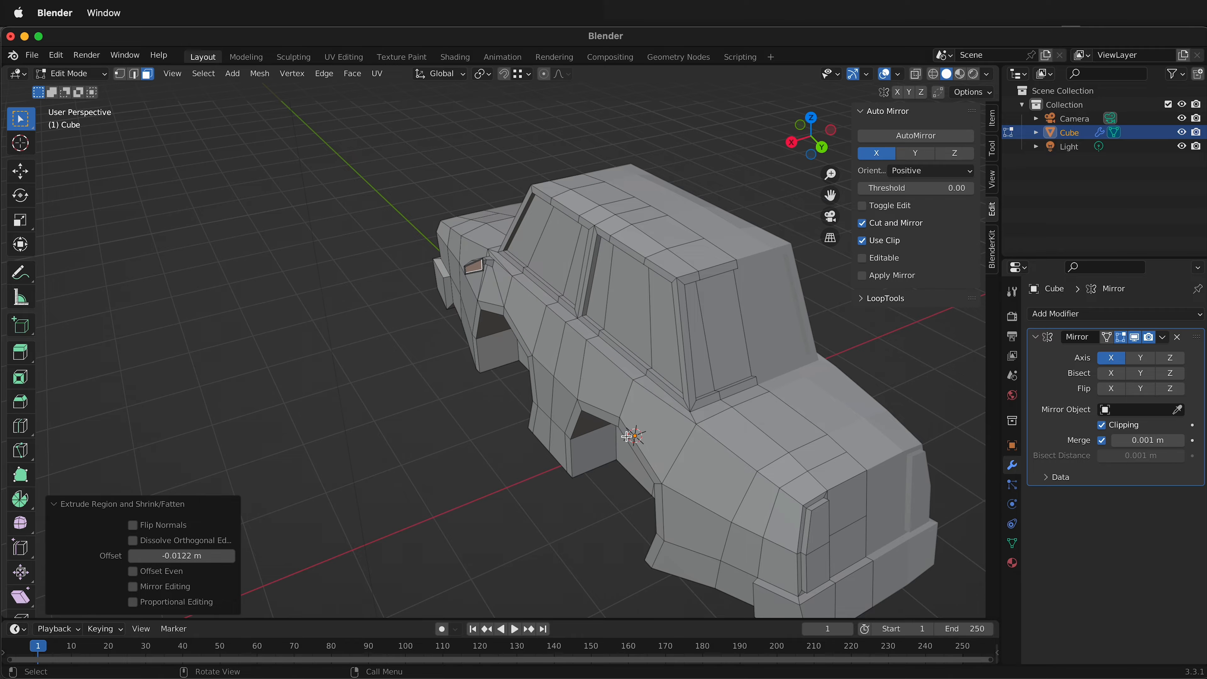
middle_click_drag(626, 436, 638, 307)
scroll(604, 274, "up", 3)
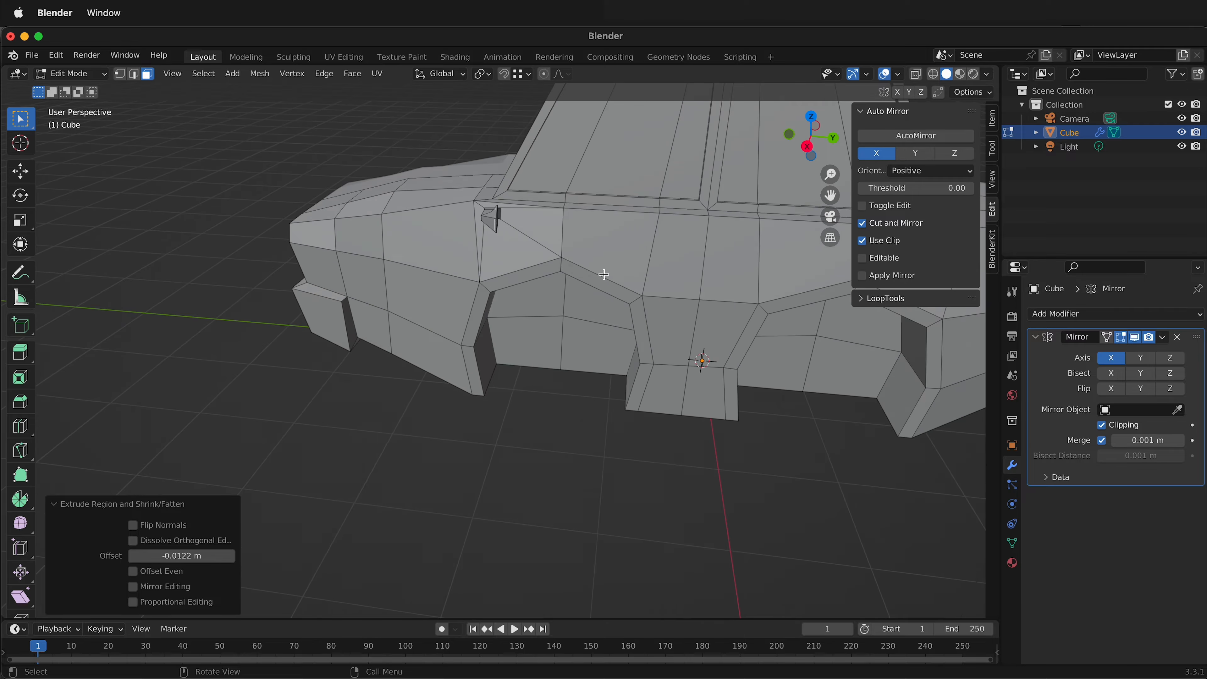
scroll(604, 274, "up", 1)
middle_click_drag(739, 200, 593, 281, "shift")
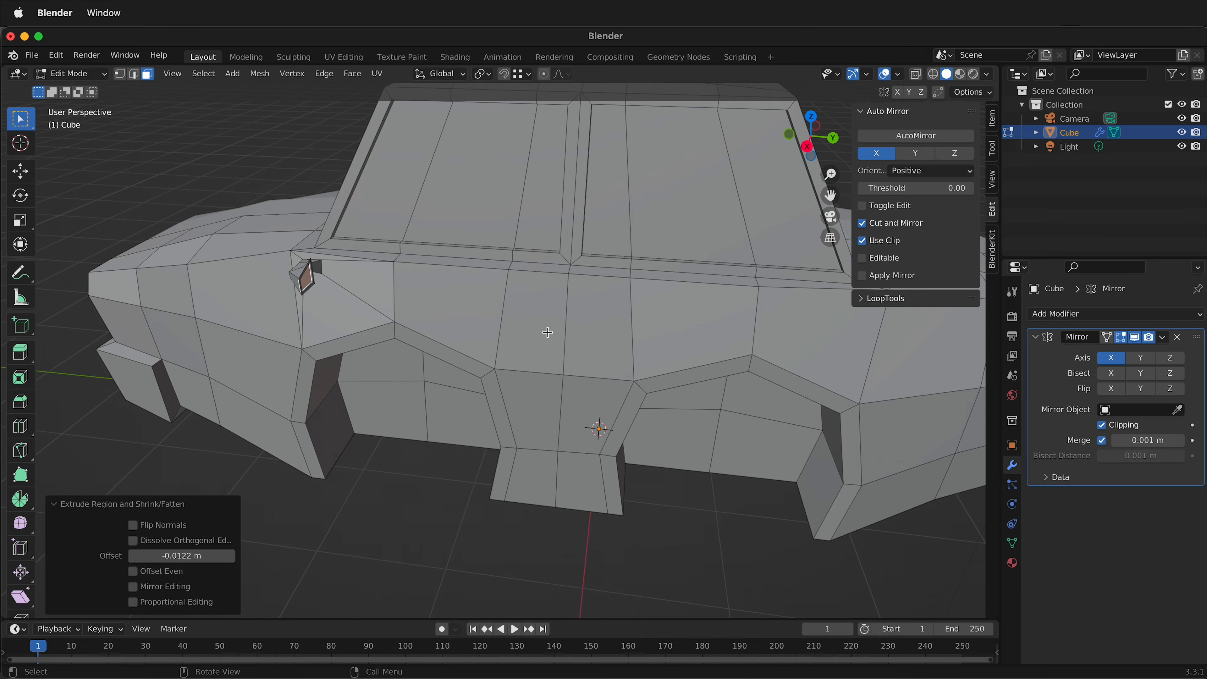
left_click(523, 309)
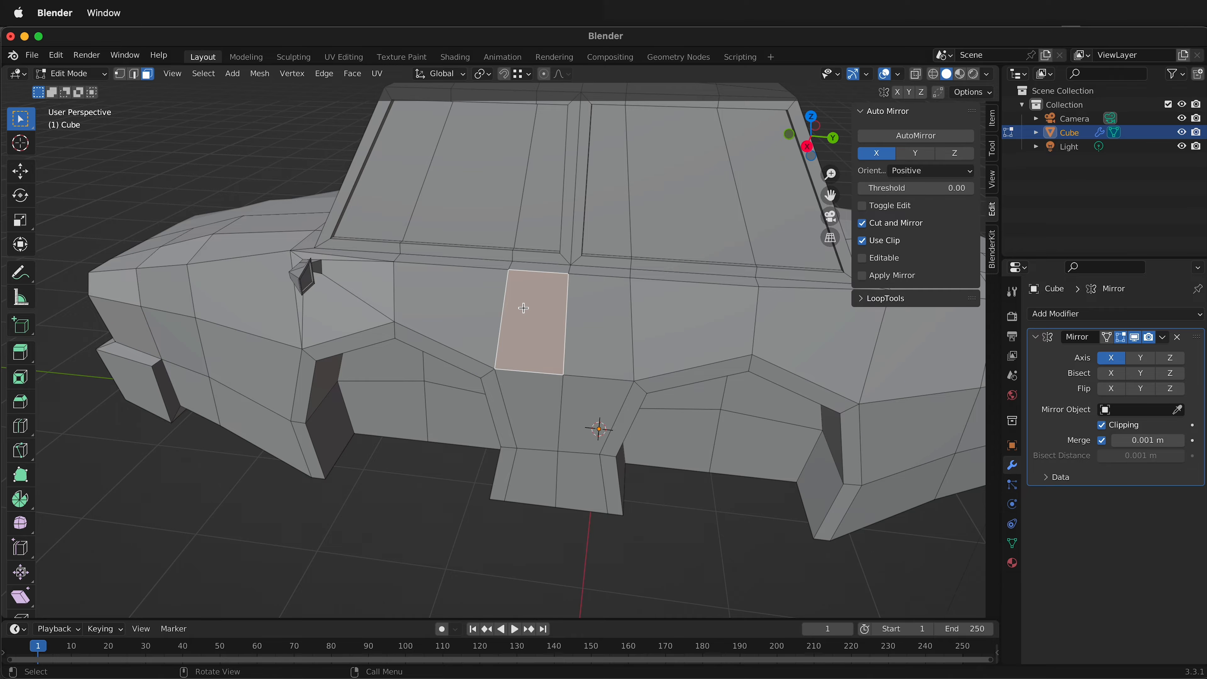
key("i")
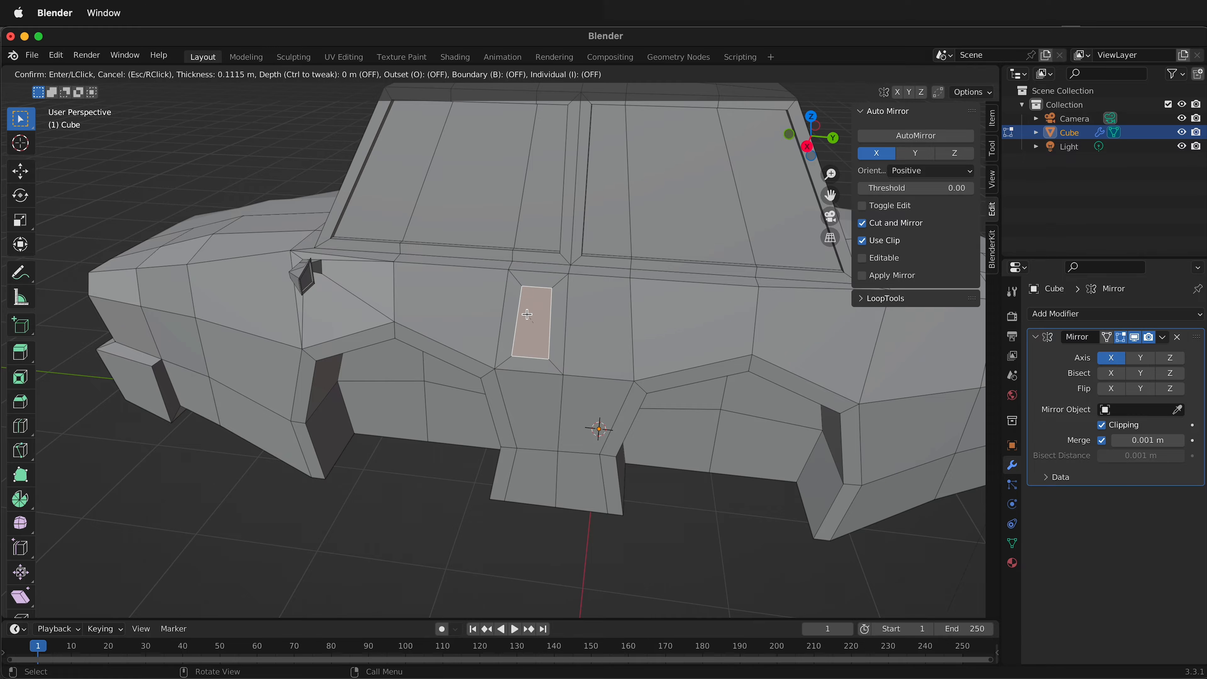
left_click(530, 311)
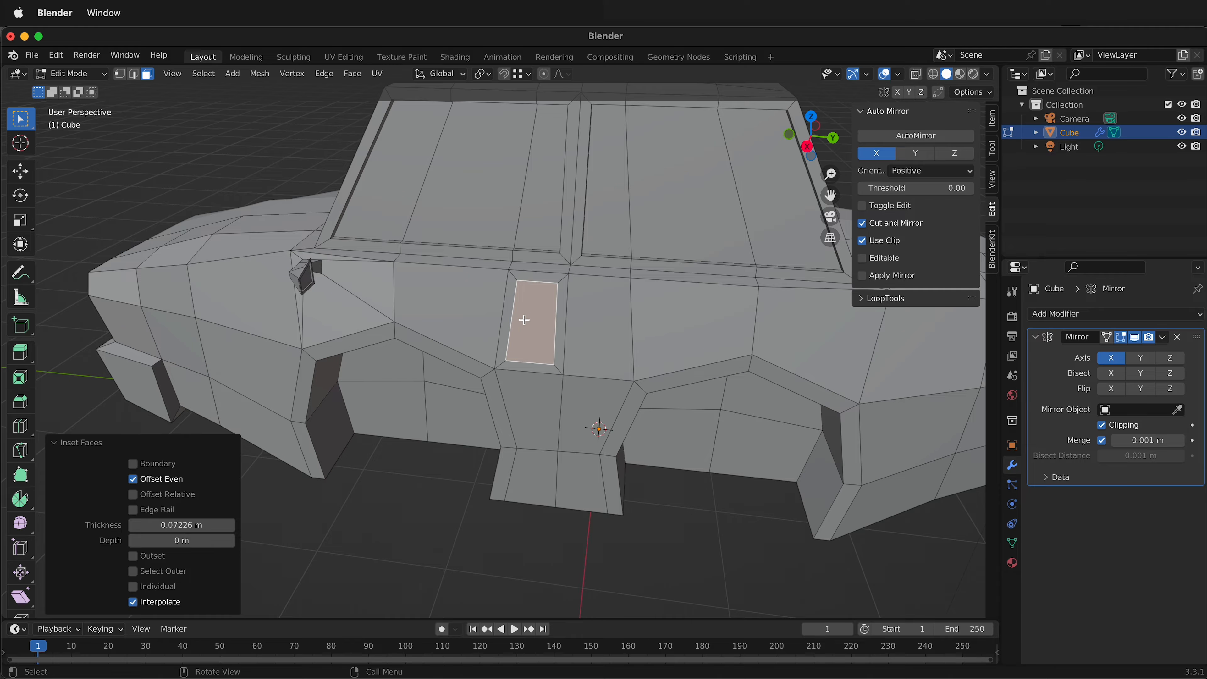
Edge-slide the two lower vertices of the inset door face upward by a factor of about -0.823 to form a handle strip.
key("1")
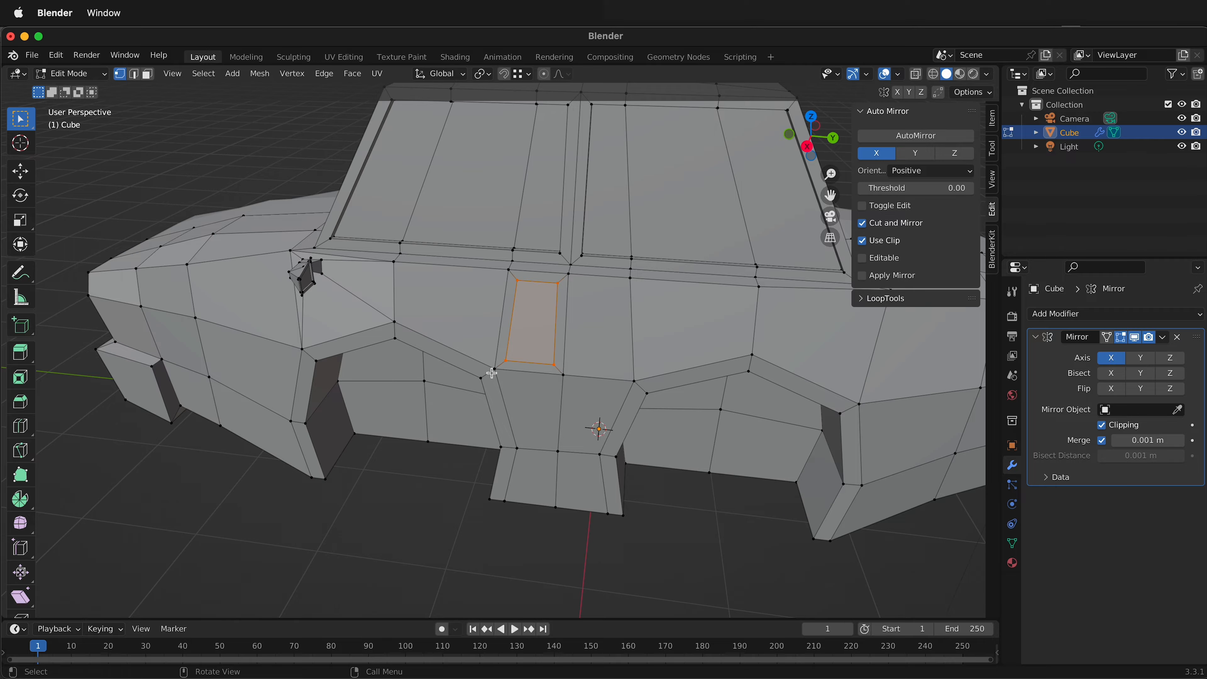
left_click(506, 363)
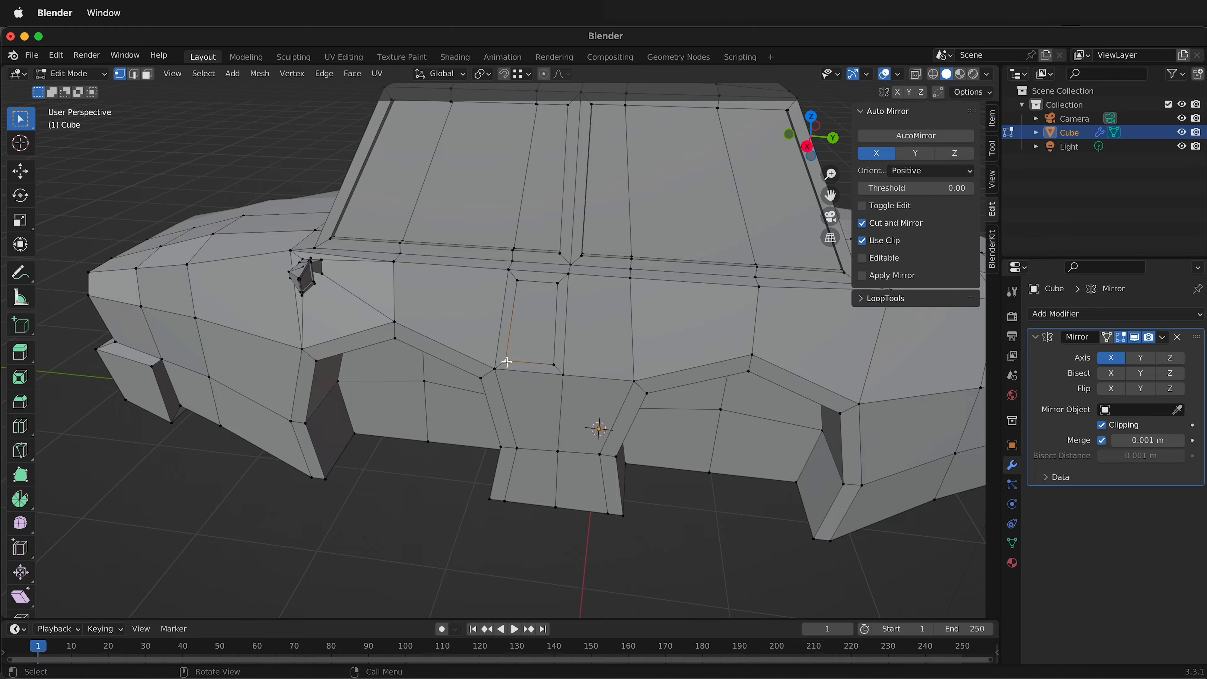
left_click(555, 366, "shift")
key("g")
key("g")
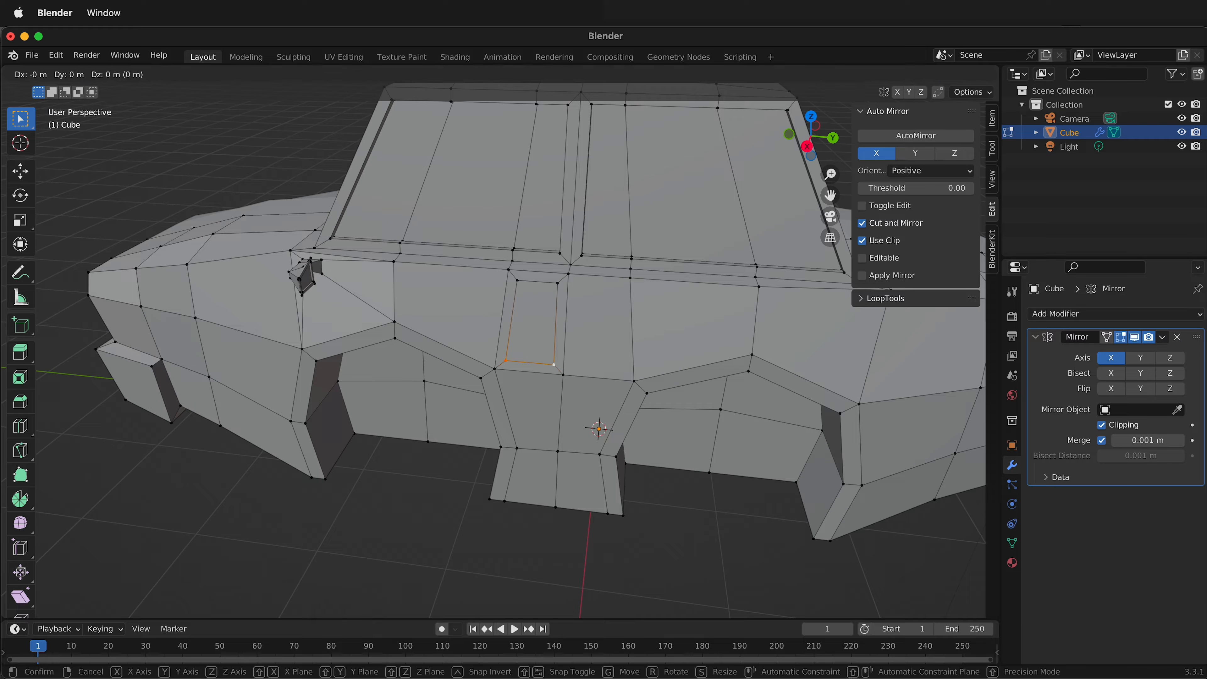
left_click(553, 327)
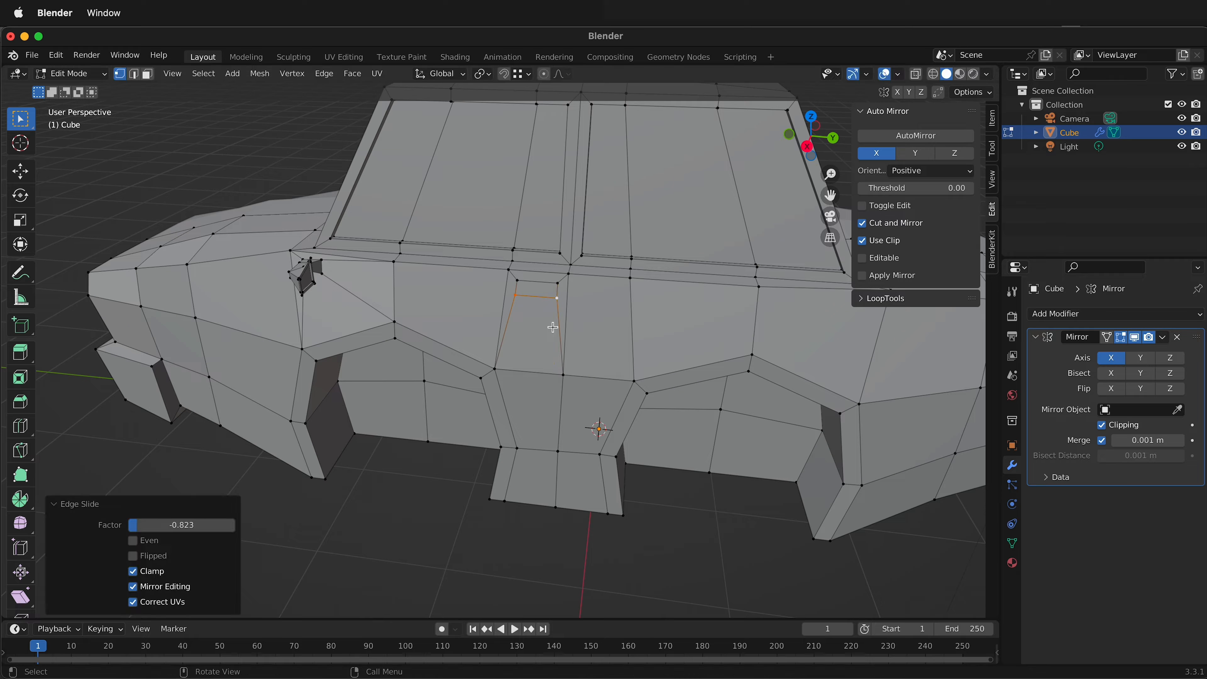
Extrude the narrow door-handle face about 0.058 m outward along its normal.
middle_click_drag(552, 328, 472, 334)
left_click(472, 335)
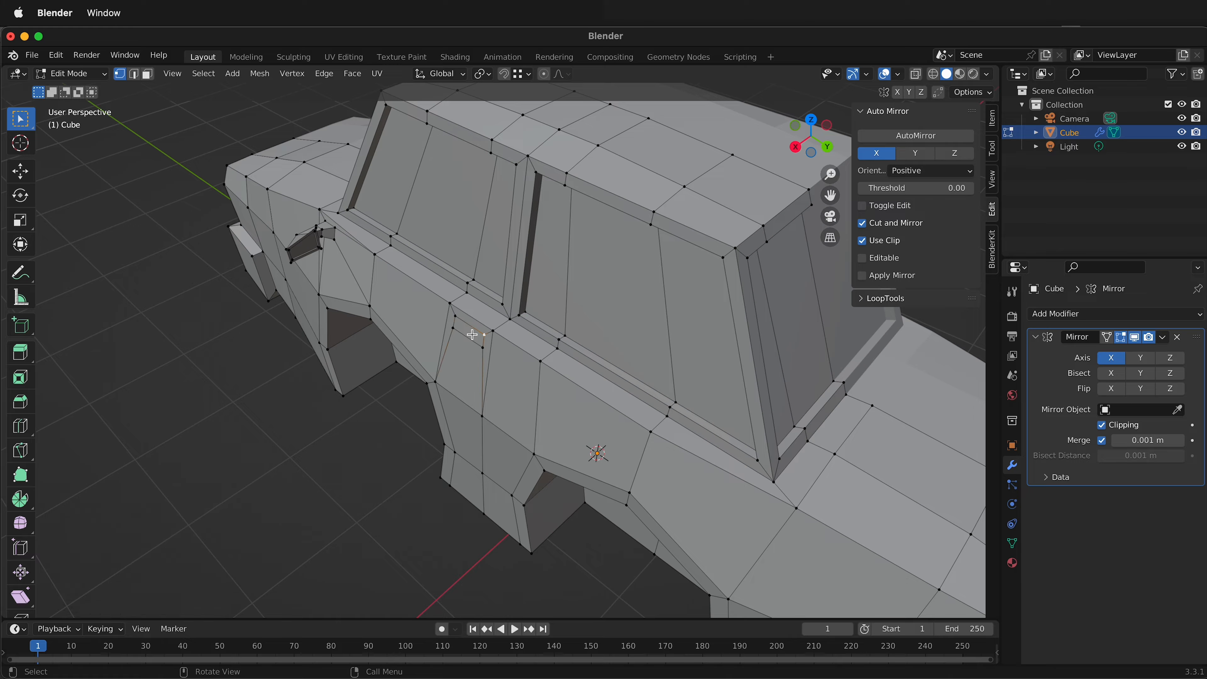
key("3")
left_click(472, 335)
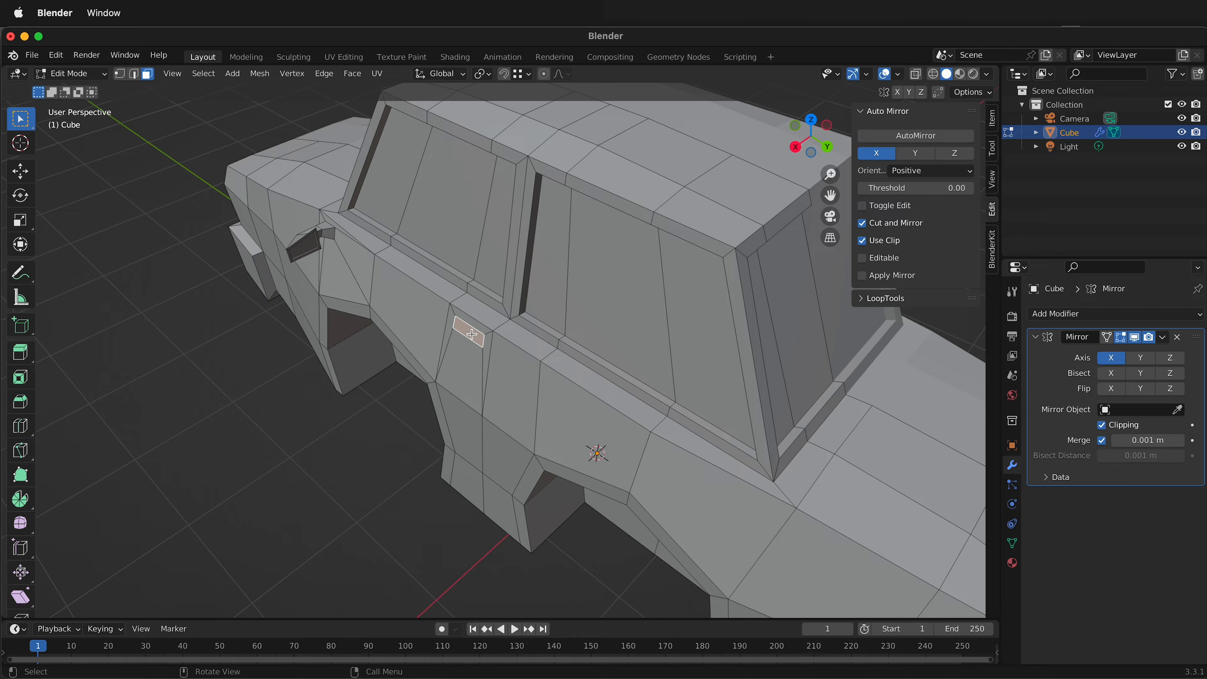
key("alt+e")
left_click(471, 334)
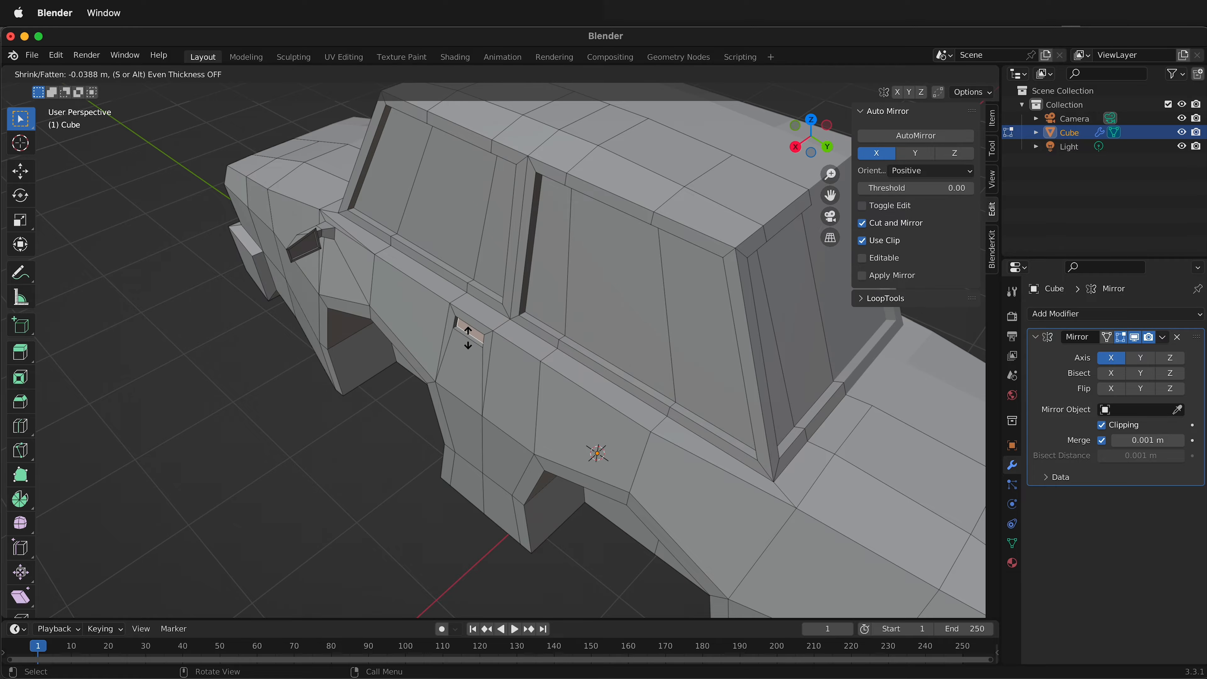
left_click(490, 333)
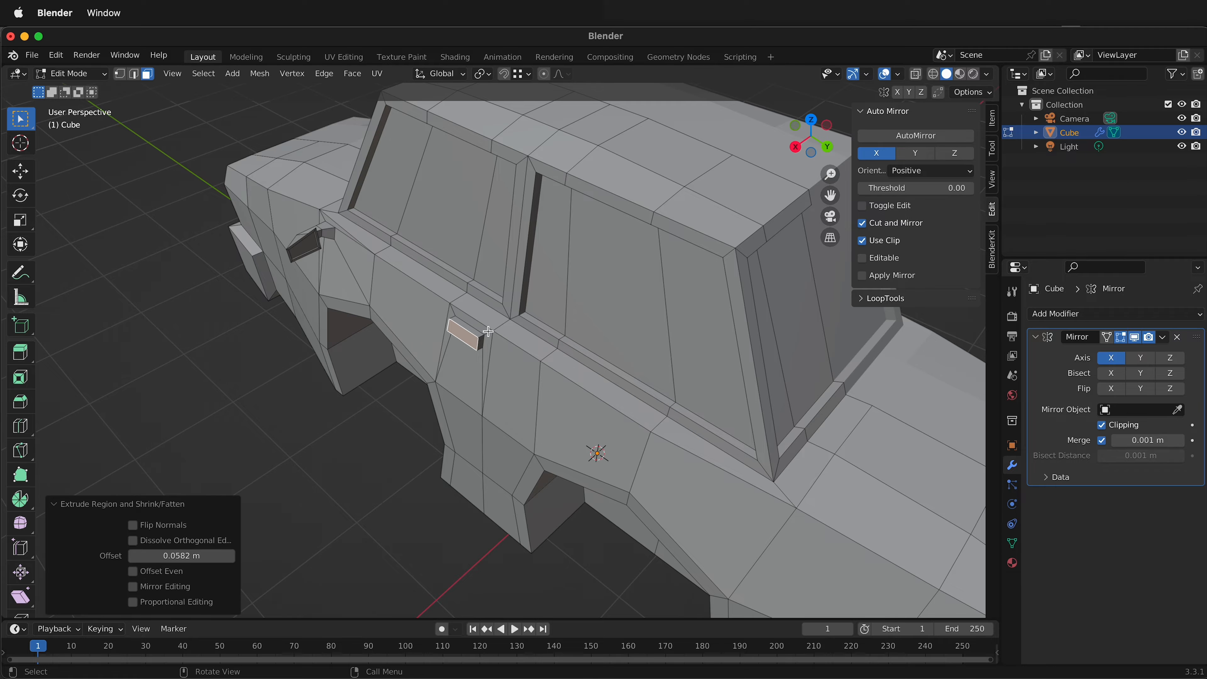
Scale the extruded door handle's outer face to about 0.81.
key("s")
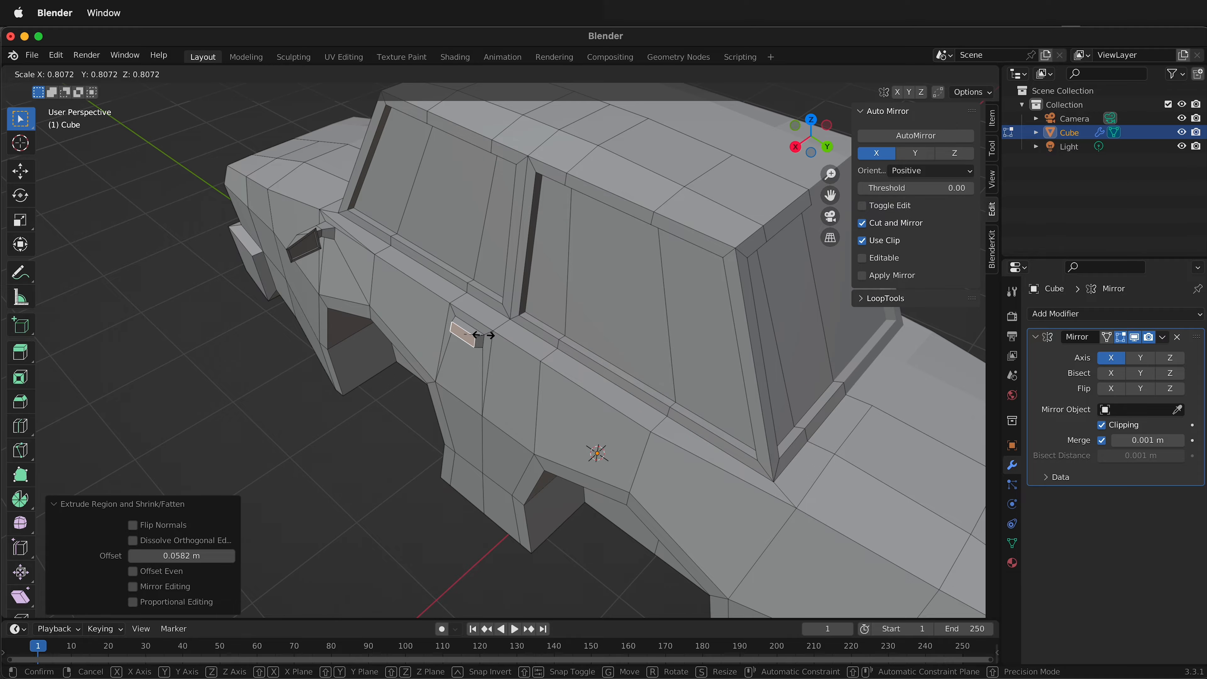
left_click(480, 335)
middle_click_drag(521, 484, 555, 429)
key("ctrl+z")
Add a cylinder mesh inside the car object and set its vertex count to 12.
scroll(421, 464, "down", 4)
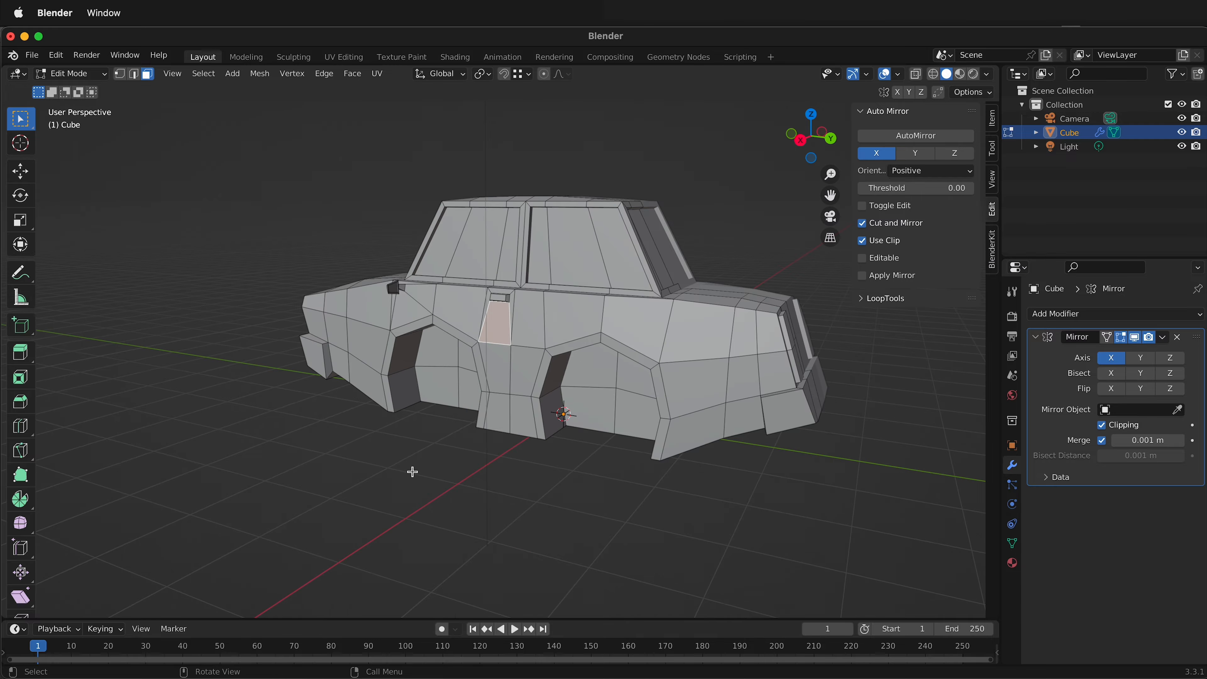
middle_click_drag(558, 338, 526, 366)
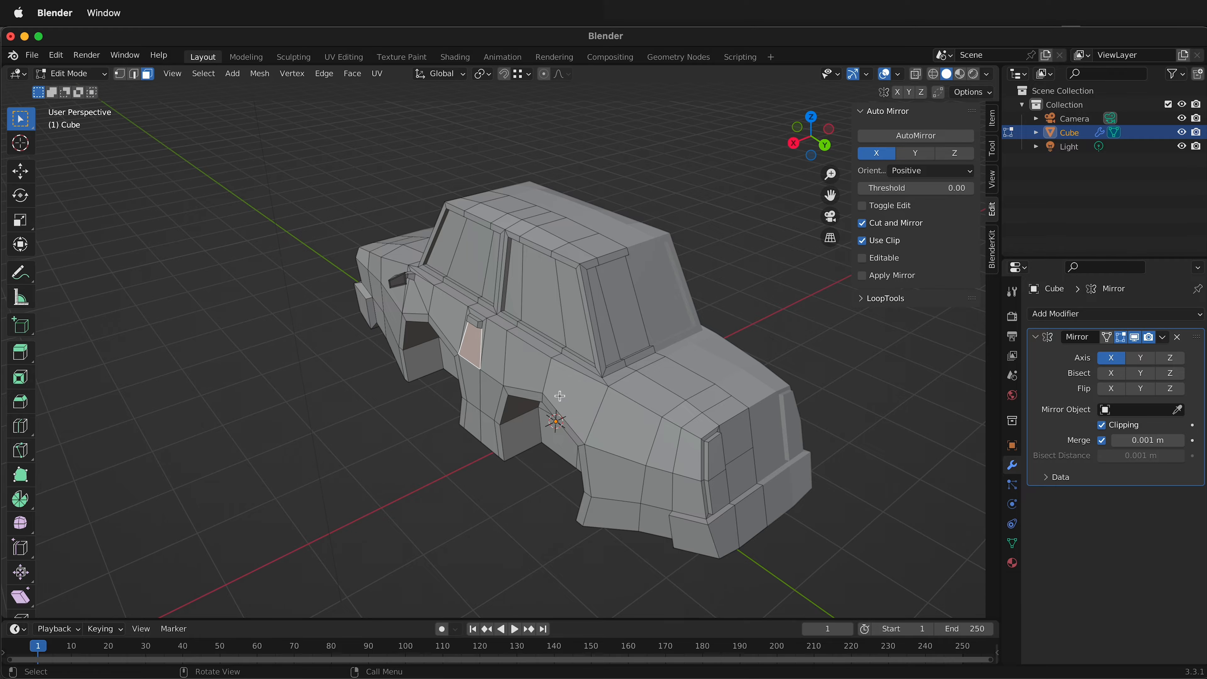
middle_click_drag(560, 396, 636, 479)
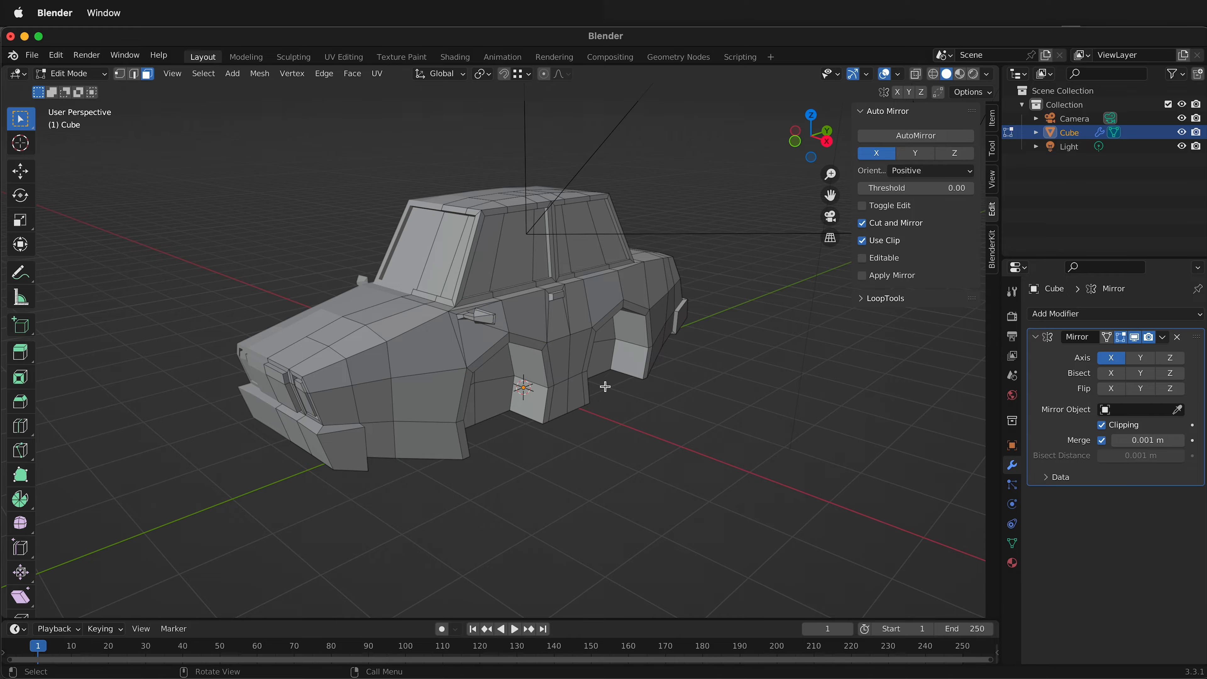
key("shift+a")
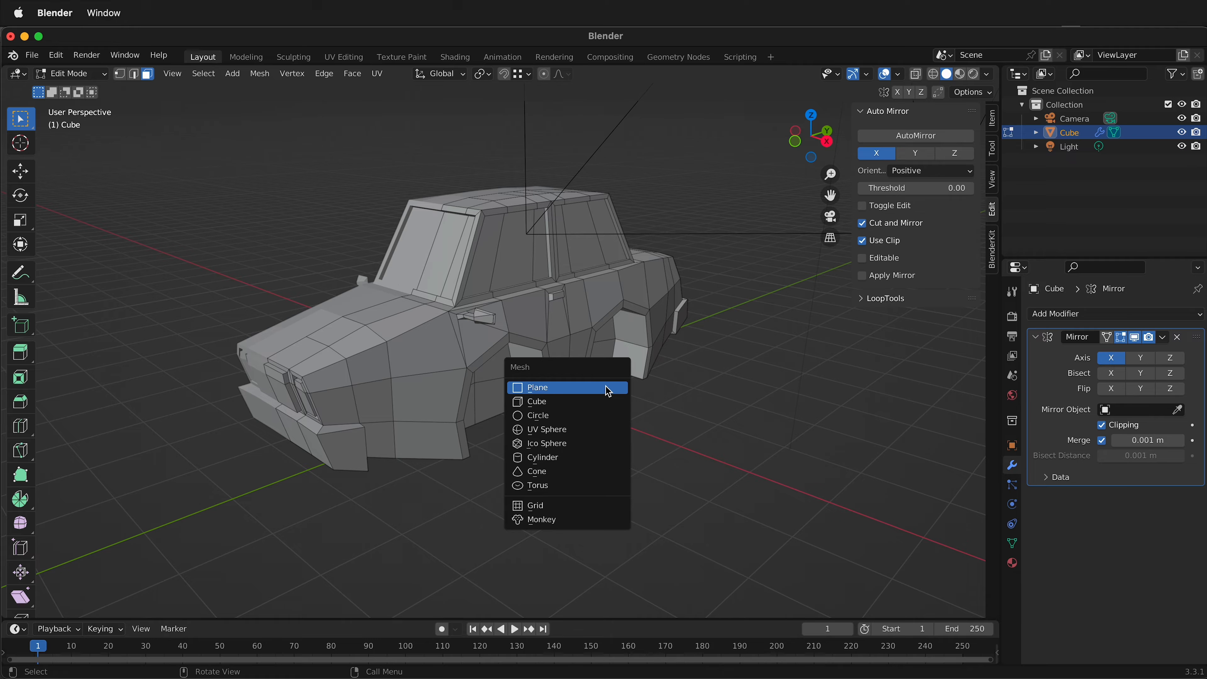
left_click(566, 456)
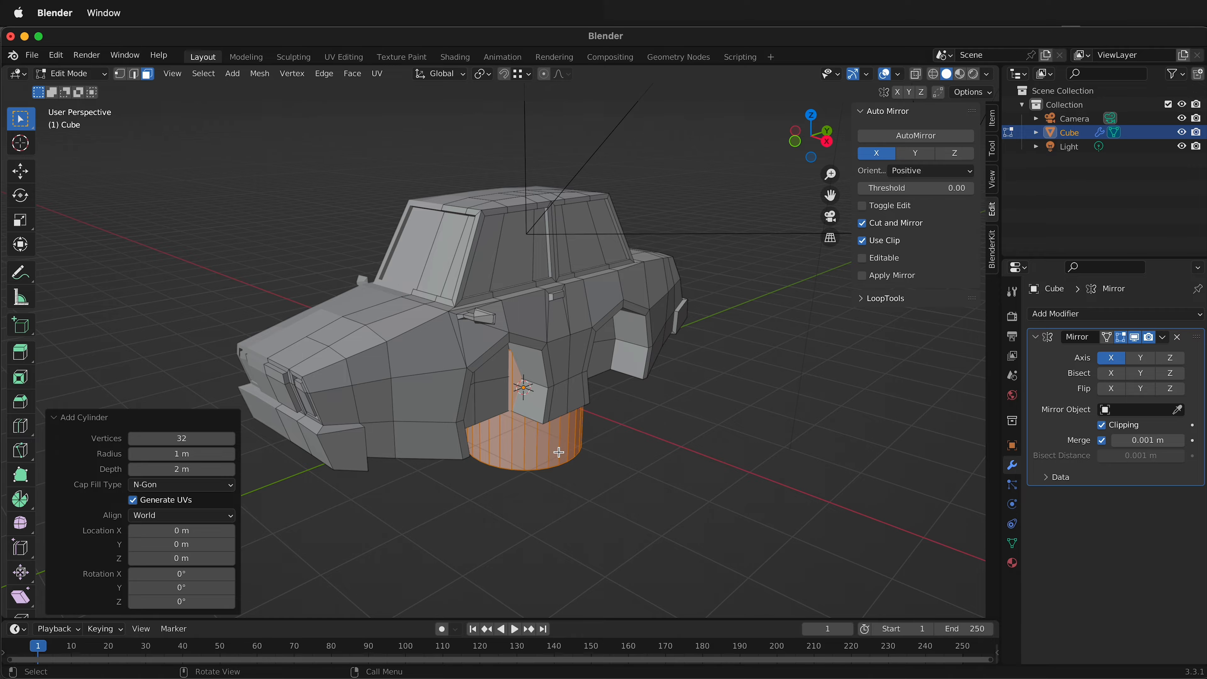
left_click(182, 438)
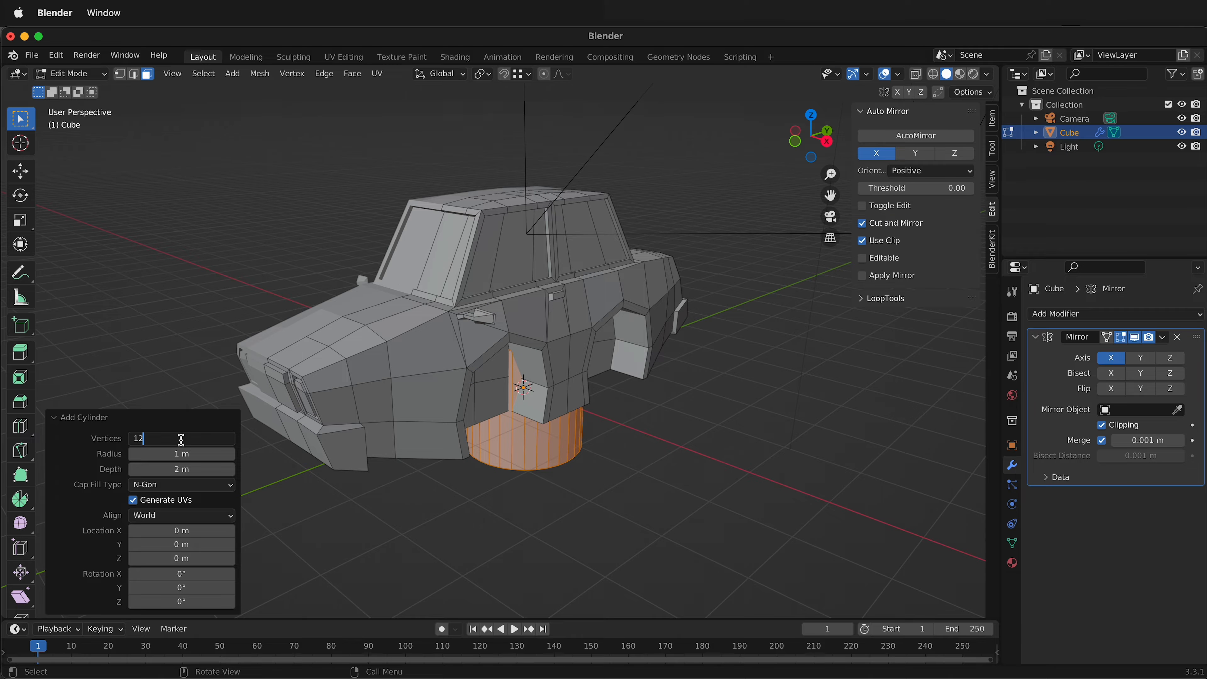
type("12")
key("Return")
Try to move the cylinder about 2.246 m along global X with the Mirror modifier's clipping on.
middle_click_drag(603, 503, 638, 389)
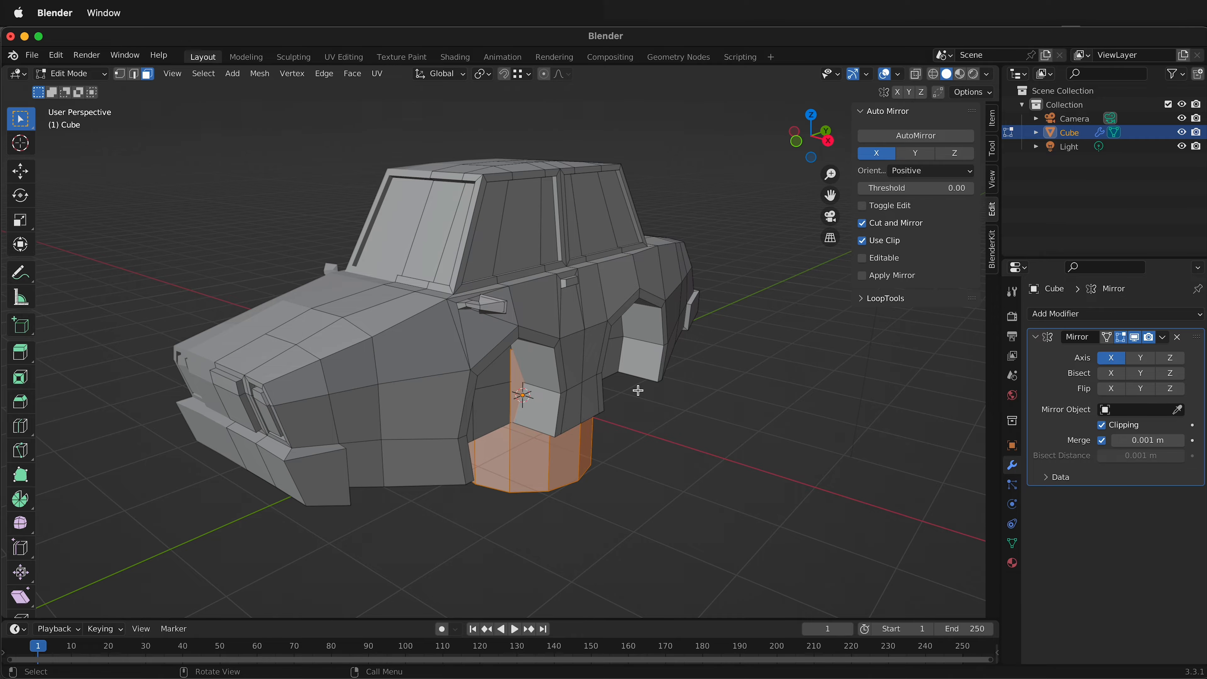
key("g")
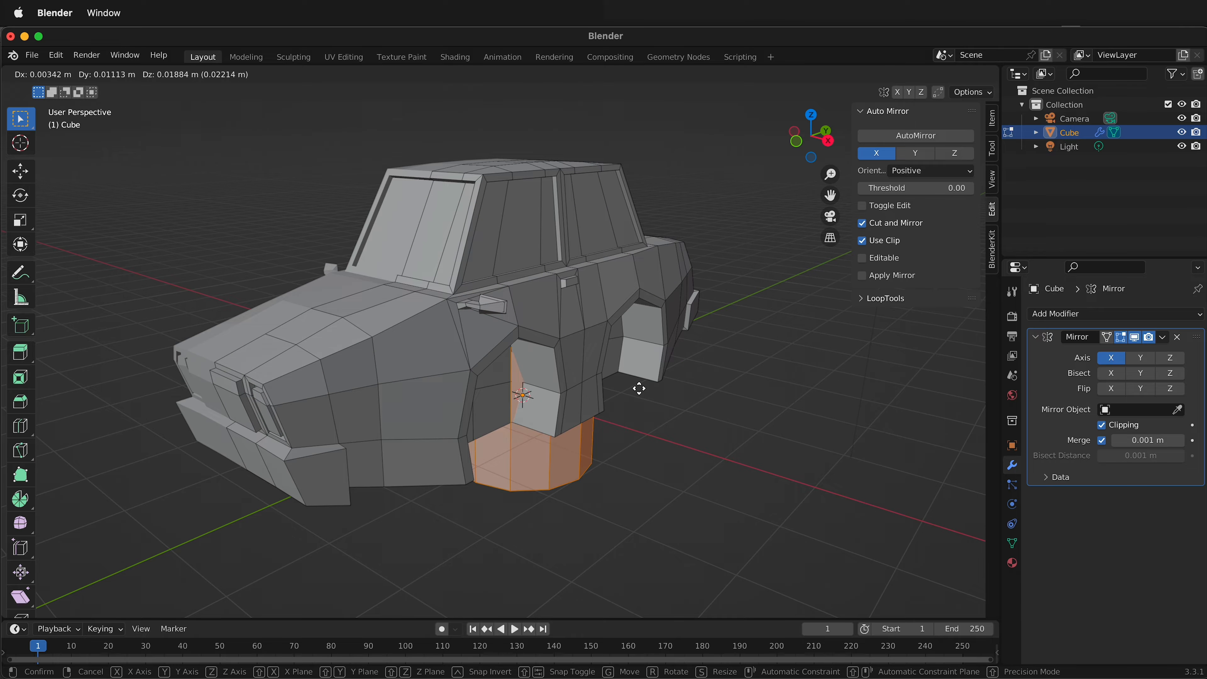
key("x")
left_click(787, 414)
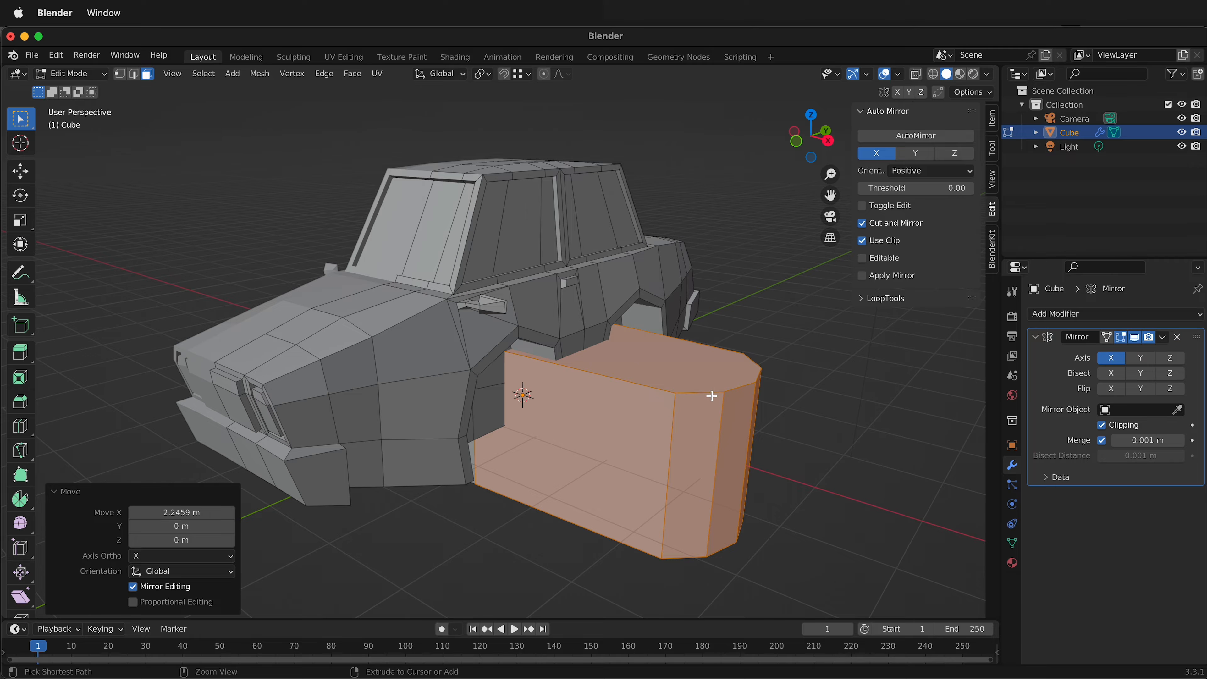
key("ctrl+z")
Turn off the Mirror modifier's clipping and move the cylinder about 1.747 m along global X.
left_click(1102, 425)
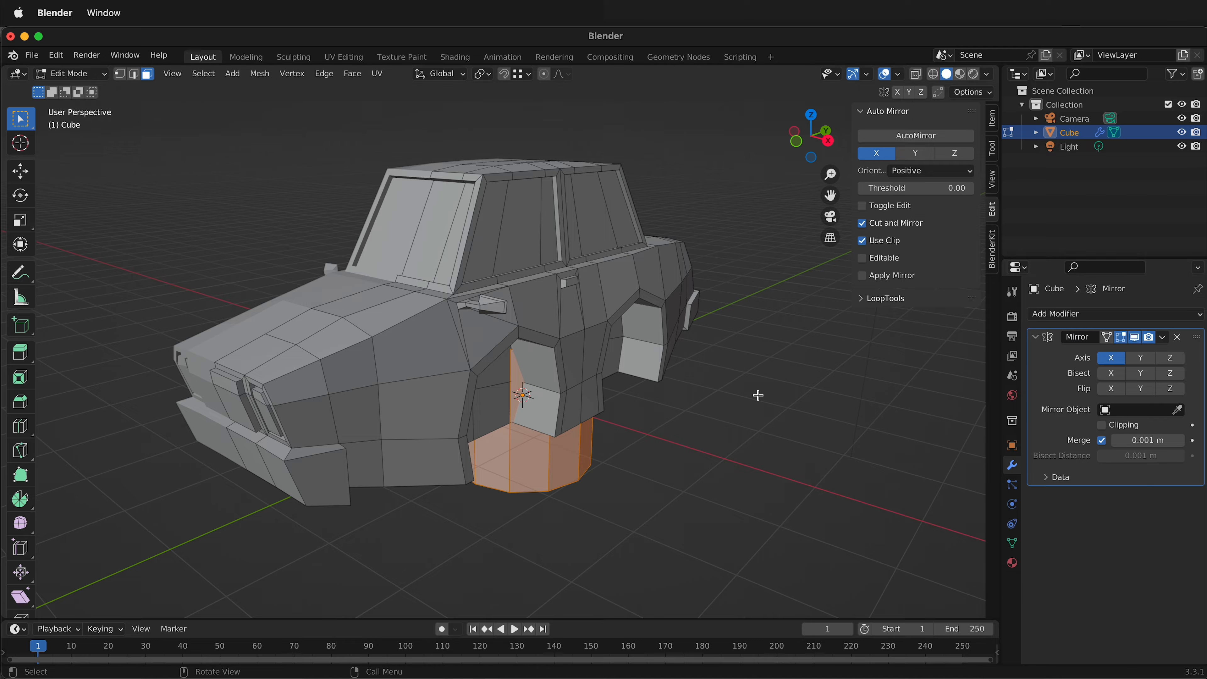
key("g")
key("x")
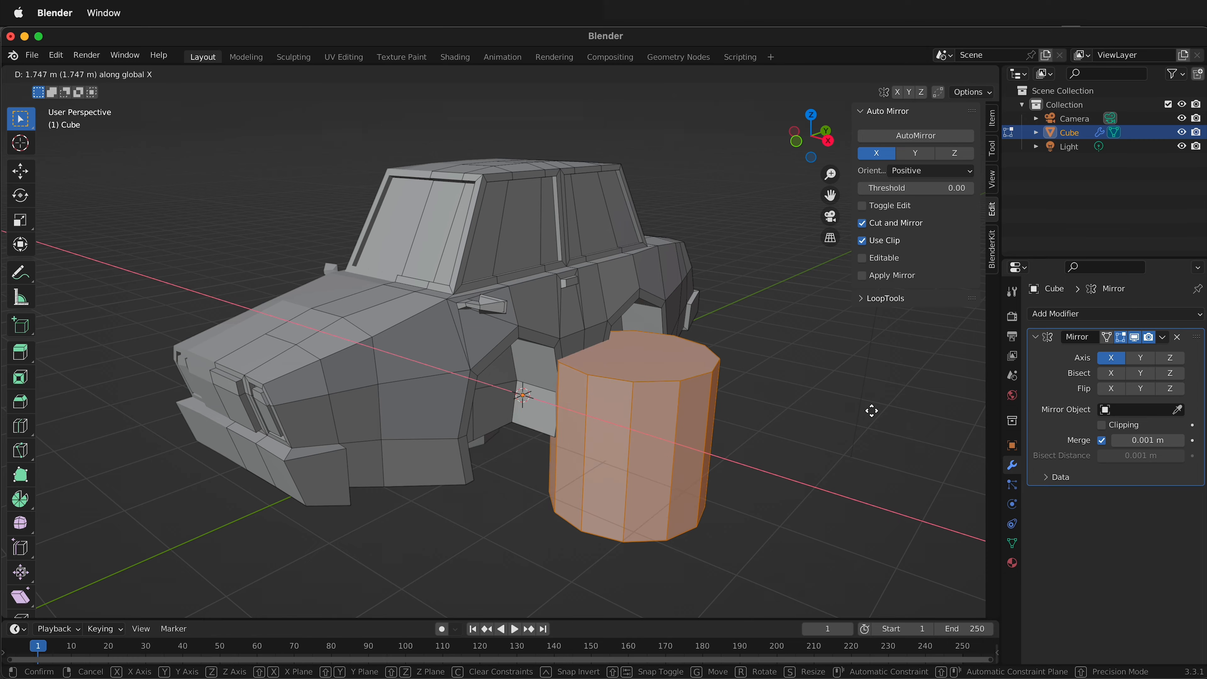
left_click(871, 411)
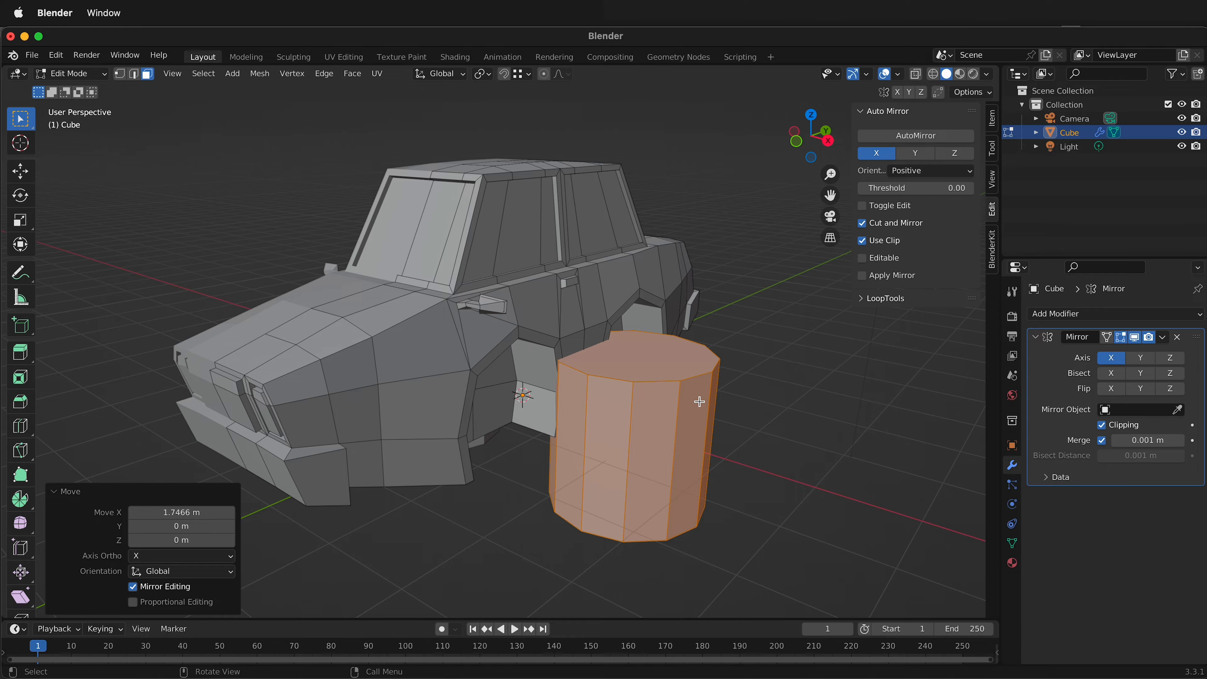
Rotate the cylinder 90° about global Y and scale it to about 0.197 along global X to form a thin wheel.
type("ry90")
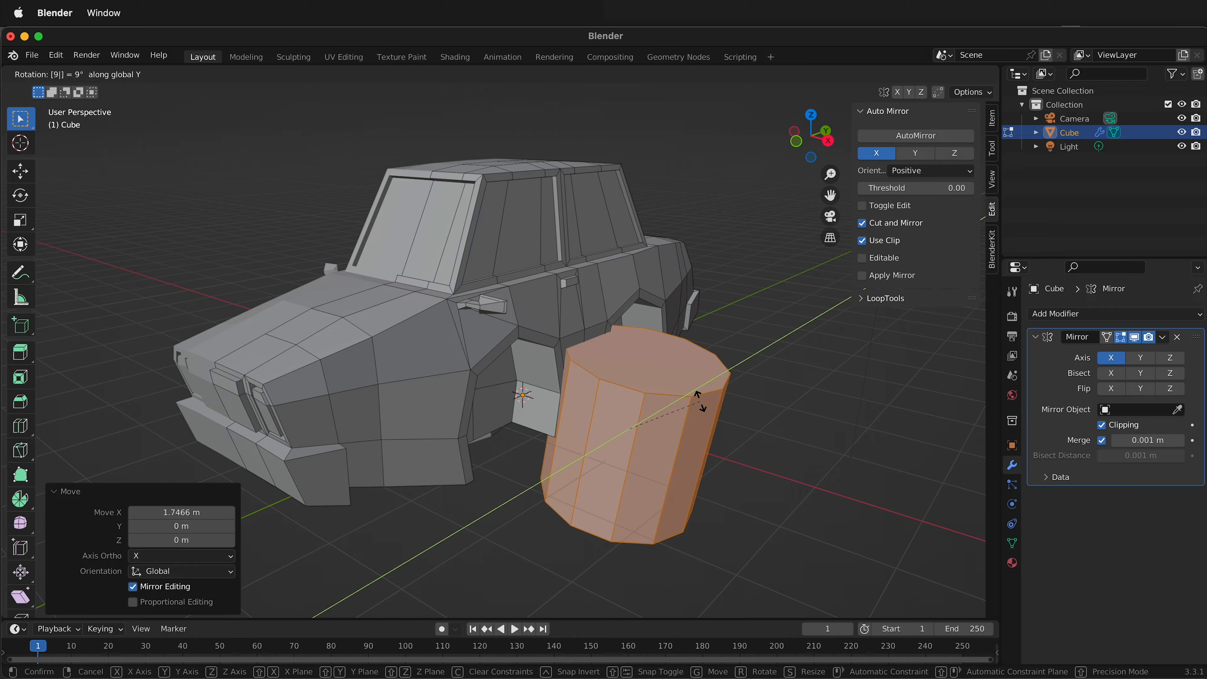
key("Return")
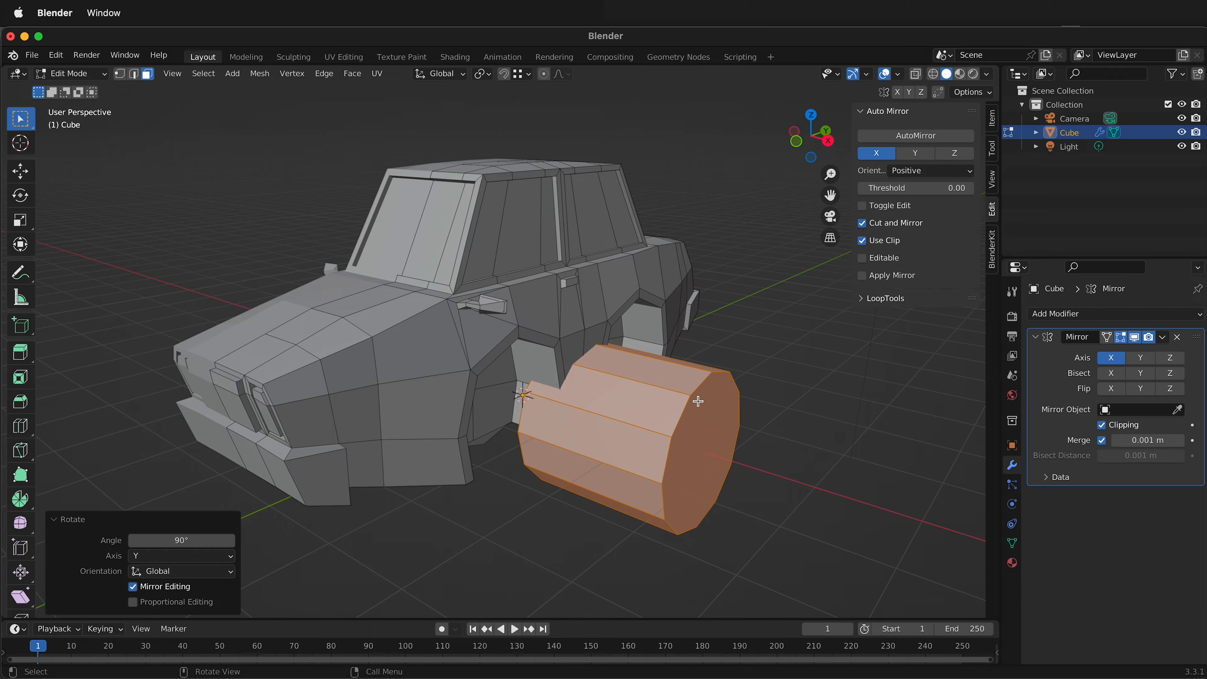
key("s")
key("x")
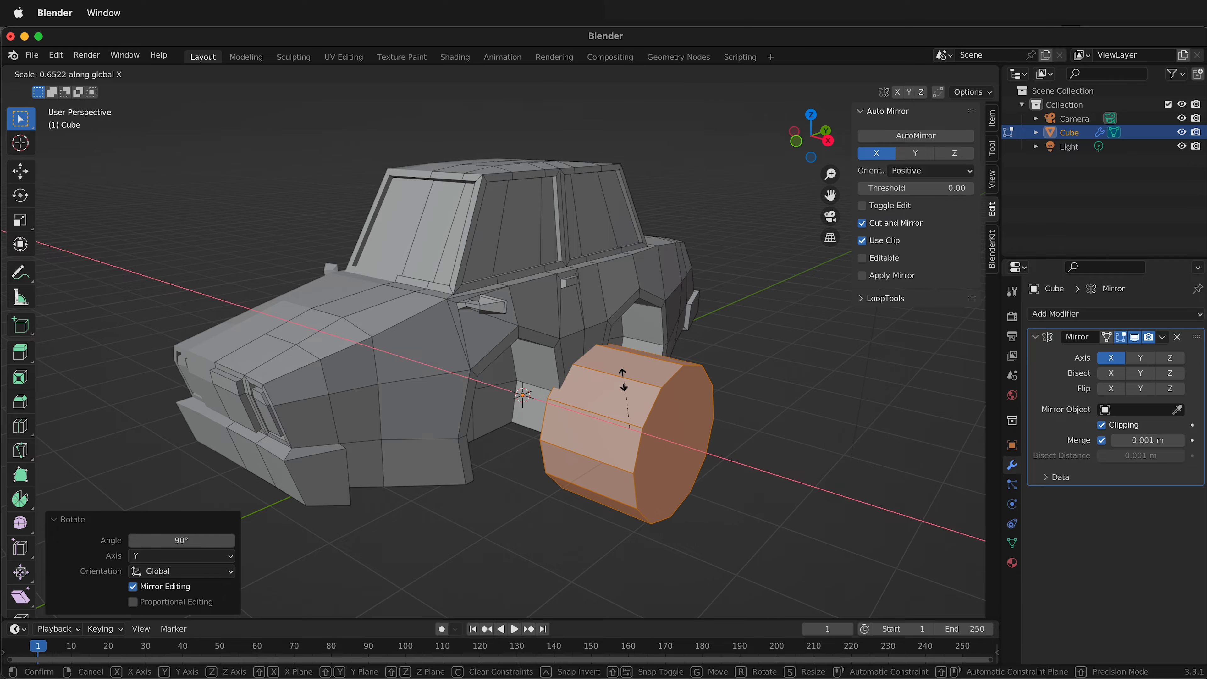
left_click(628, 487)
middle_click_drag(628, 488, 568, 438)
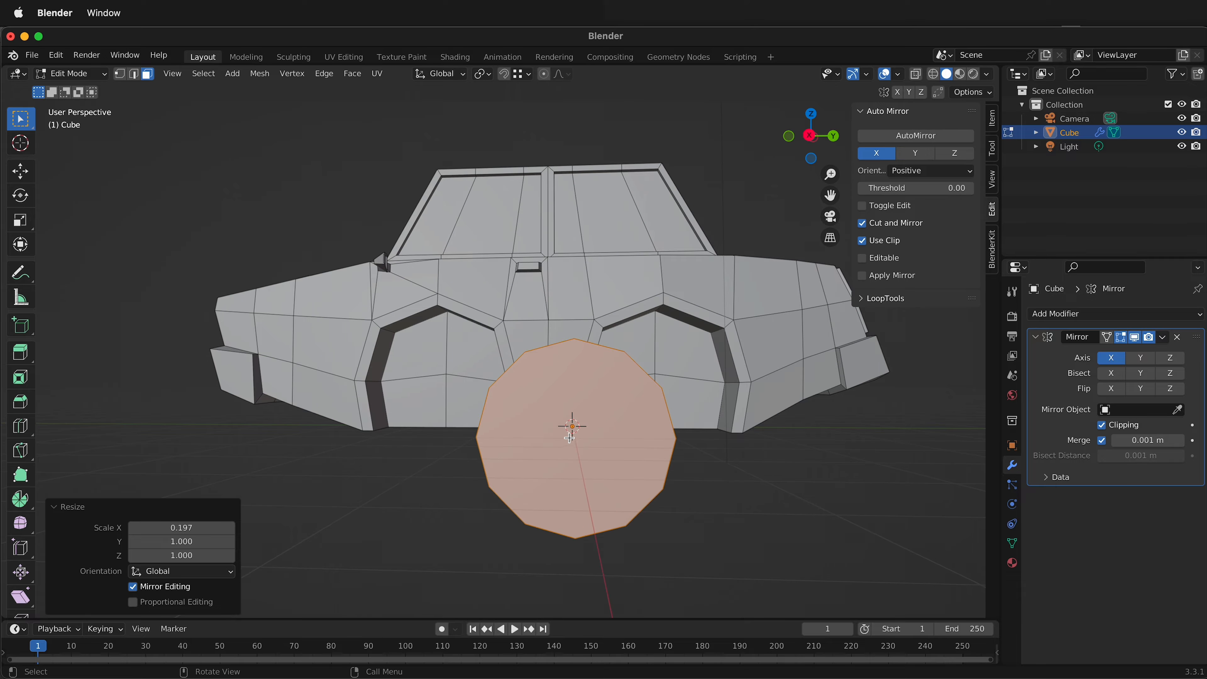
Move the wheel into the front wheel arch, about -1.55 m along Y and 0.40 m along Z, keeping X fixed.
left_click(815, 136)
left_click(812, 136)
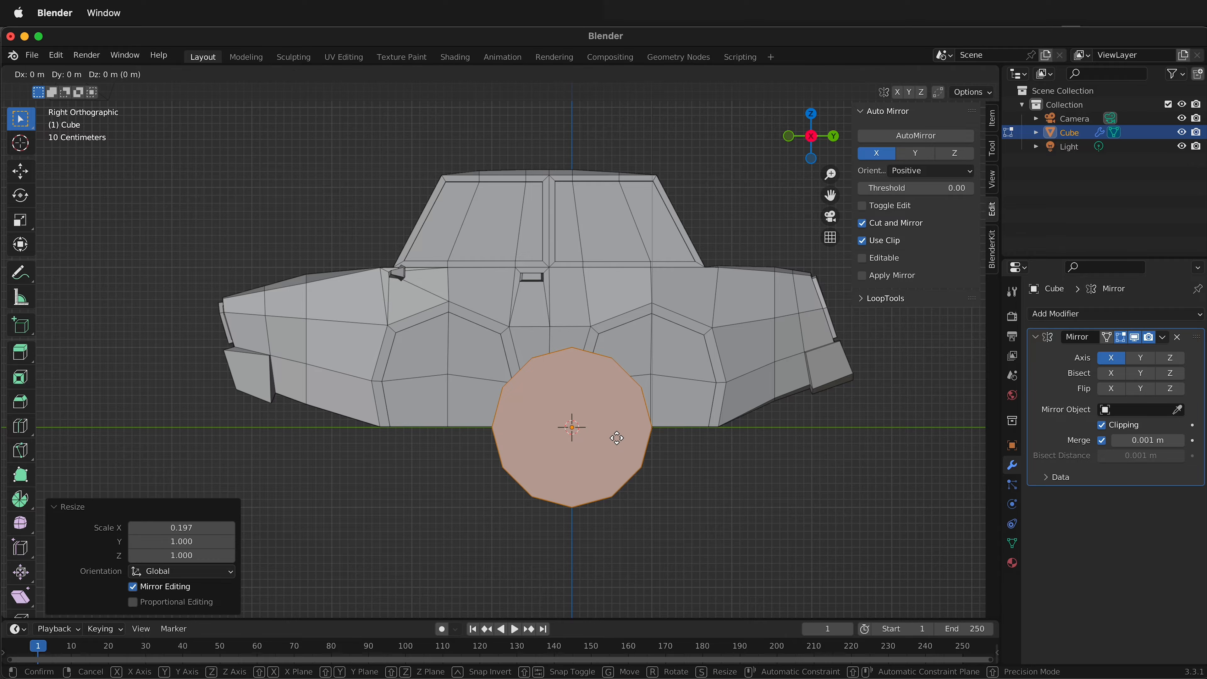
key("g")
key("shift+x")
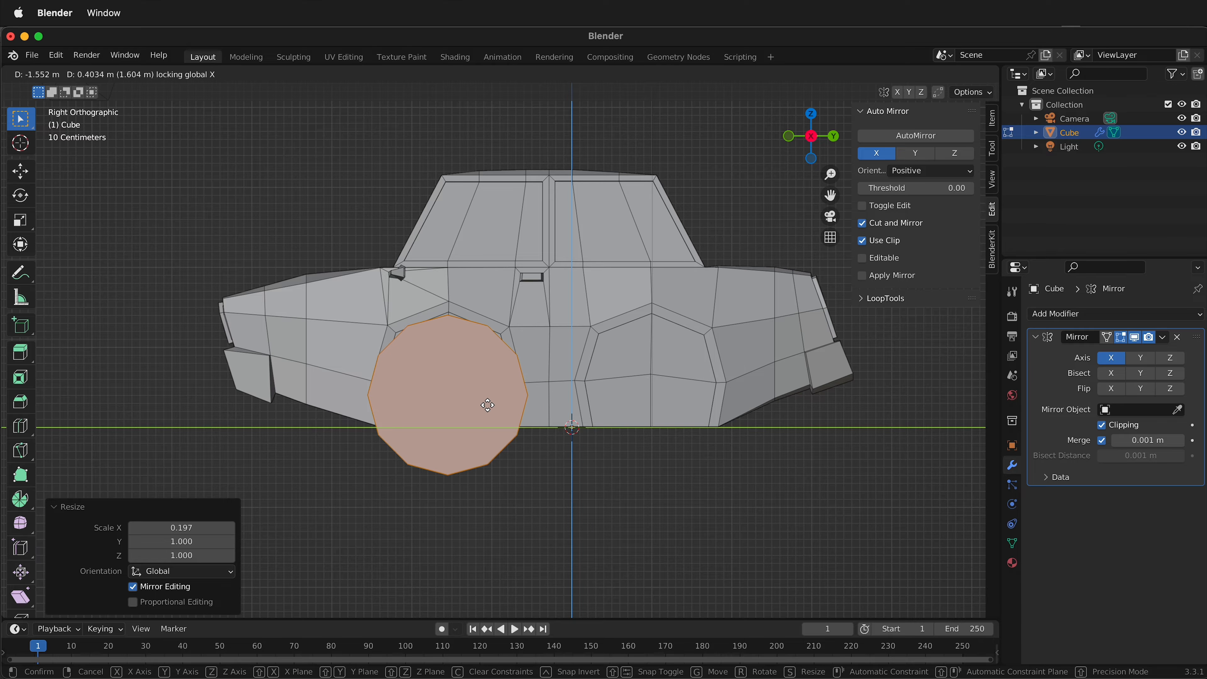
left_click(487, 406)
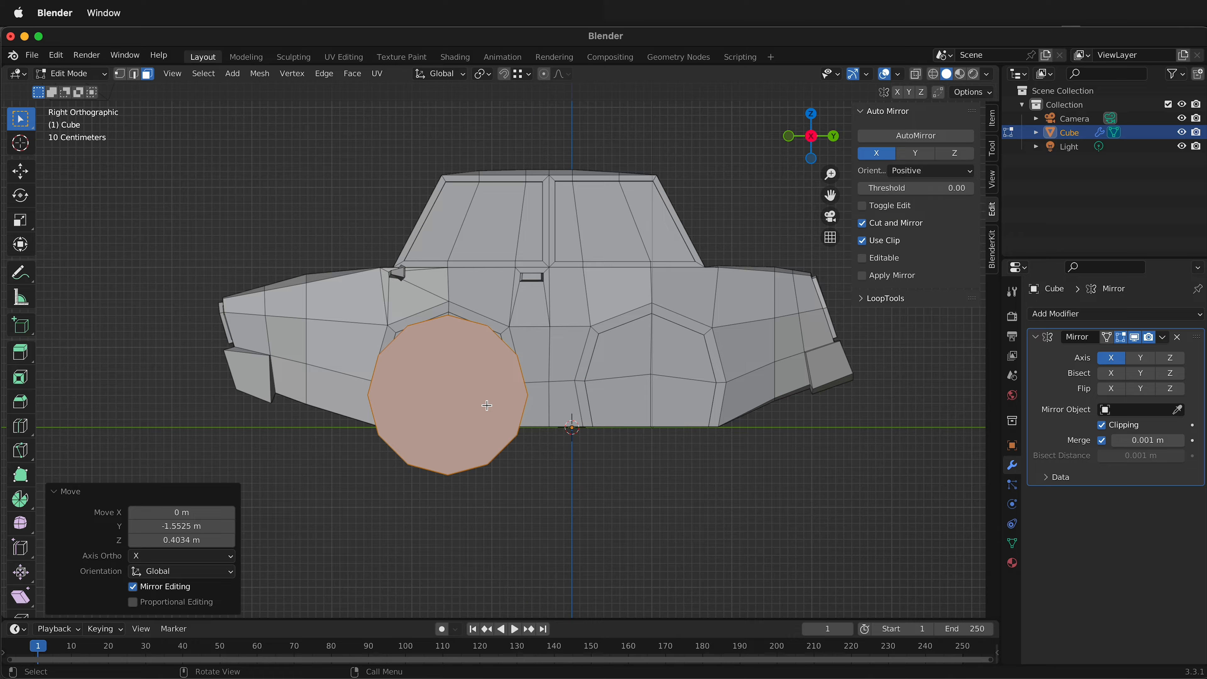
Scale the wheel to about 0.715 and nudge it about 0.017 m along Y and -0.052 m along Z in the front arch.
key("s")
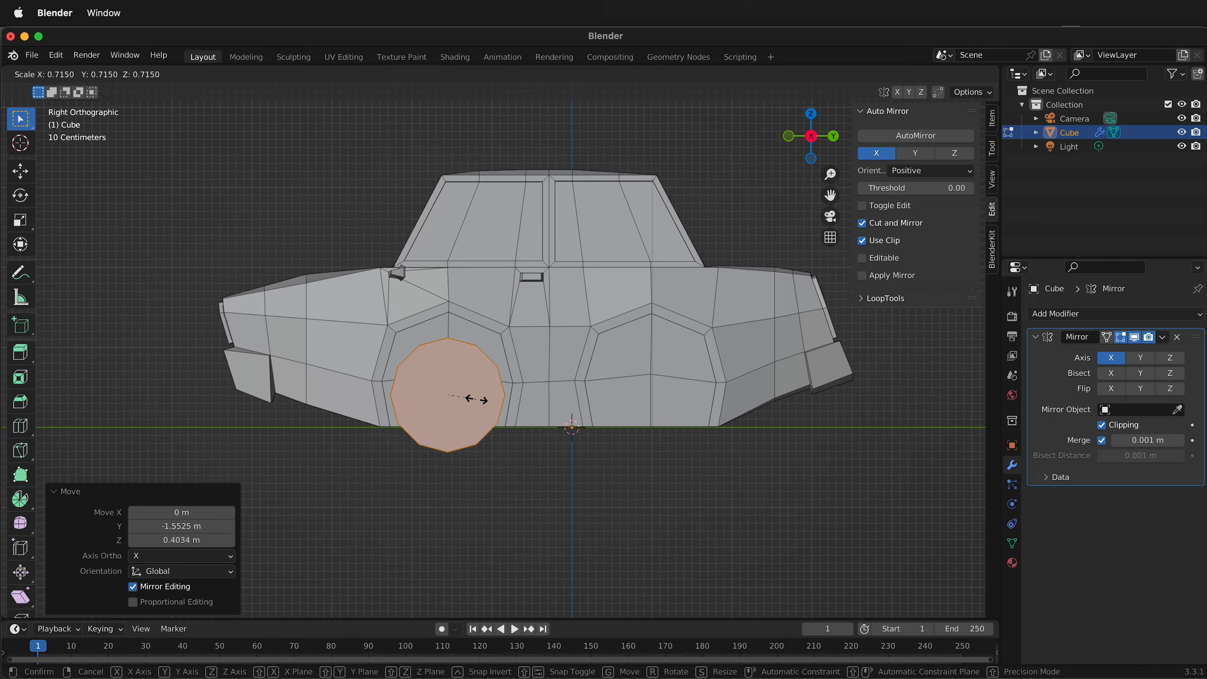
left_click(475, 399)
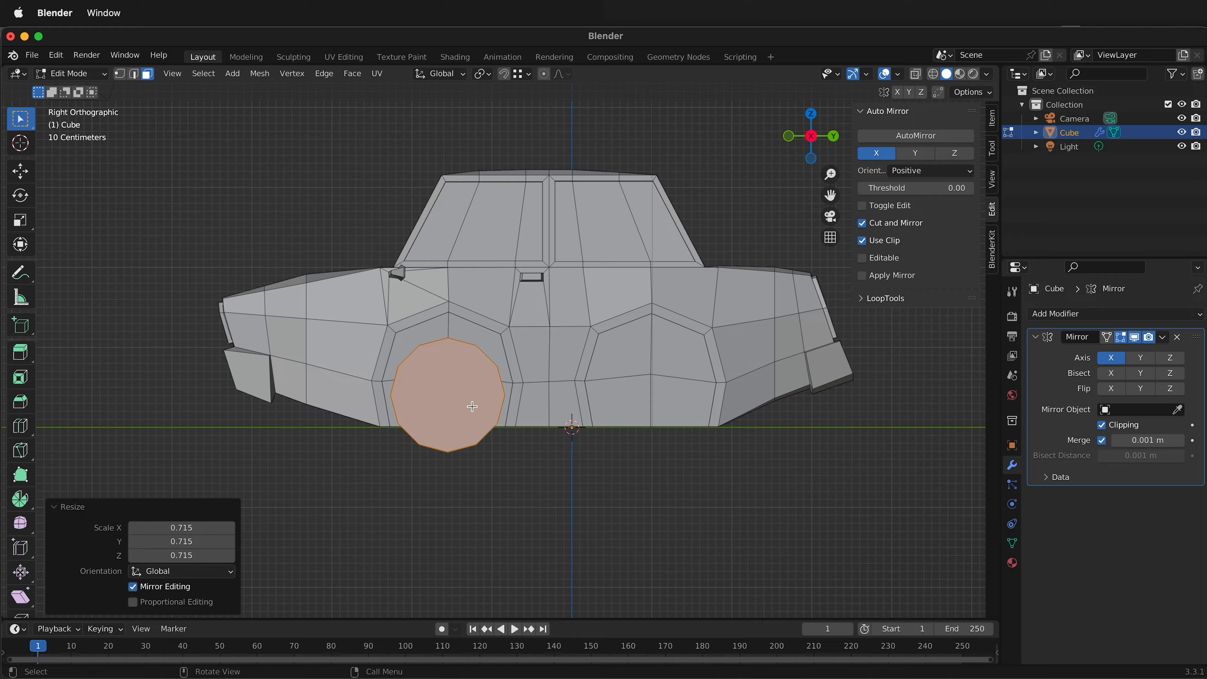
key("g")
key("shift+x")
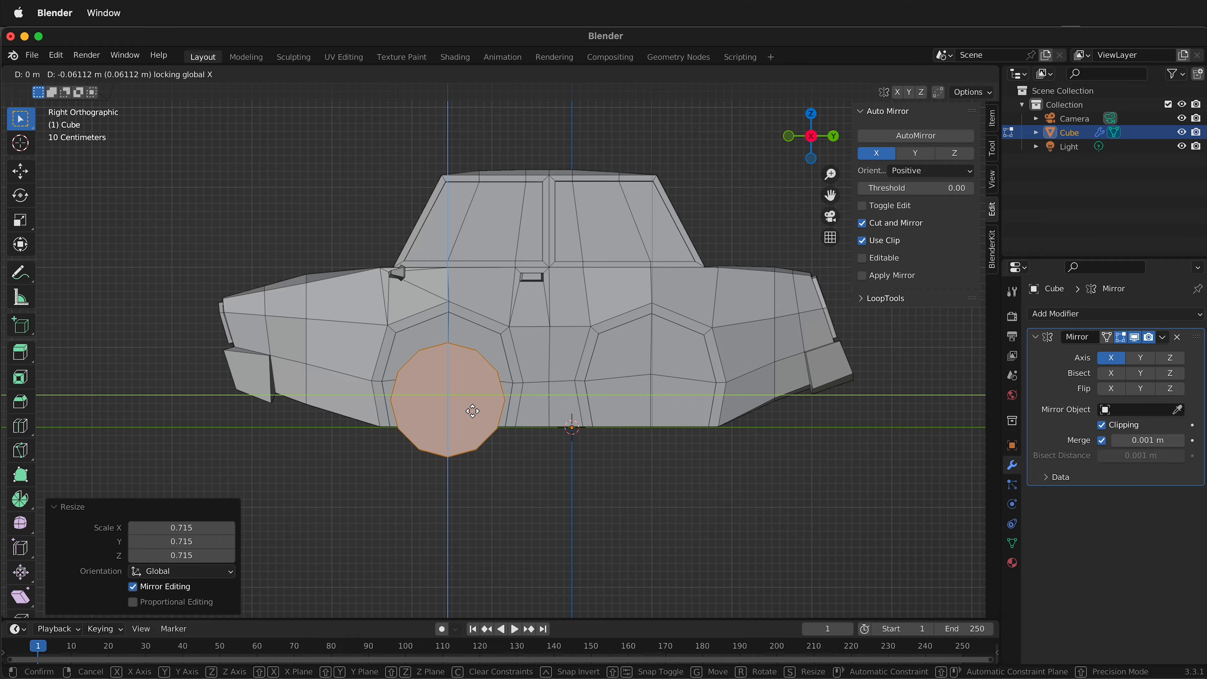
left_click(472, 411)
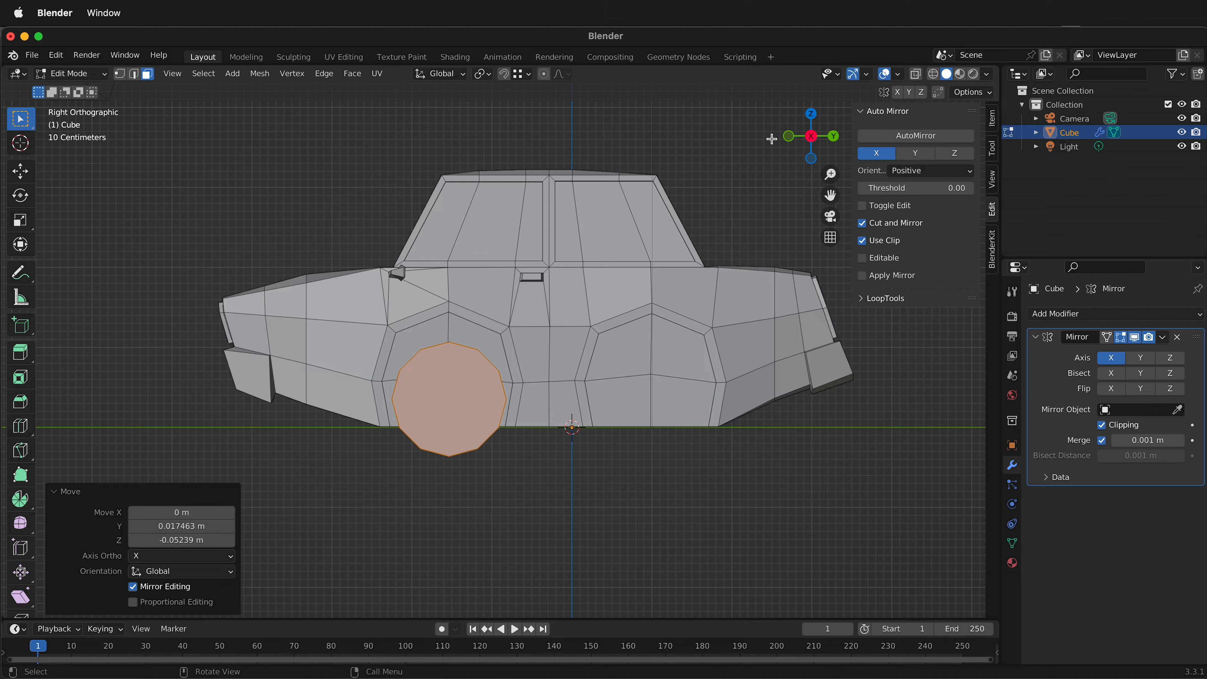
Move the wheel inward under the car body, about -0.803 m along global X.
left_click(789, 136)
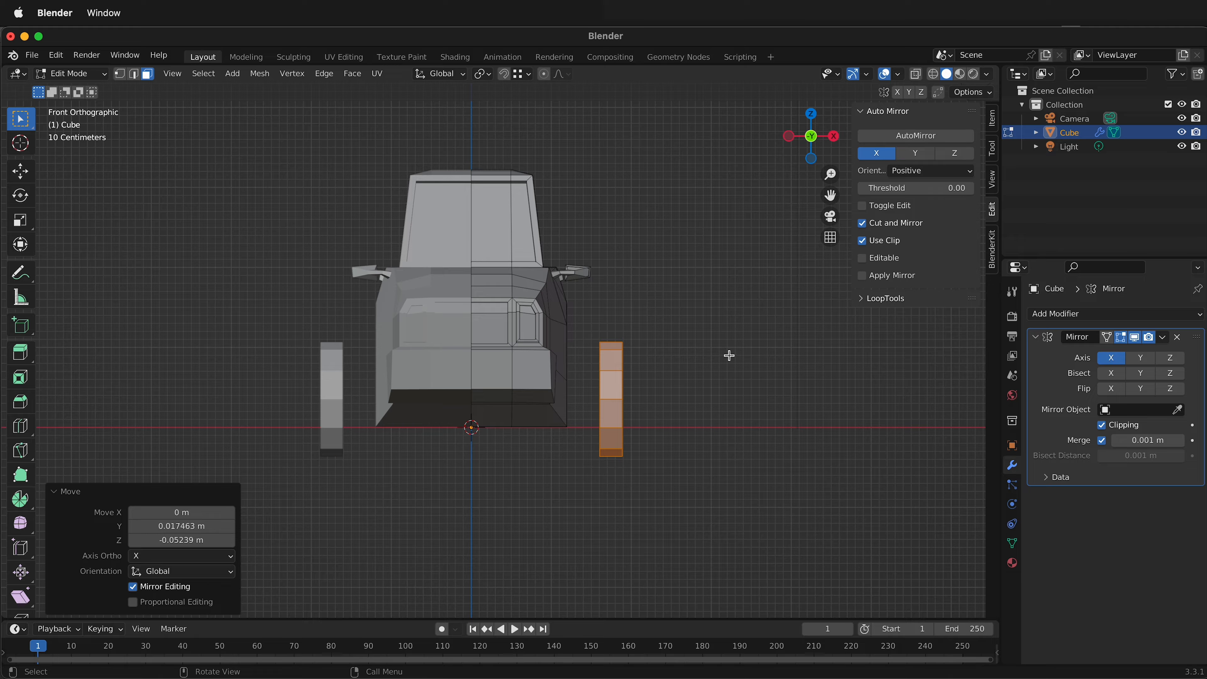
key("g")
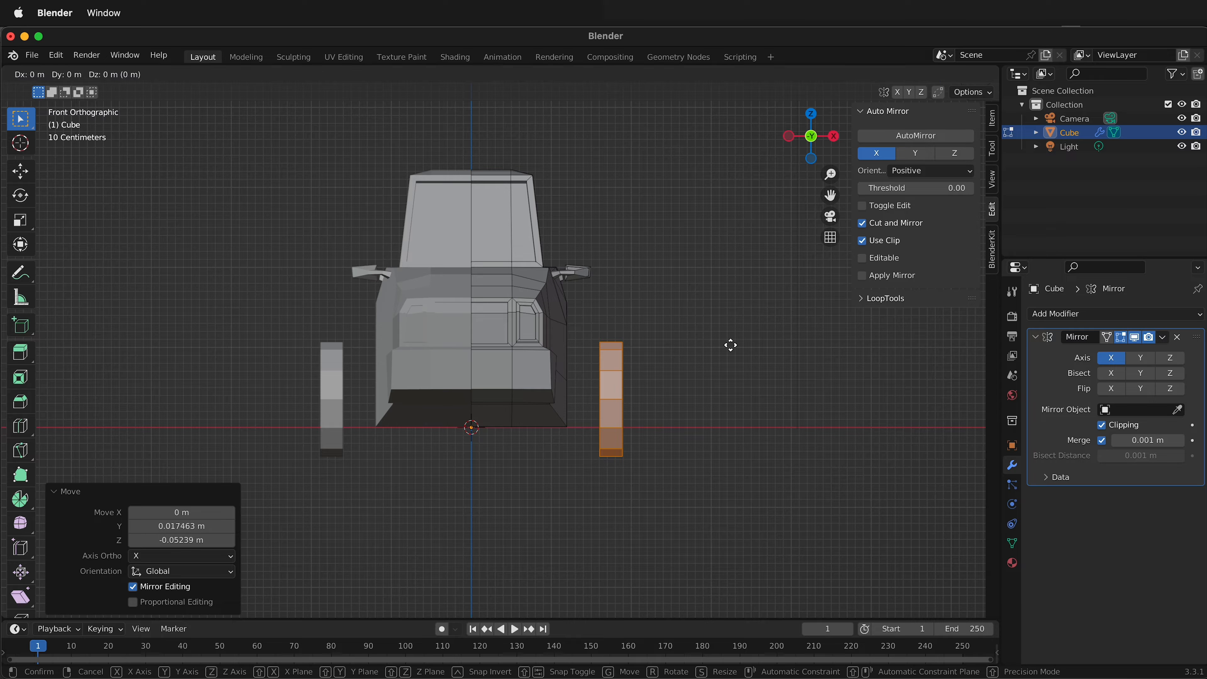
key("x")
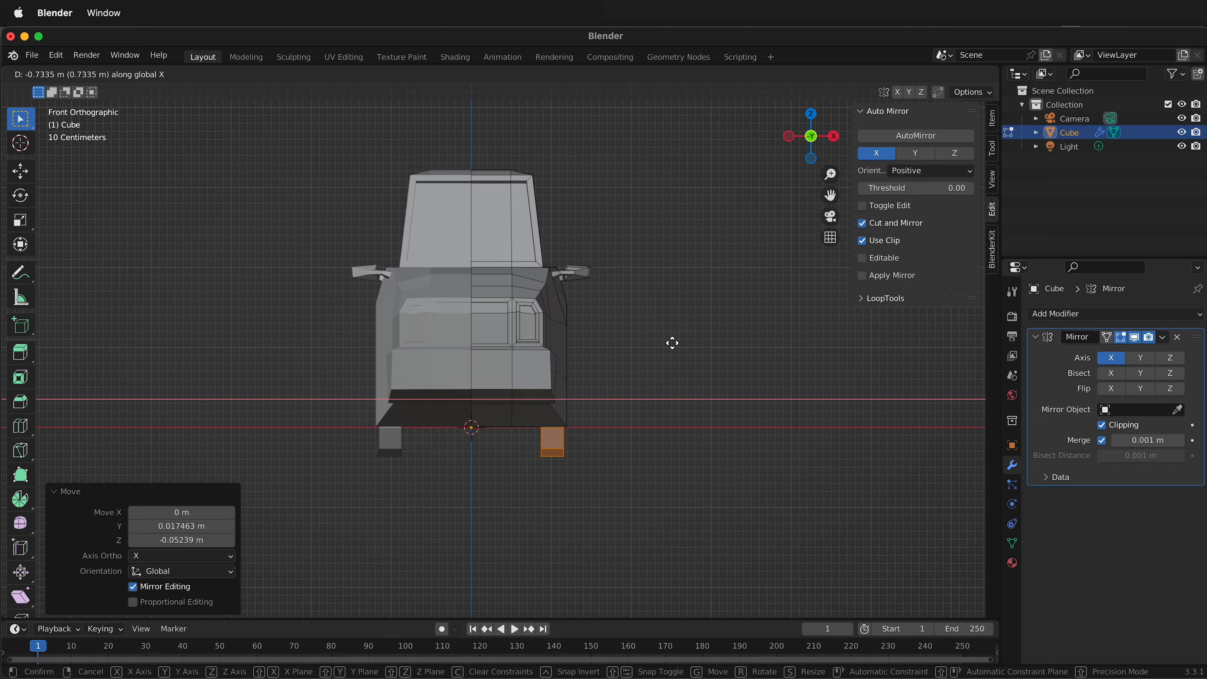
left_click(667, 343)
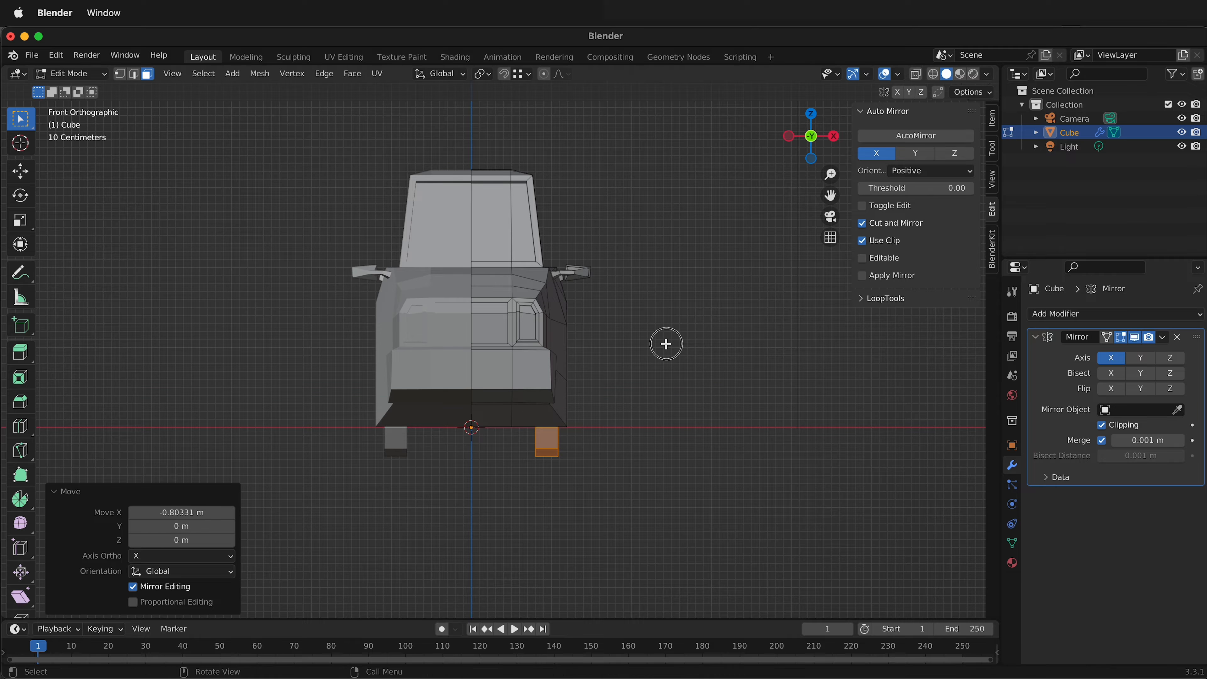
Lower the top rim and inner faces of both the front and rear wheel arches by about 0.237 m along global Z.
scroll(665, 344, "up", 1)
middle_click_drag(666, 344, 491, 343)
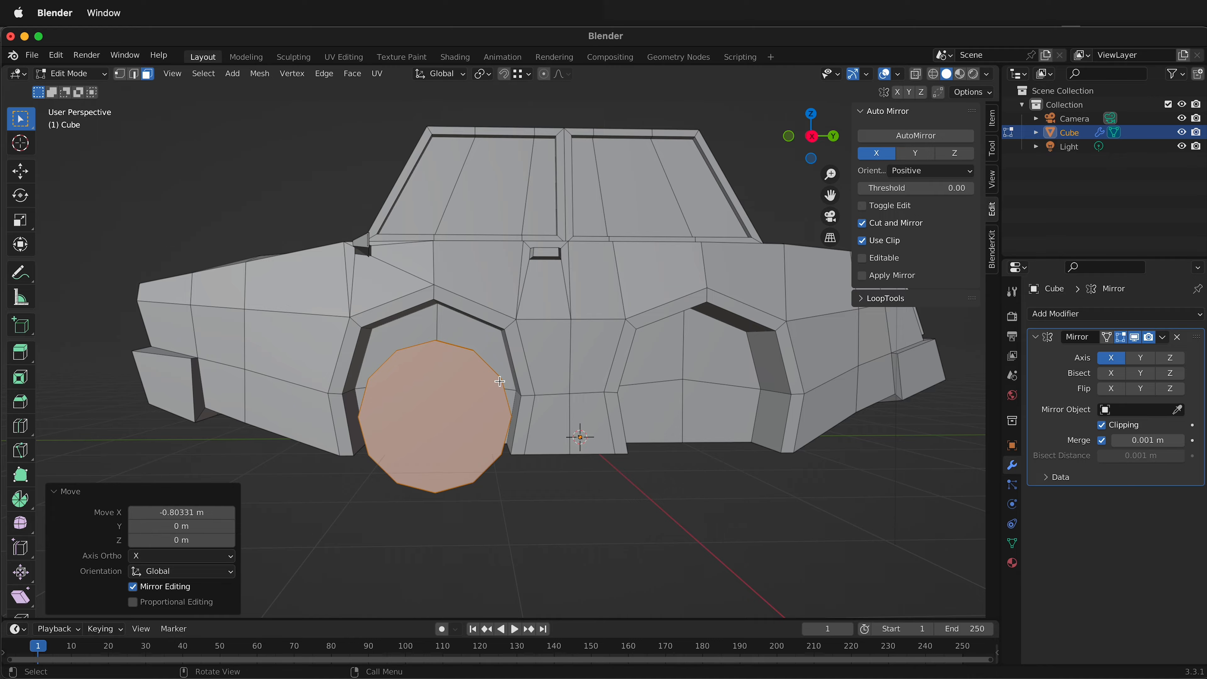
middle_click_drag(498, 424, 607, 417)
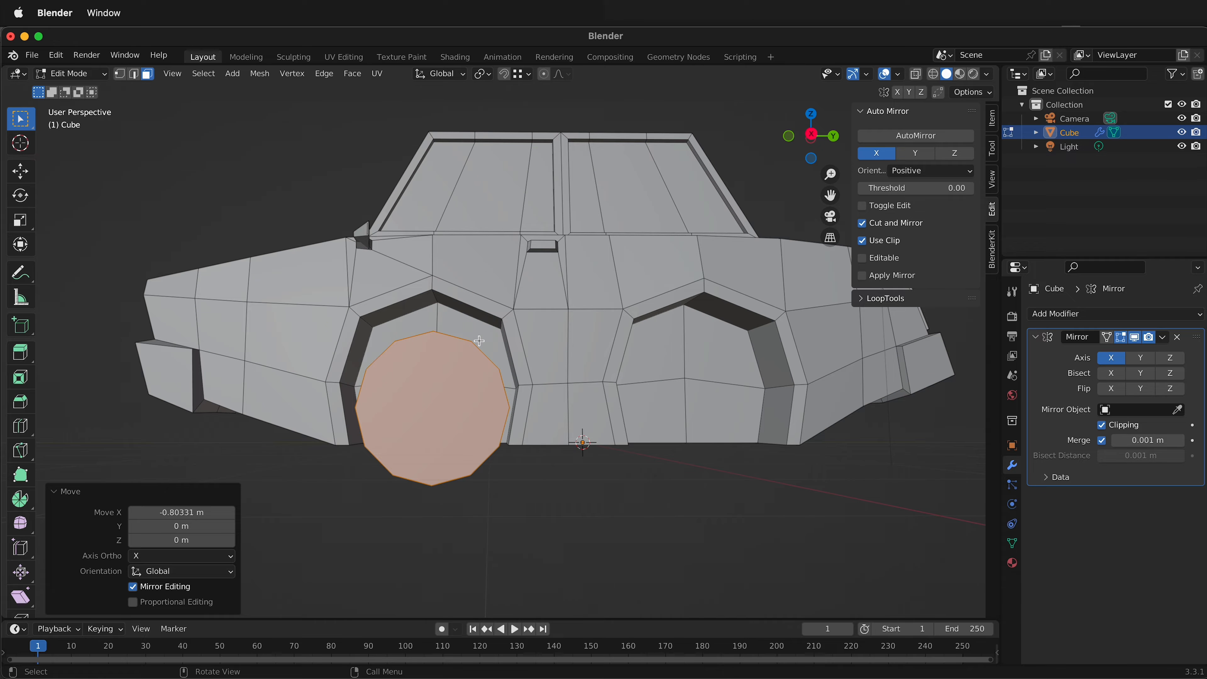
middle_click_drag(512, 310, 463, 317)
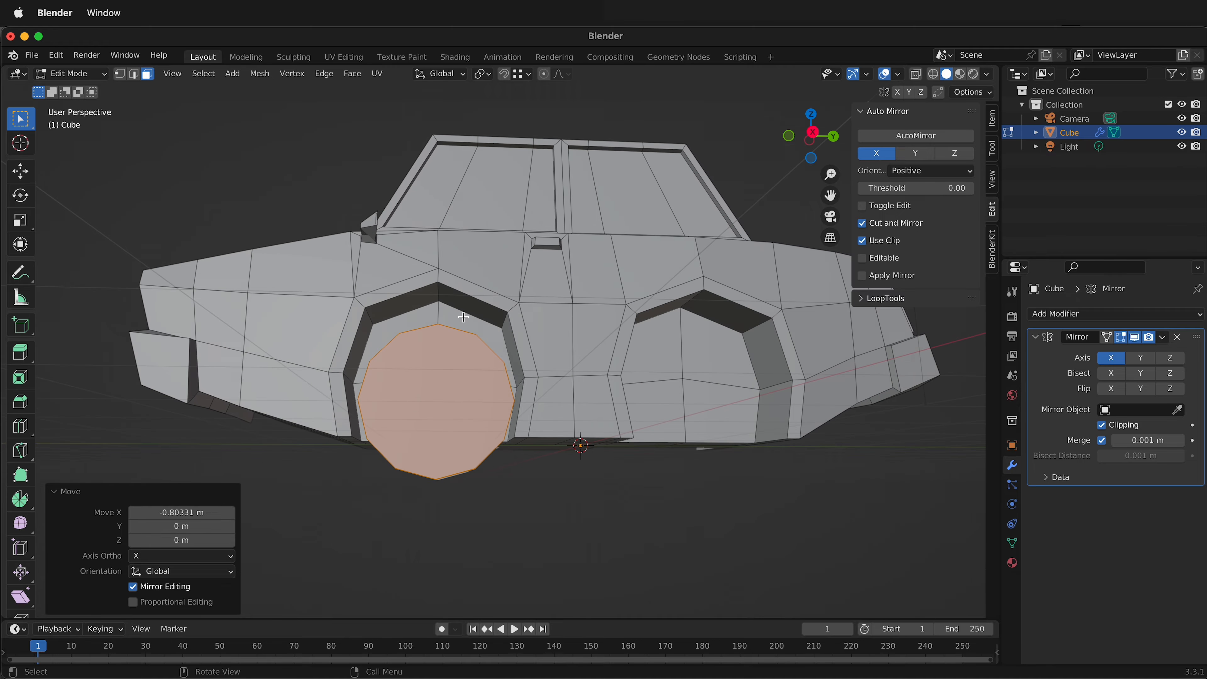
left_click(404, 307)
left_click(416, 287, "shift")
left_click(468, 288, "shift")
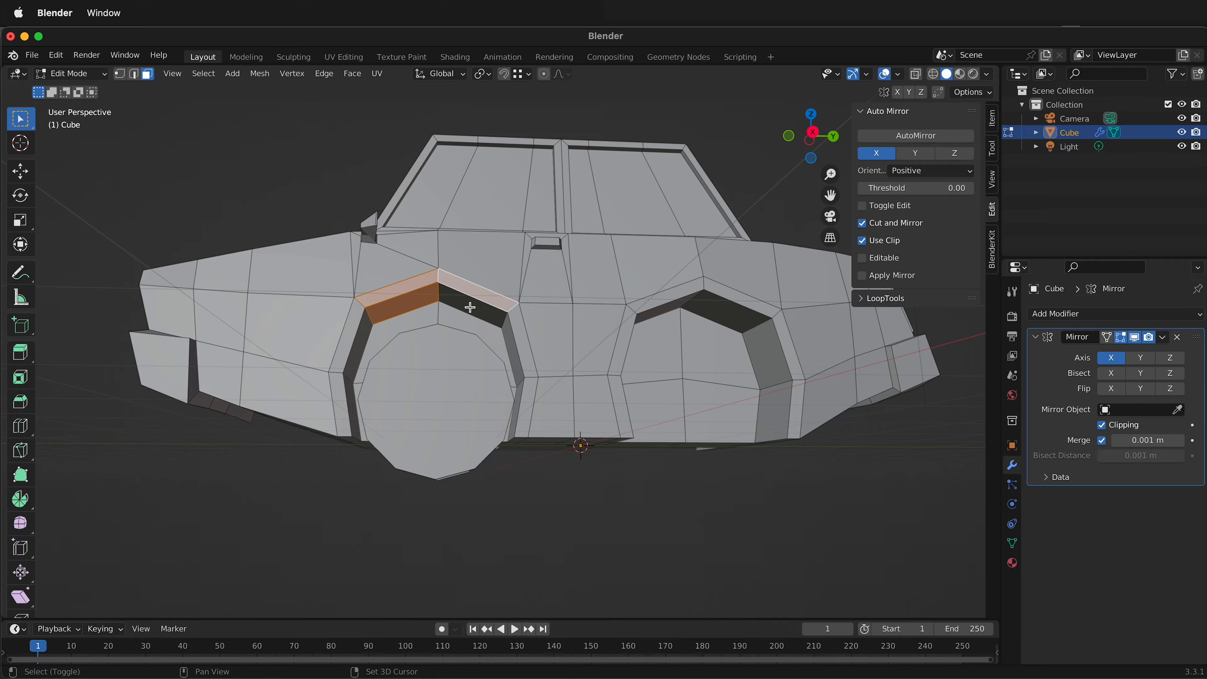
left_click(471, 307, "shift")
left_click(677, 293, "shift")
left_click(715, 310, "shift")
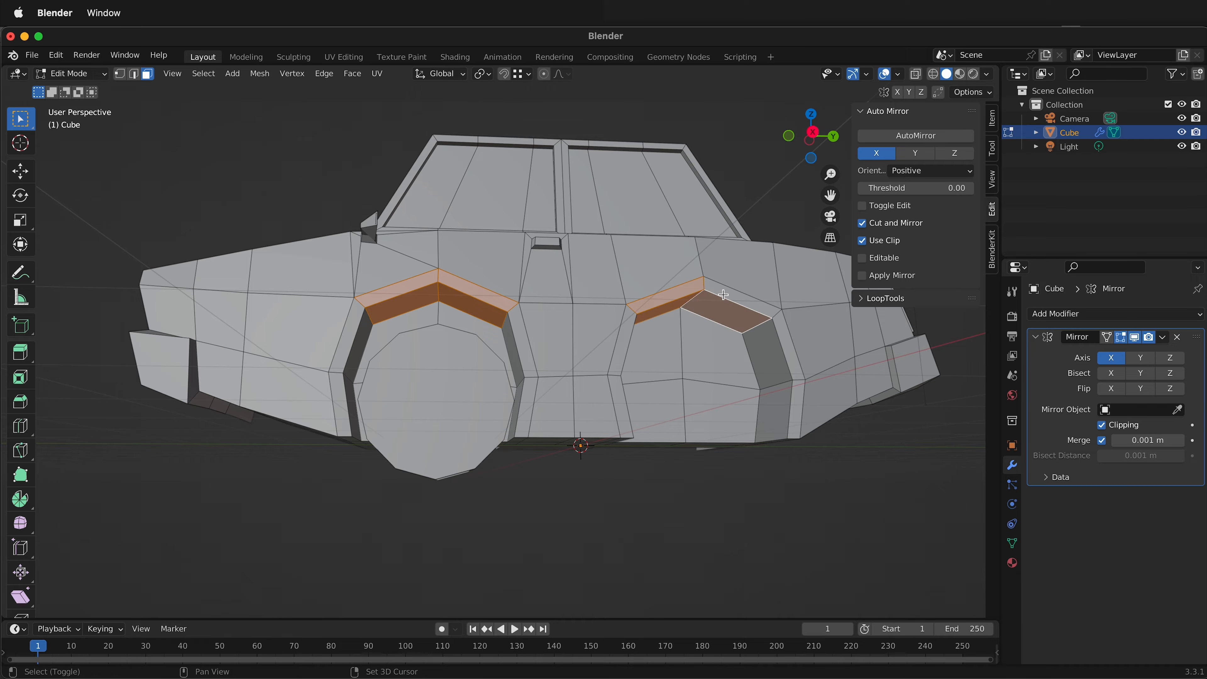
left_click(724, 295, "shift")
key("g")
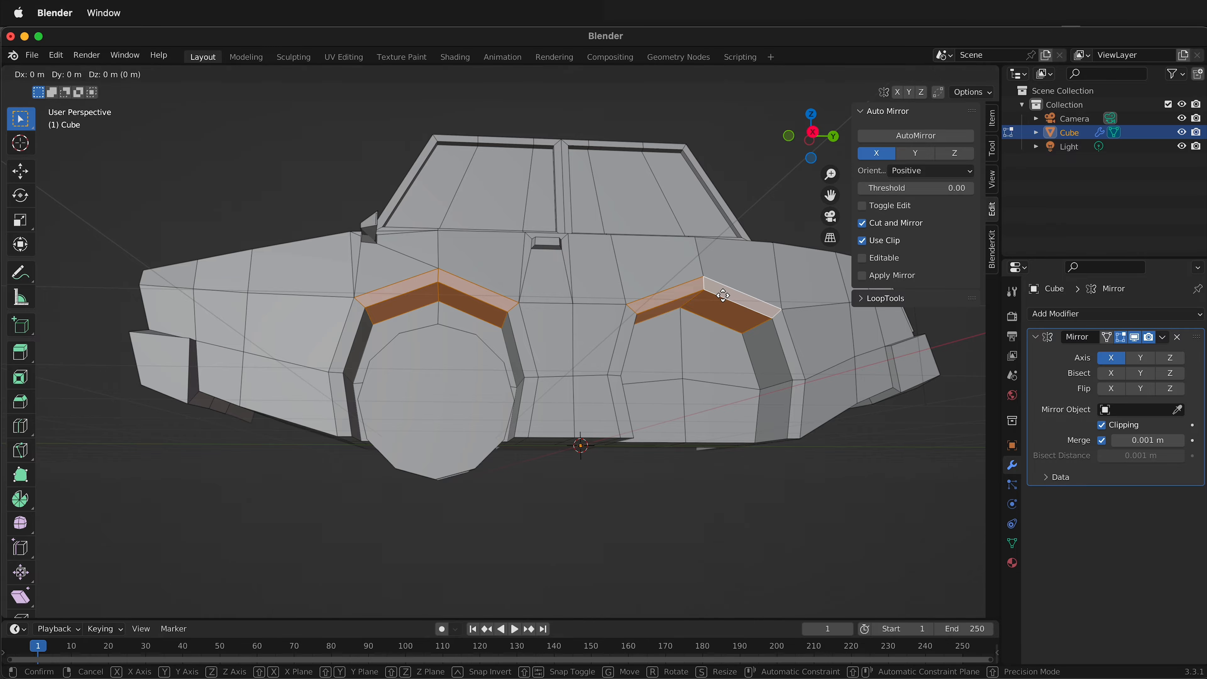
key("z")
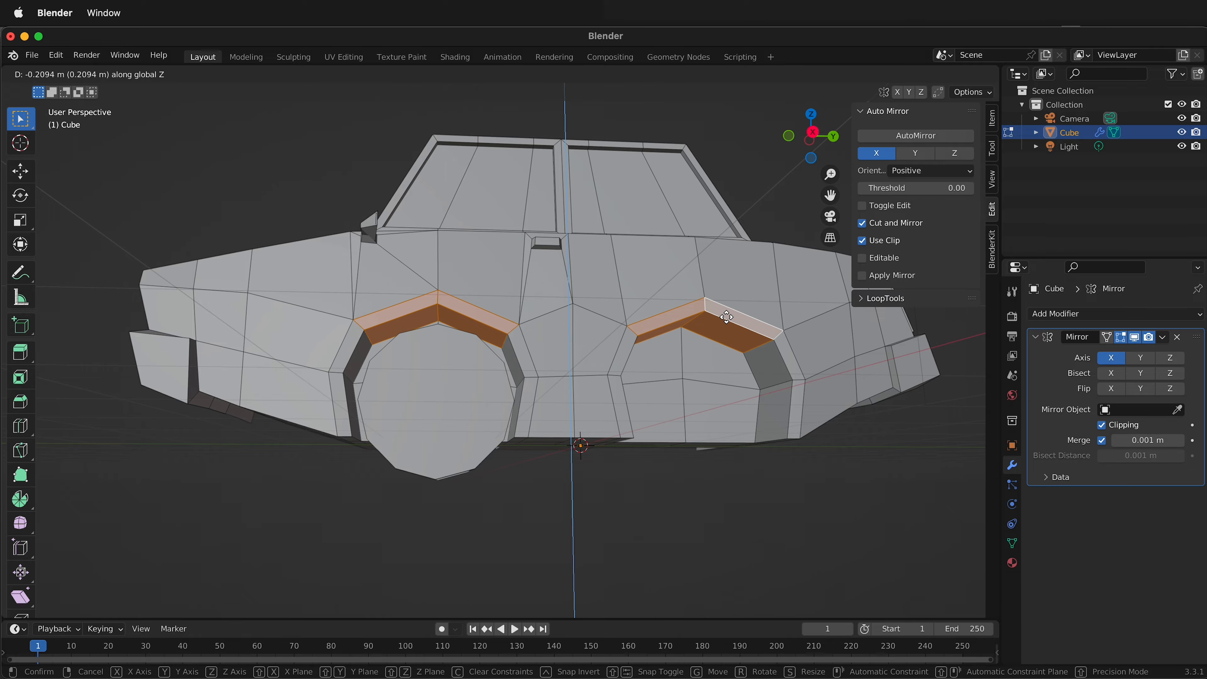
left_click(727, 319)
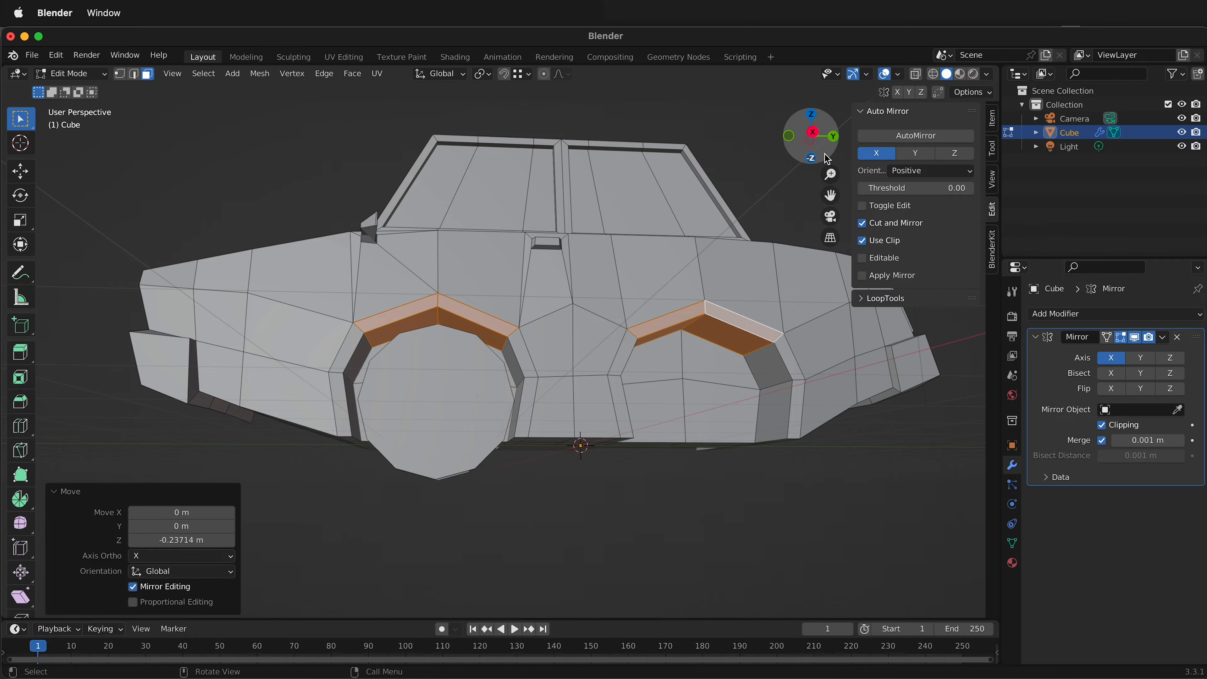
Narrow the front wheel arch by scaling its upper side rim and inner faces to about 0.905 along global Y.
left_click(812, 133)
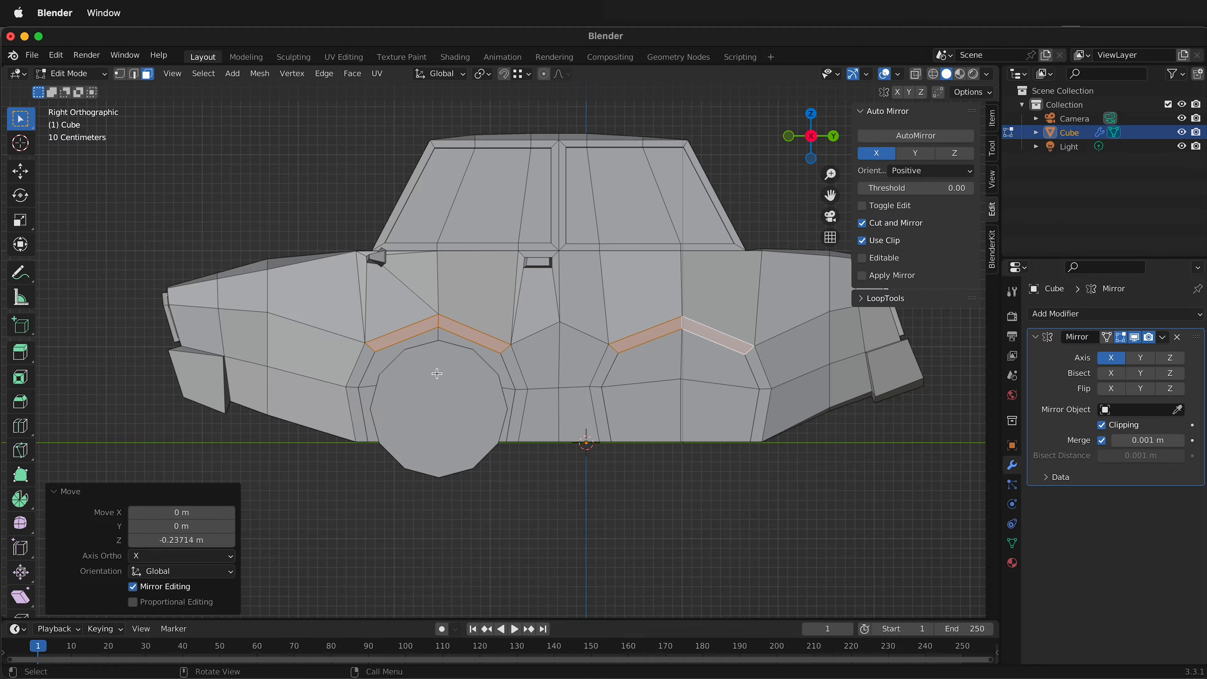
middle_click_drag(436, 374, 335, 363)
left_click(347, 367)
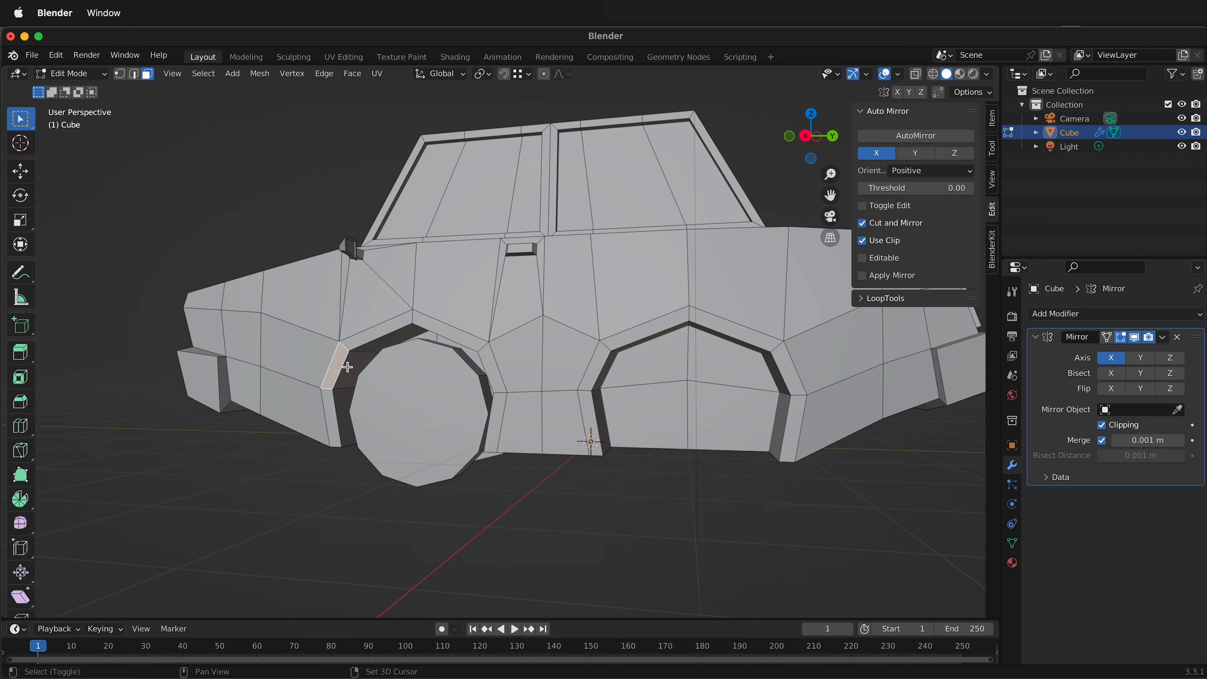
left_click(348, 367, "shift")
left_click(487, 367, "shift")
middle_click_drag(489, 406, 511, 385)
left_click(540, 385, "shift")
key("s")
key("y")
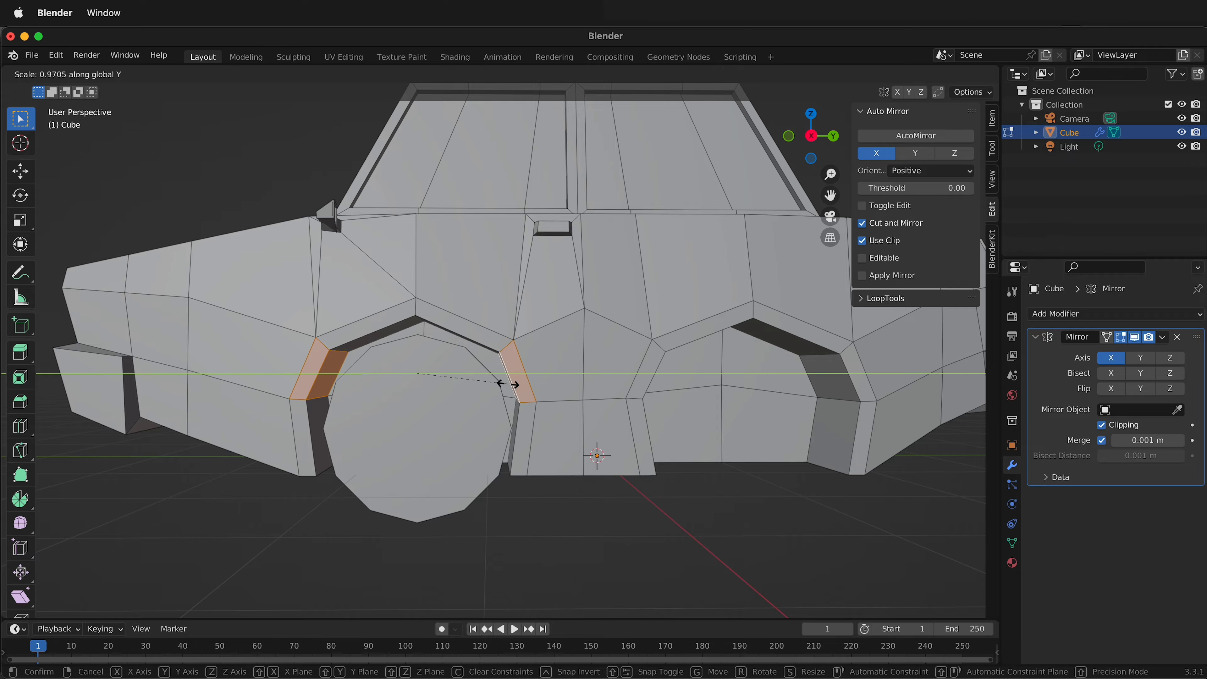
left_click(496, 383)
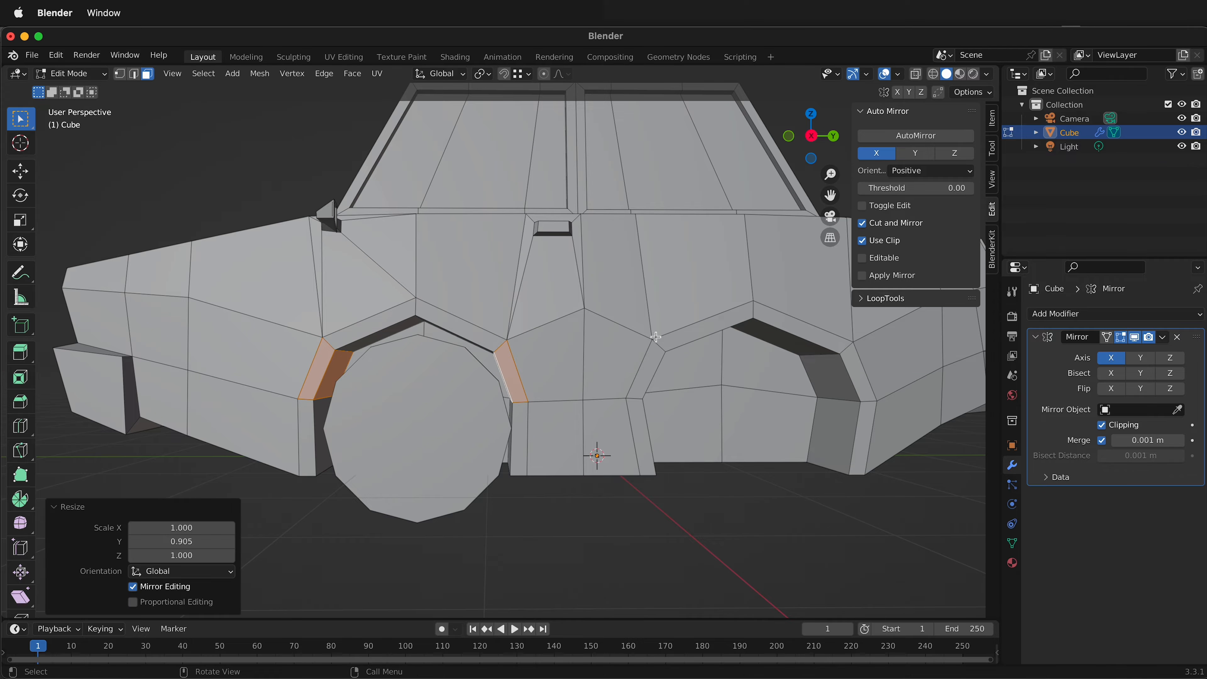
Select the whole linked mesh of the front wheel and scale it uniformly to about 0.947.
scroll(462, 440, "down", 2)
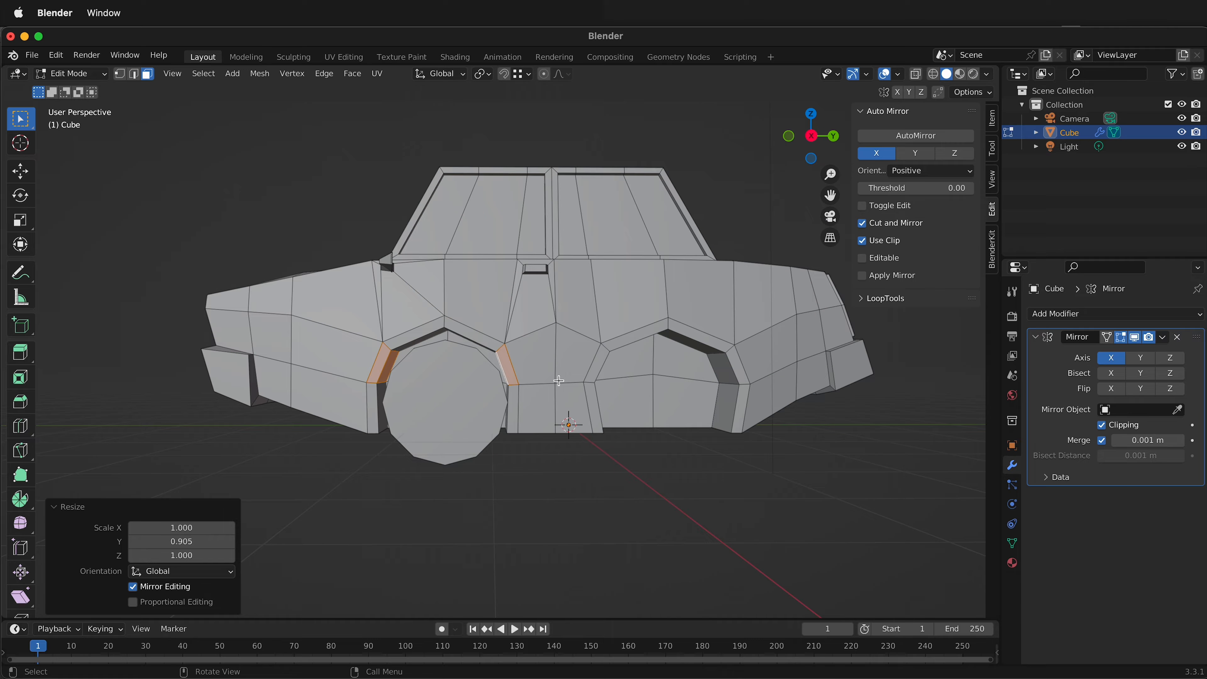
left_click(458, 410)
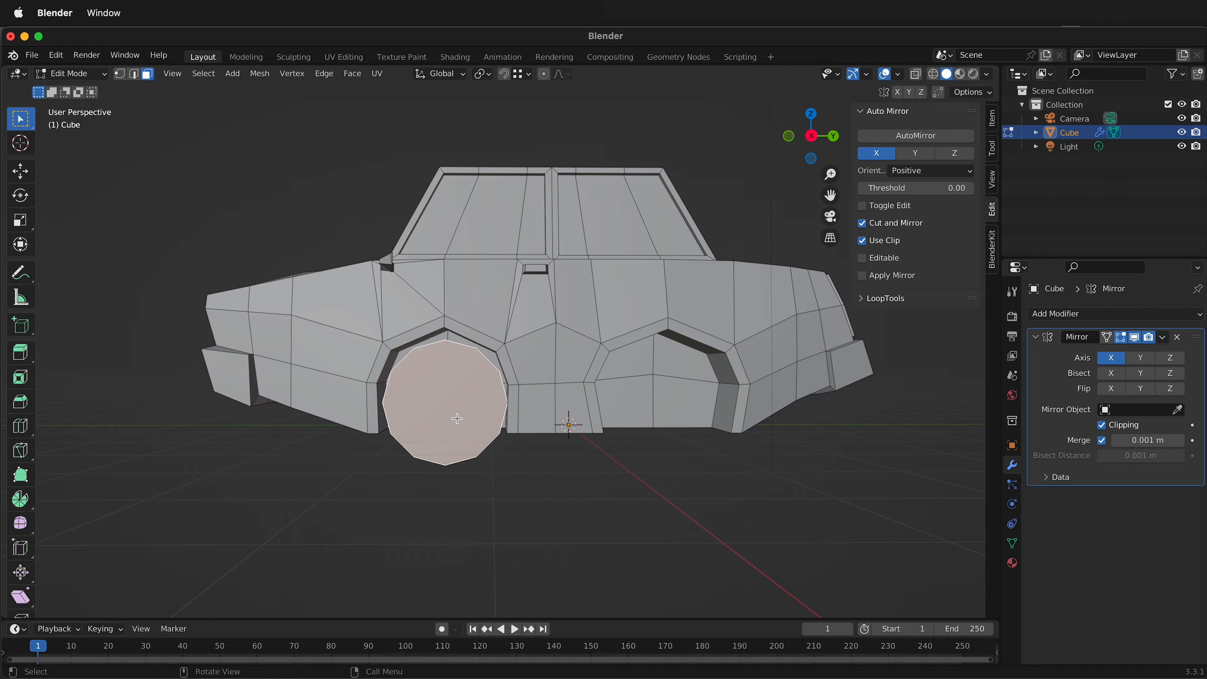
key("ctrl+l")
middle_click_drag(457, 418, 518, 424)
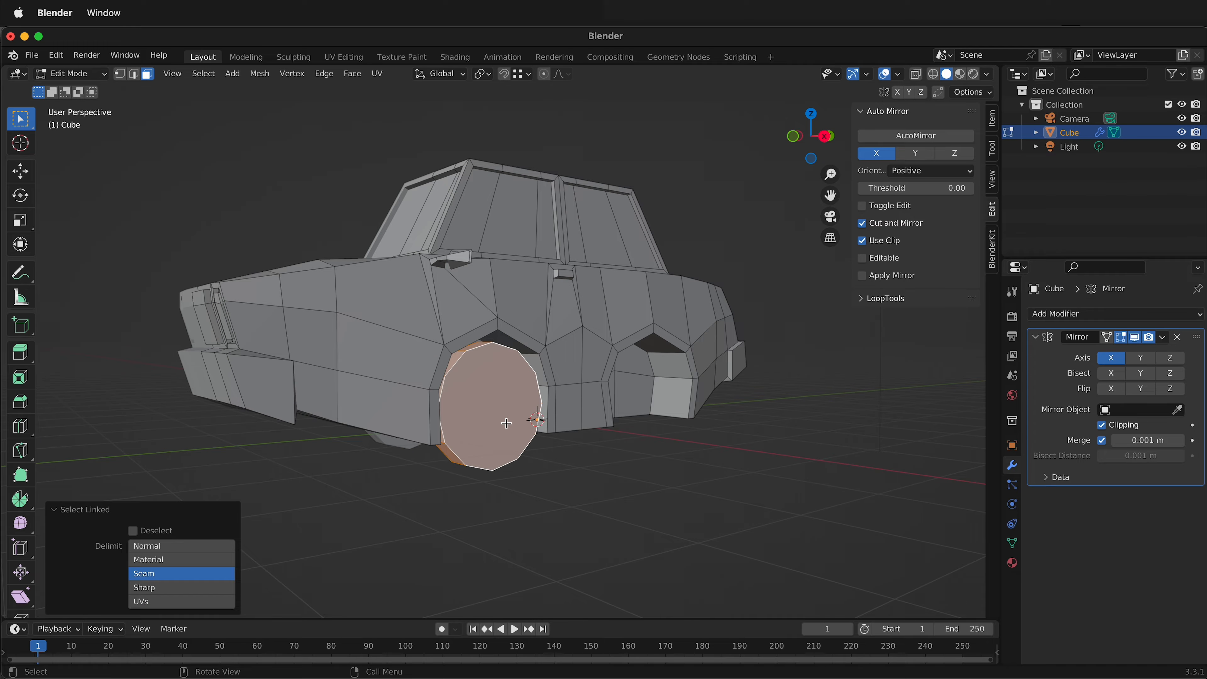
left_click(827, 137)
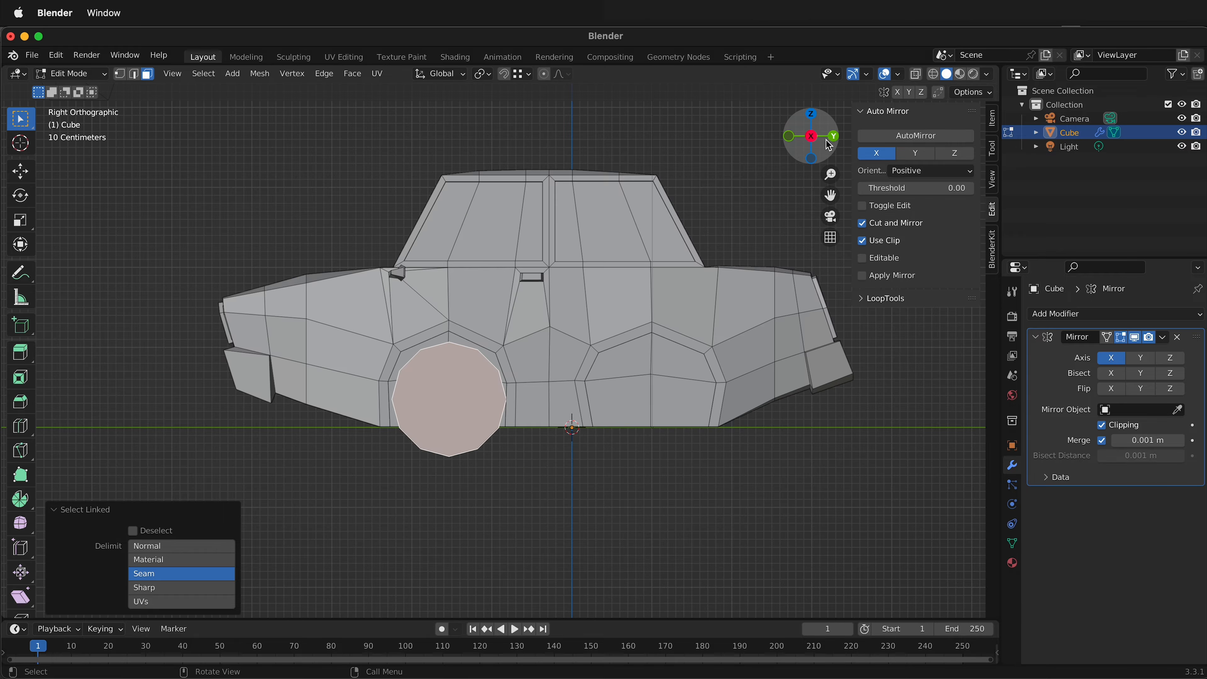
key("s")
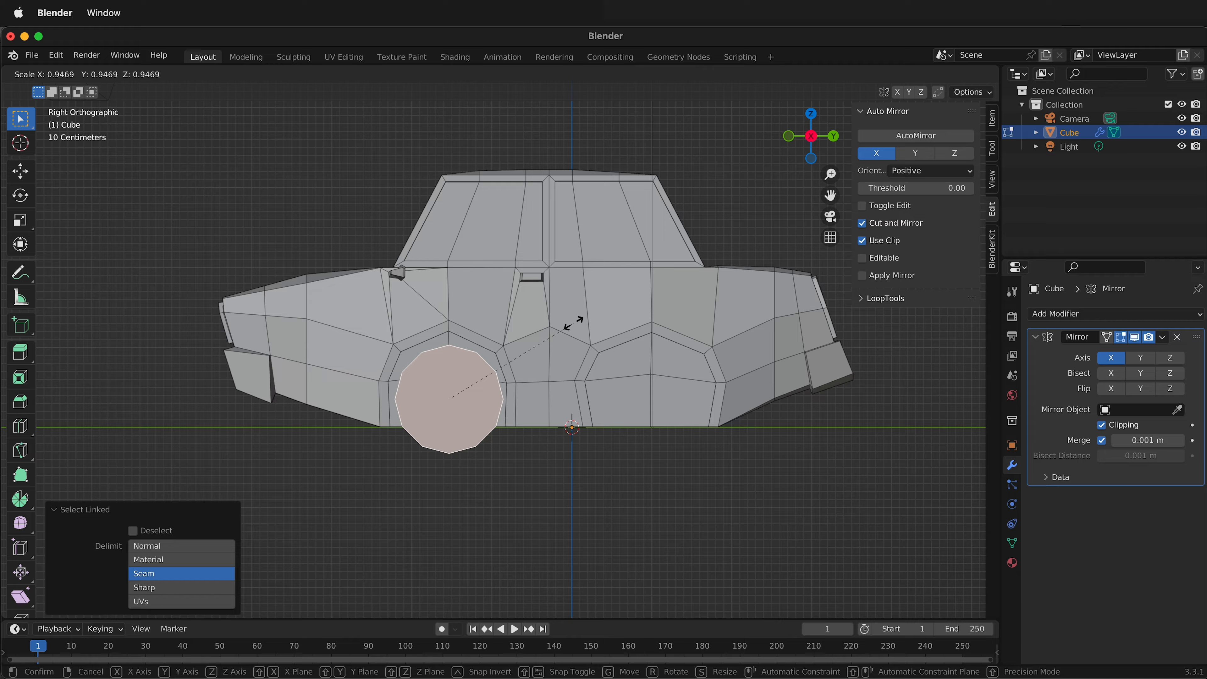
left_click(573, 324)
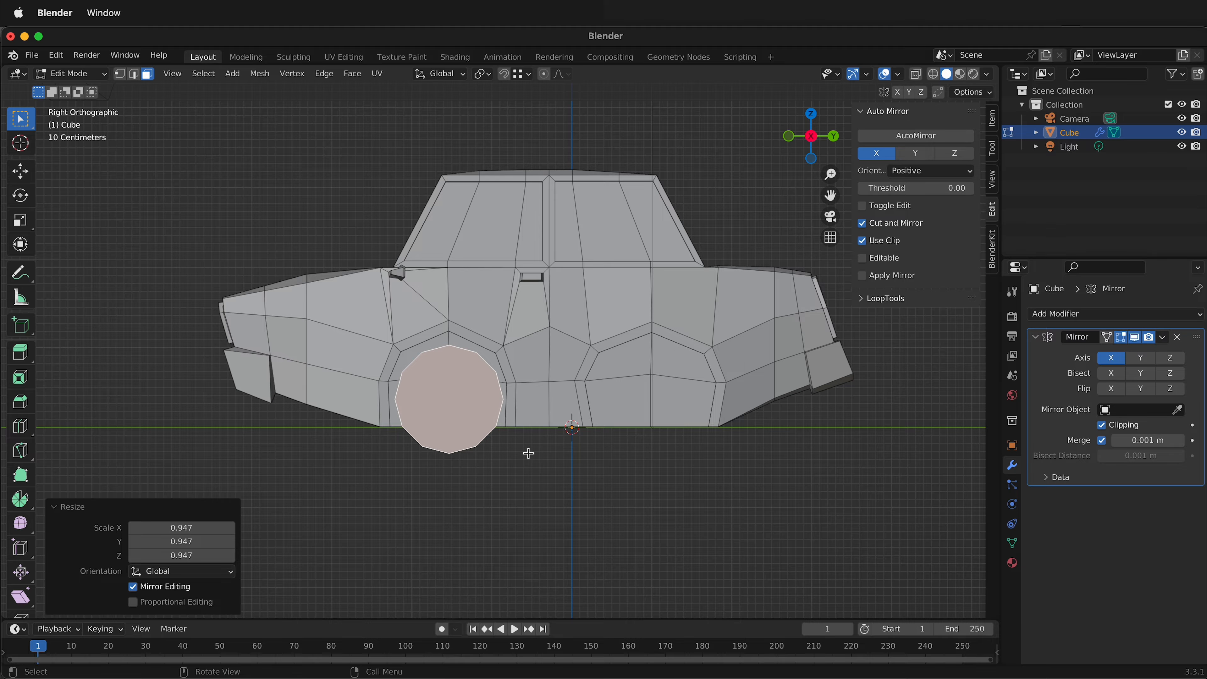
Widen the front wheel by scaling its linked mesh to about 1.537 along global X.
mouse_move(528, 452)
middle_mouse_down()
mouse_move(547, 469)
mouse_move(528, 467)
middle_mouse_up()
middle_click_drag(460, 411, 543, 399)
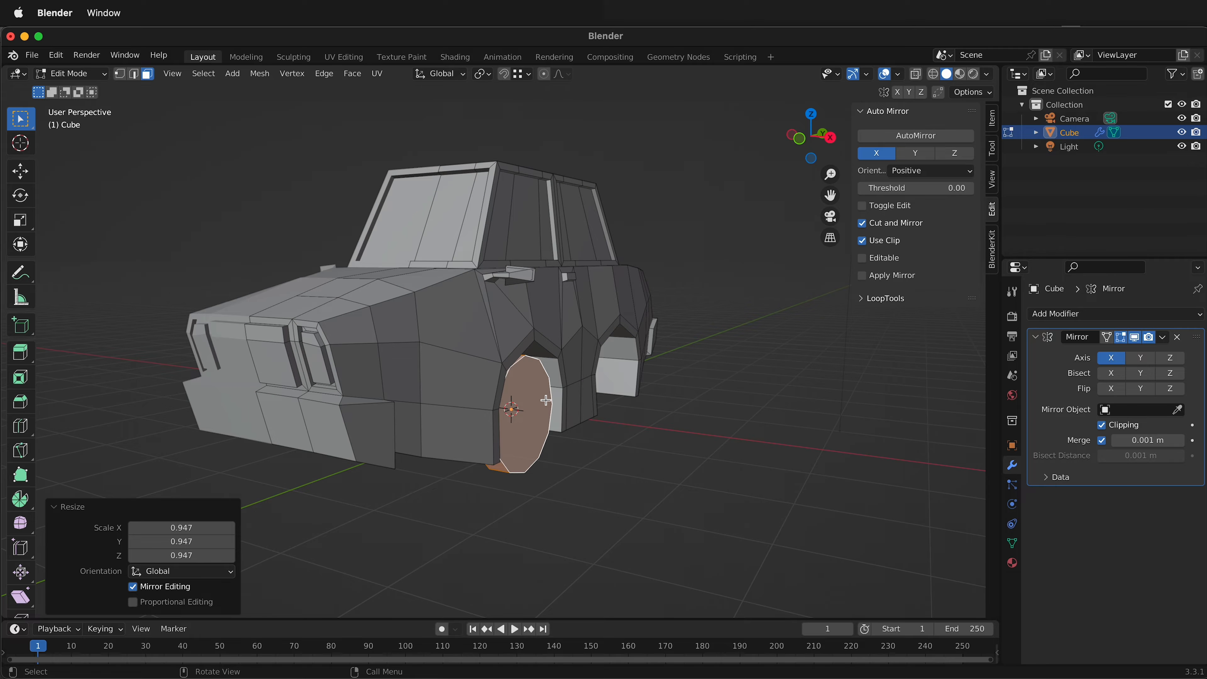
key("s")
key("x")
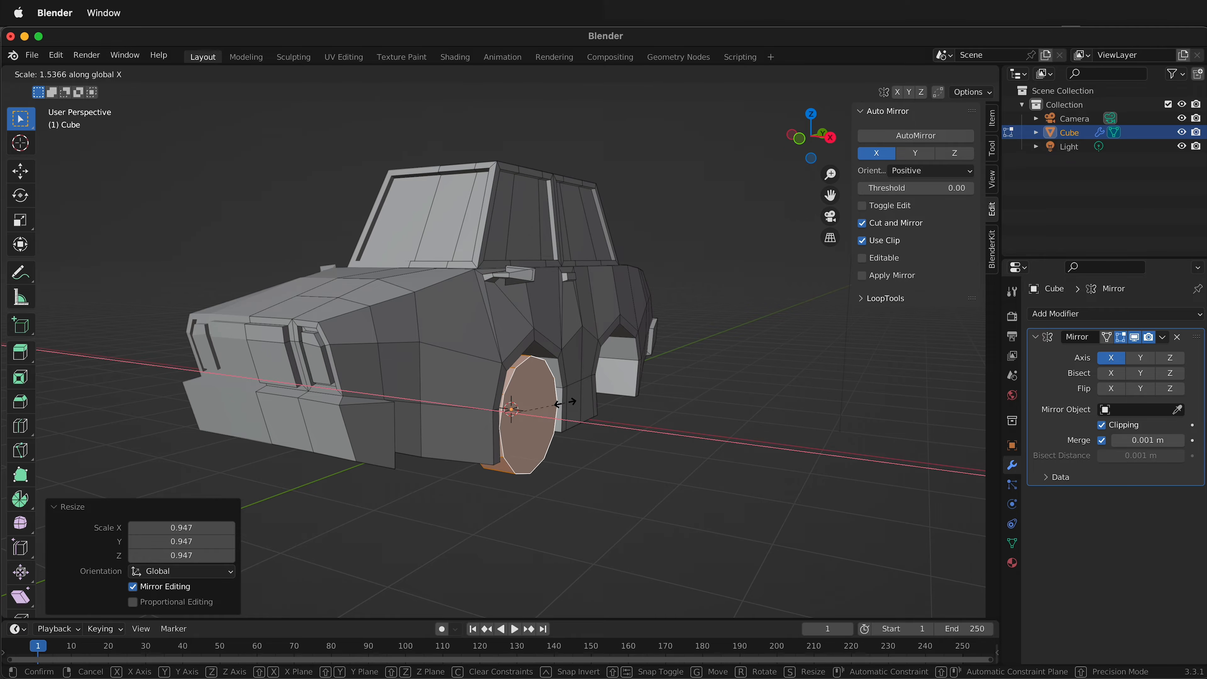
left_click(565, 403)
Select the front wheel's outer cap face and inset it by about 0.195 m to form the tyre sidewall.
middle_click_drag(565, 402, 495, 434)
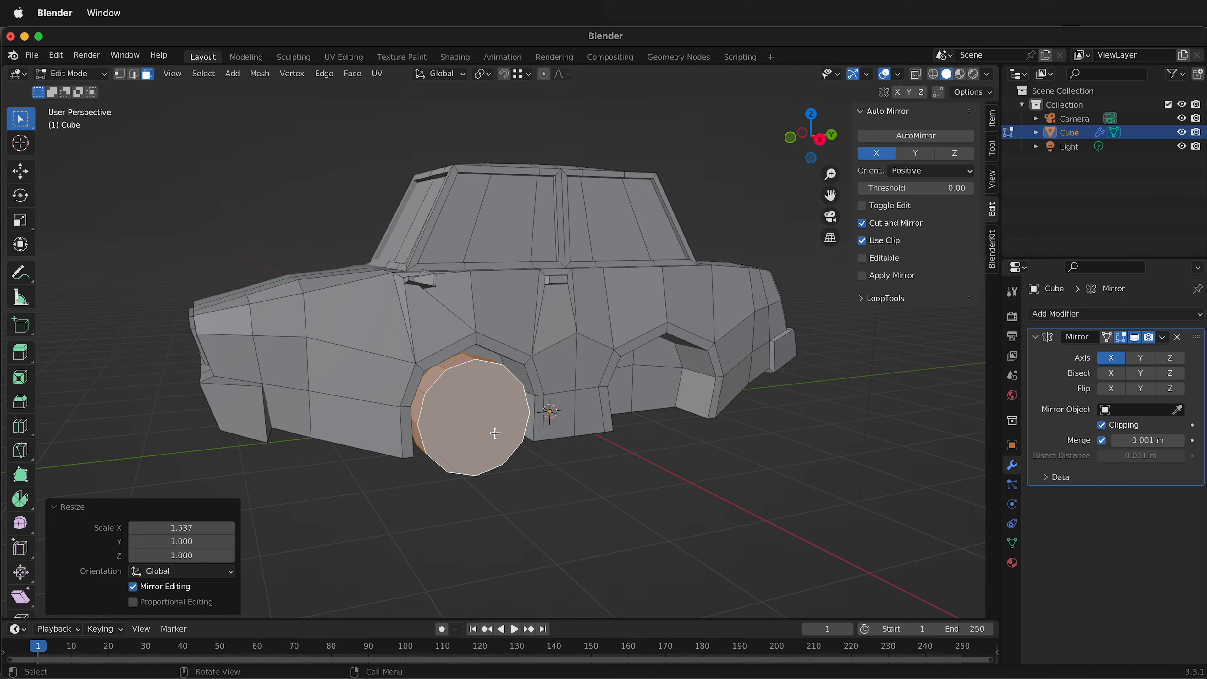
left_click(484, 410)
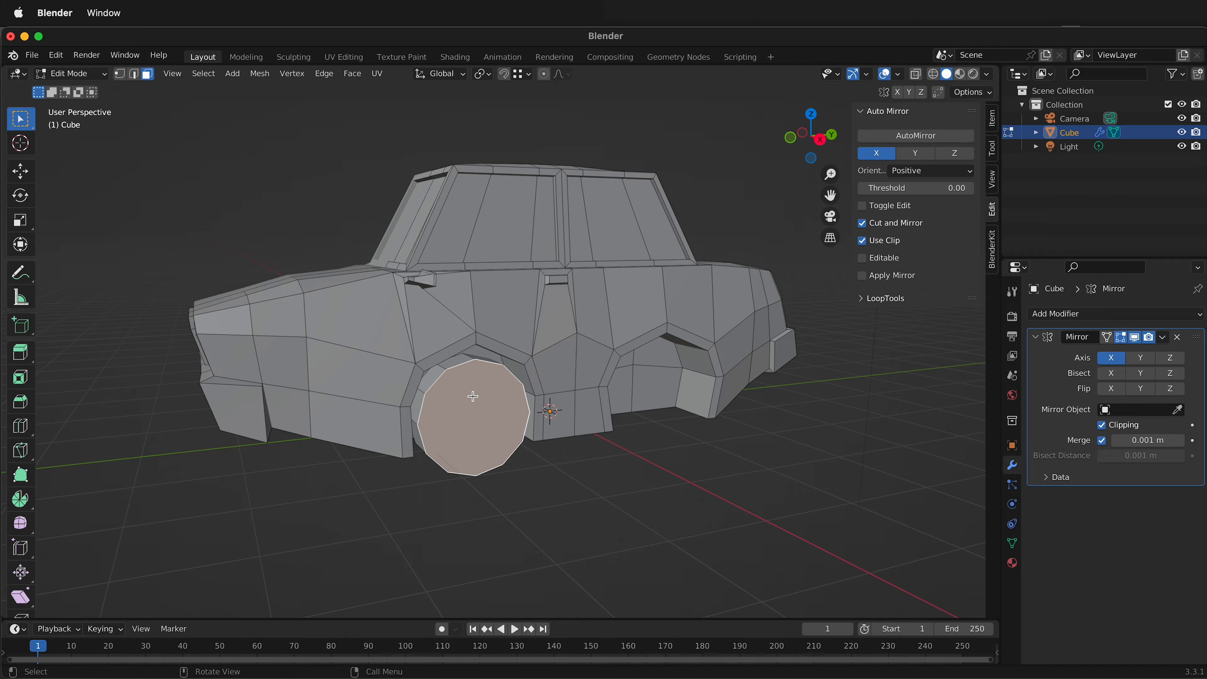
key("i")
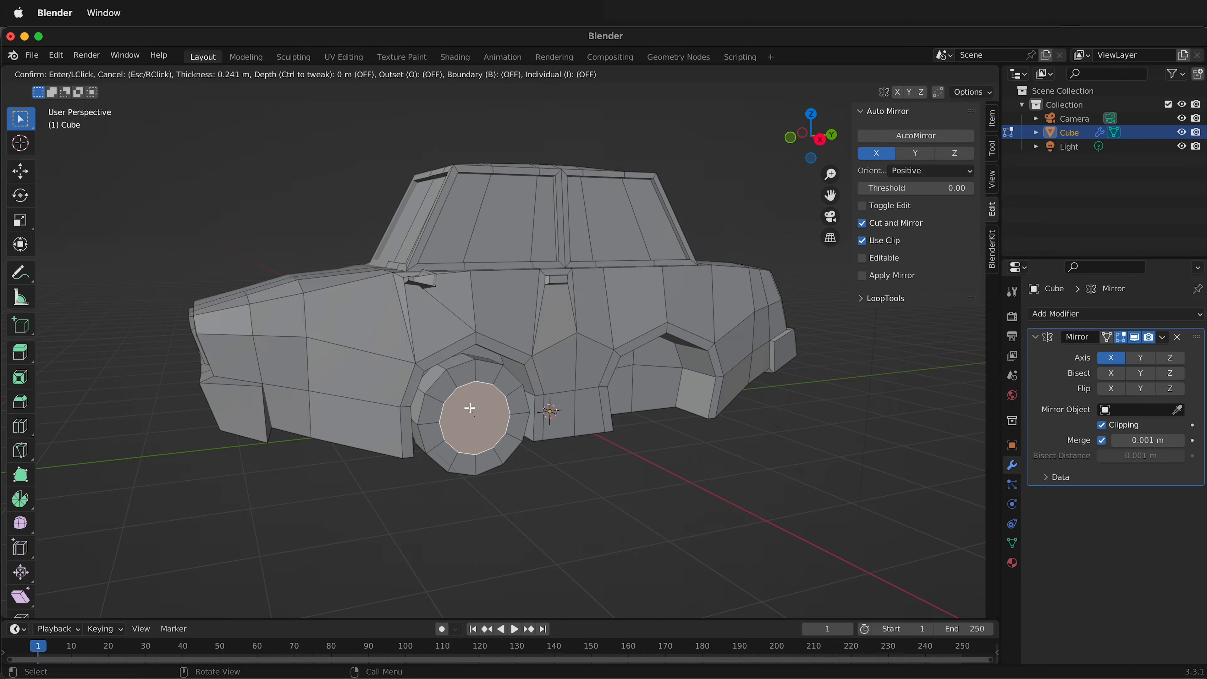
left_click(472, 404)
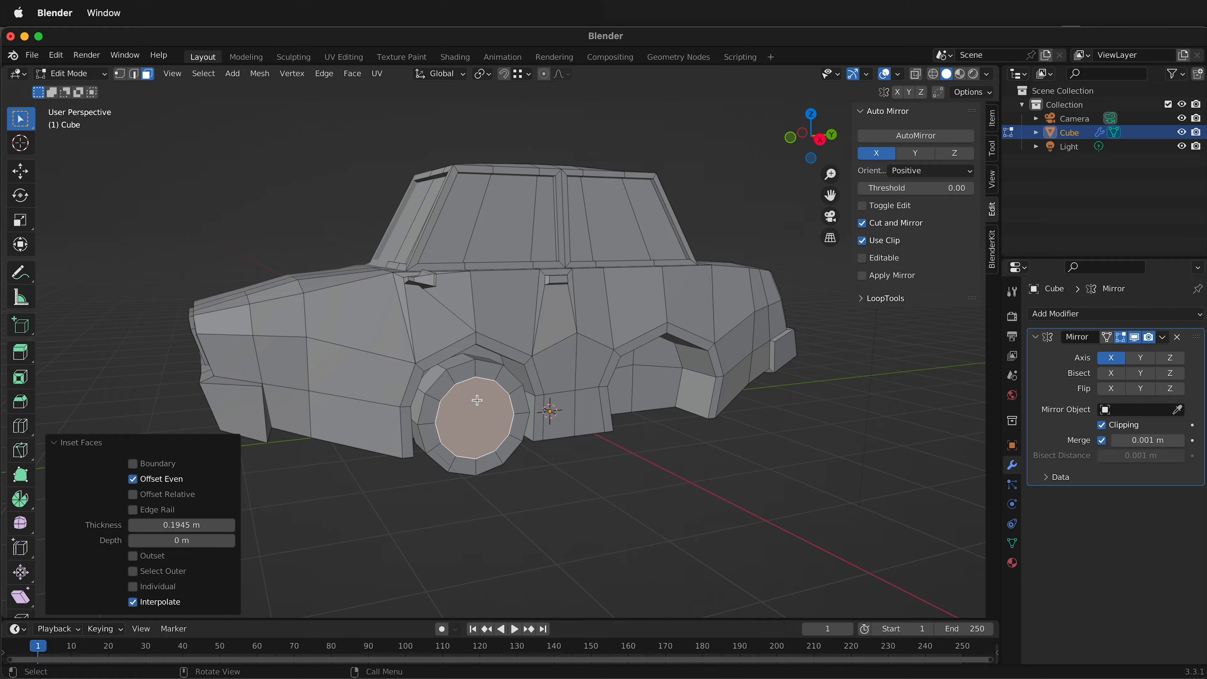
Inset the wheel's central face by about 0.071 m and push it inward about -0.049 m along global X.
scroll(479, 401, "up", 3)
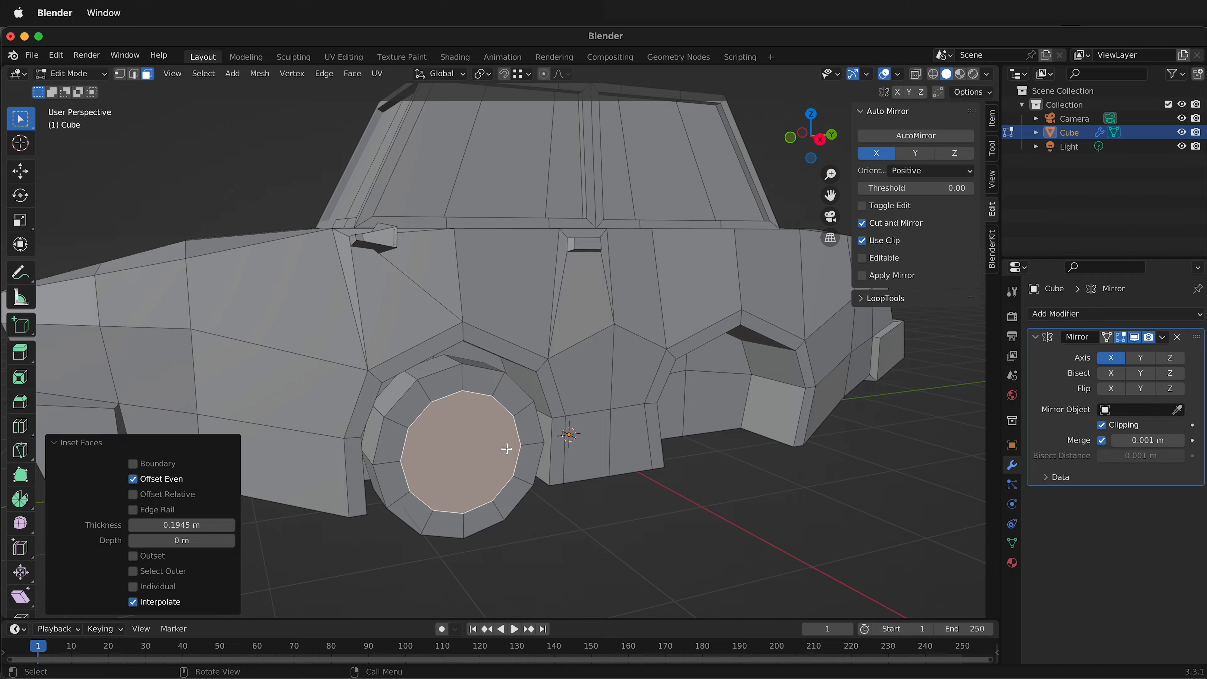
key("i")
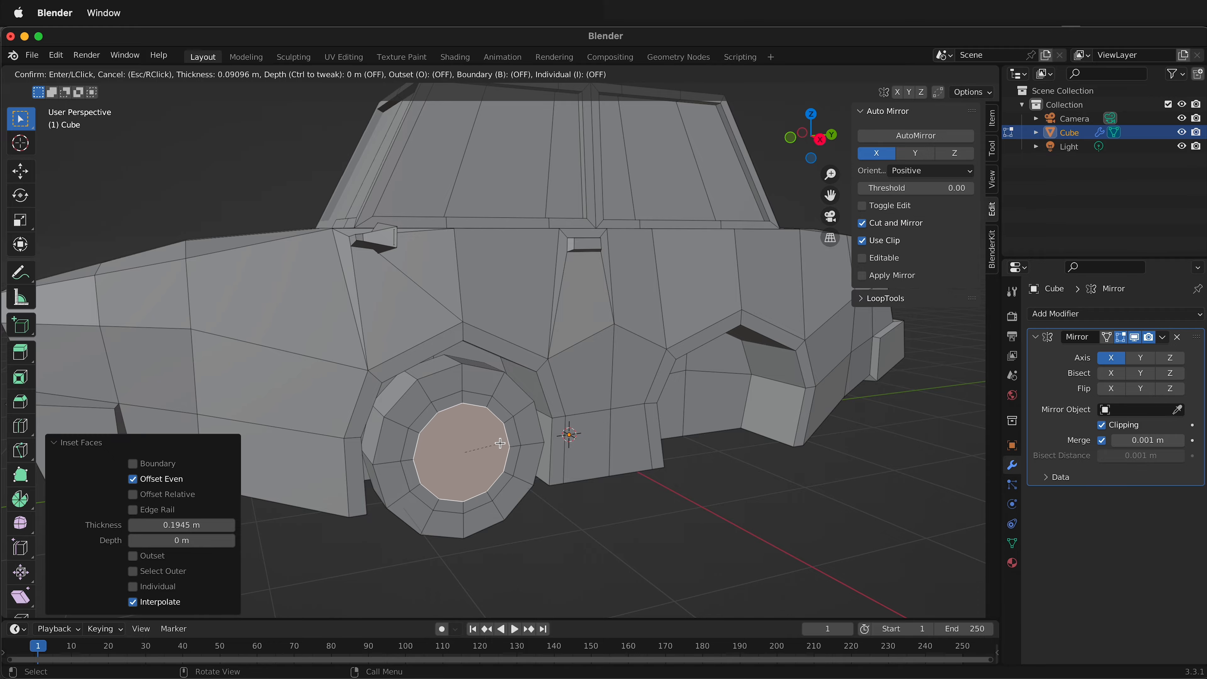
left_click(501, 443)
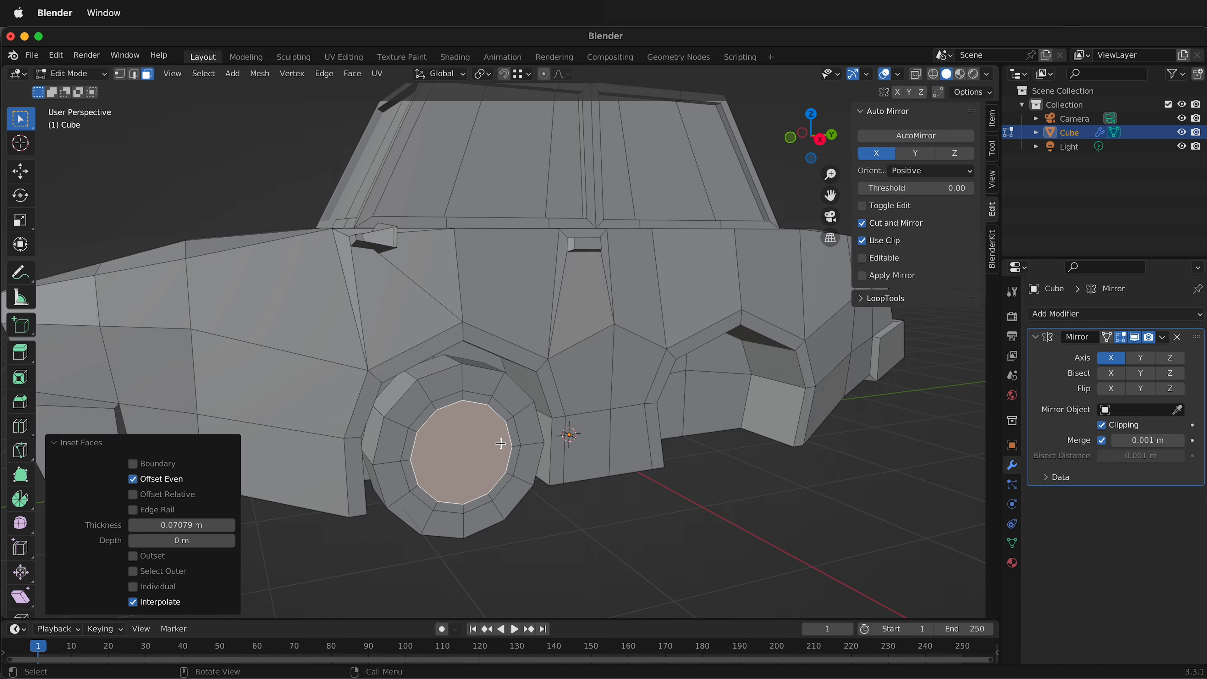
key("g")
key("x")
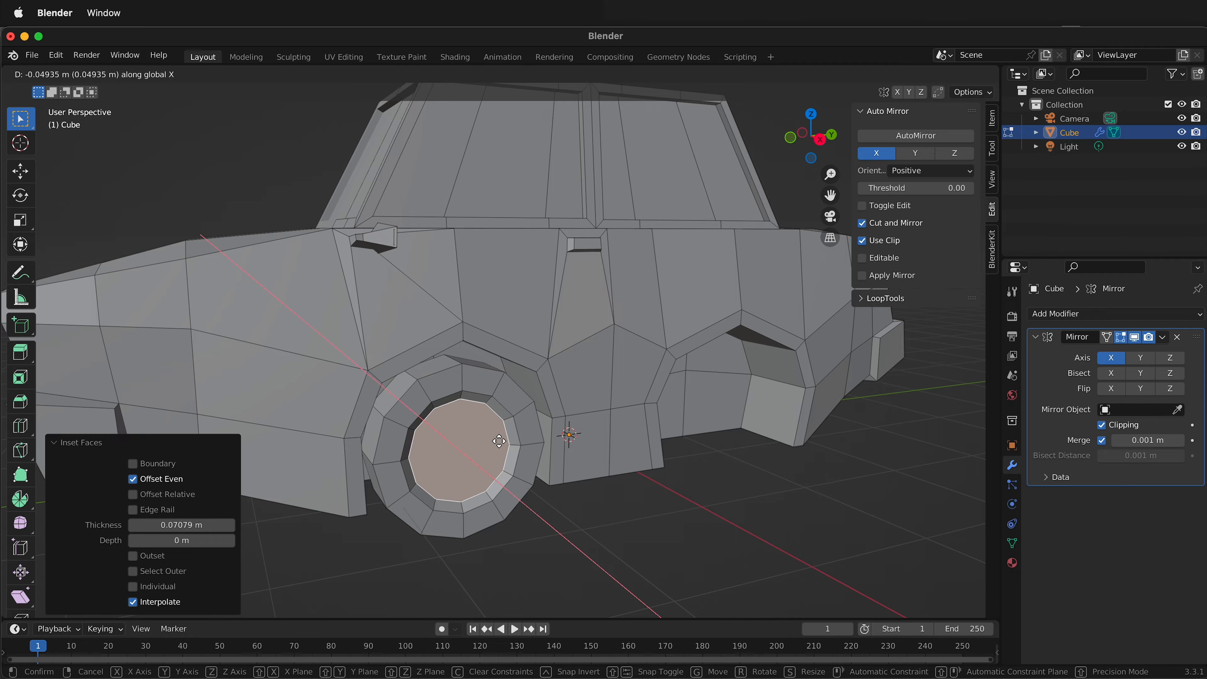
left_click(499, 442)
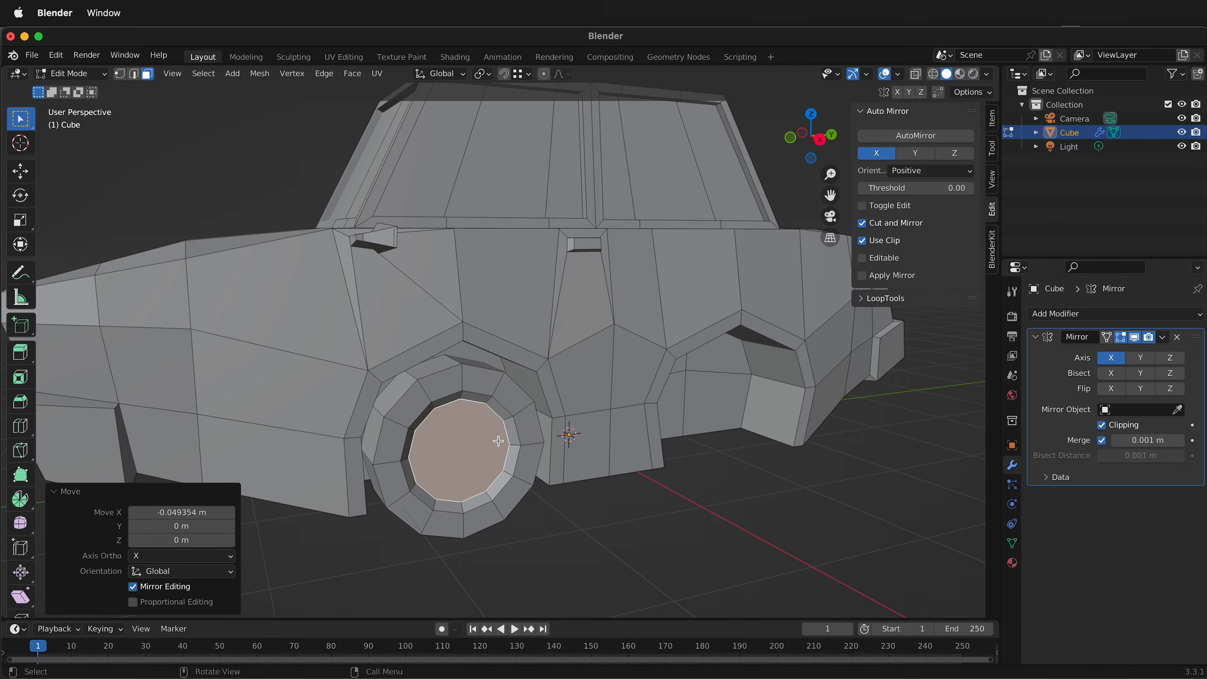
Inset the recessed wheel face by about 0.086 m and move it about -0.032 m along global X.
key("i")
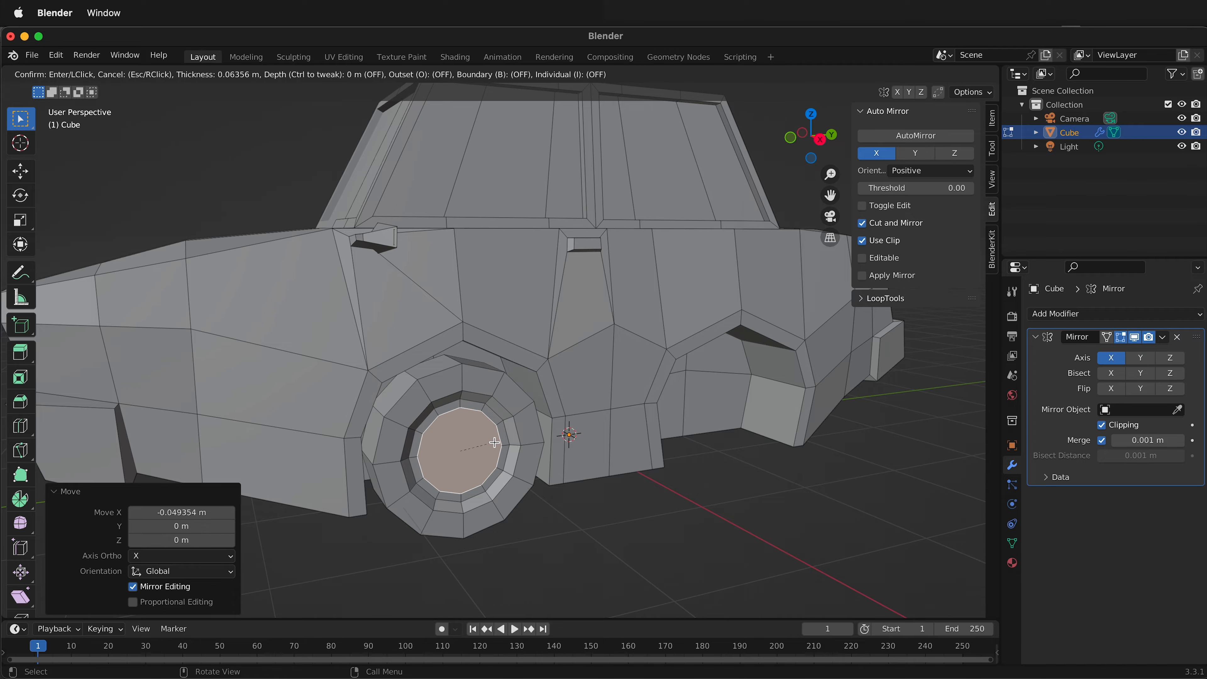
left_click(493, 443)
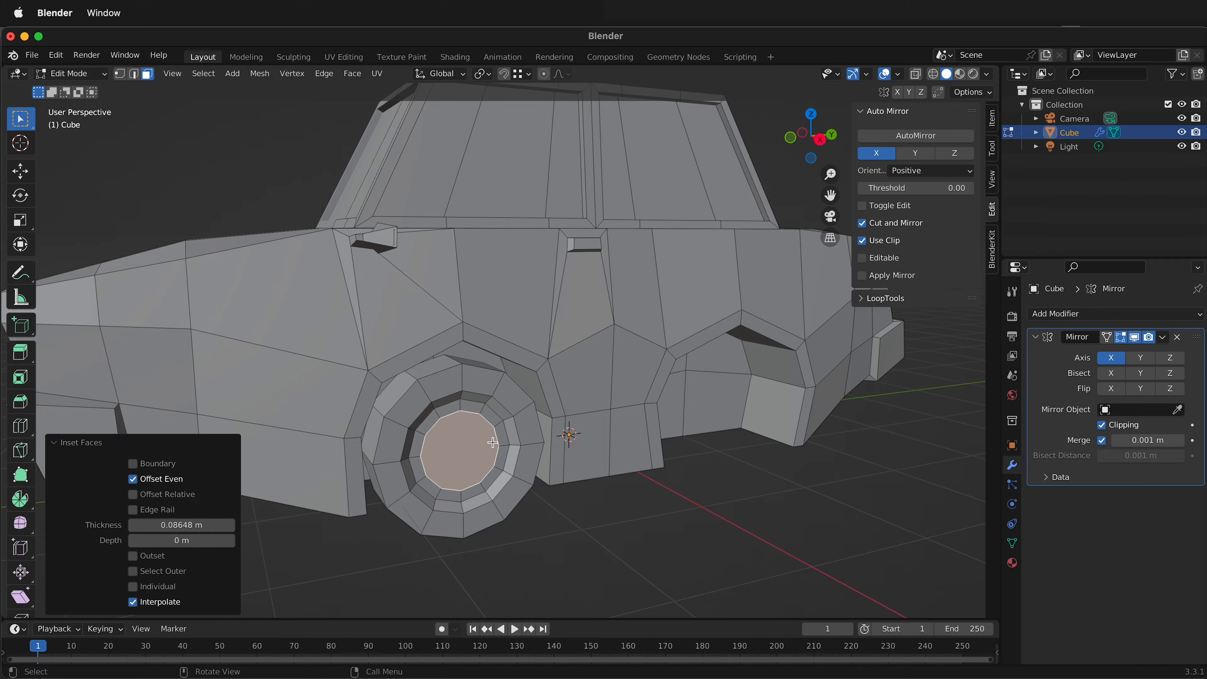
key("g")
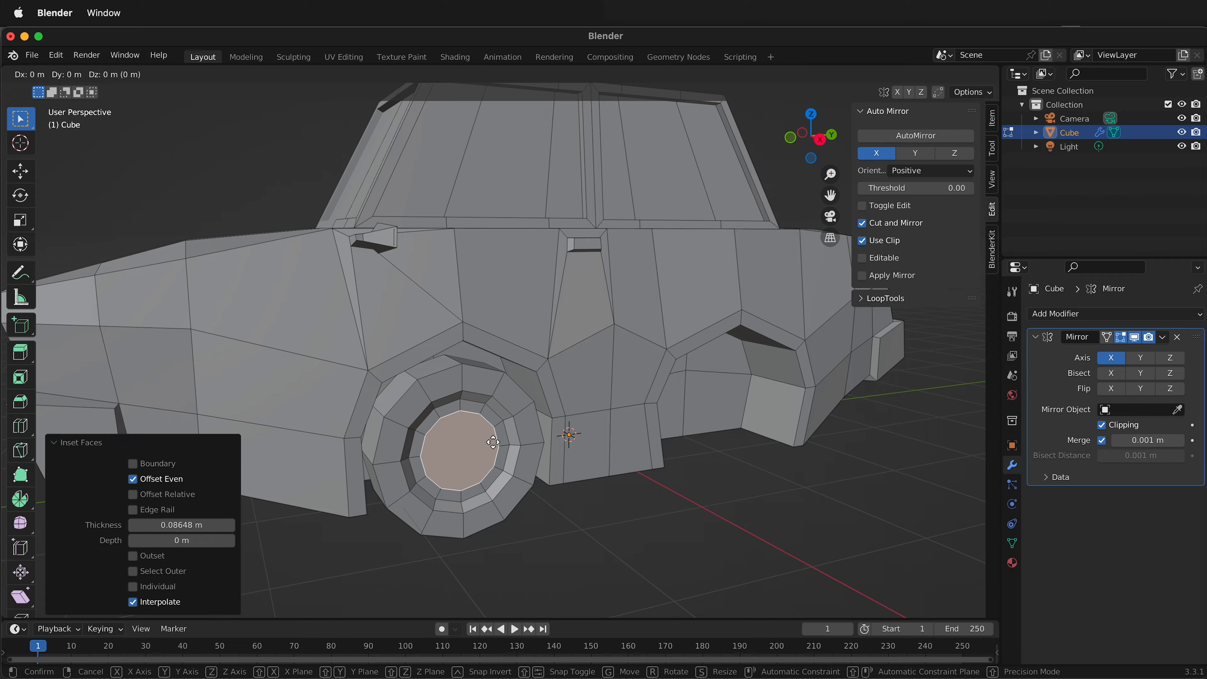
key("x")
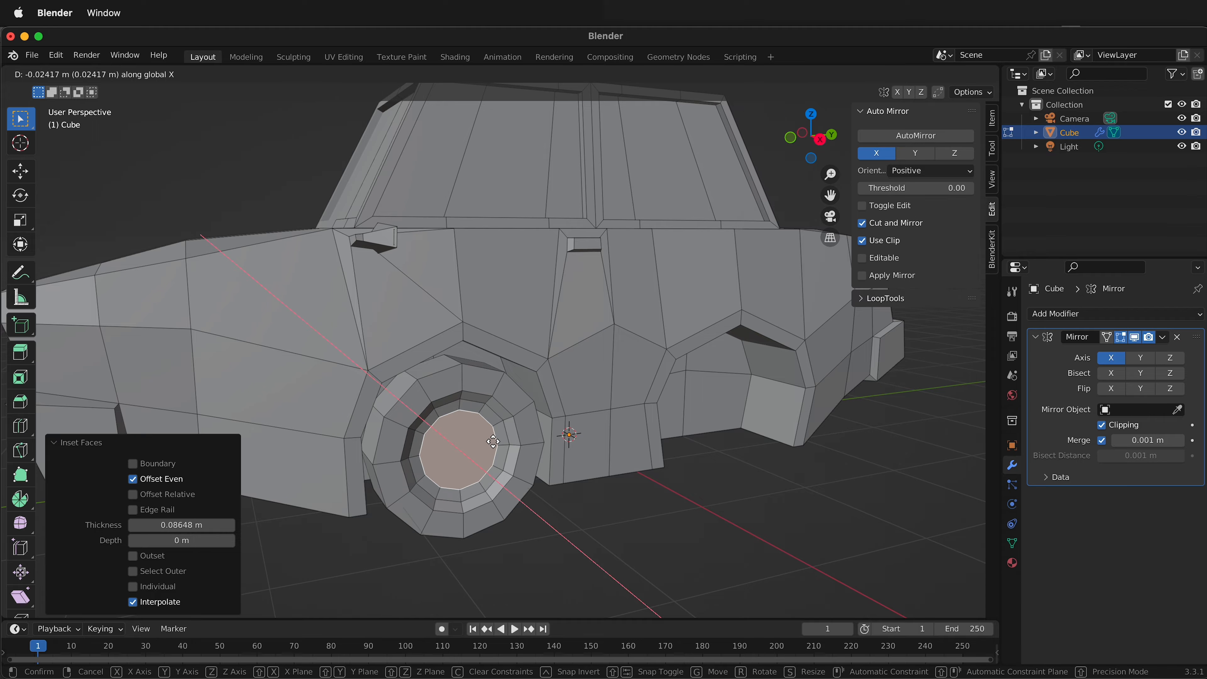
left_click(493, 442)
Inset the wheel face by about 0.137 m and pull the hub face outward about 0.092 m along global X.
key("i")
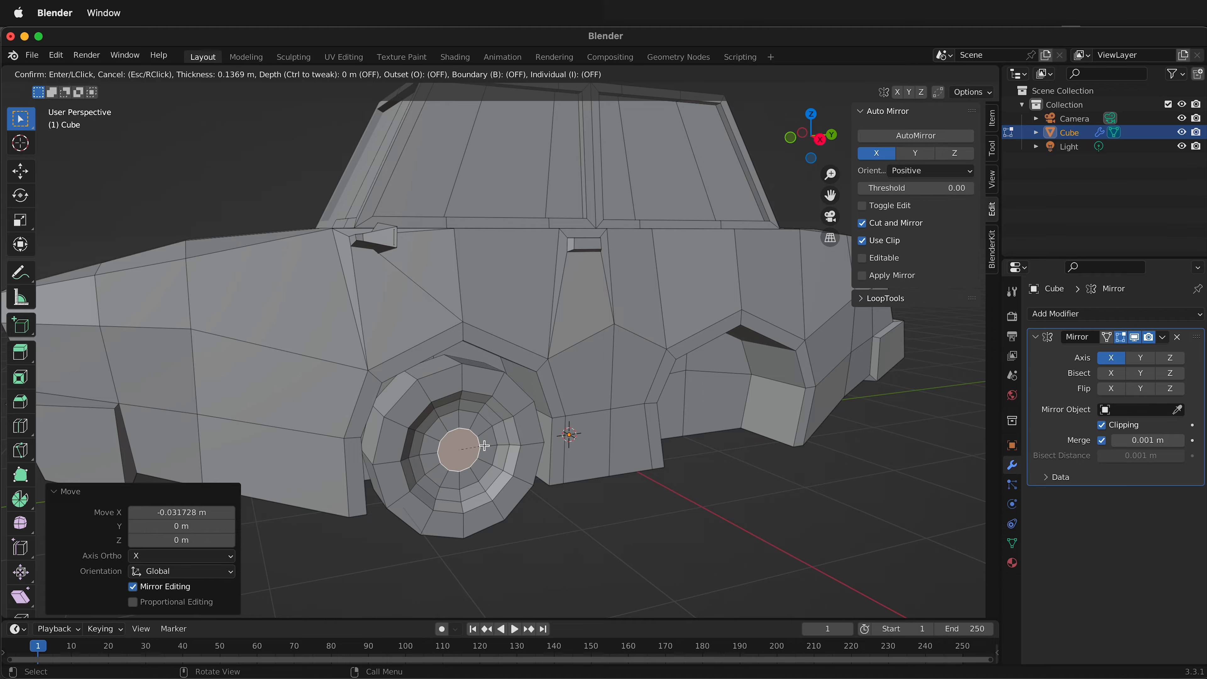
left_click(485, 445)
key("g")
key("x")
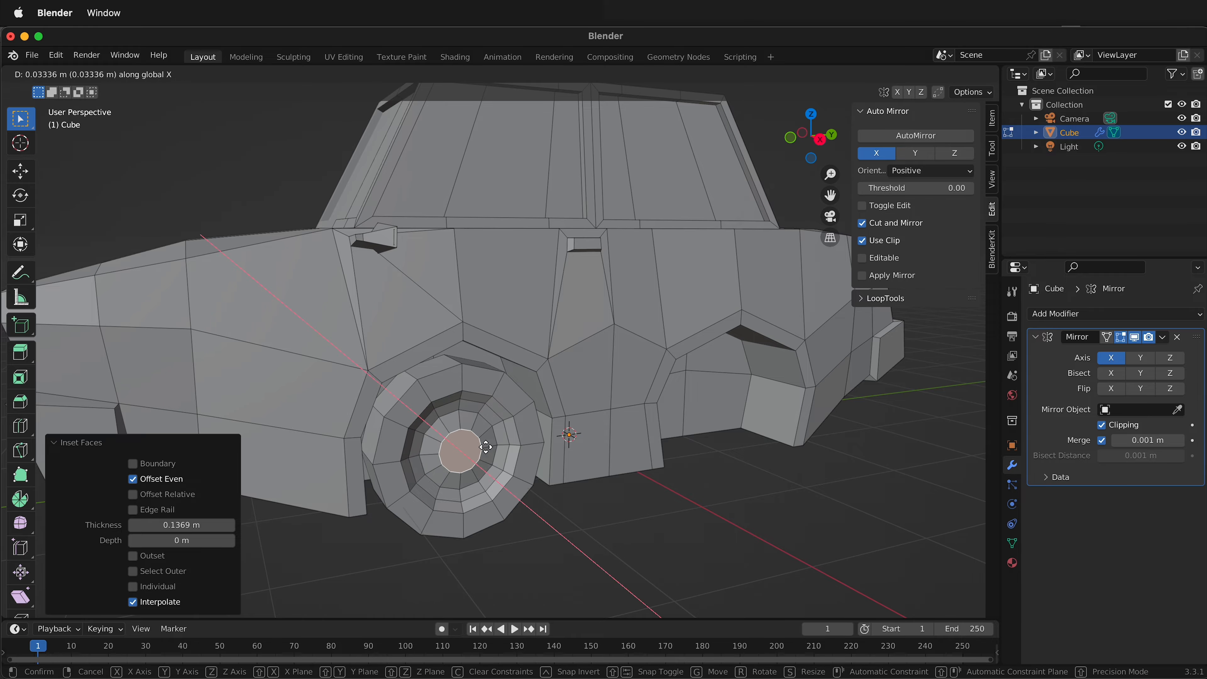
left_click(488, 447)
Inset the raised hub face by about 0.053 m and sink it about -0.040 m along global X.
key("i")
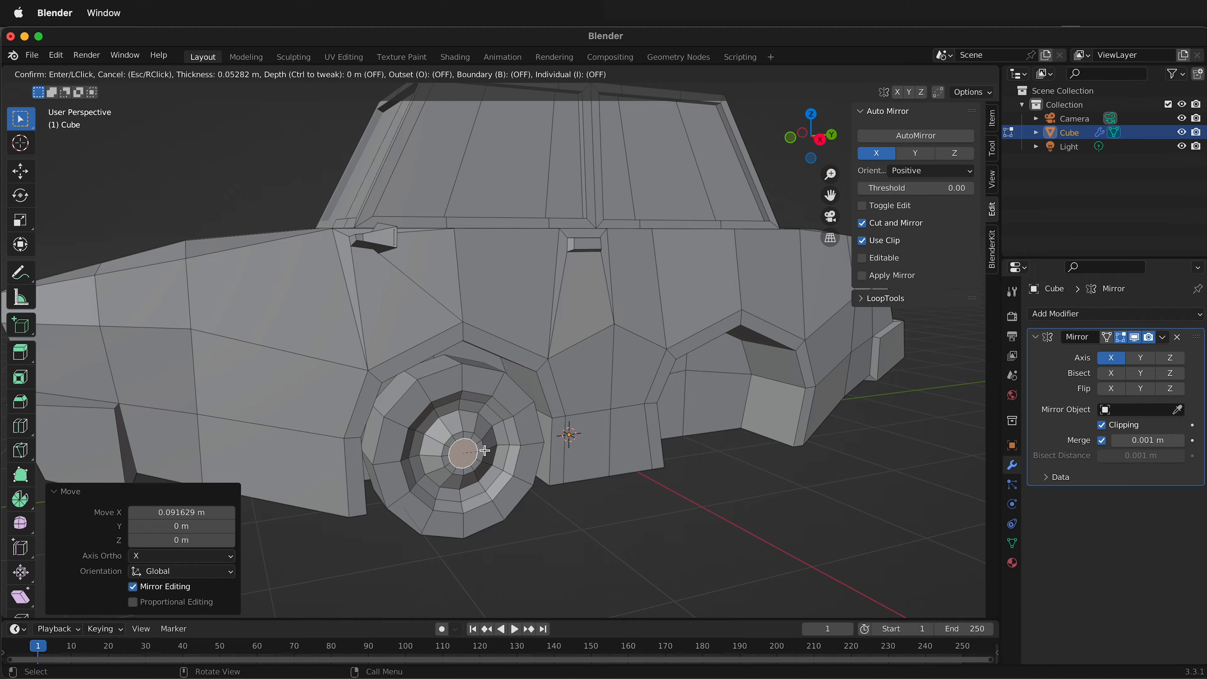
left_click(484, 450)
key("g")
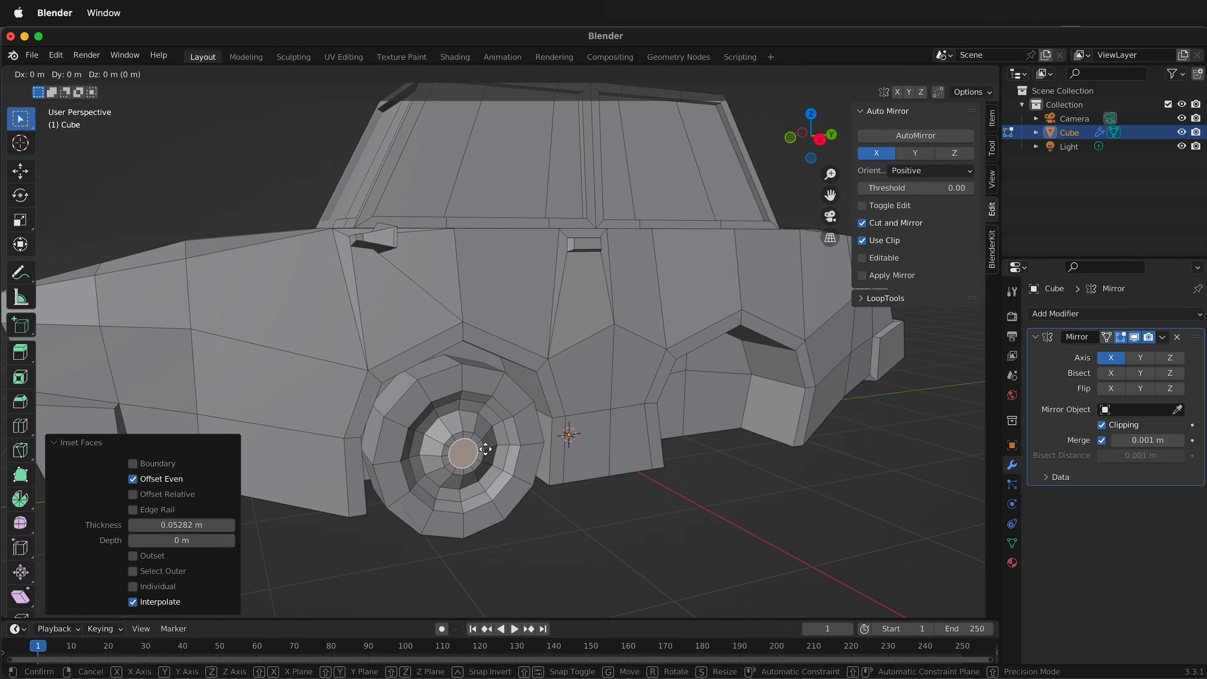
key("x")
left_click(483, 449)
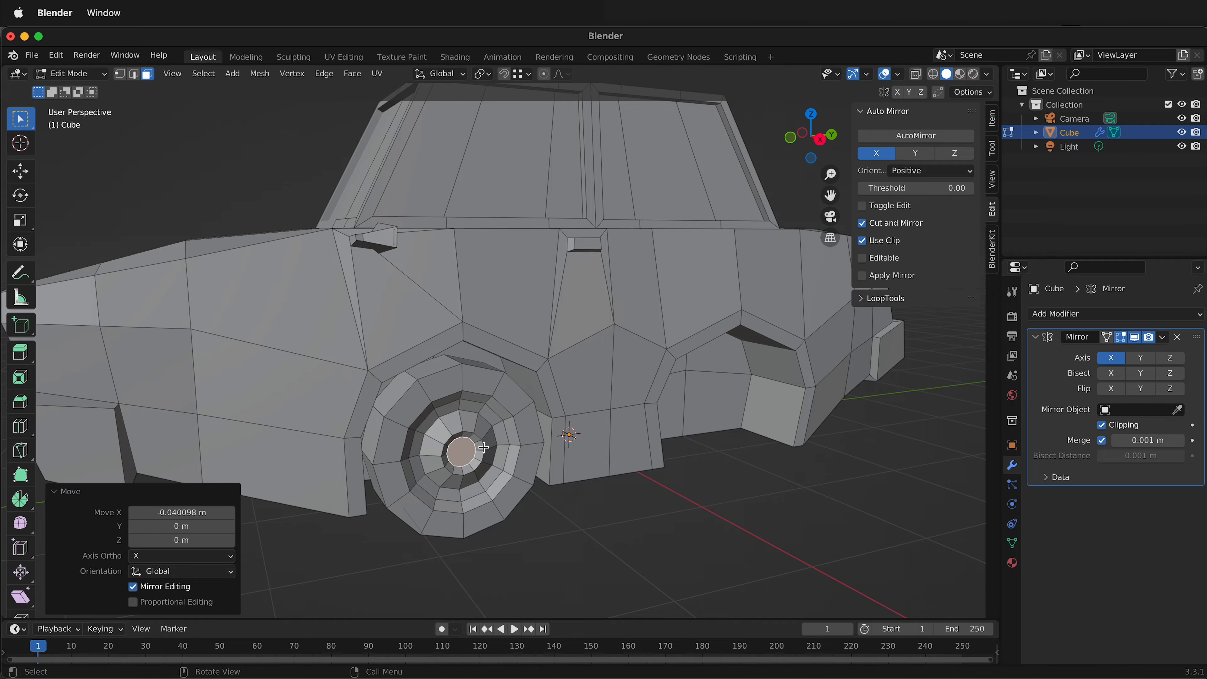
Inset the sunken hub face by about 0.046 m and raise it about 0.042 m along global X.
key("i")
left_click(481, 450)
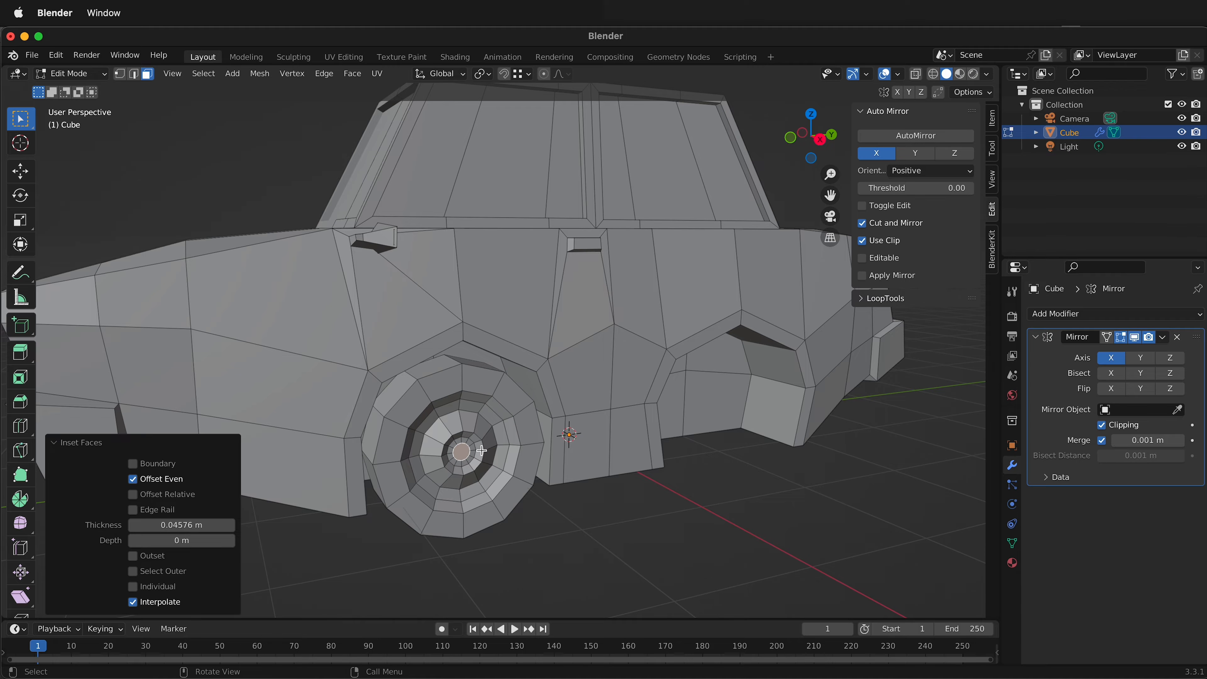
key("g")
key("x")
left_click(484, 451)
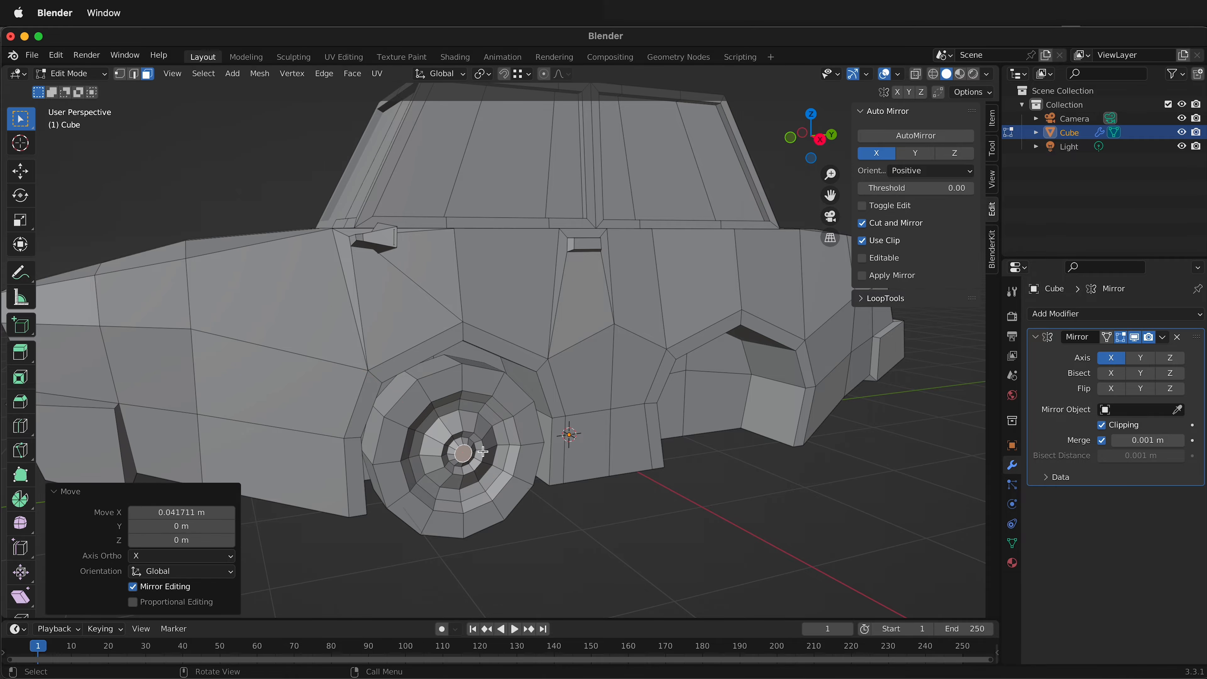
Add one circular loop cut around the recessed rim of the front wheel, slid to a factor of -0.595.
middle_click_drag(481, 519, 441, 495)
scroll(394, 425, "up", 3)
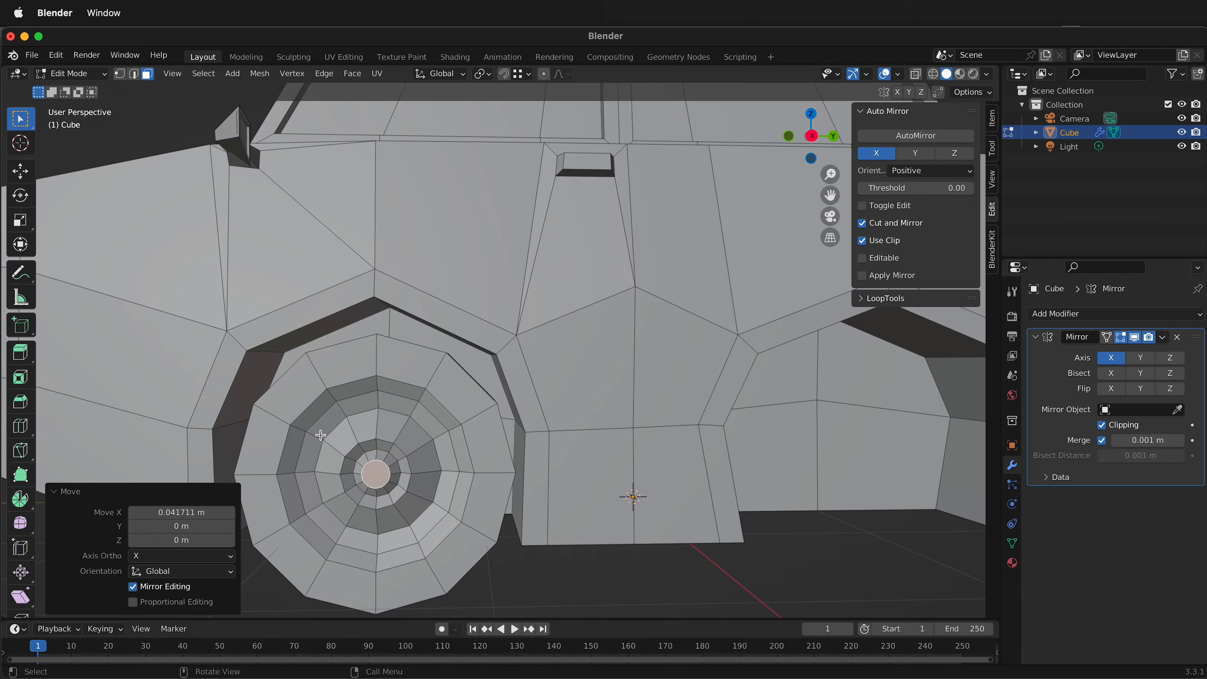
key("ctrl+r")
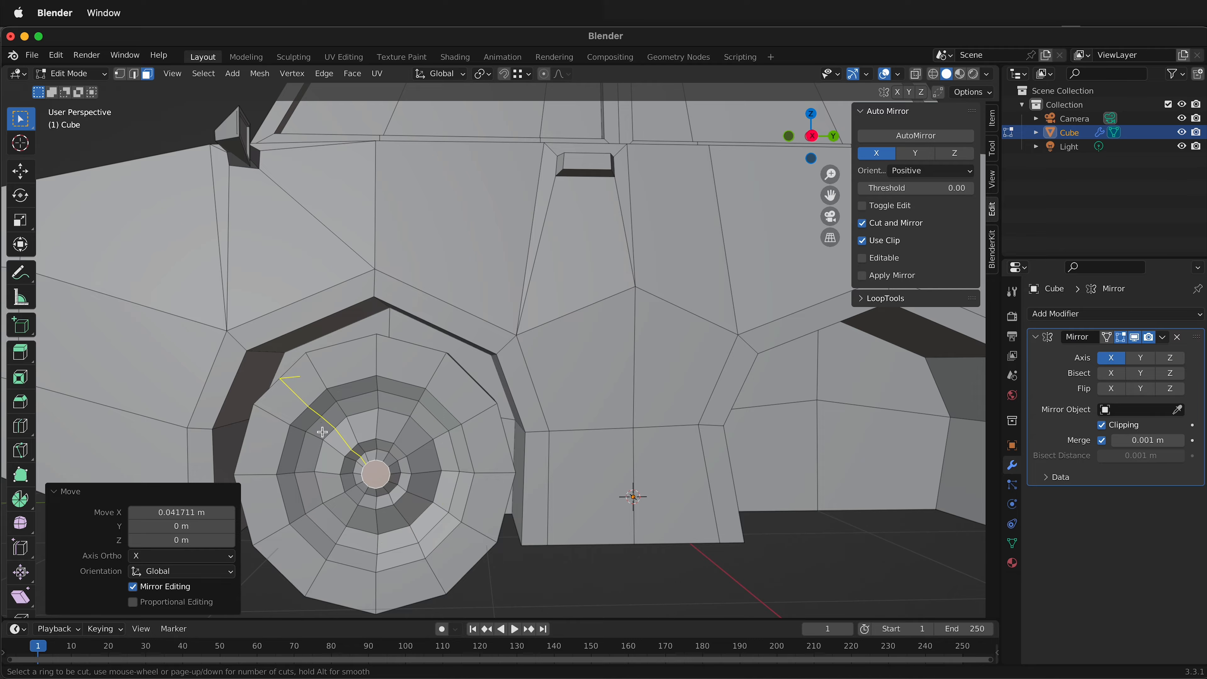
left_click(343, 416)
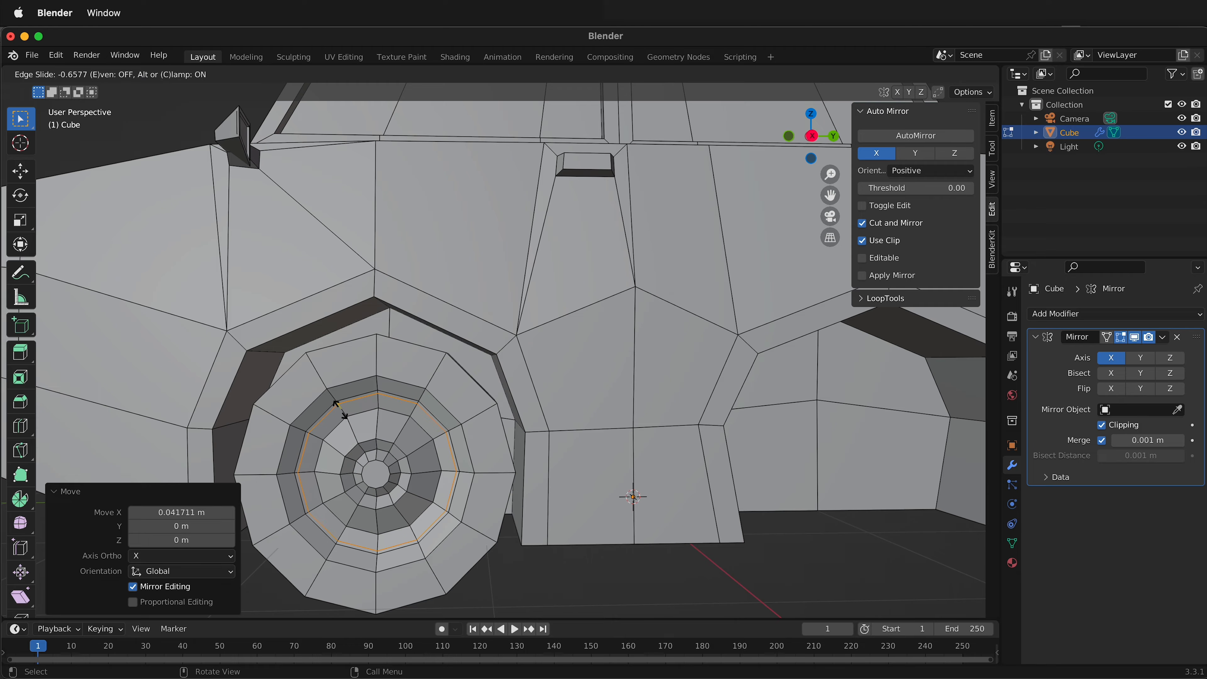
left_click(339, 410)
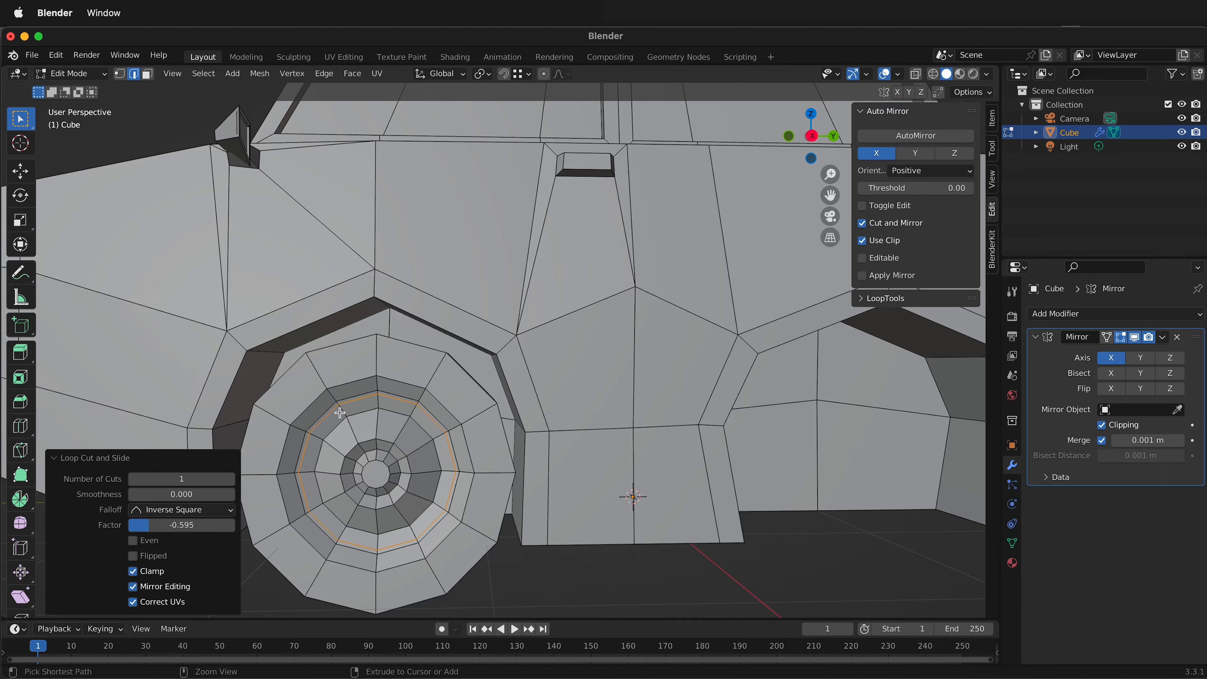
left_click(339, 413, "ctrl")
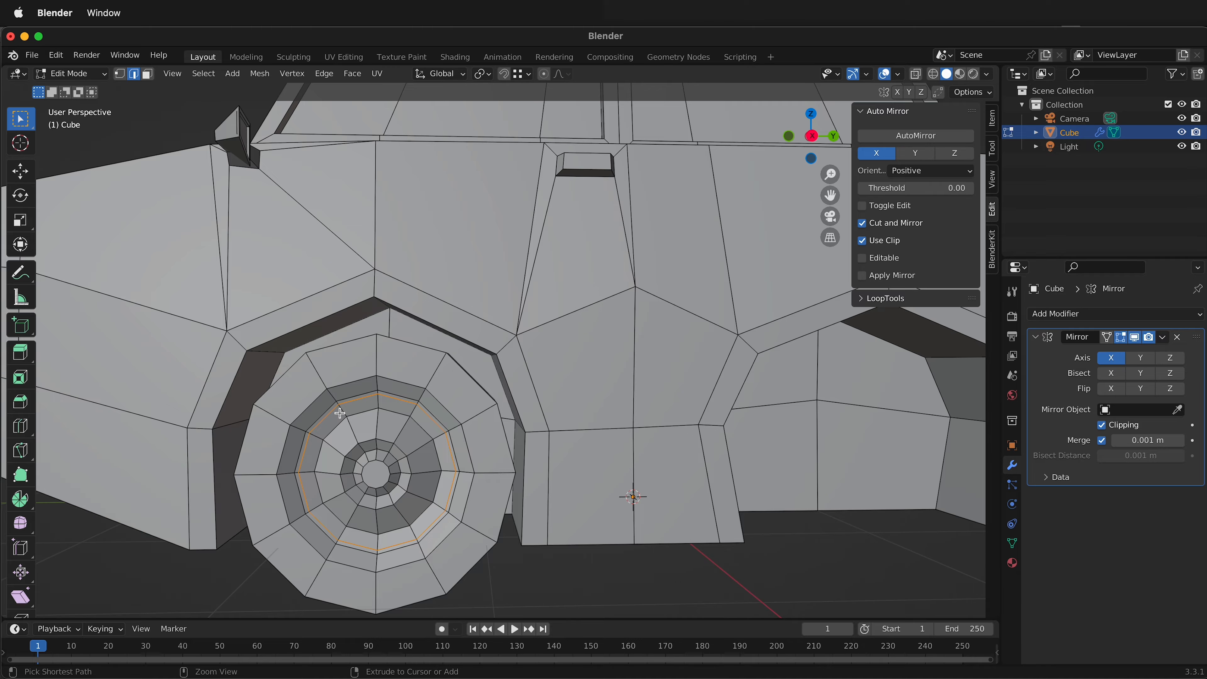
Add a second circular loop cut on the wheel rim, just outside the previous cut.
key("ctrl+r")
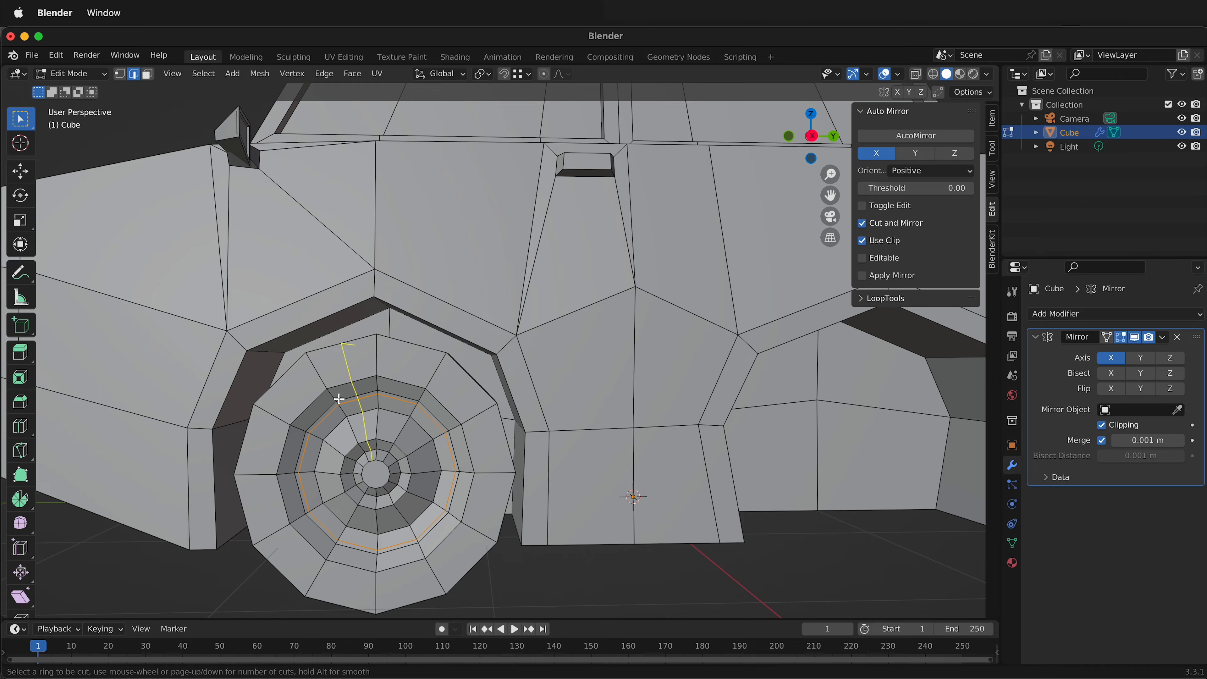
left_click(335, 399)
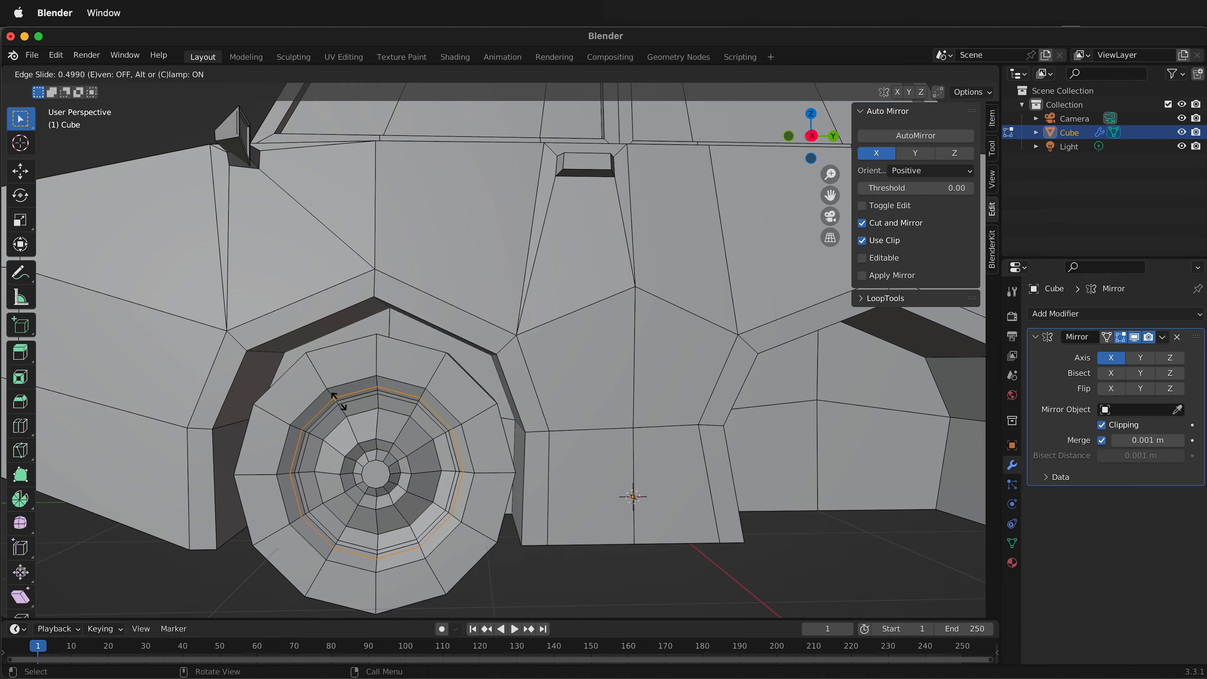
left_click(339, 401)
Duplicate the whole front wheel and move the copy about 2.592 m along global Y into the rear wheel arch.
middle_click_drag(366, 511, 539, 510)
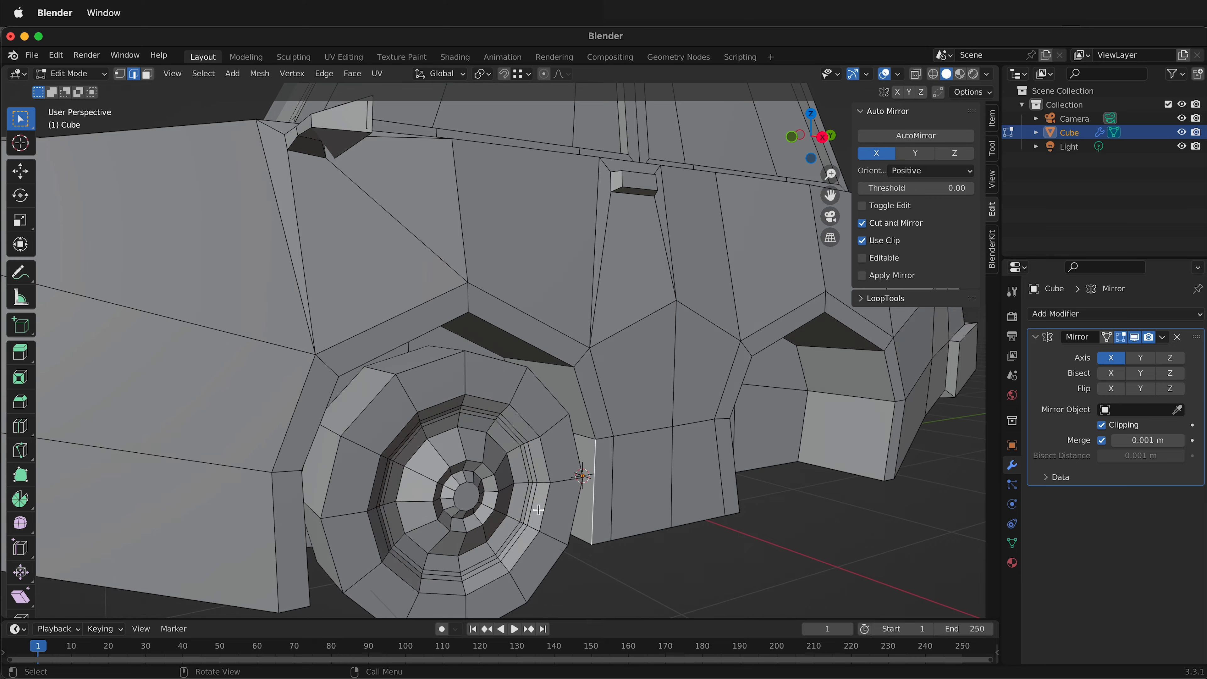
middle_click_drag(482, 480, 519, 453)
middle_click_drag(510, 381, 503, 498, "ctrl")
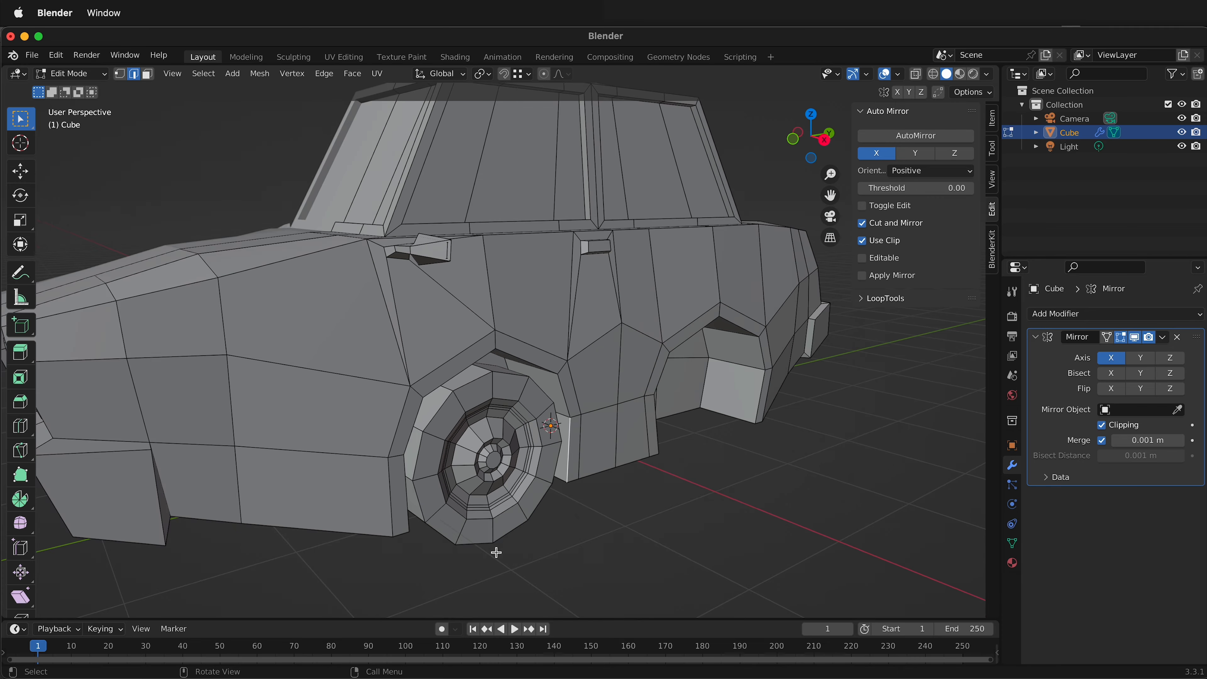
middle_click_drag(493, 548, 488, 477)
scroll(537, 431, "down", 5)
middle_click_drag(475, 421, 461, 449)
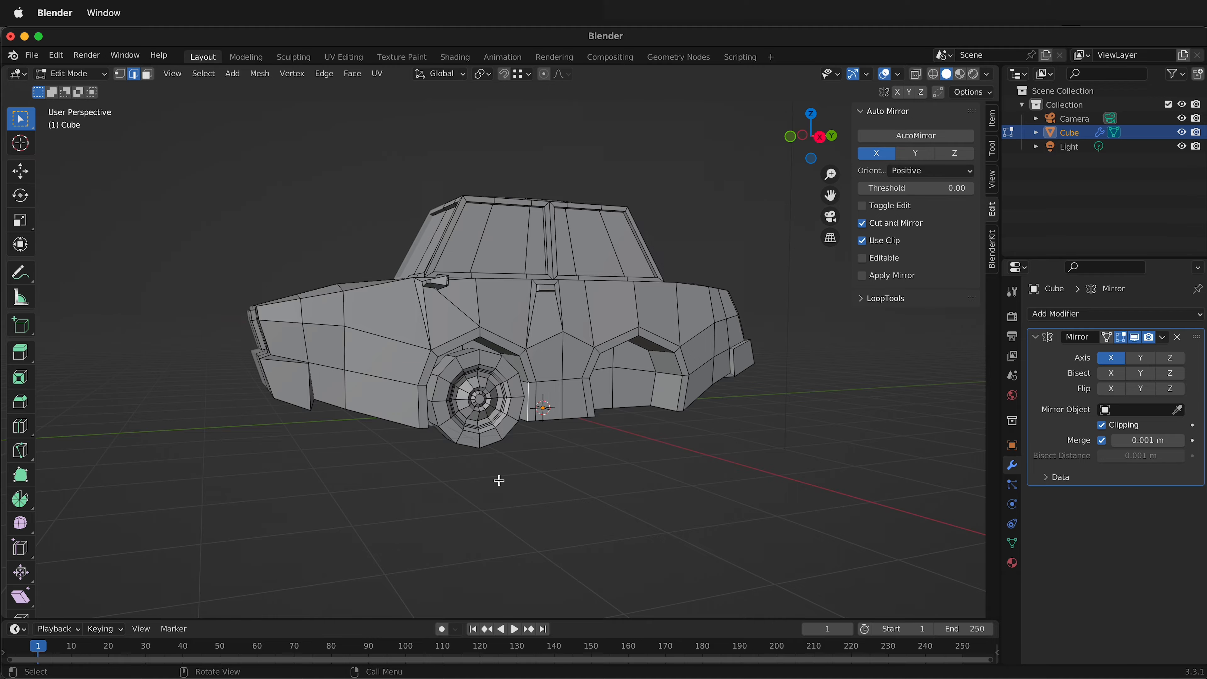
key("l")
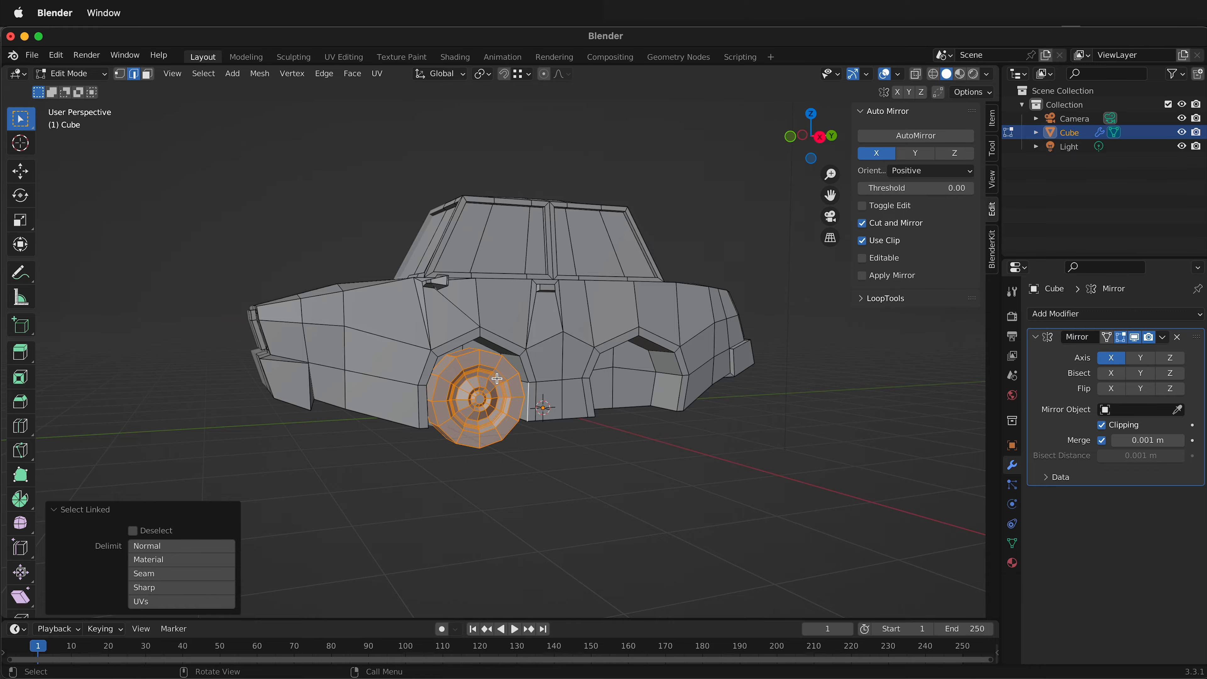
scroll(496, 442, "up", 1)
key("shift+d")
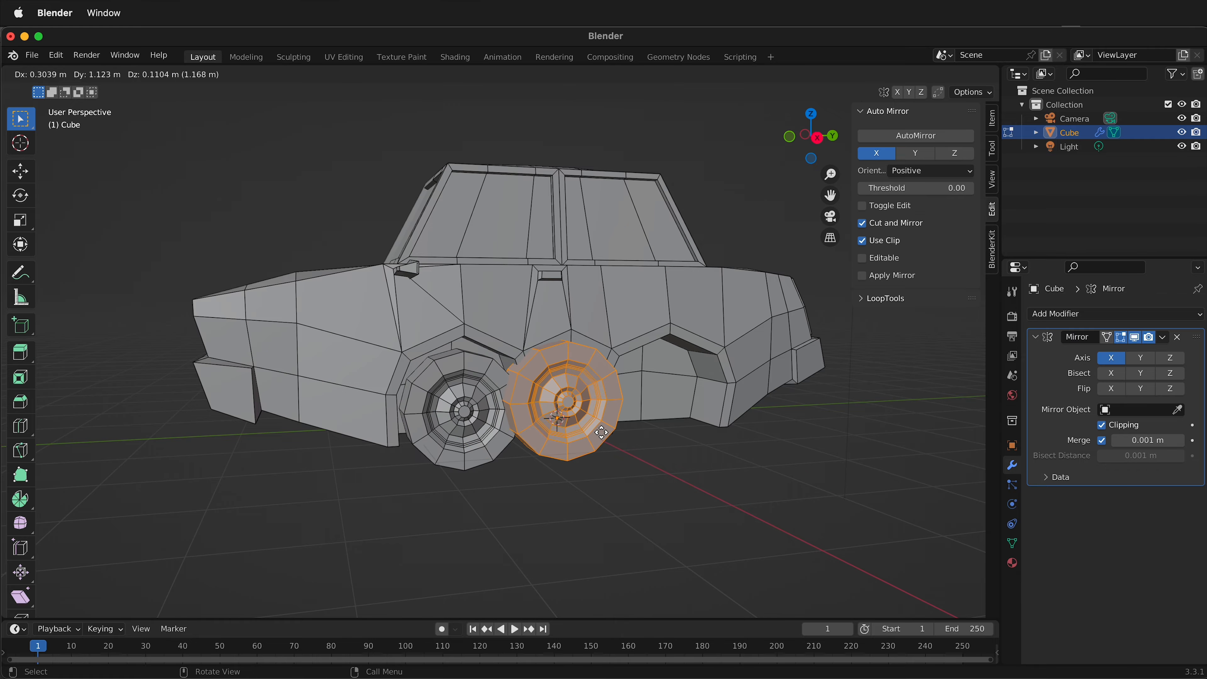
key("y")
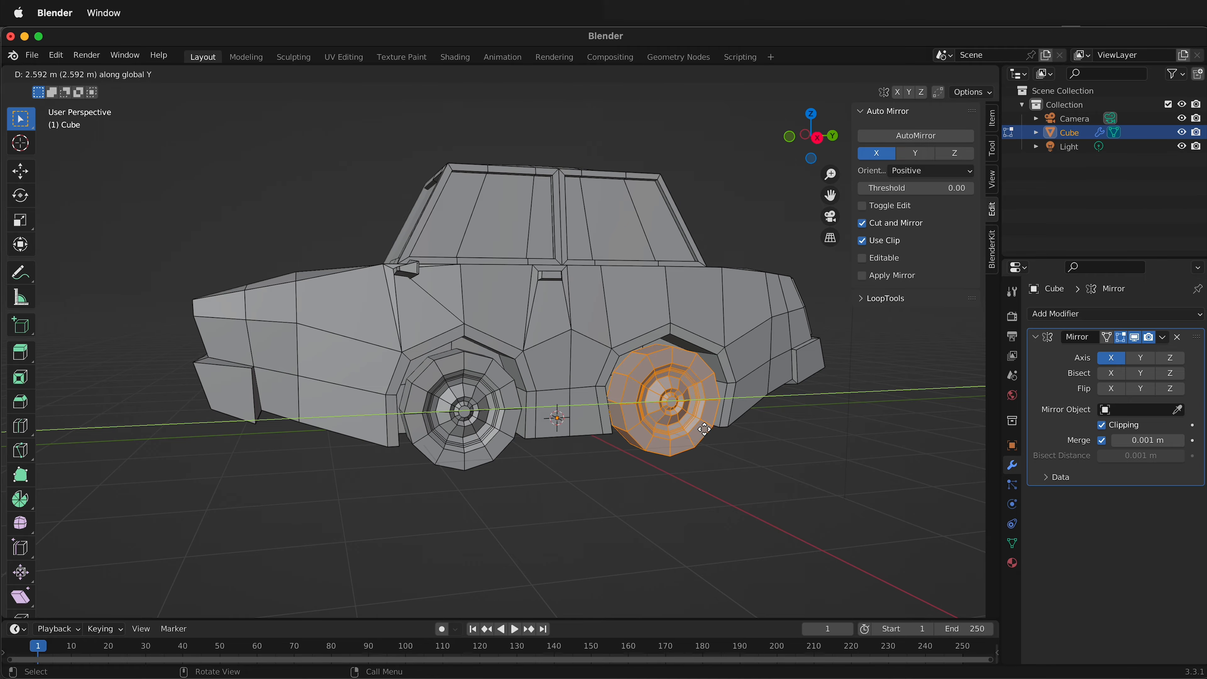
left_click(724, 378)
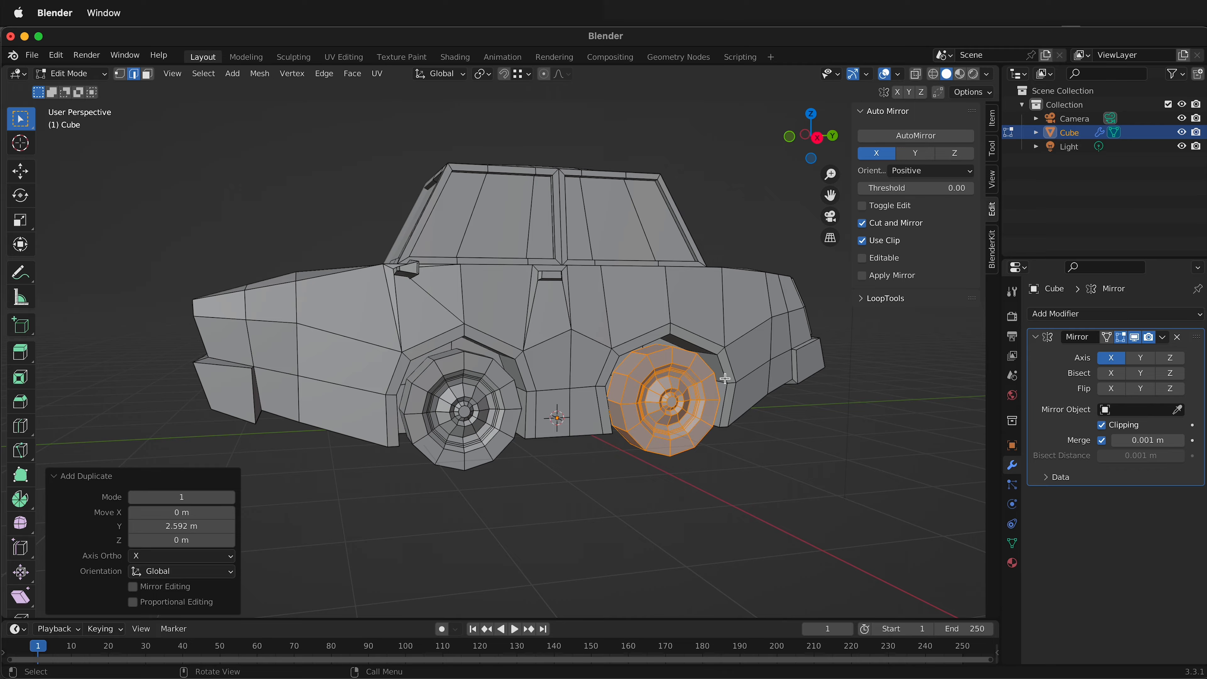
Centre the rear wheel in its arch from the right side view by moving it about -0.061 m along global Y.
left_click(817, 137)
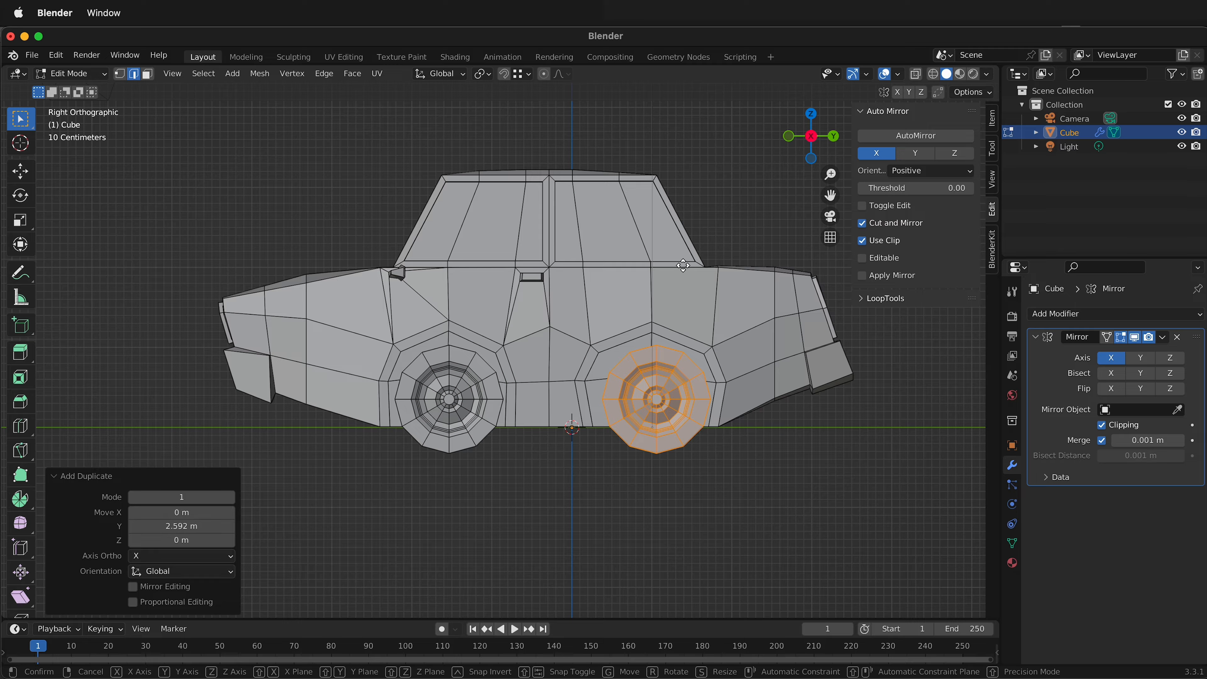
key("g")
key("shift+x")
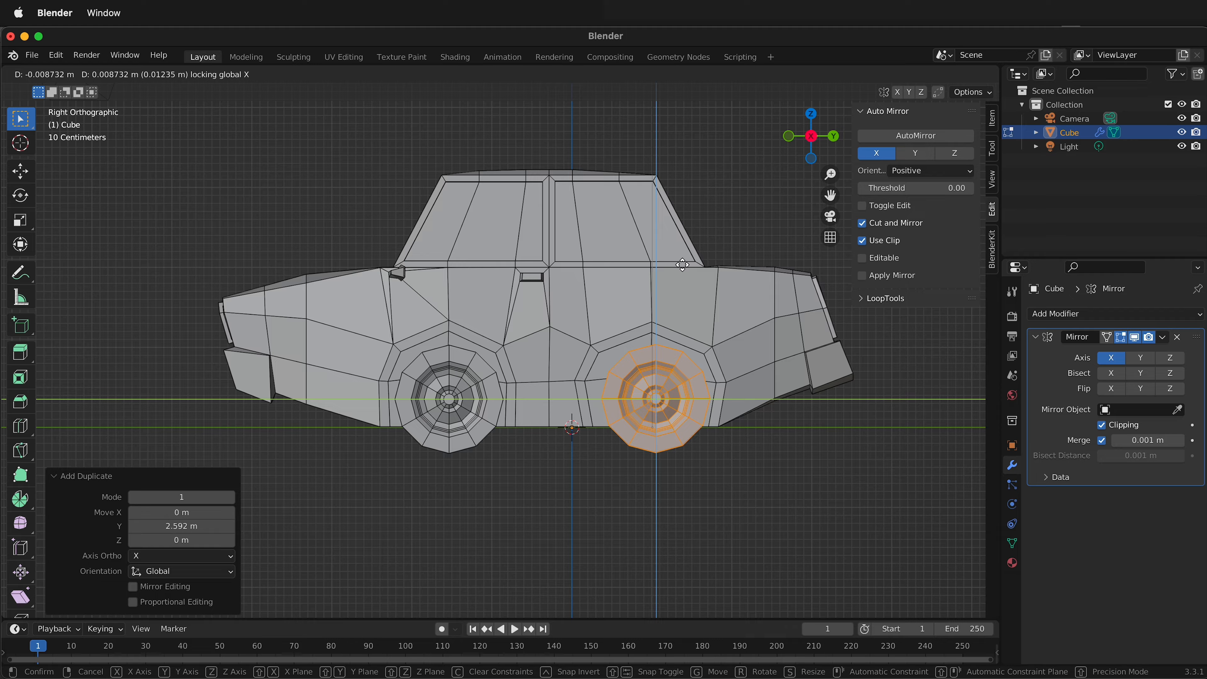
key("y")
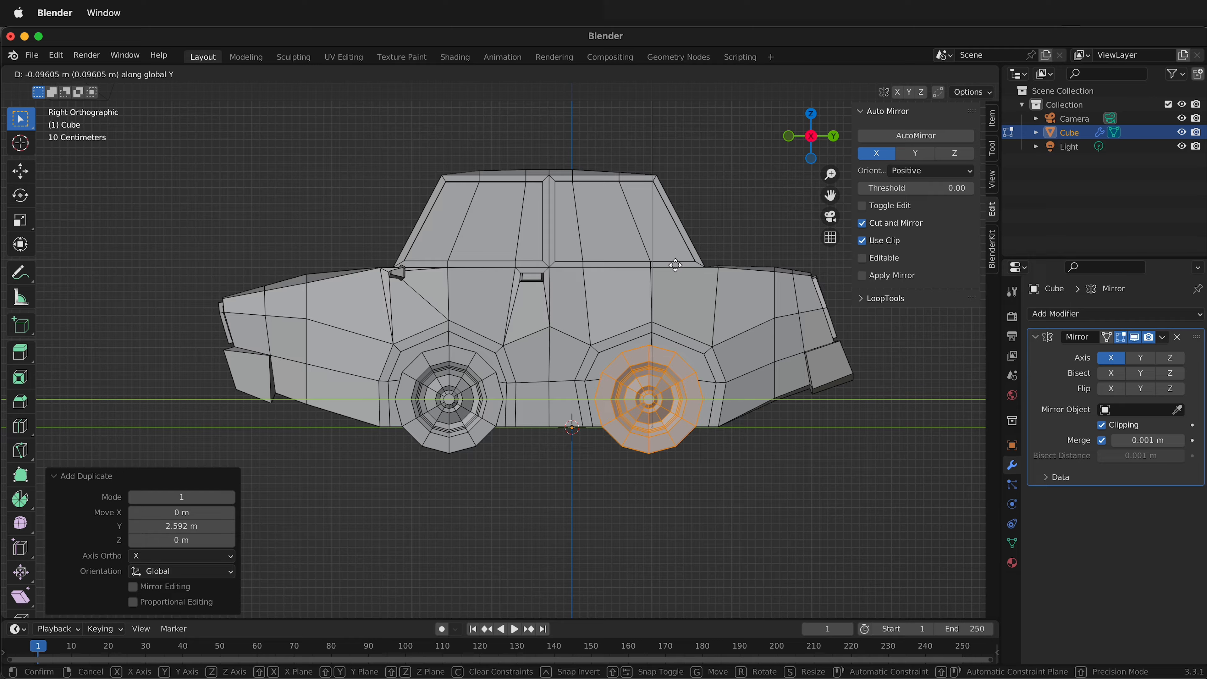
left_click(678, 265)
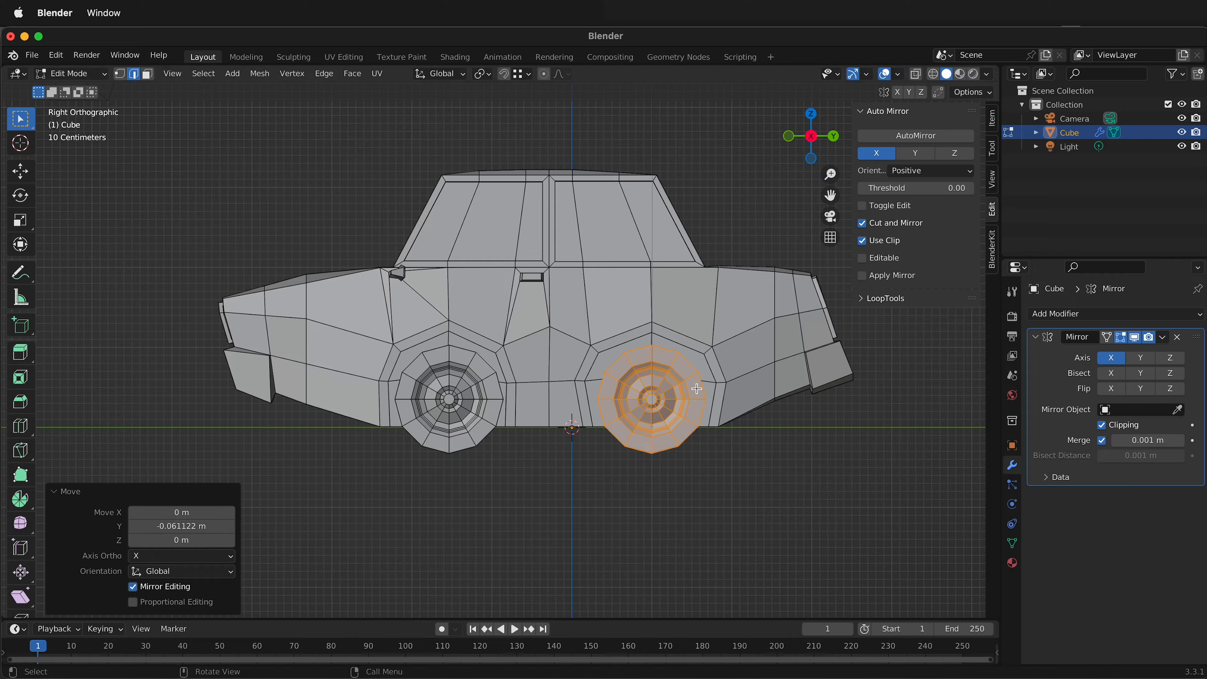
Narrow the rear wheel arch by scaling the angled rim faces on its two sides to about 0.88 along global Y.
scroll(697, 390, "up", 2)
middle_click_drag(723, 376, 668, 379)
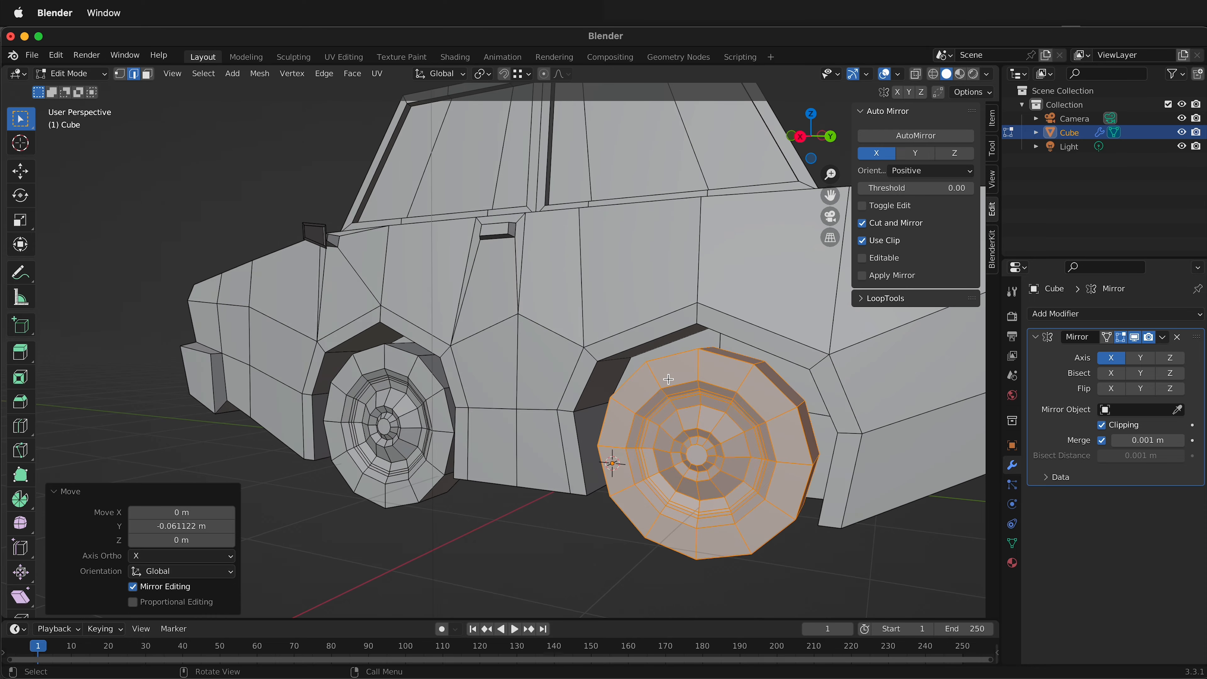
key("3")
left_click(600, 391)
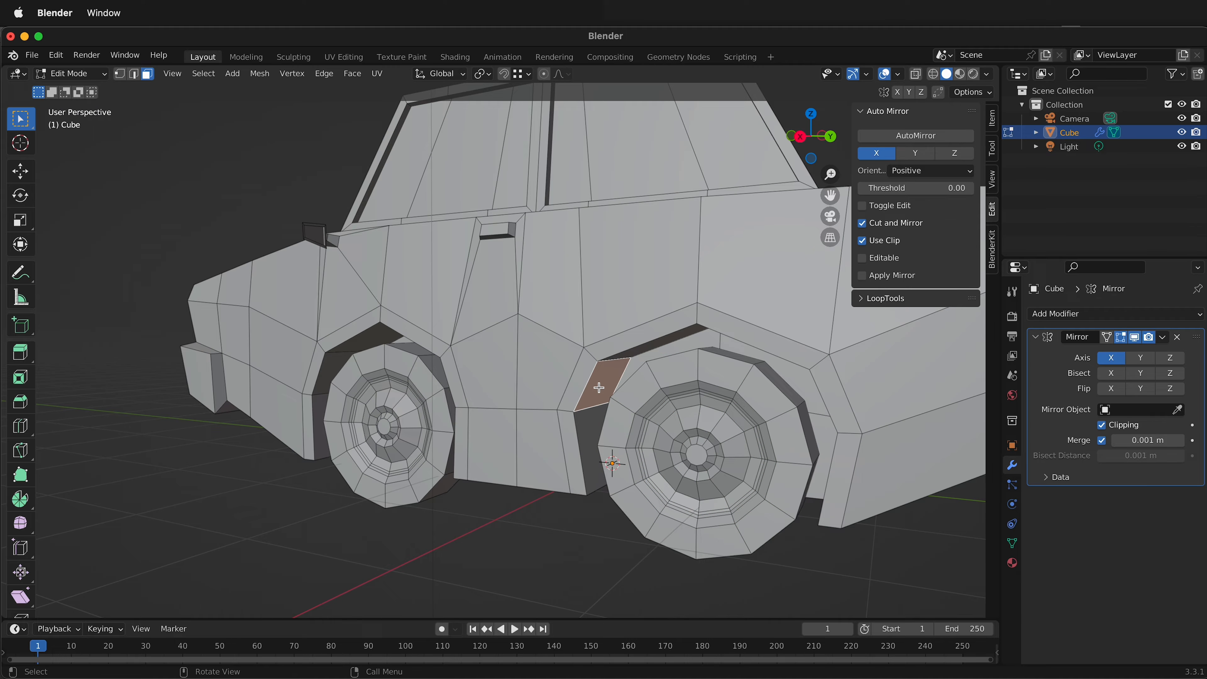
left_click(580, 386, "shift")
left_click(835, 391, "shift")
middle_click_drag(835, 391, 829, 376)
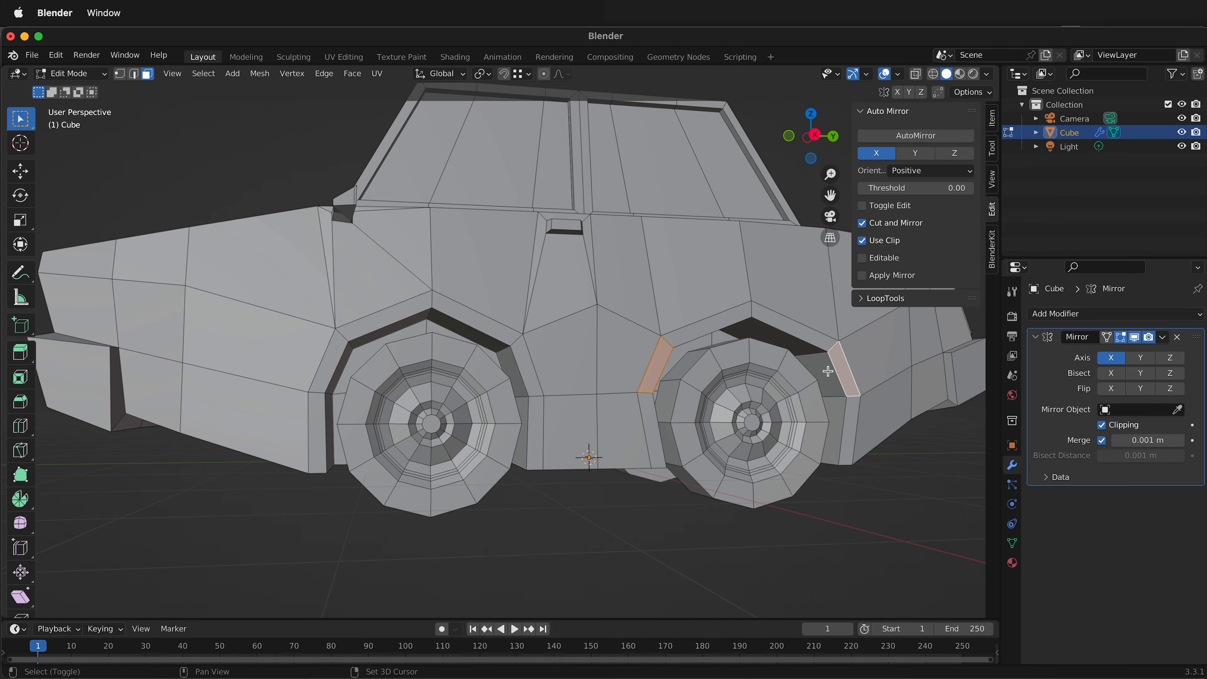
left_click(814, 136)
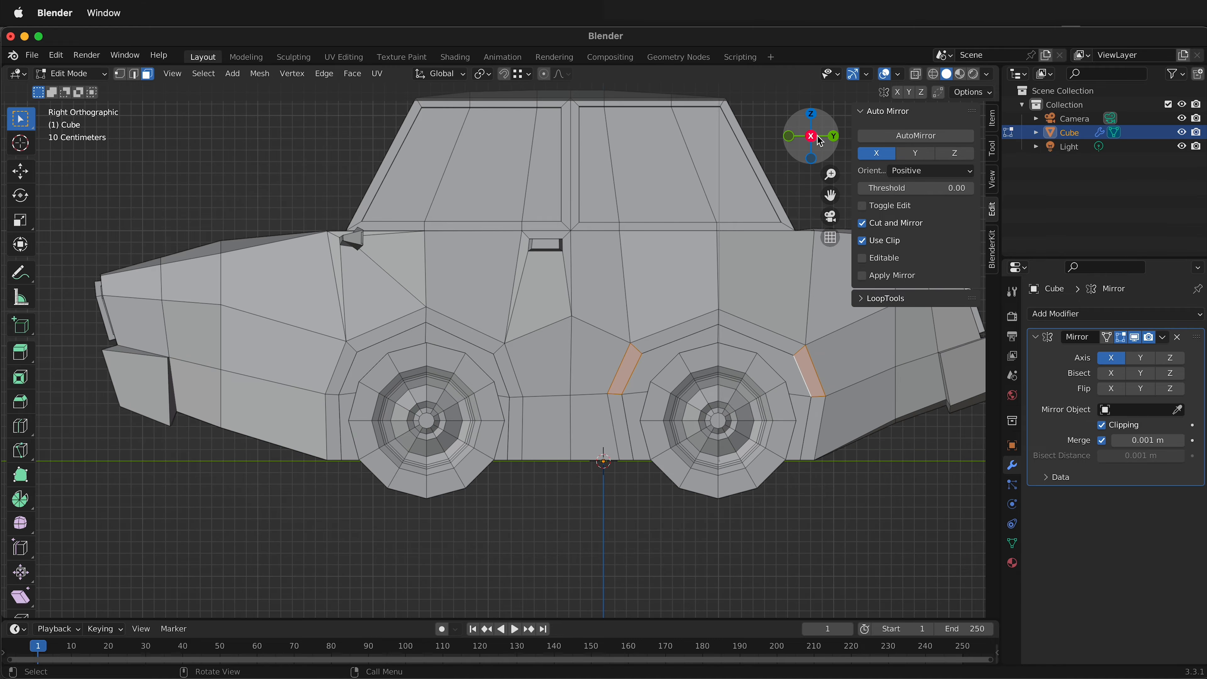
key("s")
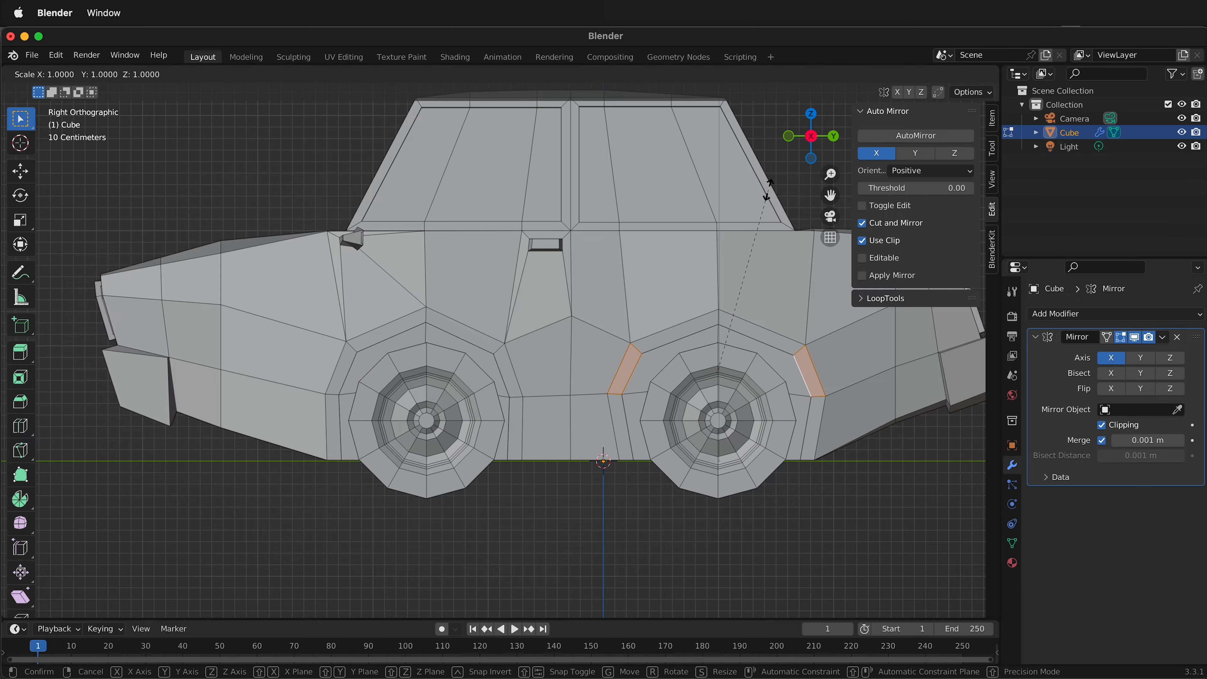
key("y")
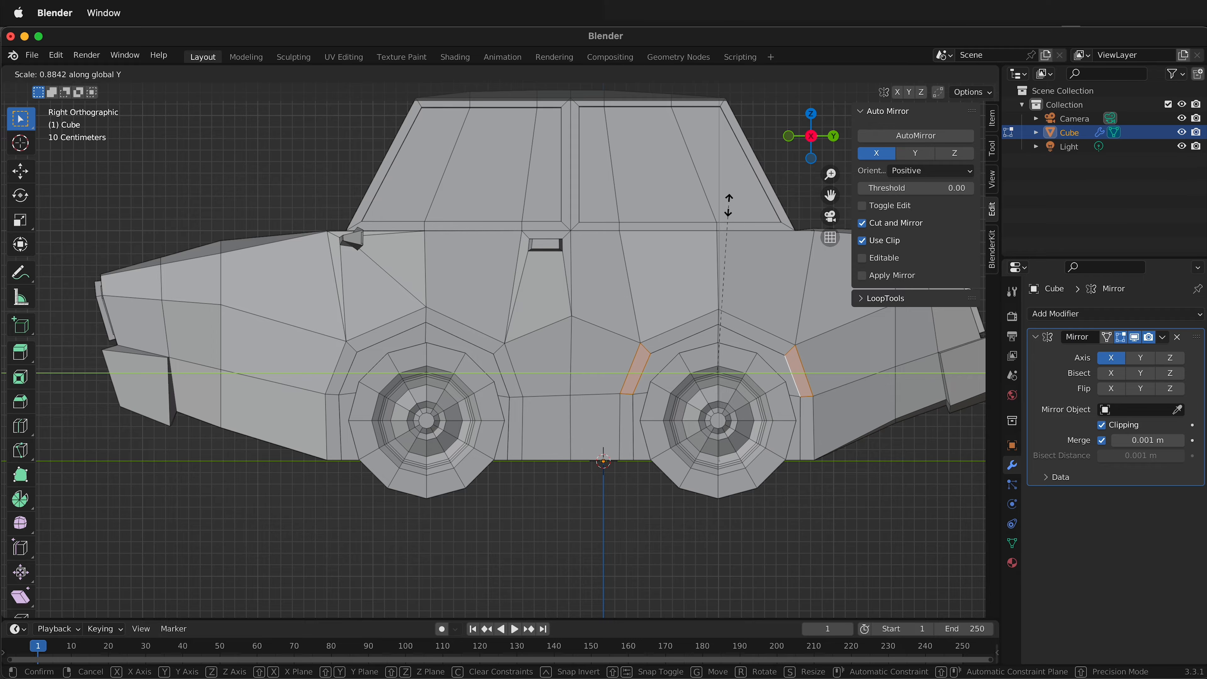
left_click(728, 205)
Lower the short edge at the peak of the rear wheel arch about -0.087 m along global Z.
middle_click_drag(720, 325, 739, 311)
left_click(741, 307)
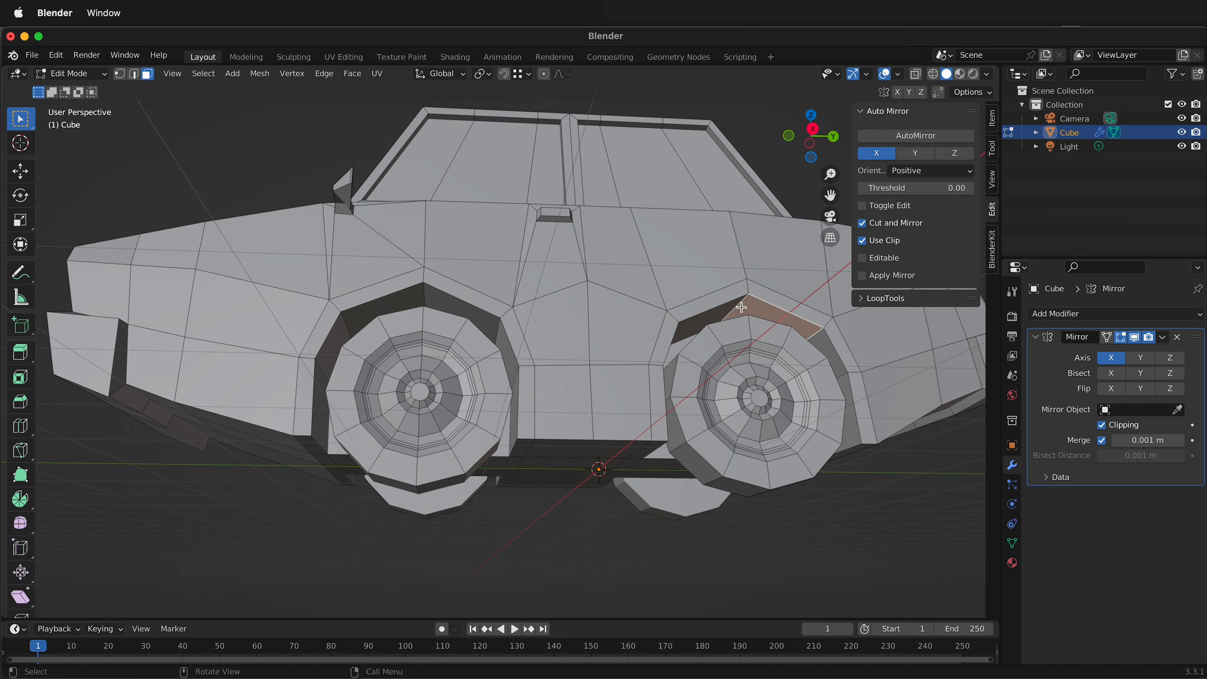
key("2")
left_click(748, 287)
left_click(737, 307, "shift")
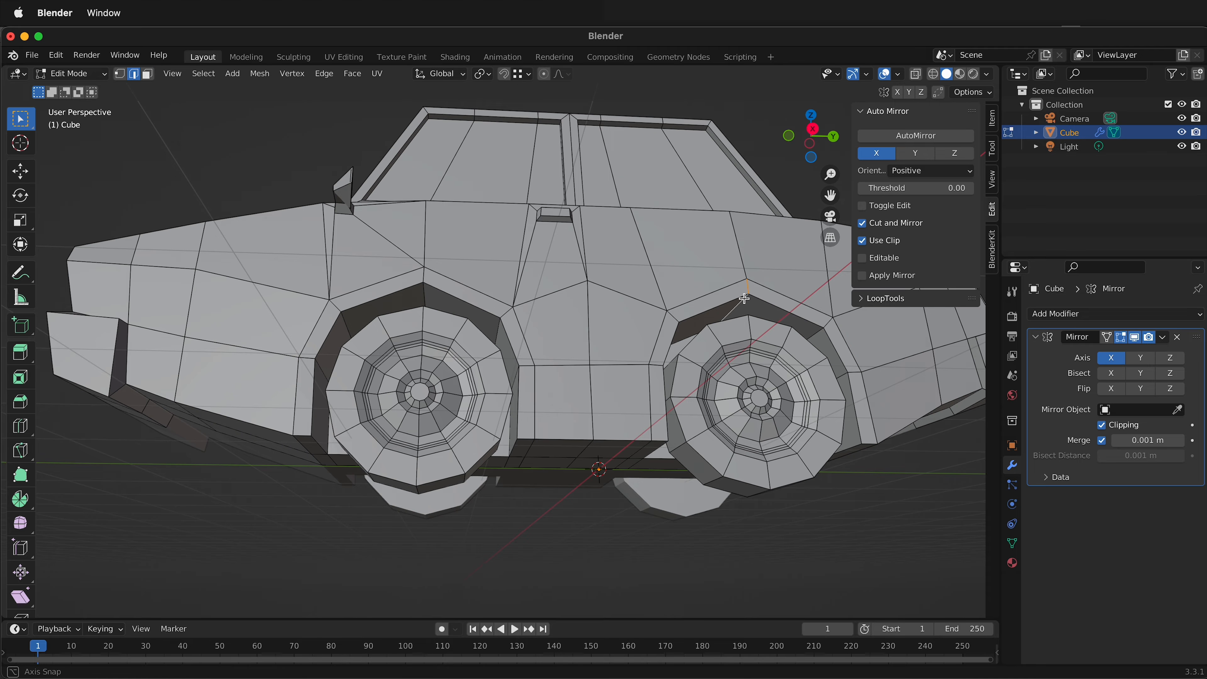
middle_click_drag(744, 298, 718, 327)
key("g")
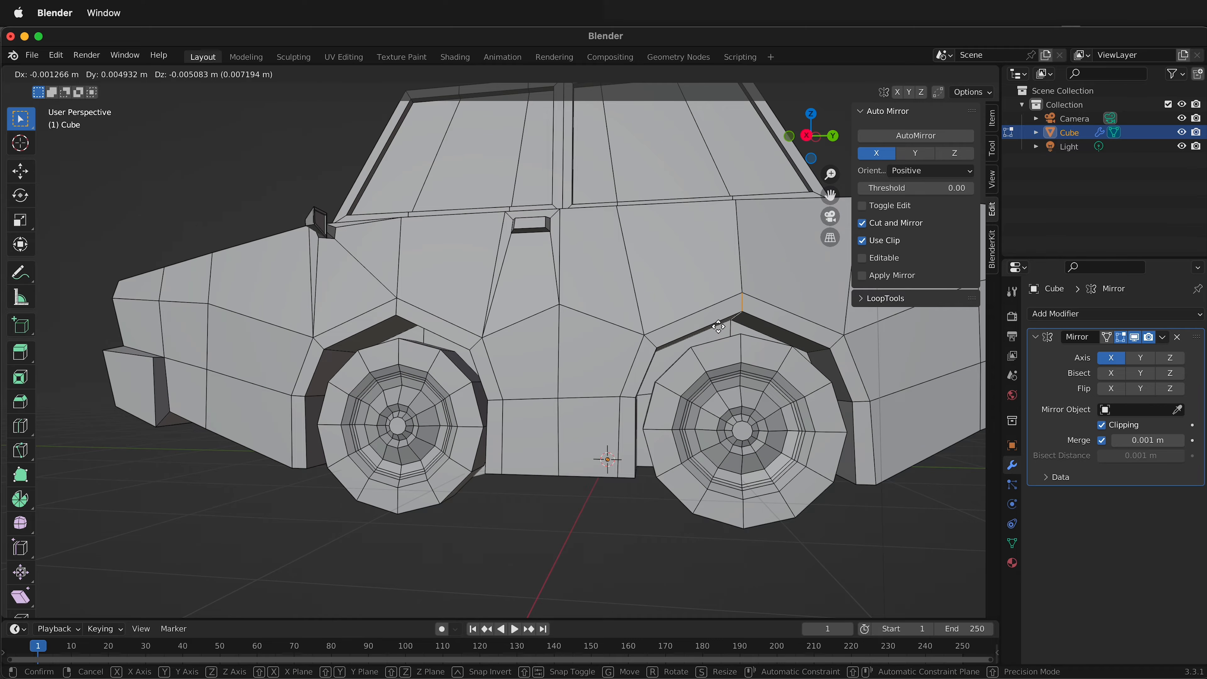
key("z")
left_click(720, 337)
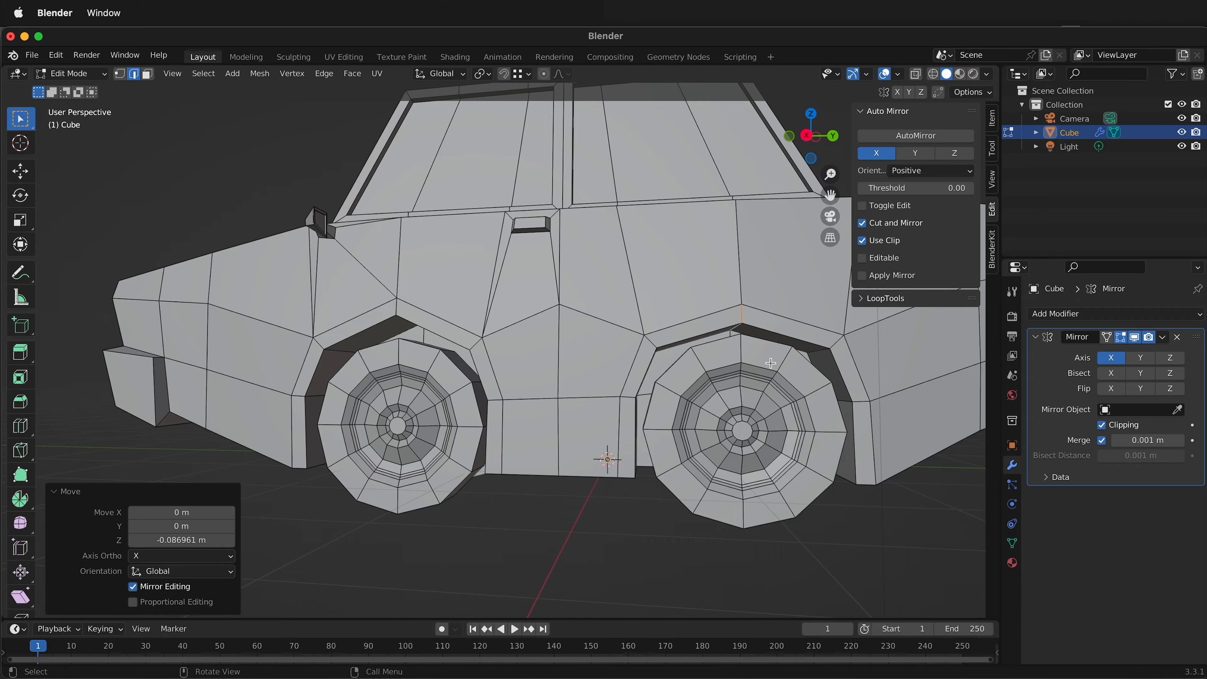
Inset the side body face above the rear half of the rear wheel by about 0.115 m.
middle_click_drag(667, 413, 705, 446)
scroll(580, 418, "down", 5)
scroll(646, 317, "up", 3)
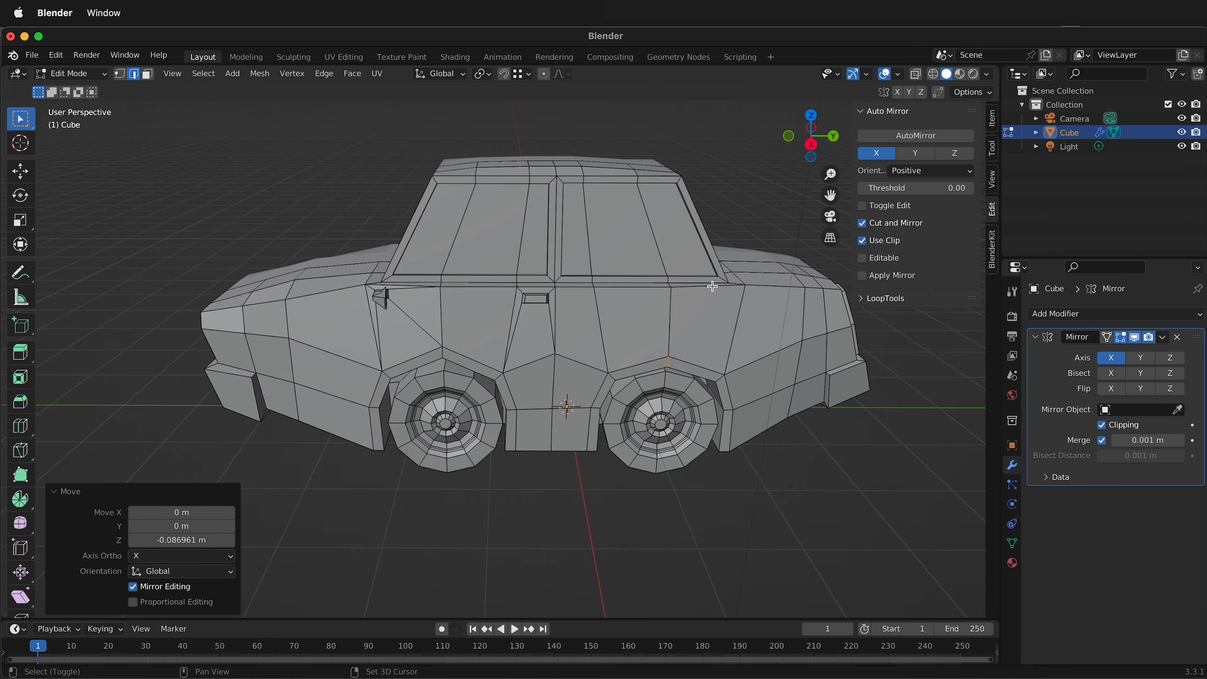
middle_click_drag(713, 287, 633, 321)
scroll(642, 297, "up", 2)
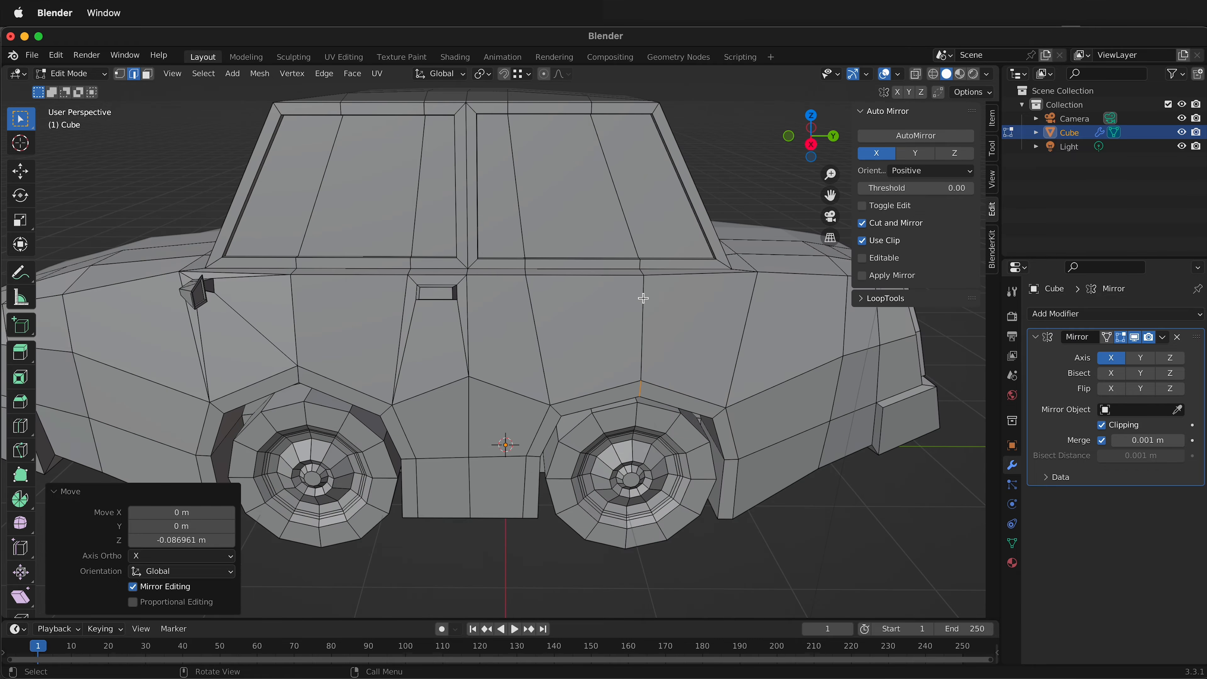
left_click(682, 320)
key("3")
left_click(680, 321)
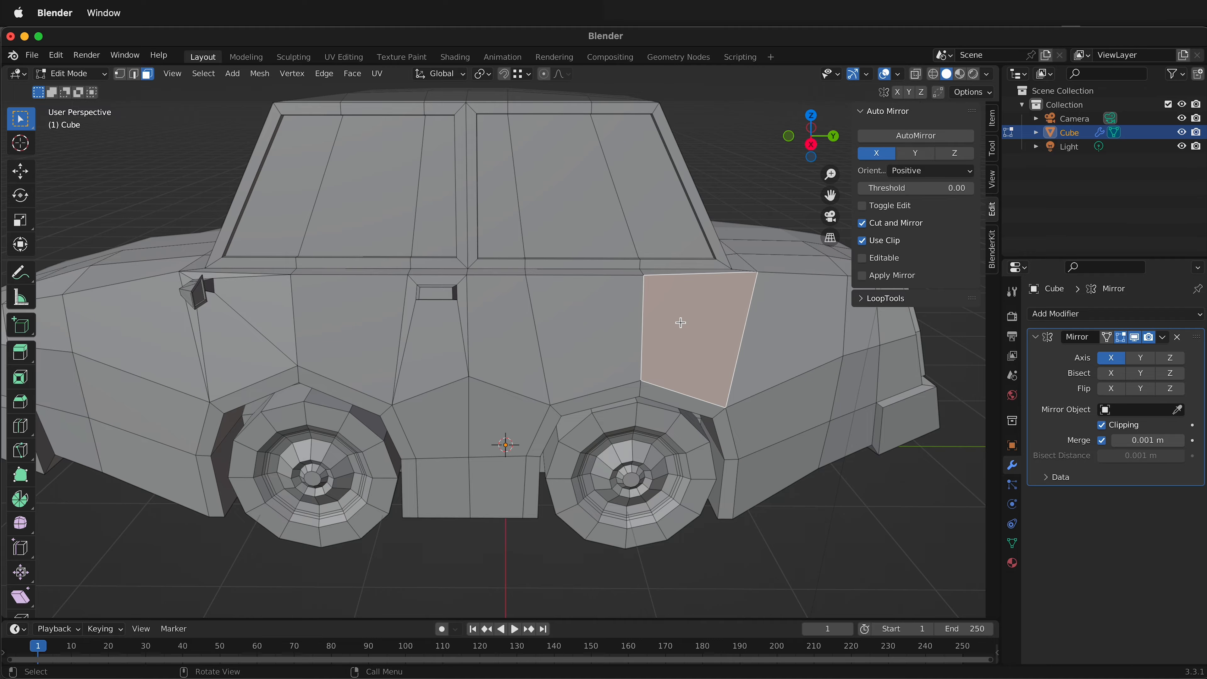
key("i")
left_click(687, 327)
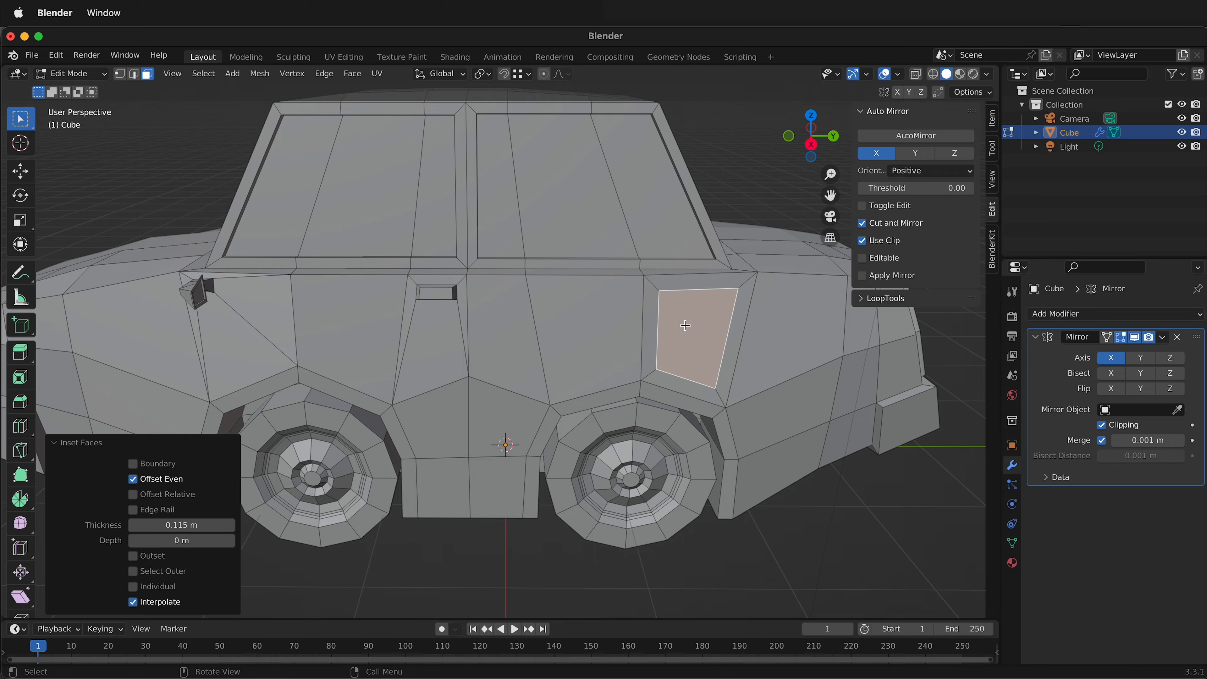
Slide the inset face's two lower corner vertices up close to its top edge, by factors of about 0.914 and 0.88.
key("1")
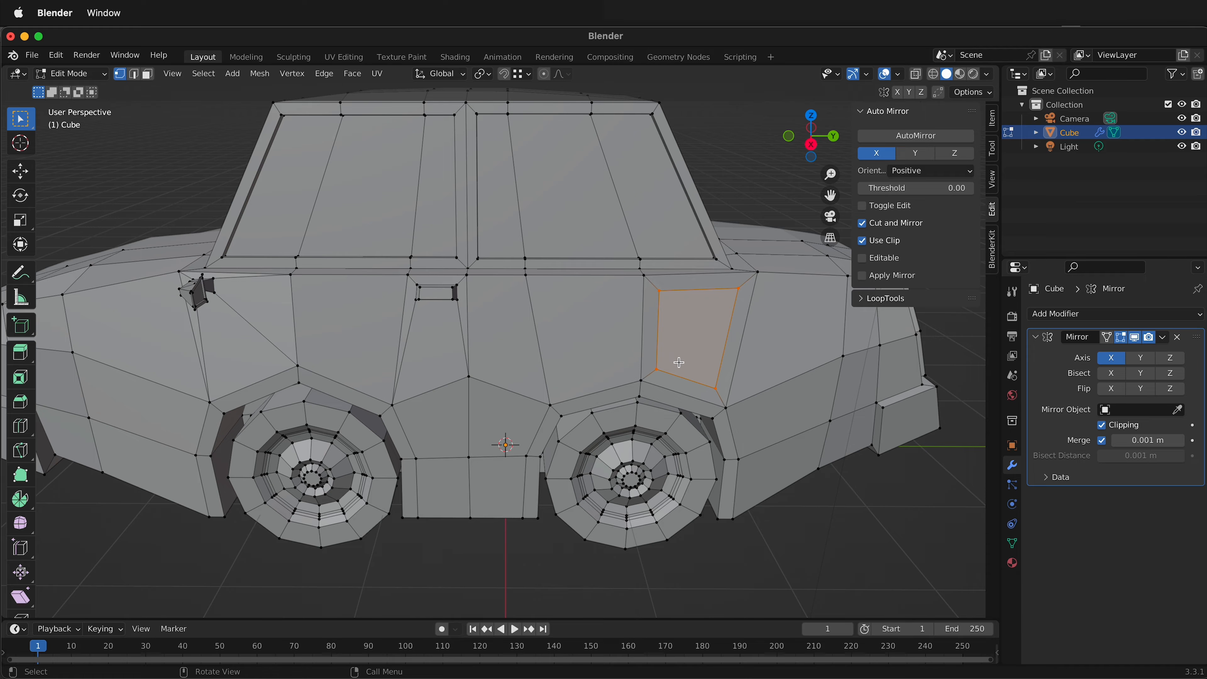
left_click(658, 369)
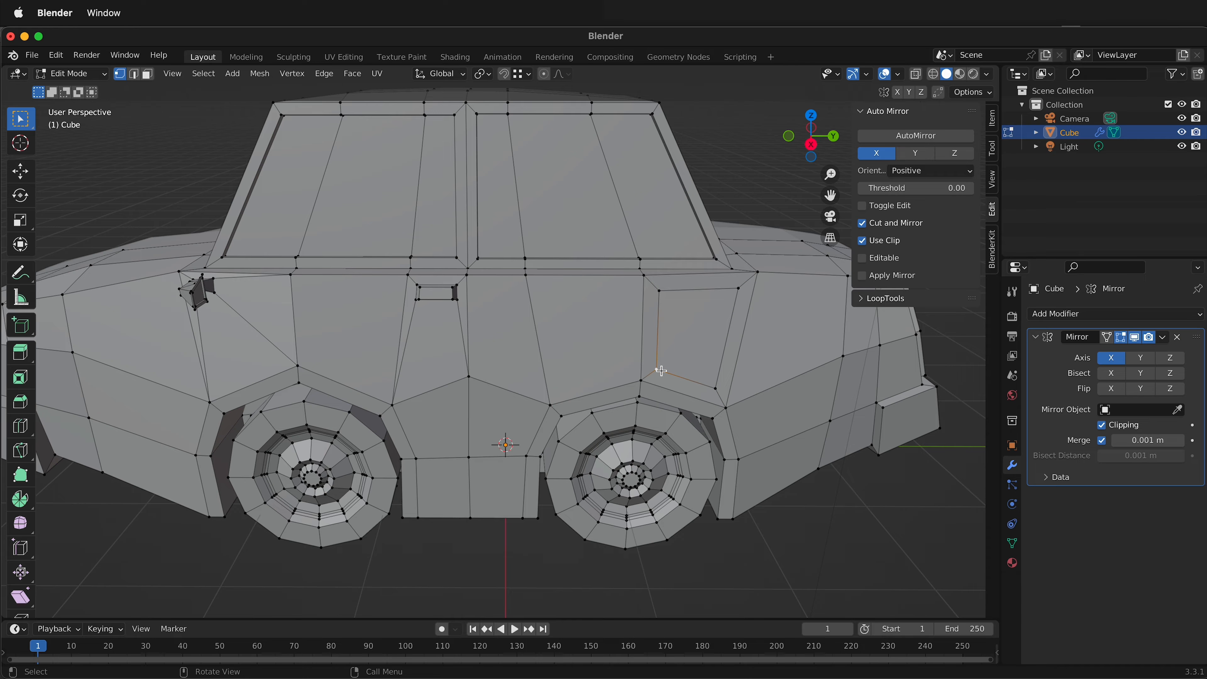
key("shift+v")
left_click(662, 298)
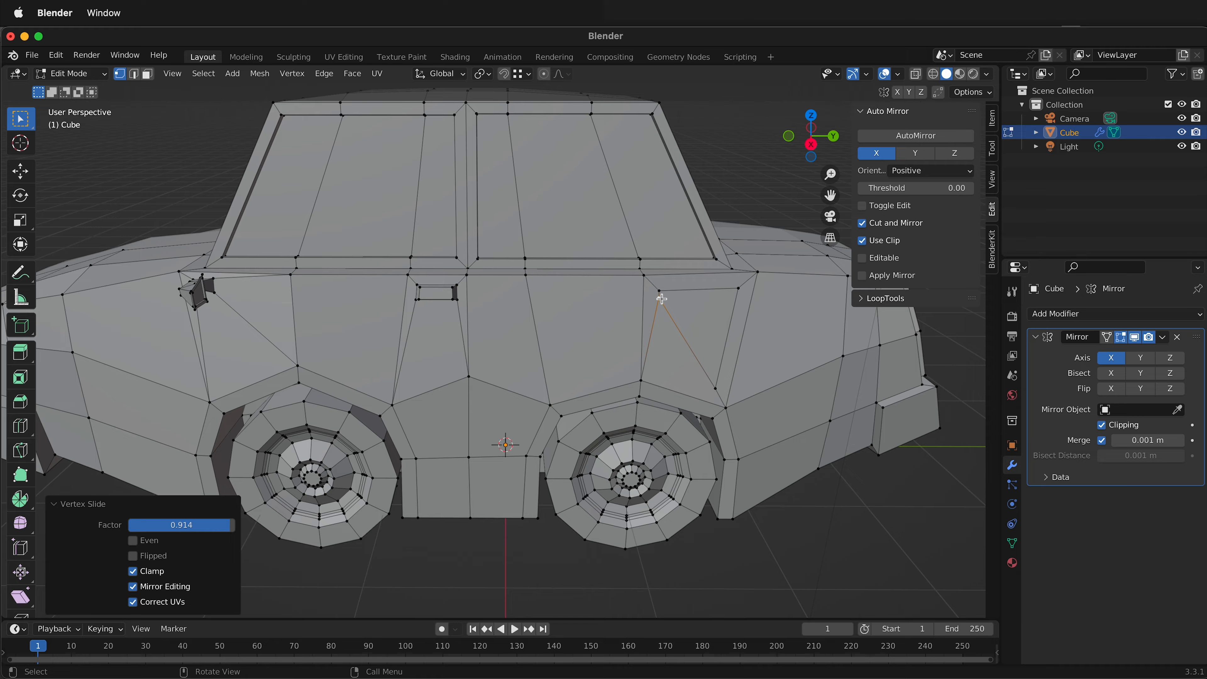
left_click(718, 388)
key("shift+v")
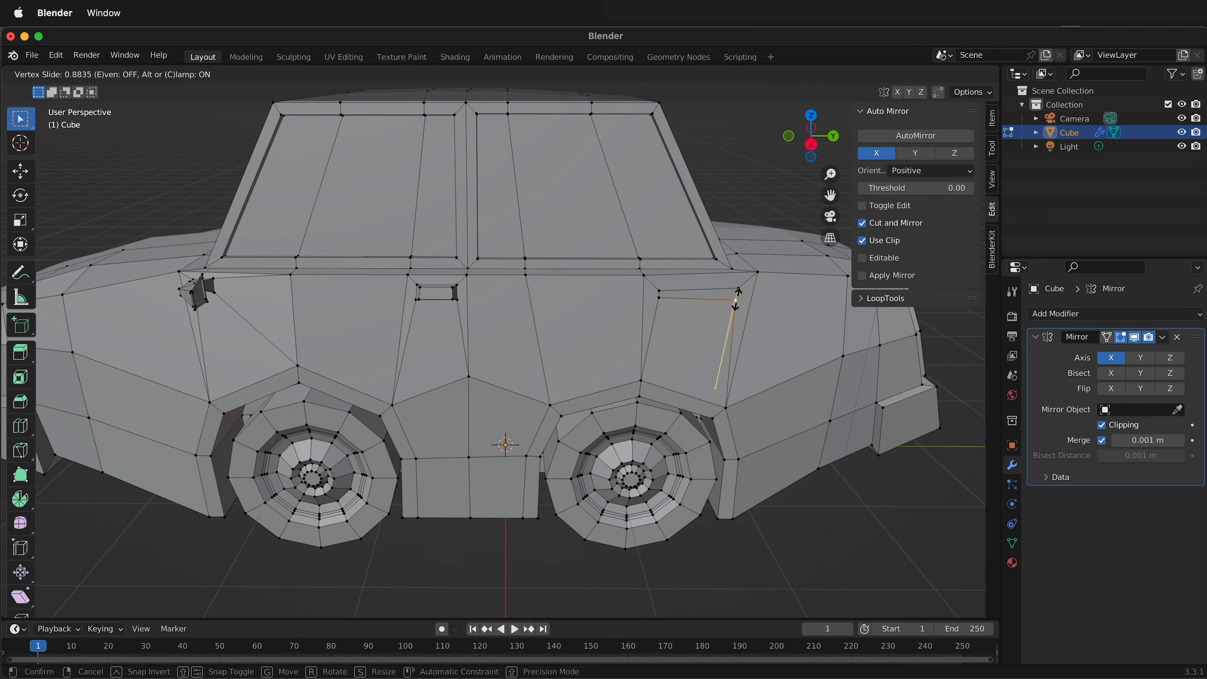
left_click(735, 300)
Shorten the thin inset strip to handle length by sliding its upper rear vertex forward and moving the lower one about -0.291 m along Y.
left_click(739, 288)
key("shift+v")
left_click(705, 289)
left_click(736, 300)
key("g")
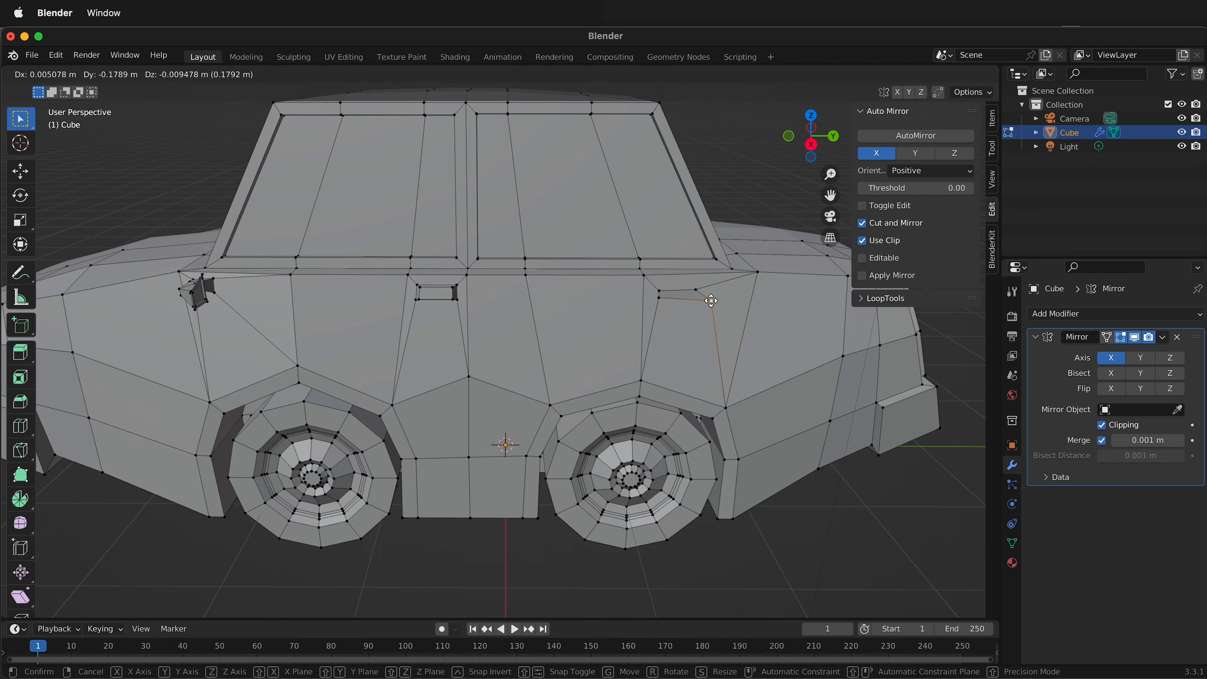
left_click(695, 300)
Flatten the rear handle strip and the body faces surrounding it with LoopTools, using the Best fit plane.
middle_click_drag(696, 299, 615, 355)
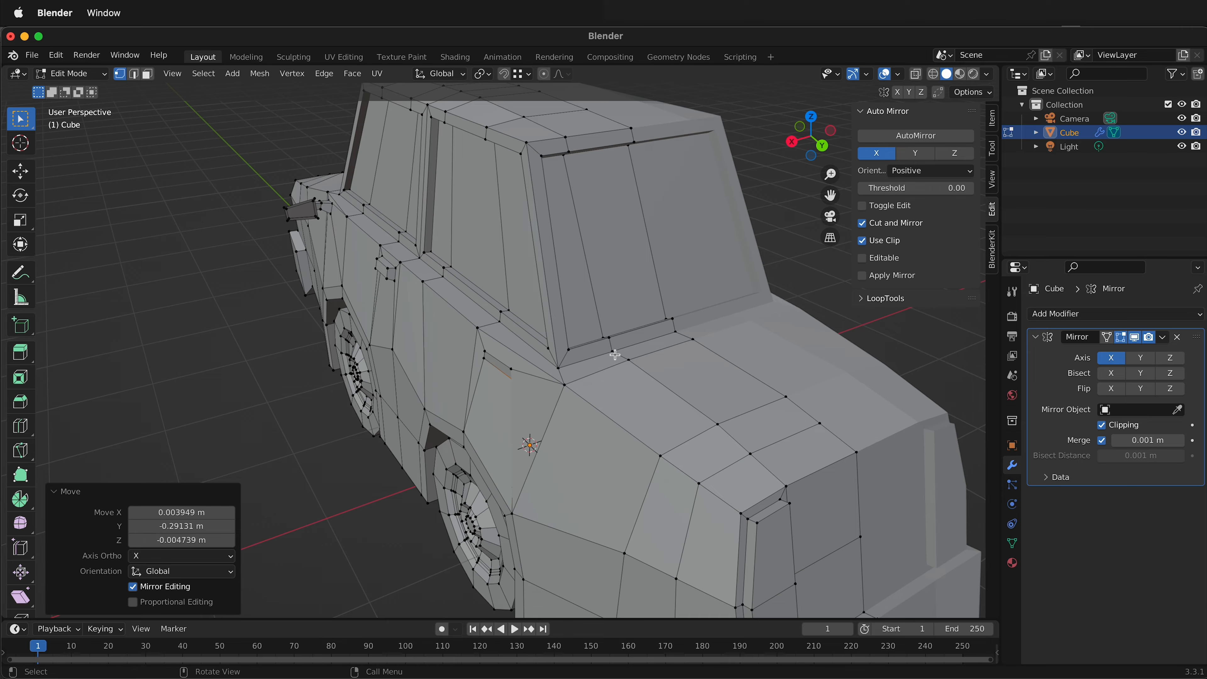
key("3")
left_click(504, 409, "shift")
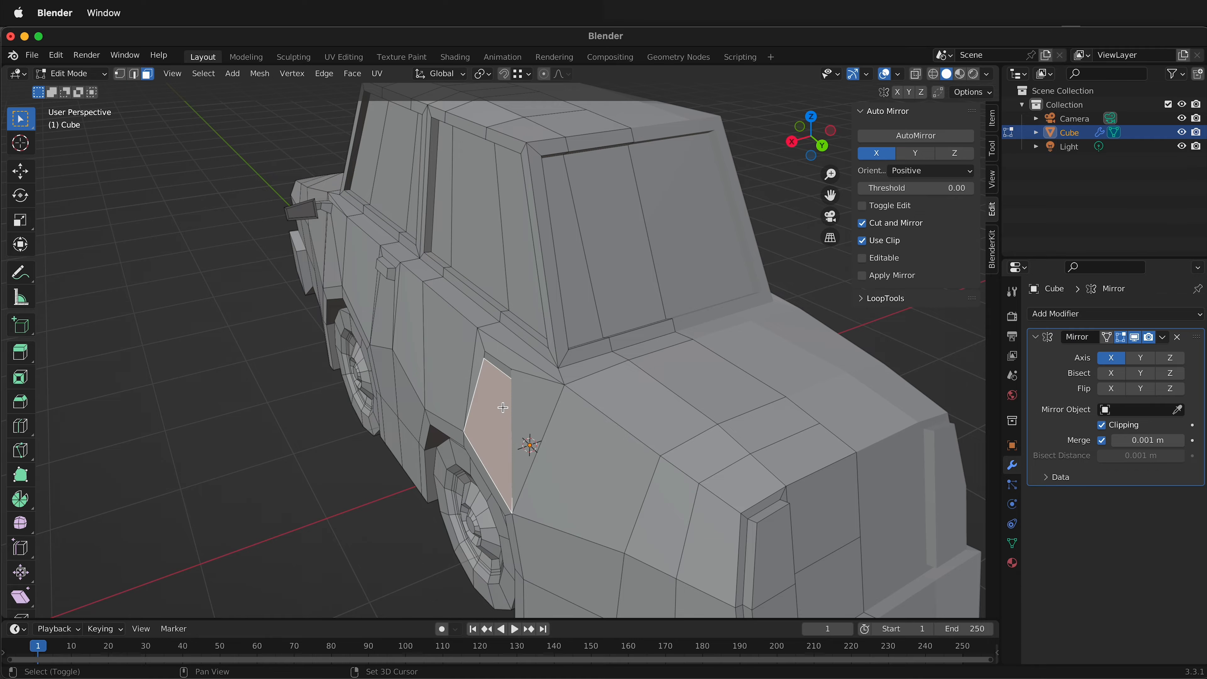
left_click(499, 358, "shift")
left_click(498, 365, "shift")
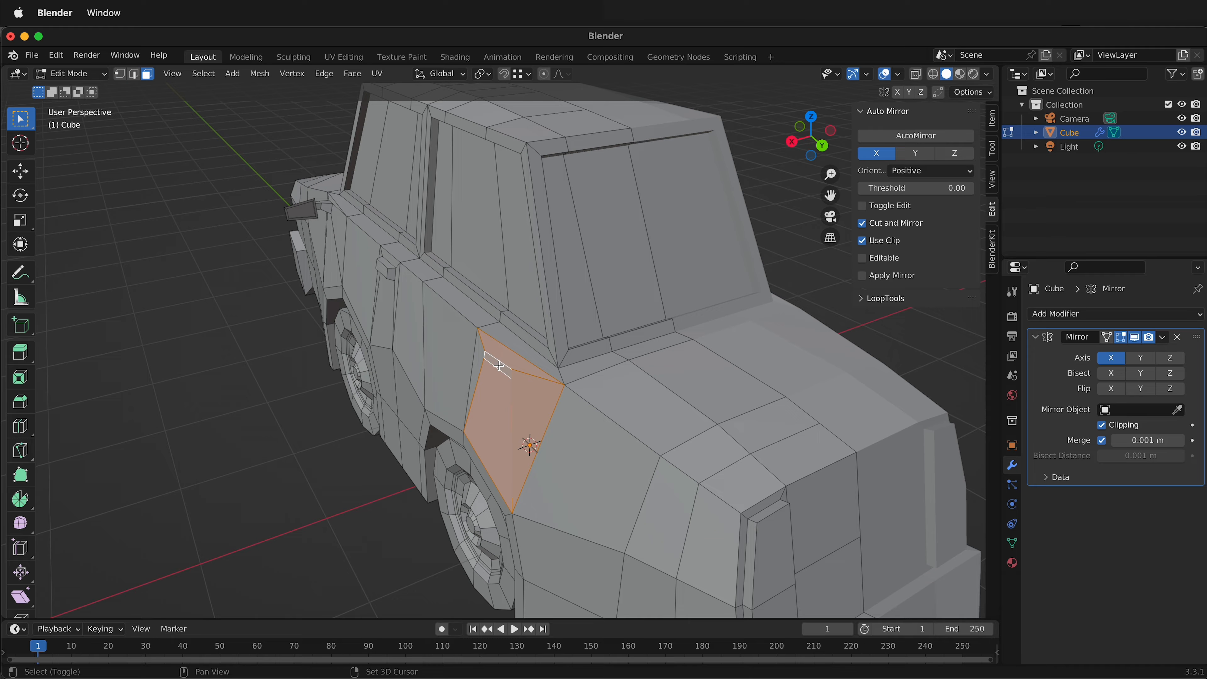
right_click(481, 359)
mouse_move(476, 359)
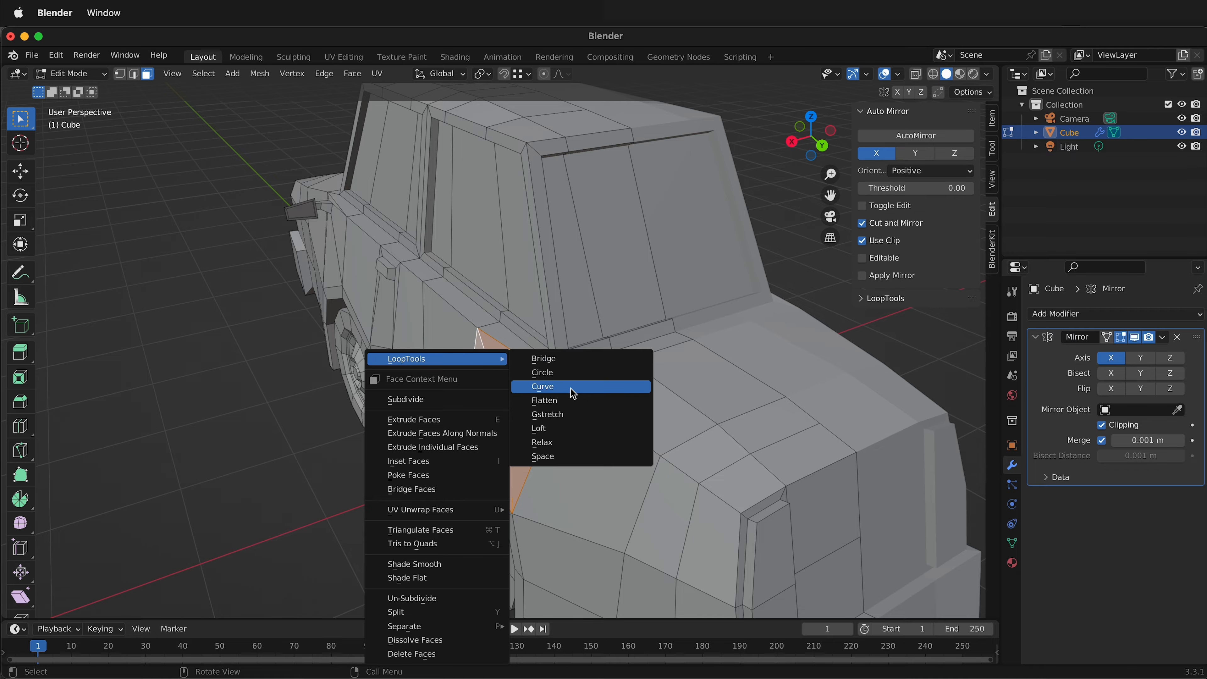
left_click(562, 401)
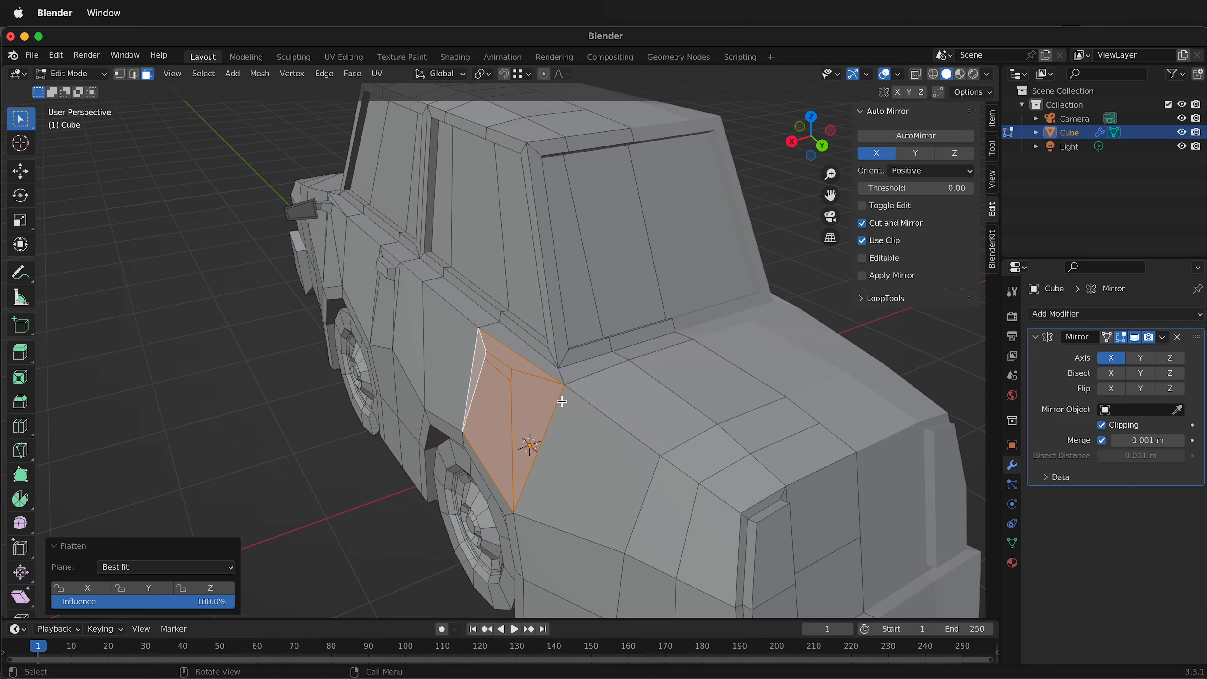
Extrude the rear door handle strip outward about 0.06 m along its normal and scale down its outer face.
left_click(500, 366)
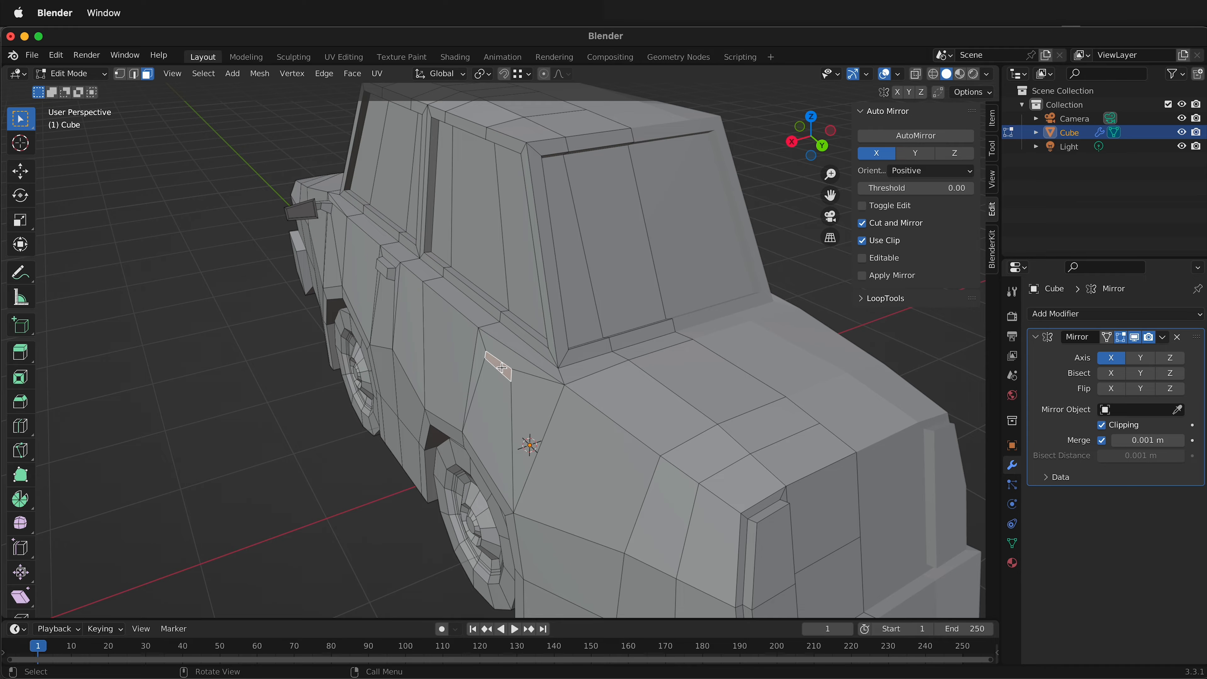
key("e")
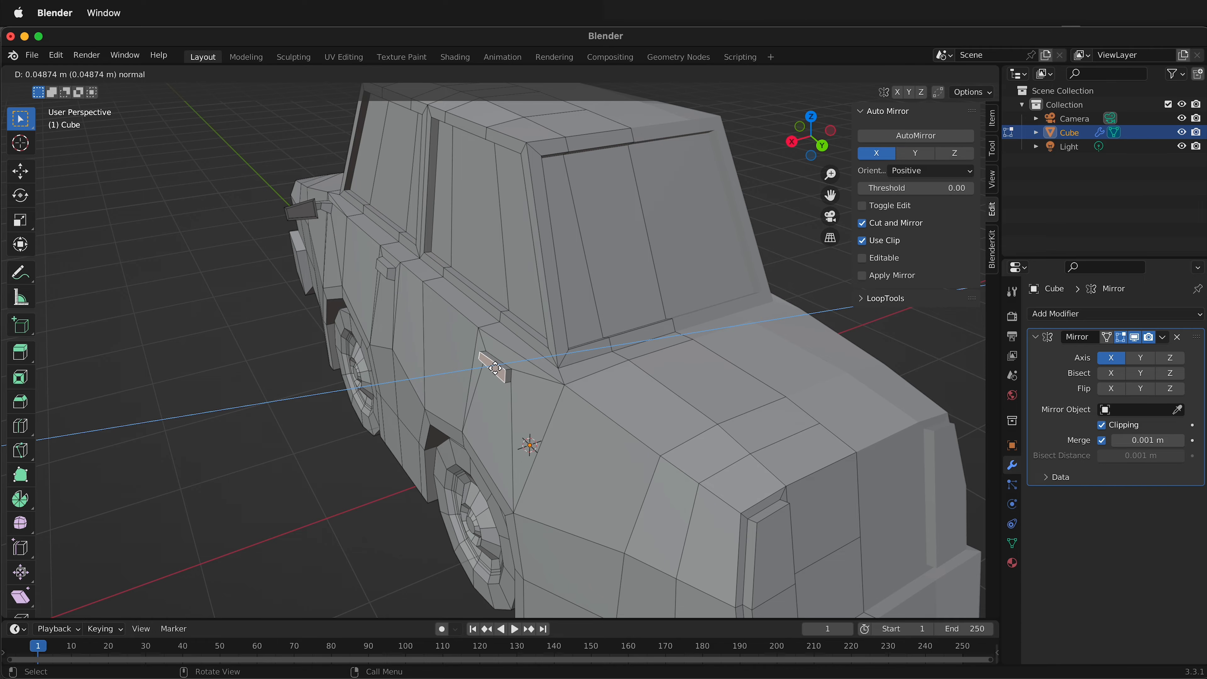
left_click(494, 367)
key("s")
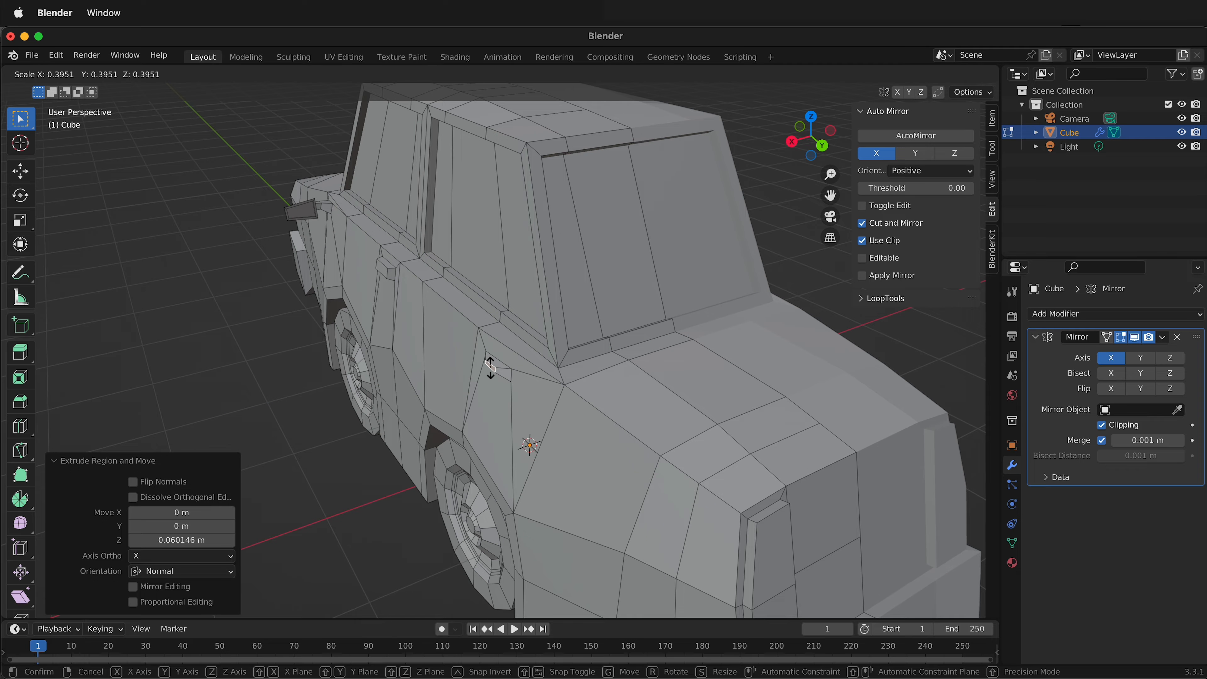
left_click(465, 380)
middle_click_drag(464, 379, 472, 407)
Inset the lower tail-light face at the car's rear corner by about 0.026 m.
left_click(407, 412)
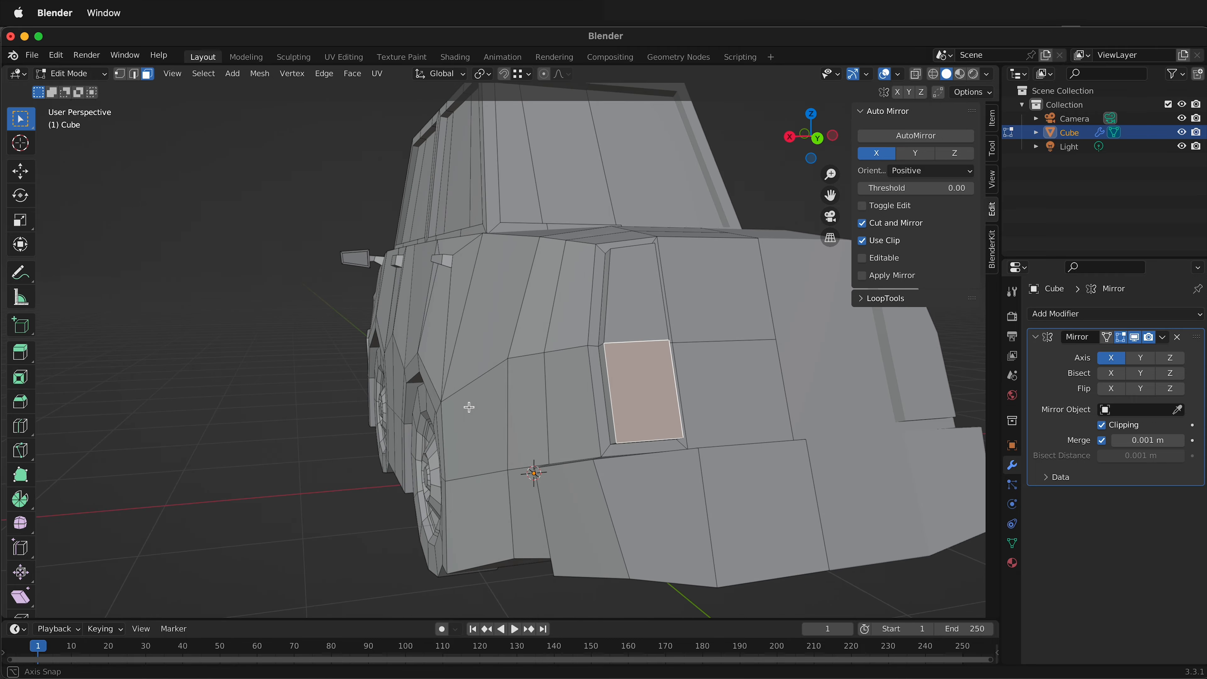
key("i")
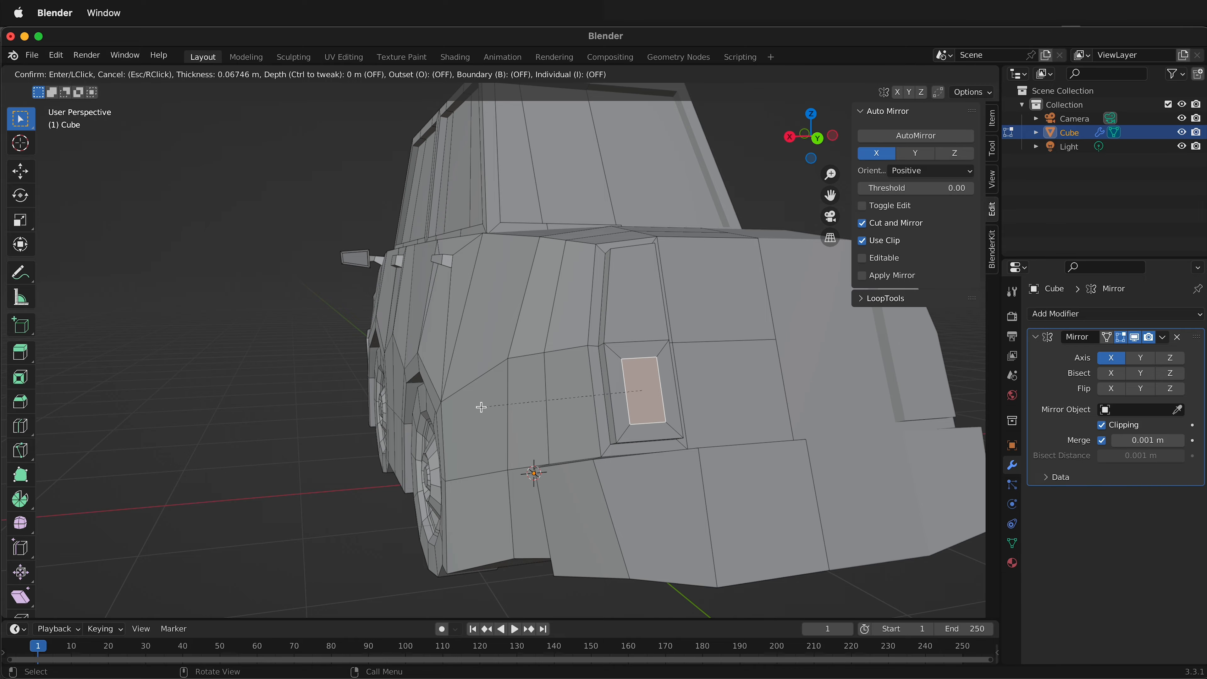
left_click(475, 409)
middle_click_drag(721, 410, 746, 410)
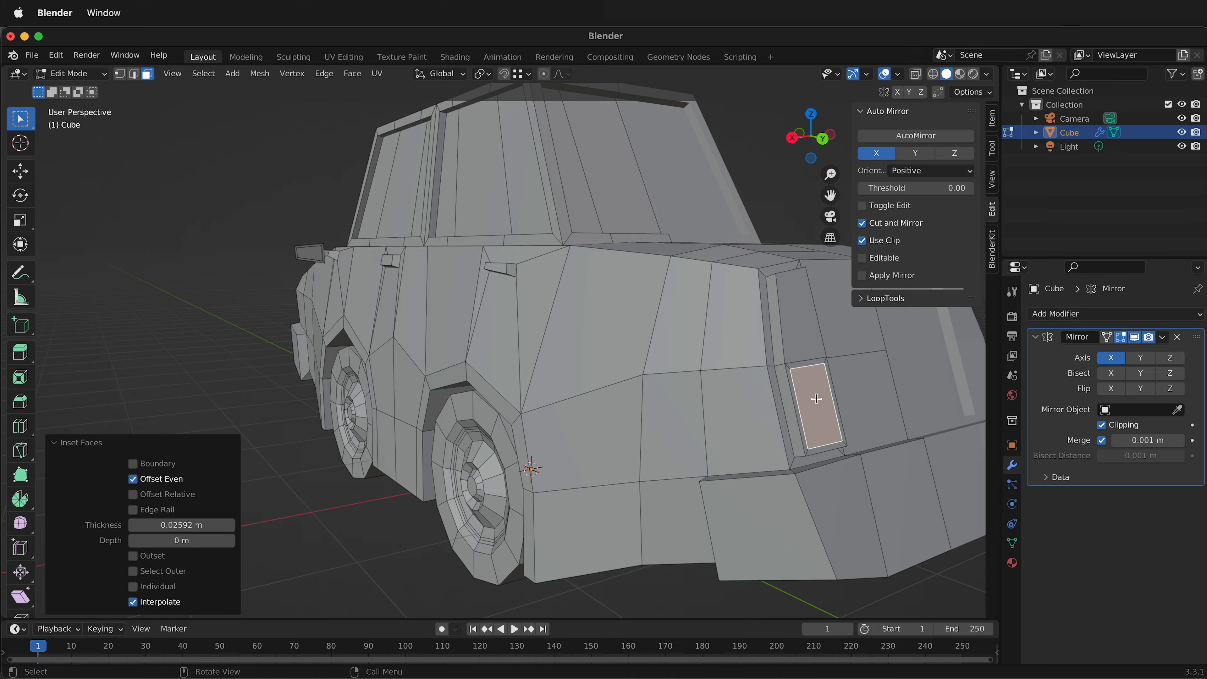
Recess the inset lower tail-light face by extruding it about -0.024 m along its normals, and clear the selection.
key("alt+e")
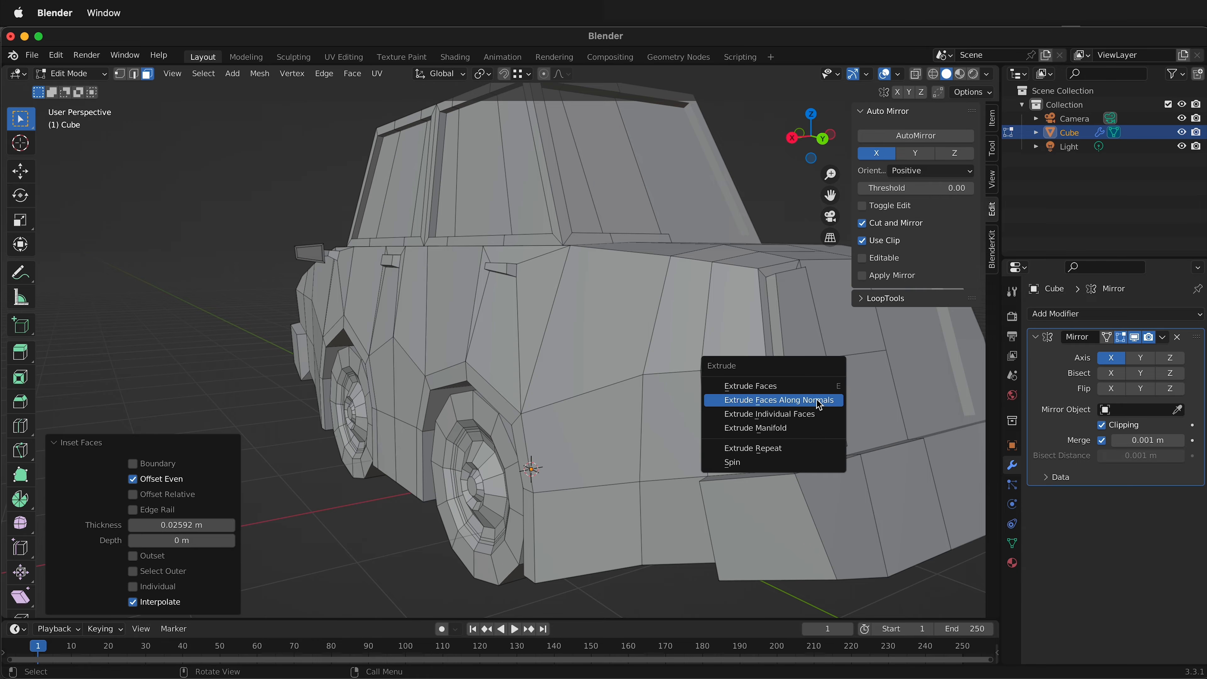
left_click(816, 399)
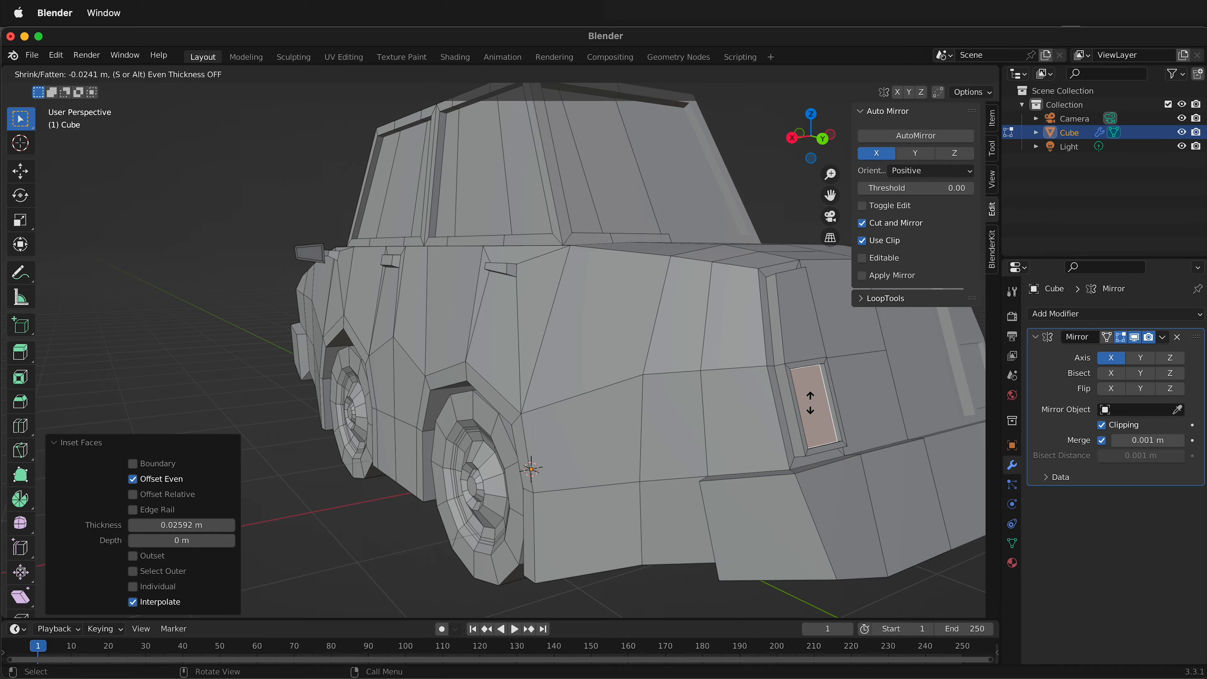
left_click(810, 403)
middle_click_drag(810, 403, 642, 437)
key("alt+a")
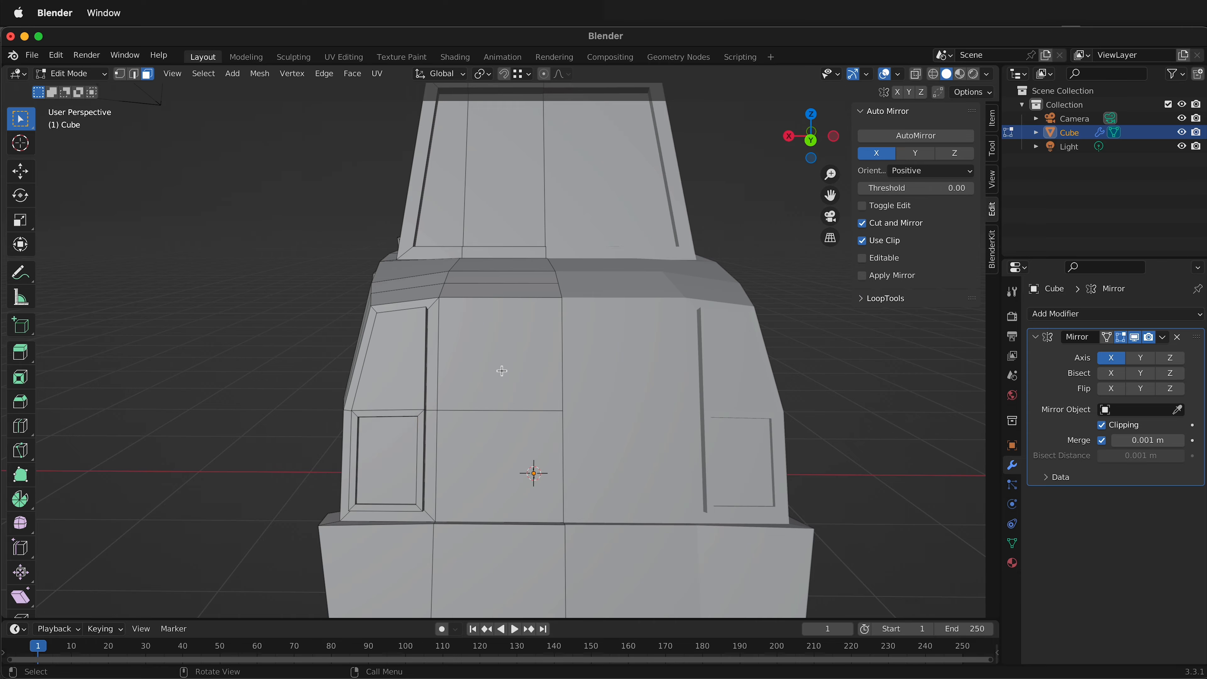
Examine the car body from the rear, the front and above the hood for areas that still need detail.
middle_click_drag(592, 469, 668, 458)
scroll(669, 458, "down", 5)
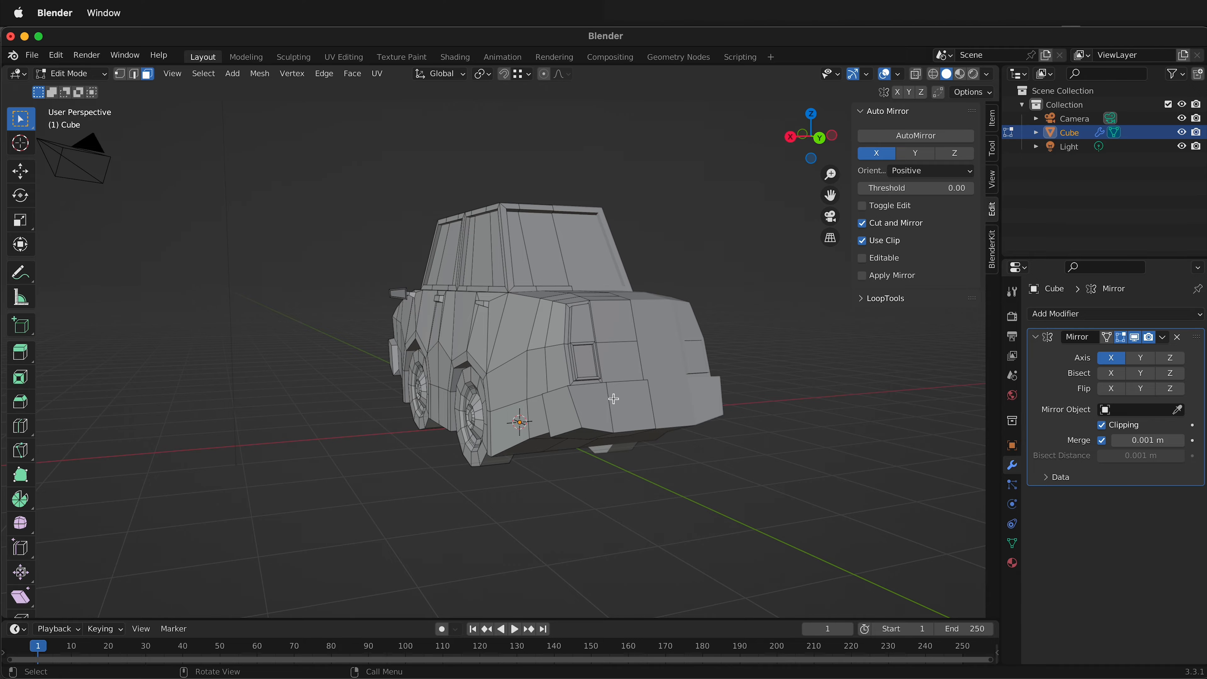
middle_click_drag(599, 383, 855, 385)
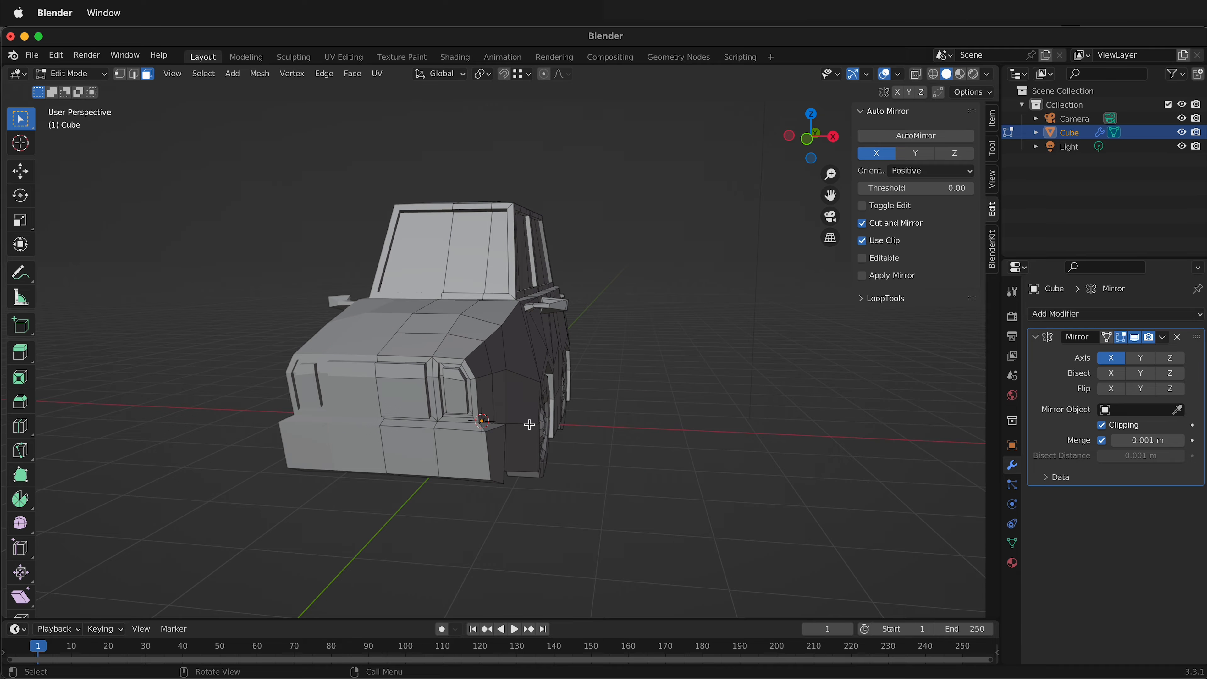
scroll(530, 424, "up", 2)
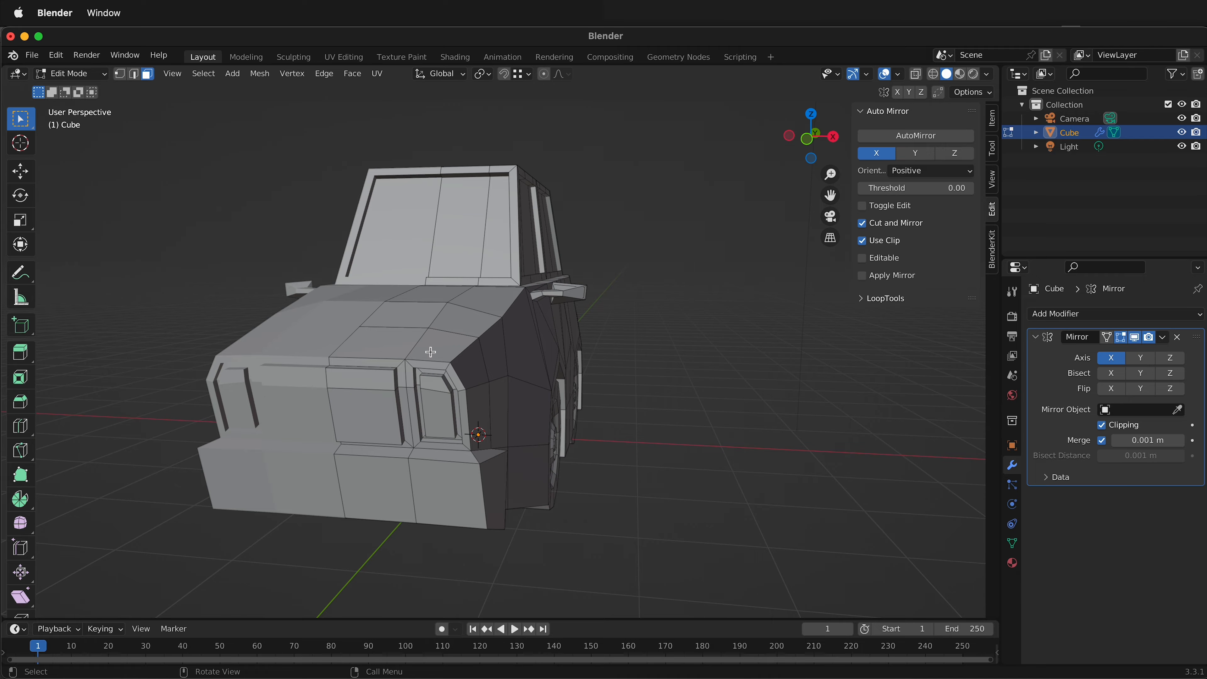
middle_click_drag(379, 435, 341, 411)
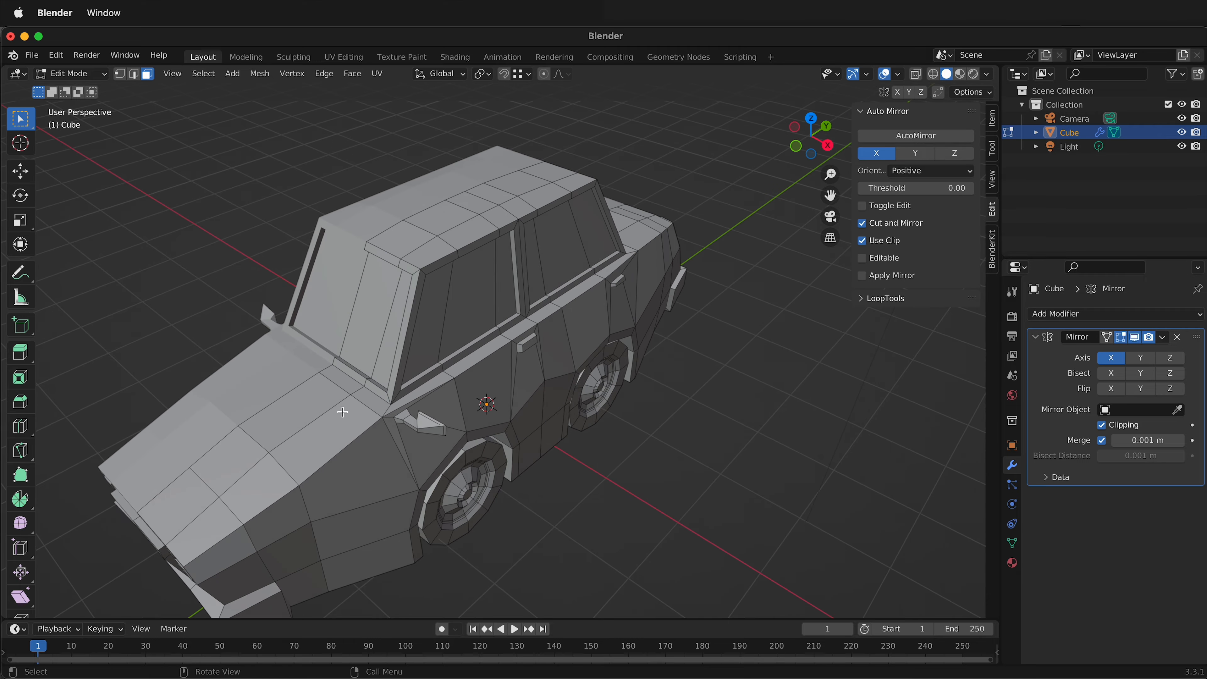
scroll(340, 405, "up", 4)
scroll(341, 405, "down", 5)
middle_click_drag(362, 430, 403, 444)
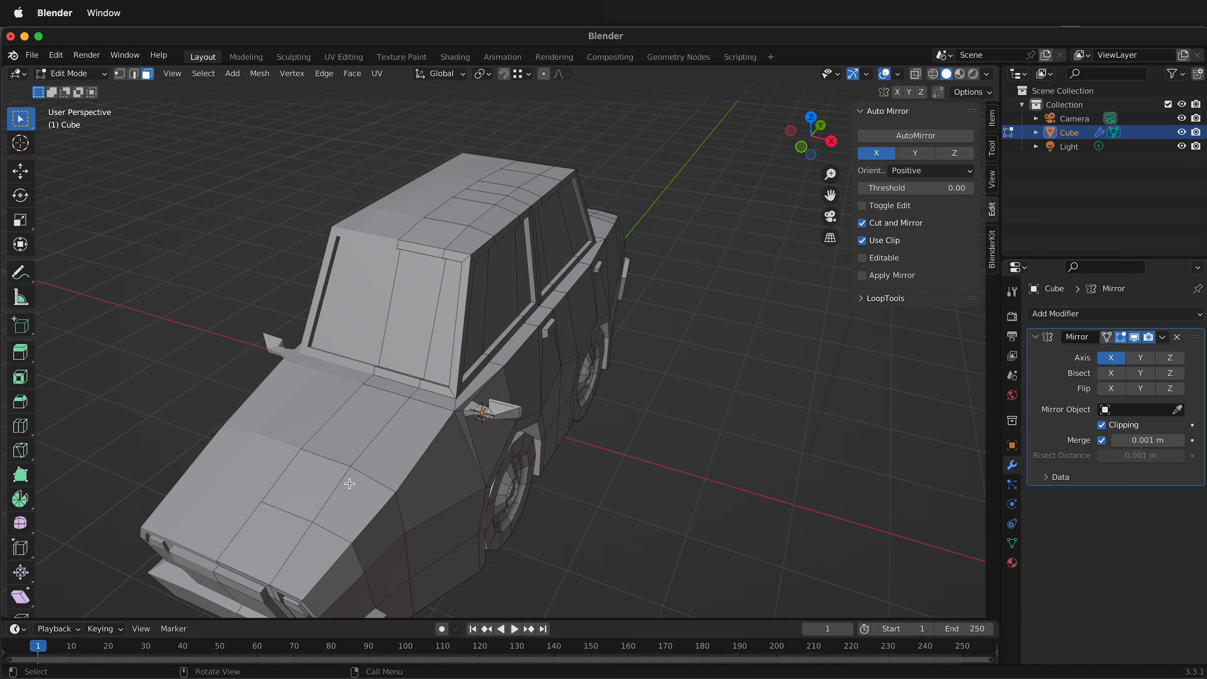
Inset the six hood faces on the modelled half together by about 0.12 m.
left_click(323, 558)
left_click(264, 548, "shift")
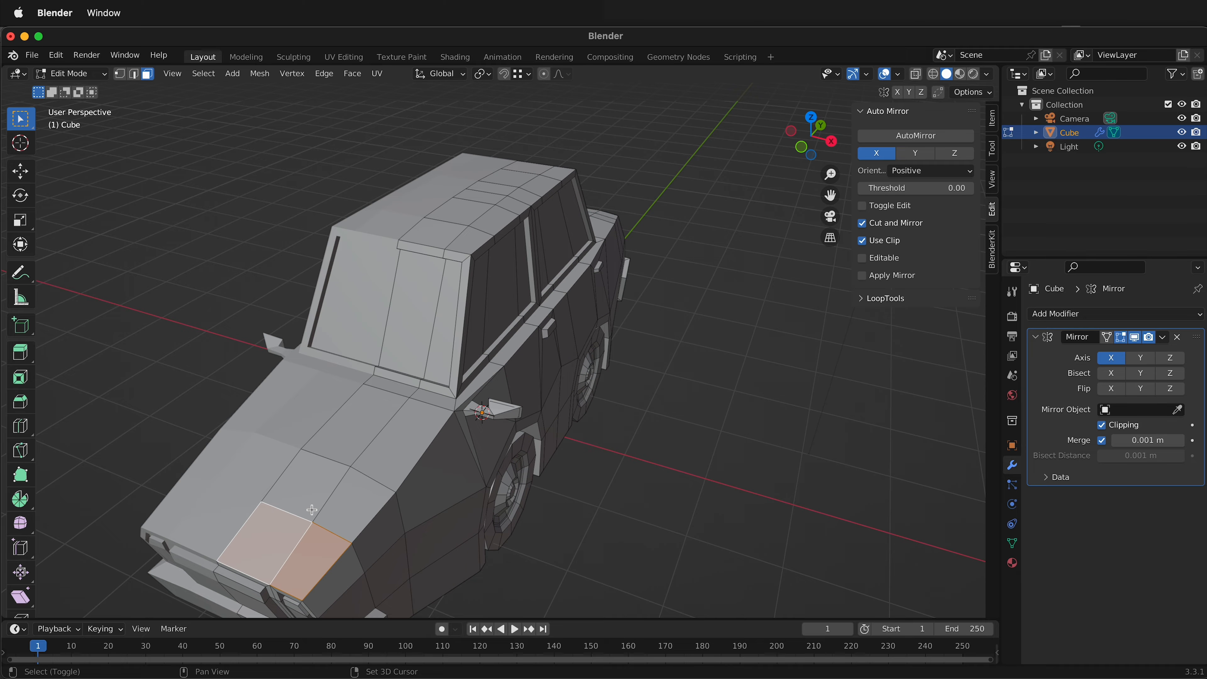
left_click(311, 508, "shift")
left_click(346, 438, "shift")
left_click(411, 433, "shift")
left_click(354, 505, "shift")
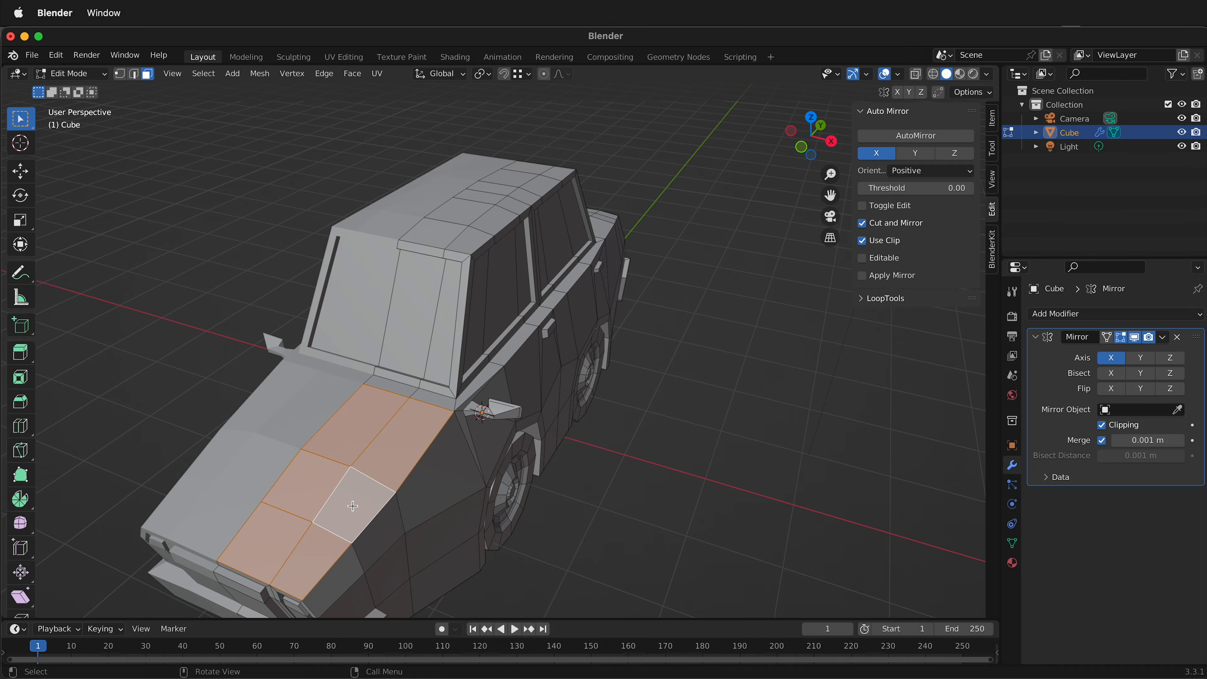
key("i")
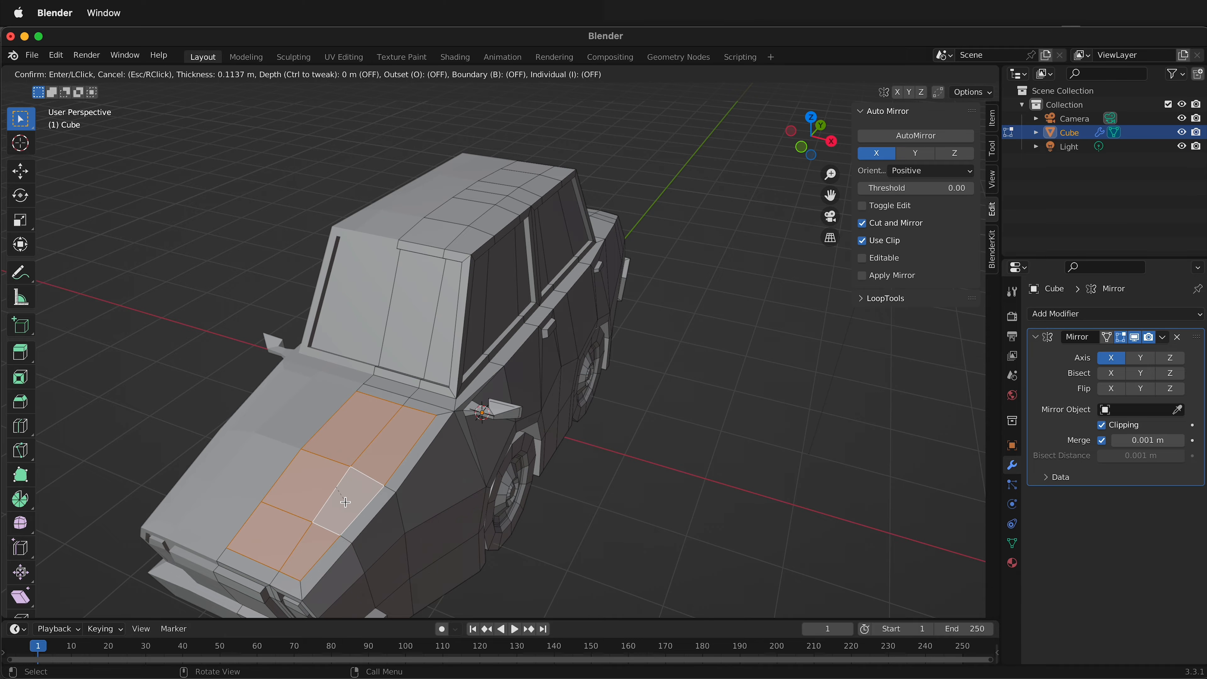
left_click(352, 507)
middle_click_drag(351, 507, 329, 476)
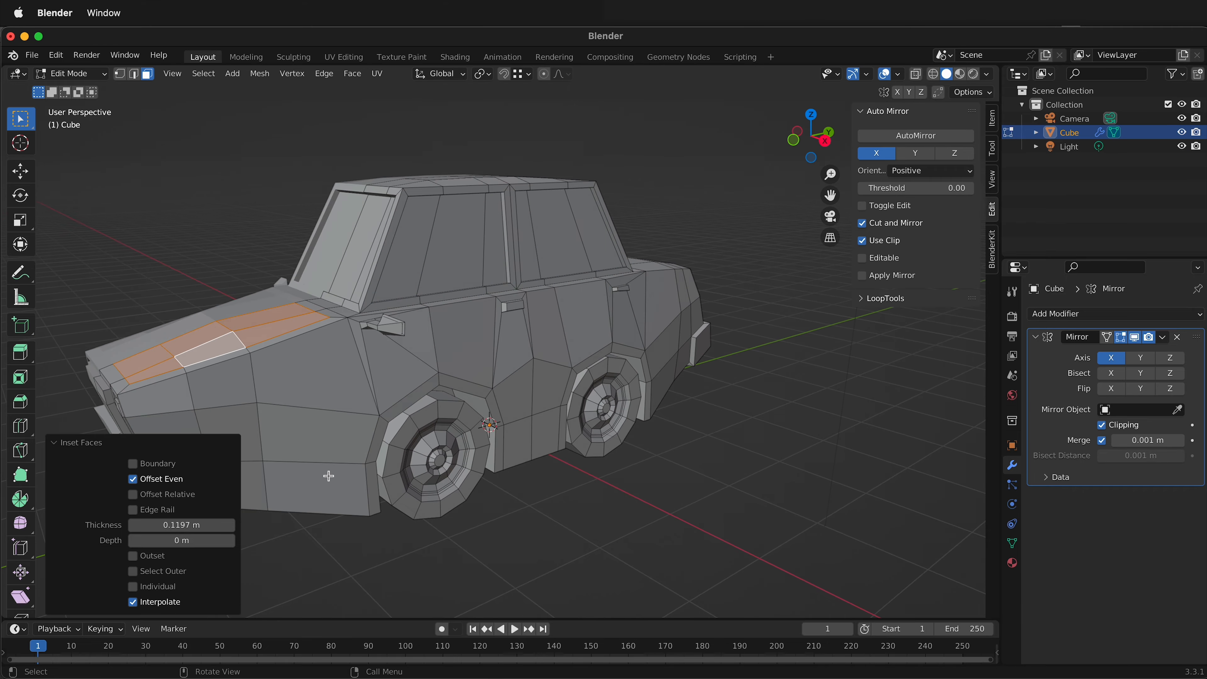
Extrude the inset hood faces along their normals with an offset of 0 m, and clear the selection.
key("alt+e")
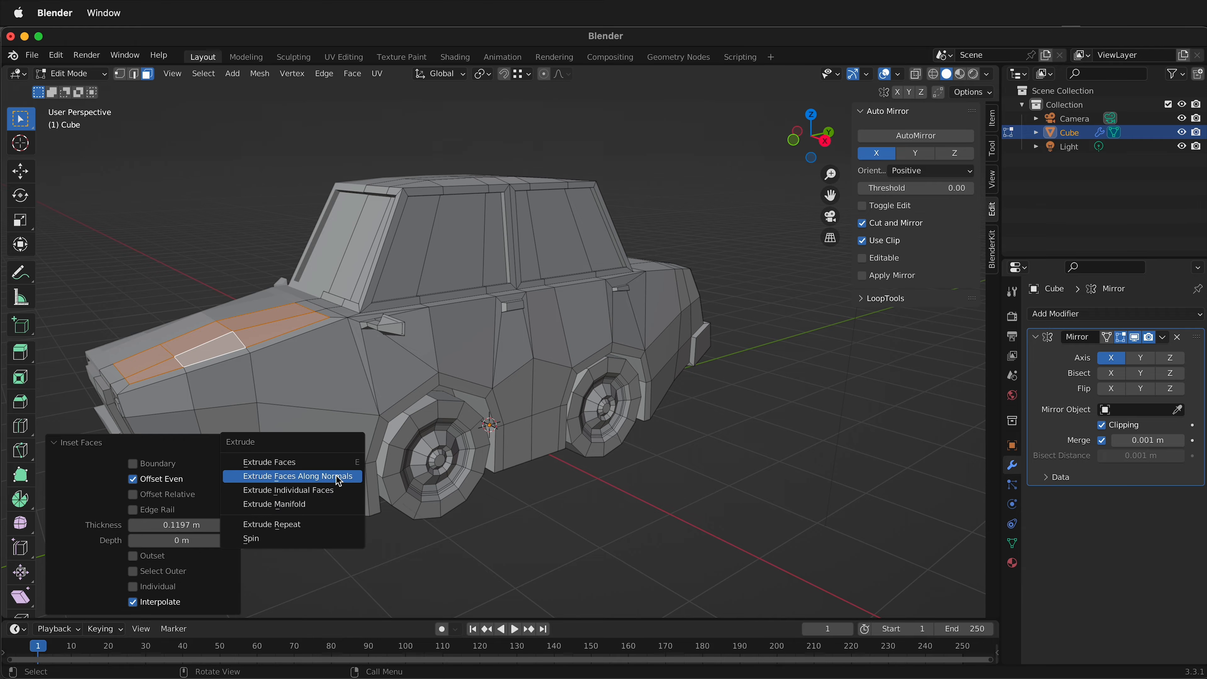
left_click(337, 477)
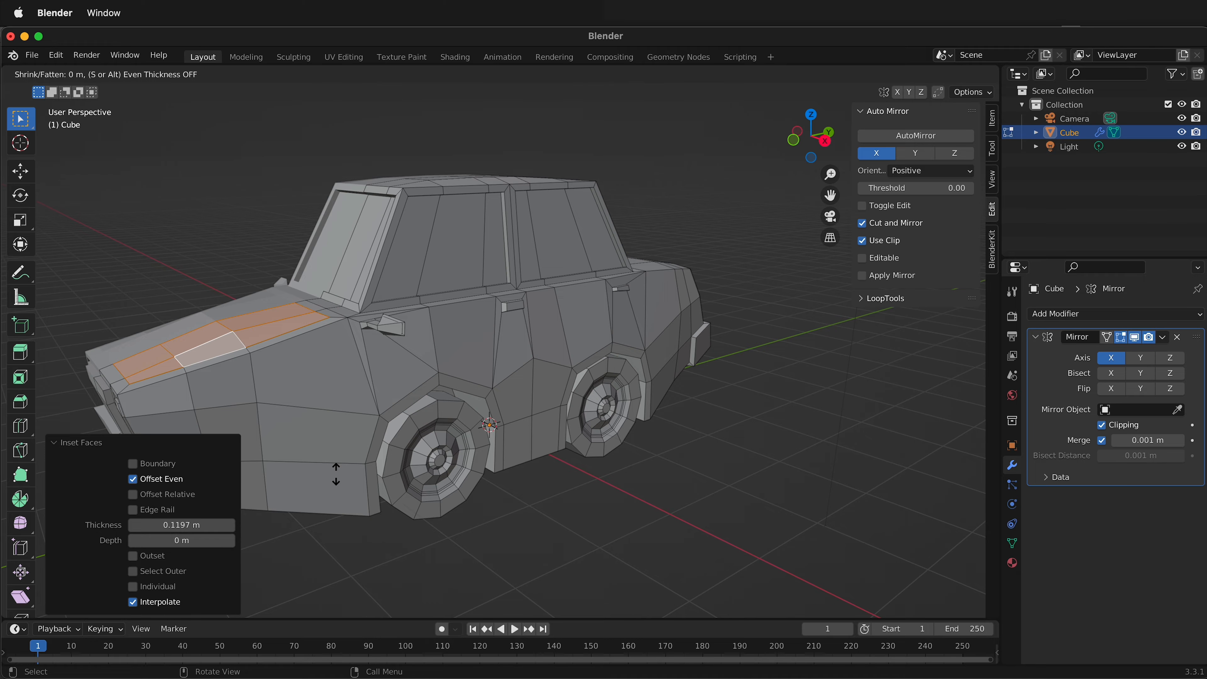
left_click(336, 473)
middle_click_drag(335, 473, 397, 493)
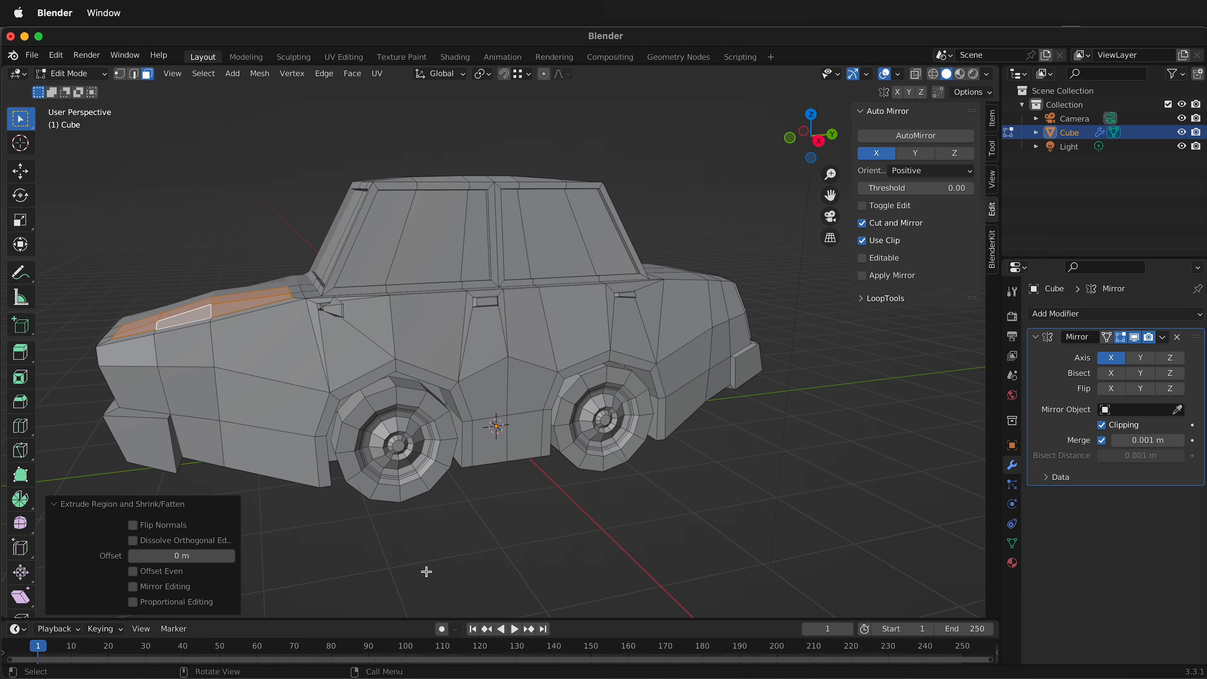
left_click(637, 557)
scroll(758, 463, "down", 3)
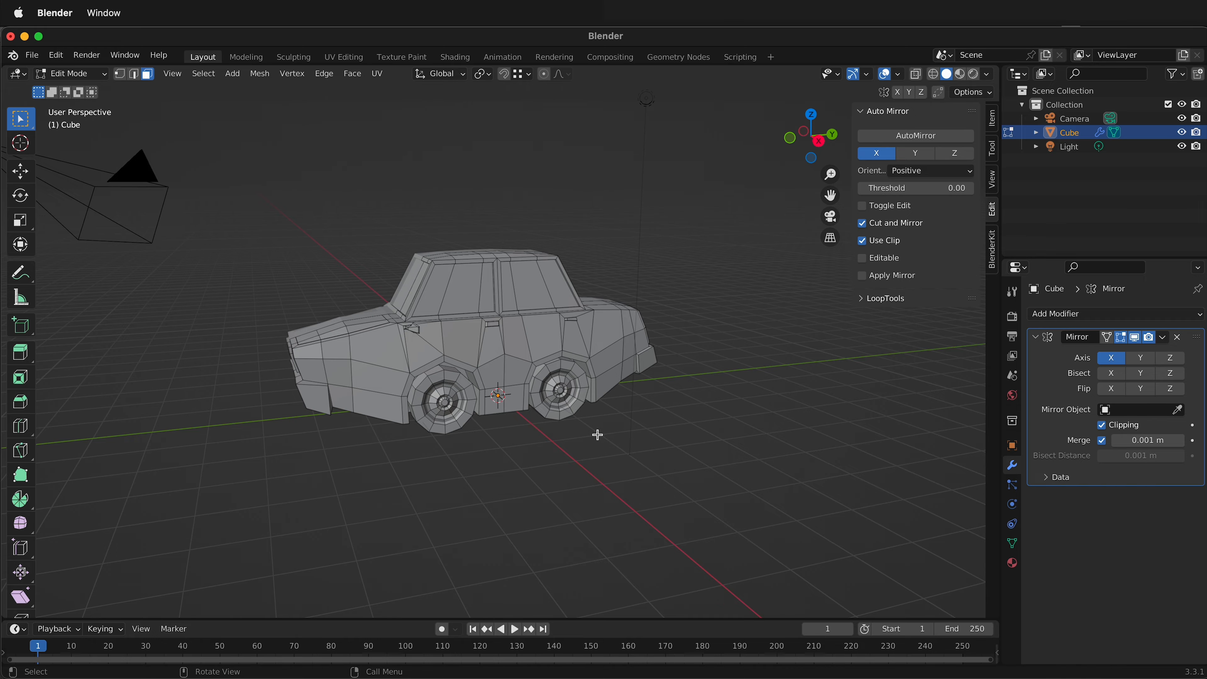
middle_click_drag(494, 373, 529, 324)
key("Tab")
scroll(529, 325, "up", 4)
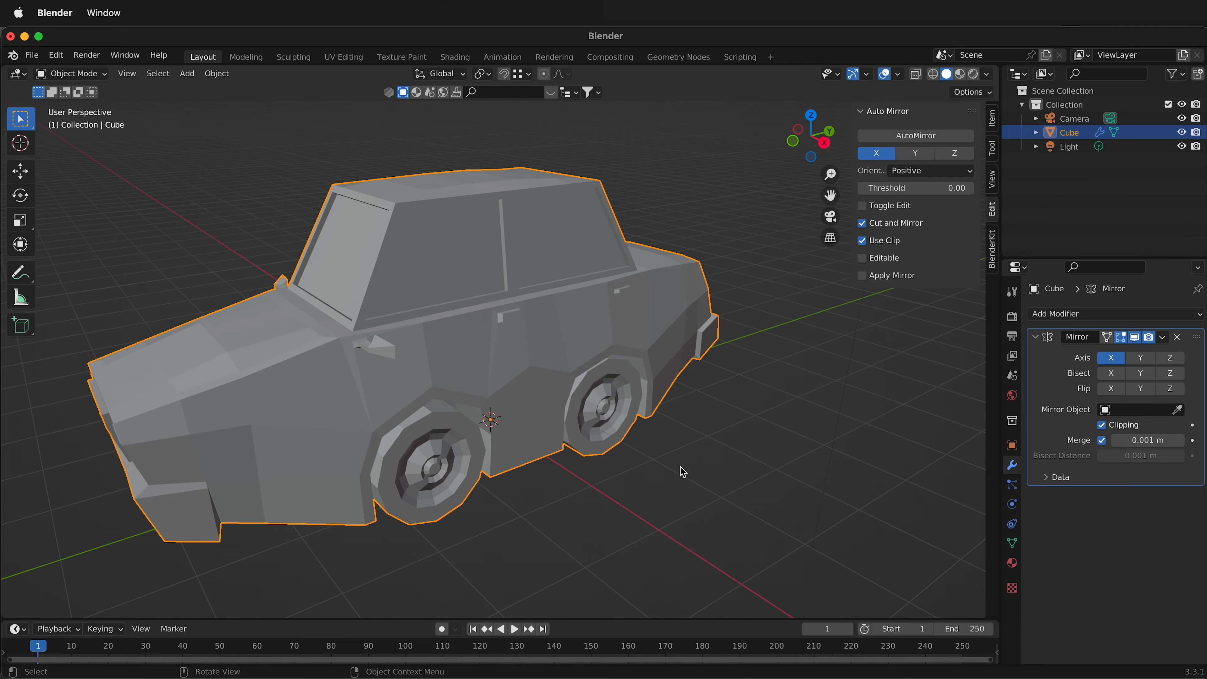
key("Tab")
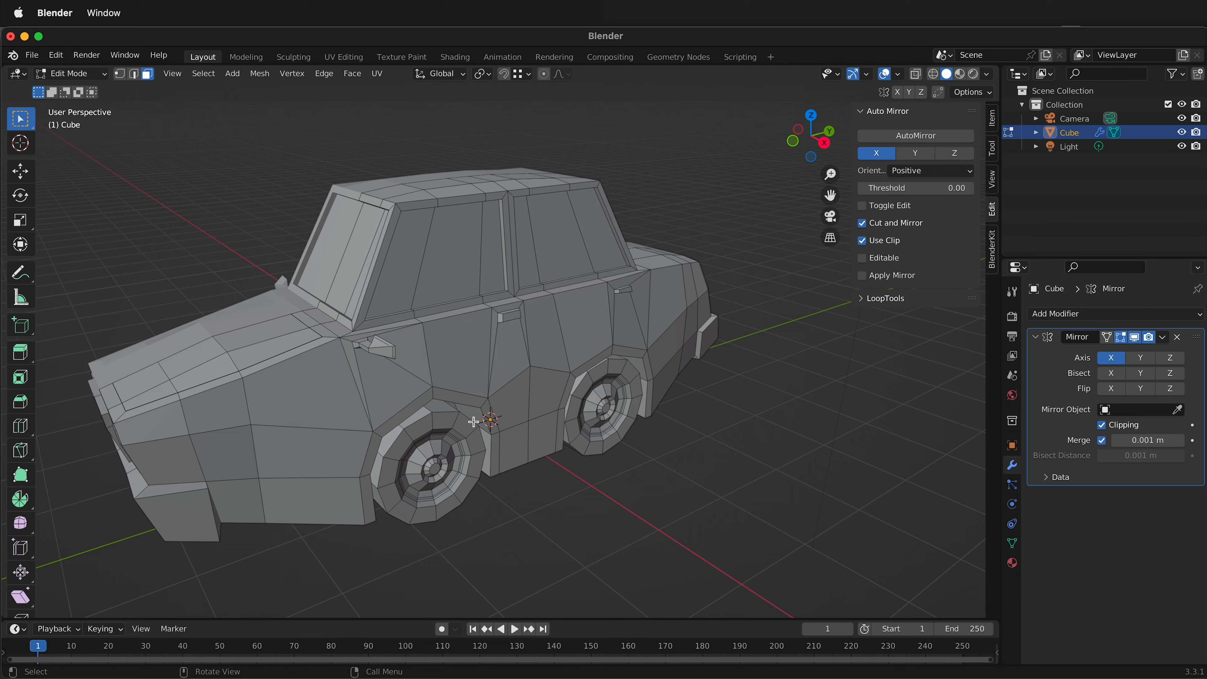
left_click(357, 251)
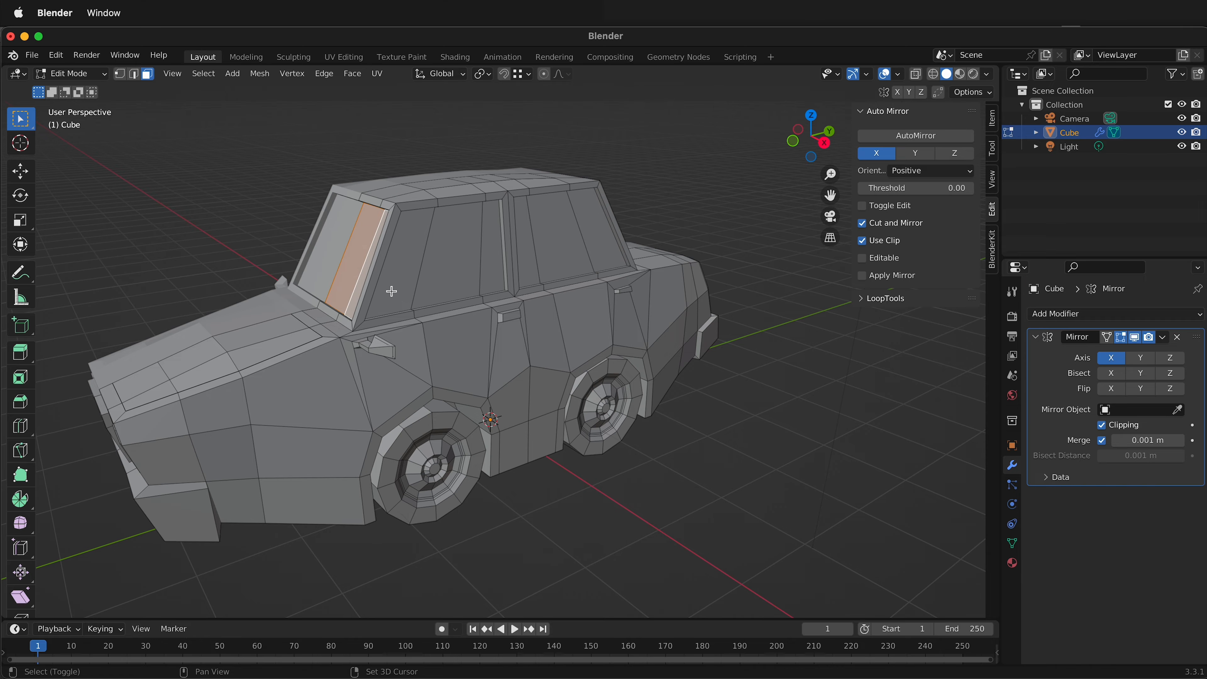
left_click(401, 285, "shift")
left_click(440, 267, "shift")
left_click(490, 258, "shift")
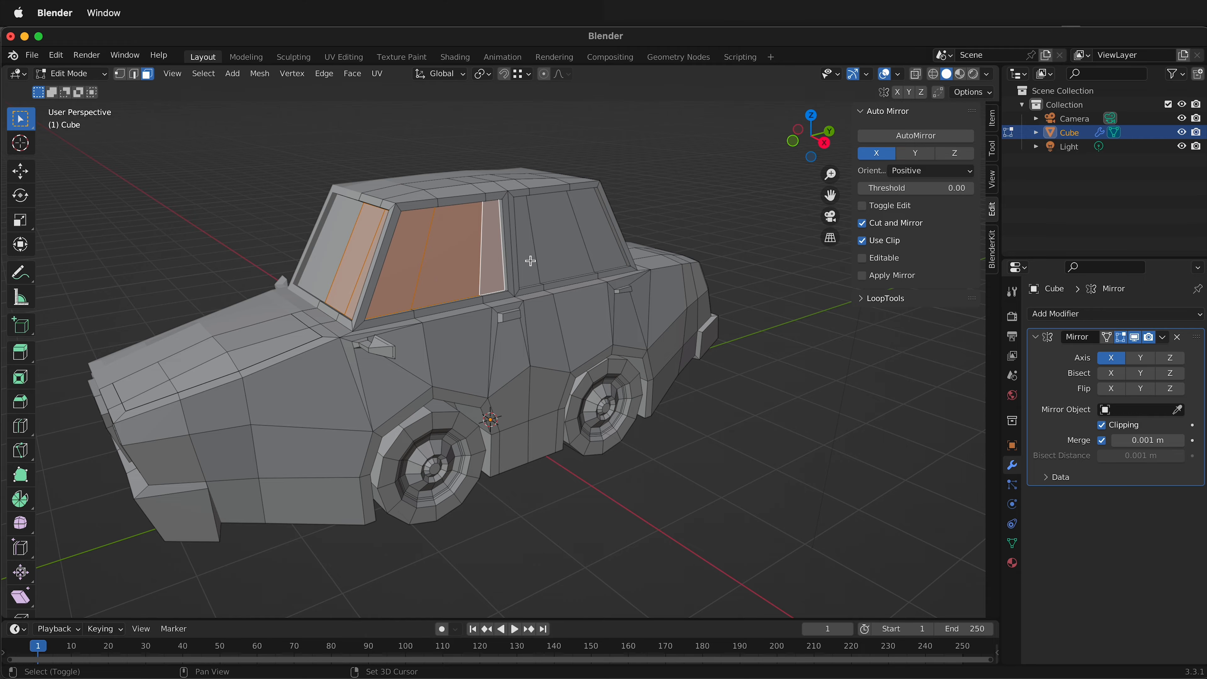
Select all faces of the car mesh and rename its material Car.
key("a")
left_click(1012, 563)
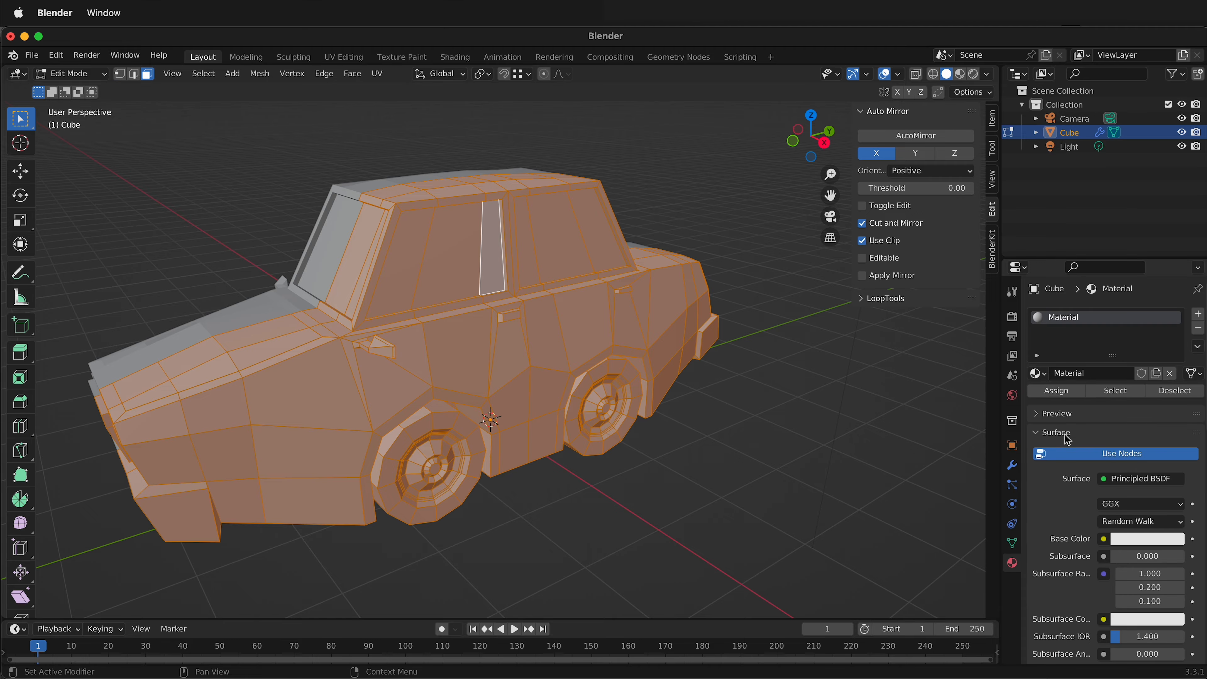
left_click(1099, 373)
type("Car")
key("Return")
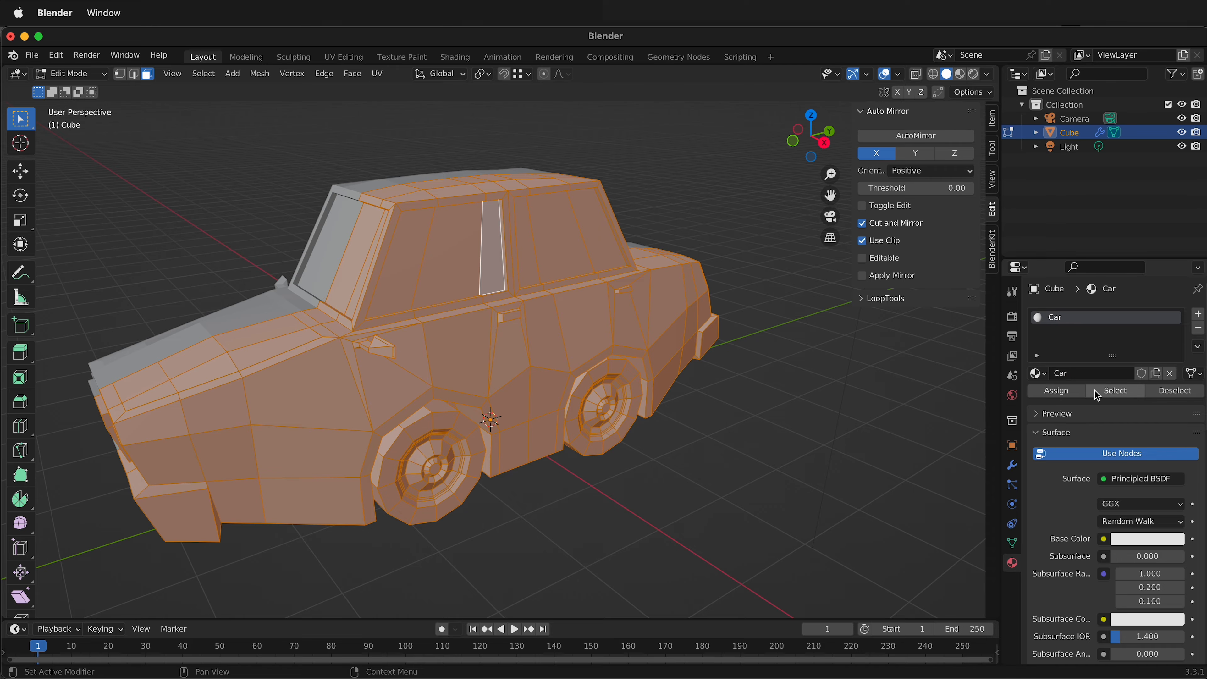
Give the Car material a bright pink base color and show the viewport in rendered shading.
left_click(1132, 538)
left_click_drag(1115, 388, 1125, 423)
left_click(792, 460)
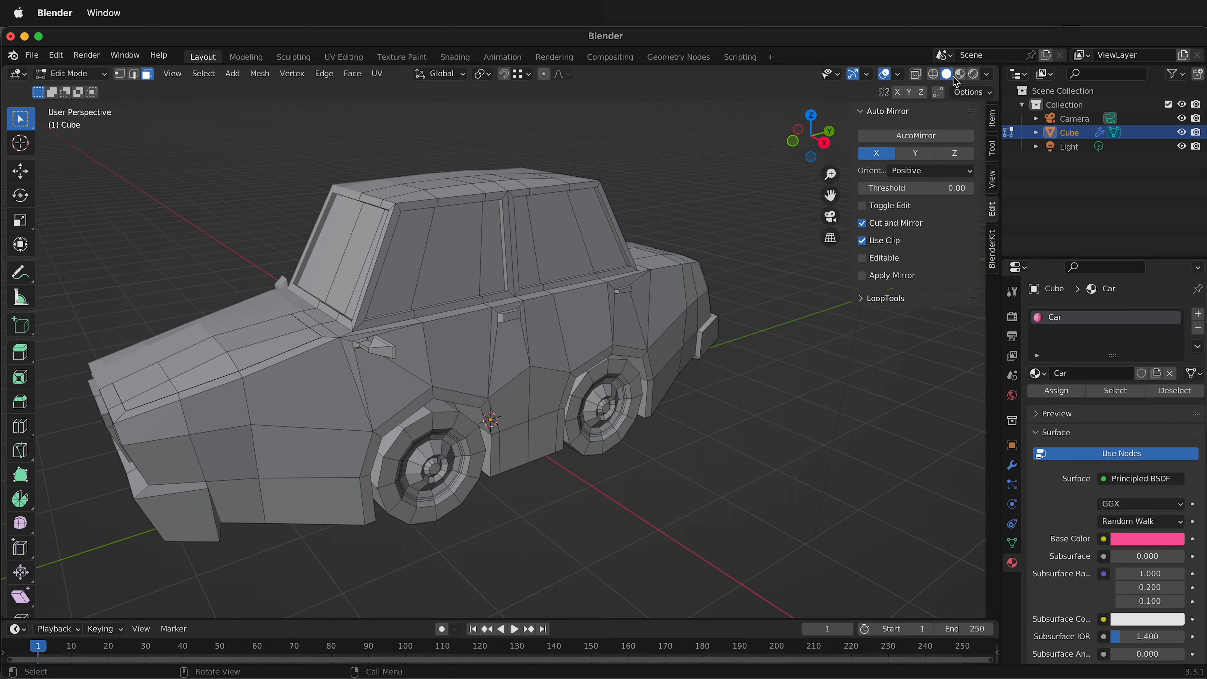
left_click(974, 74)
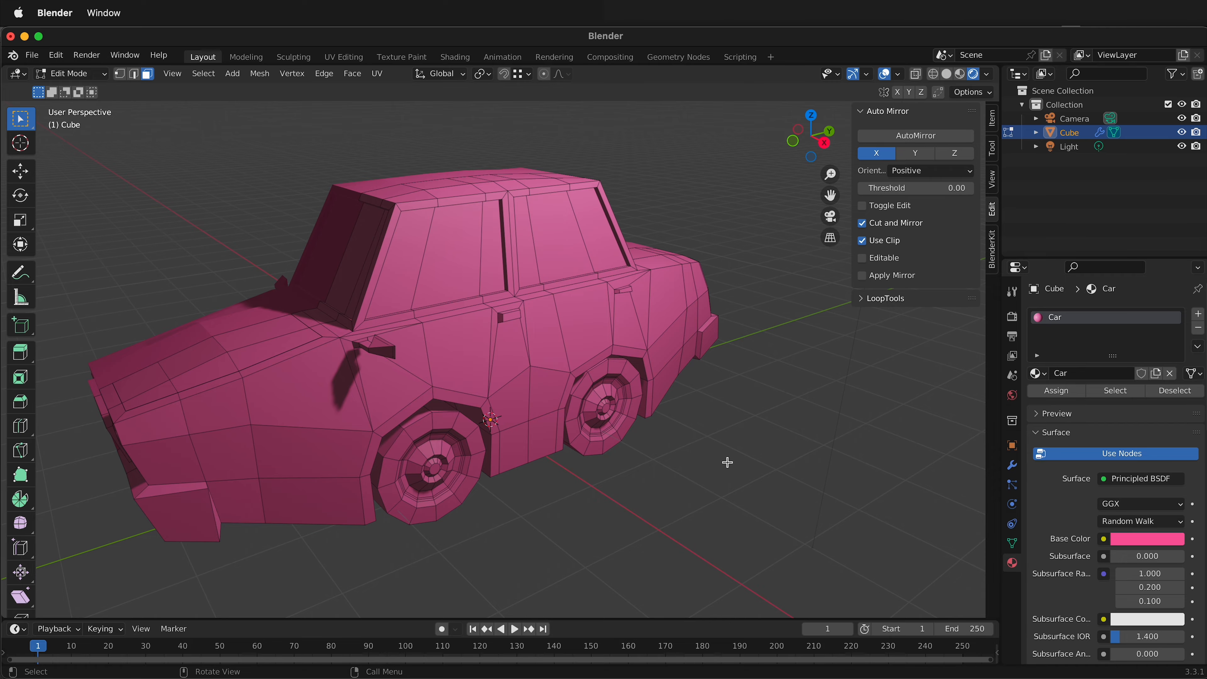
Select all glass faces of the windshield, both side windows and the rear window on the modelled half.
left_click(342, 271)
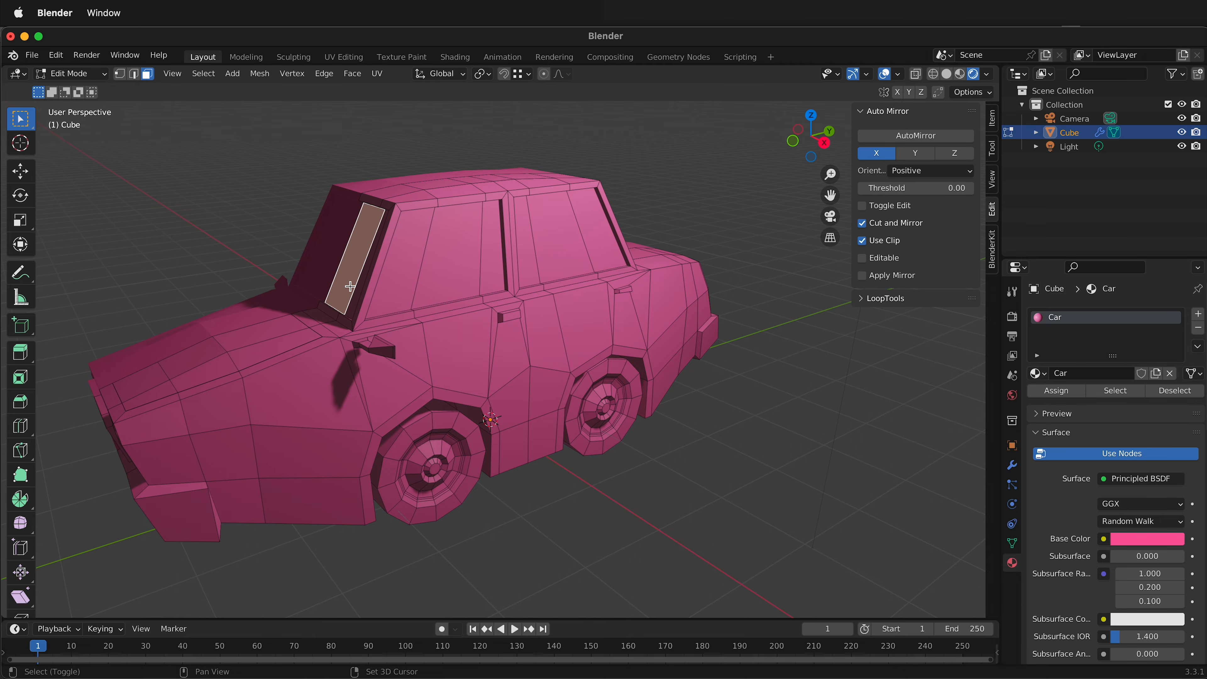
left_click(354, 289, "shift")
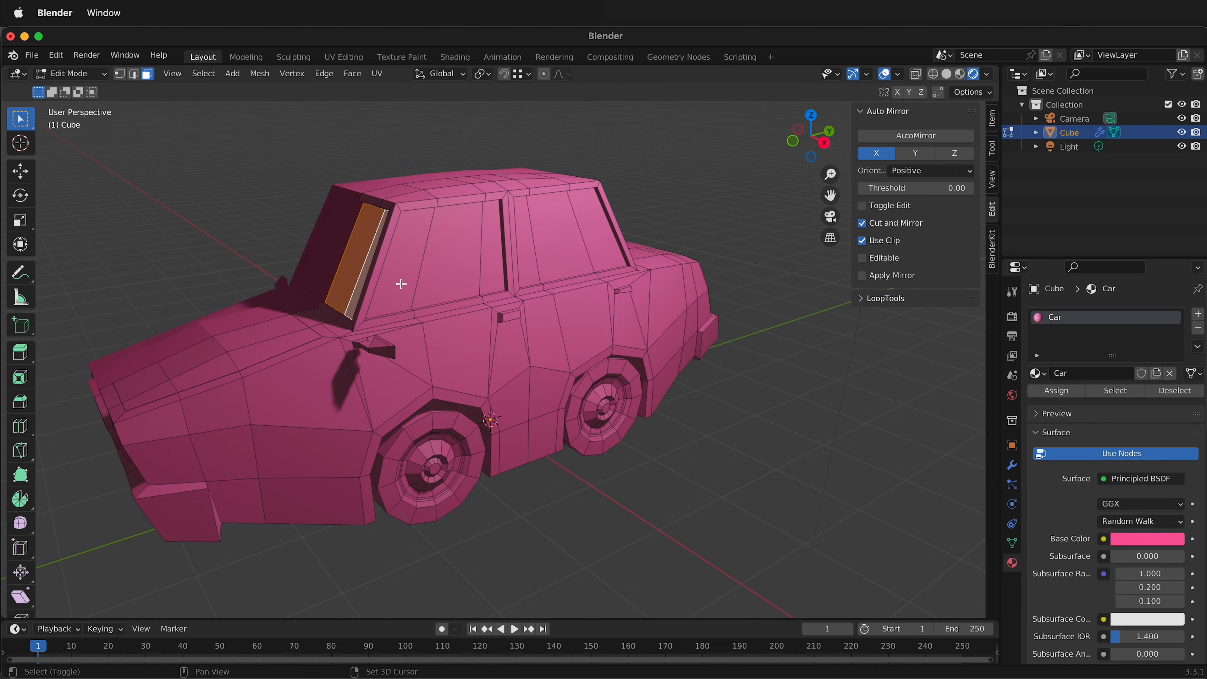
left_click(435, 275, "shift")
left_click(404, 274, "shift")
left_click(492, 269, "shift")
left_click(525, 265, "shift")
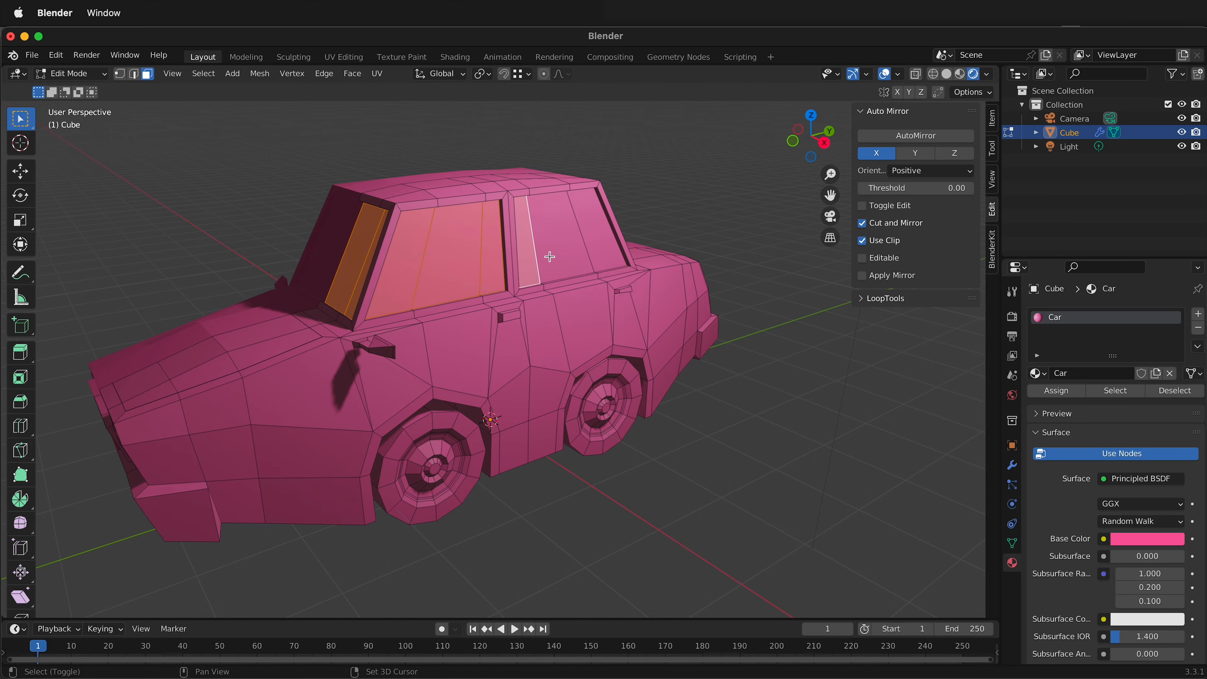
left_click(570, 265, "shift")
left_click(599, 240, "shift")
middle_click_drag(600, 240, 592, 281)
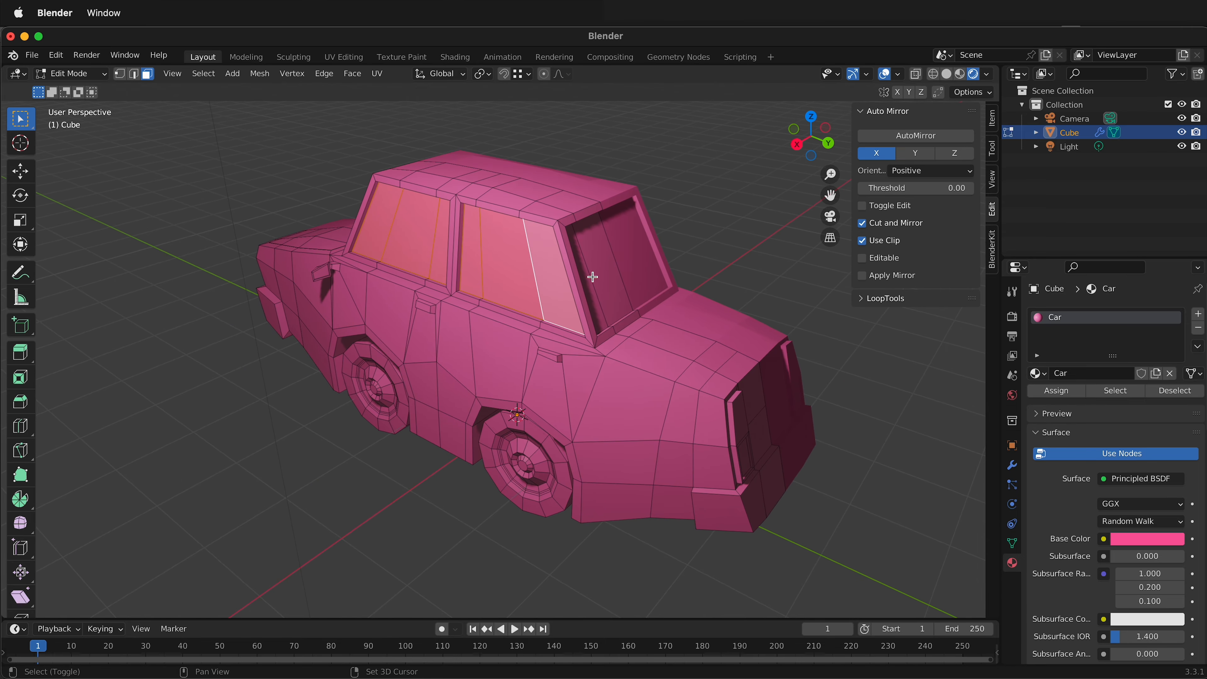
left_click(591, 288, "shift")
left_click(615, 277, "shift")
middle_click_drag(592, 371, 742, 343)
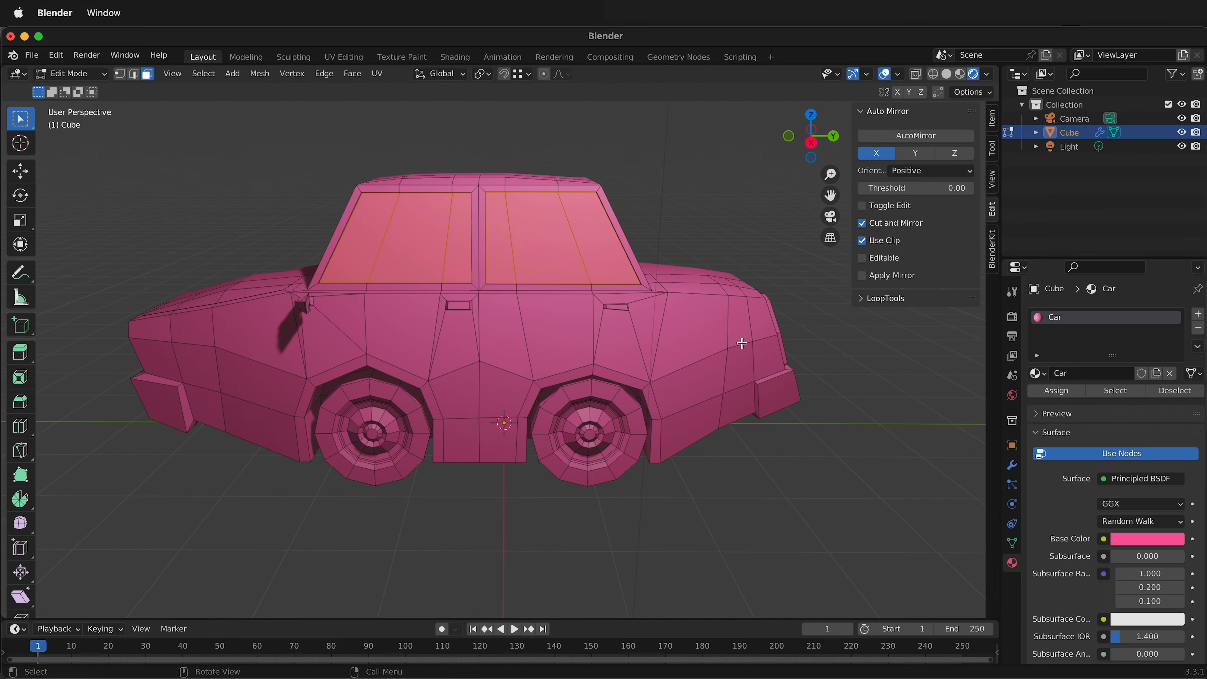
Create a new material in a second slot and assign it to the selected window faces.
left_click(1198, 313)
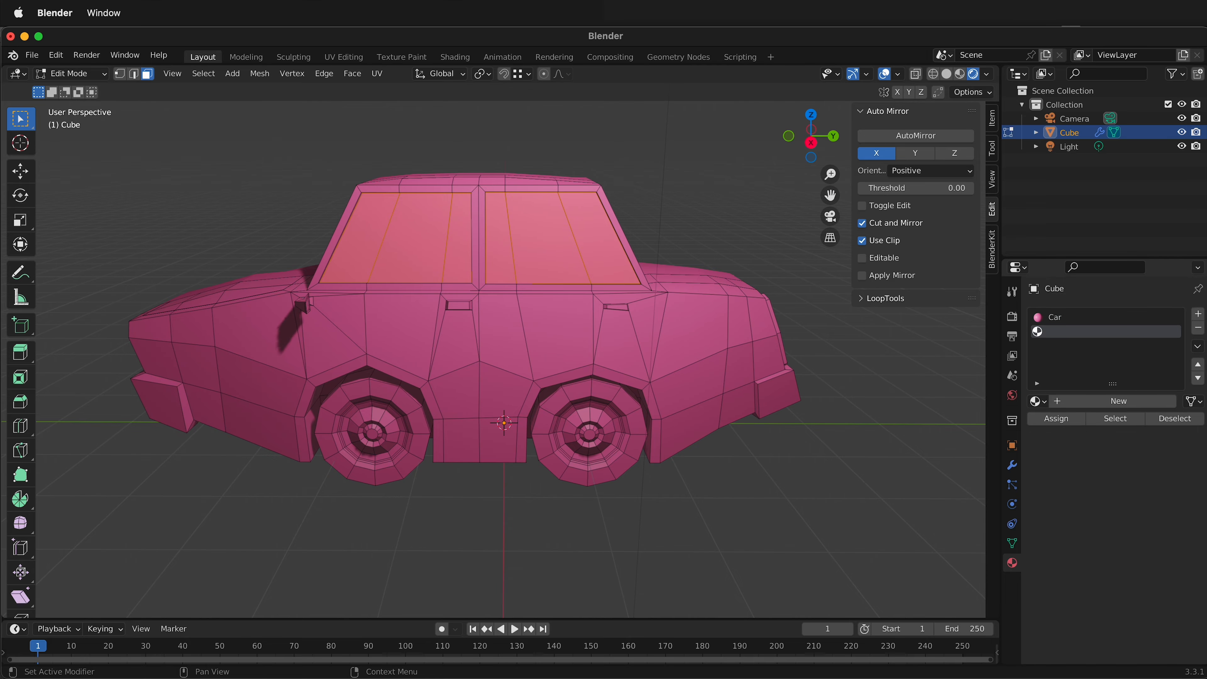
left_click(1099, 400)
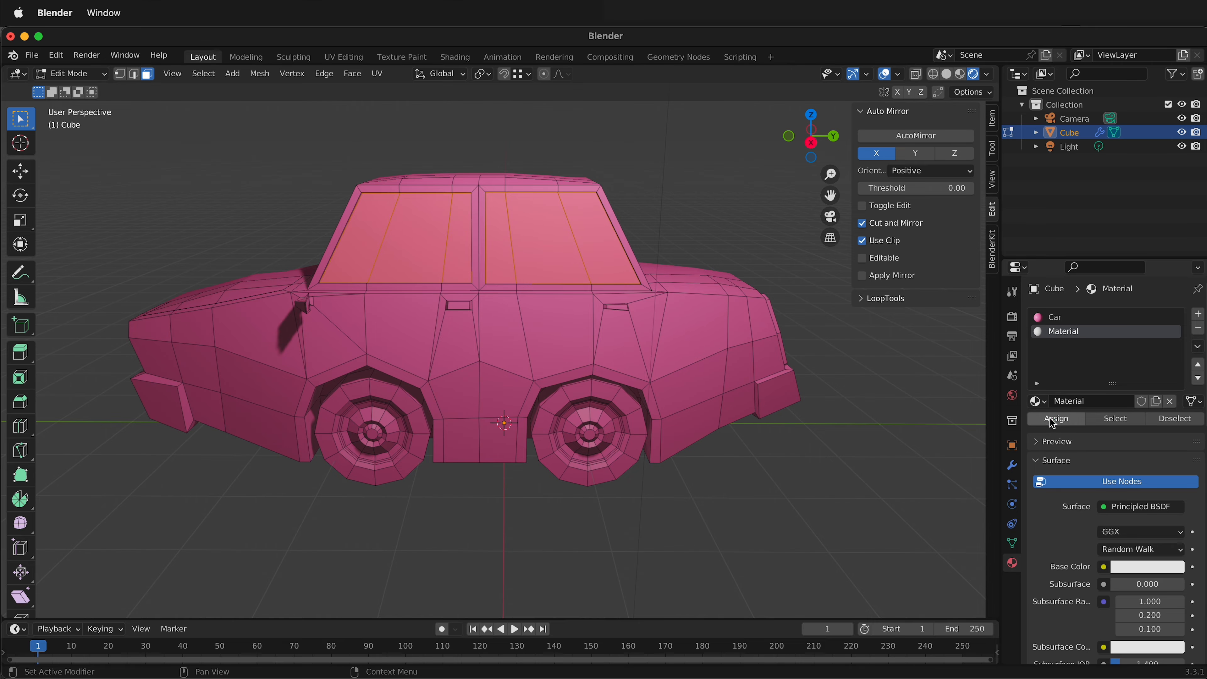
left_click(1052, 418)
Rename the window material Wubdiw and set its base color to a light cyan.
left_click(1077, 402)
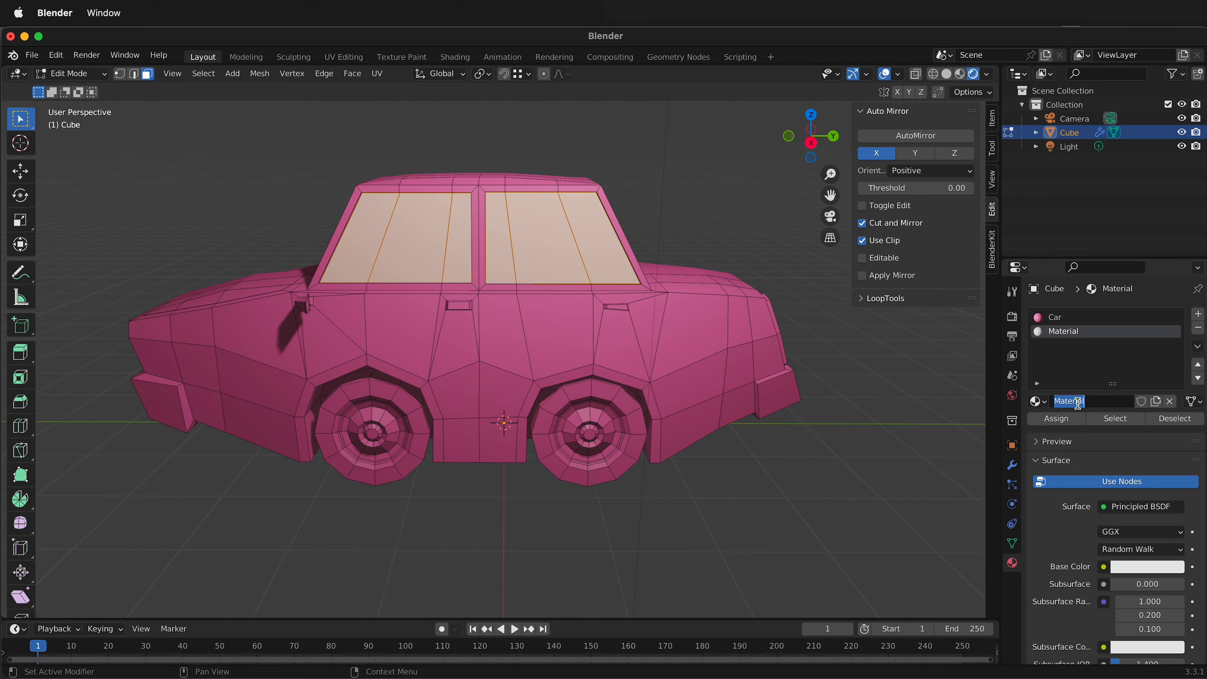
type("Wuboiw")
key("Return")
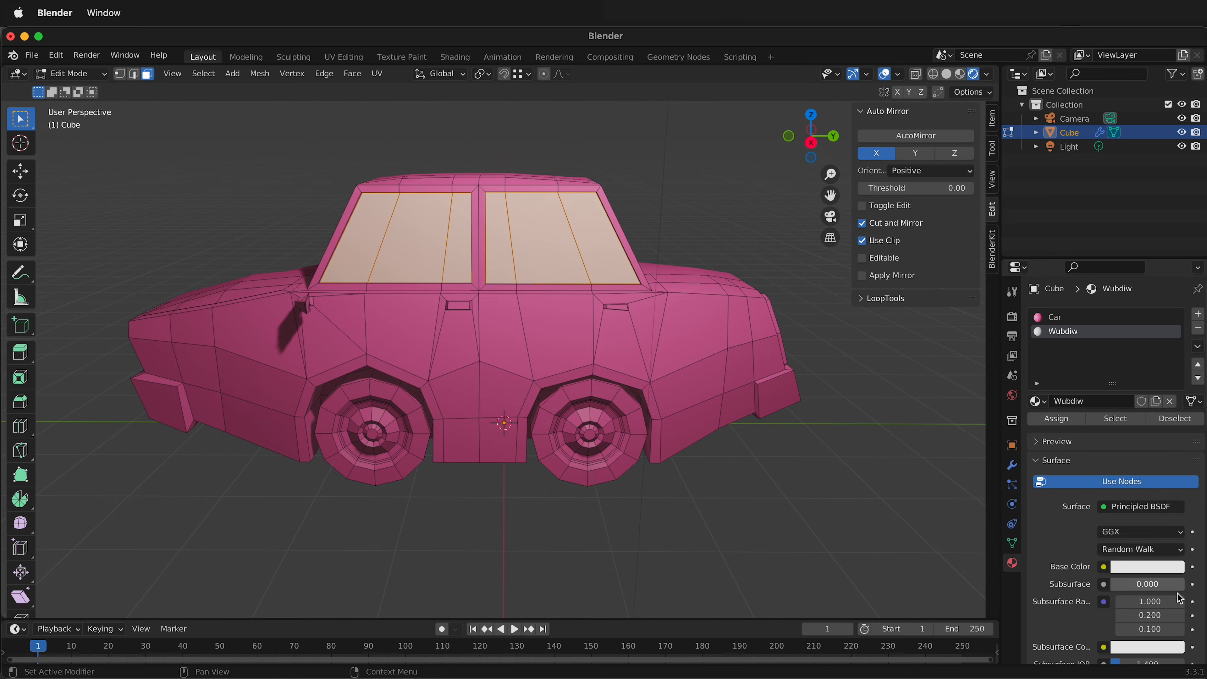
left_click(1154, 568)
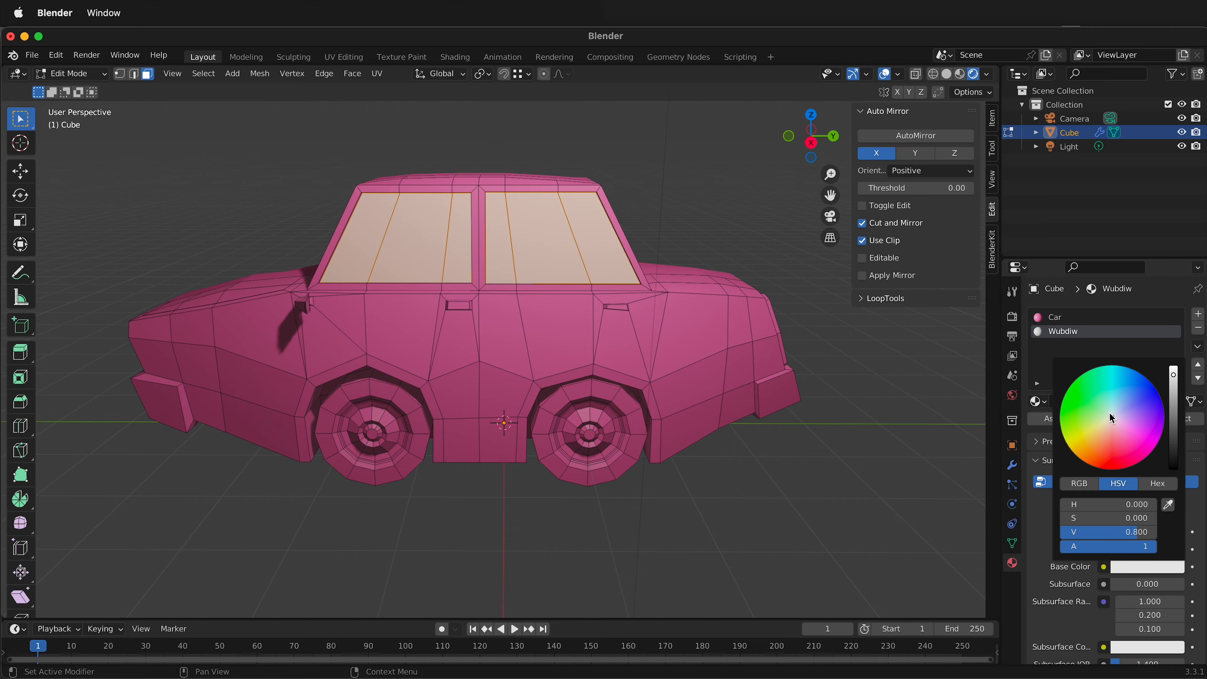
left_click_drag(1110, 414, 1116, 399)
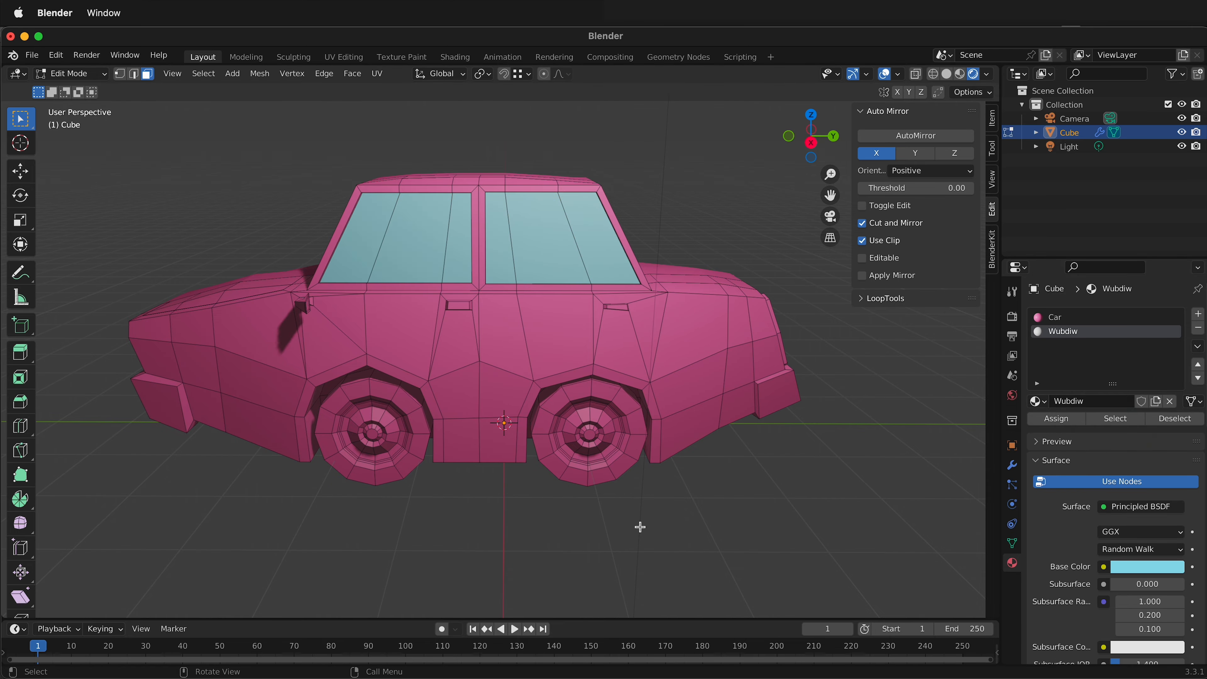
Select the front bumper's top, side, front and underside faces on the modelled half.
middle_click_drag(638, 525, 600, 505)
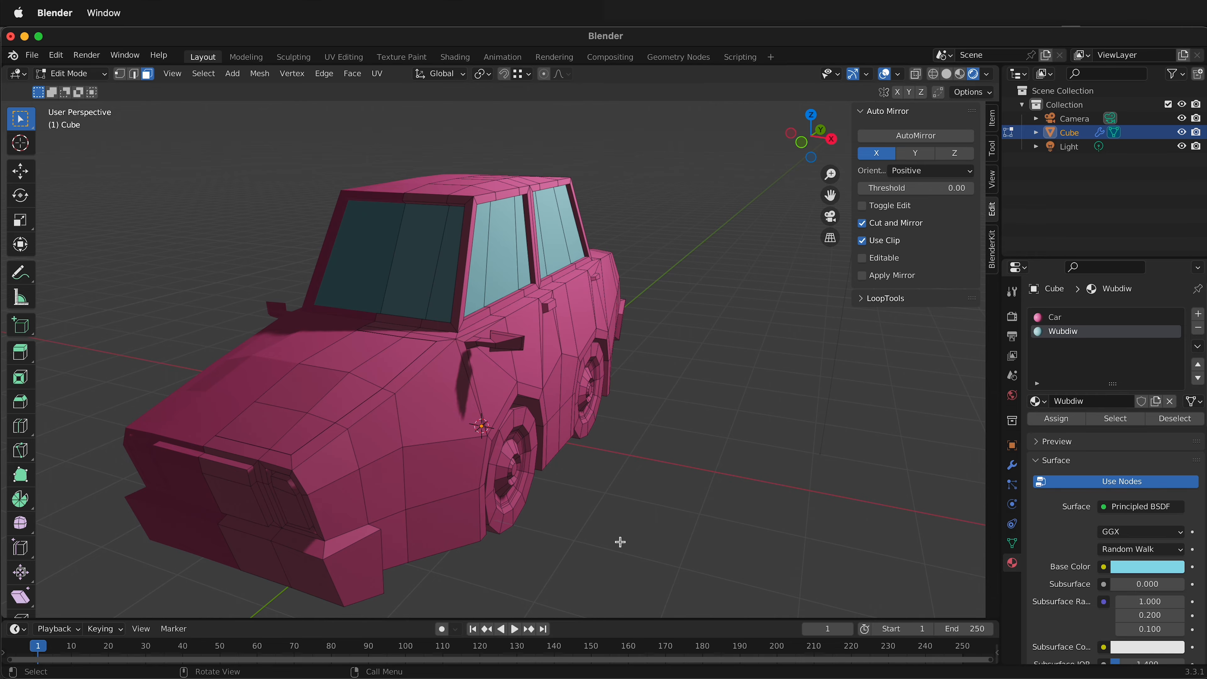
left_click(287, 539, "shift")
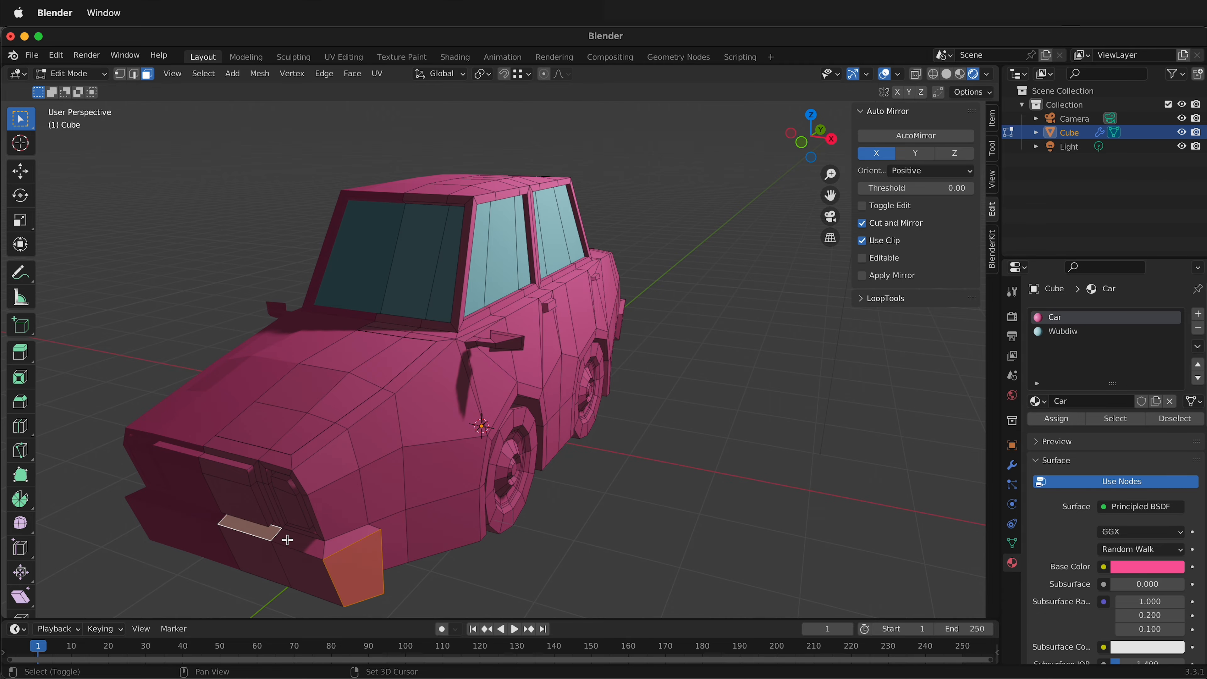
left_click(348, 542, "shift")
left_click(304, 548, "shift")
left_click(306, 566, "shift")
left_click(266, 562, "shift")
middle_click_drag(267, 562, 337, 343)
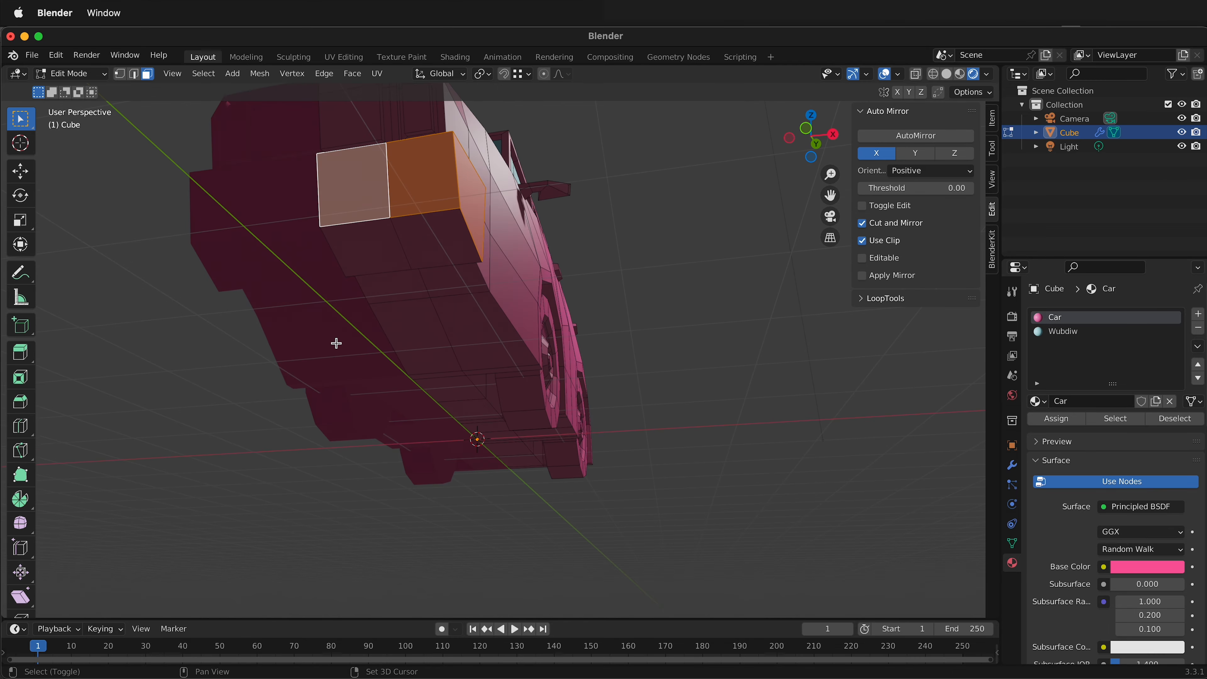
left_click(360, 257, "shift")
left_click(439, 242, "shift")
Add the rear bumper's side, underside and back faces to the selection.
middle_click_drag(438, 242, 639, 412)
left_click(712, 405, "shift")
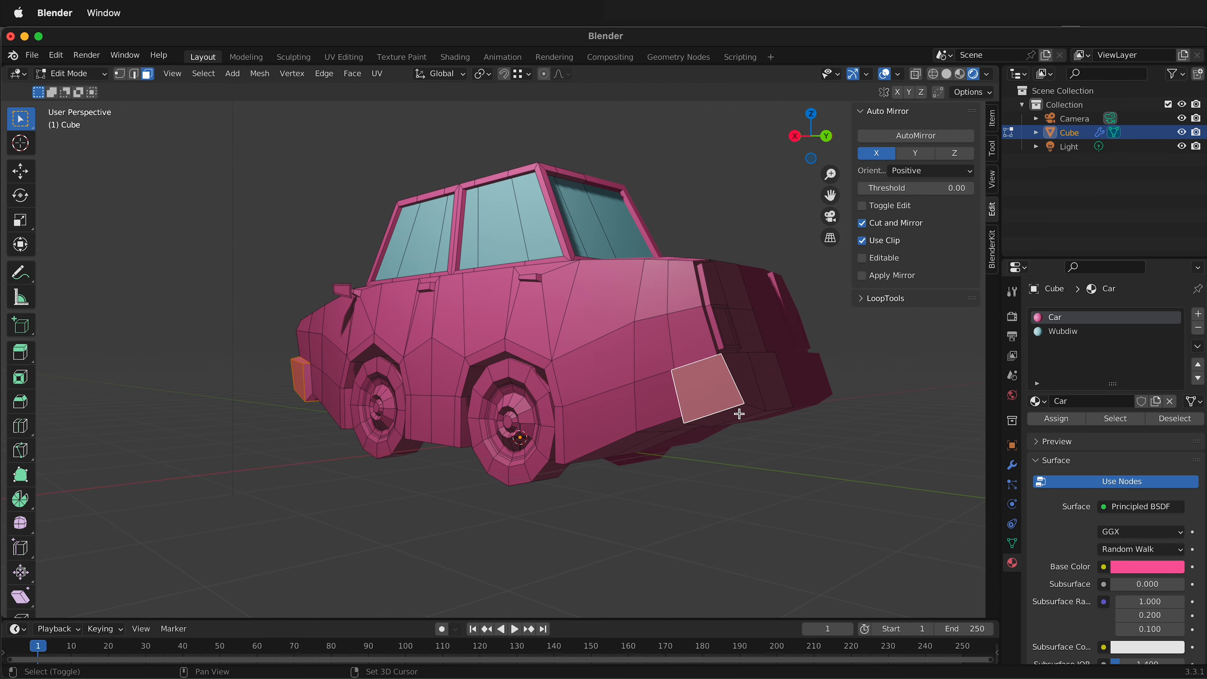
left_click(738, 413, "shift")
left_click(765, 382, "shift")
middle_click_drag(765, 382, 522, 241)
left_click(609, 213, "shift")
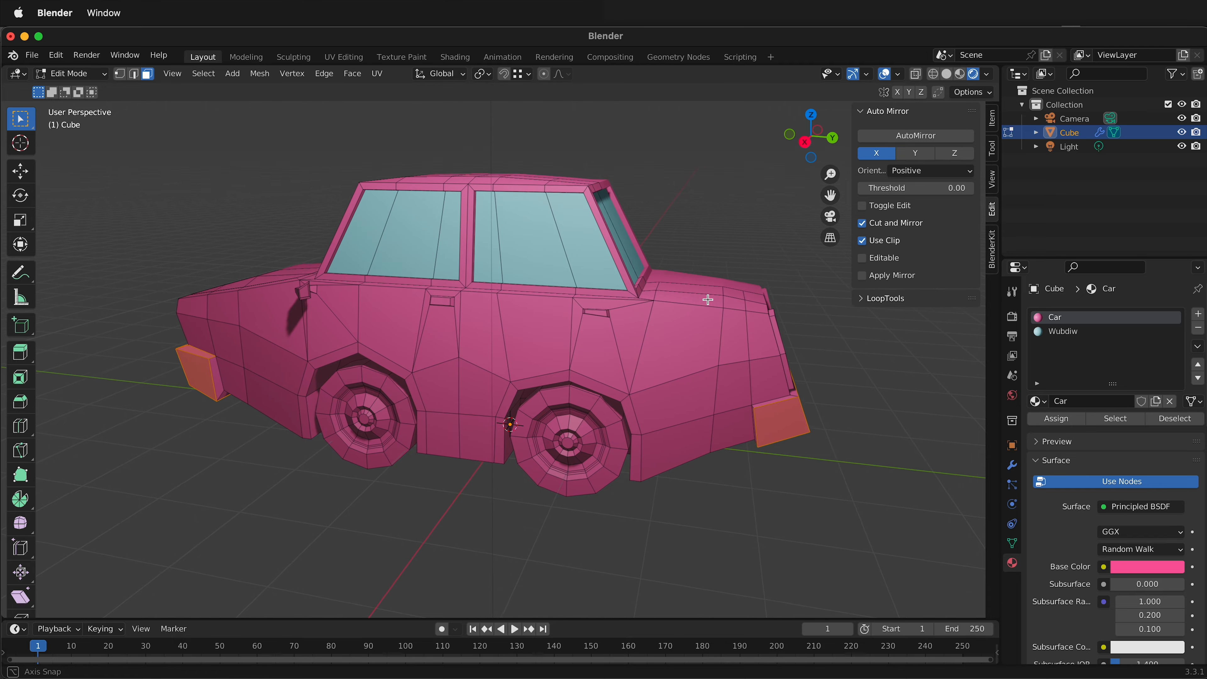
Add the outer, top and end faces of the front and rear door handles to the bumper selection.
scroll(430, 278, "up", 4)
middle_click_drag(418, 269, 471, 330, "shift")
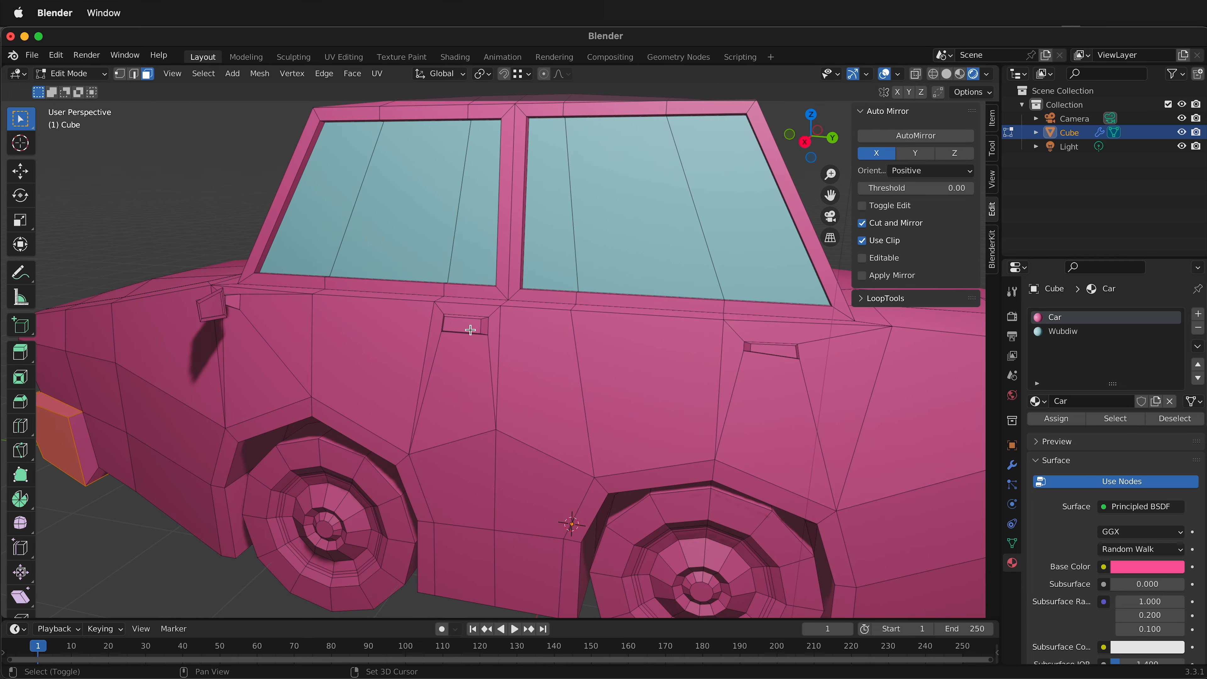
left_click(485, 329, "shift")
left_click(780, 350, "shift")
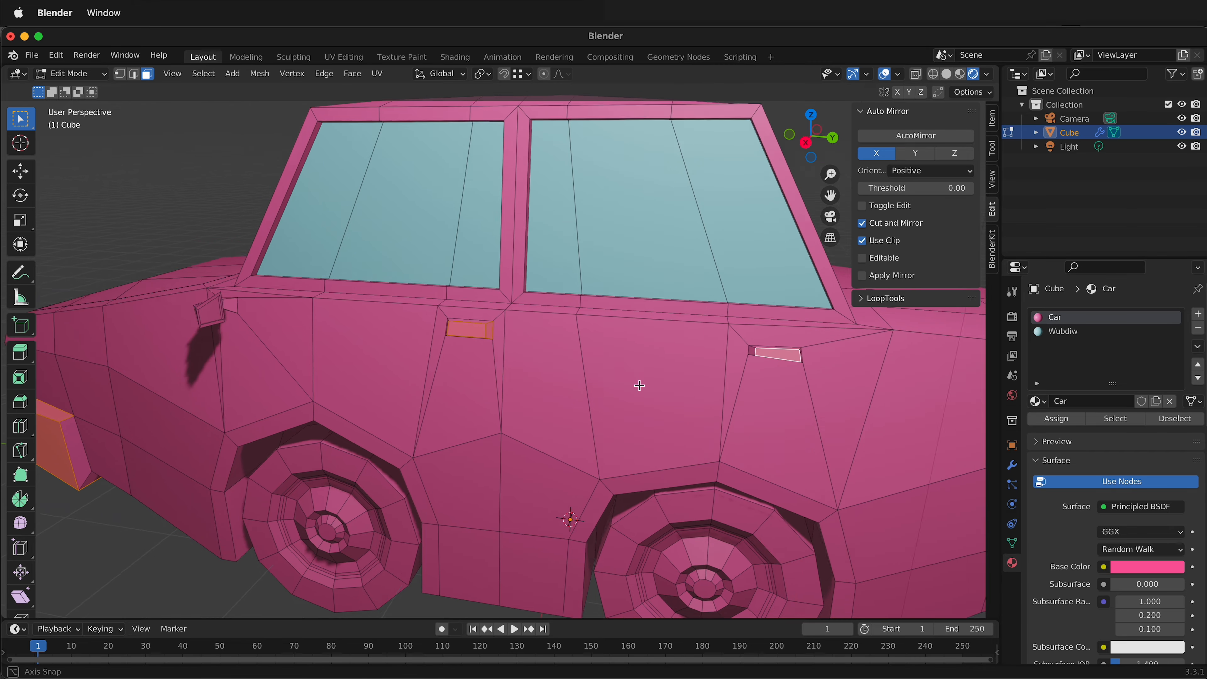
middle_click_drag(639, 386, 672, 388)
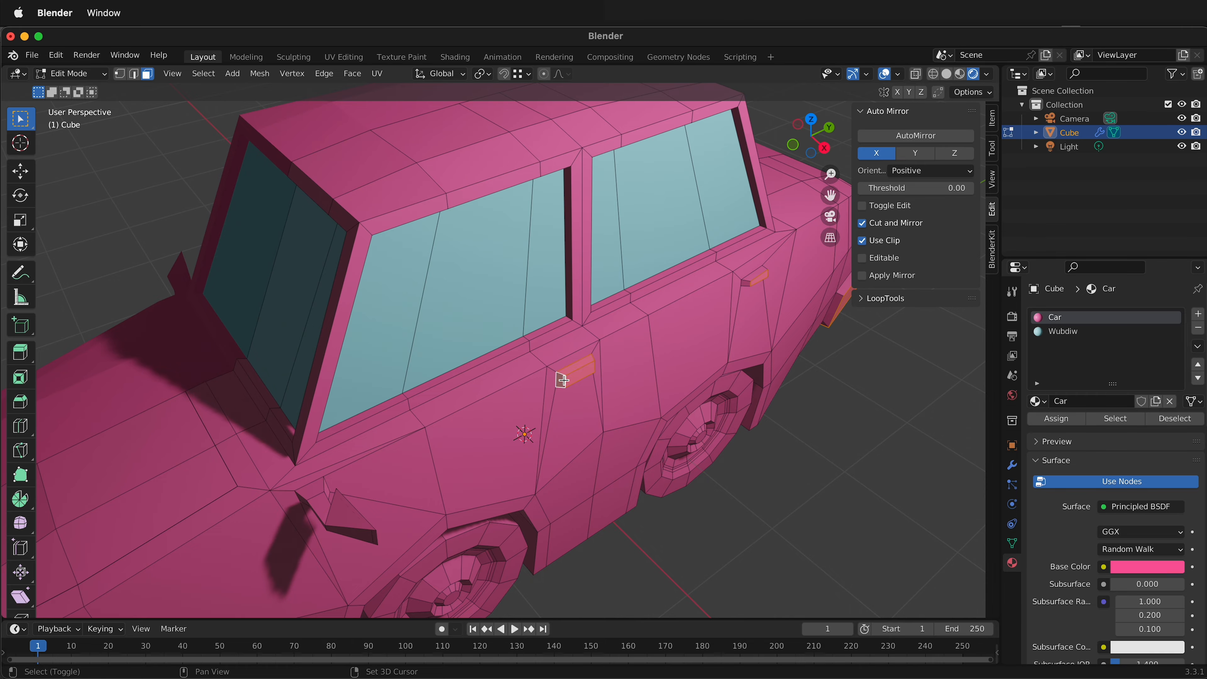
middle_click_drag(562, 381, 738, 293)
left_click(774, 311, "shift")
left_click(774, 322, "shift")
left_click(782, 281, "shift")
middle_click_drag(675, 318, 539, 365)
left_click(544, 354, "shift")
middle_click_drag(542, 475, 614, 443)
scroll(572, 430, "down", 4)
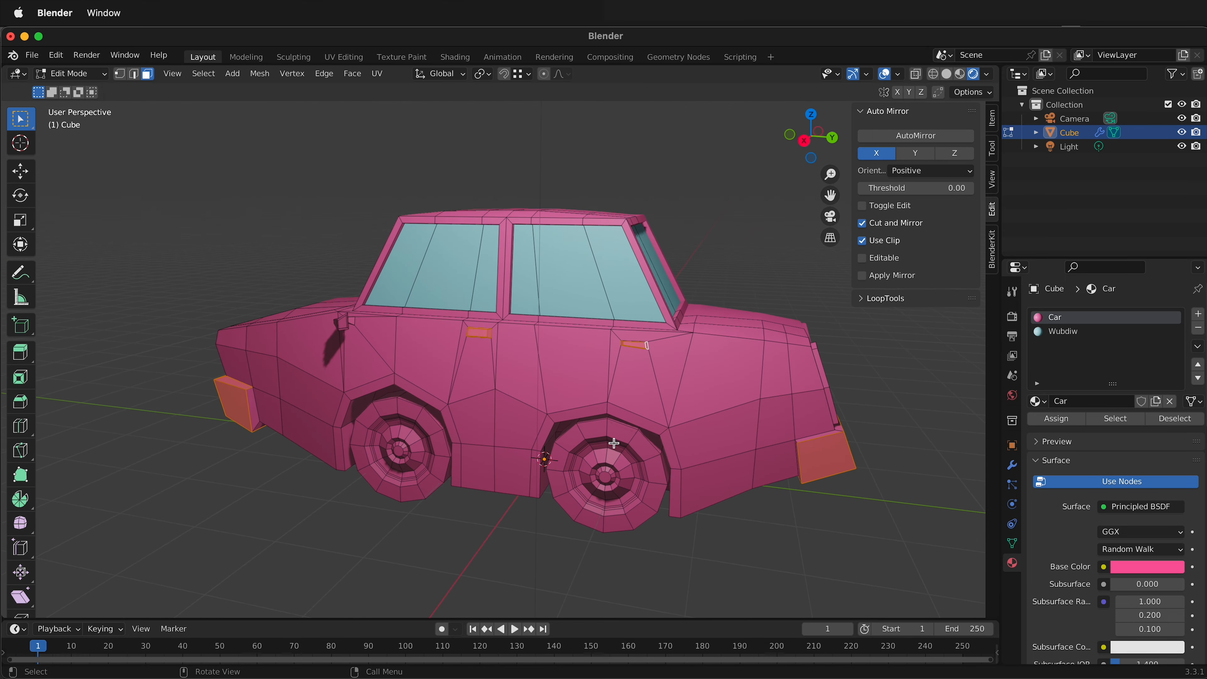
Assign a third material slot to the selected bumper and door-handle faces and create a new material in it.
left_click(1199, 314)
left_click(1069, 419)
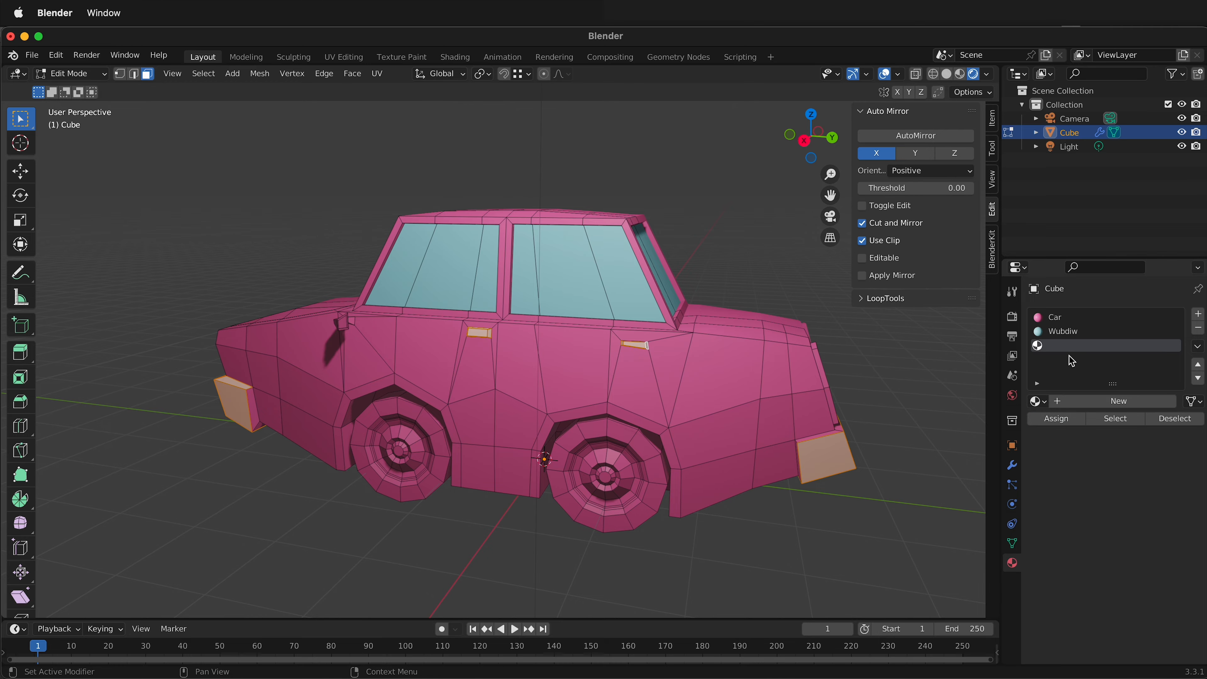
left_click(1077, 403)
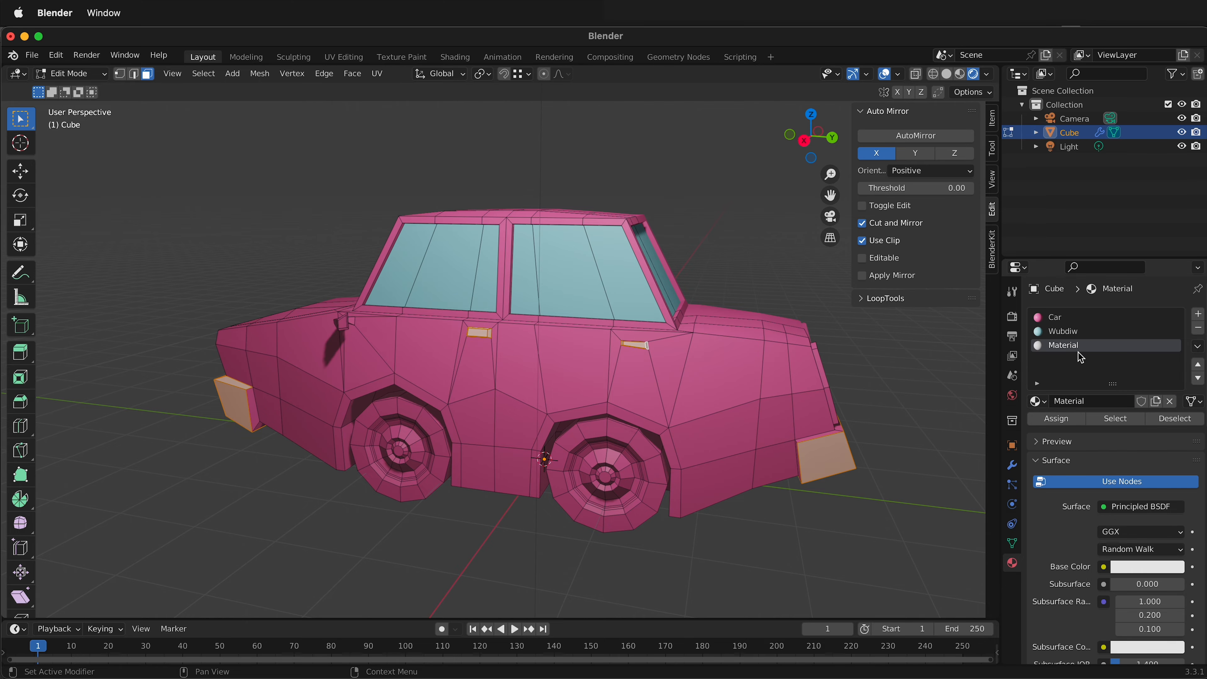
Darken the bumper and handle material's base color to a grey with a value of about 0.338.
left_click(1142, 568)
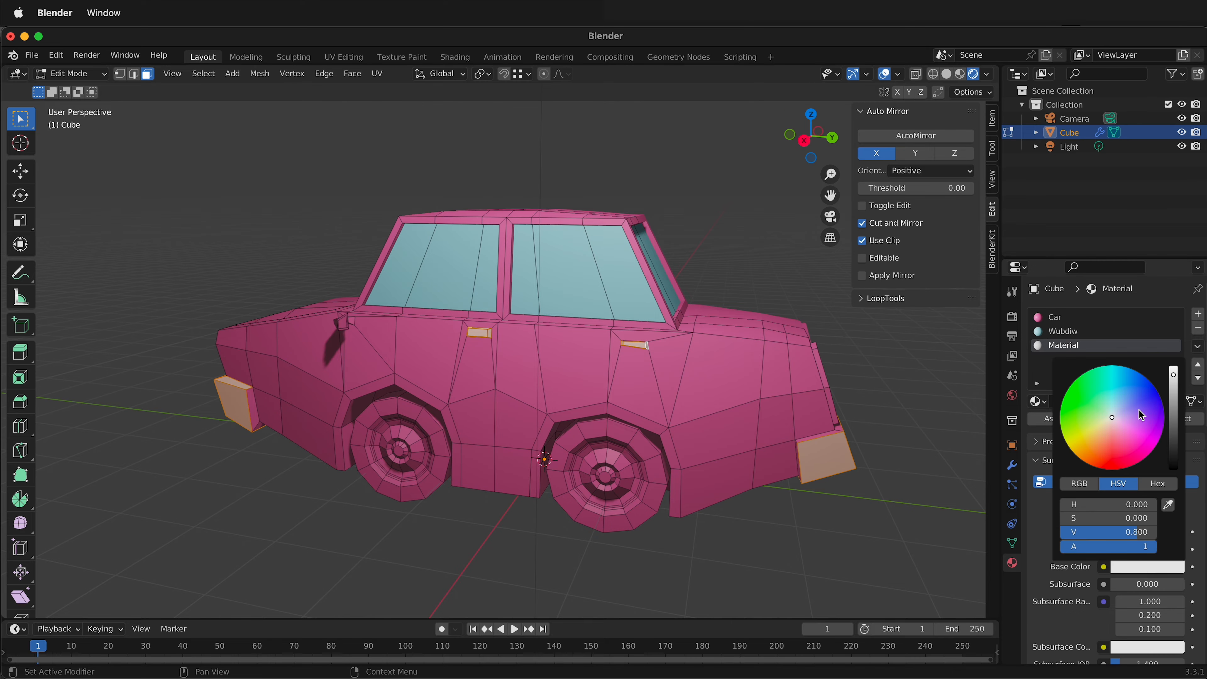
left_click_drag(1174, 375, 1173, 408)
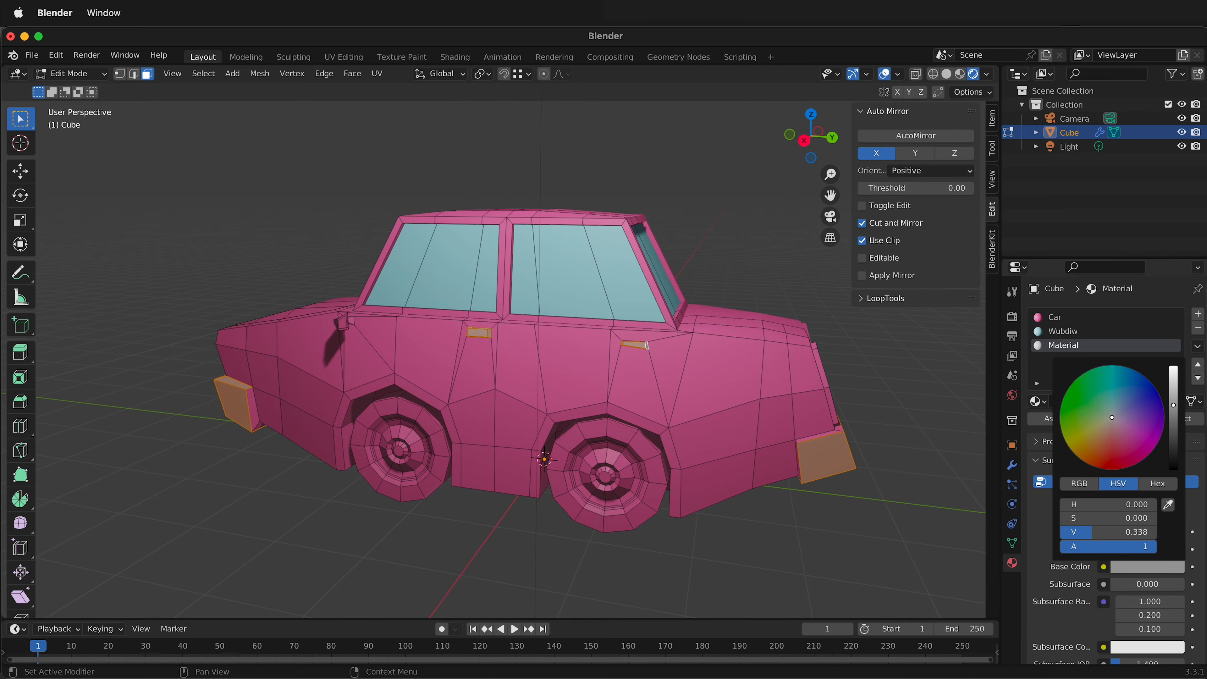
left_click(870, 592)
Assign the grey material to the remaining pink side face of the front bumper and top face of the rear bumper.
middle_click_drag(642, 547, 266, 419)
left_click(291, 401, "shift")
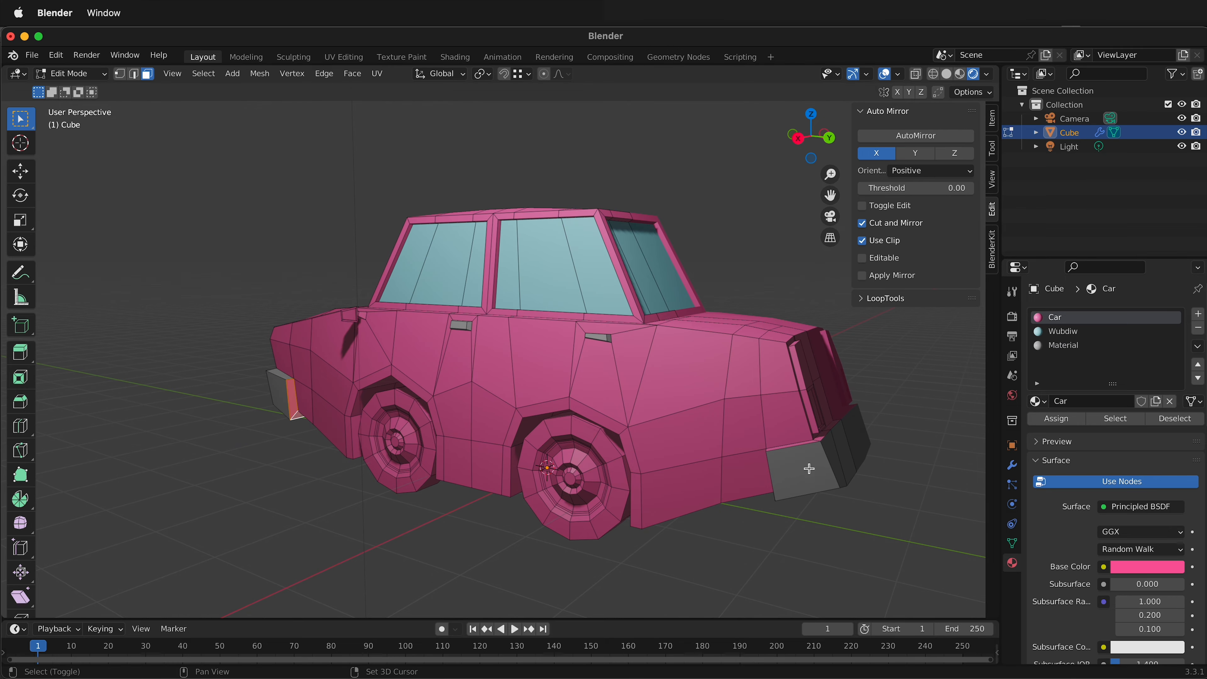
middle_click_drag(810, 468, 727, 596)
left_click(1069, 350)
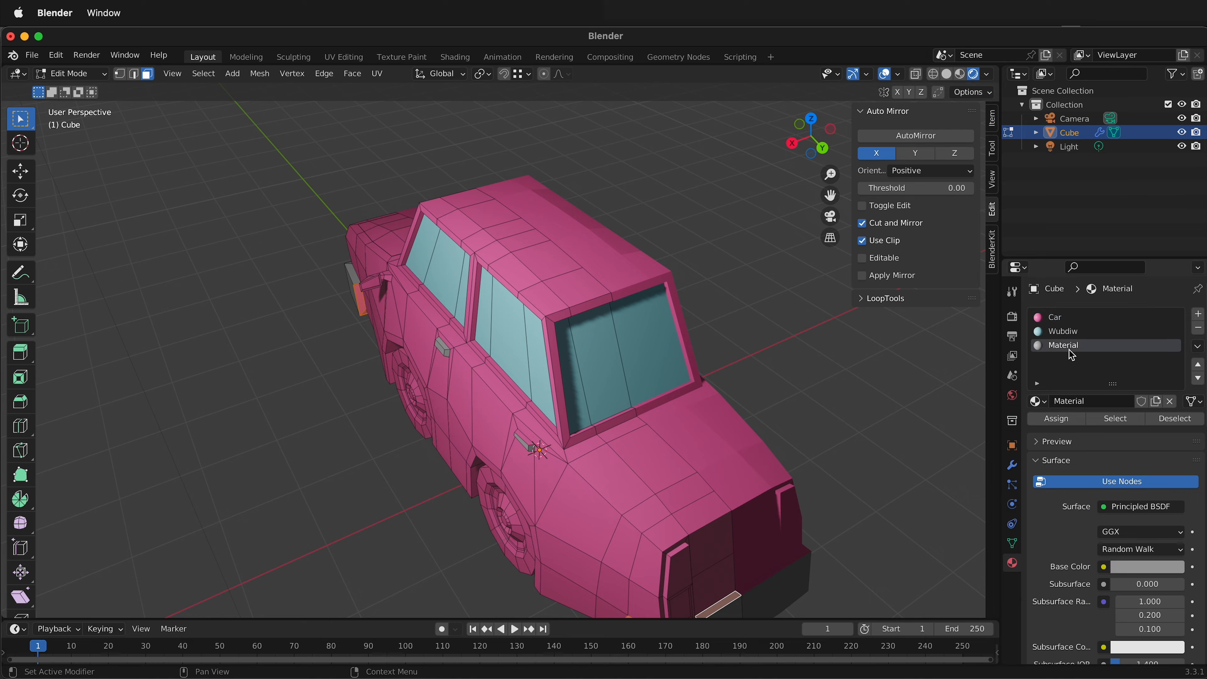
left_click(1053, 421)
Assign the grey material to the pink top face of the rear door handle and rename that material metal.
middle_click_drag(816, 480, 938, 482)
scroll(938, 482, "up", 2)
middle_click_drag(819, 350, 537, 403, "shift")
left_click(1064, 316)
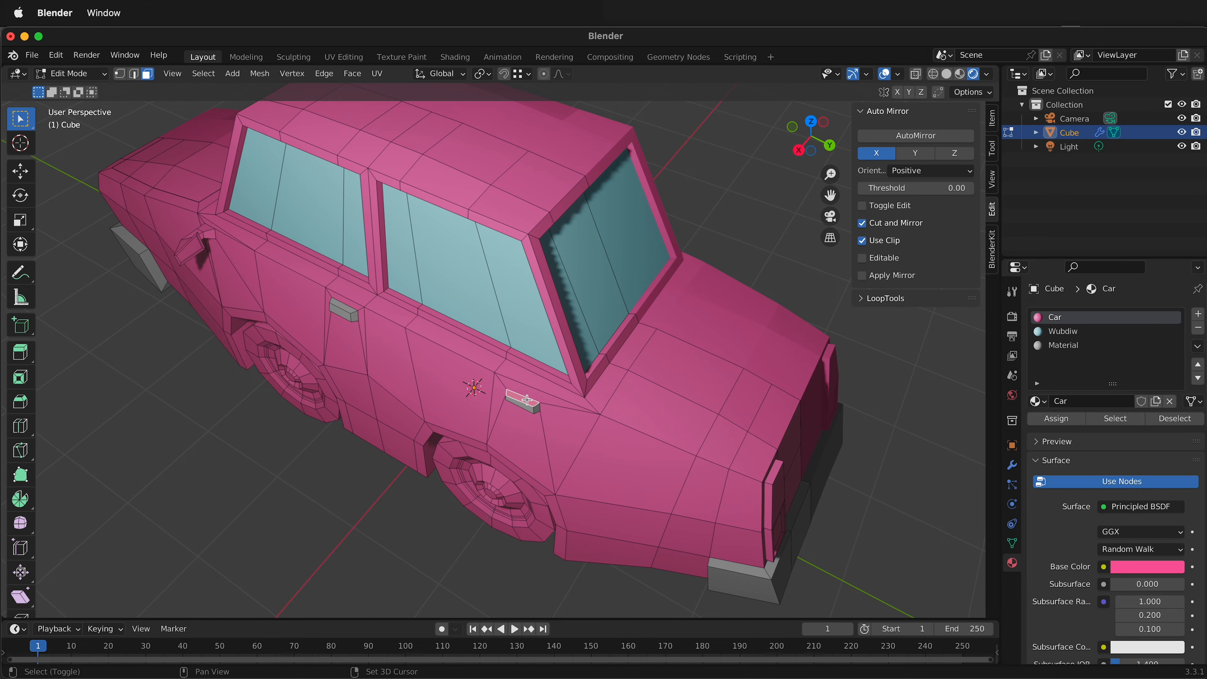
left_click(1068, 348)
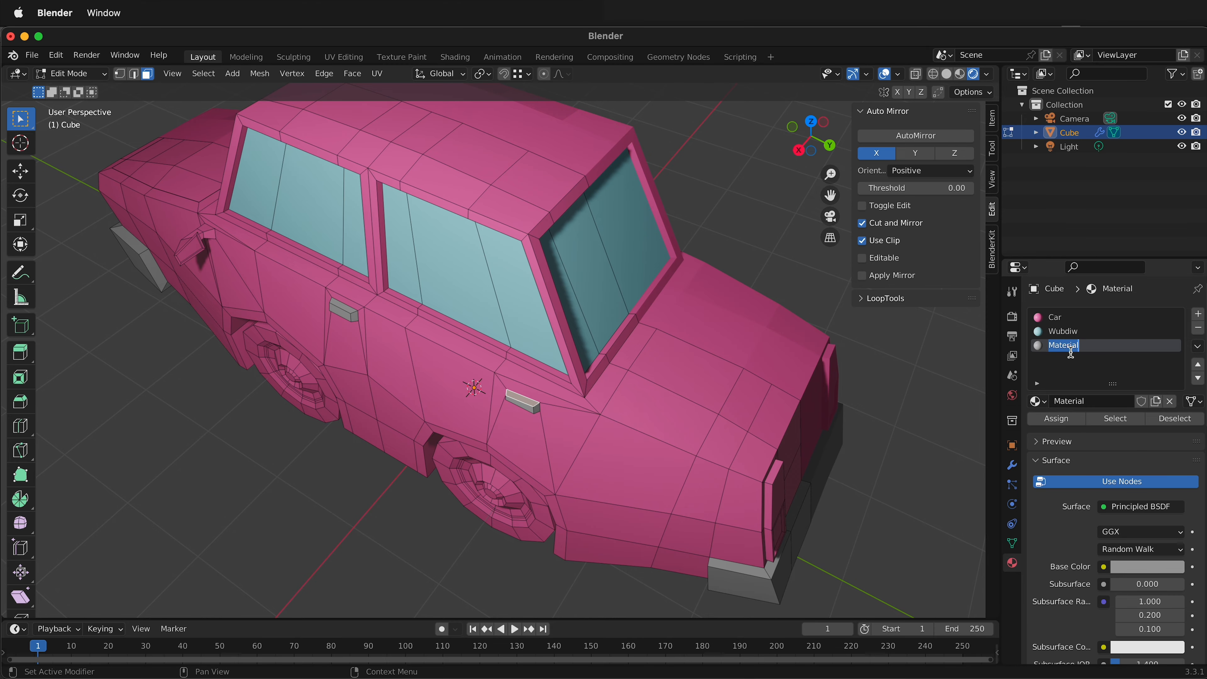
Select the whole front wheel, add a fourth material slot with a new material, and assign it to the wheel.
middle_click_drag(355, 412, 514, 346)
scroll(497, 487, "up", 3)
scroll(497, 487, "down", 4)
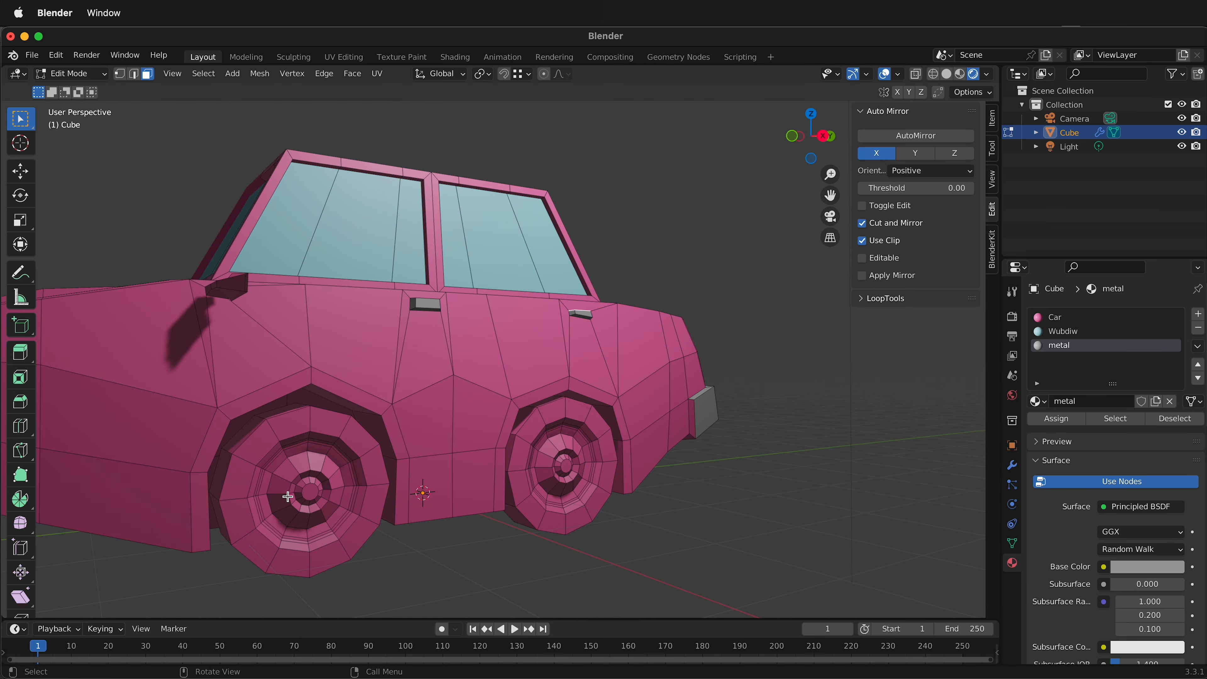
key("l")
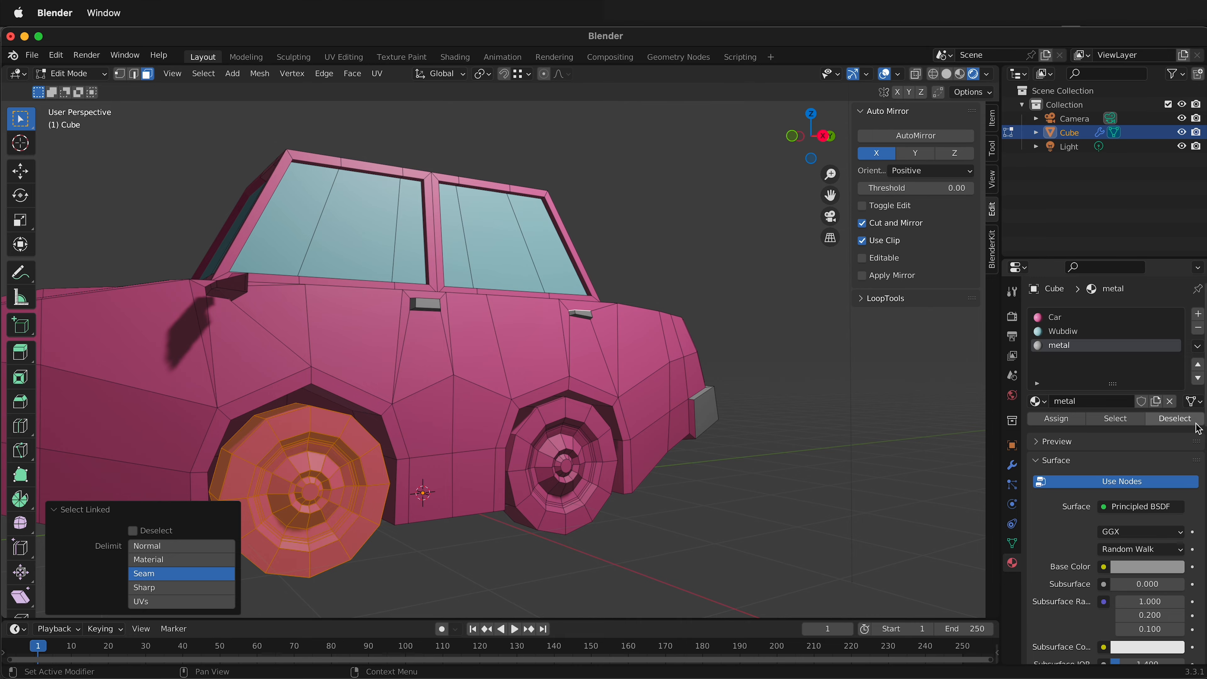
left_click(1199, 316)
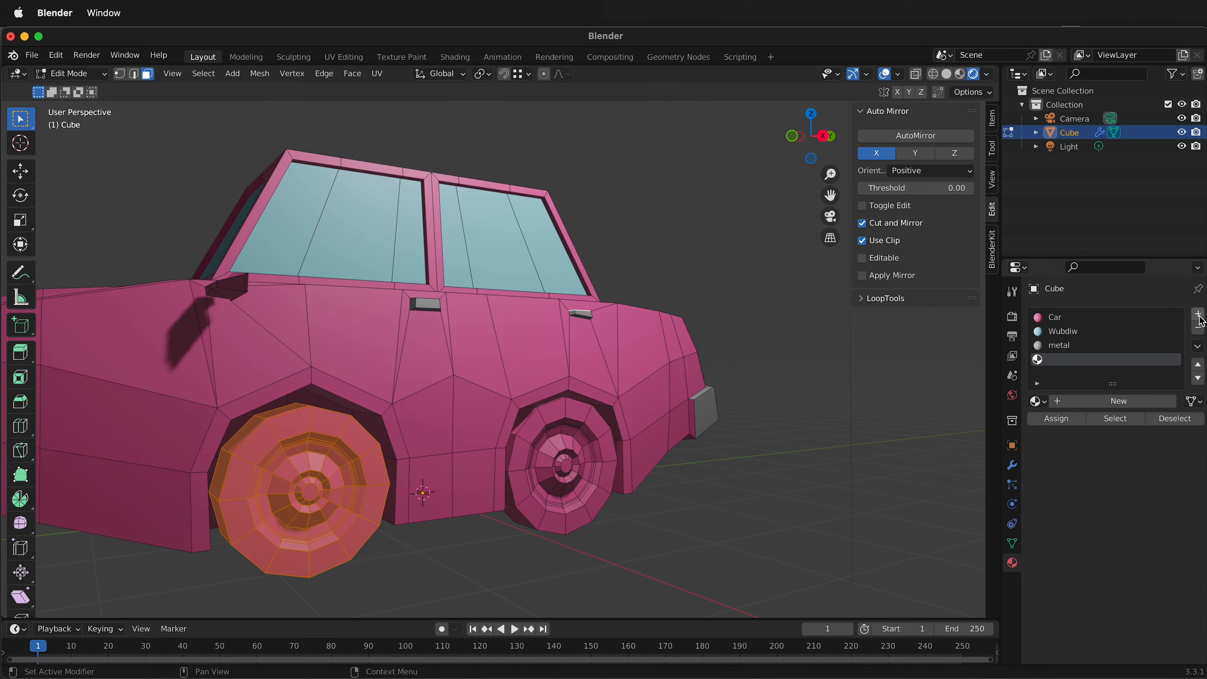
left_click(1110, 401)
left_click(1064, 419)
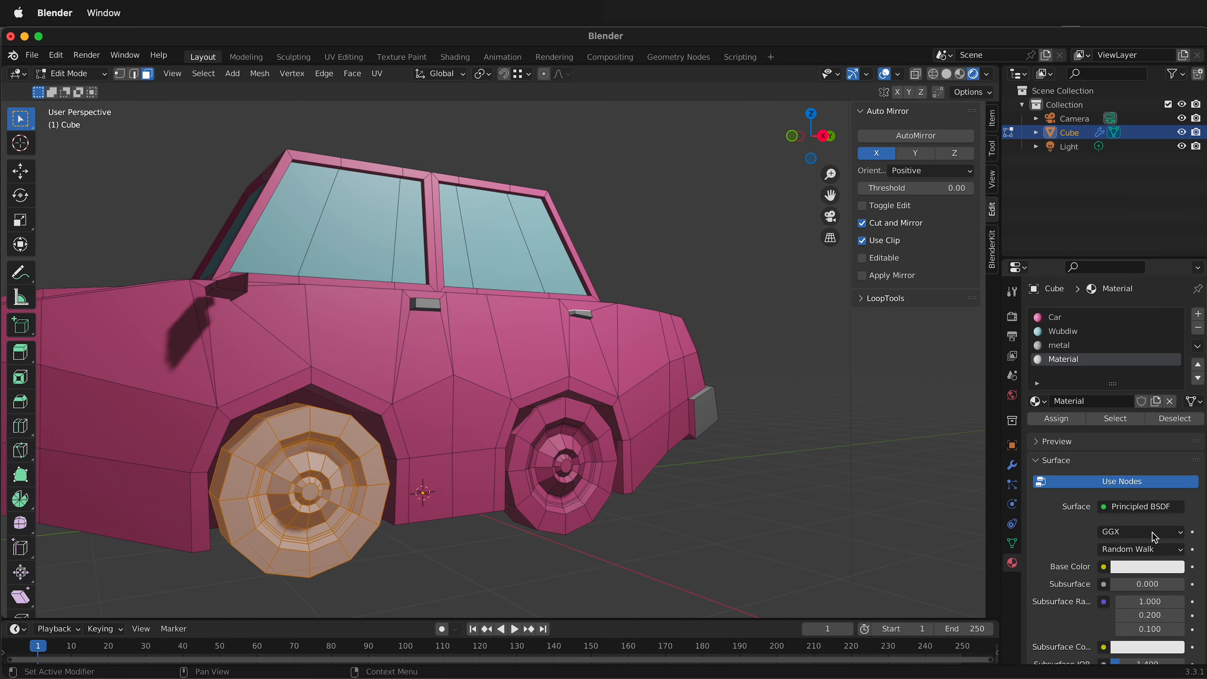
Set the wheel material's base color to black and rename the material Tires.
left_click(1169, 570)
left_click_drag(1173, 375, 1173, 468)
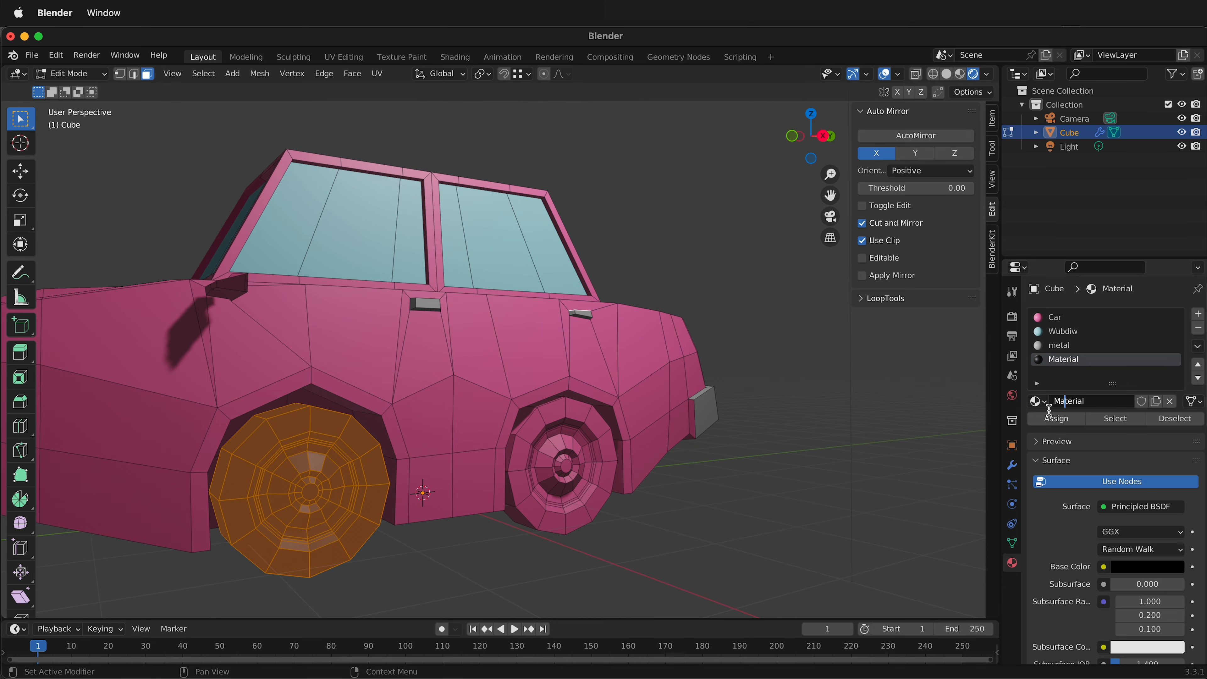
key("ctrl+a")
type("Tire")
left_click(1050, 418)
Assign the metal material to the remaining pink inner faces of the front and rear bumpers, leaving out the body's underside.
left_click(712, 440)
middle_click_drag(689, 418, 492, 506)
left_click(379, 598, "shift")
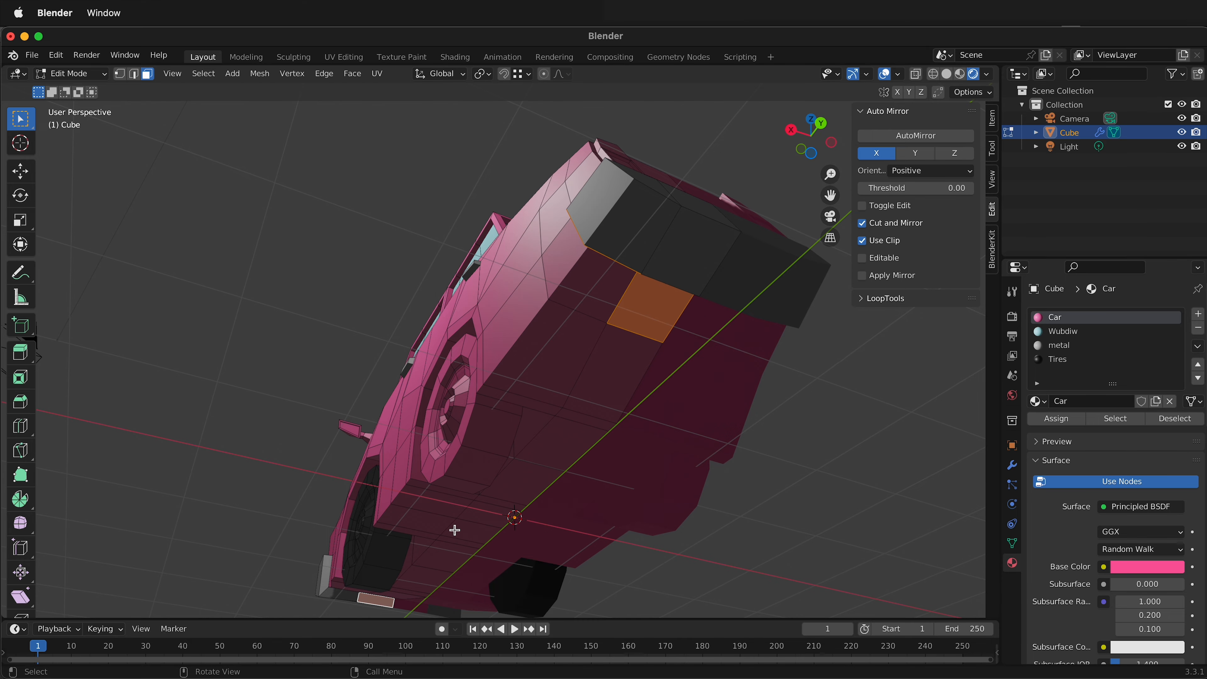
middle_click_drag(455, 530, 639, 389)
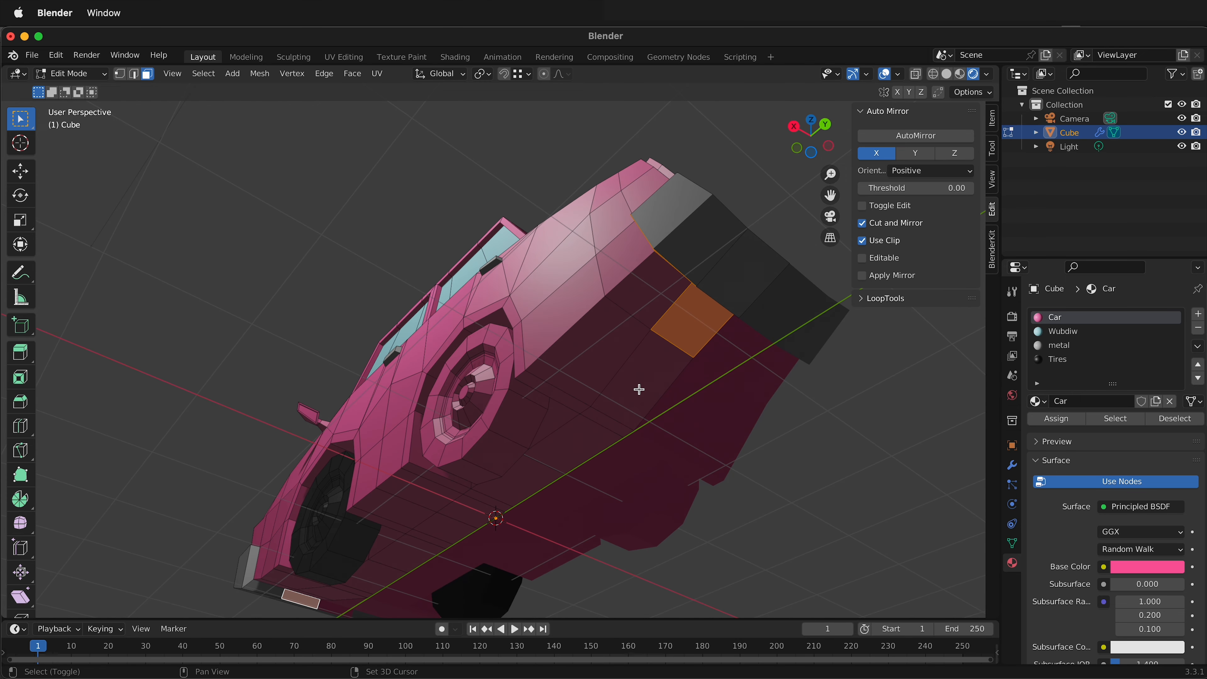
left_click(685, 327, "shift")
middle_click_drag(789, 444, 851, 515)
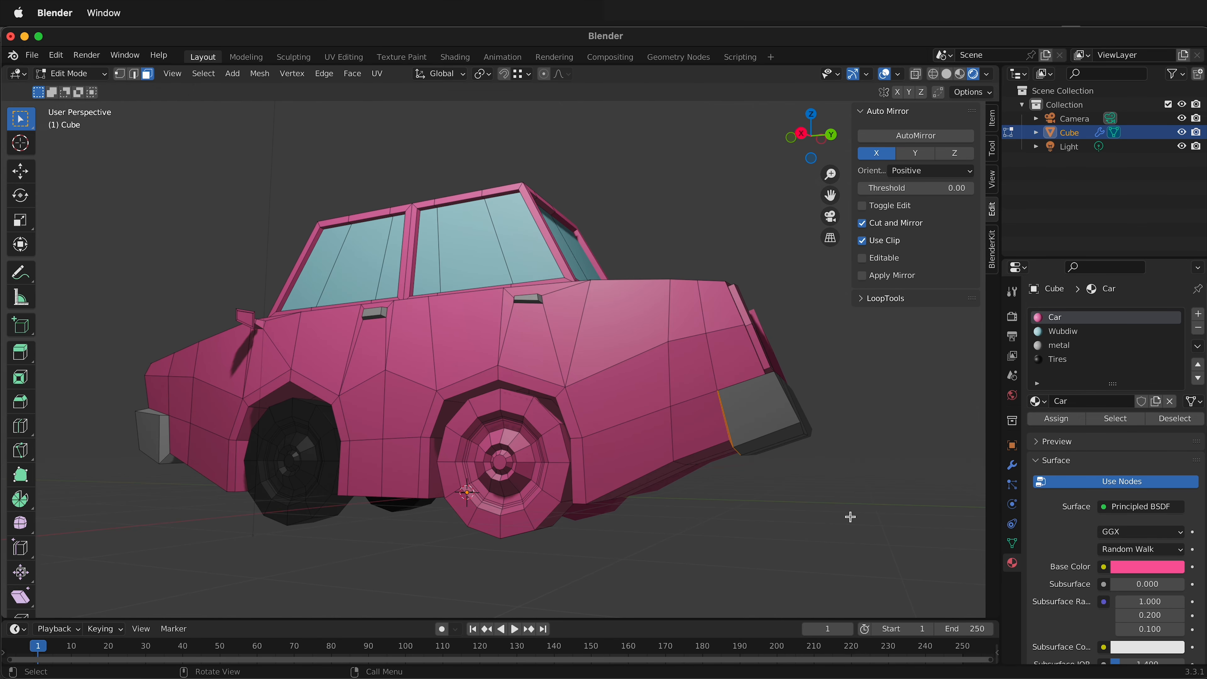
left_click(1067, 353)
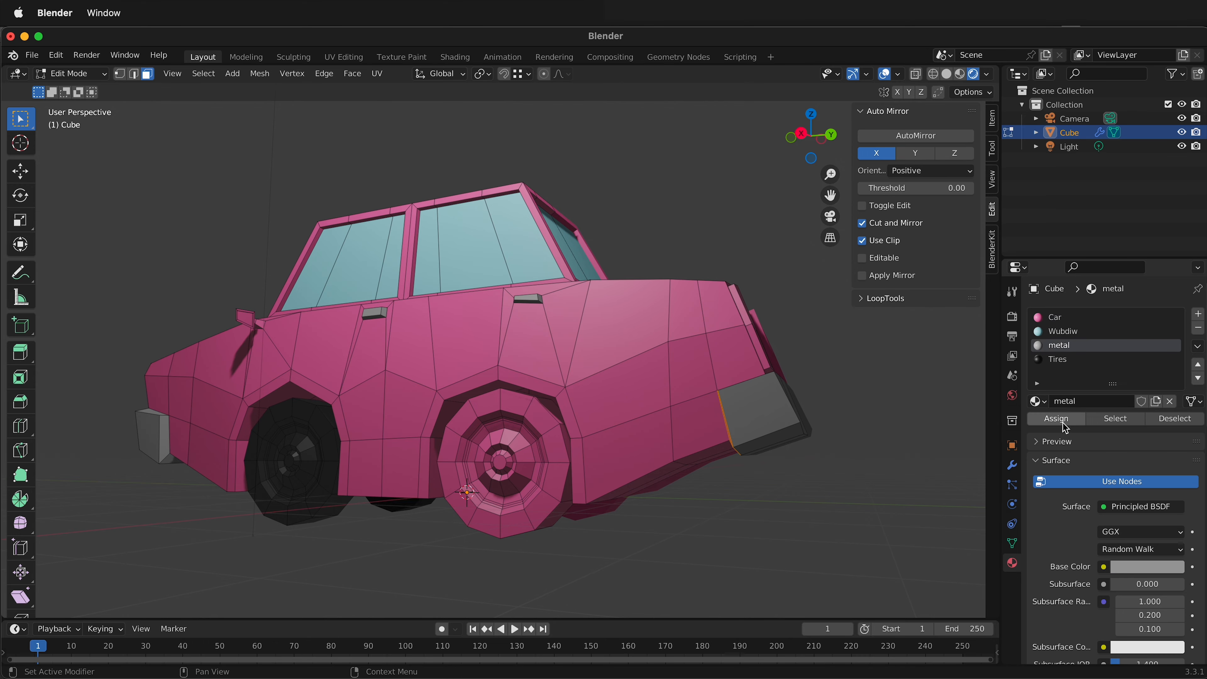
left_click(862, 516)
Assign the Tires material to the whole rear wheel.
middle_click_drag(863, 516, 779, 521)
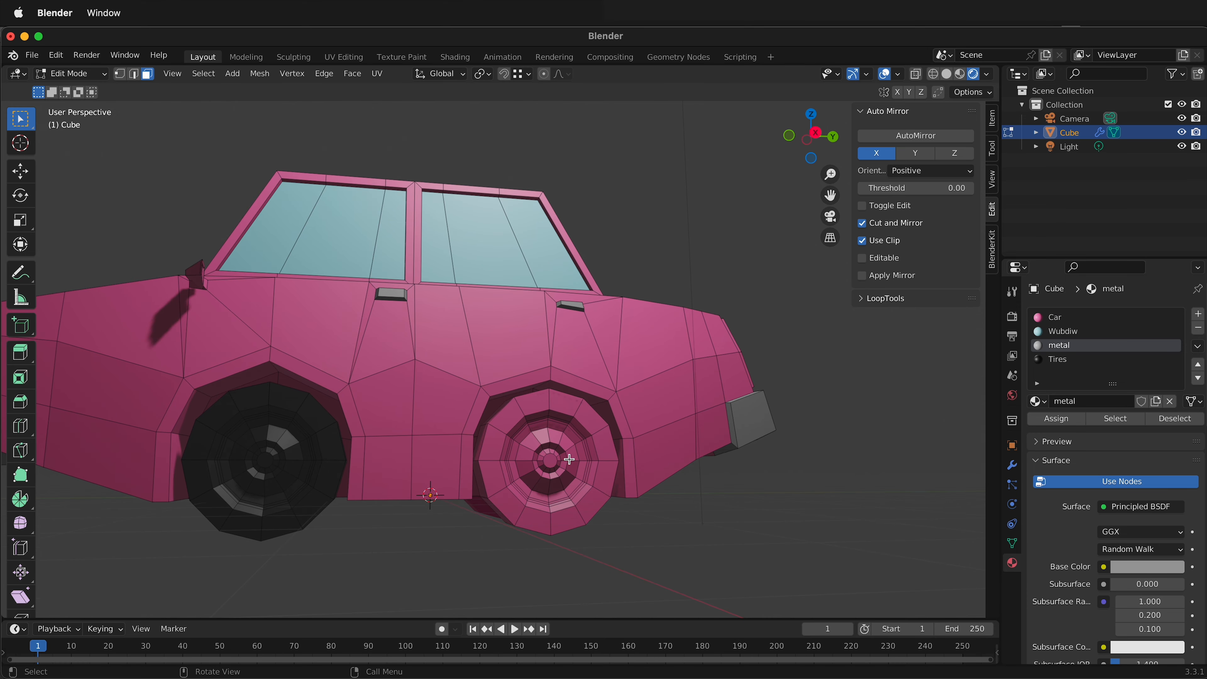
key("l")
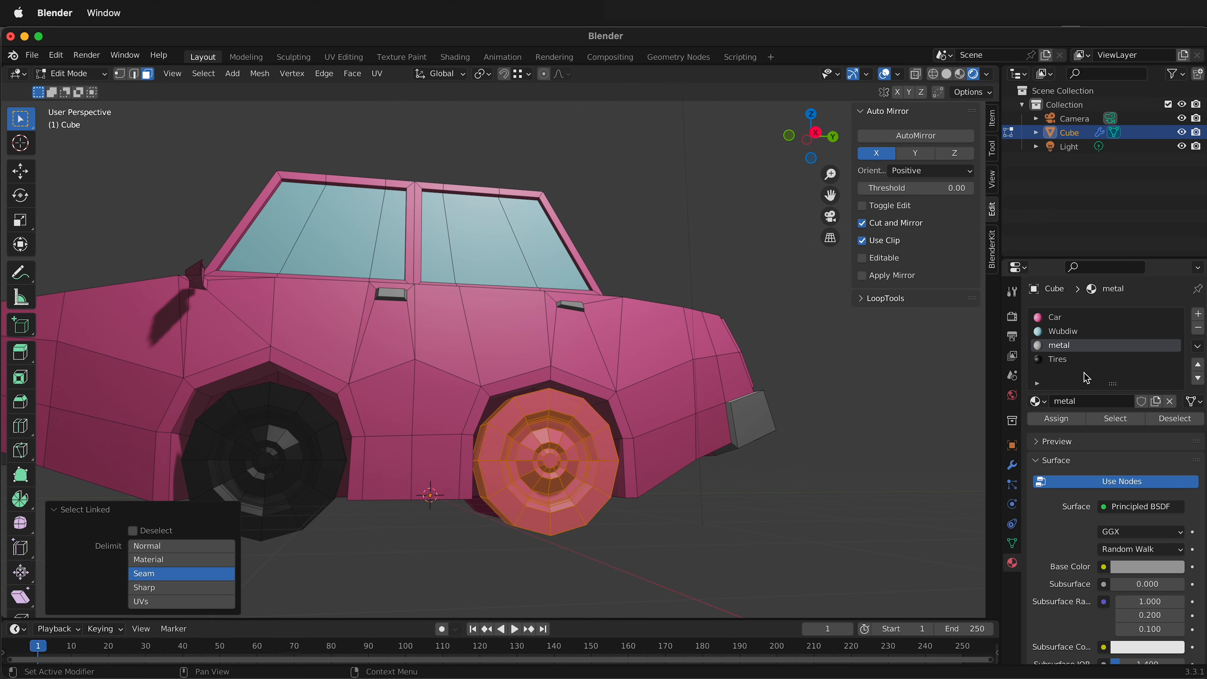
left_click(1073, 362)
left_click(1056, 419)
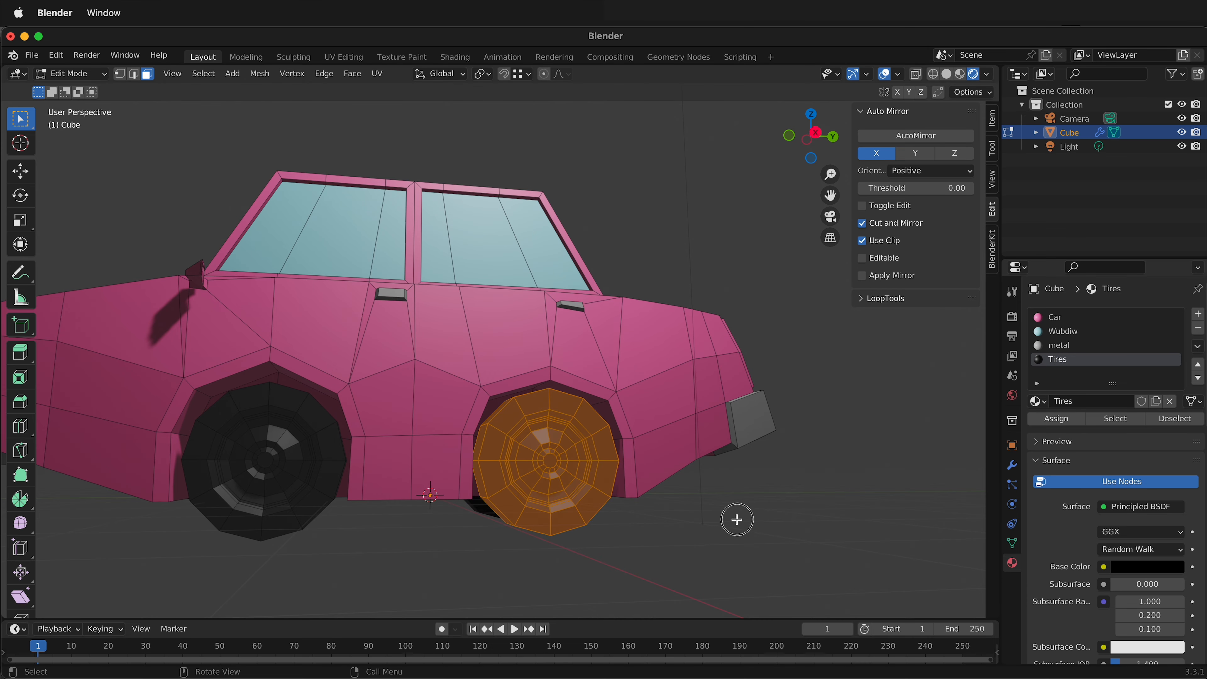
left_click(729, 518)
Assign the cyan window material to the side mirror's glass face and rename that material Window.
middle_click_drag(730, 518, 454, 529)
scroll(392, 266, "up", 6)
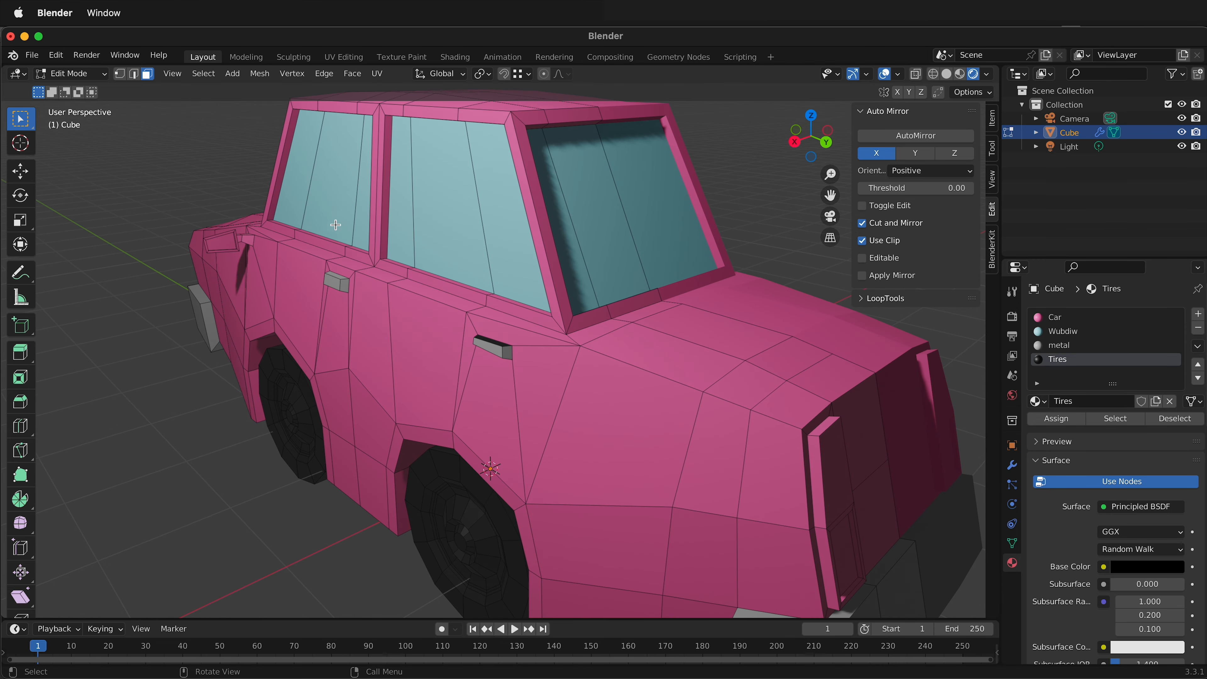
middle_click_drag(393, 266, 468, 304, "shift")
left_click(235, 259)
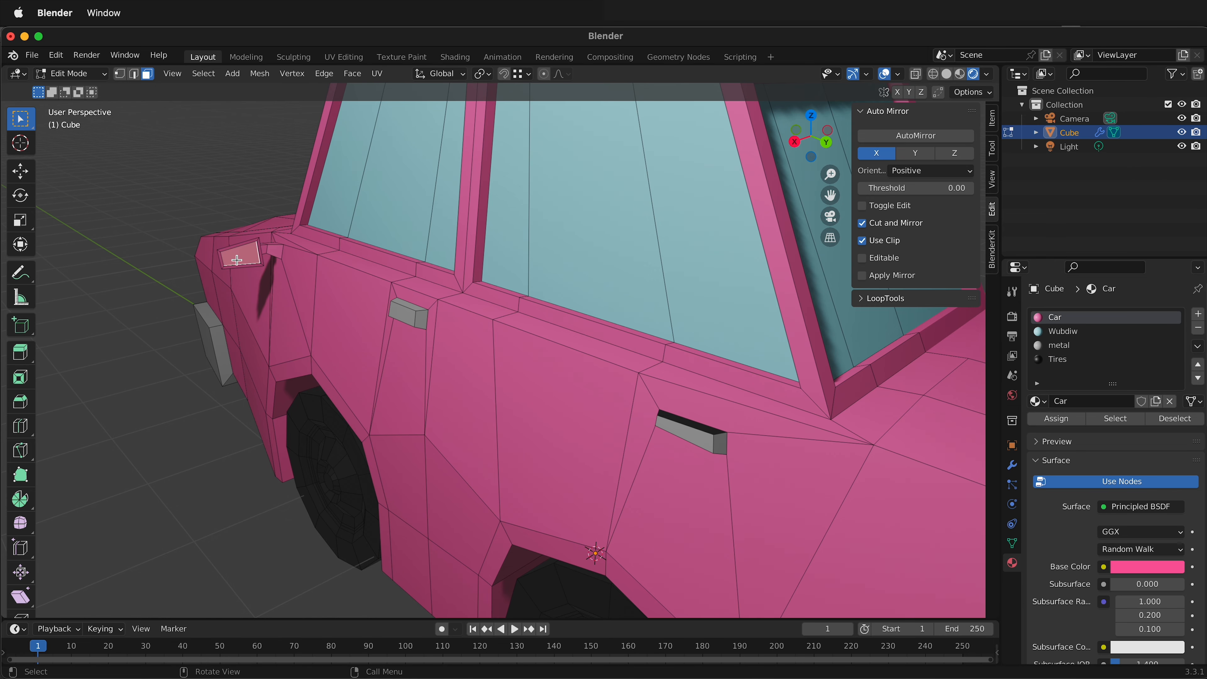
left_click(1073, 333)
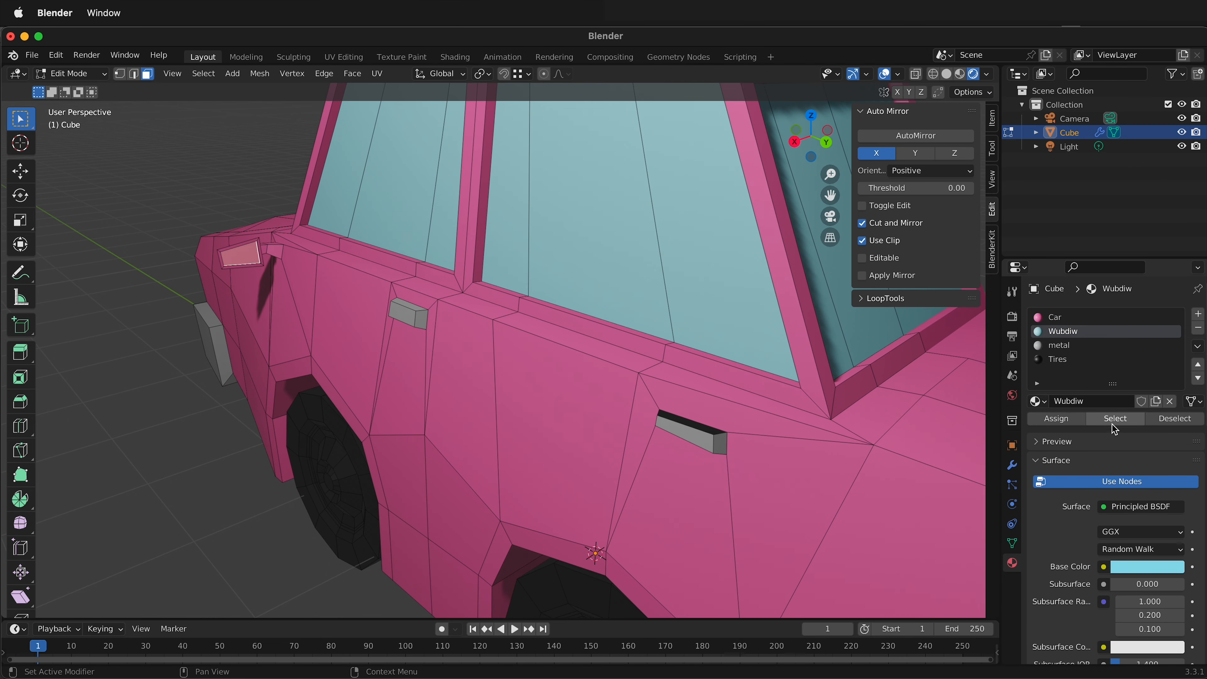
left_click(1067, 420)
left_click_drag(1105, 401, 1056, 400)
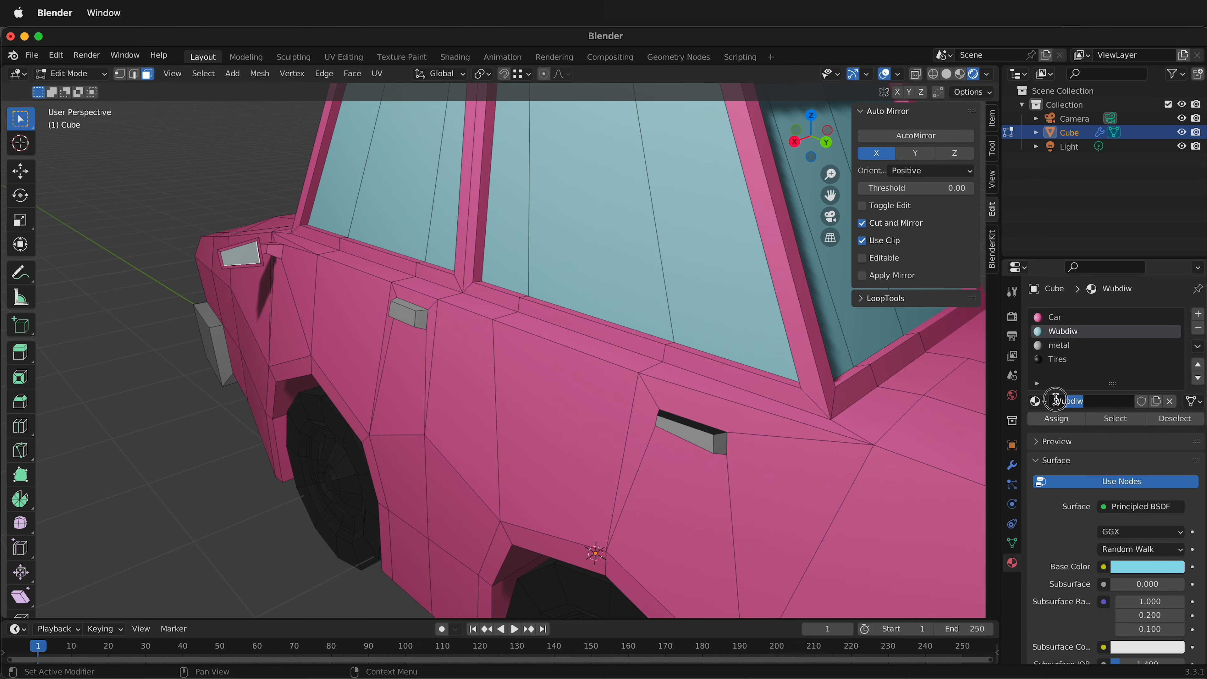
type("Windo")
Select the upper and lower front faces of the grille between the headlights.
scroll(759, 439, "down", 8)
mouse_move(610, 451)
middle_mouse_down()
mouse_move(834, 424)
mouse_move(640, 420)
mouse_move(605, 433)
middle_mouse_up()
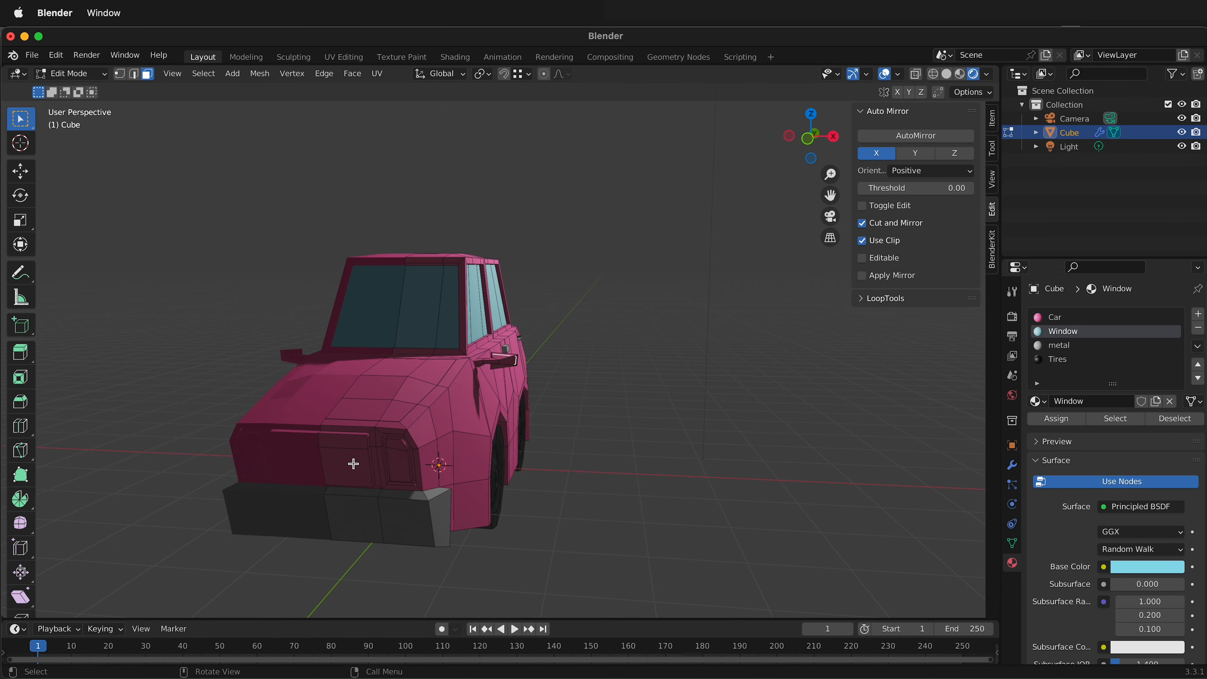
scroll(353, 463, "up", 4)
middle_click_drag(378, 447, 512, 346, "shift")
scroll(512, 343, "up", 1)
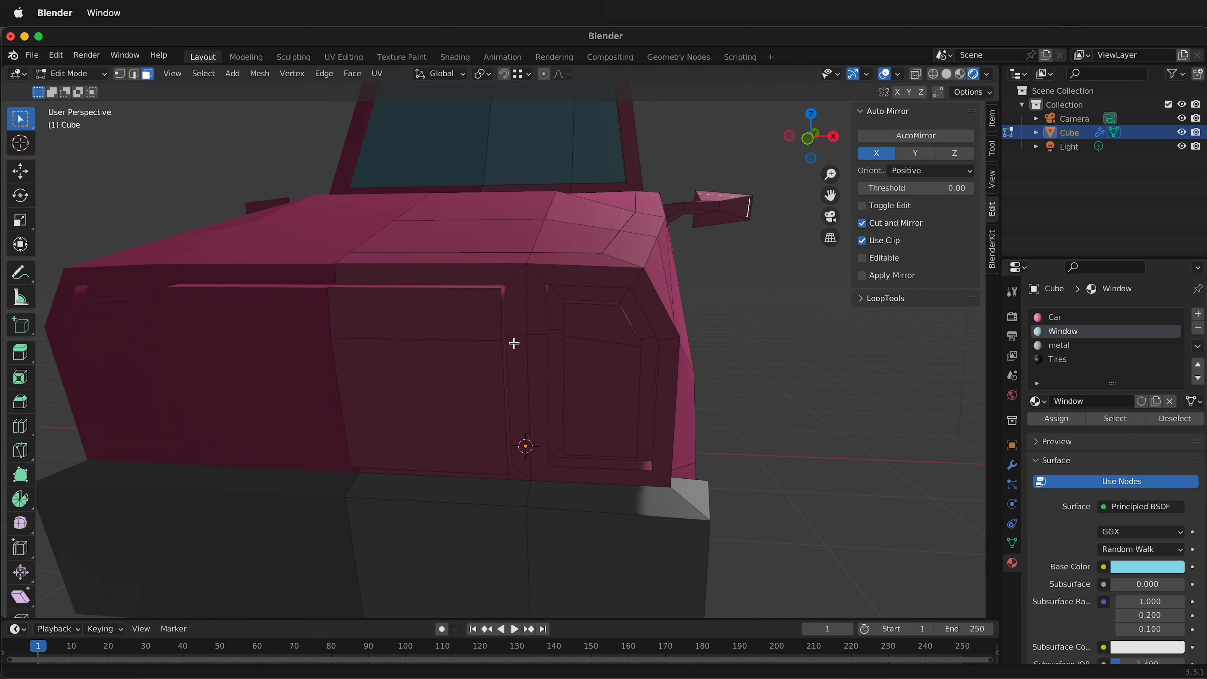
left_click(467, 378)
left_click(427, 315, "shift")
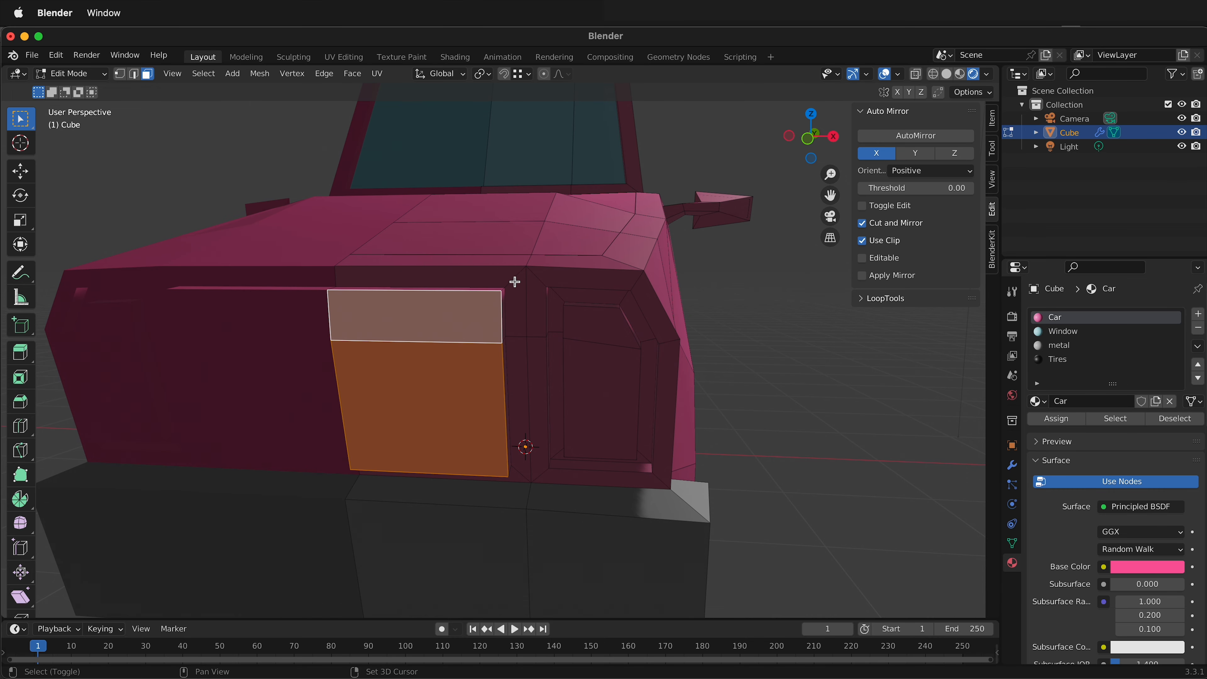
Add the raised grille's thin top, side and bottom faces to the selection and assign the metal material to them all.
middle_click_drag(515, 282, 511, 315)
scroll(511, 315, "down", 5)
middle_click_drag(354, 504, 352, 514)
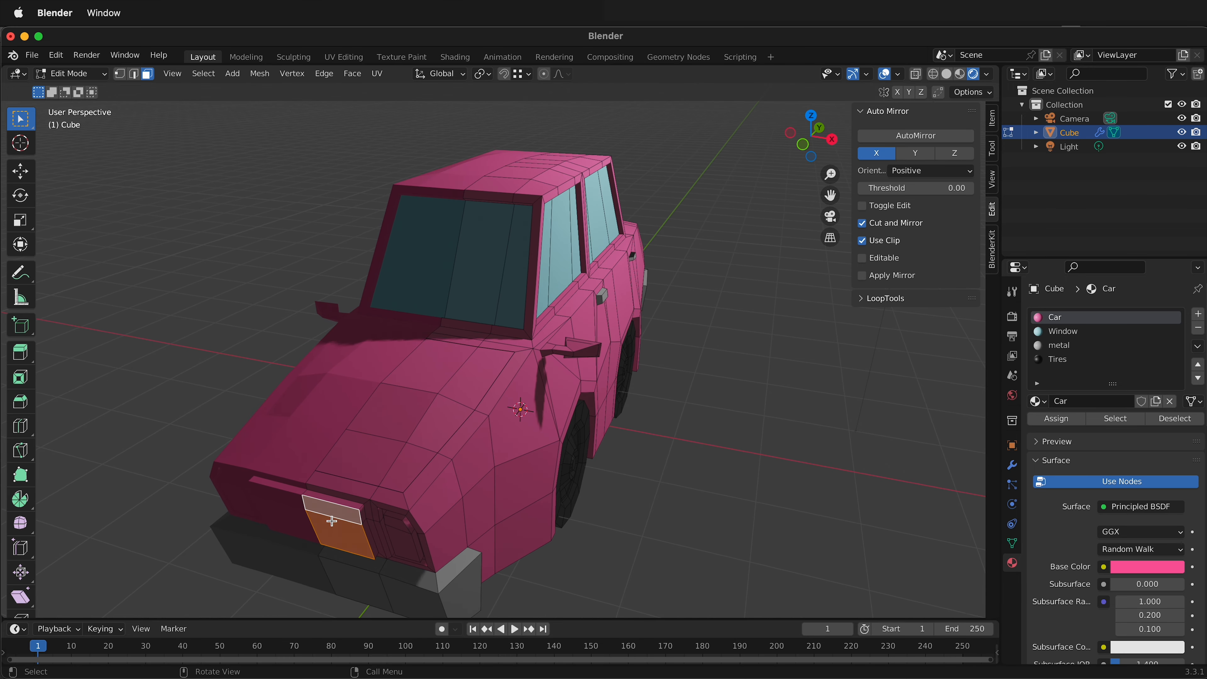
left_click(352, 507, "shift")
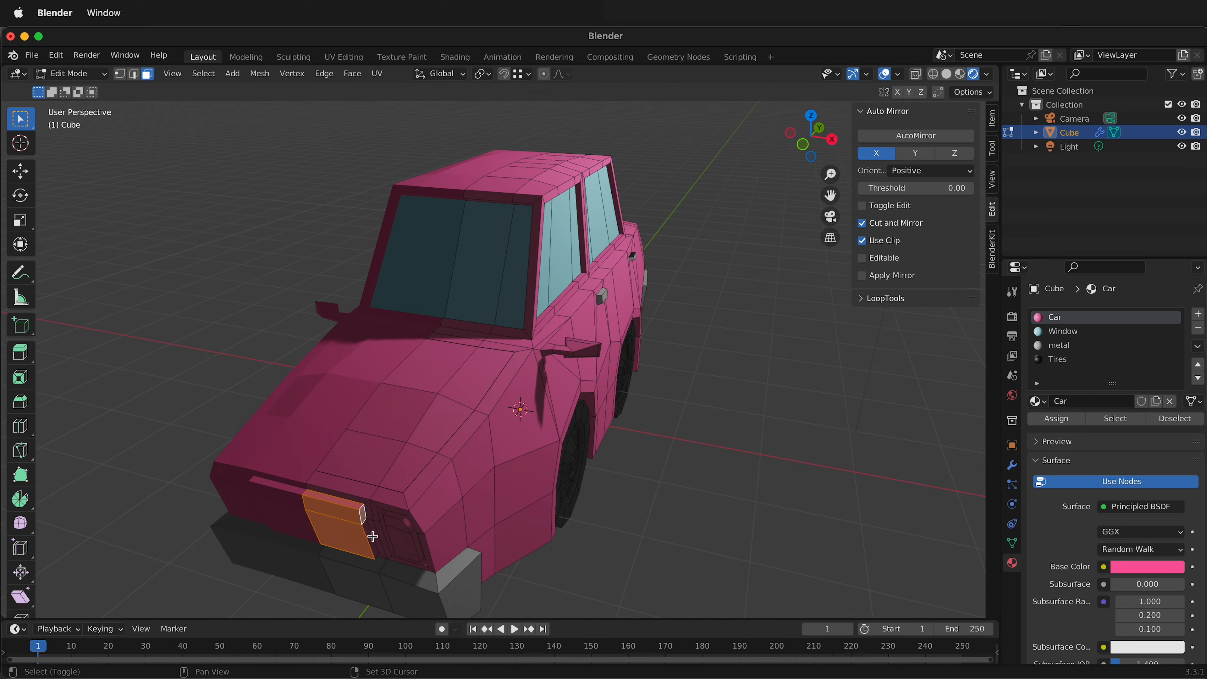
middle_click_drag(369, 537, 409, 428)
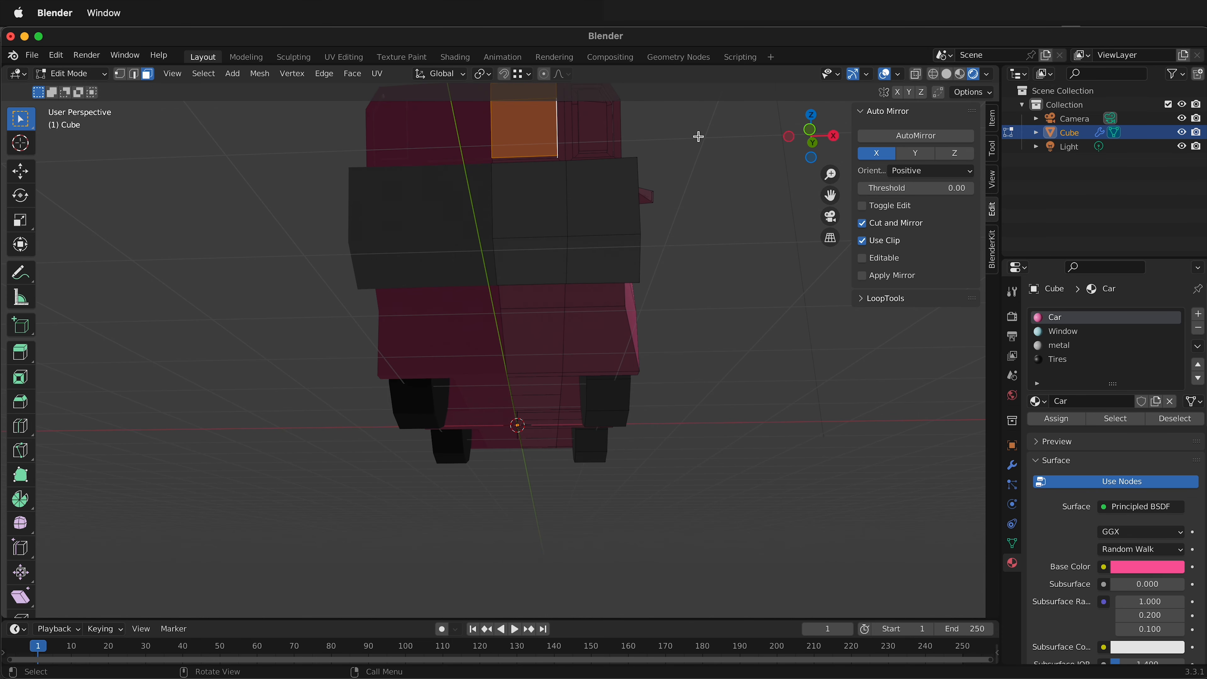
scroll(622, 186, "up", 2)
middle_click_drag(623, 186, 587, 281, "shift")
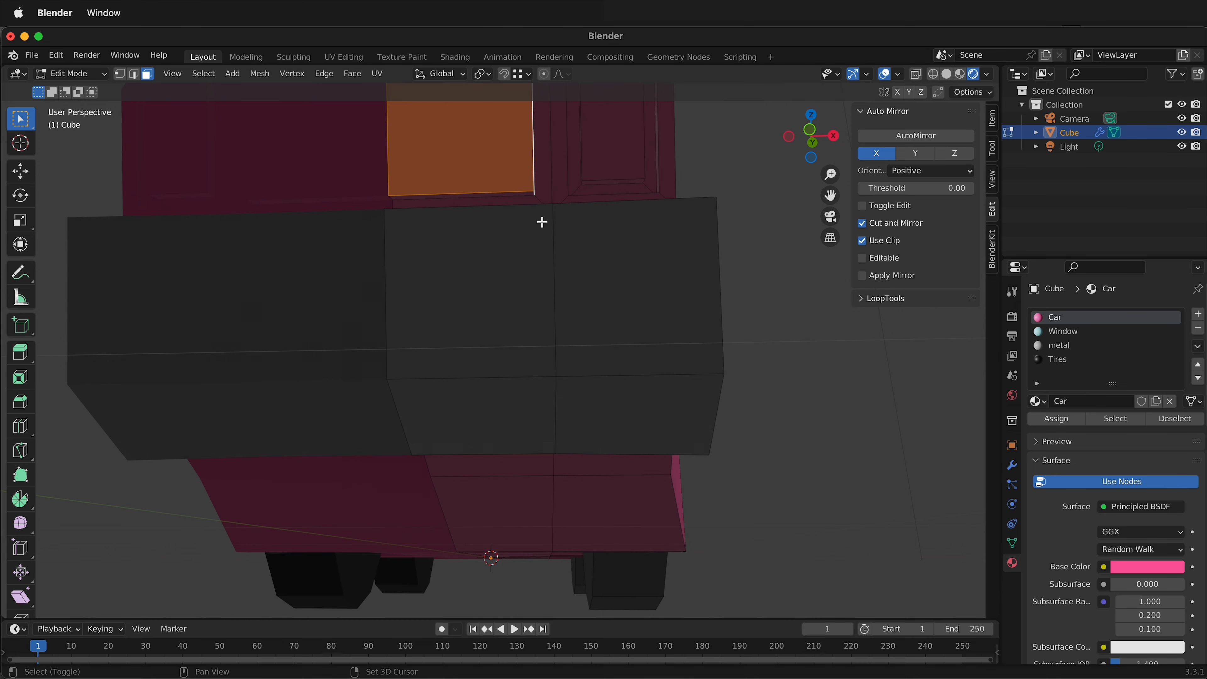
left_click(525, 192)
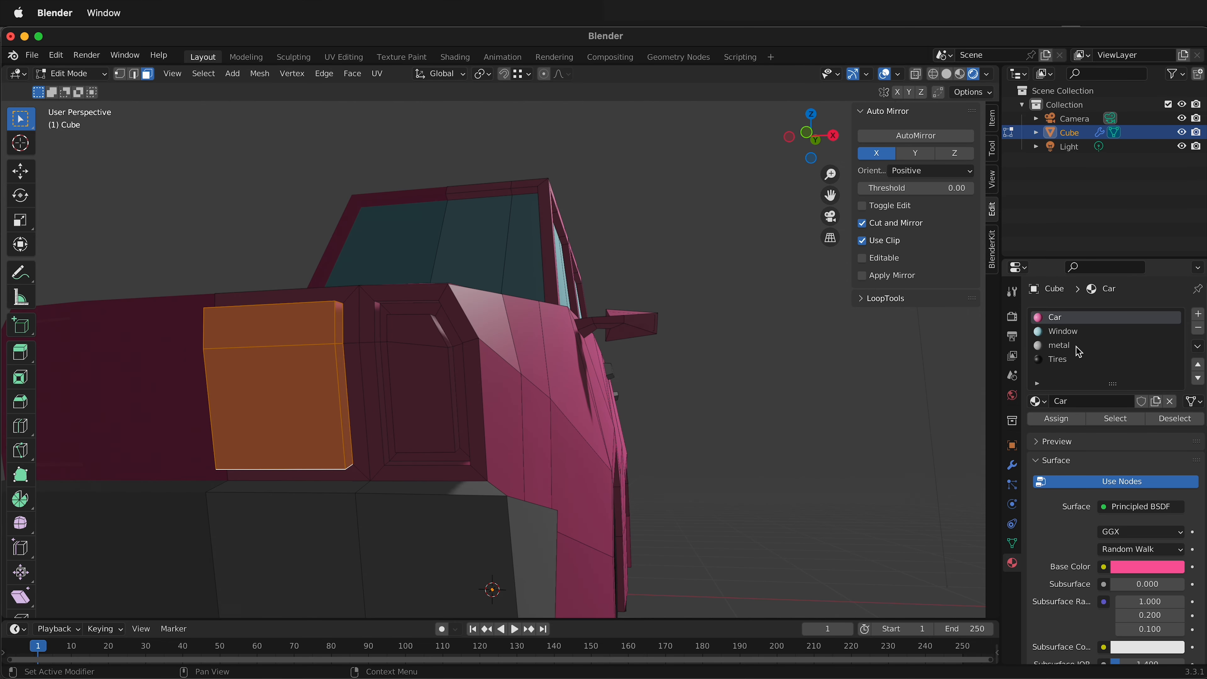
left_click(1061, 345)
left_click(1052, 420)
left_click(741, 428)
Select the two inner headlight faces, add a fifth material slot and assign it to them.
middle_click_drag(741, 427, 670, 430)
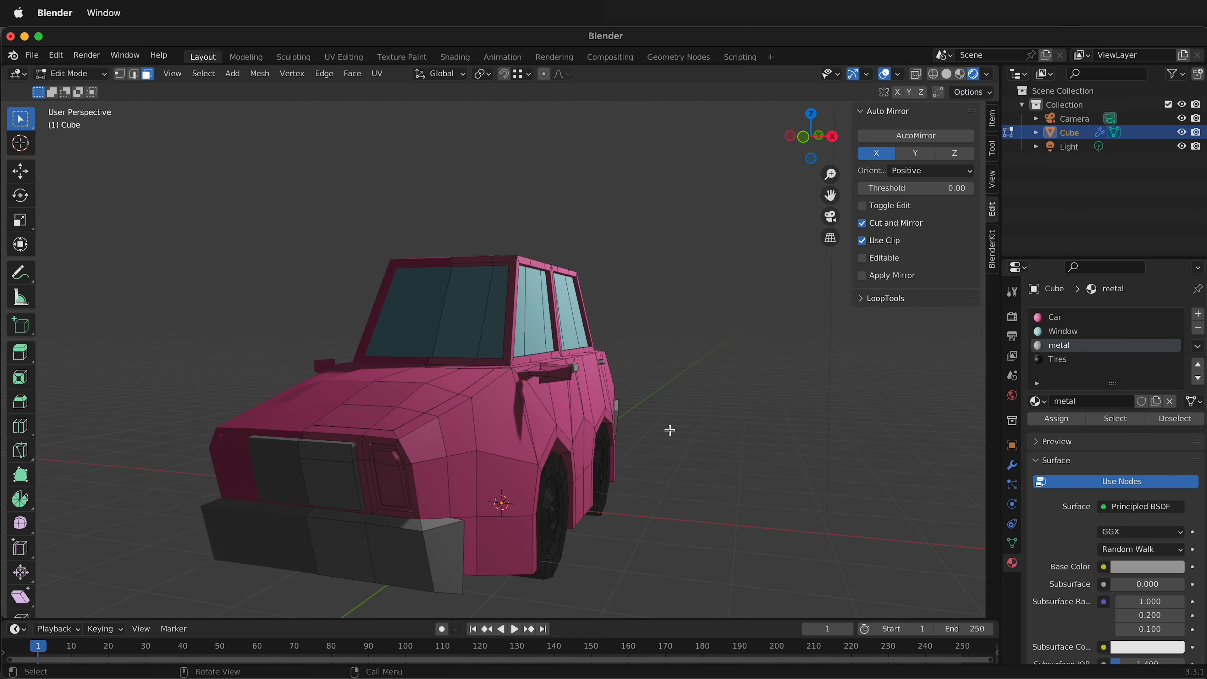
left_click(393, 481)
left_click(384, 459, "shift")
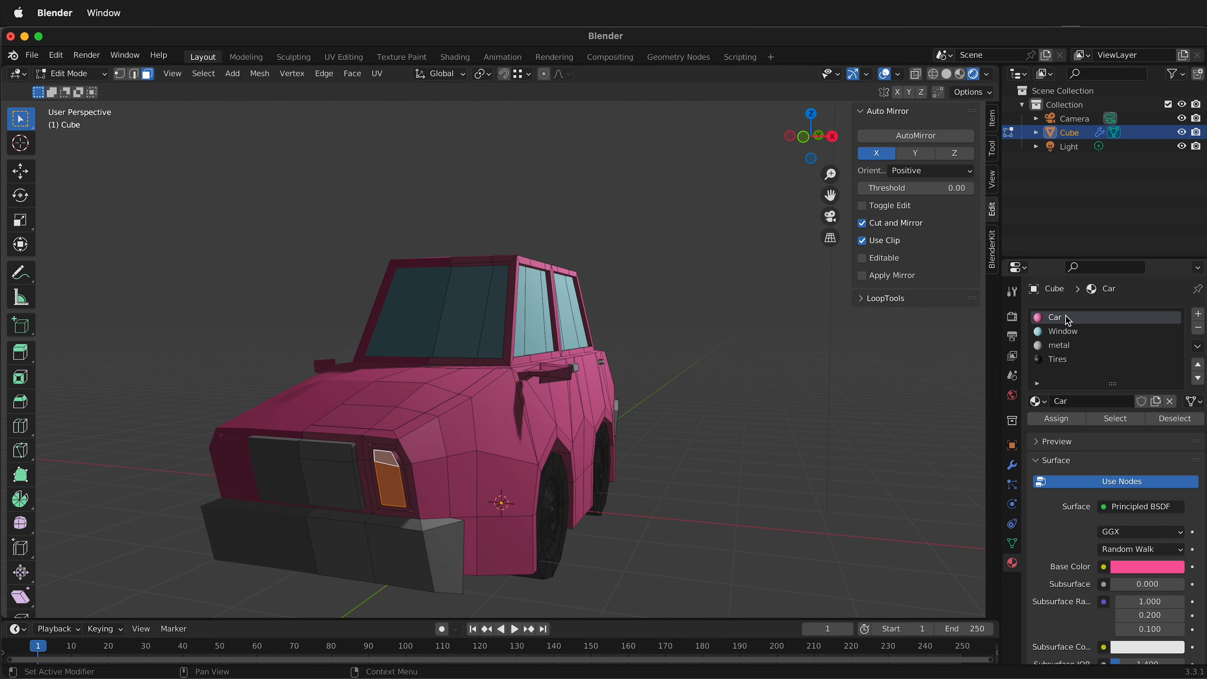
left_click(1199, 315)
left_click(1050, 420)
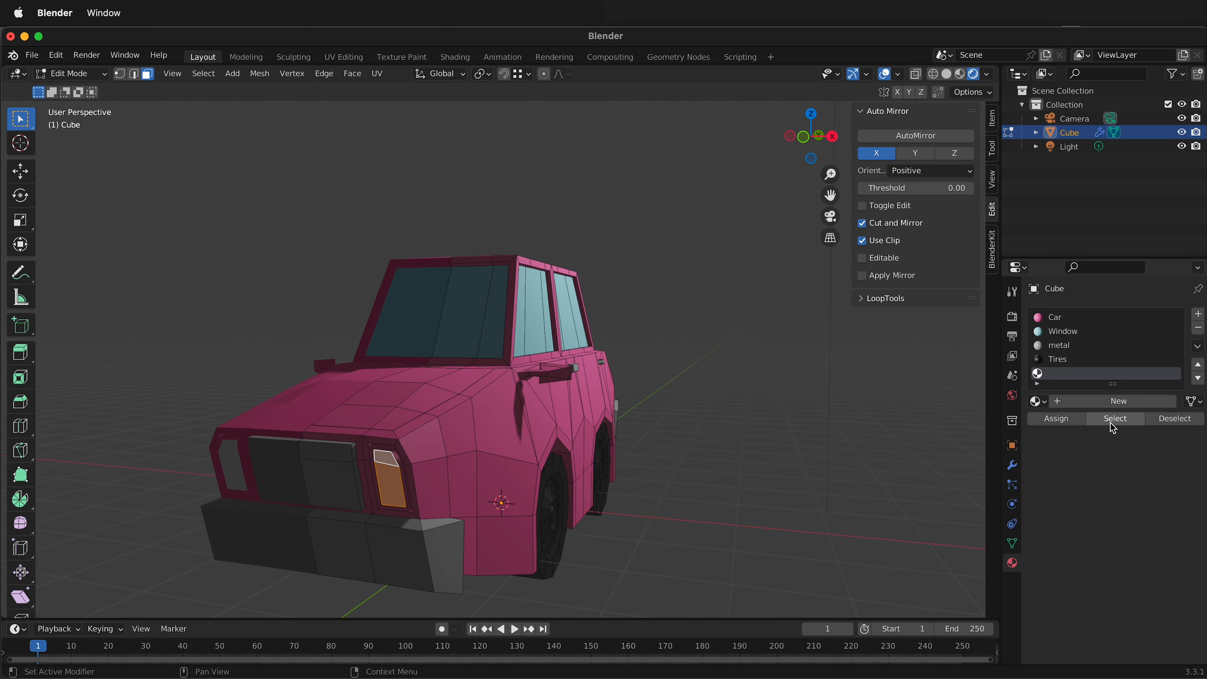
Create a new material in the headlight slot and set its base color to yellow.
left_click(1112, 402)
left_click(1146, 567)
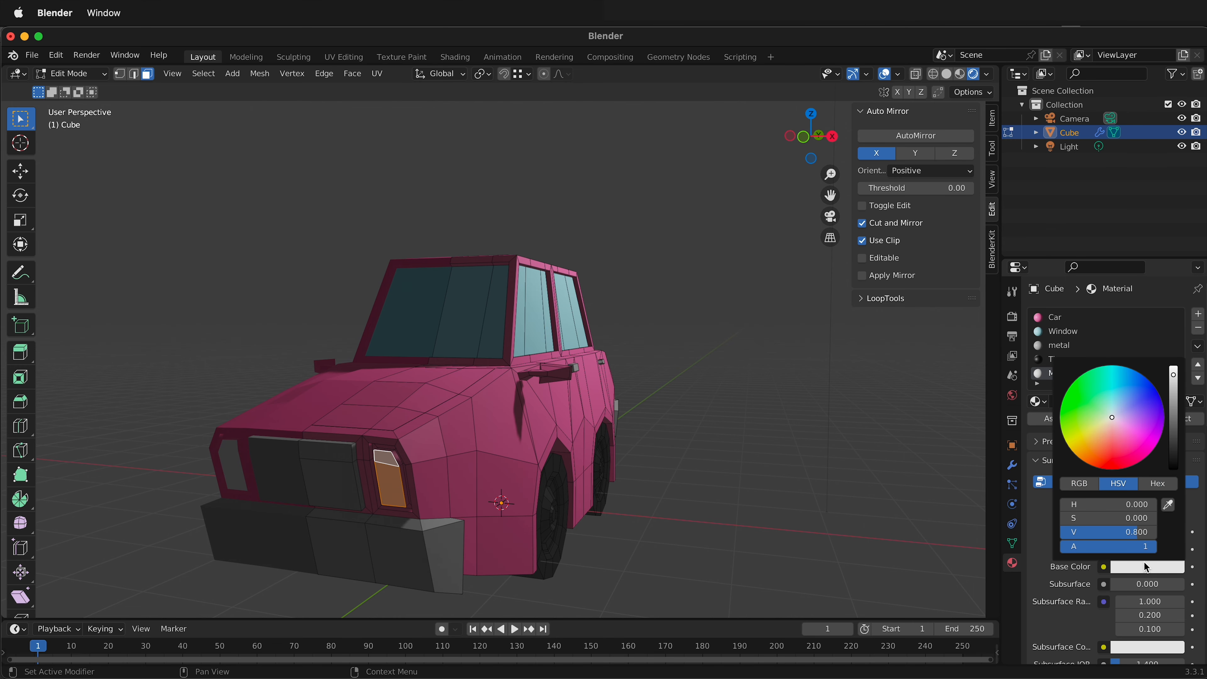
left_click_drag(1114, 413, 1069, 446)
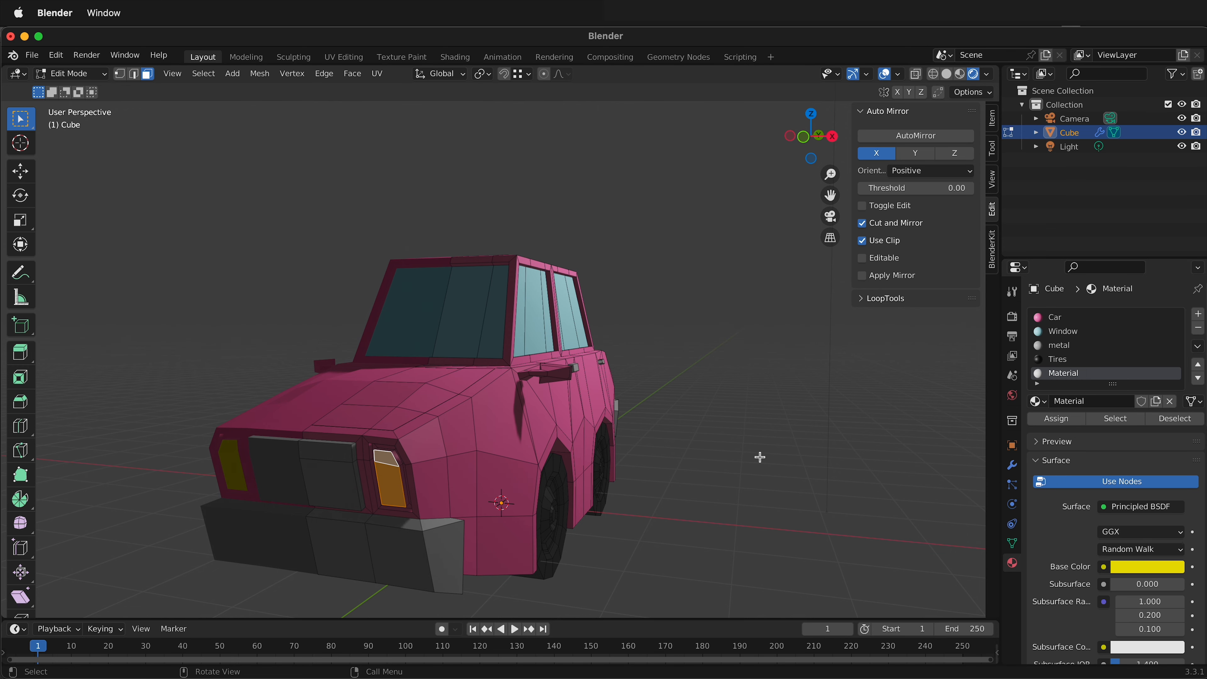
Assign the yellow headlight material to the lower taillight face at the rear of the car.
middle_click_drag(776, 472, 627, 486)
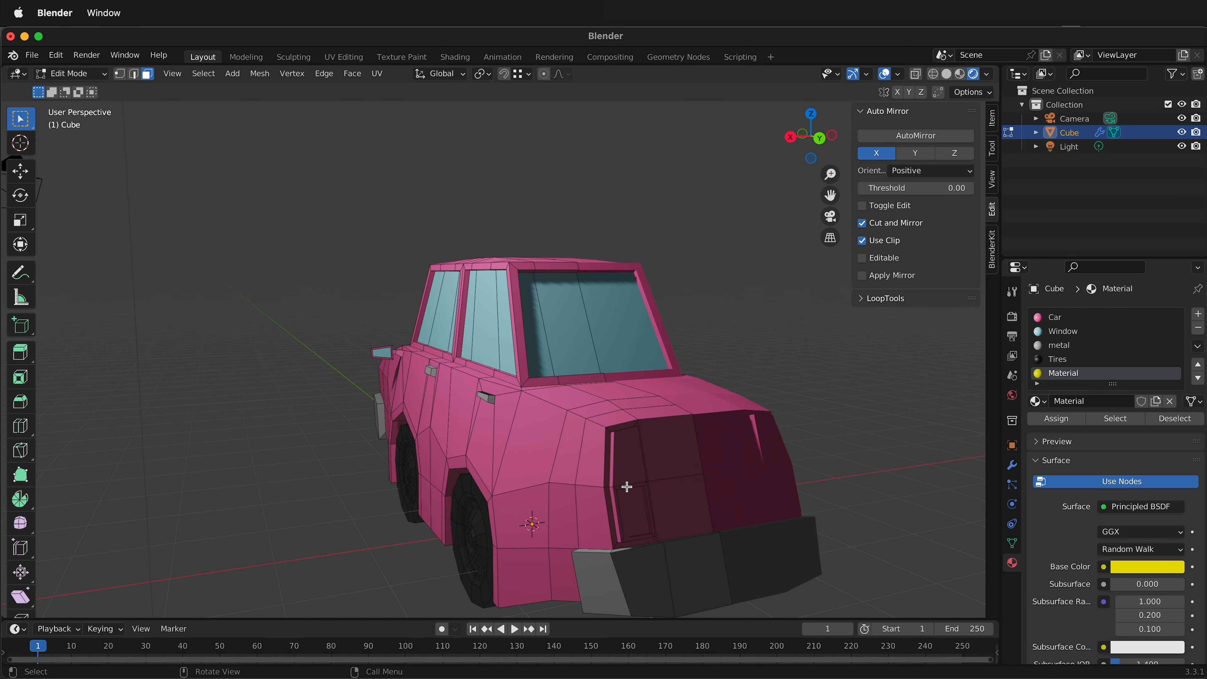
left_click(1092, 318)
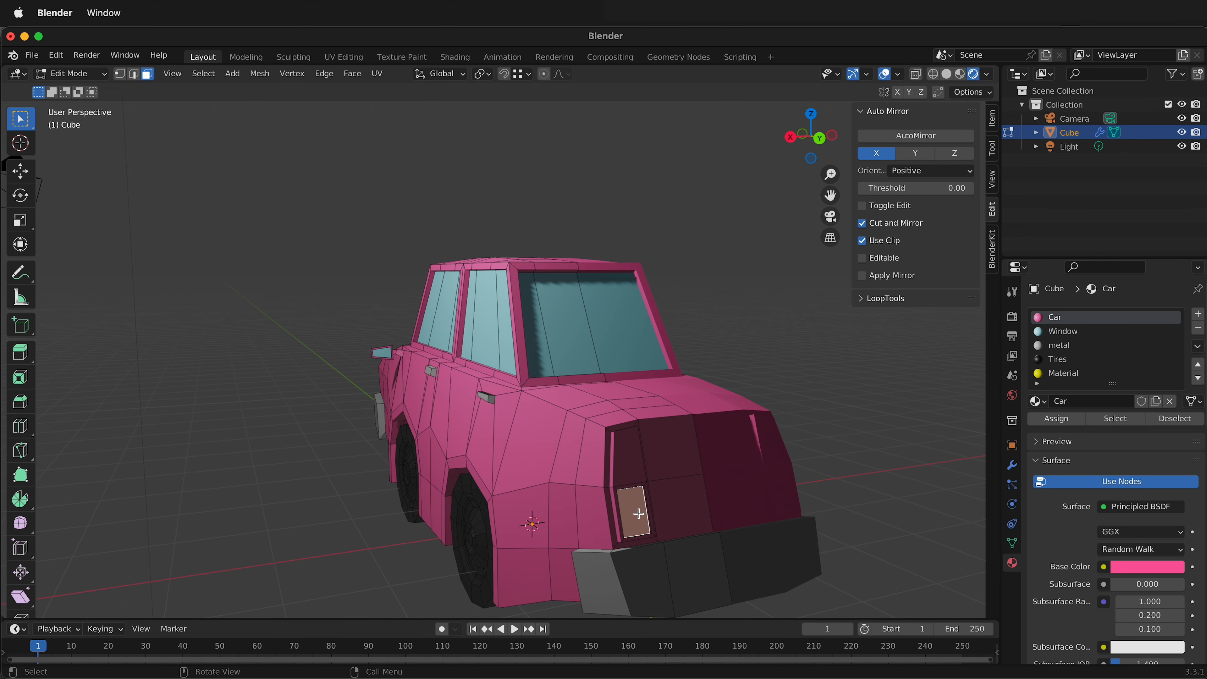
left_click(1073, 376)
left_click(1056, 419)
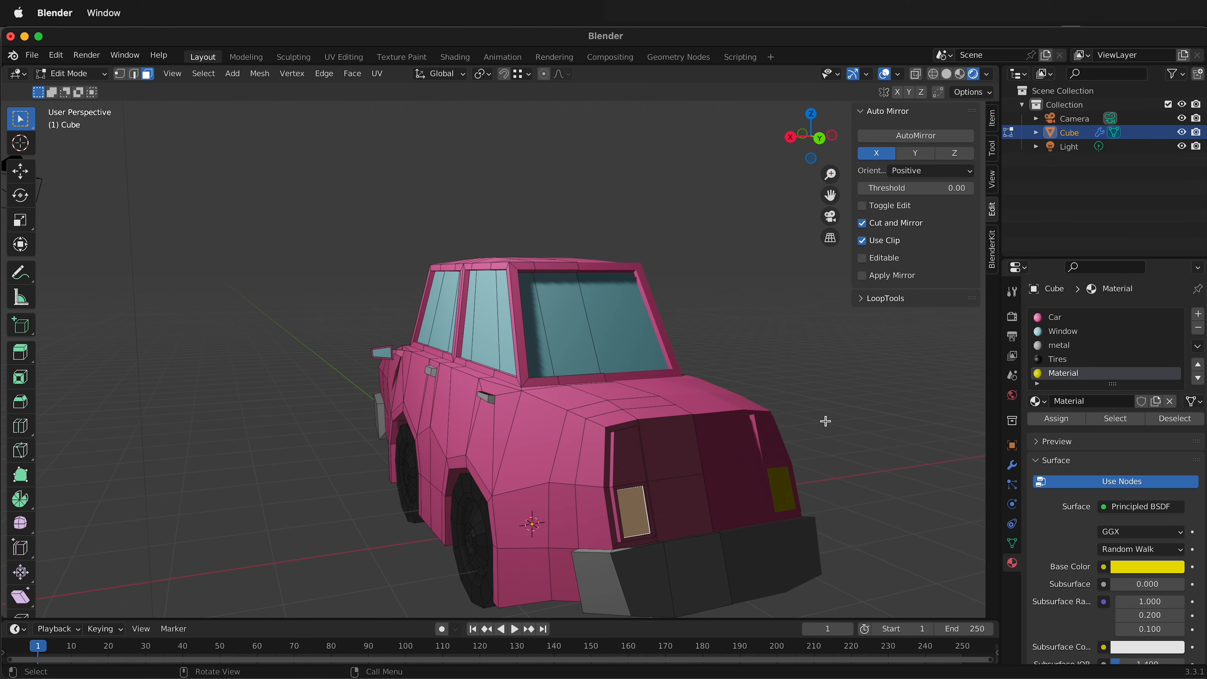
Select the upper taillight face at the rear of the car, add a sixth material slot and assign it to the face.
left_click(633, 465)
middle_click_drag(697, 464, 708, 464)
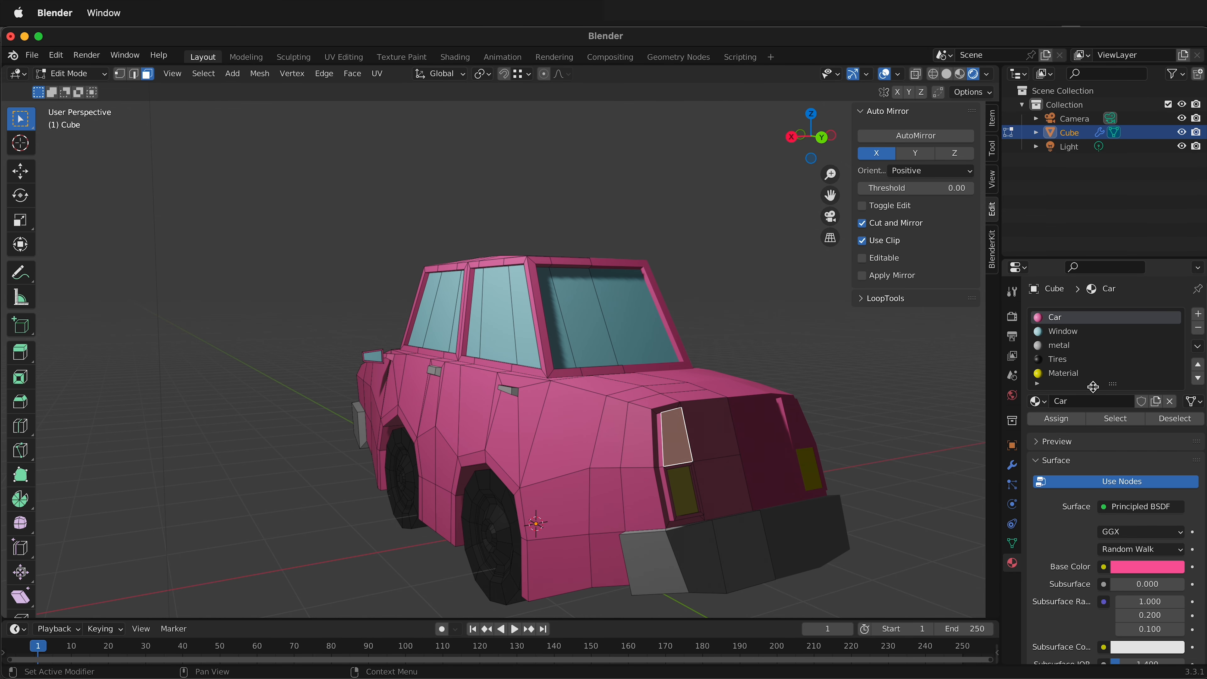
left_click(1198, 314)
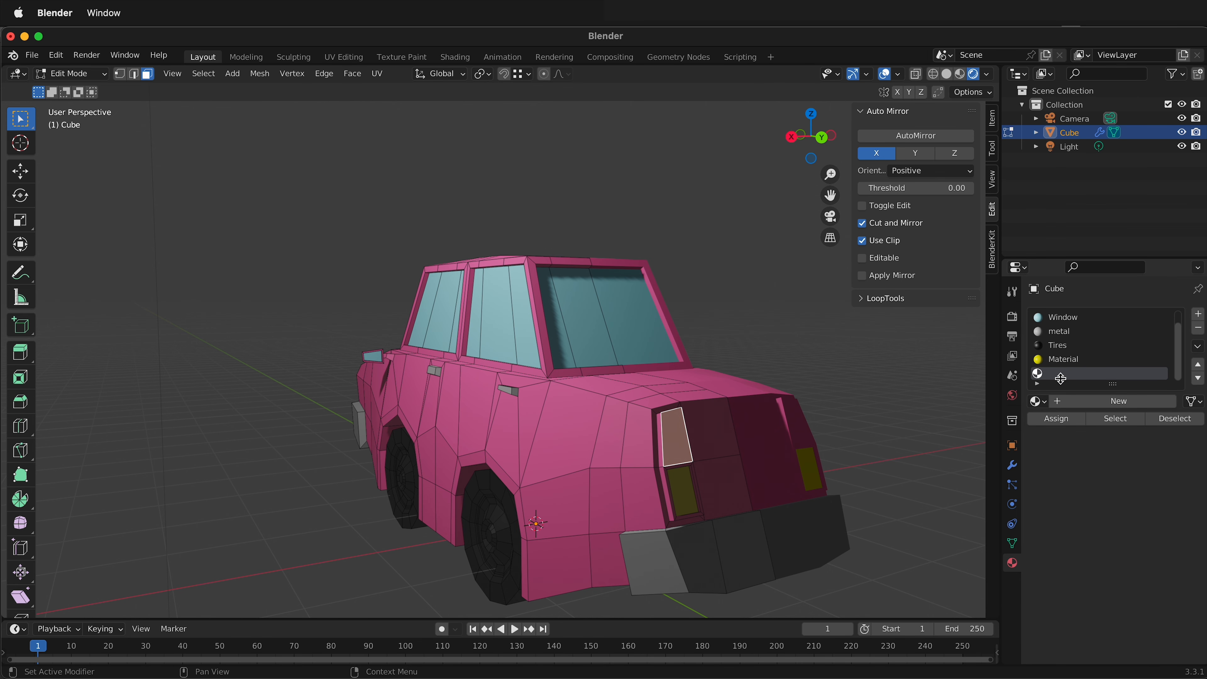
Create a new material in the upper taillight's slot and set its base color to a fully saturated red.
left_click(1107, 402)
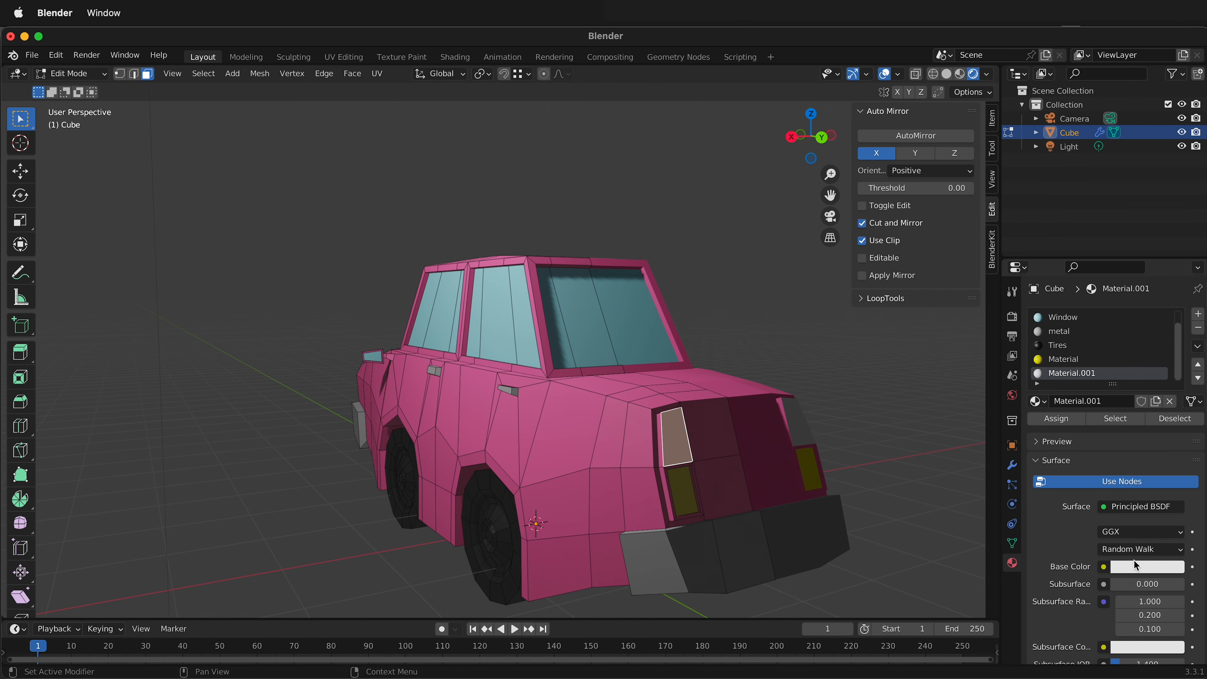
left_click(1140, 567)
left_click(1111, 470)
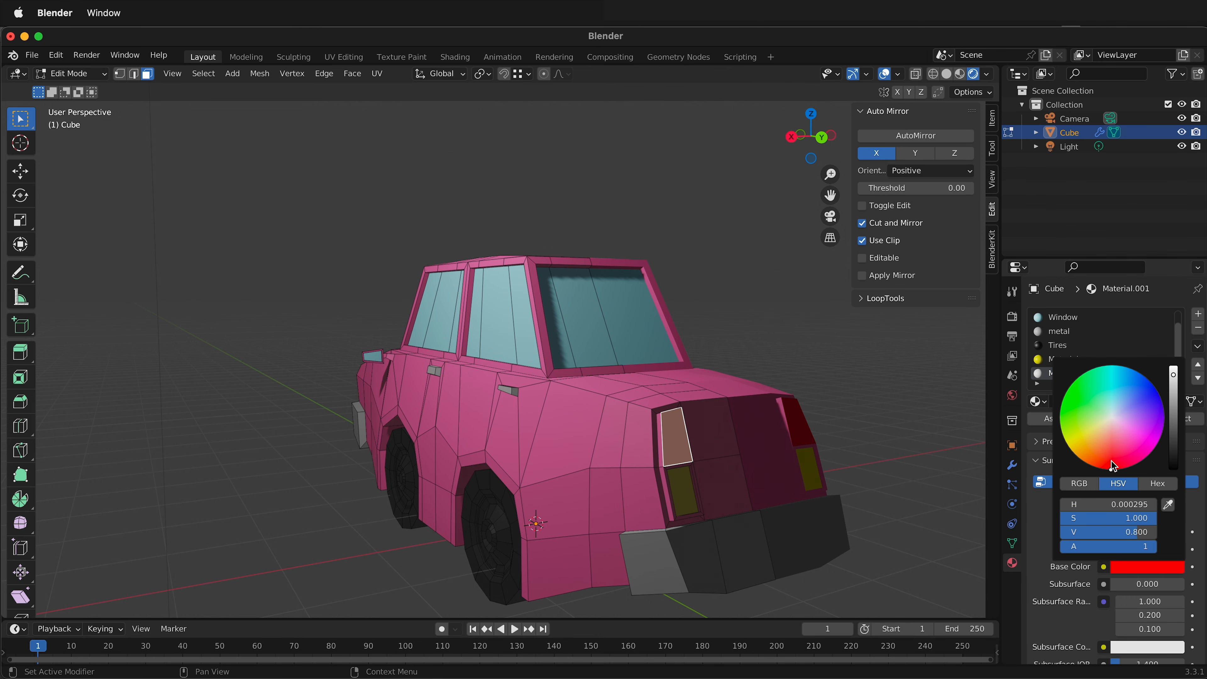
left_click(931, 508)
middle_click_drag(816, 464, 792, 461)
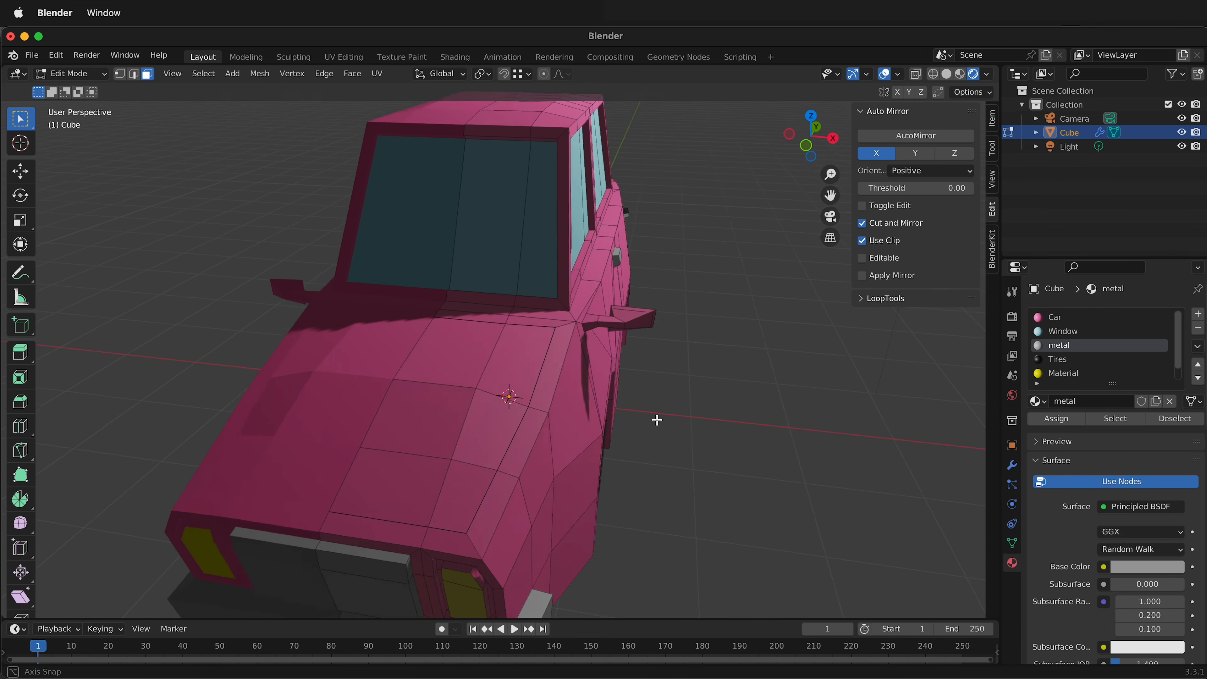
middle_click_drag(657, 420, 477, 414)
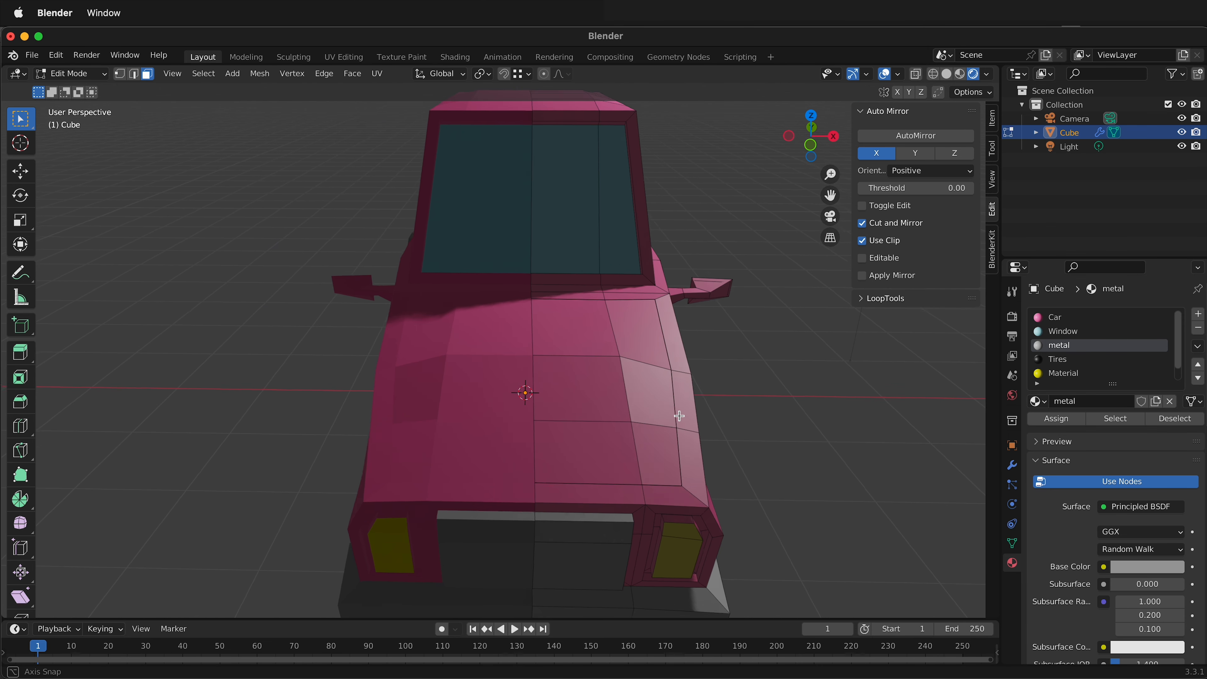
middle_click_drag(679, 416, 563, 440)
scroll(629, 447, "up", 2)
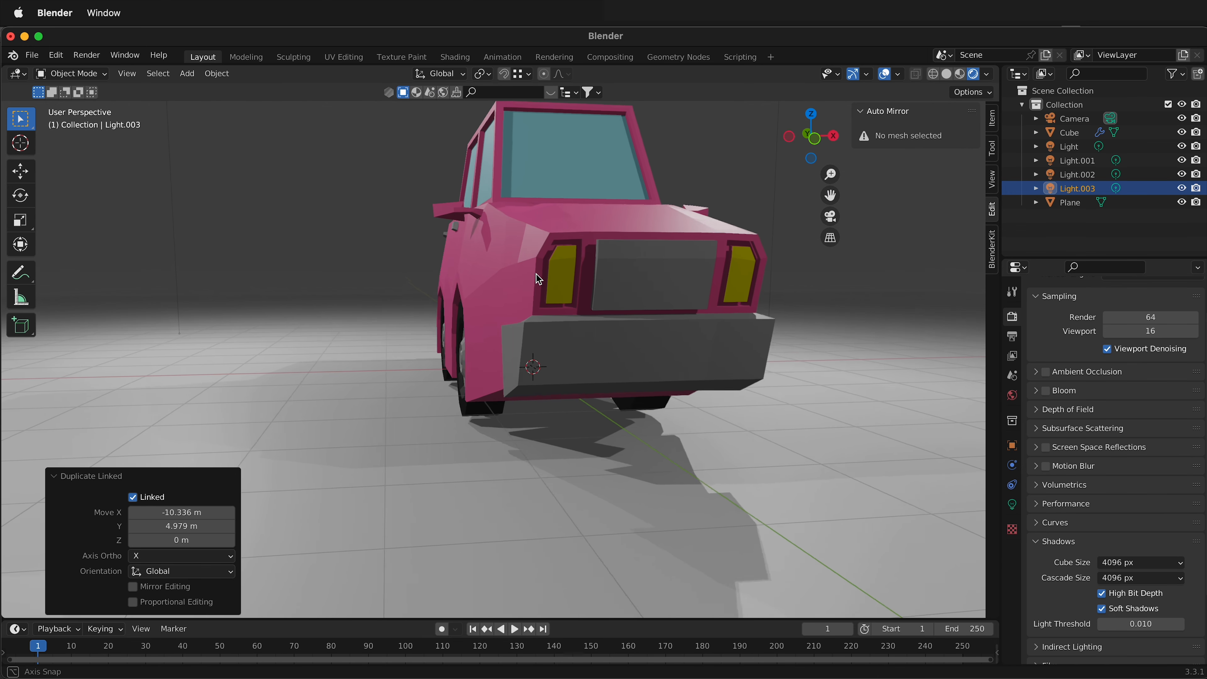
middle_click_drag(547, 280, 684, 368)
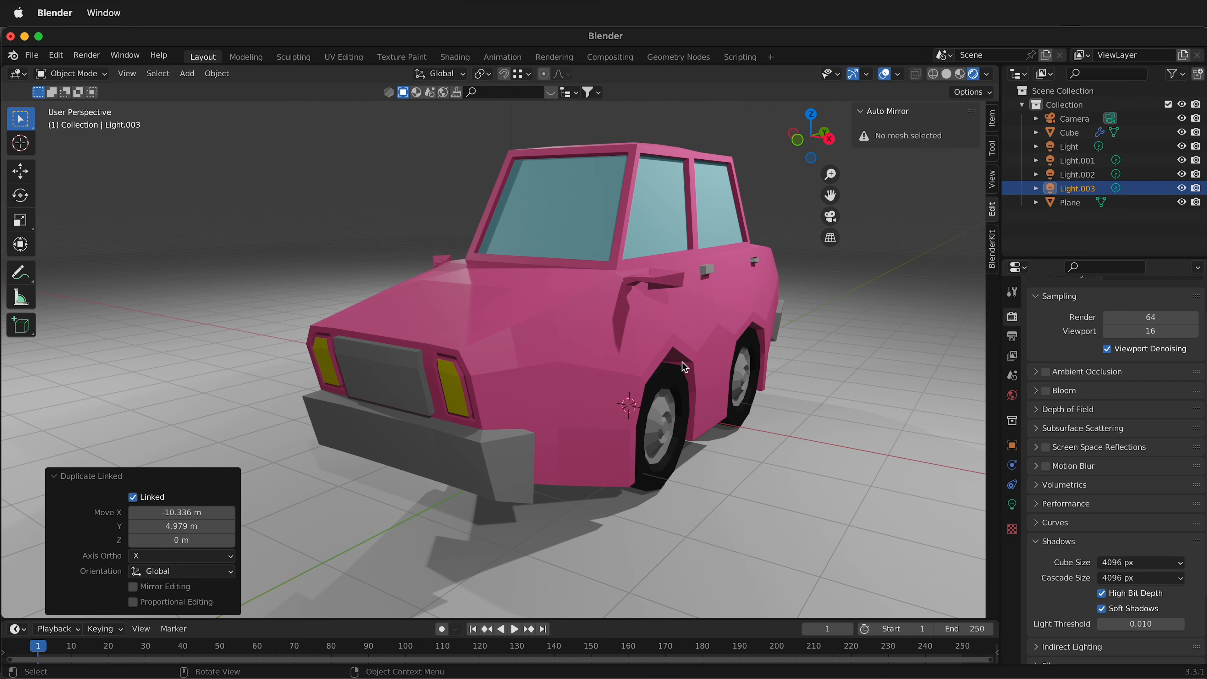